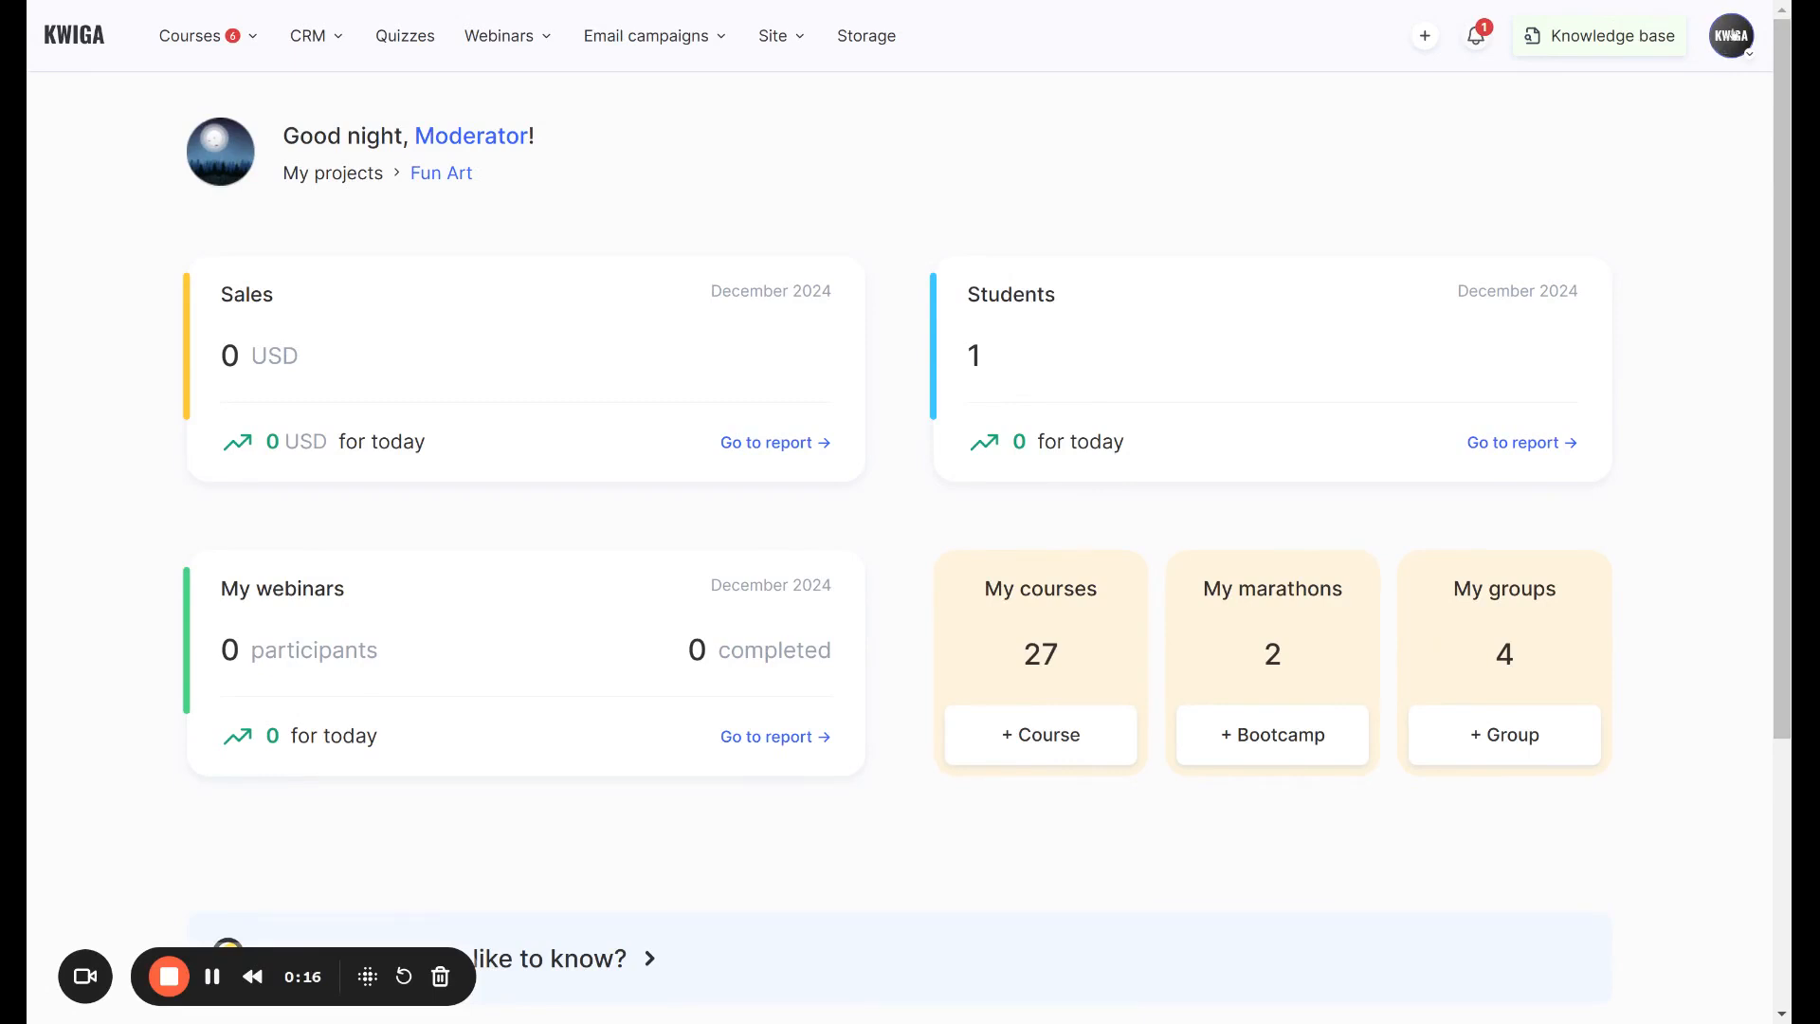
- Open the project's Integrations settings and show the available payment systems
{"action": "left_click", "coordinate": [1731, 36]}
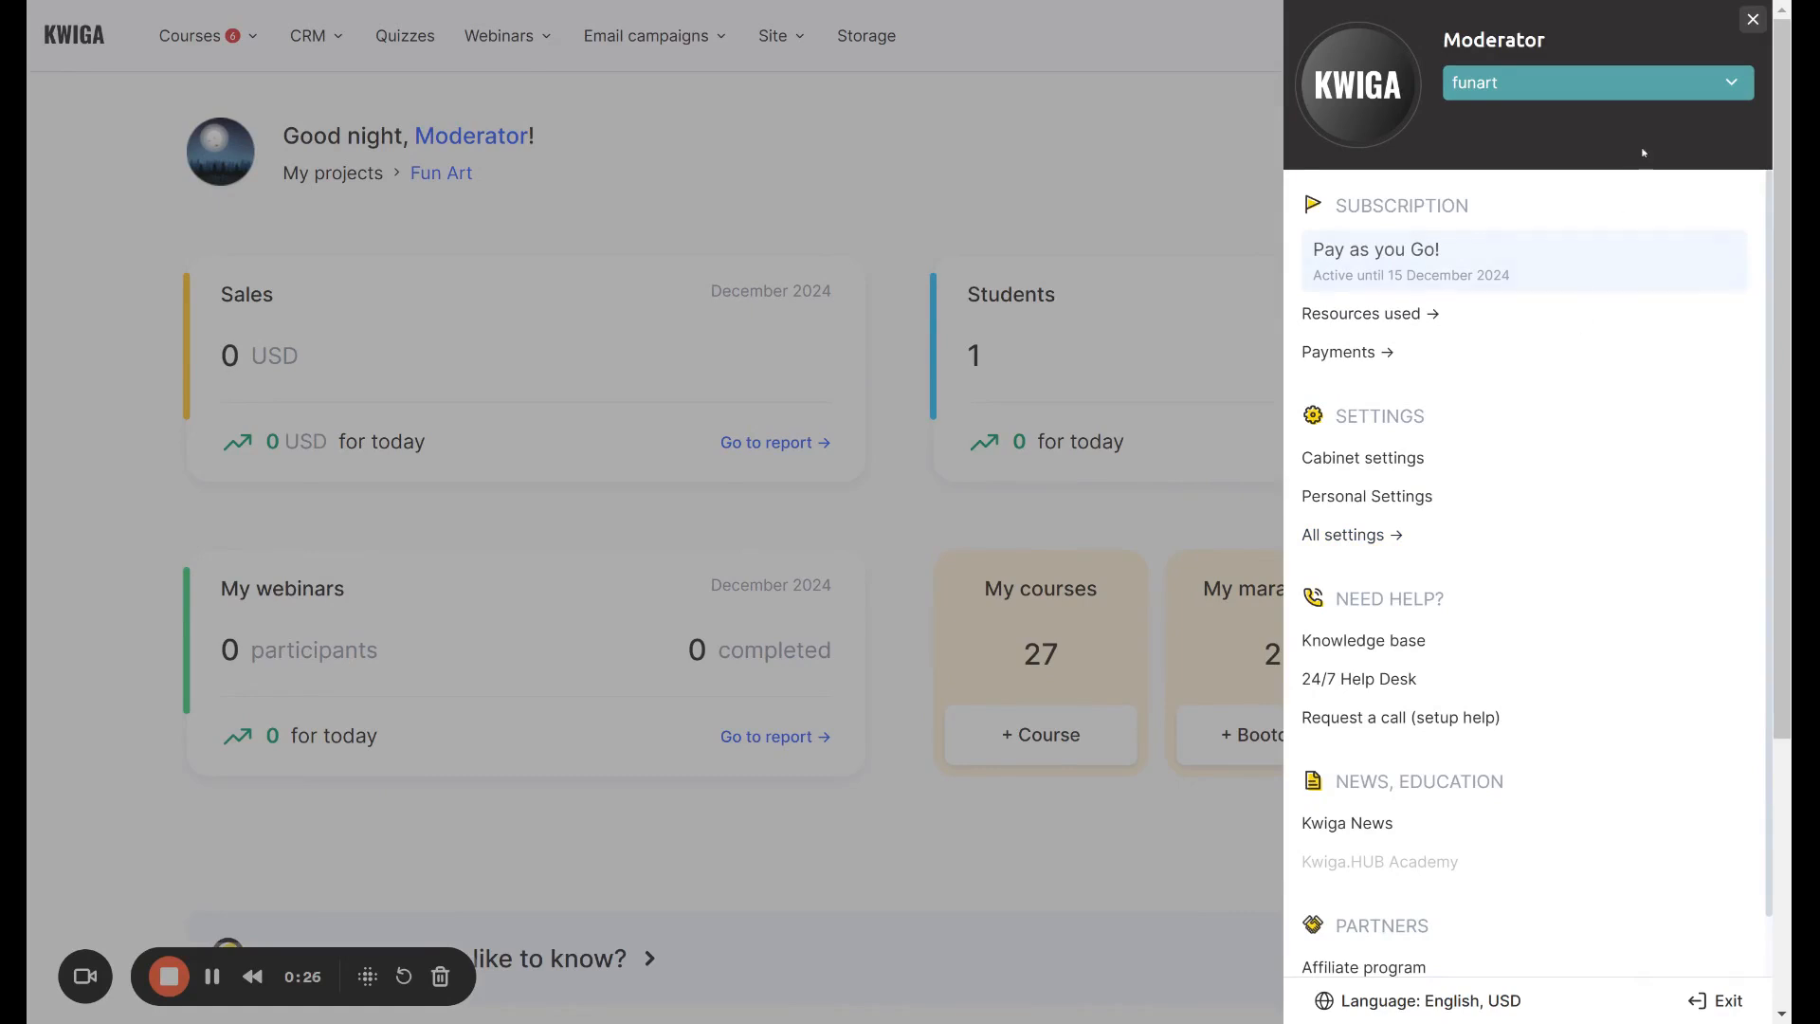
{"action": "left_click", "coordinate": [1326, 533]}
{"action": "left_click", "coordinate": [798, 462]}
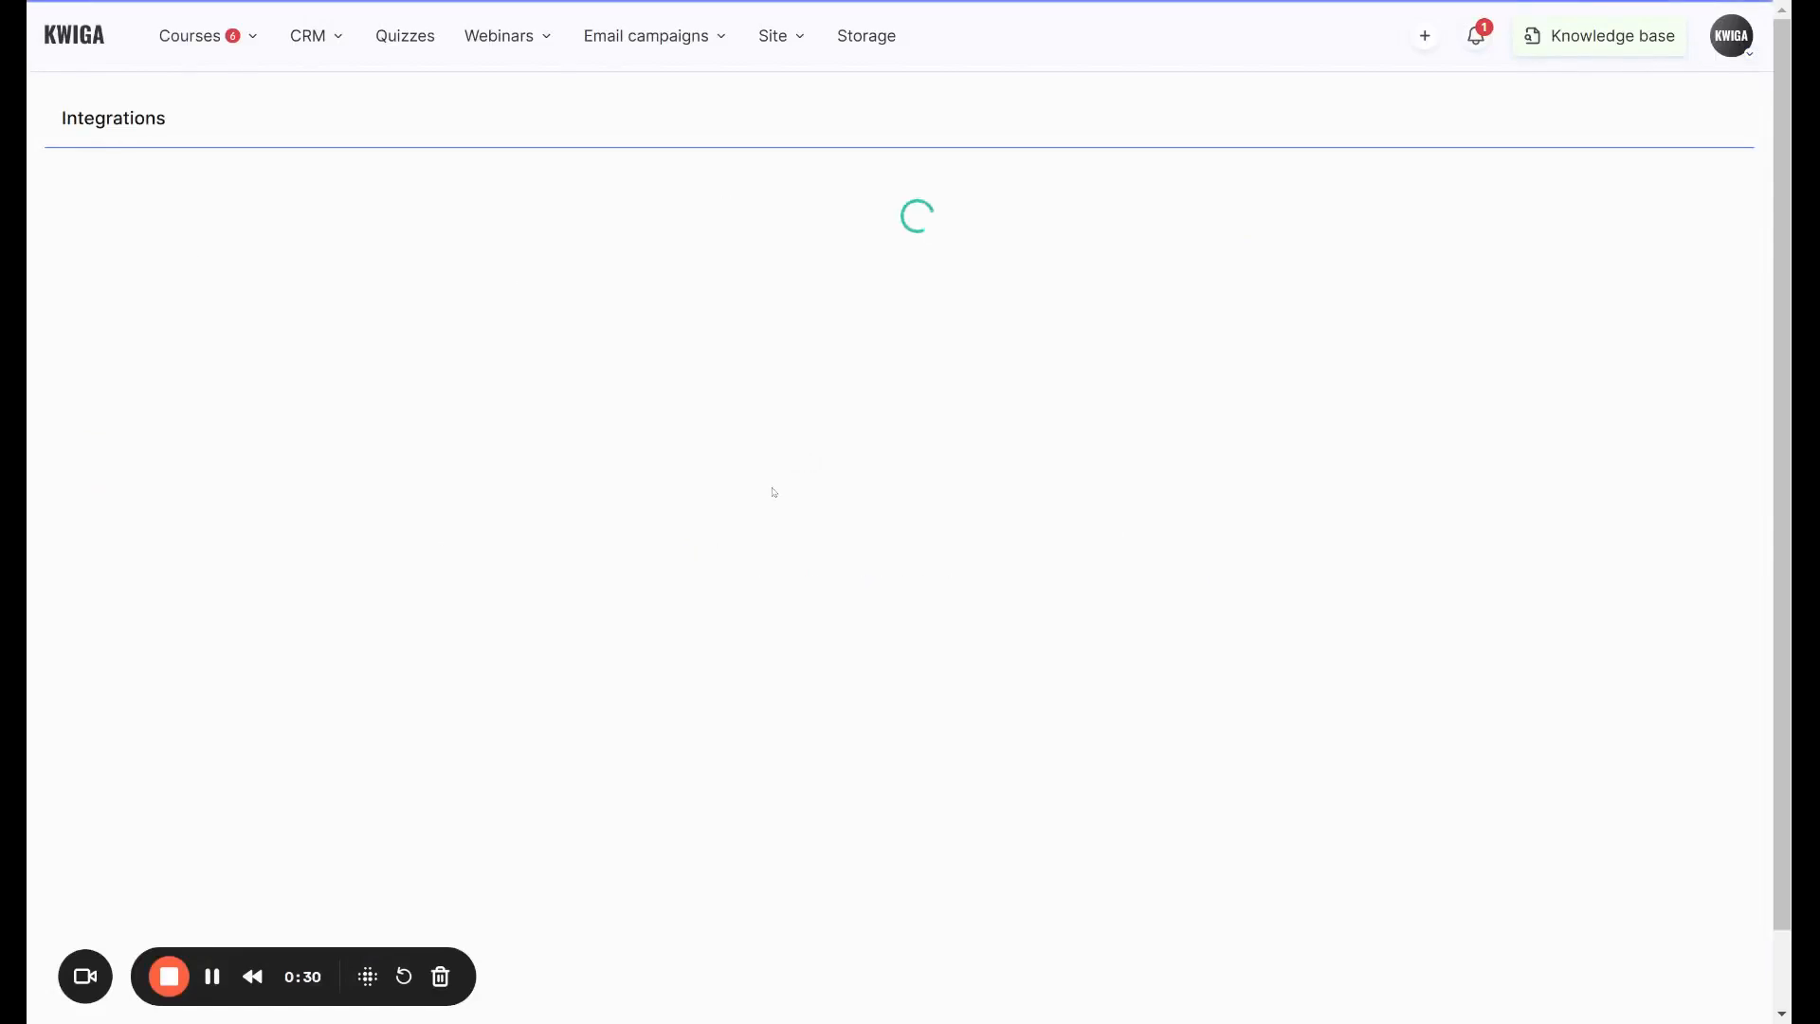
{"action": "left_click", "coordinate": [150, 384]}
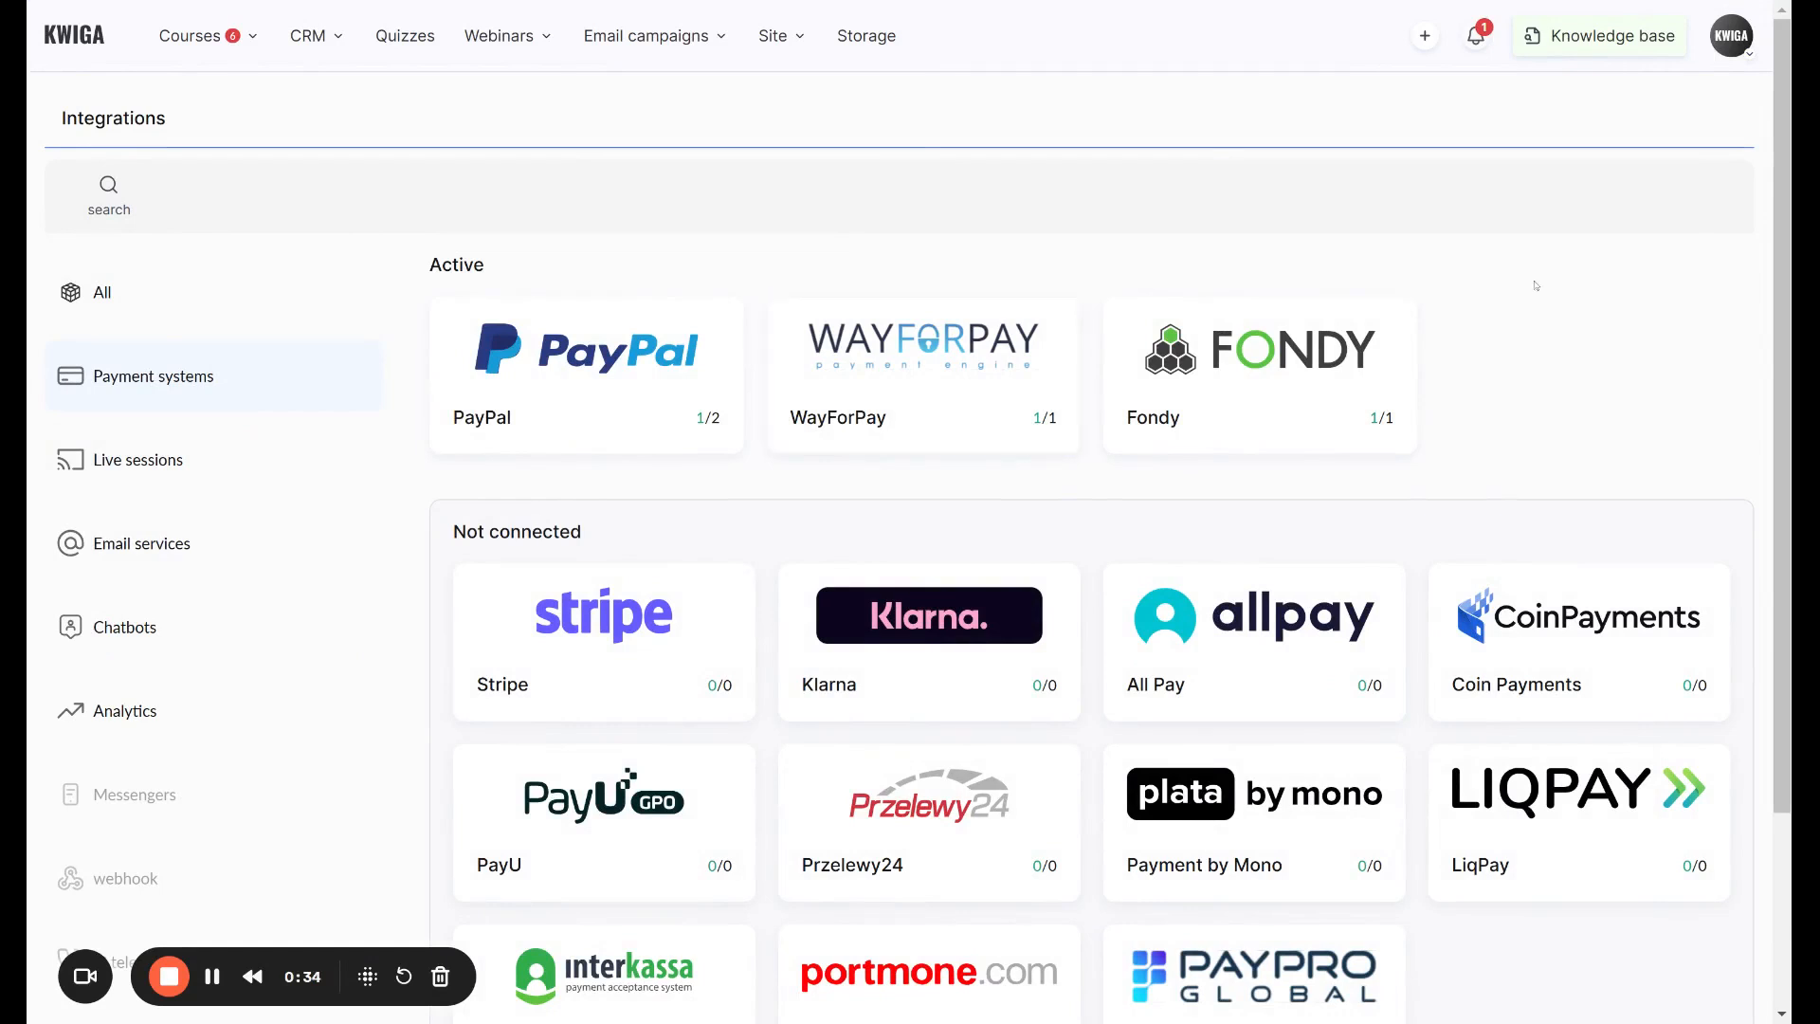
{"action": "scroll", "coordinate": [1536, 285], "scroll_direction": "down", "scroll_amount": 3}
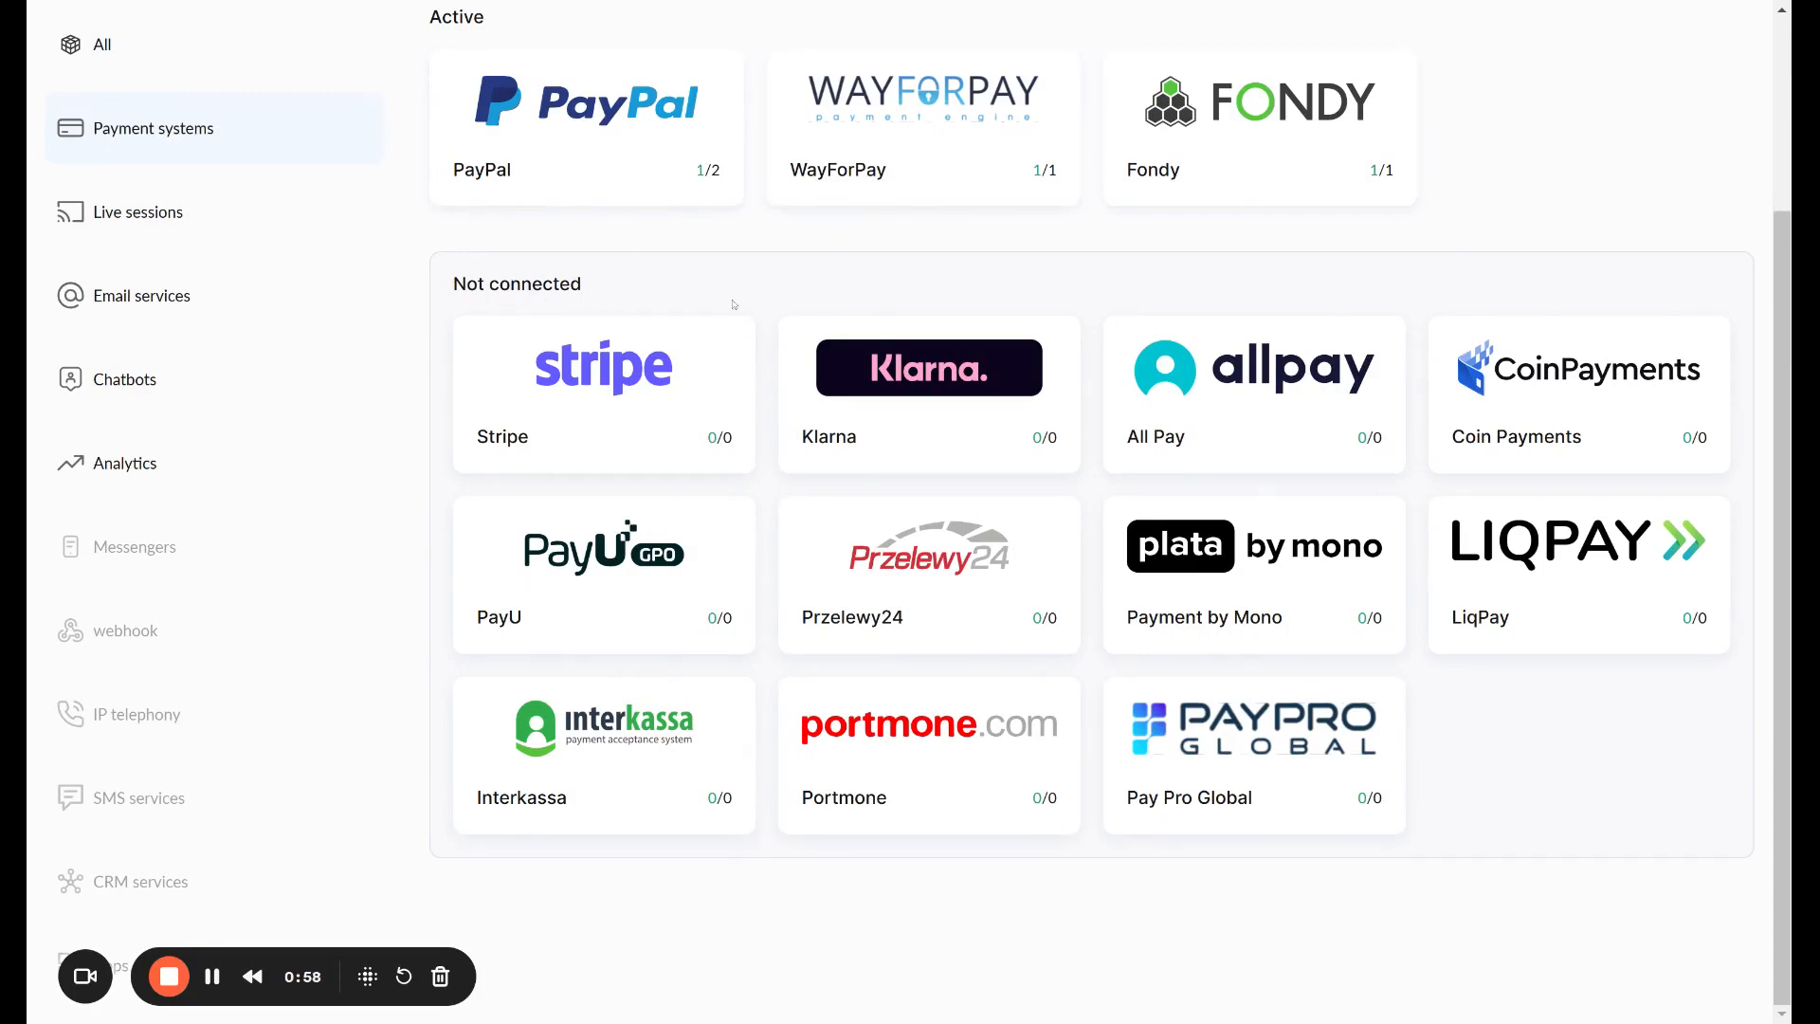
- Open the new account form for Stripe and go through its alias, publishable key and secret key fields
{"action": "left_click", "coordinate": [629, 382]}
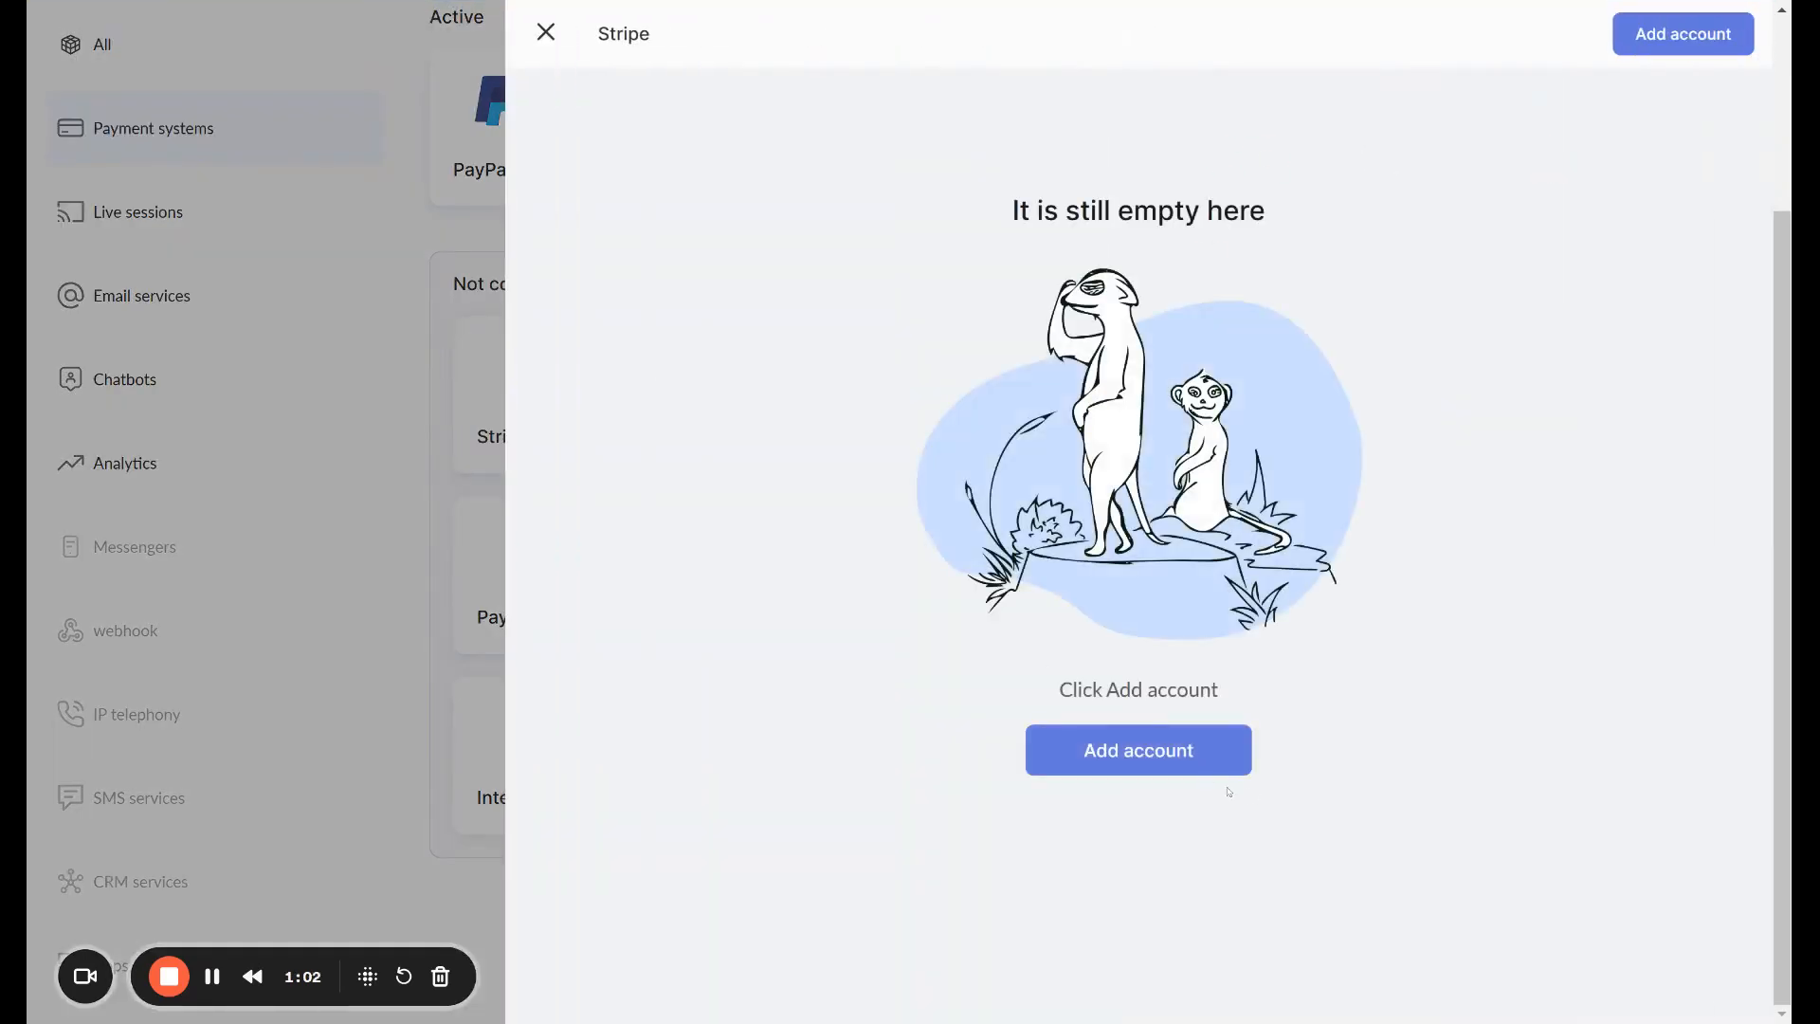
{"action": "left_click", "coordinate": [1223, 758]}
{"action": "left_click", "coordinate": [1429, 201]}
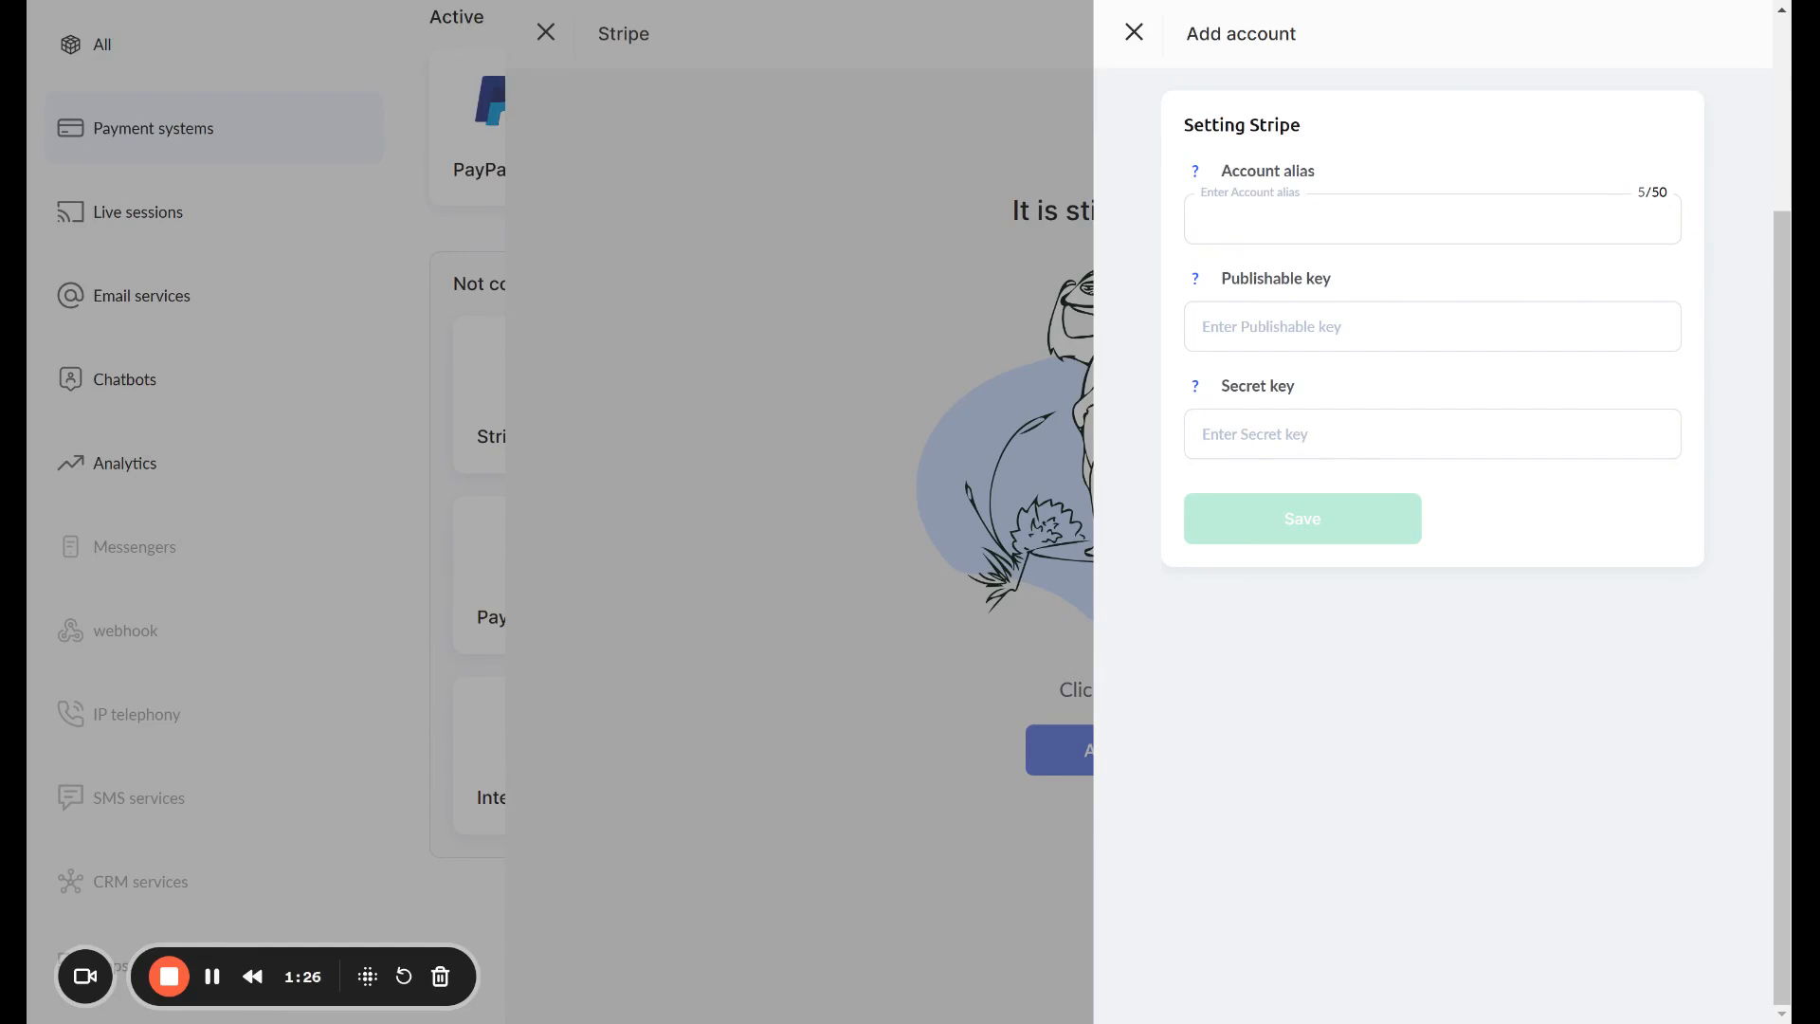
{"action": "left_click", "coordinate": [1223, 331]}
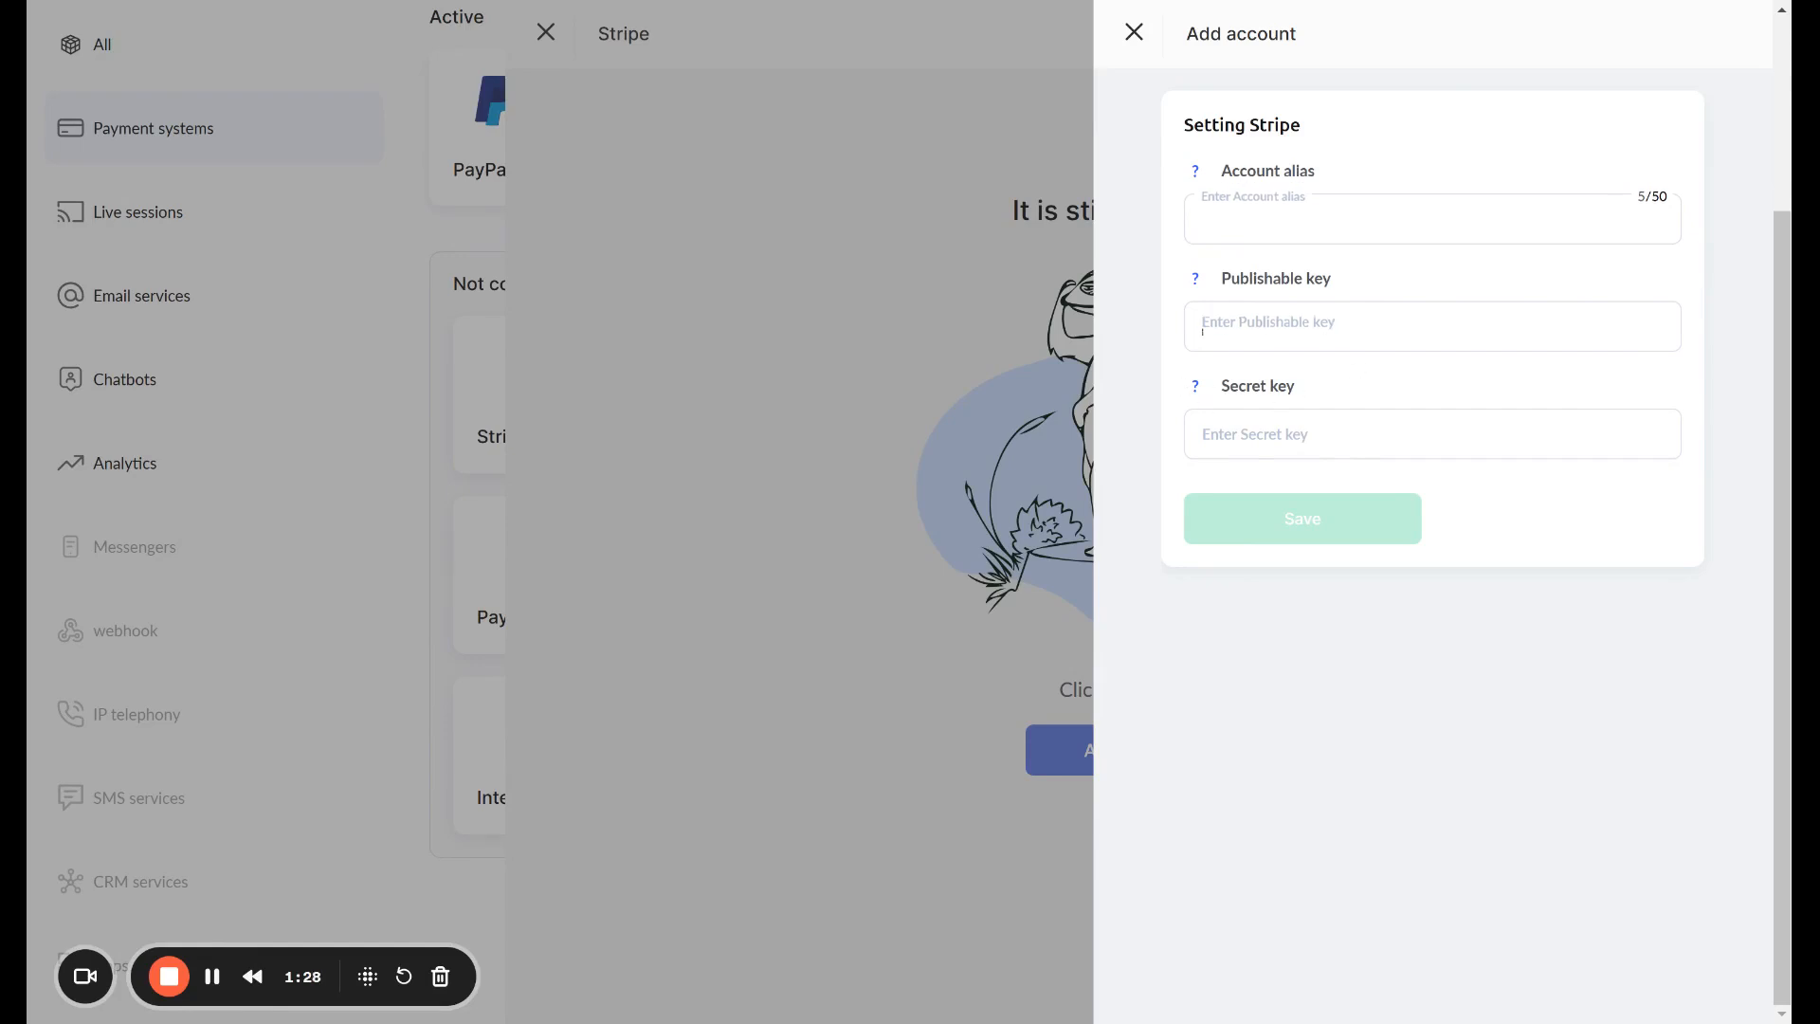
{"action": "left_click", "coordinate": [1268, 454]}
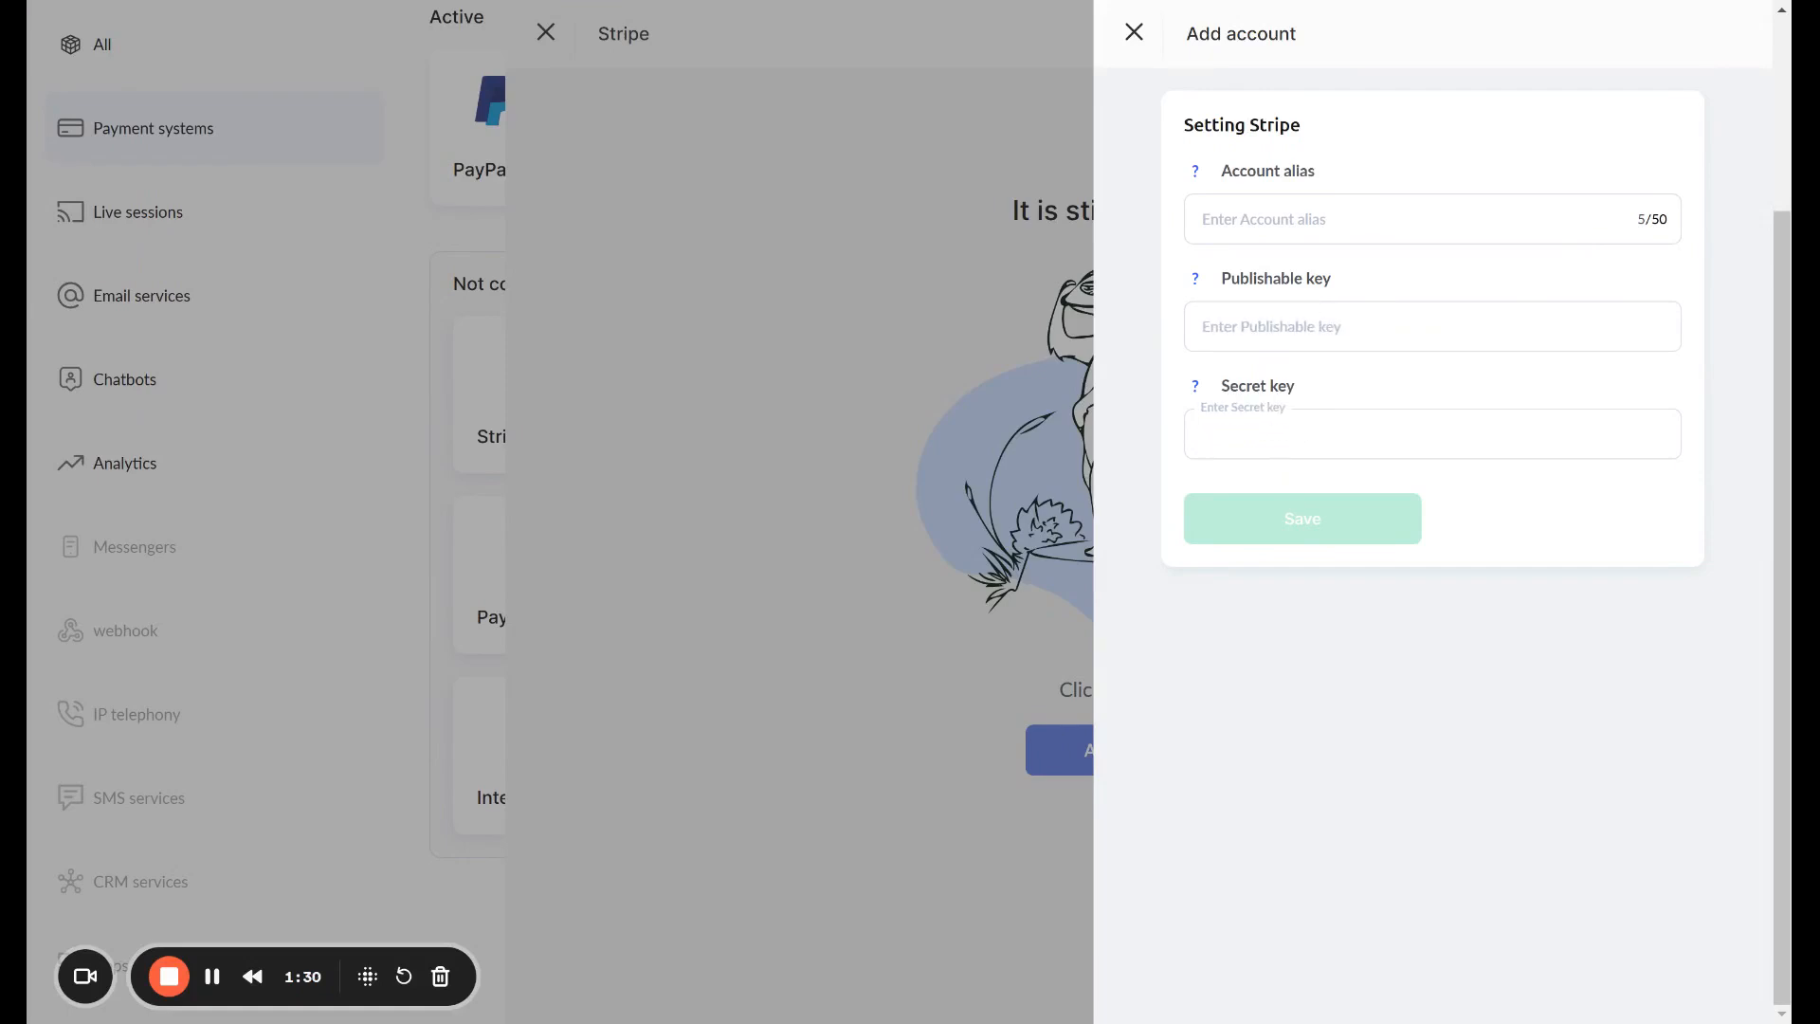
- Read the help note for Stripe's publishable key and close the Stripe account form without saving
{"action": "left_click", "coordinate": [1197, 280]}
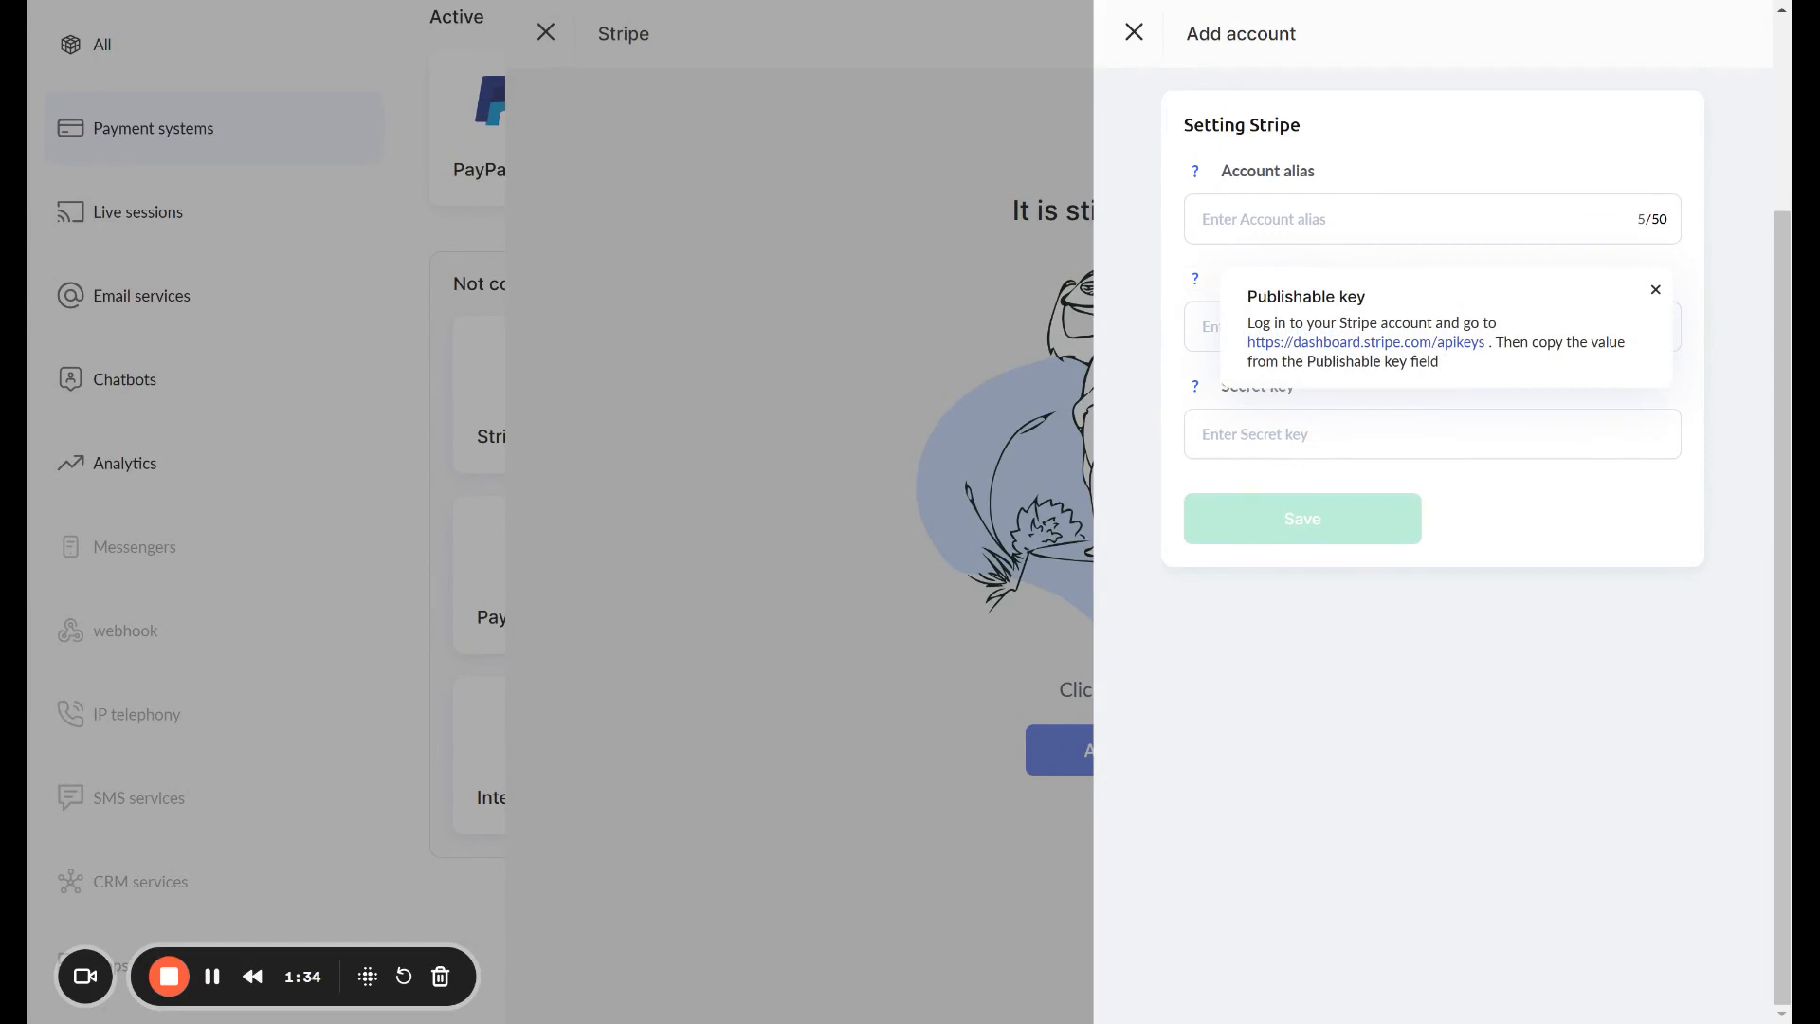
{"action": "left_click_drag", "start_coordinate": [1245, 322], "coordinate": [1486, 370]}
{"action": "left_click", "coordinate": [1551, 338]}
{"action": "left_click", "coordinate": [1655, 289]}
{"action": "left_click", "coordinate": [1142, 38]}
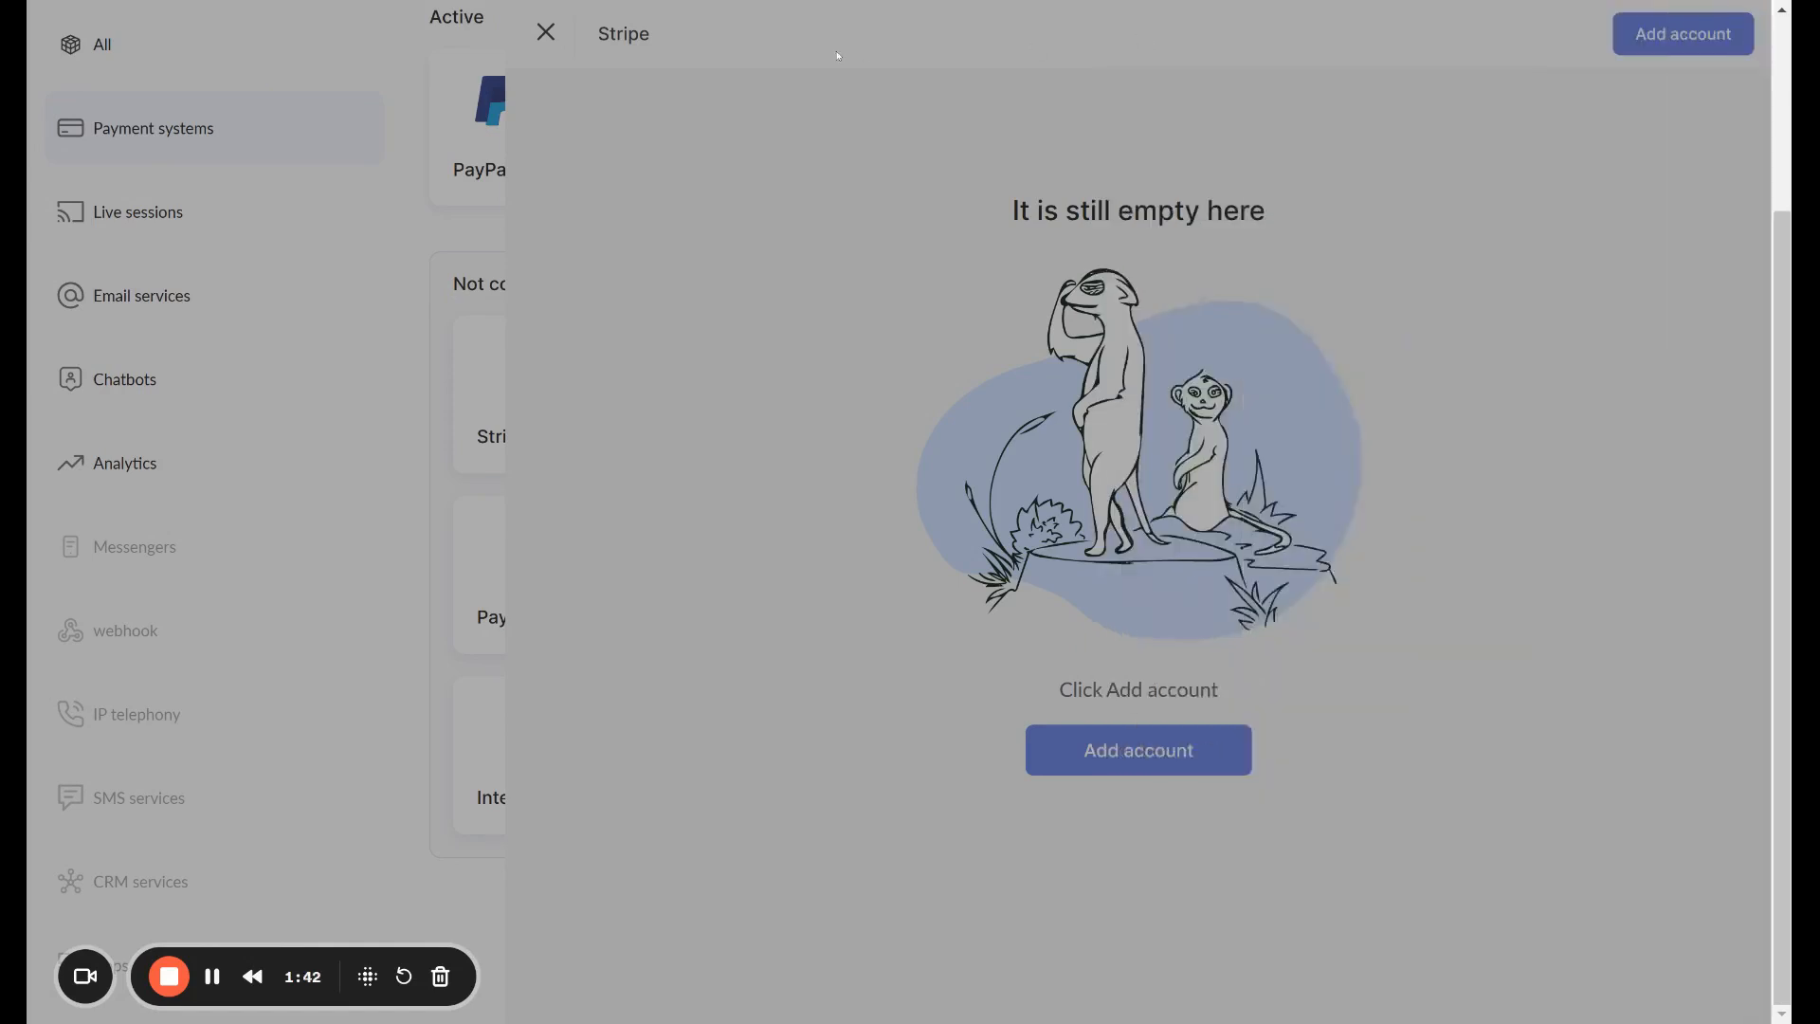
{"action": "left_click", "coordinate": [547, 35]}
- Read the CUSTOMER ID and SECRET help notes in PayPal's new account form and close it without saving
{"action": "scroll", "coordinate": [580, 375], "scroll_direction": "up", "scroll_amount": 3}
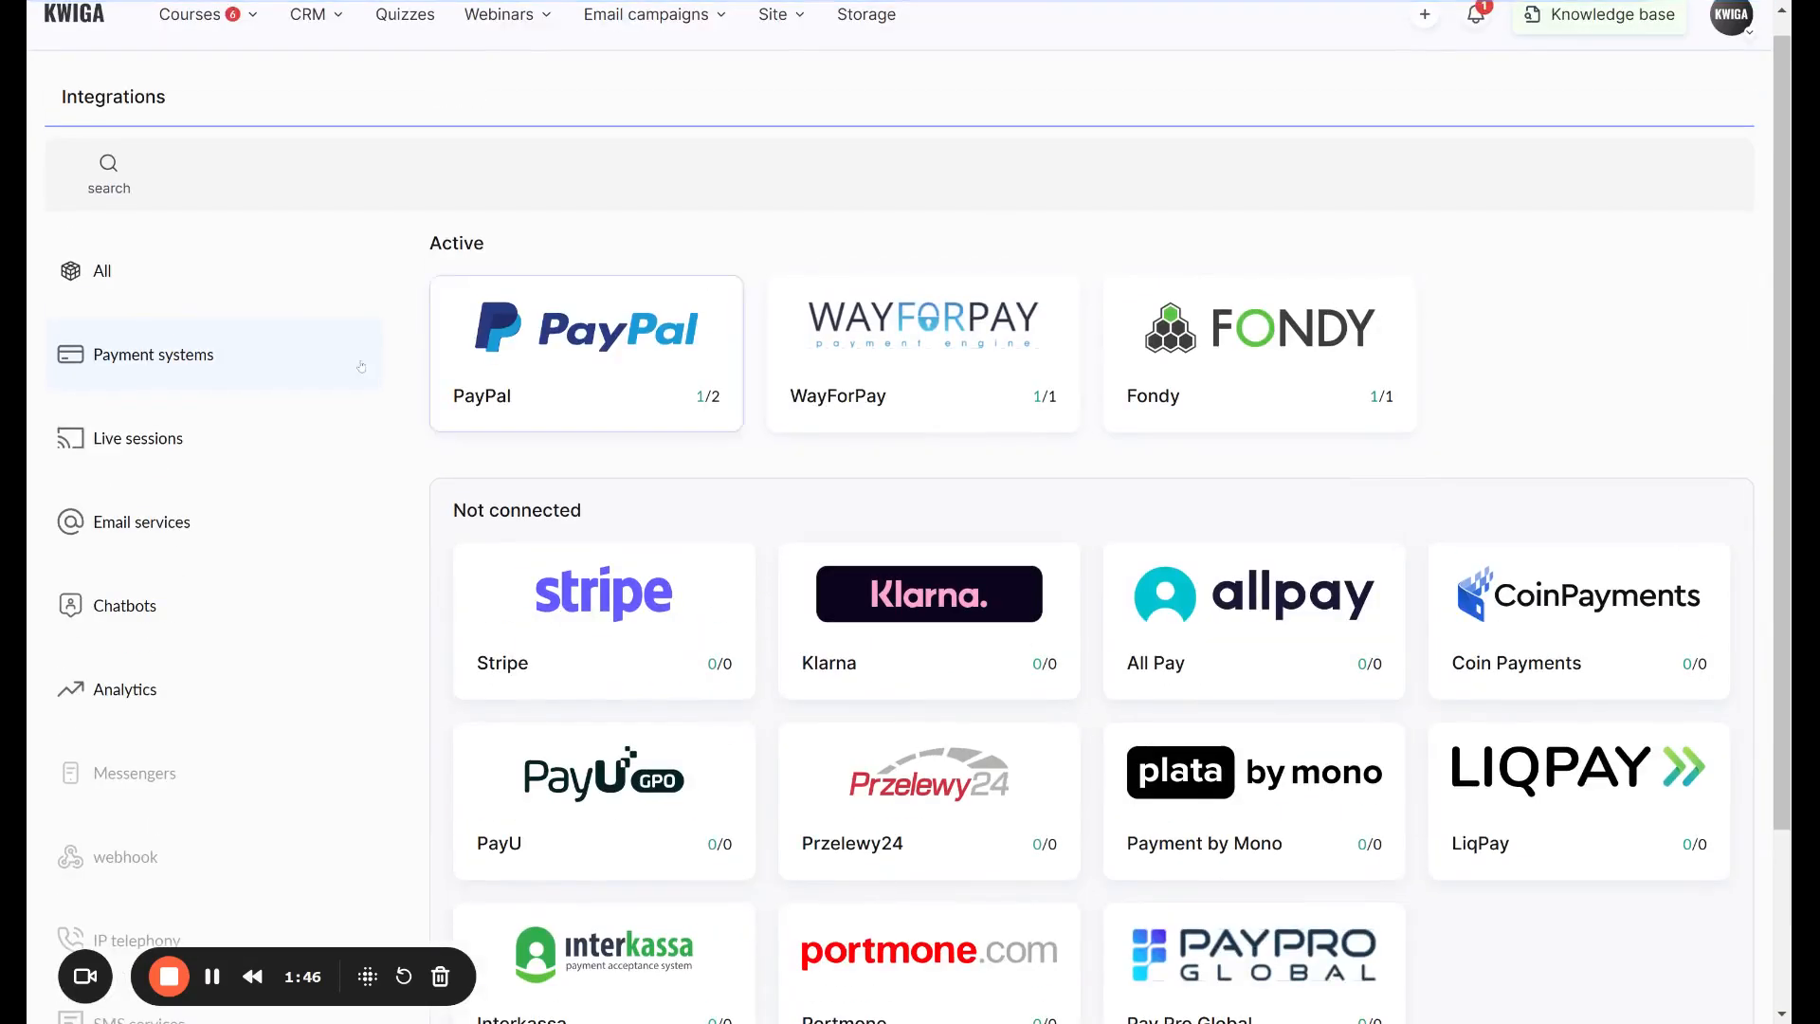
{"action": "left_click", "coordinate": [677, 327]}
{"action": "left_click", "coordinate": [1673, 35]}
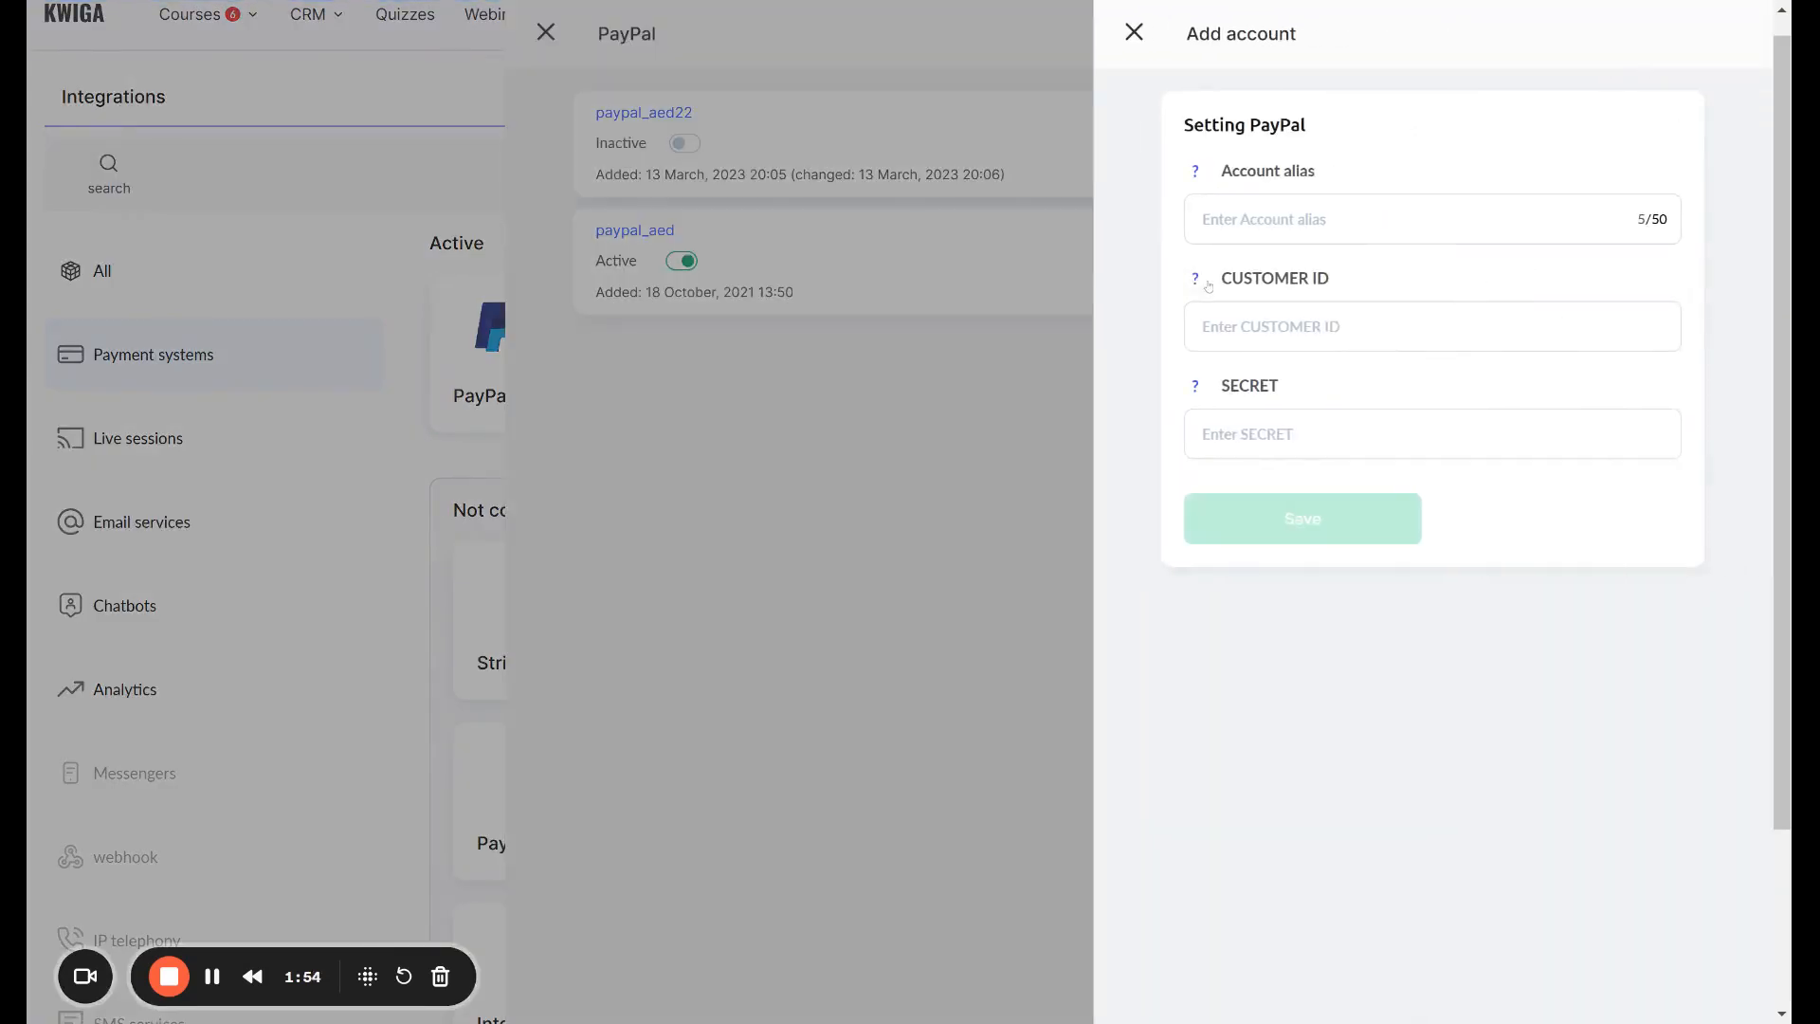
{"action": "left_click", "coordinate": [1196, 280]}
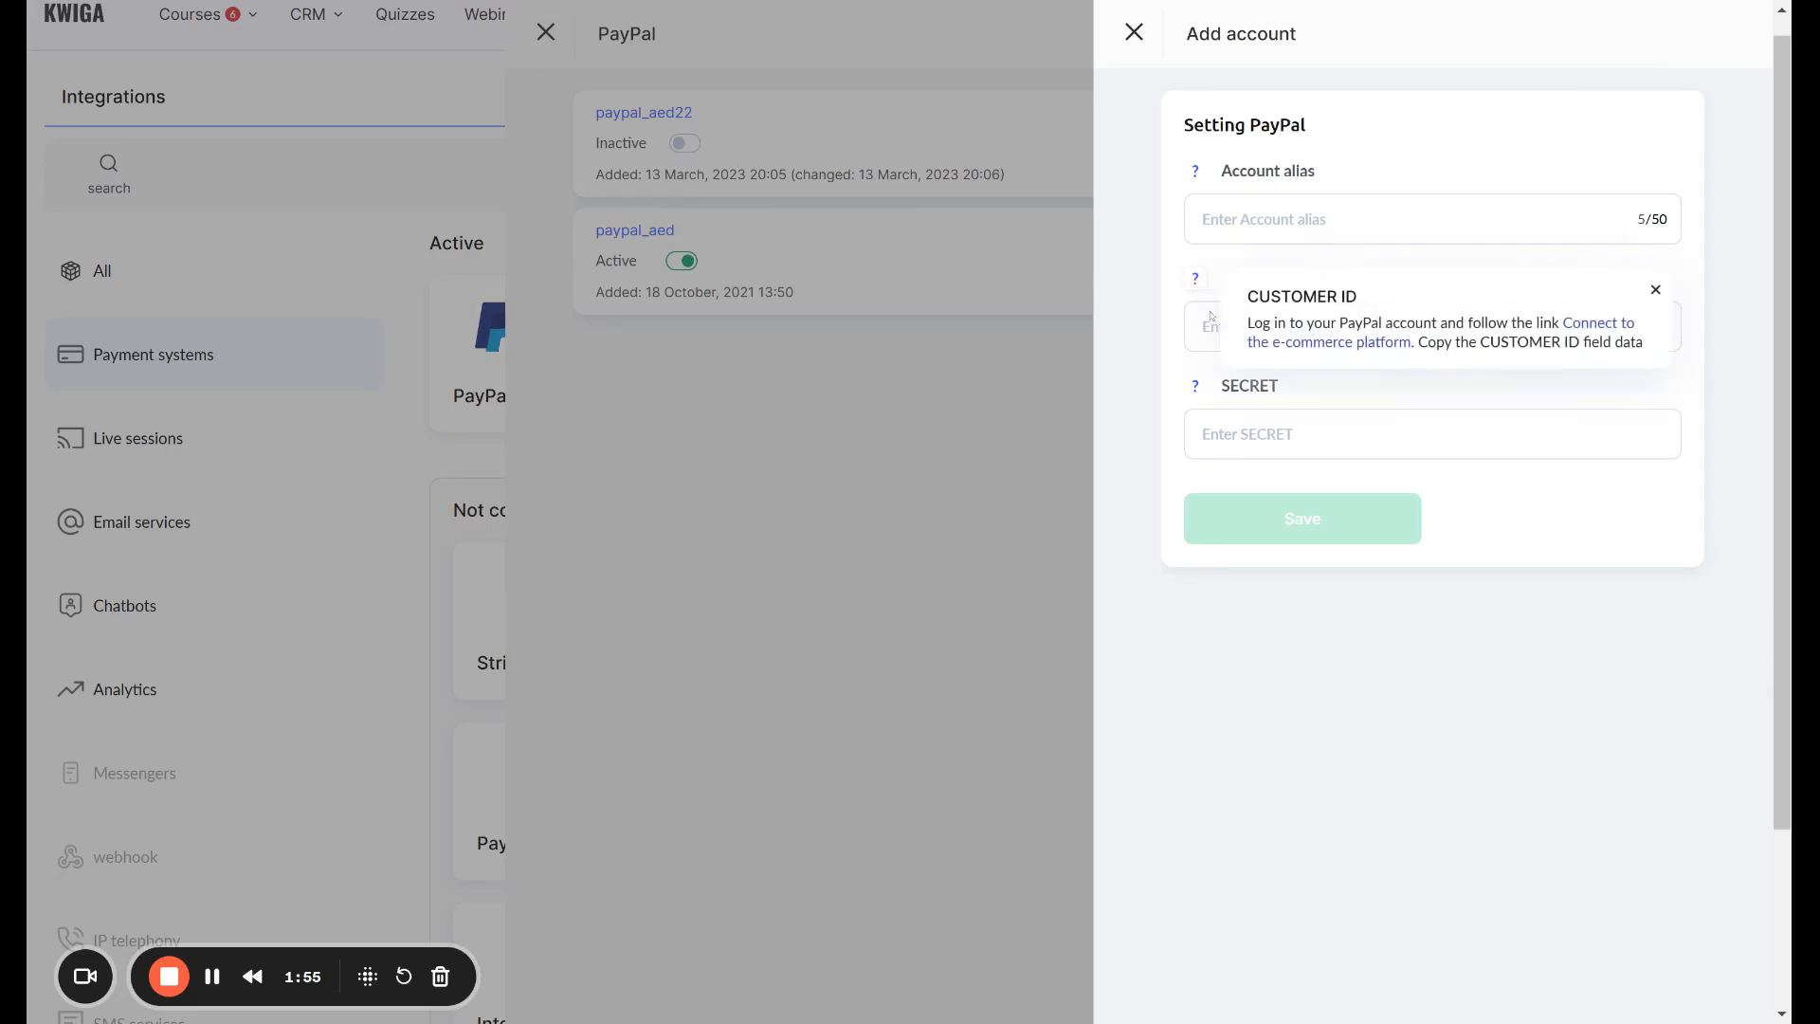
{"action": "left_click", "coordinate": [1195, 386]}
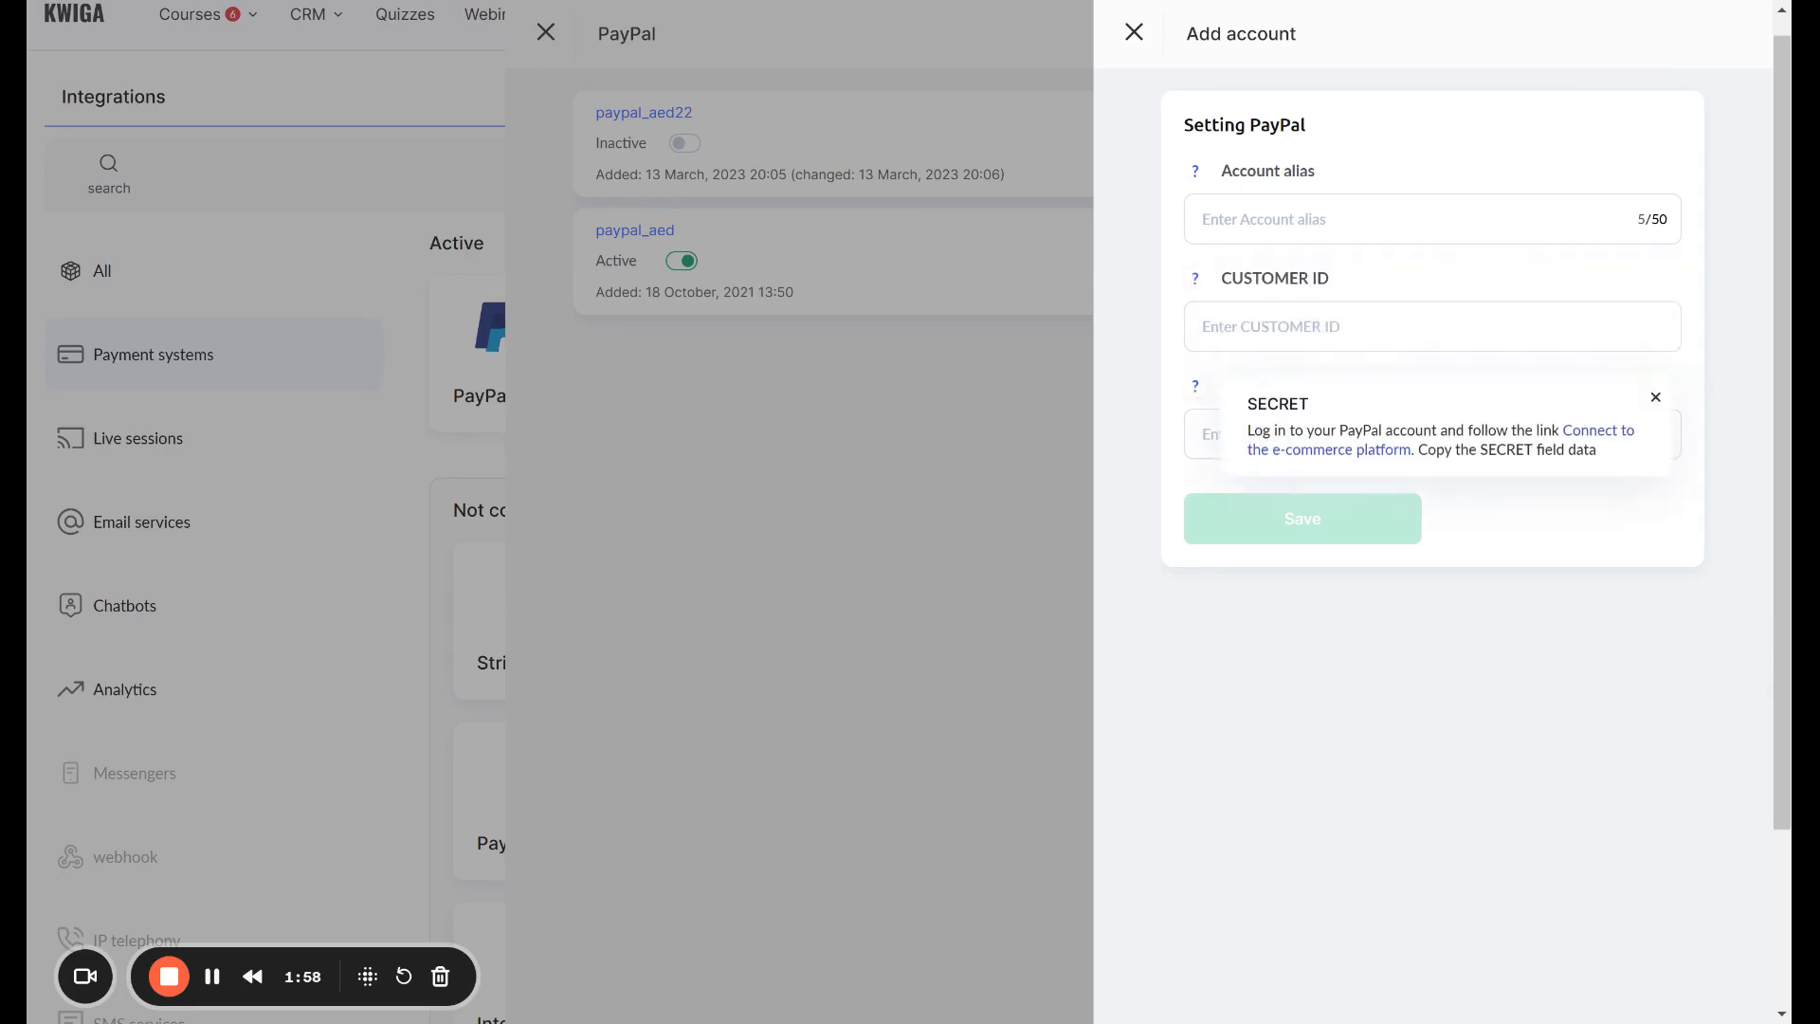
{"action": "left_click", "coordinate": [1133, 31]}
{"action": "left_click", "coordinate": [546, 32]}
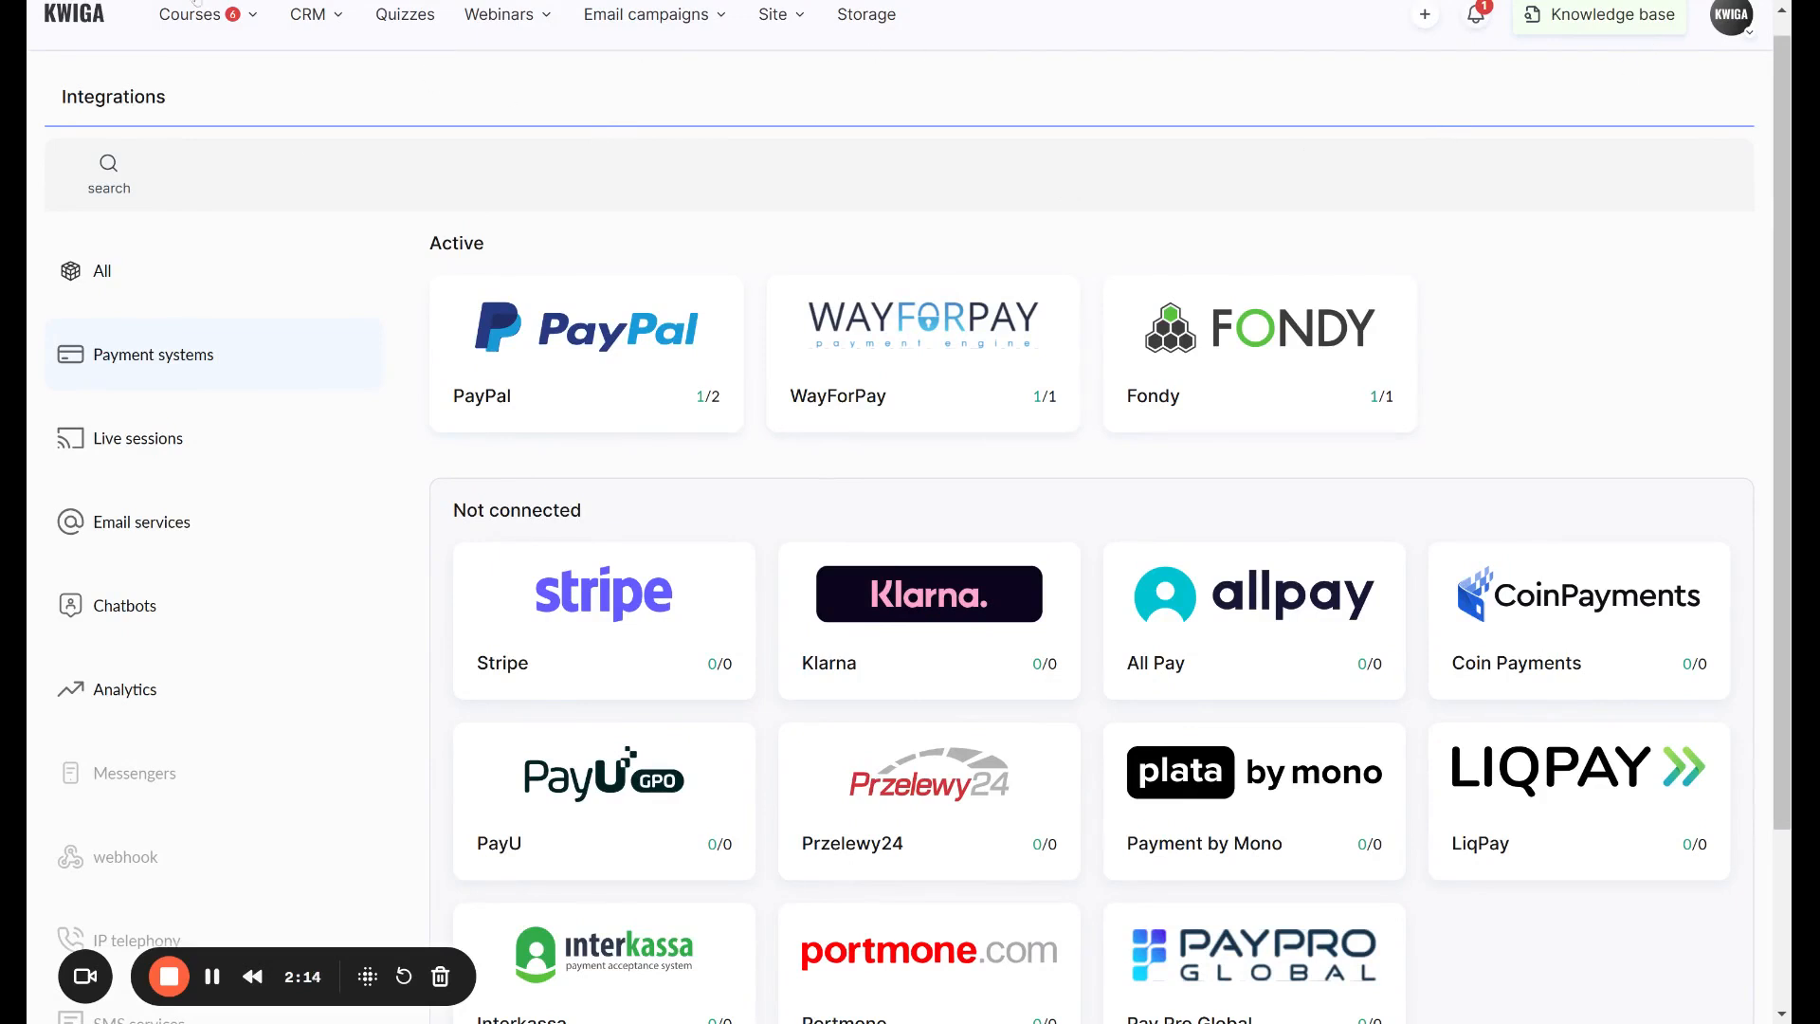
- Go to the price plans and offers list and create a new offer
{"action": "scroll", "coordinate": [302, 88], "scroll_direction": "up", "scroll_amount": 1}
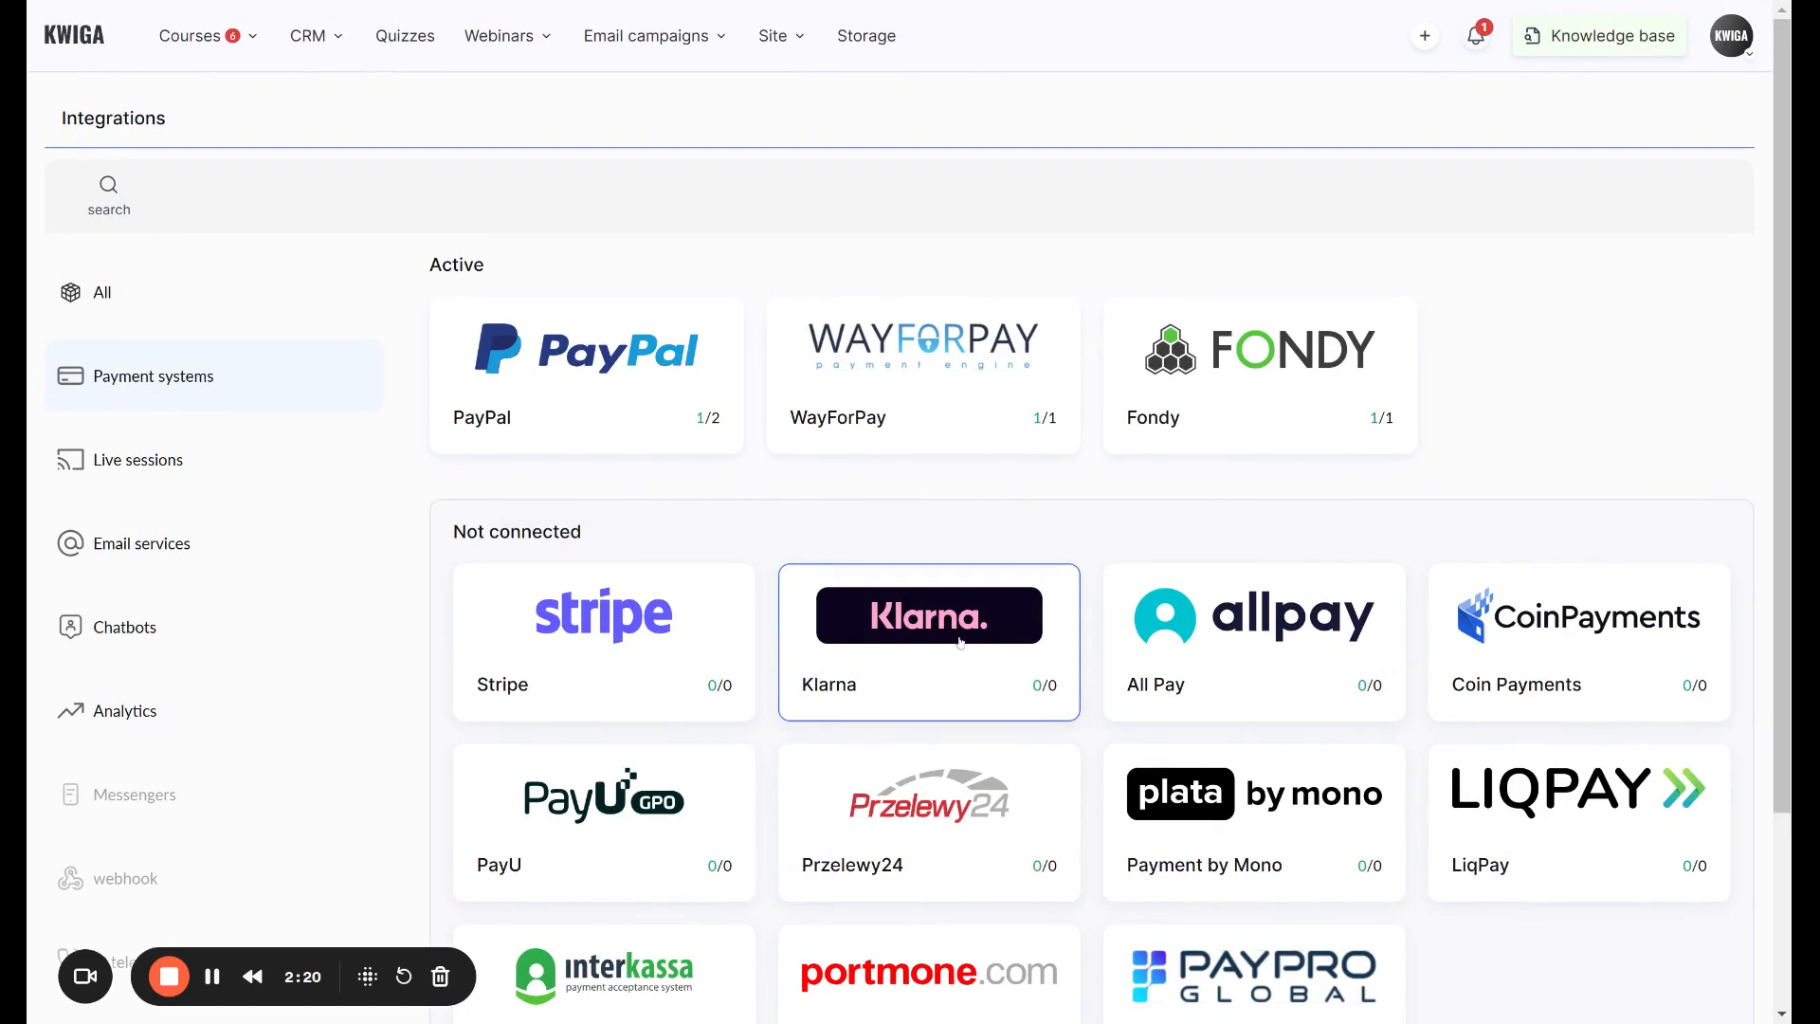
{"action": "left_click", "coordinate": [218, 41]}
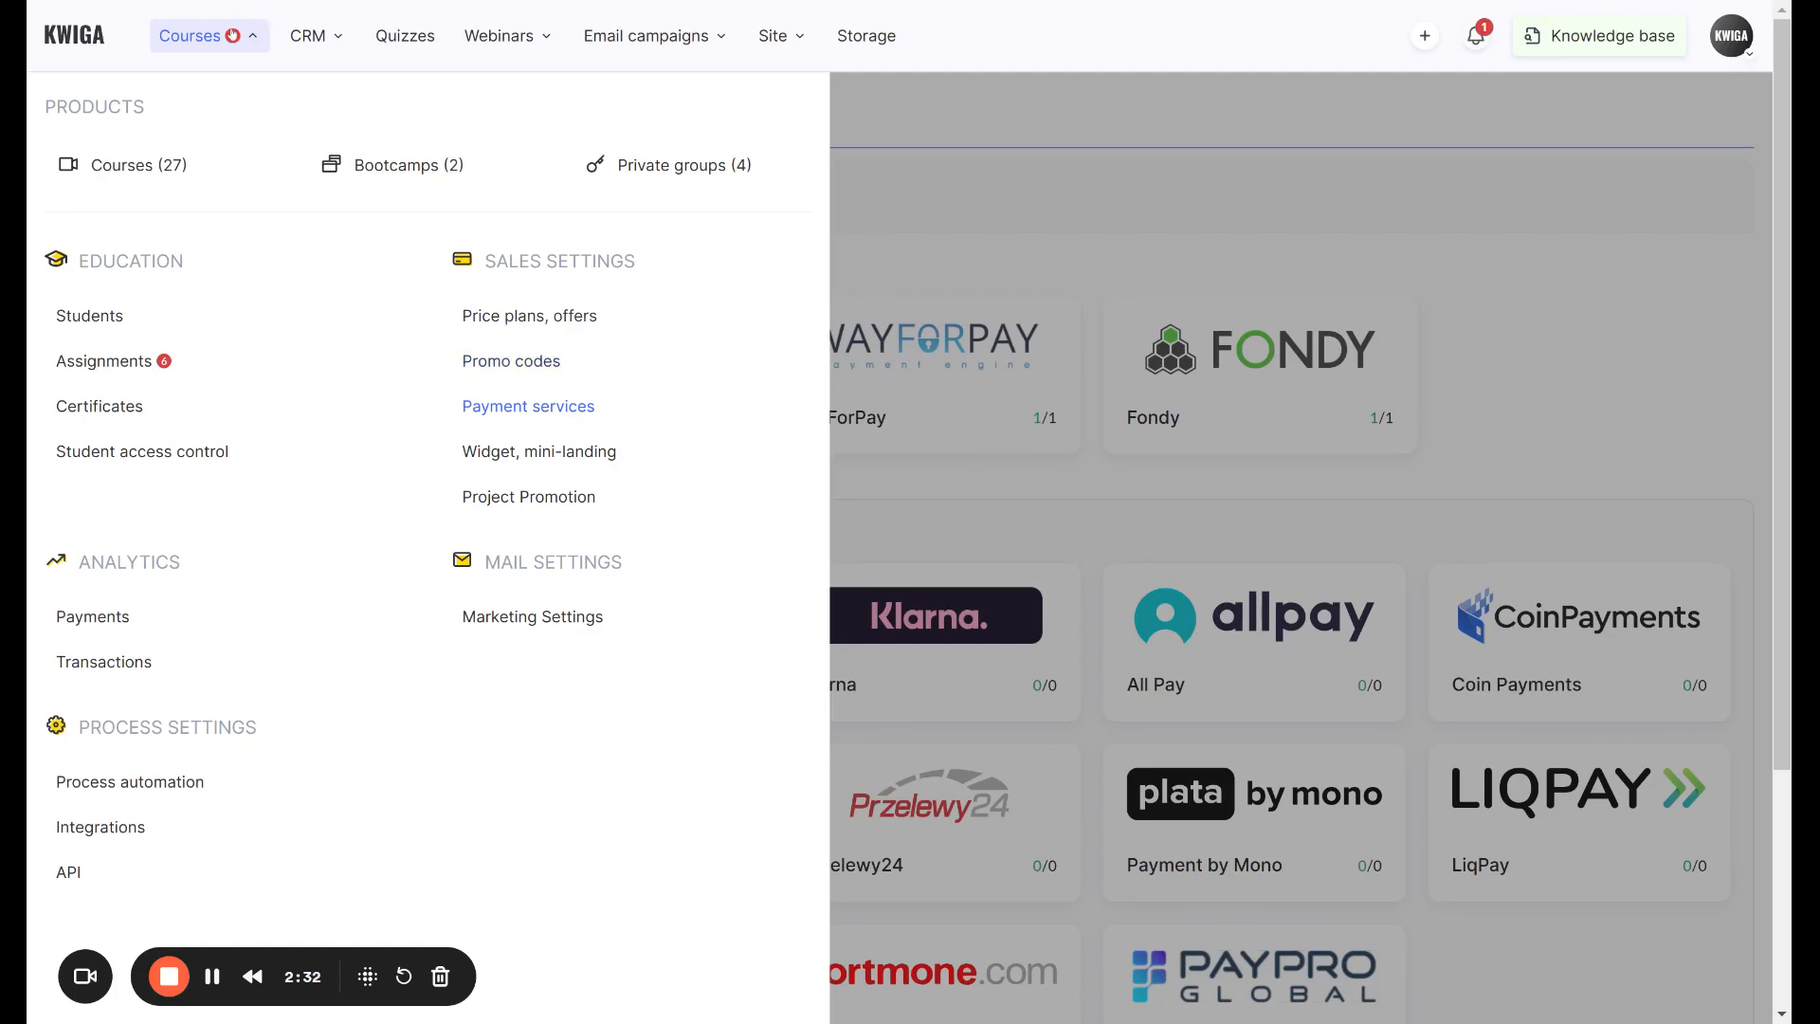
{"action": "left_click", "coordinate": [531, 316]}
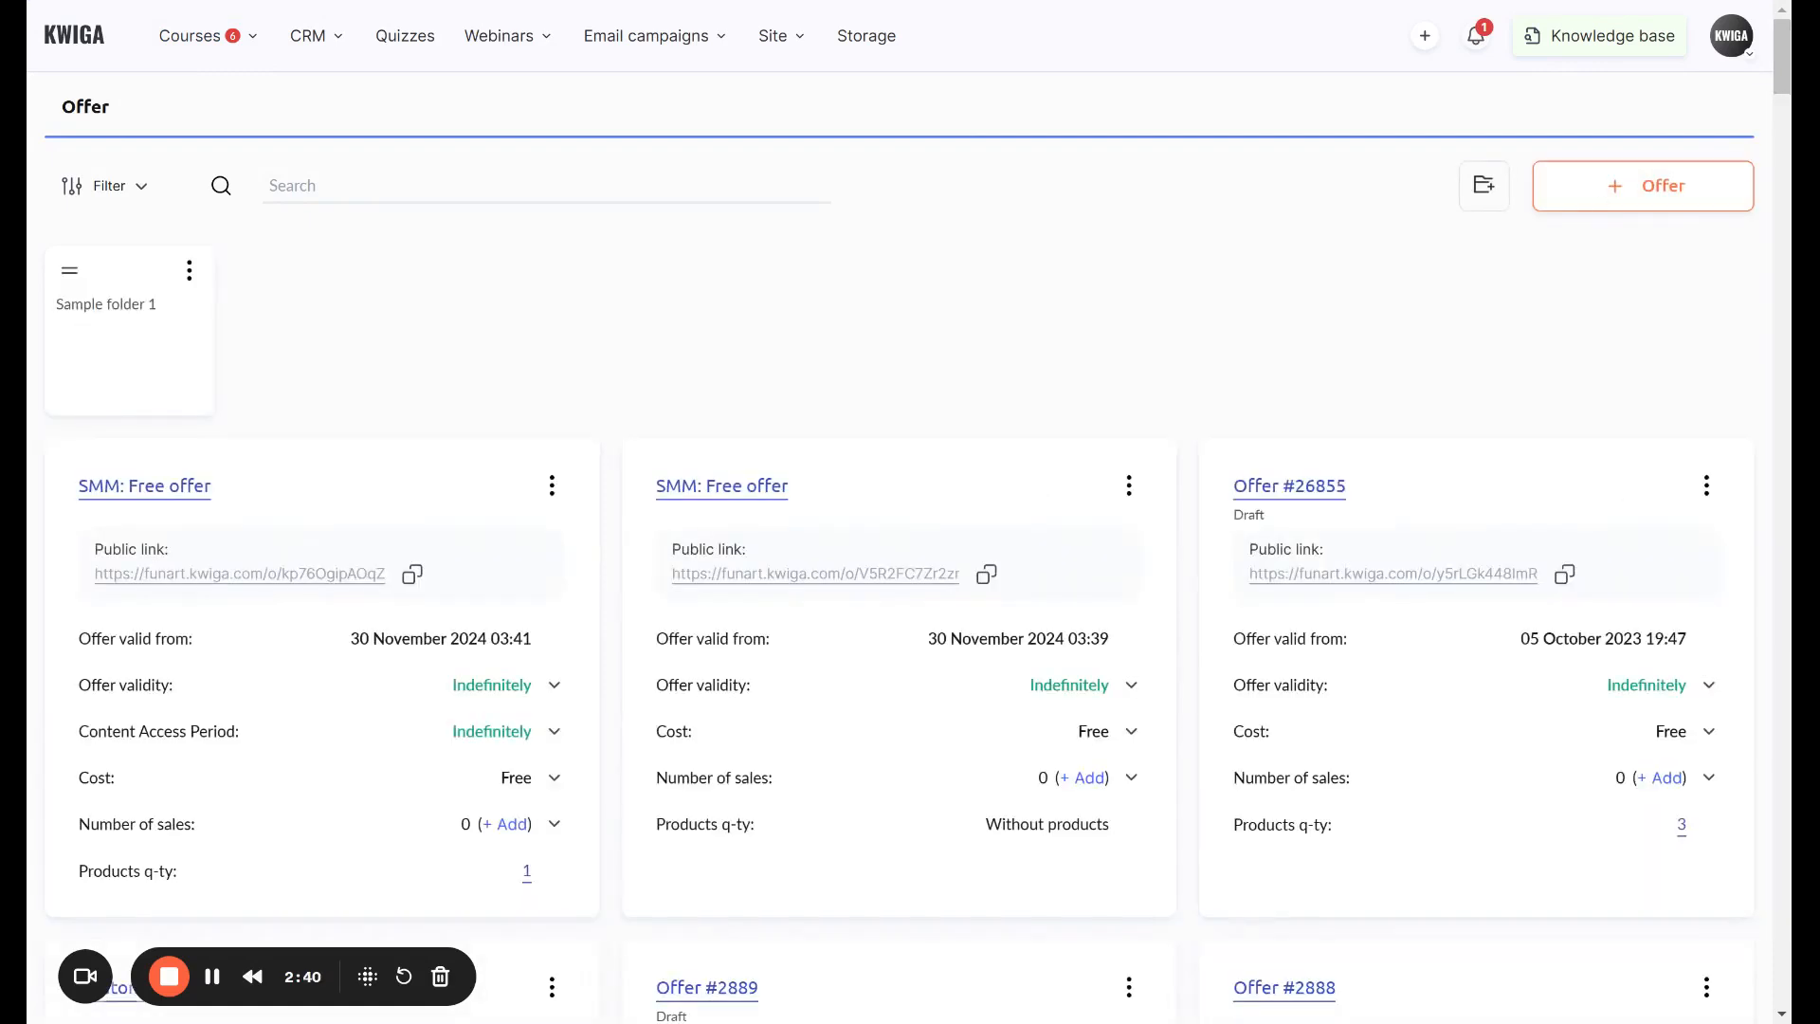
{"action": "left_click", "coordinate": [1601, 200]}
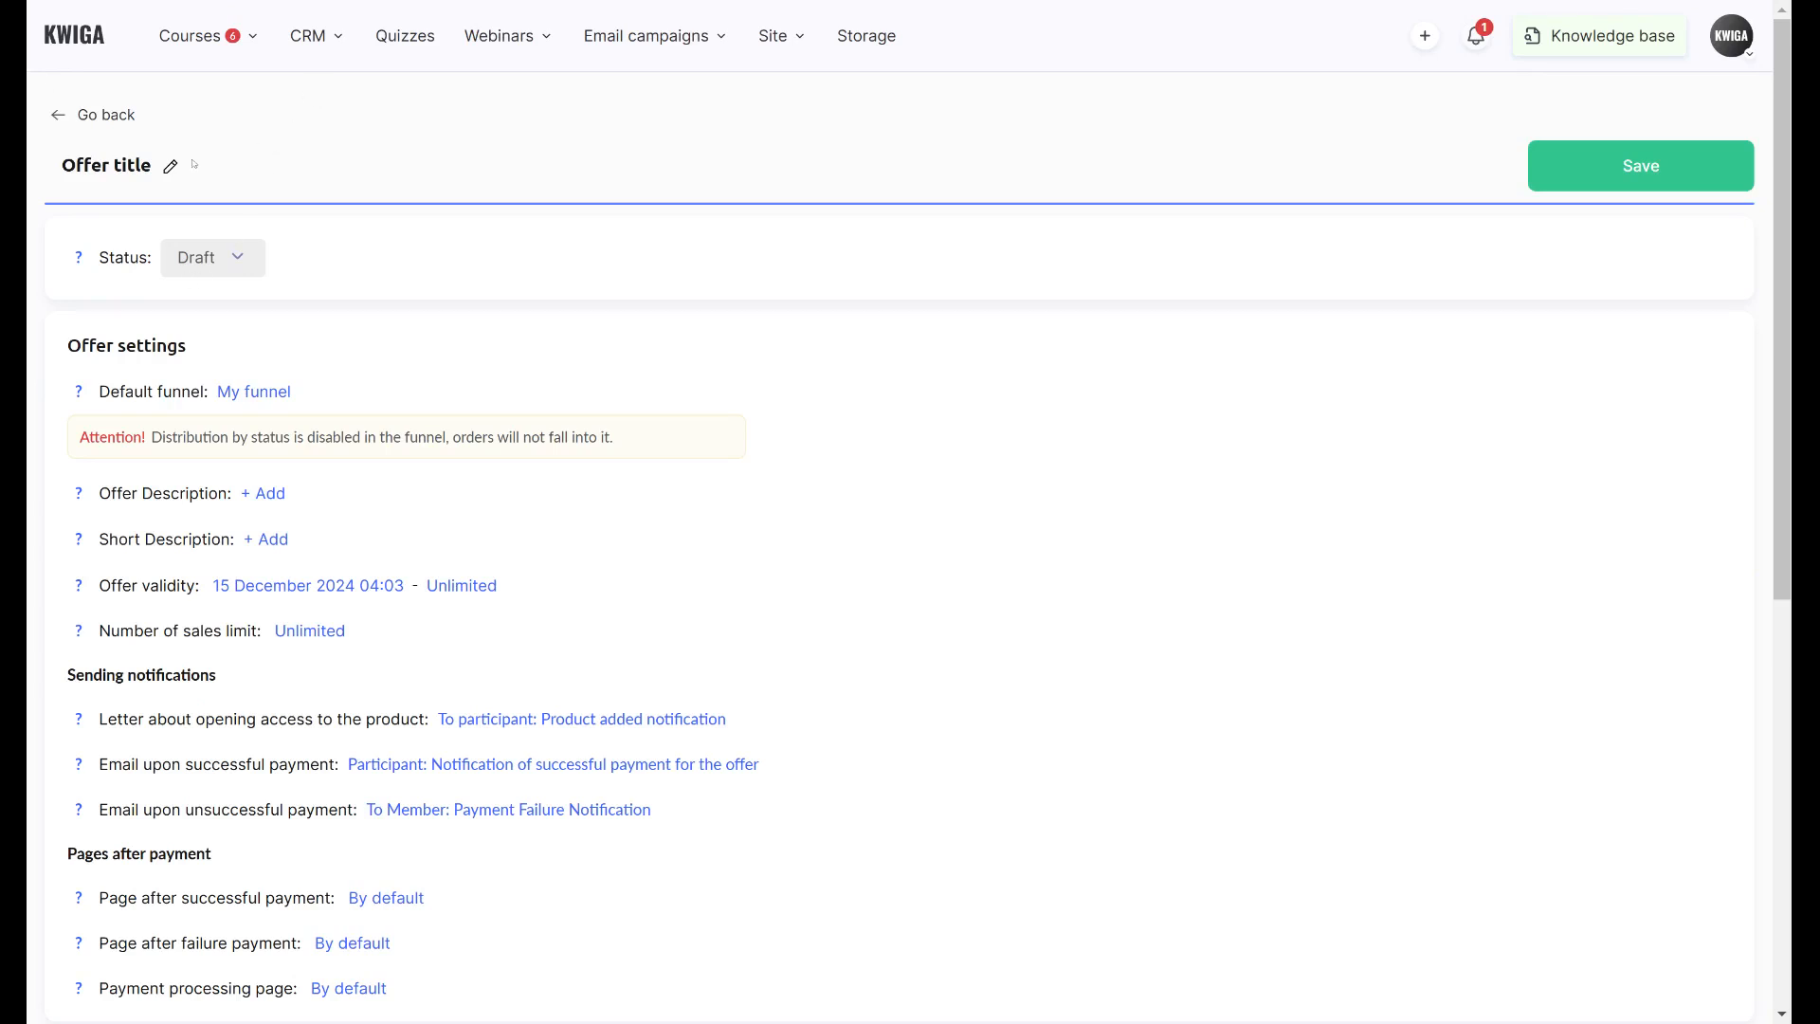
- Rename the new offer as "Basic plan" and save the title
{"action": "key", "text": "ctrl+a"}
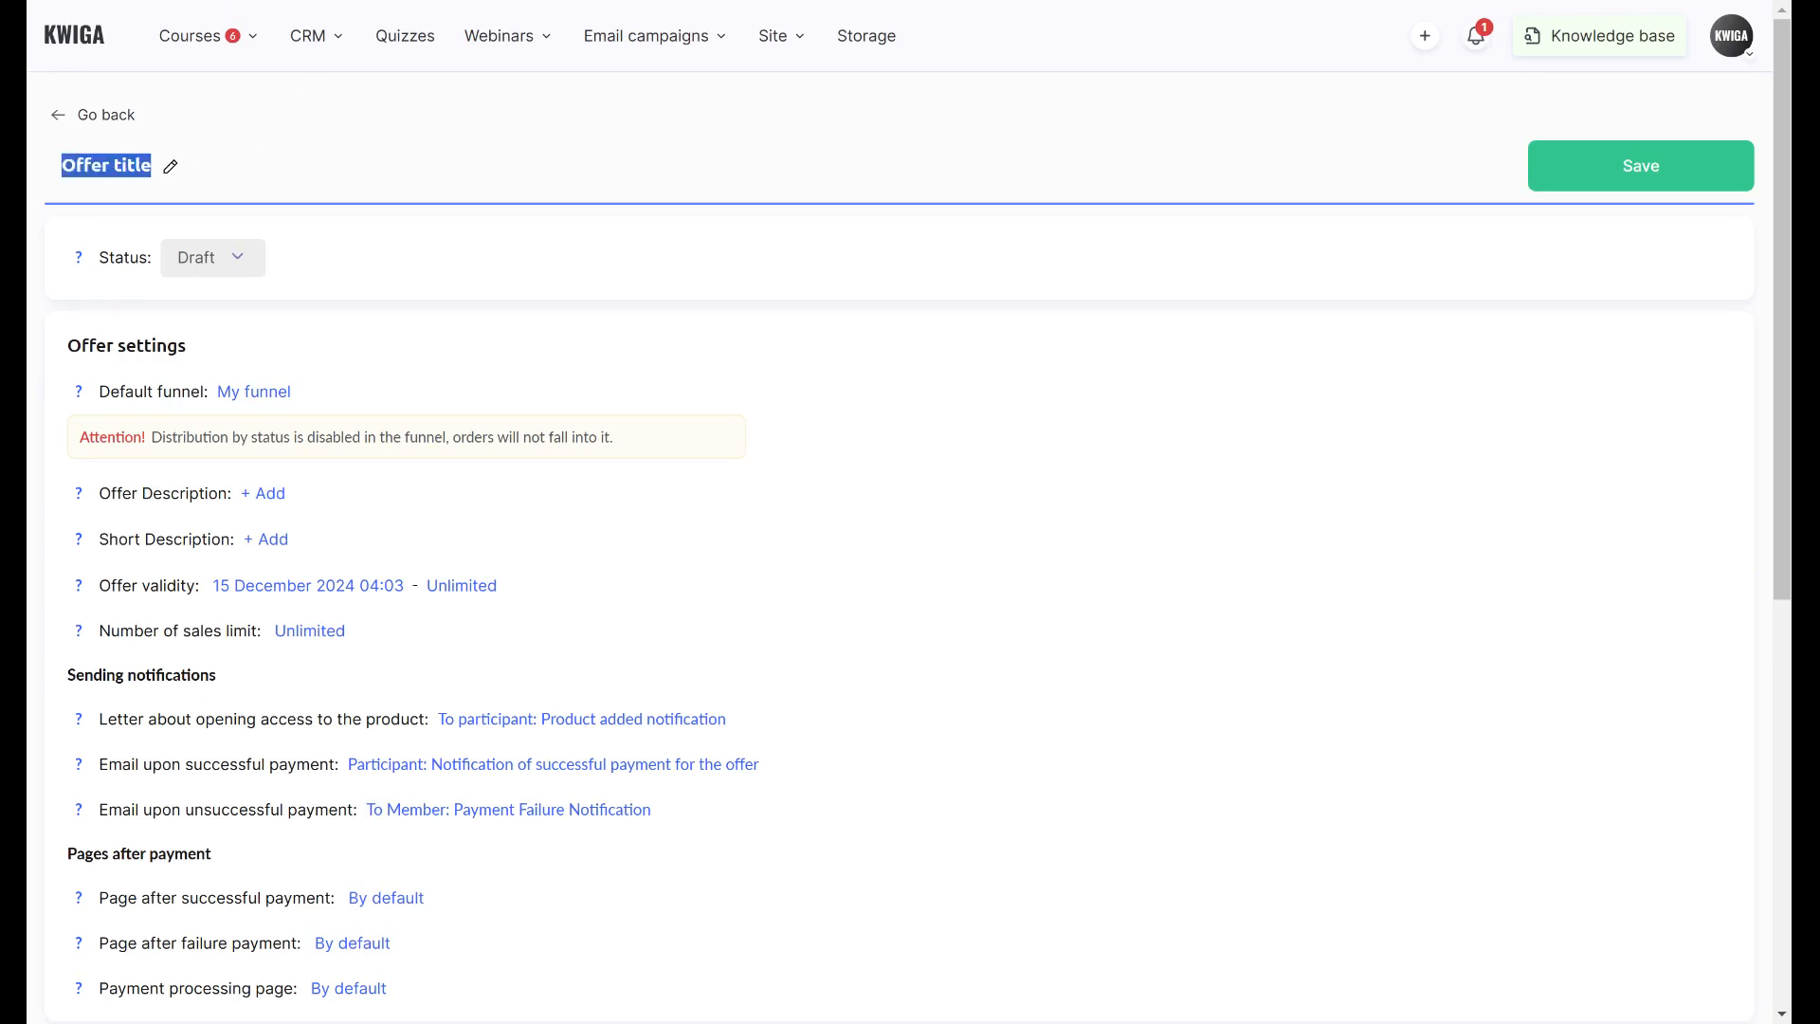
{"action": "left_click", "coordinate": [171, 169]}
{"action": "left_click", "coordinate": [29, 149]}
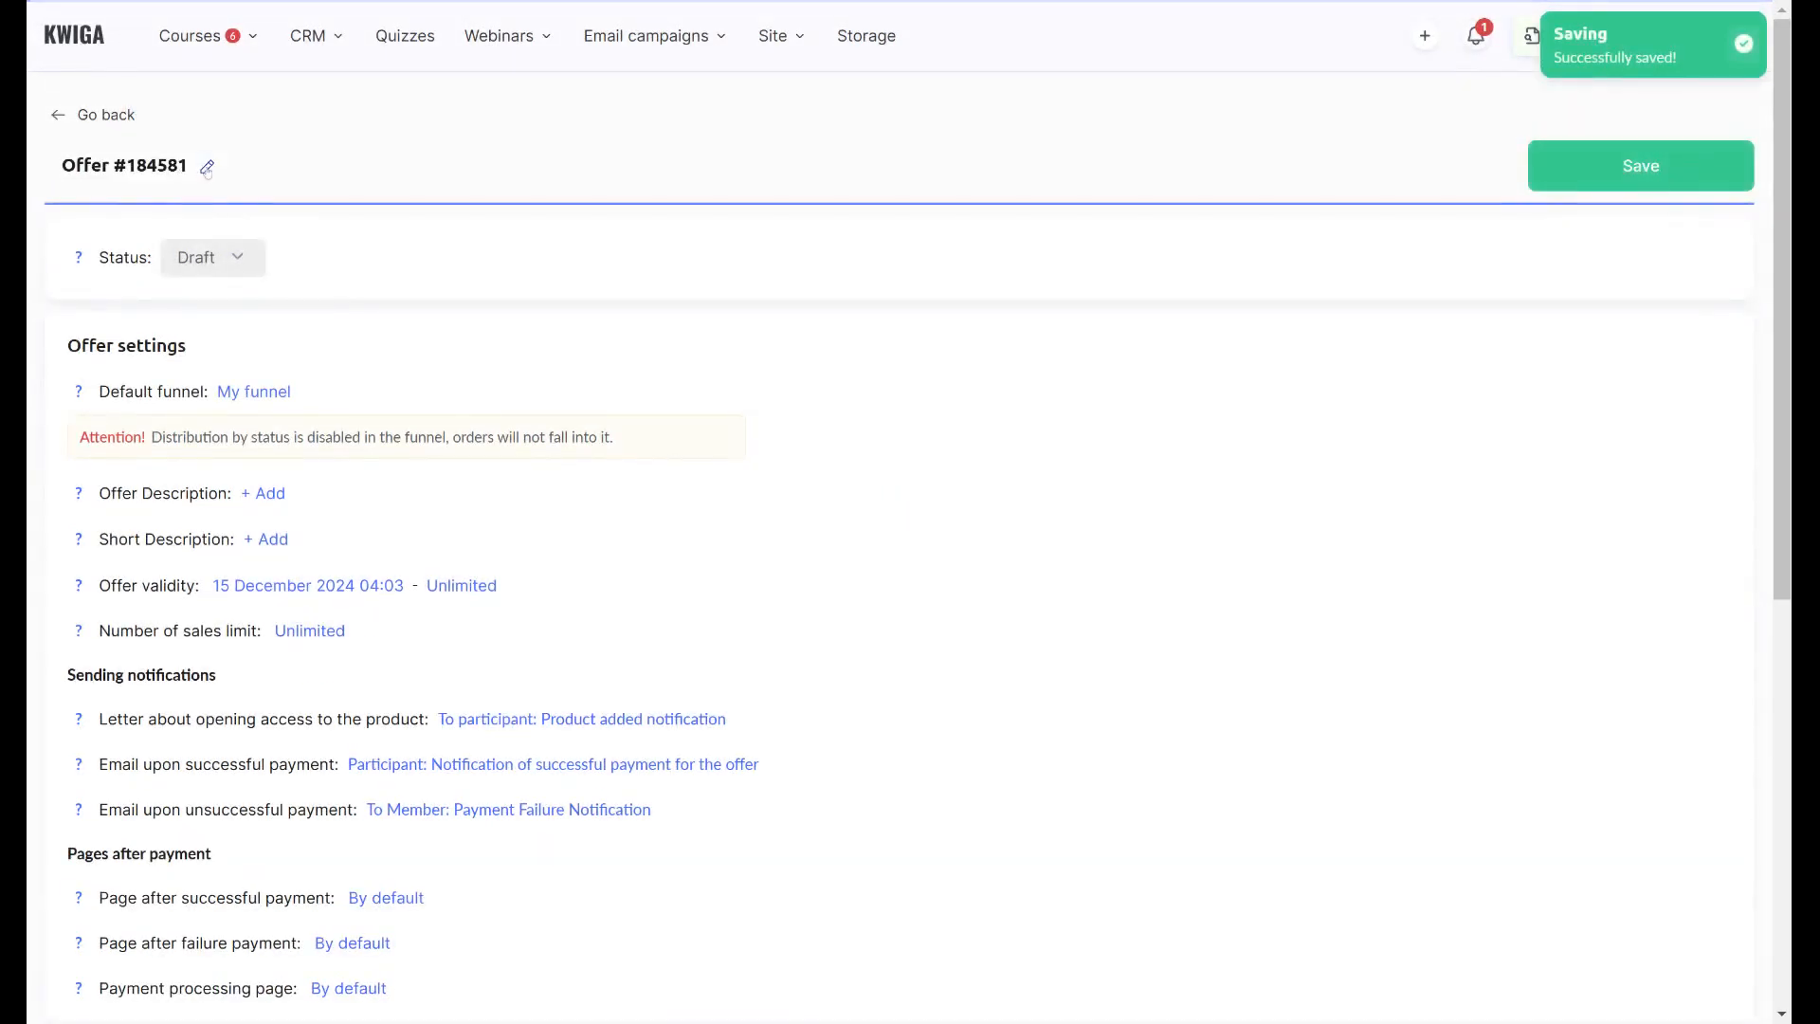
{"action": "left_click", "coordinate": [206, 168]}
{"action": "key", "text": "ctrl+a"}
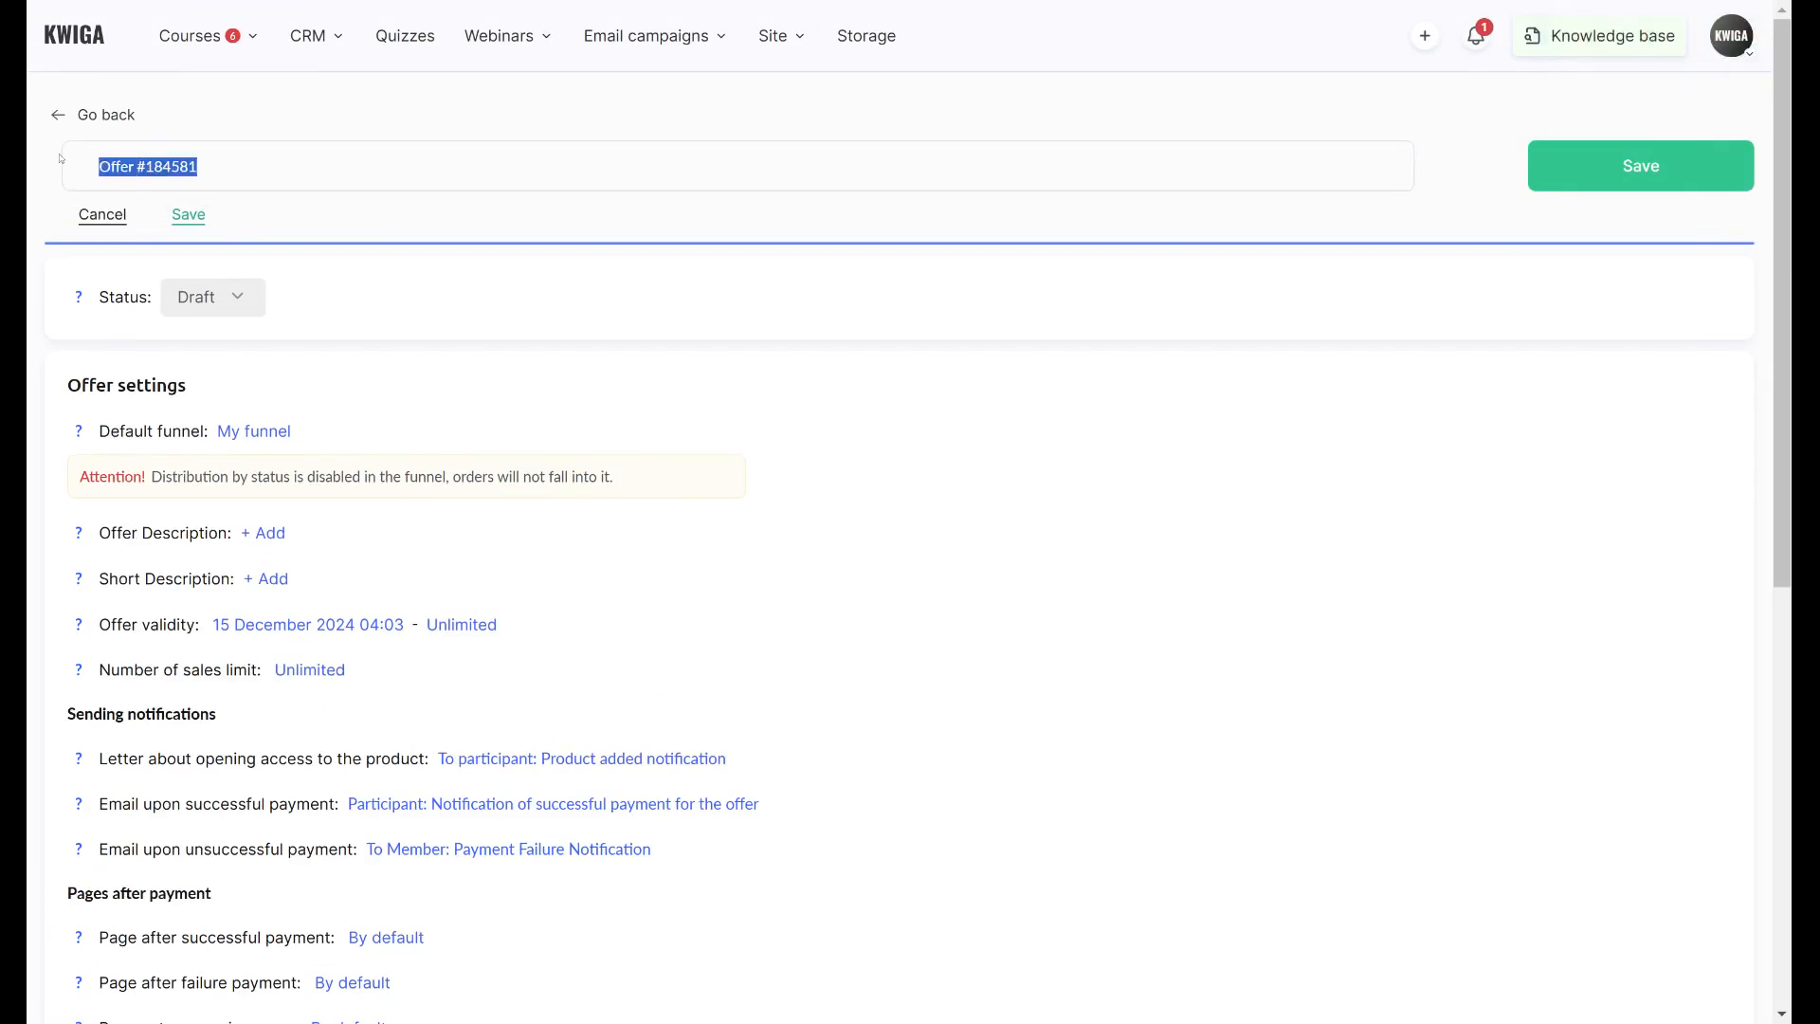
{"action": "key", "text": "BackSpace"}
{"action": "type", "text": "Basi"}
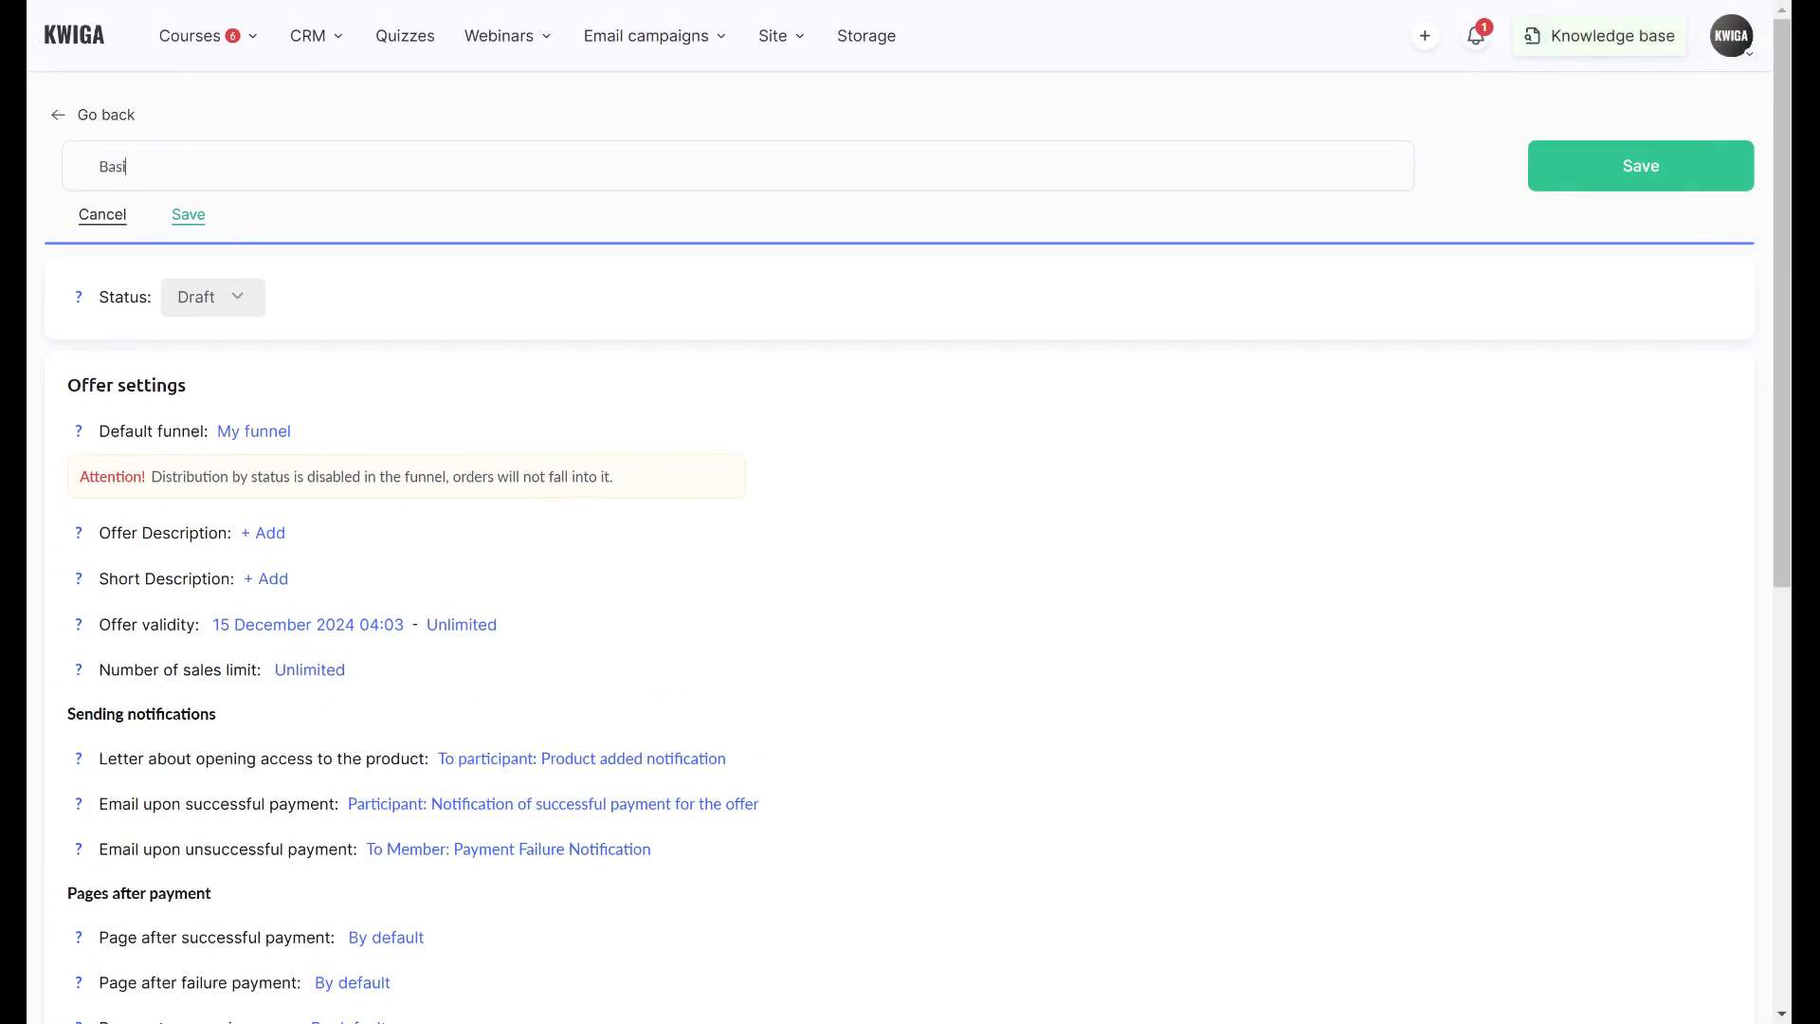
{"action": "type", "text": "c plan"}
{"action": "left_click", "coordinate": [194, 216]}
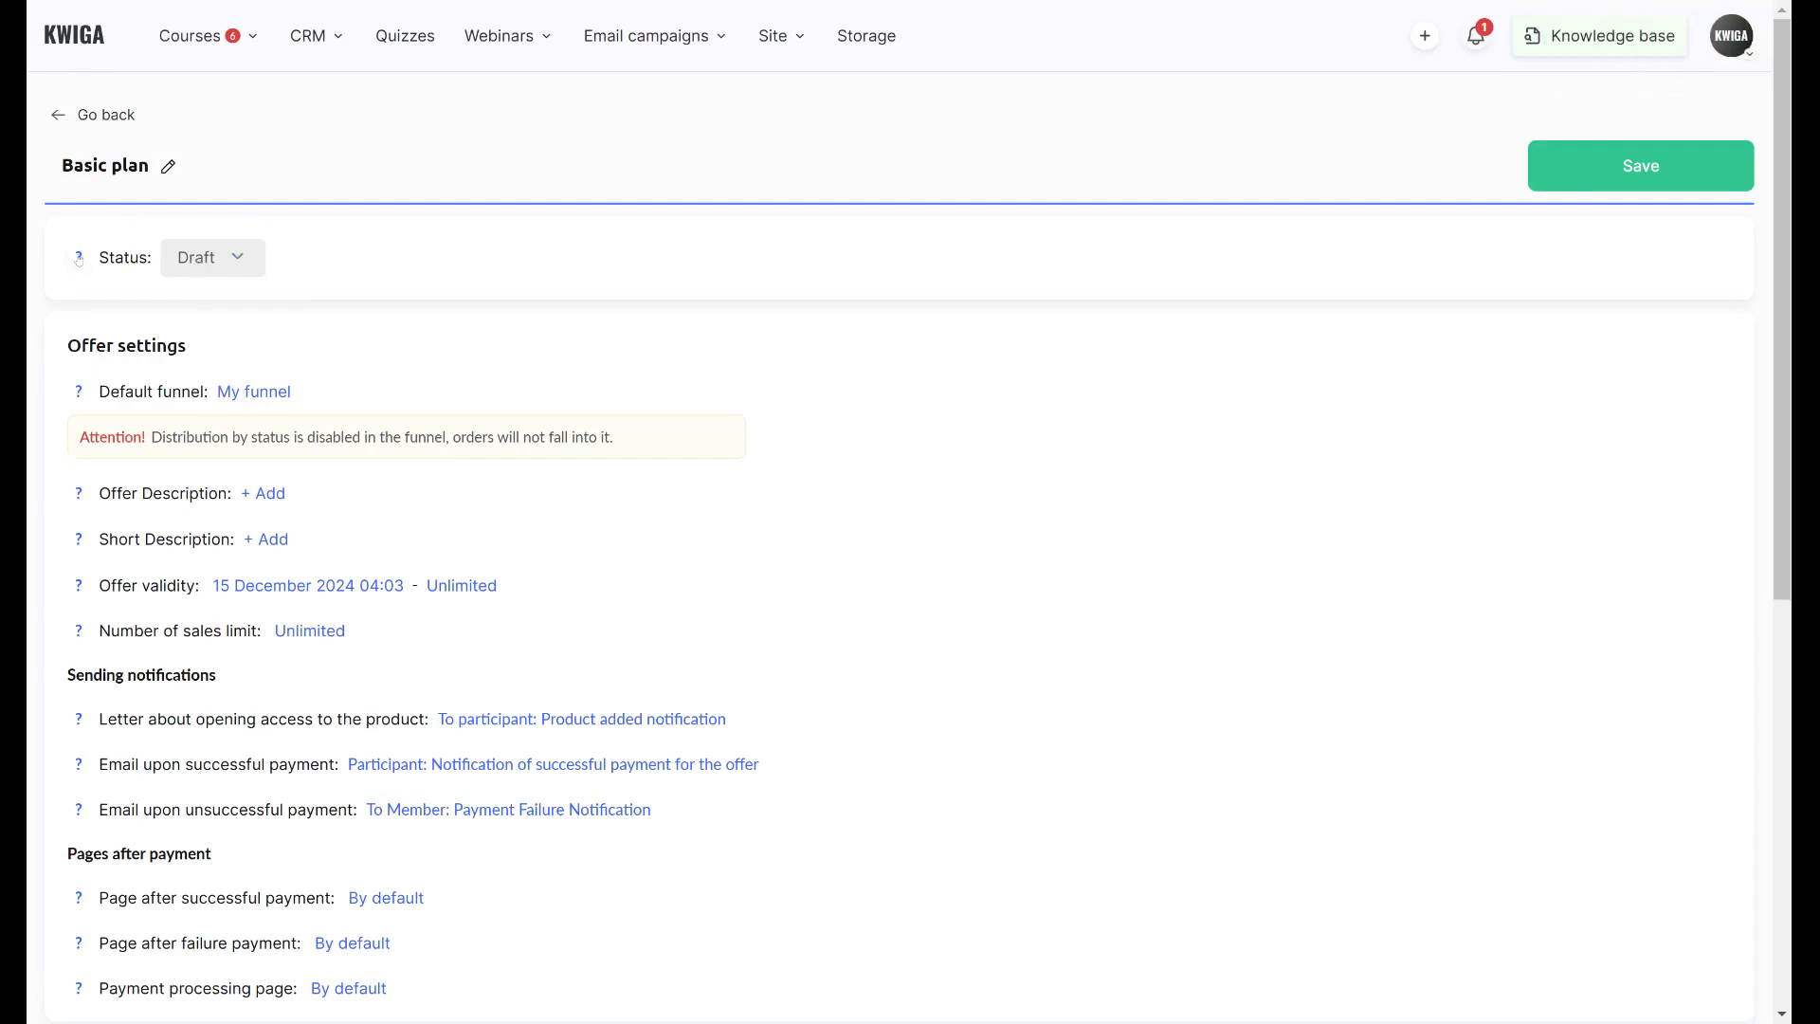
- Set the offer's status to Public access and switch its display in the public list on and back off
{"action": "left_click", "coordinate": [229, 259]}
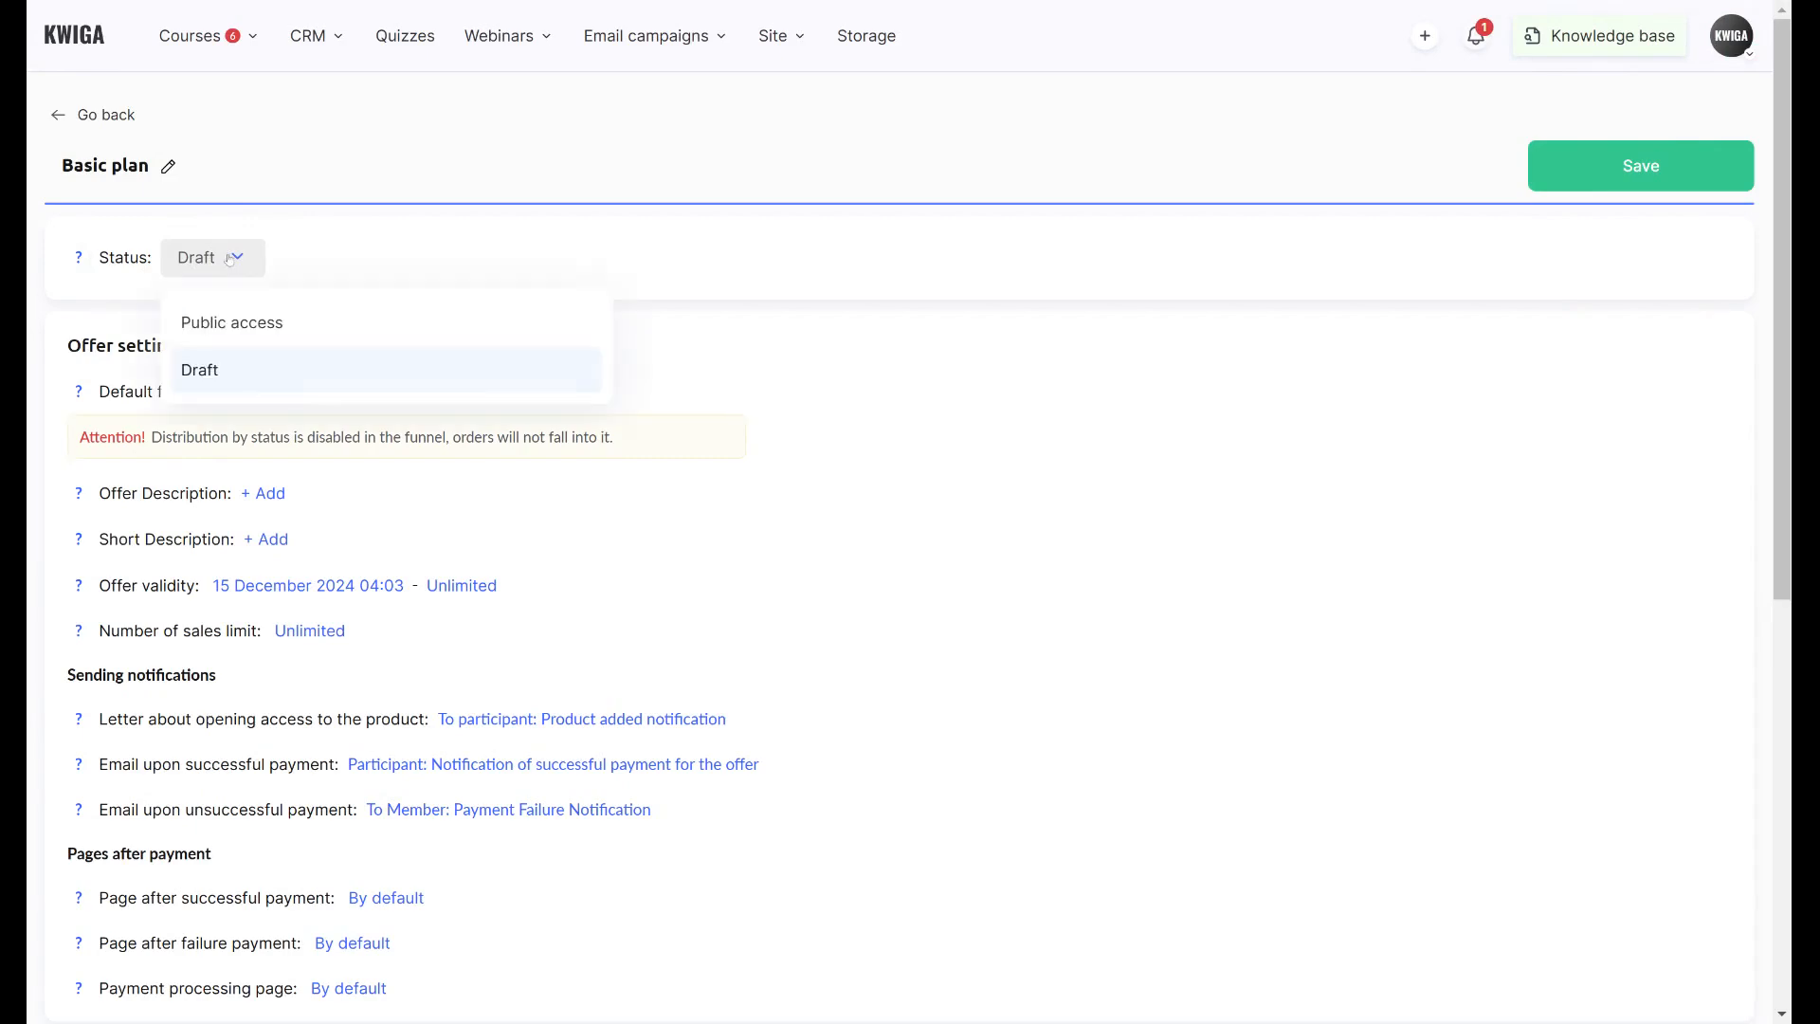
{"action": "left_click", "coordinate": [237, 325]}
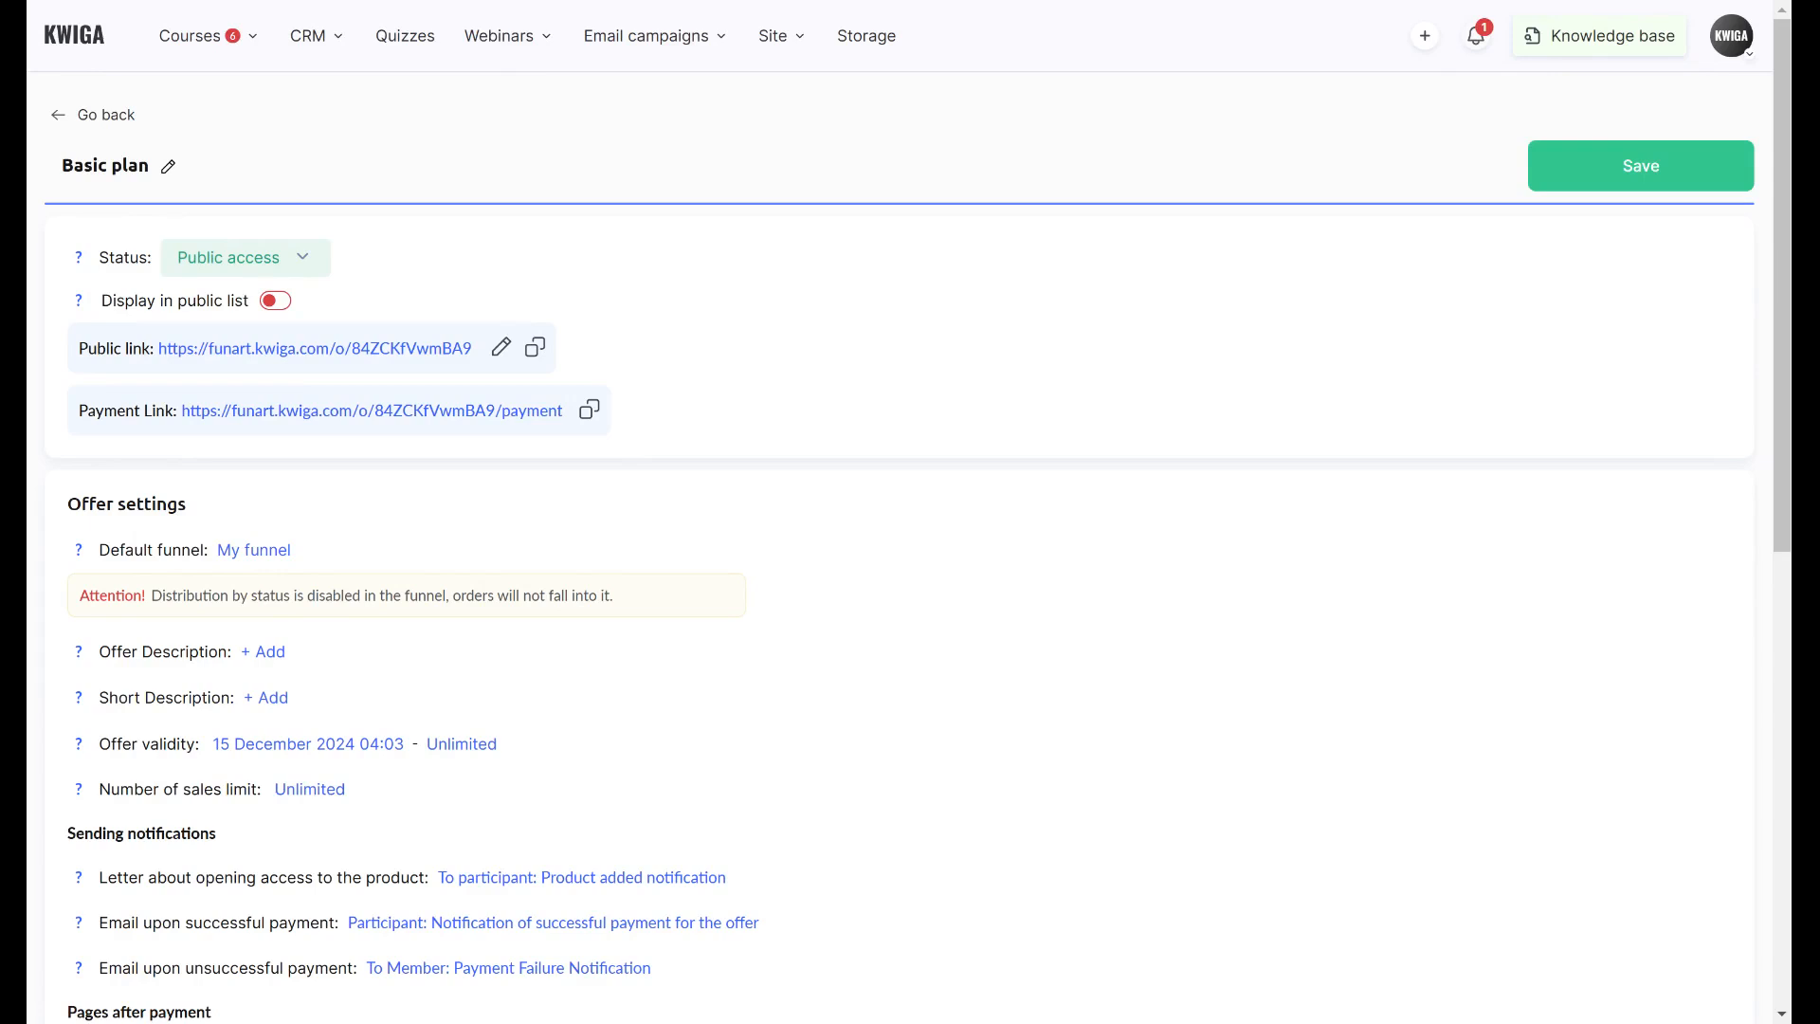
{"action": "left_click_drag", "start_coordinate": [49, 172], "coordinate": [157, 163]}
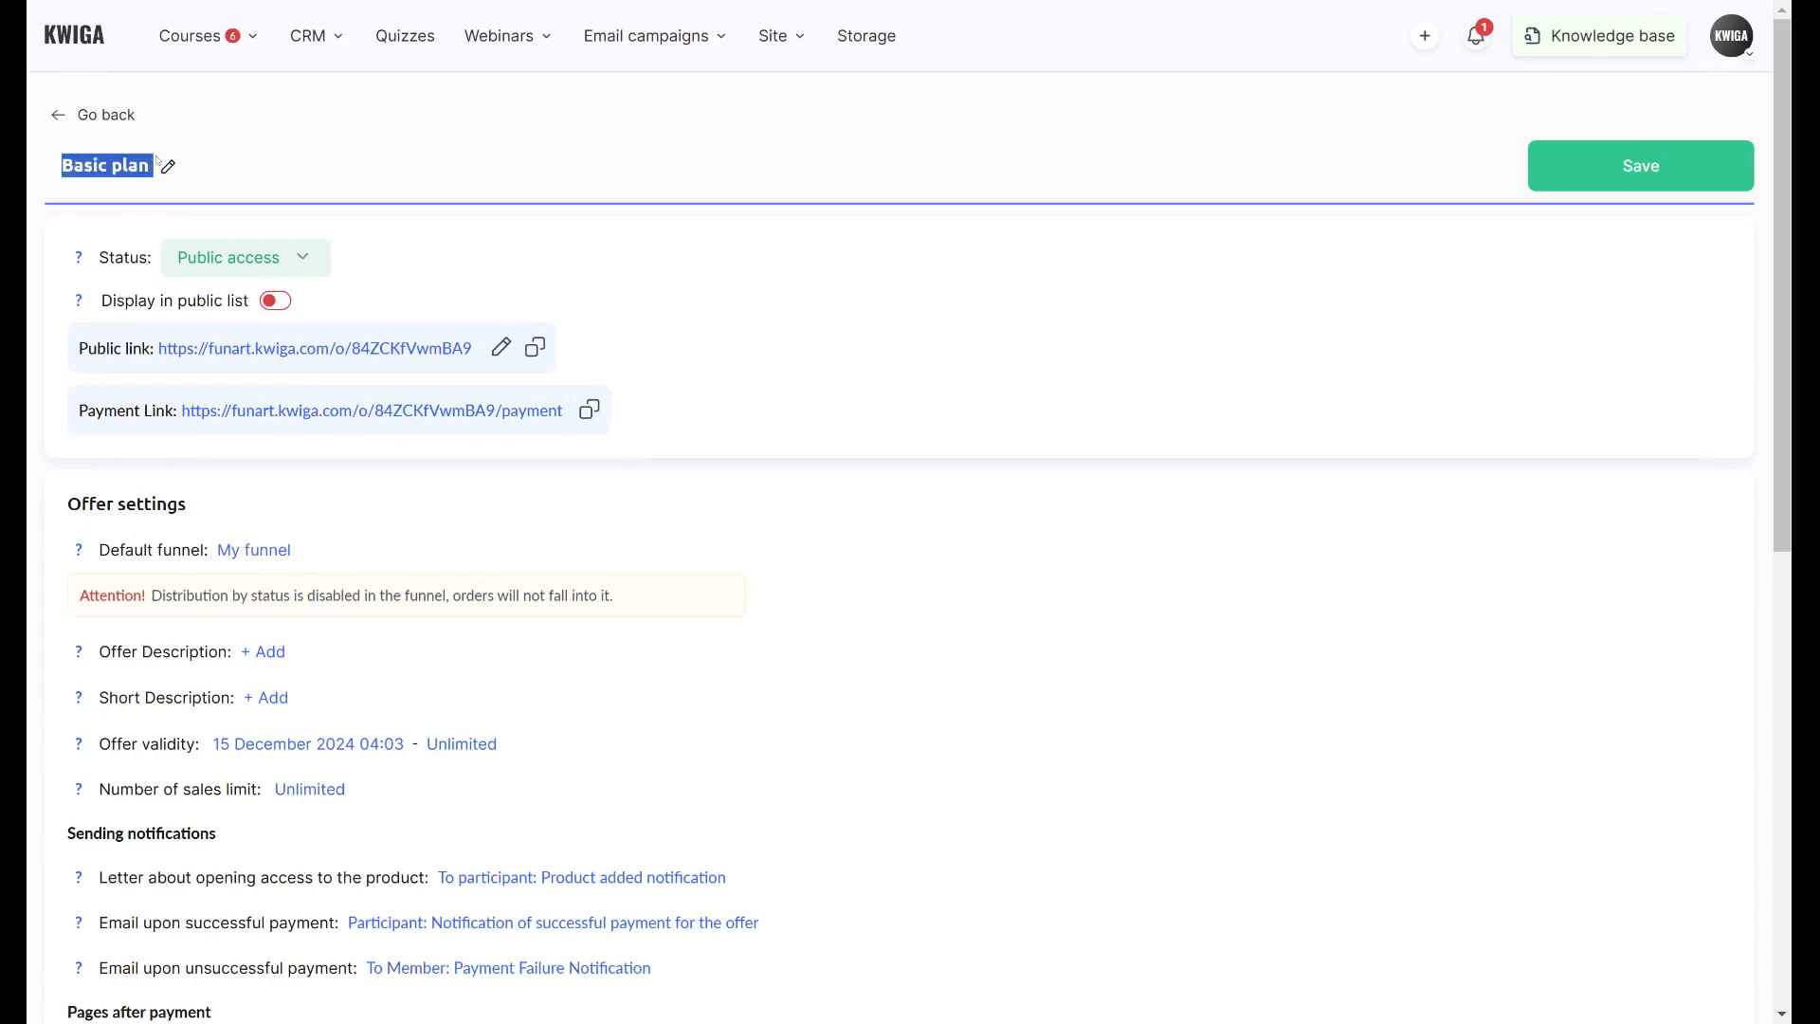
{"action": "left_click", "coordinate": [279, 305]}
{"action": "left_click", "coordinate": [280, 302]}
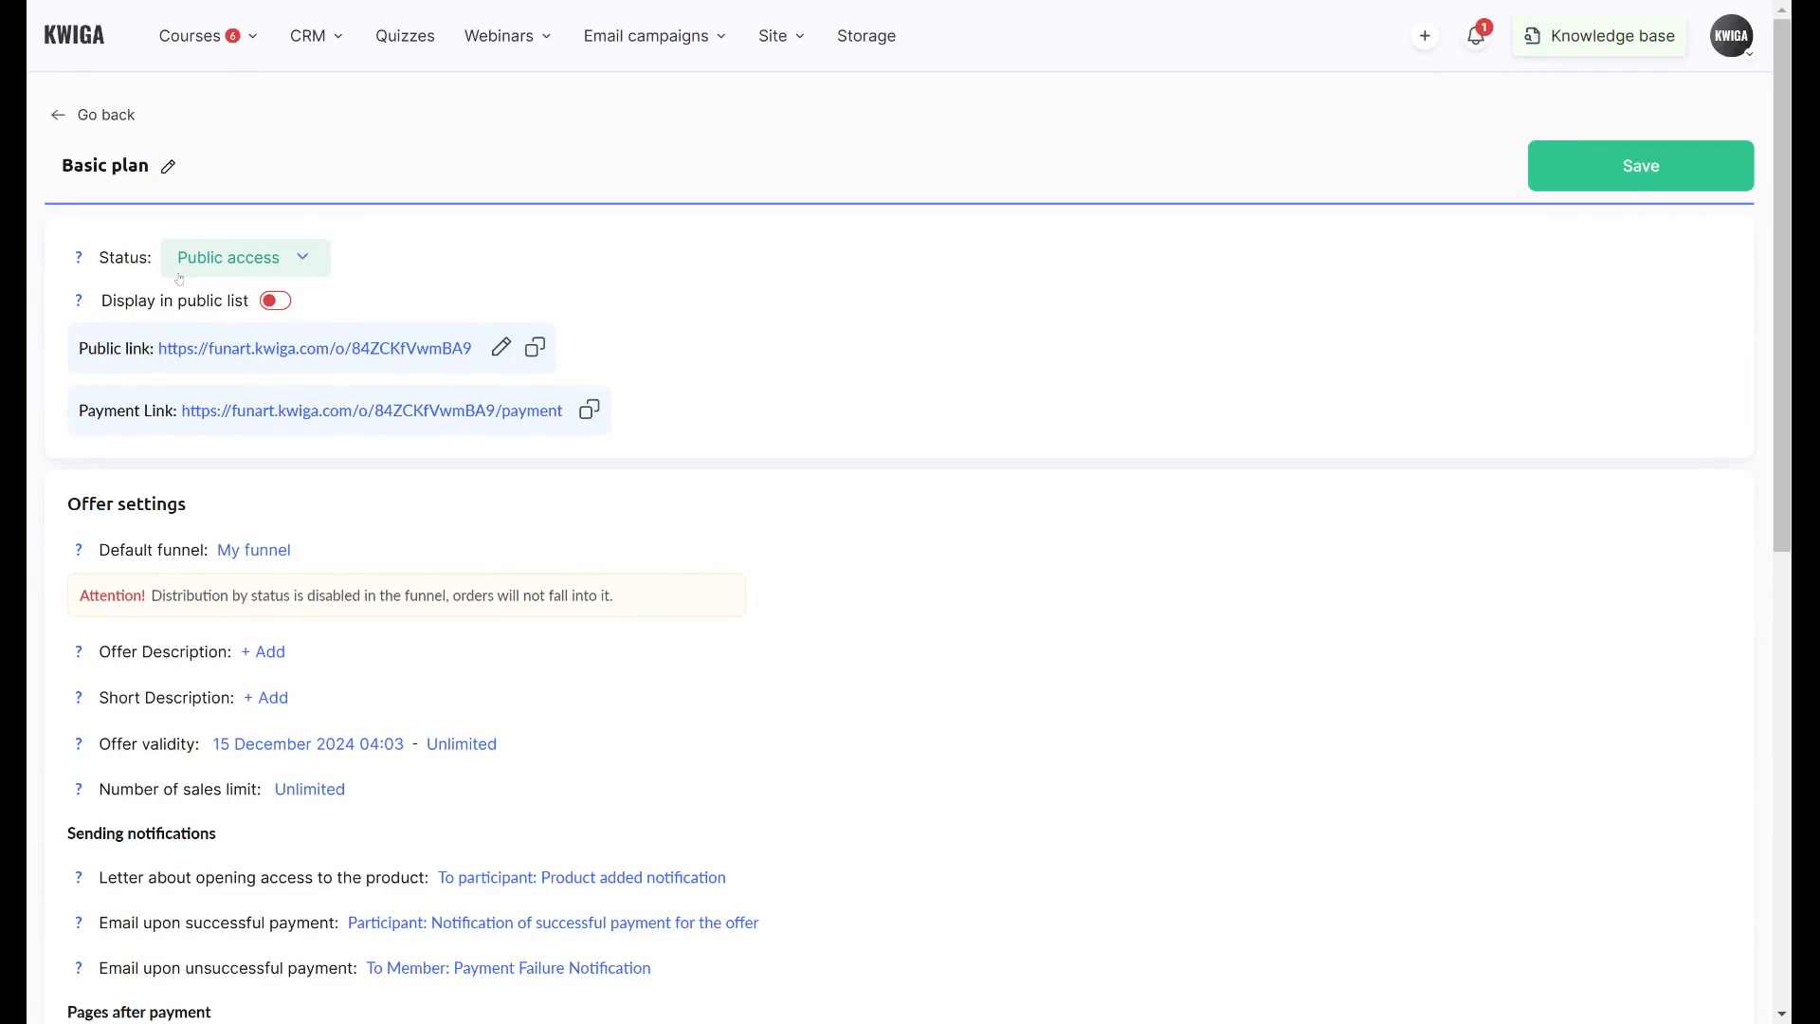
- Examine the offer validity period in the offer settings
{"action": "scroll", "coordinate": [371, 330], "scroll_direction": "down", "scroll_amount": 2}
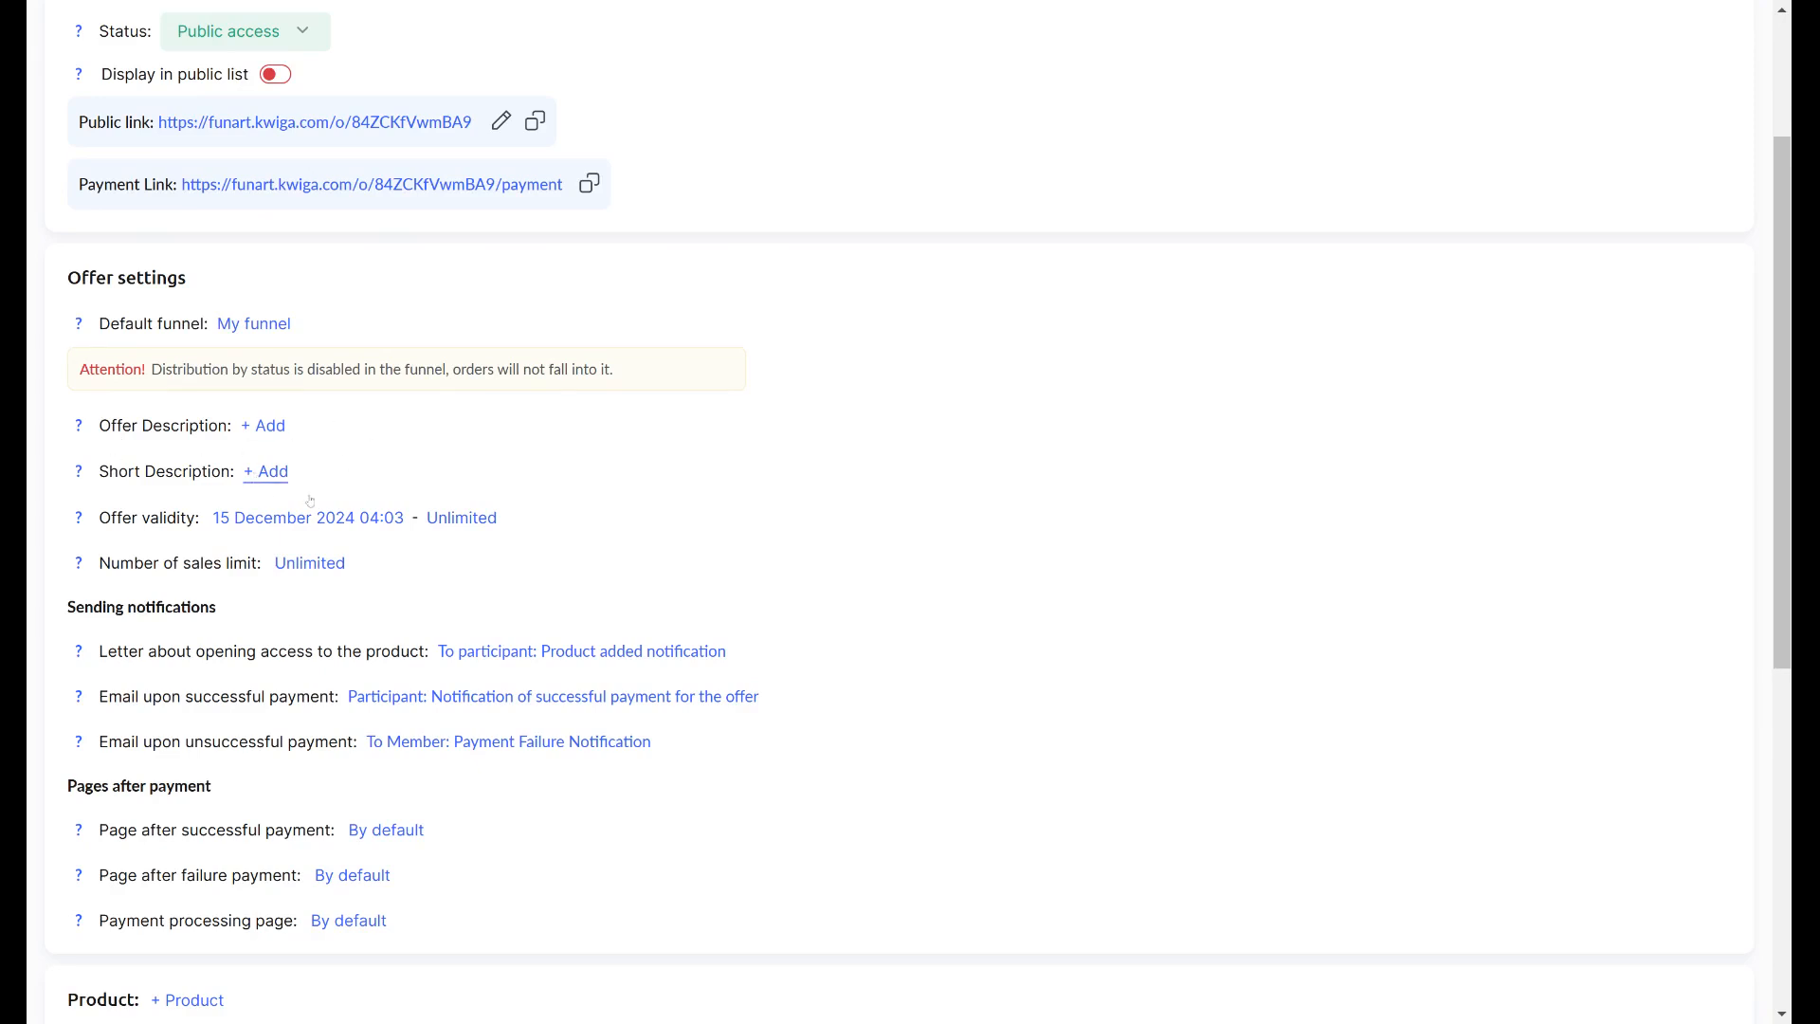
{"action": "left_click_drag", "start_coordinate": [88, 532], "coordinate": [199, 519]}
{"action": "left_click", "coordinate": [559, 546]}
{"action": "left_click_drag", "start_coordinate": [560, 546], "coordinate": [211, 522]}
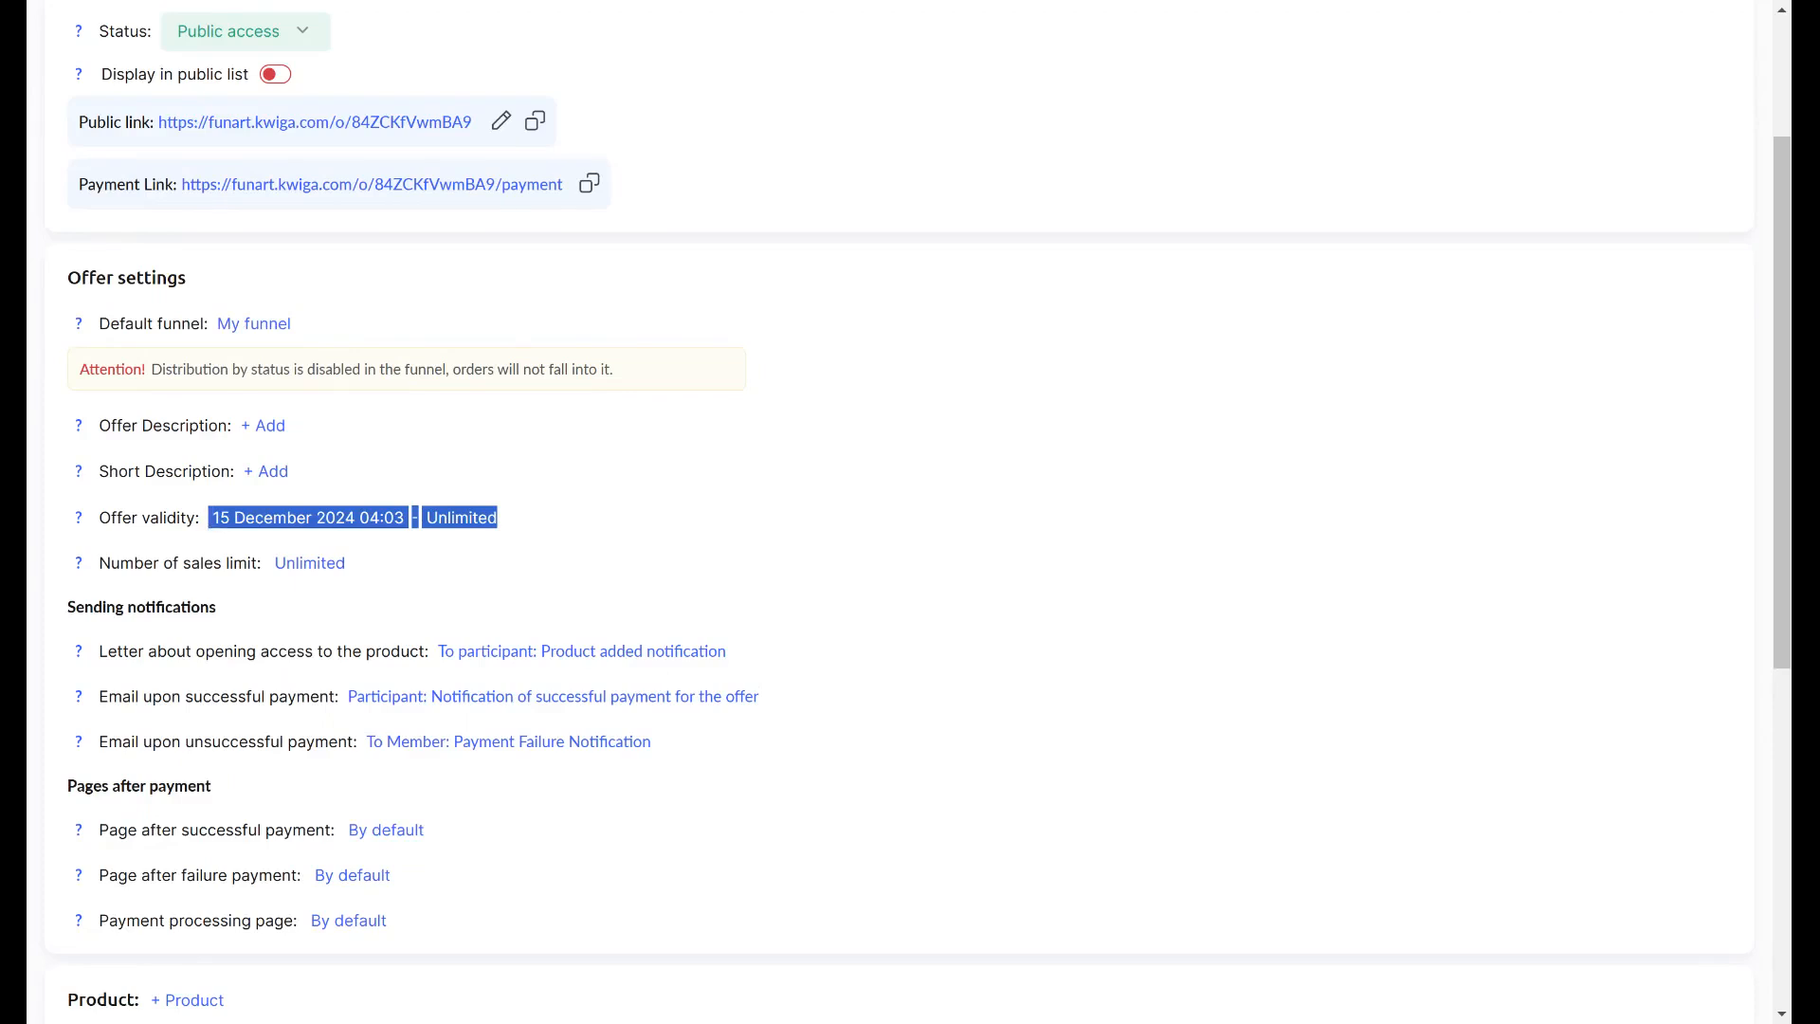
{"action": "left_click", "coordinate": [95, 527]}
{"action": "left_click_drag", "start_coordinate": [97, 520], "coordinate": [207, 531]}
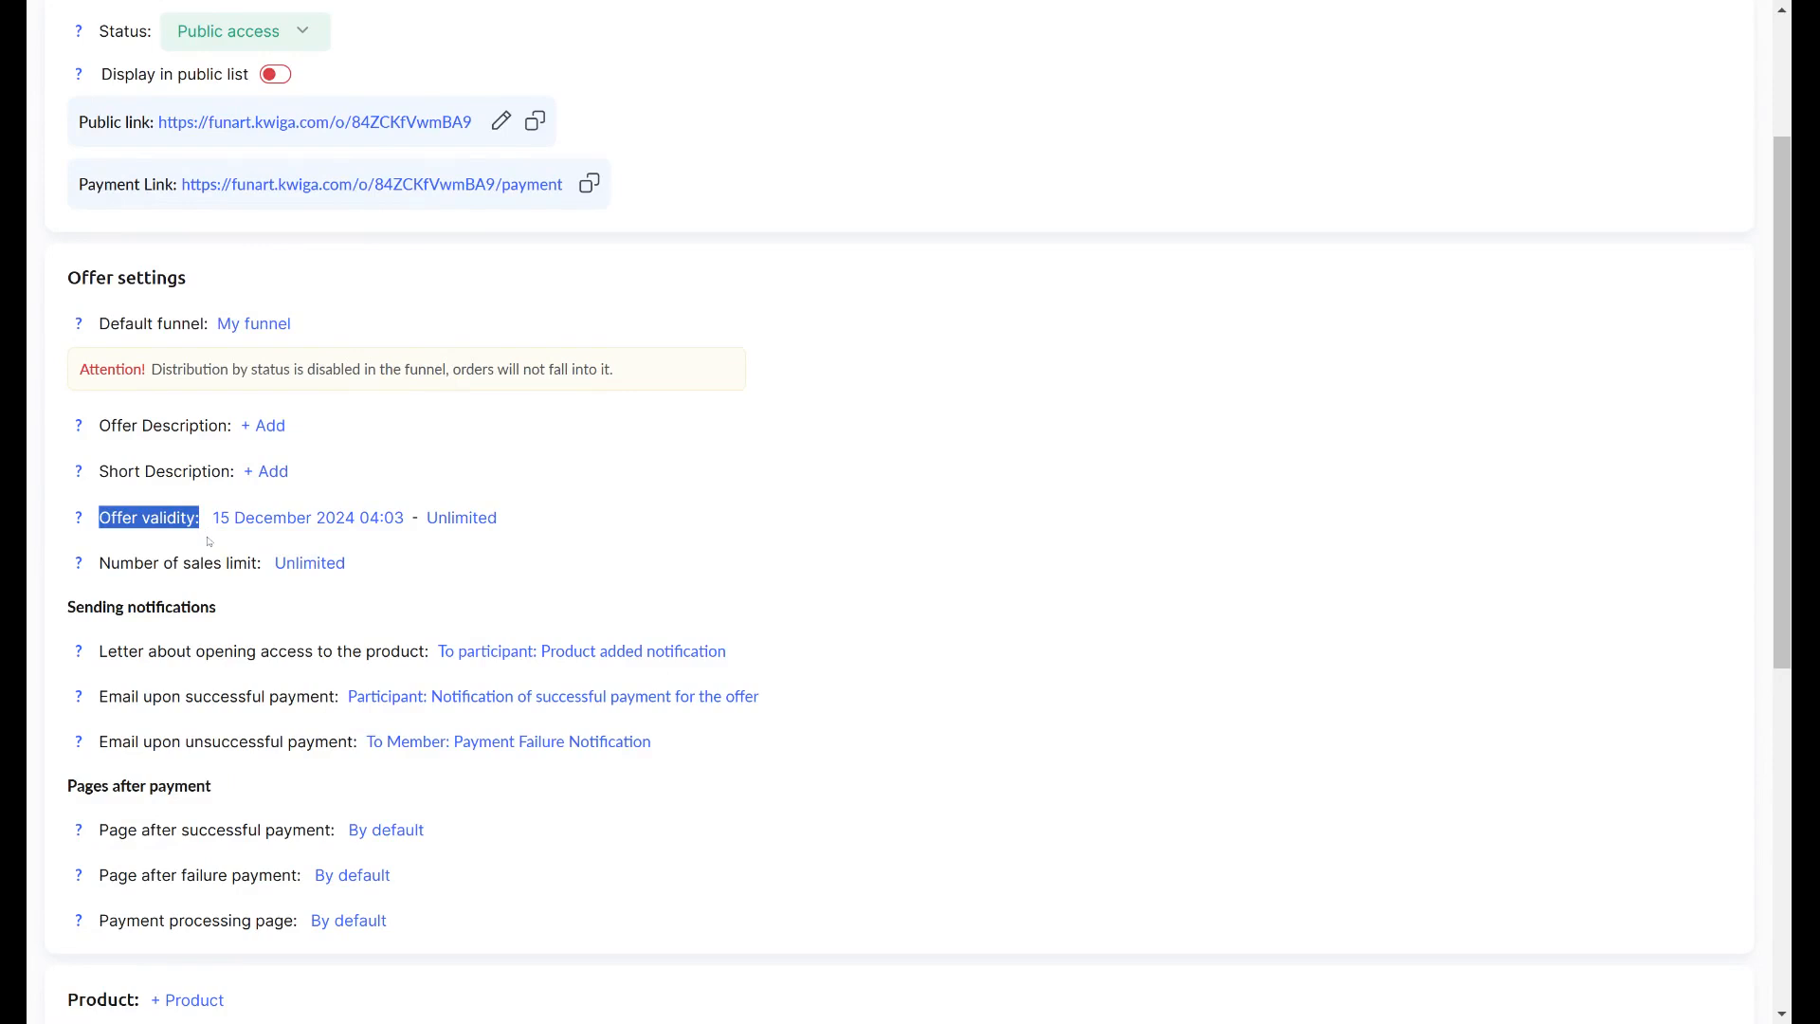
{"action": "left_click", "coordinate": [927, 409]}
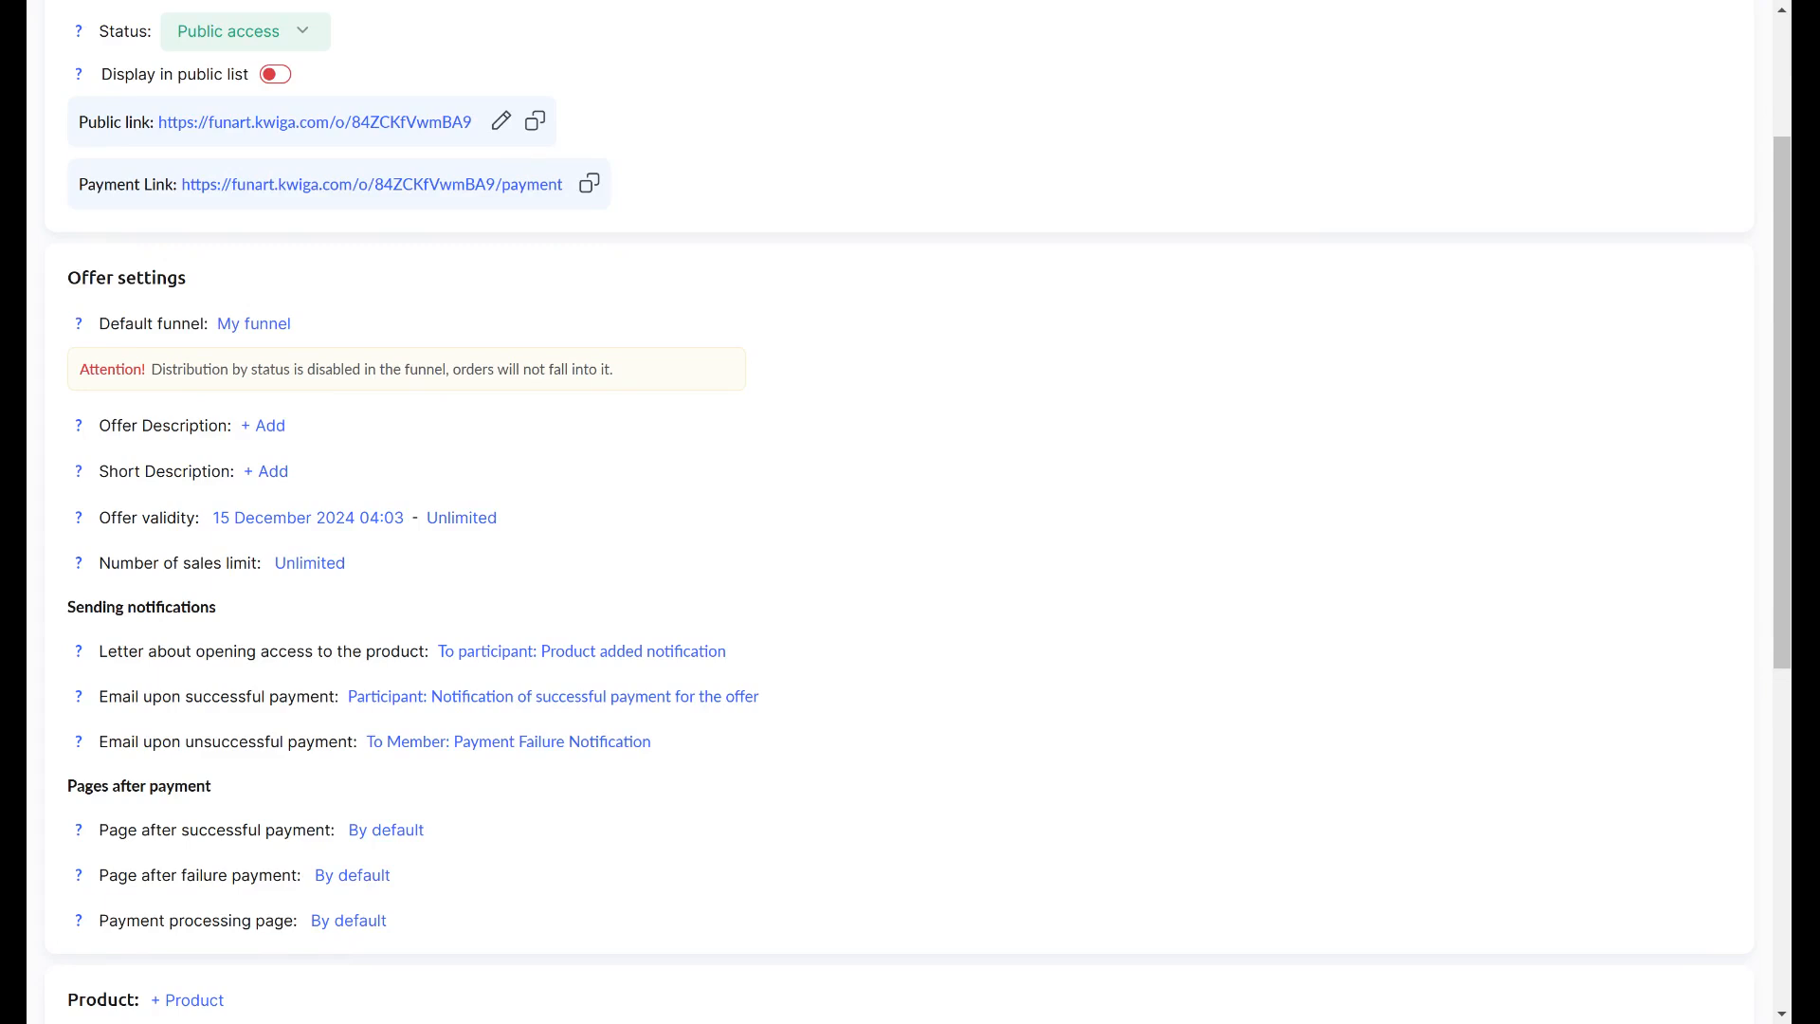
- Set the end of the offer to a certain date, 26 December 2024, and save it
{"action": "left_click", "coordinate": [461, 517]}
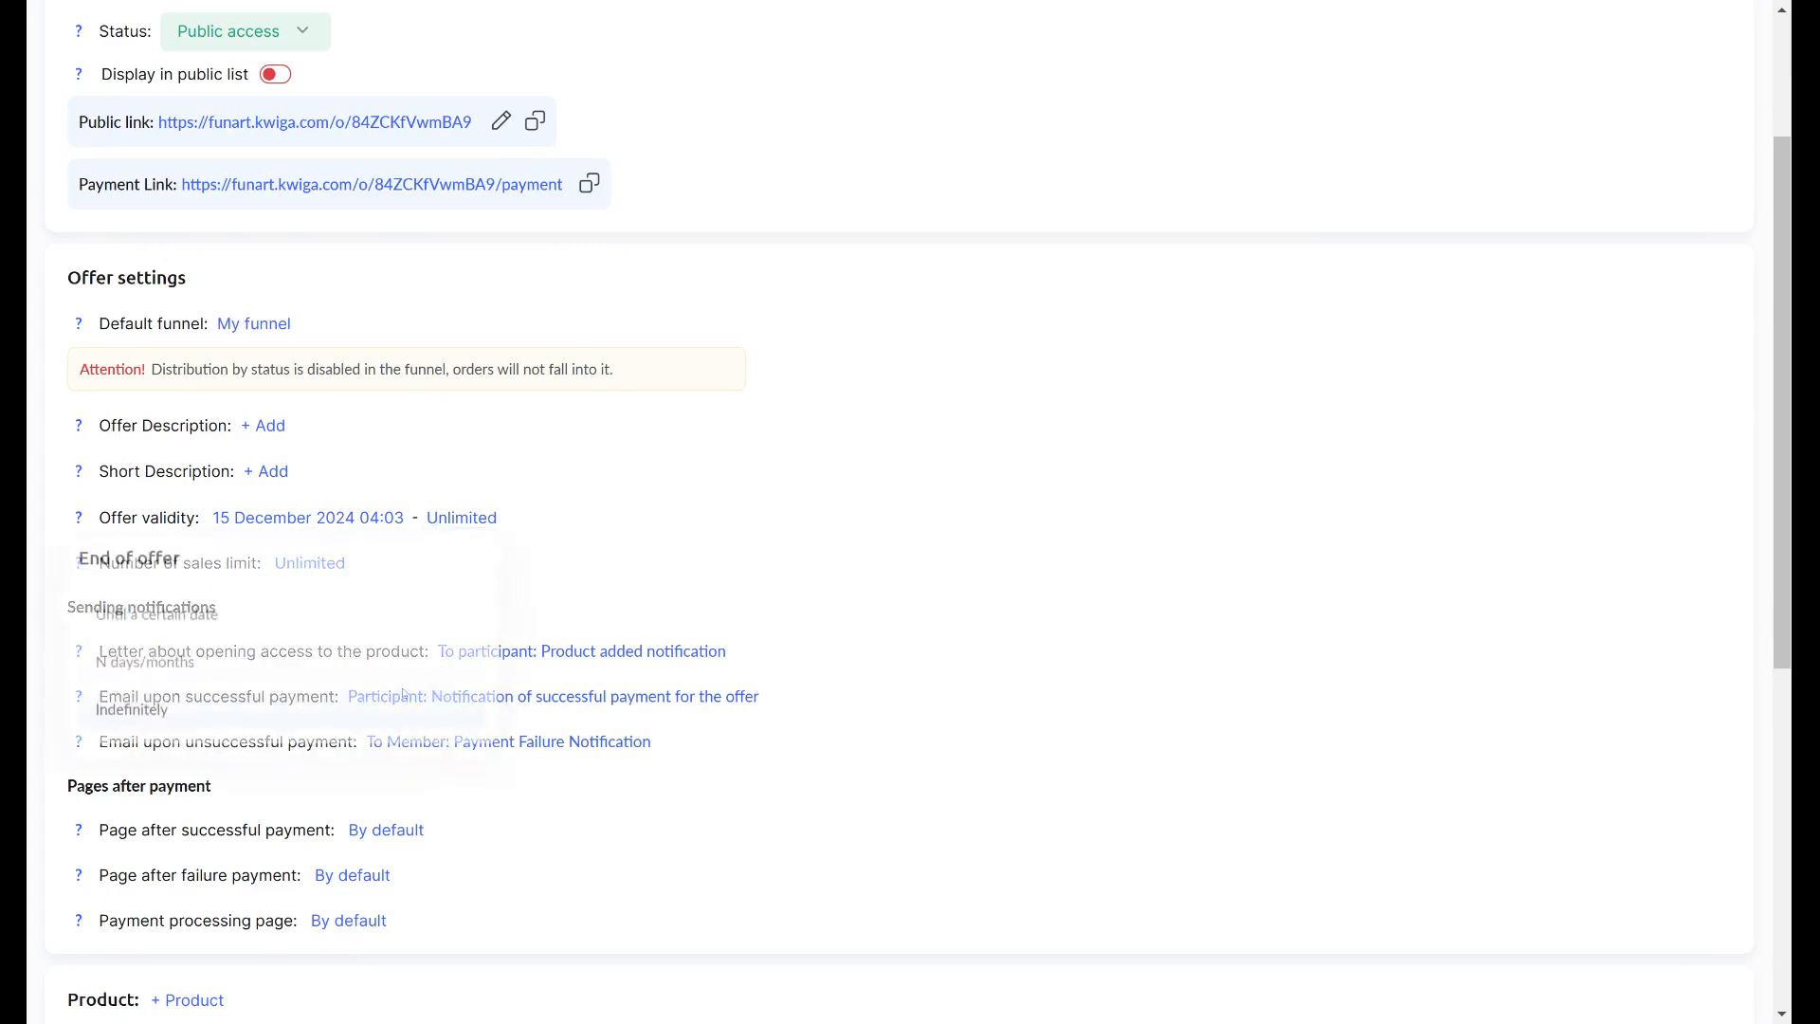
{"action": "left_click", "coordinate": [187, 626]}
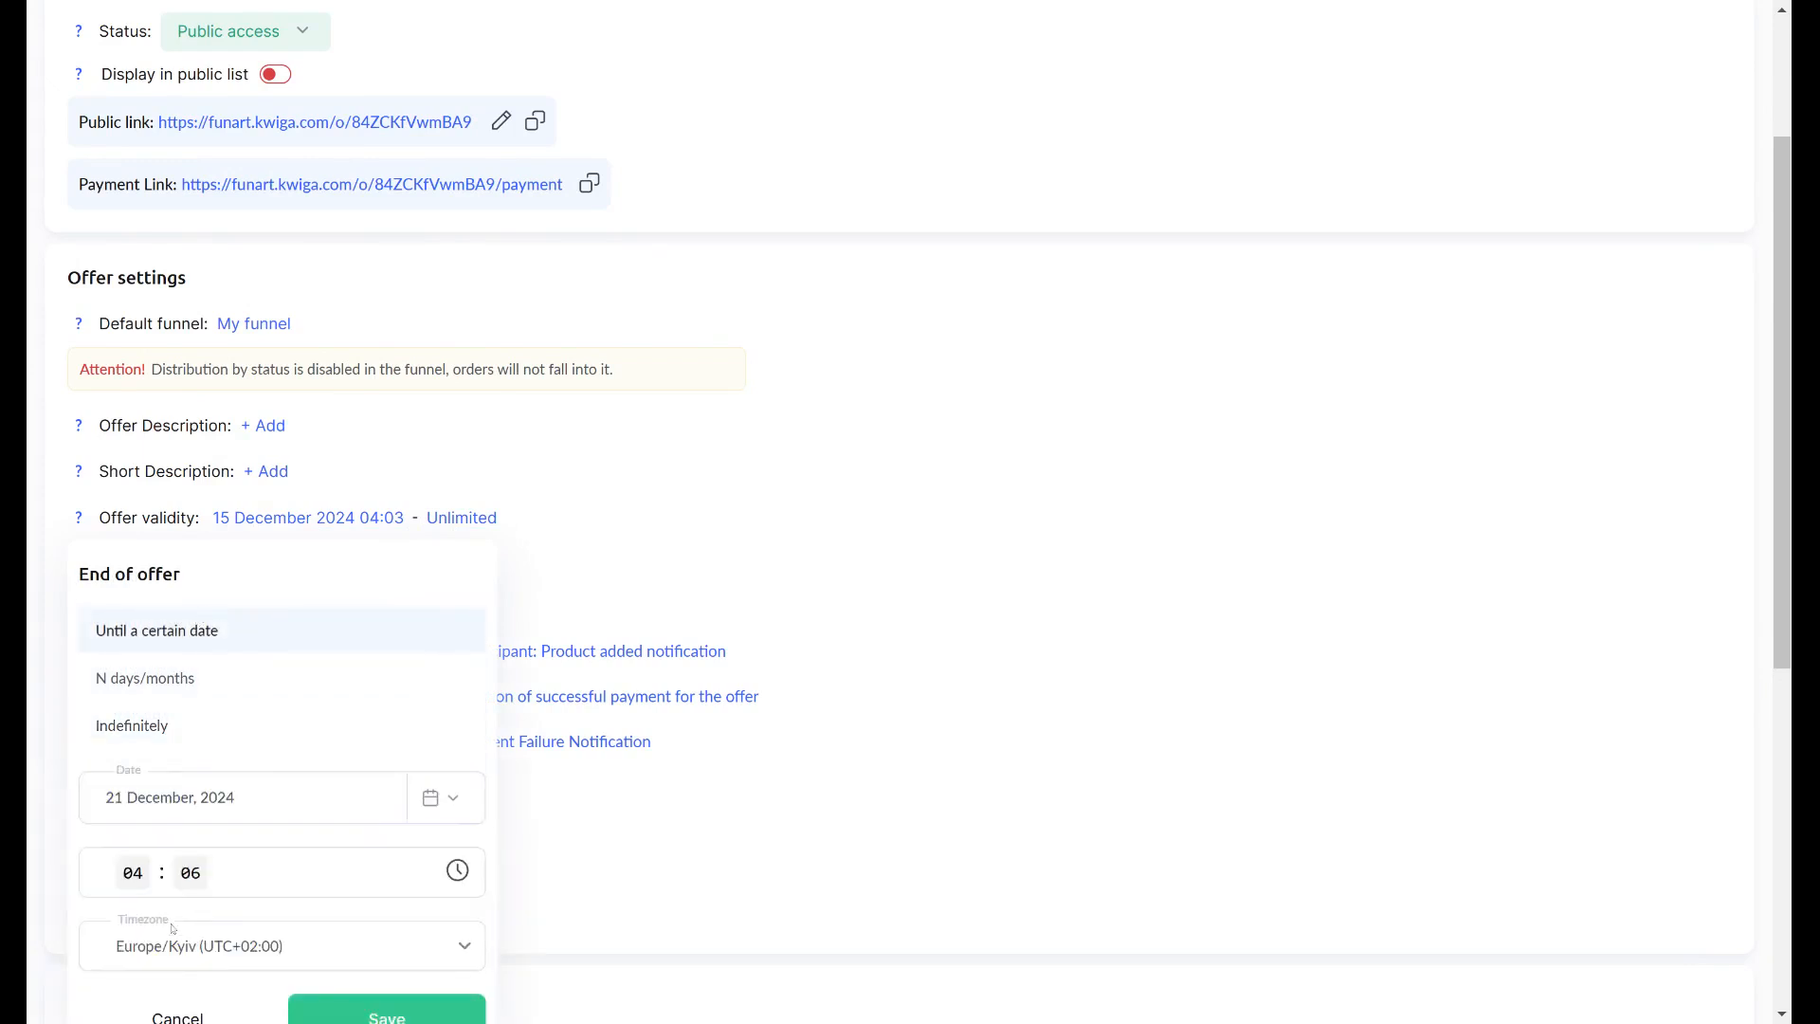
{"action": "left_click", "coordinate": [415, 799]}
{"action": "scroll", "coordinate": [284, 853], "scroll_direction": "down", "scroll_amount": 2}
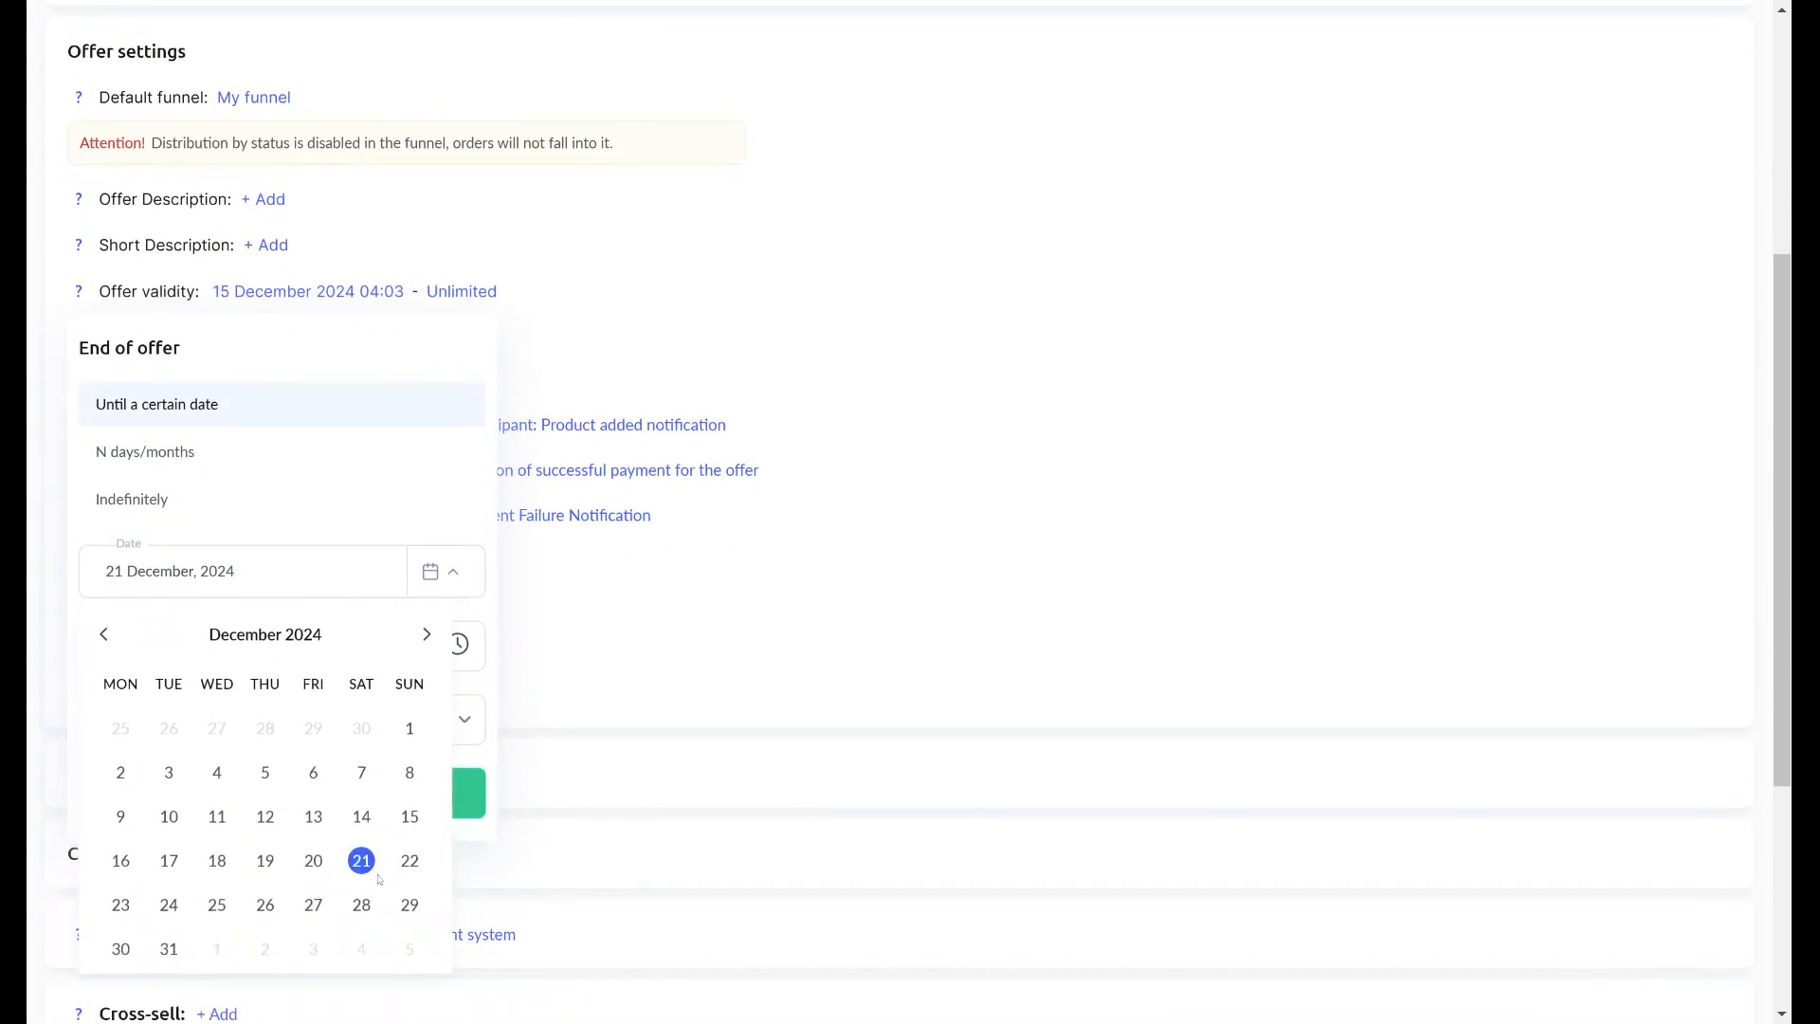
{"action": "left_click", "coordinate": [264, 908]}
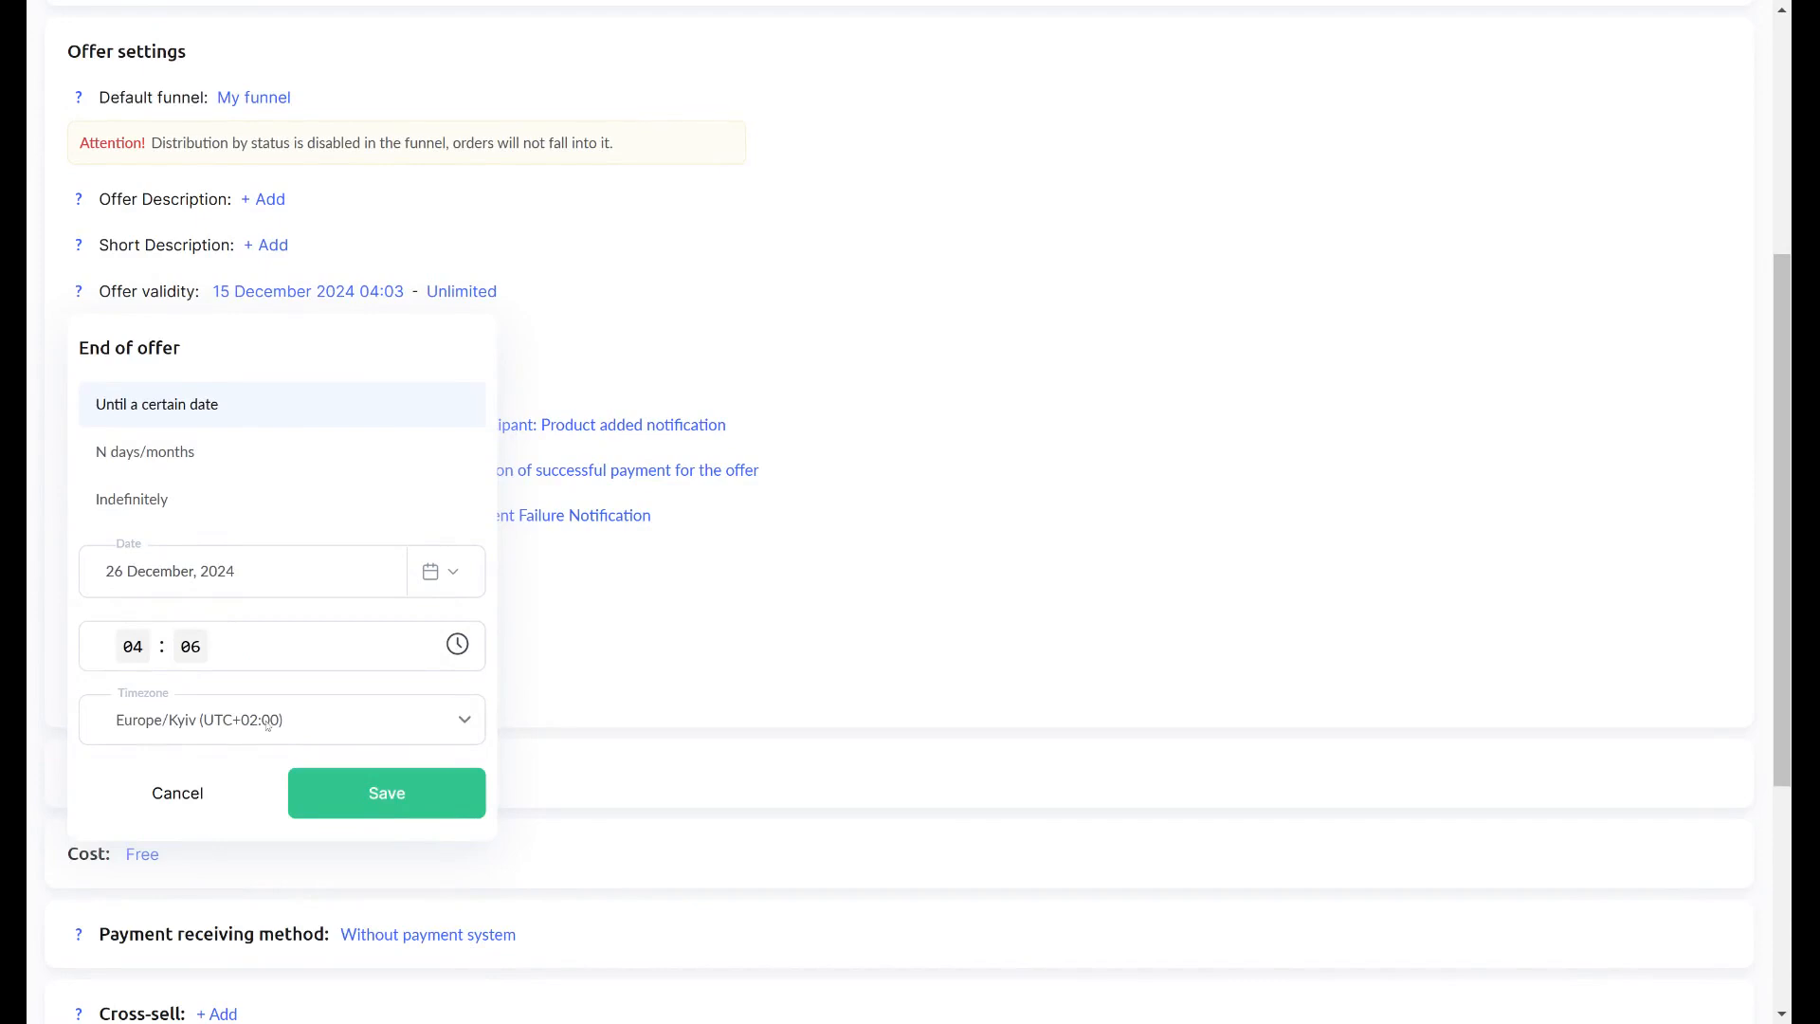
{"action": "left_click", "coordinate": [421, 802]}
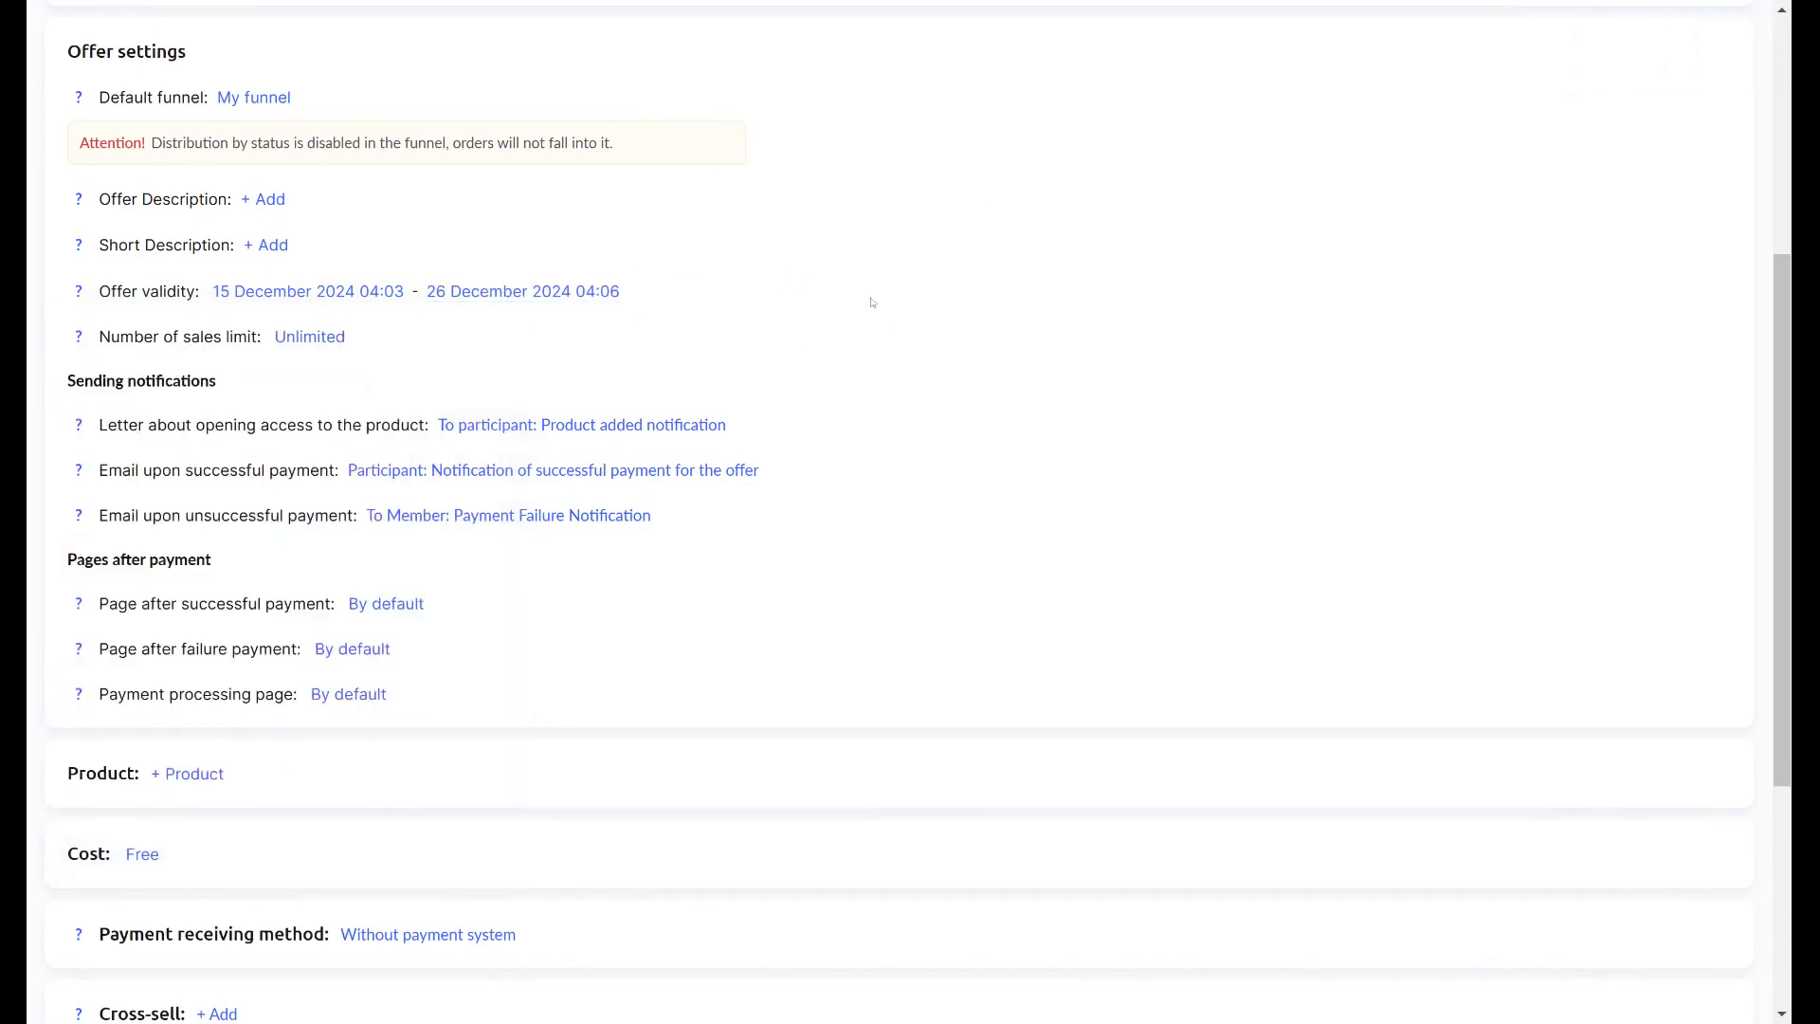
- Examine the offer's public link, its number of sales limit and the notification sending section
{"action": "scroll", "coordinate": [872, 302], "scroll_direction": "up", "scroll_amount": 5}
{"action": "scroll", "coordinate": [635, 524], "scroll_direction": "down", "scroll_amount": 3}
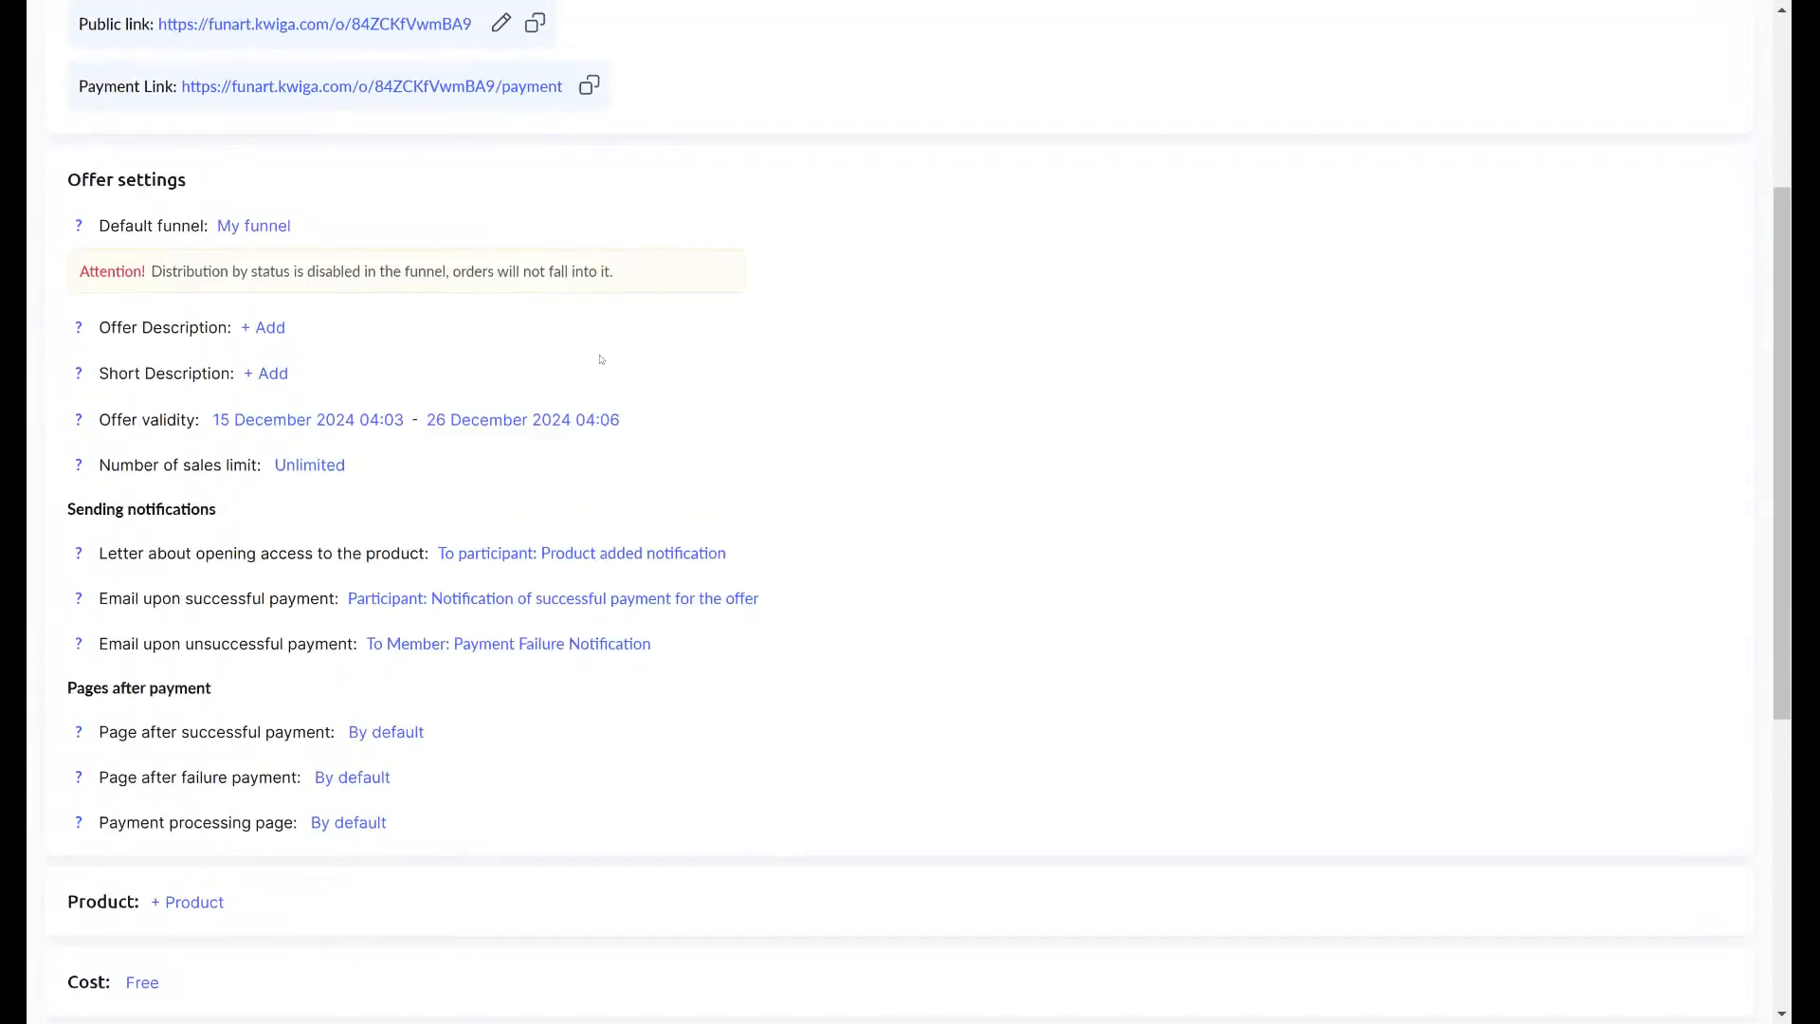
{"action": "scroll", "coordinate": [522, 246], "scroll_direction": "up", "scroll_amount": 2}
{"action": "left_click_drag", "start_coordinate": [491, 254], "coordinate": [159, 254]}
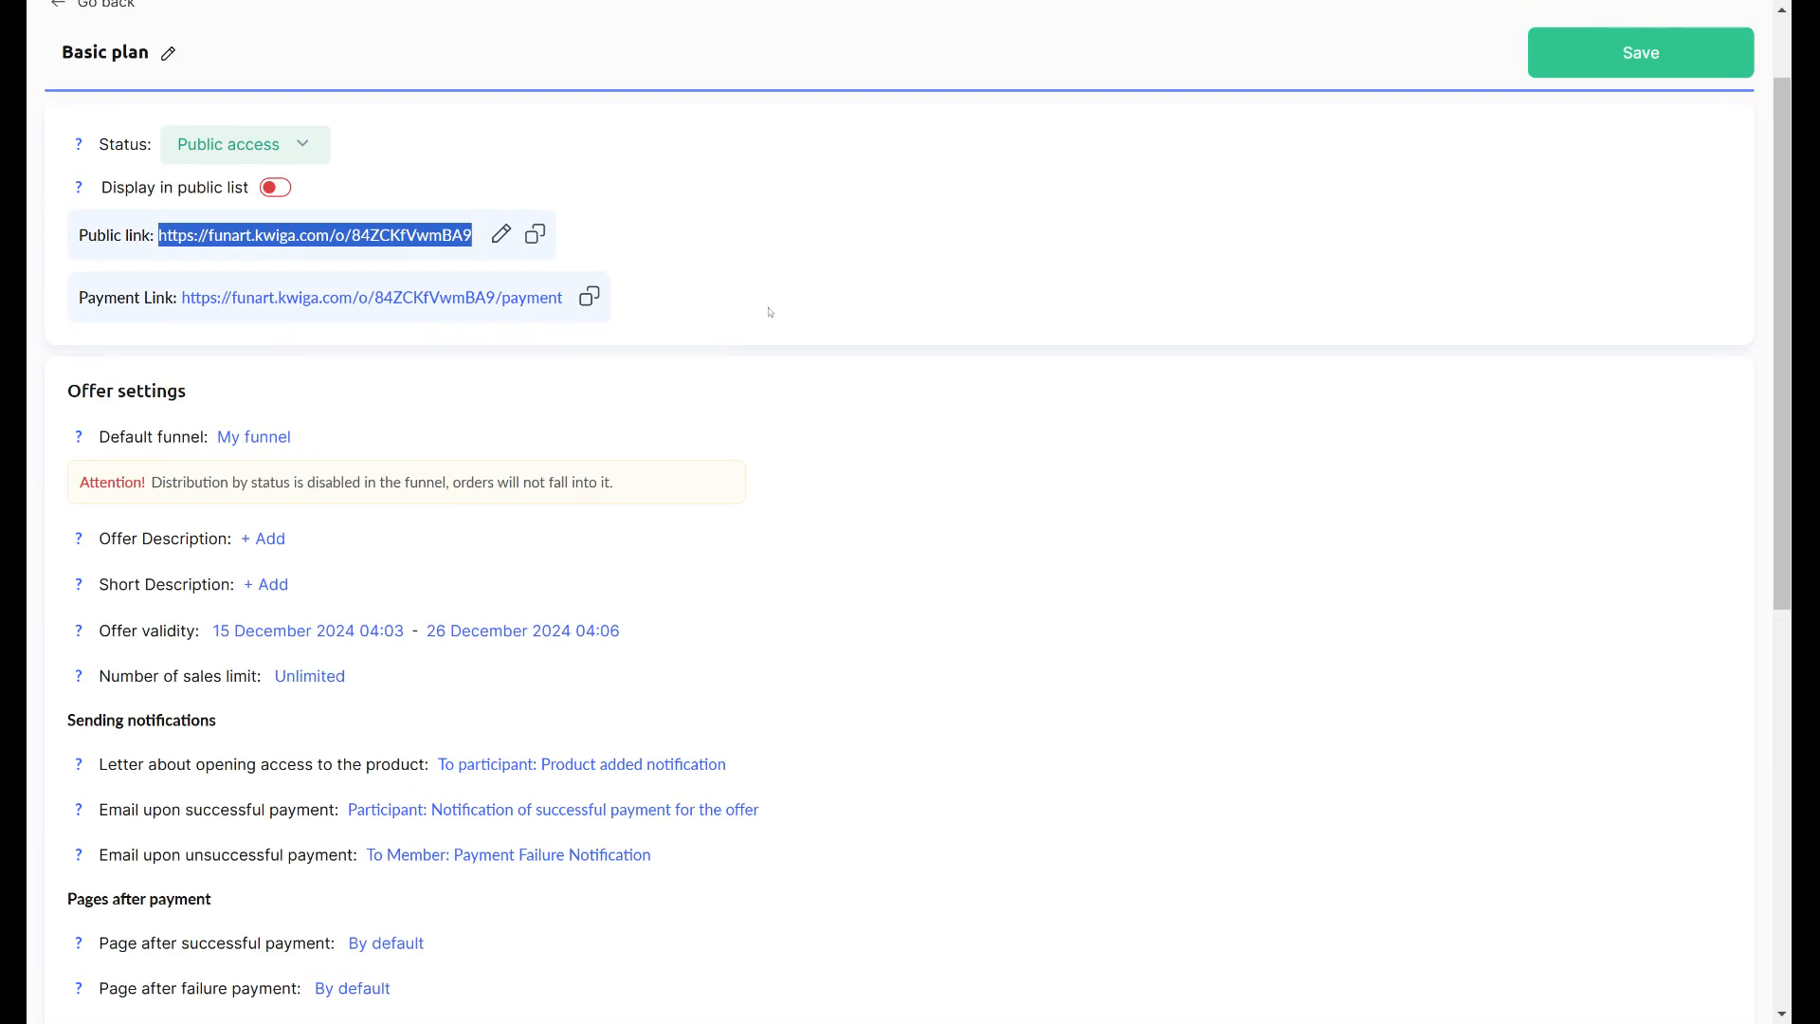
{"action": "scroll", "coordinate": [770, 312], "scroll_direction": "down", "scroll_amount": 4}
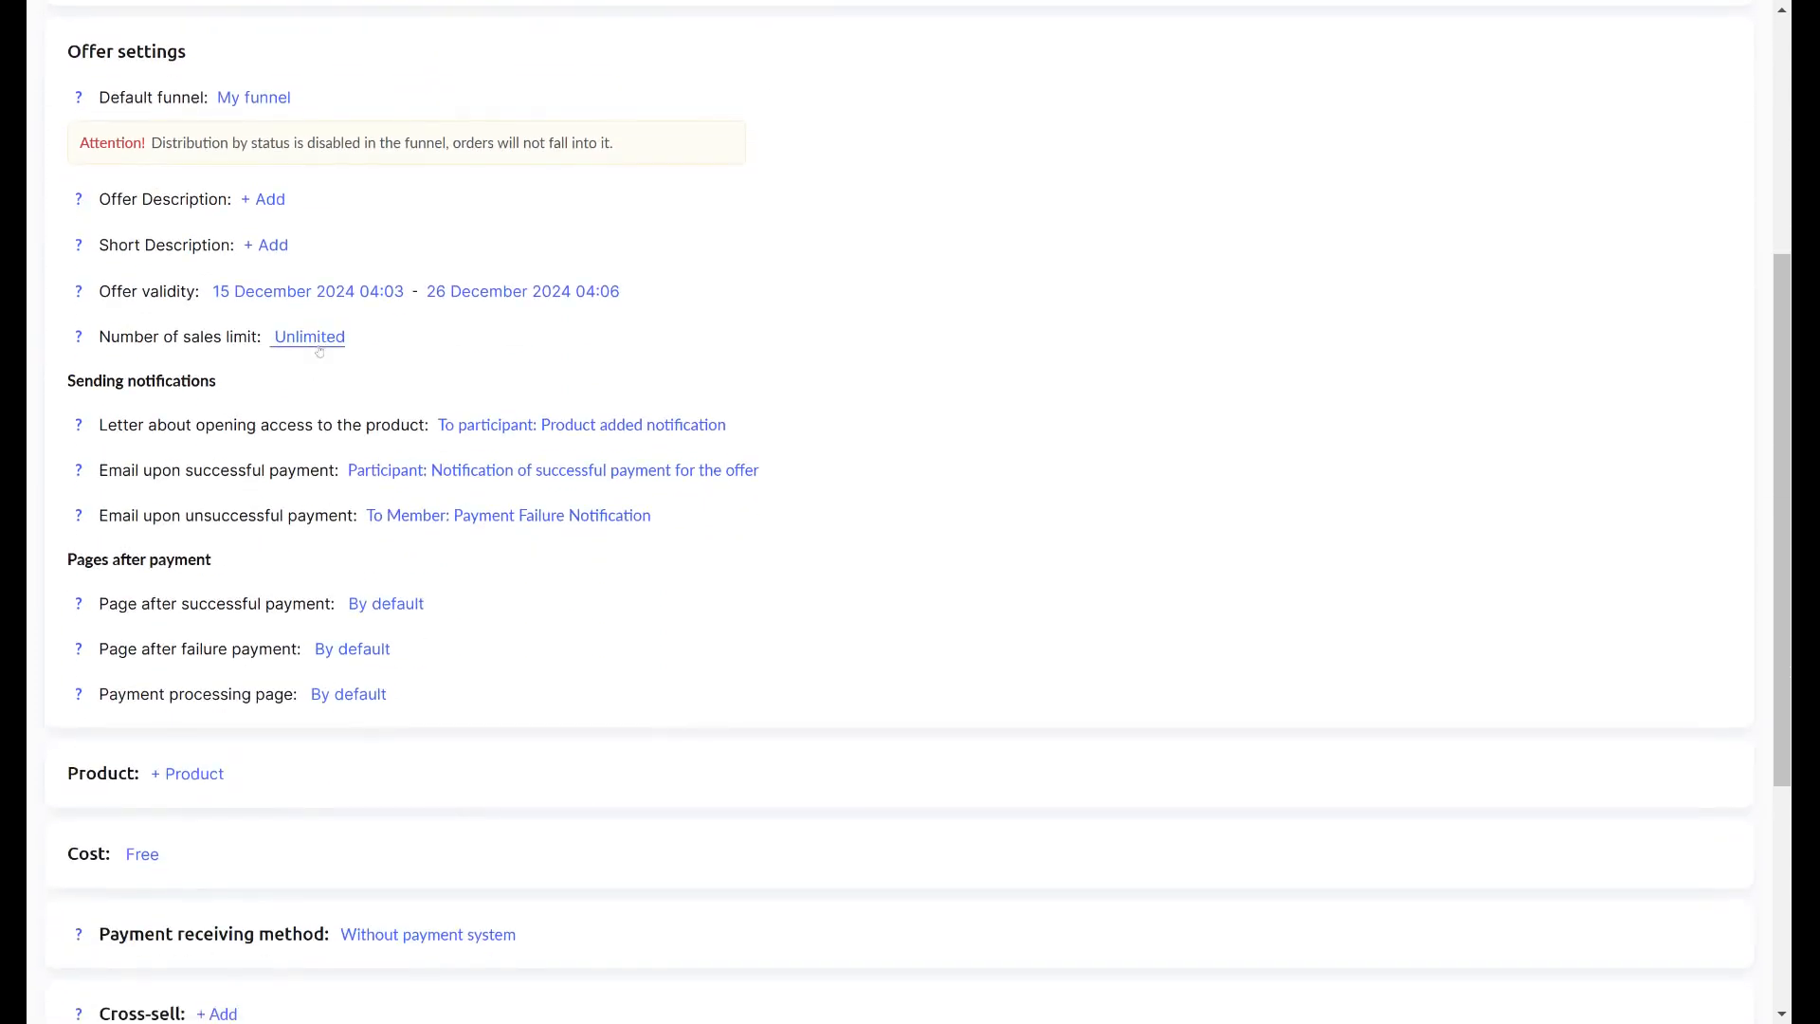
{"action": "left_click_drag", "start_coordinate": [110, 339], "coordinate": [269, 342]}
{"action": "left_click", "coordinate": [493, 358]}
{"action": "left_click_drag", "start_coordinate": [235, 385], "coordinate": [62, 378]}
{"action": "left_click", "coordinate": [306, 380]}
- Turn off sending the letter about opening access to the product and save the setting
{"action": "left_click", "coordinate": [603, 426]}
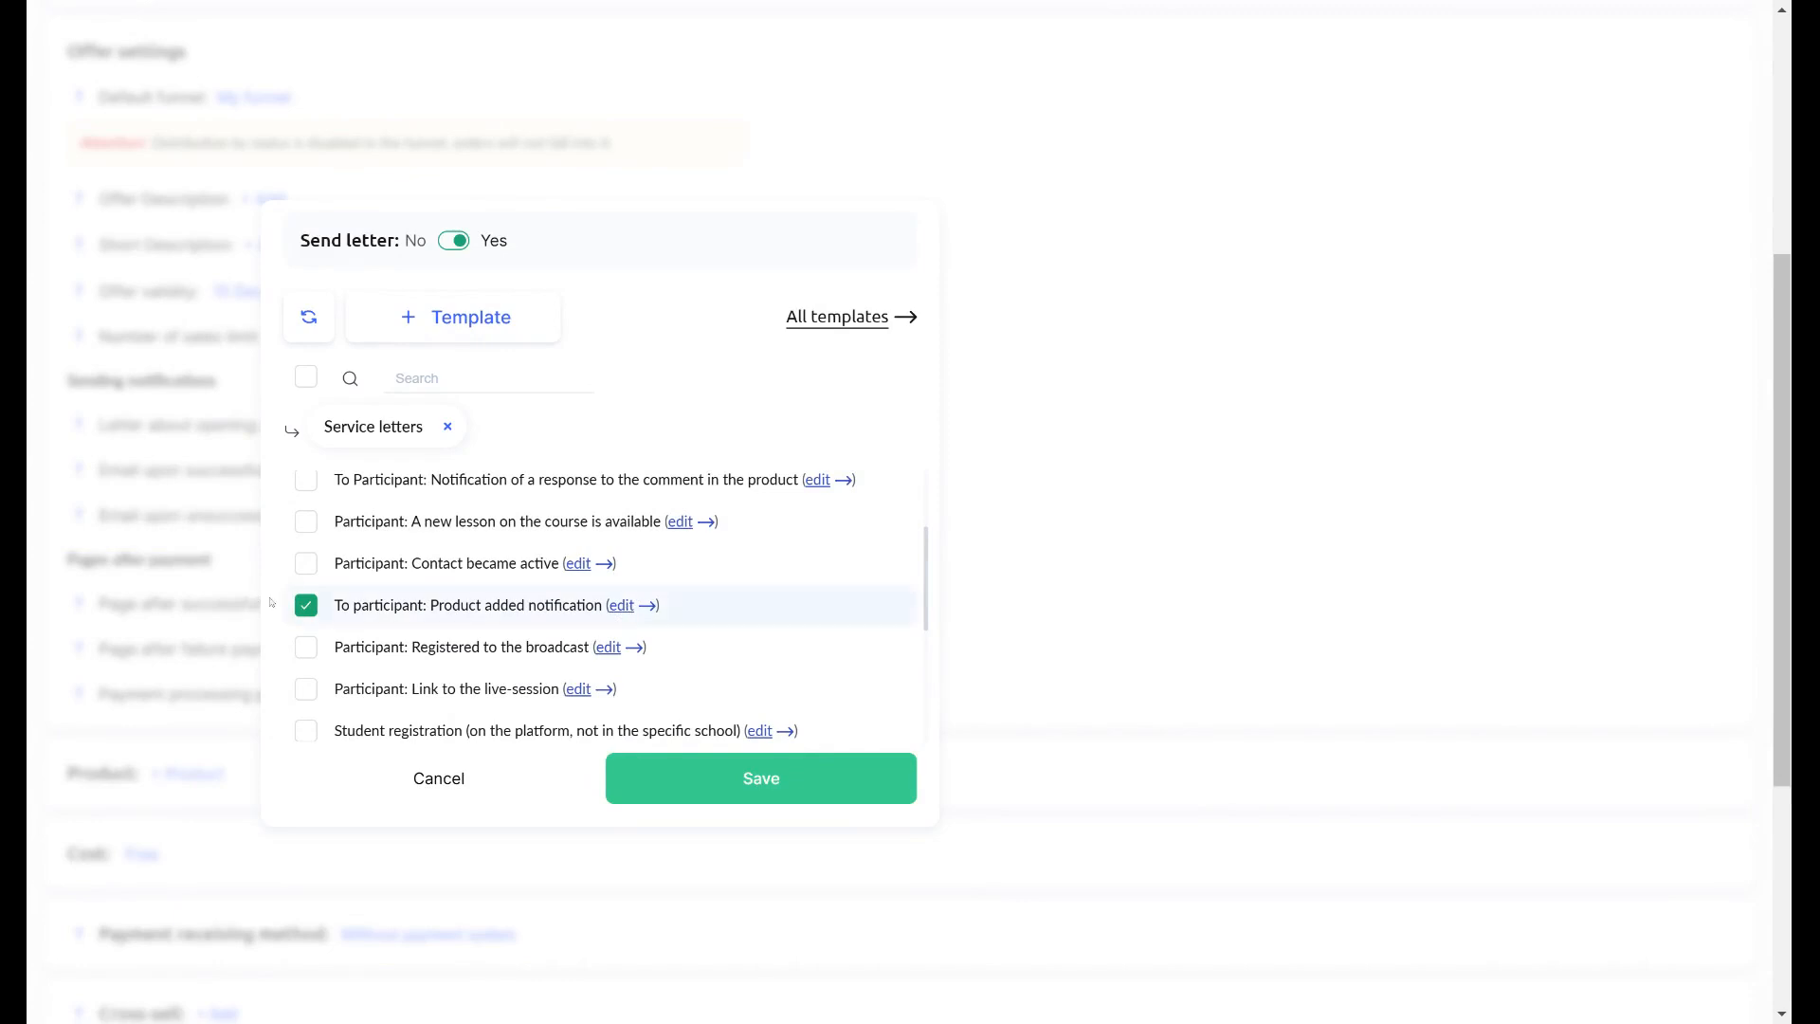
{"action": "left_click", "coordinate": [305, 606]}
{"action": "scroll", "coordinate": [460, 621], "scroll_direction": "up", "scroll_amount": 5}
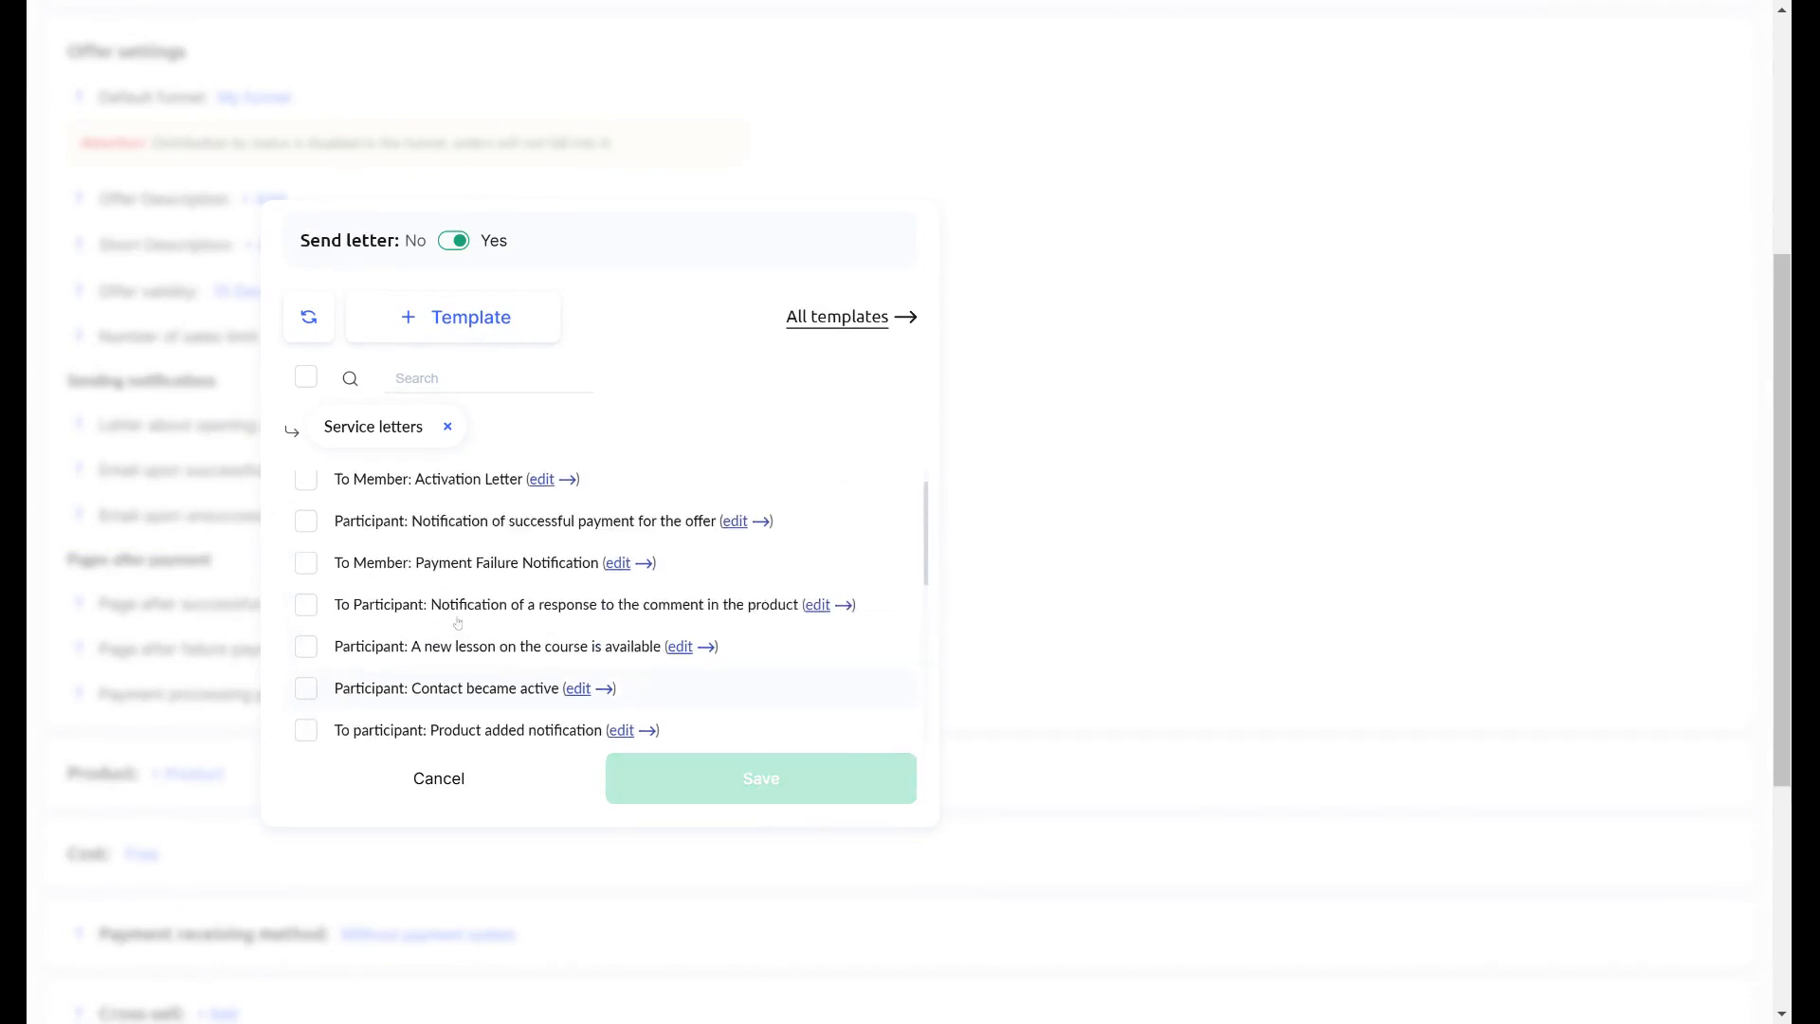
{"action": "left_click", "coordinate": [449, 429]}
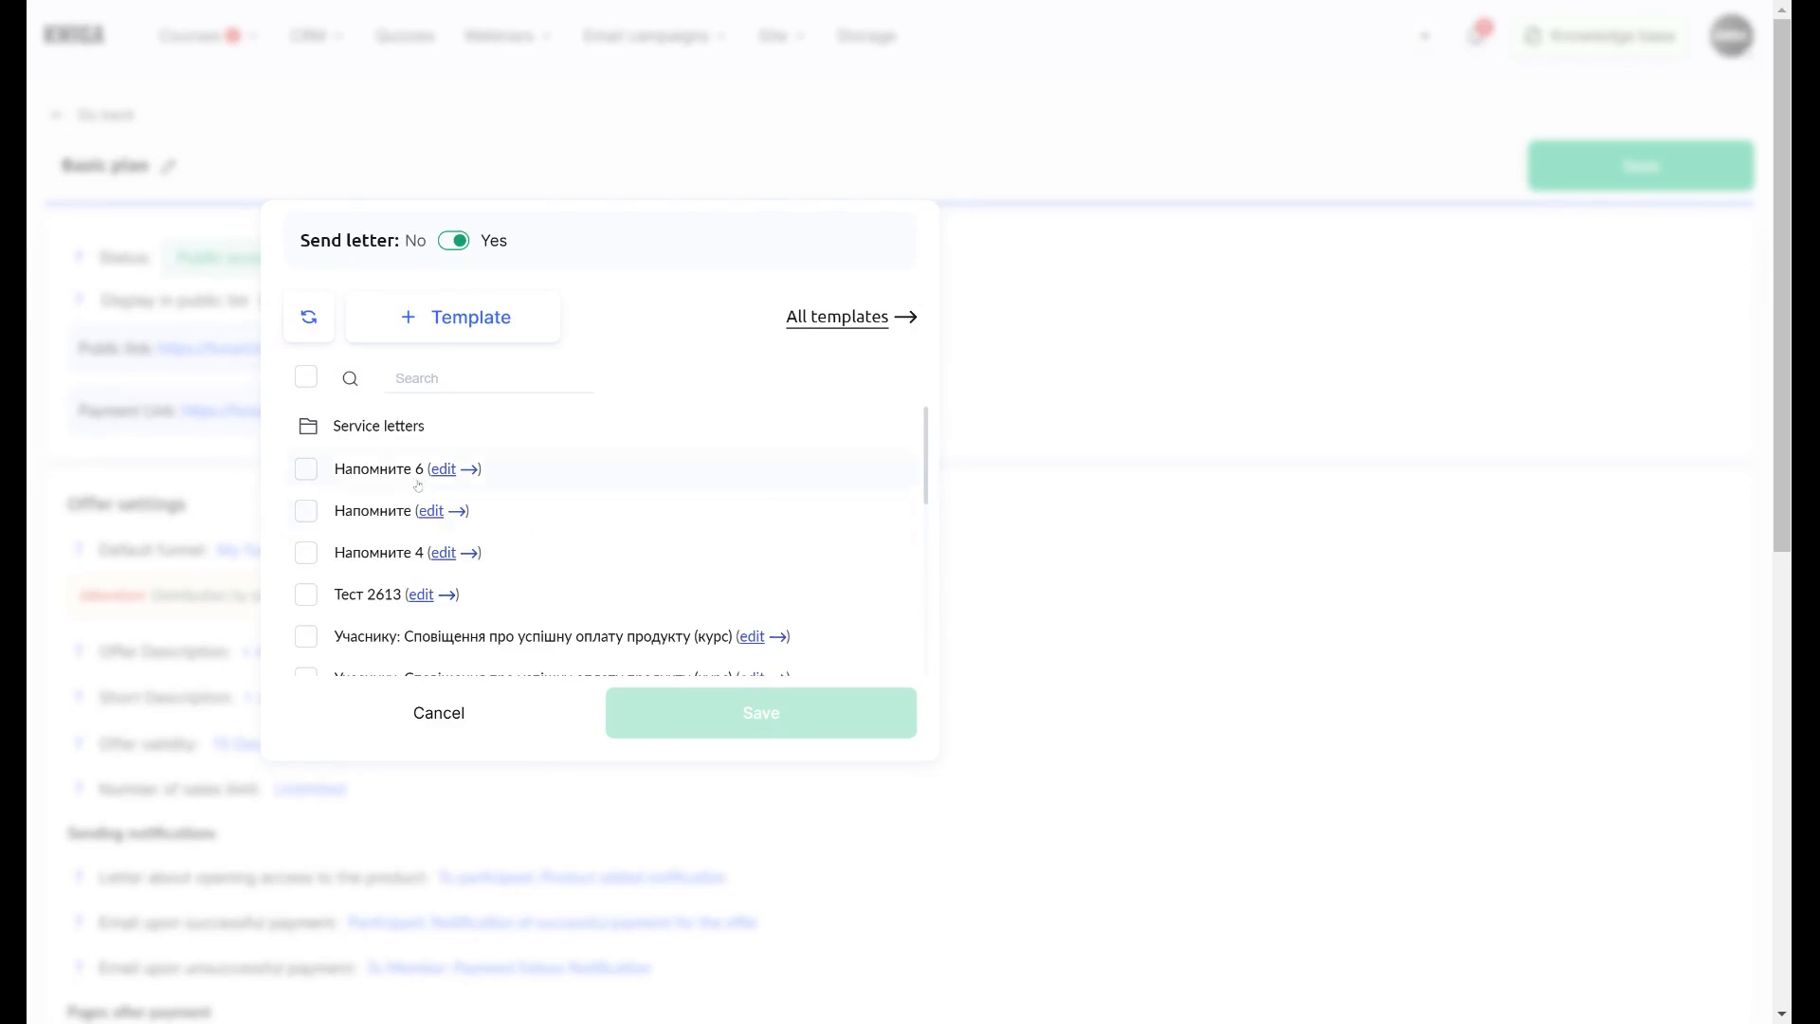
{"action": "scroll", "coordinate": [417, 485], "scroll_direction": "down", "scroll_amount": 10}
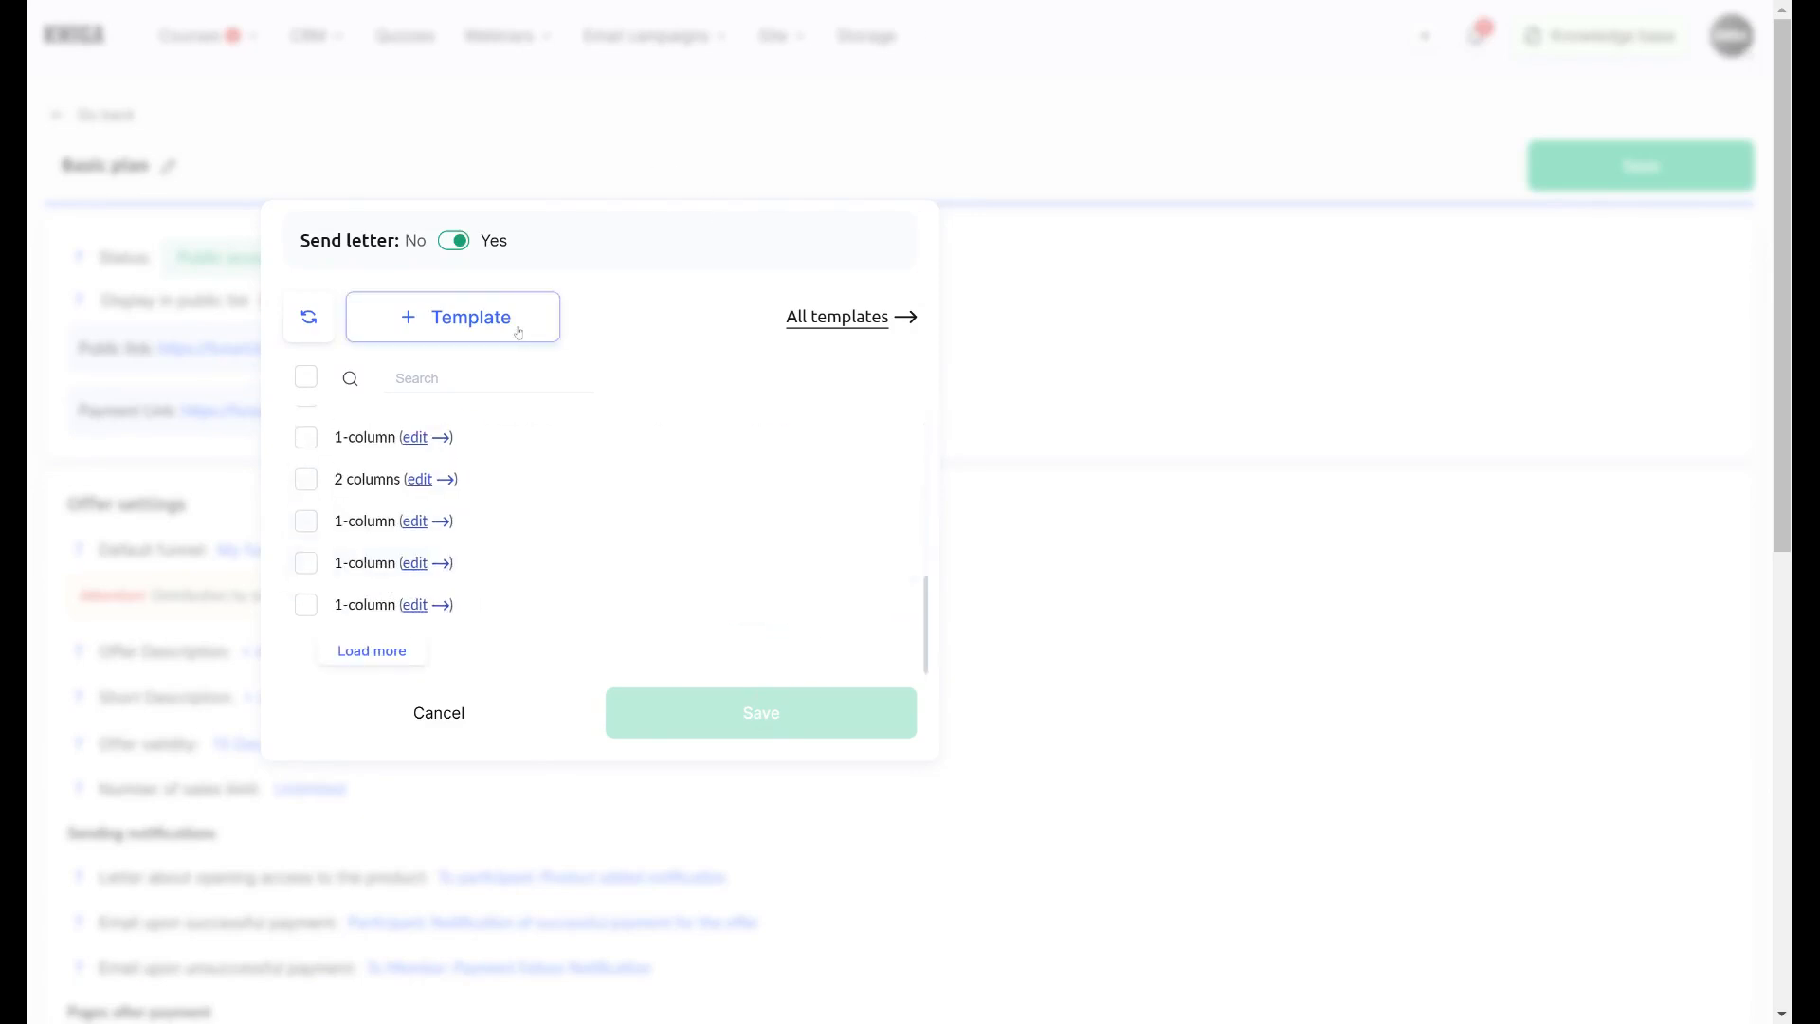
{"action": "left_click", "coordinate": [454, 241]}
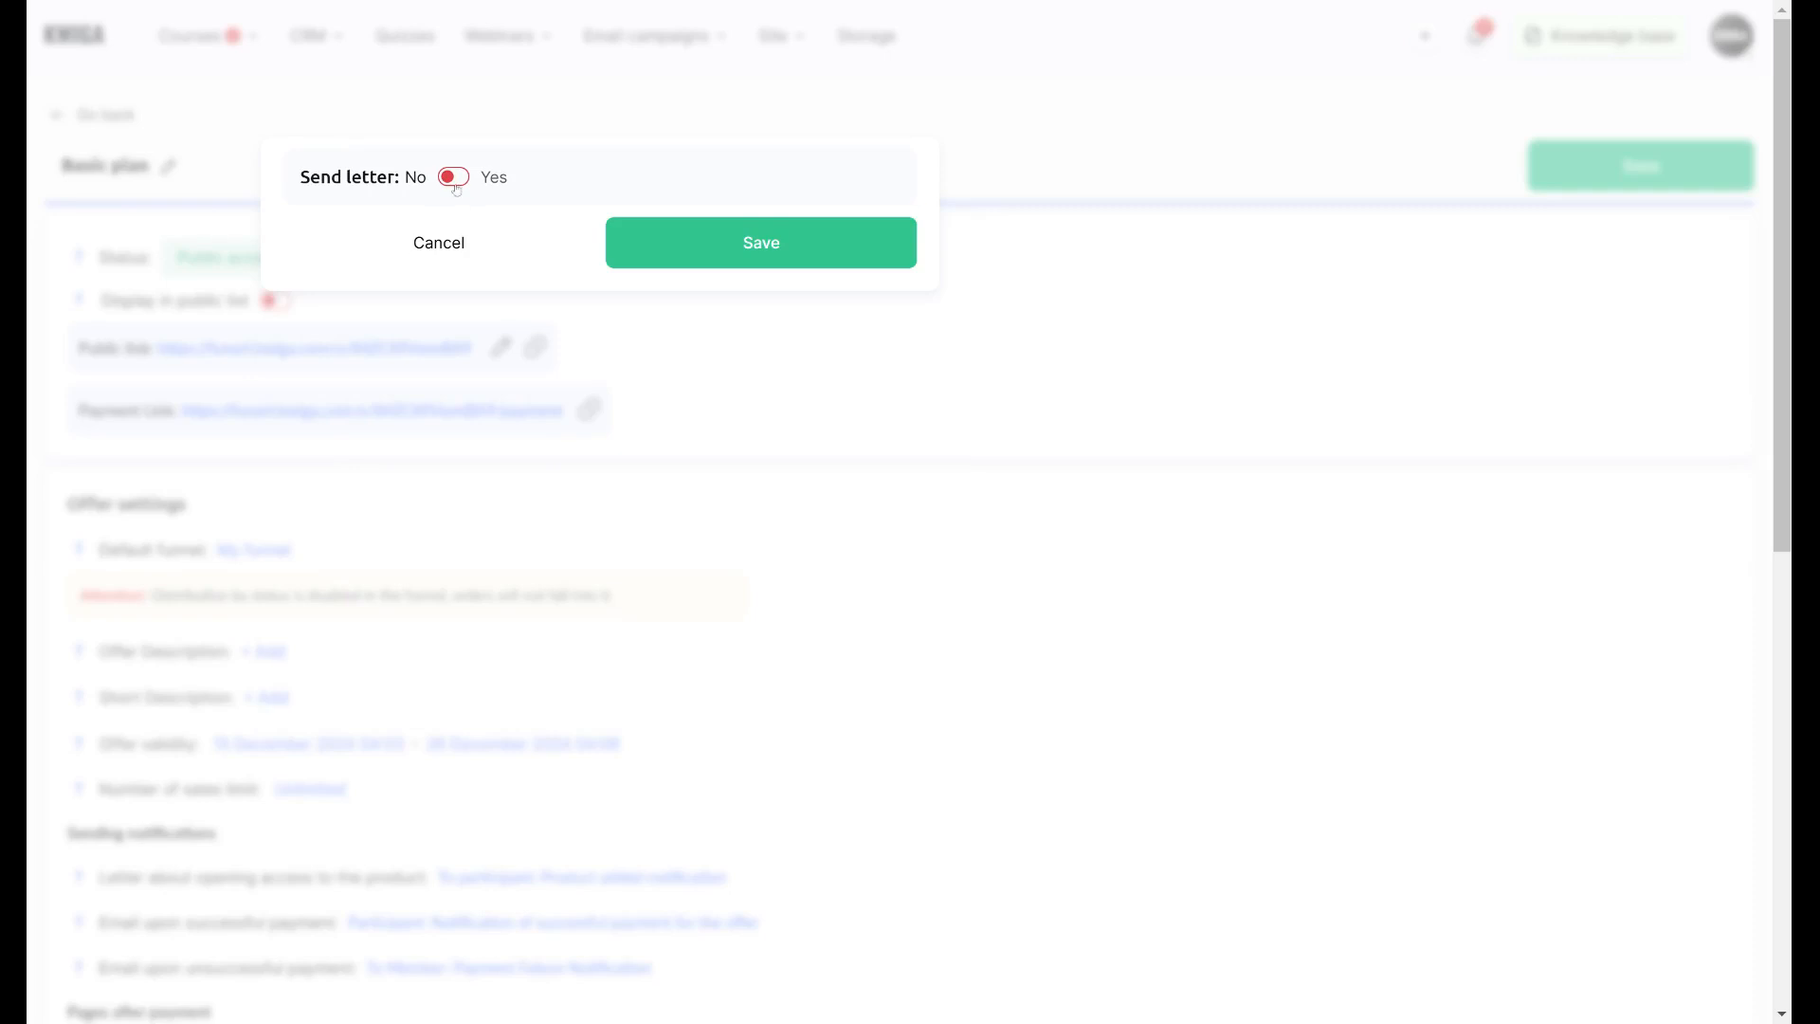
{"action": "left_click", "coordinate": [762, 239]}
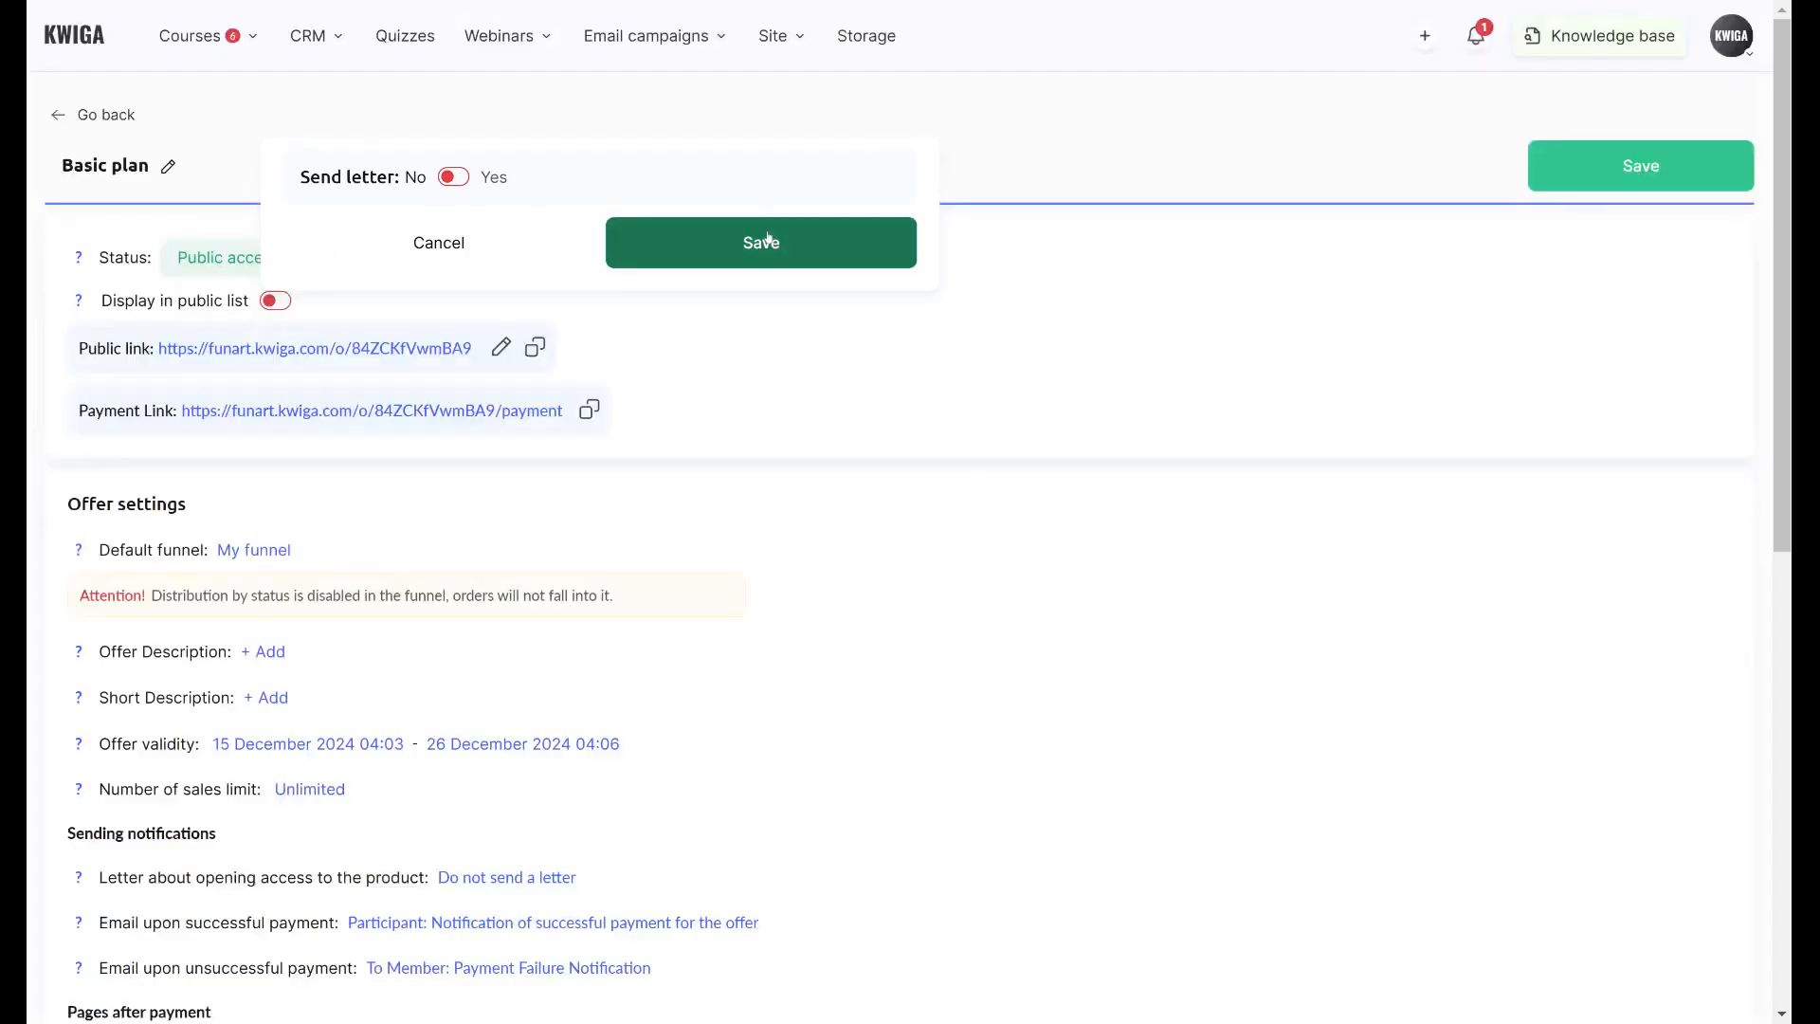
- Examine the three notification settings: the product access letter and the emails upon successful and unsuccessful payment
{"action": "scroll", "coordinate": [306, 460], "scroll_direction": "down", "scroll_amount": 8}
{"action": "scroll", "coordinate": [305, 459], "scroll_direction": "up", "scroll_amount": 3}
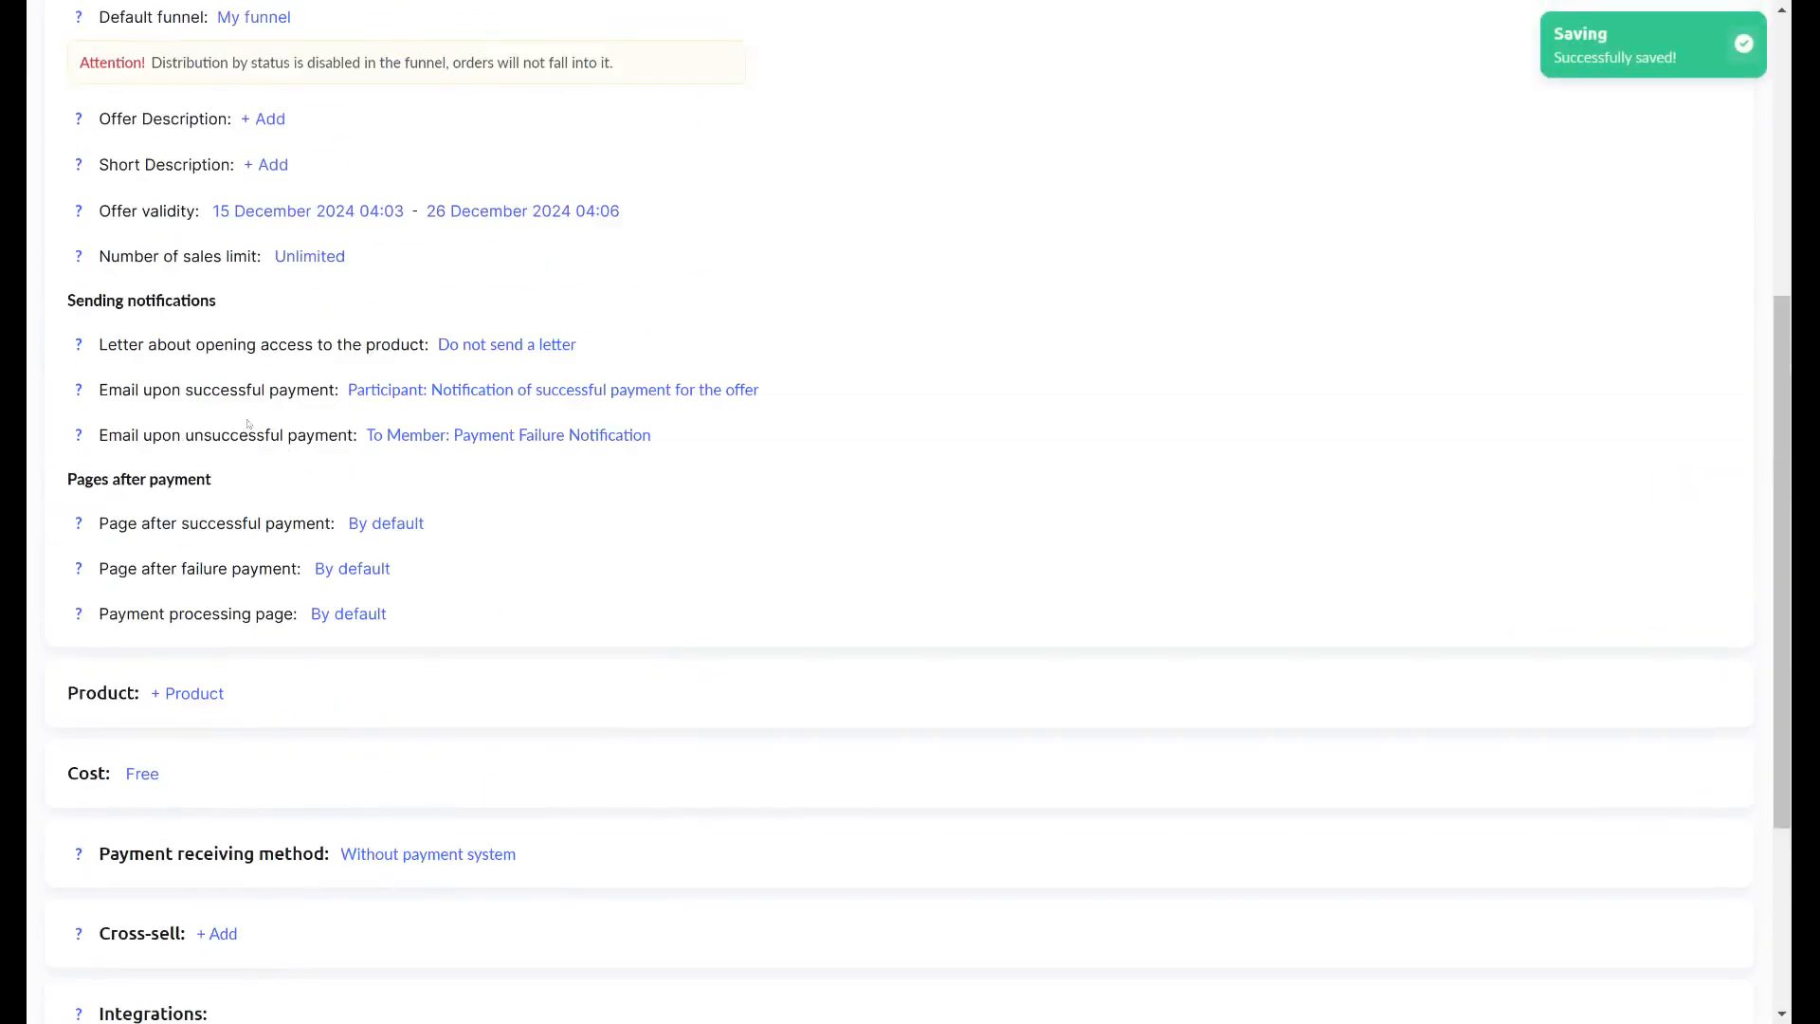
{"action": "scroll", "coordinate": [228, 388], "scroll_direction": "up", "scroll_amount": 4}
{"action": "scroll", "coordinate": [224, 376], "scroll_direction": "down", "scroll_amount": 3}
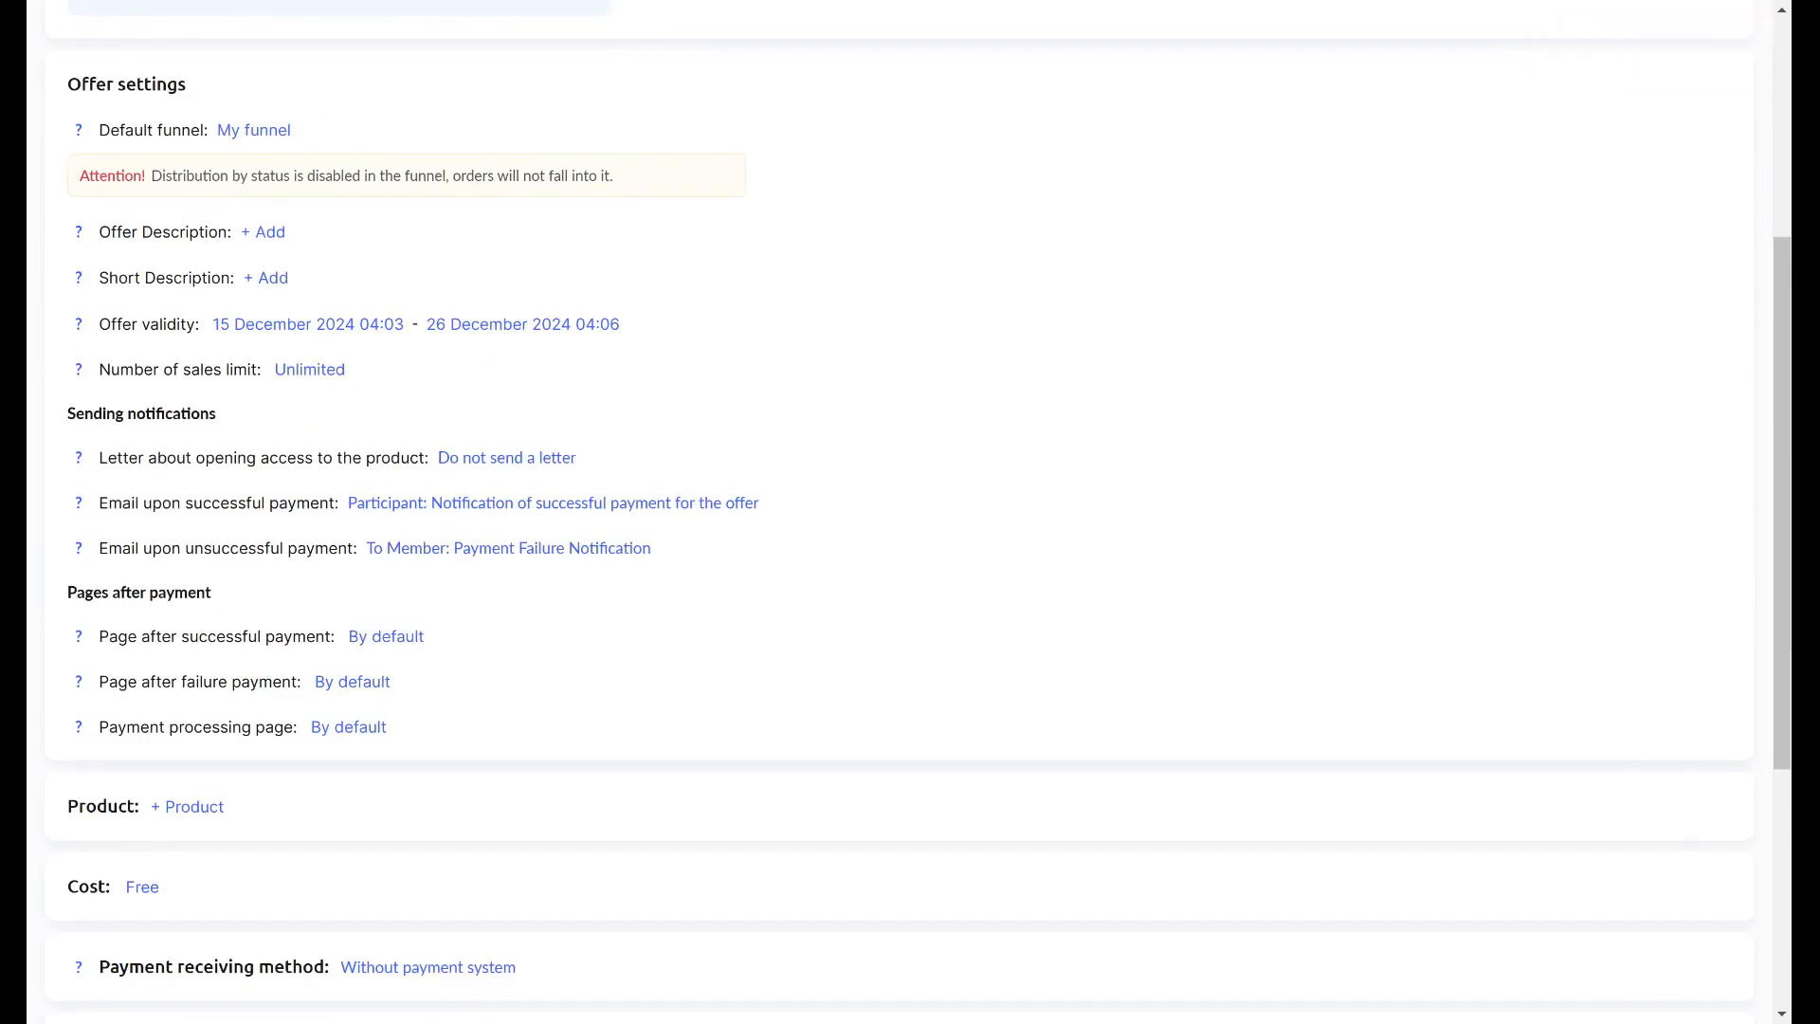
{"action": "left_click_drag", "start_coordinate": [107, 458], "coordinate": [434, 463]}
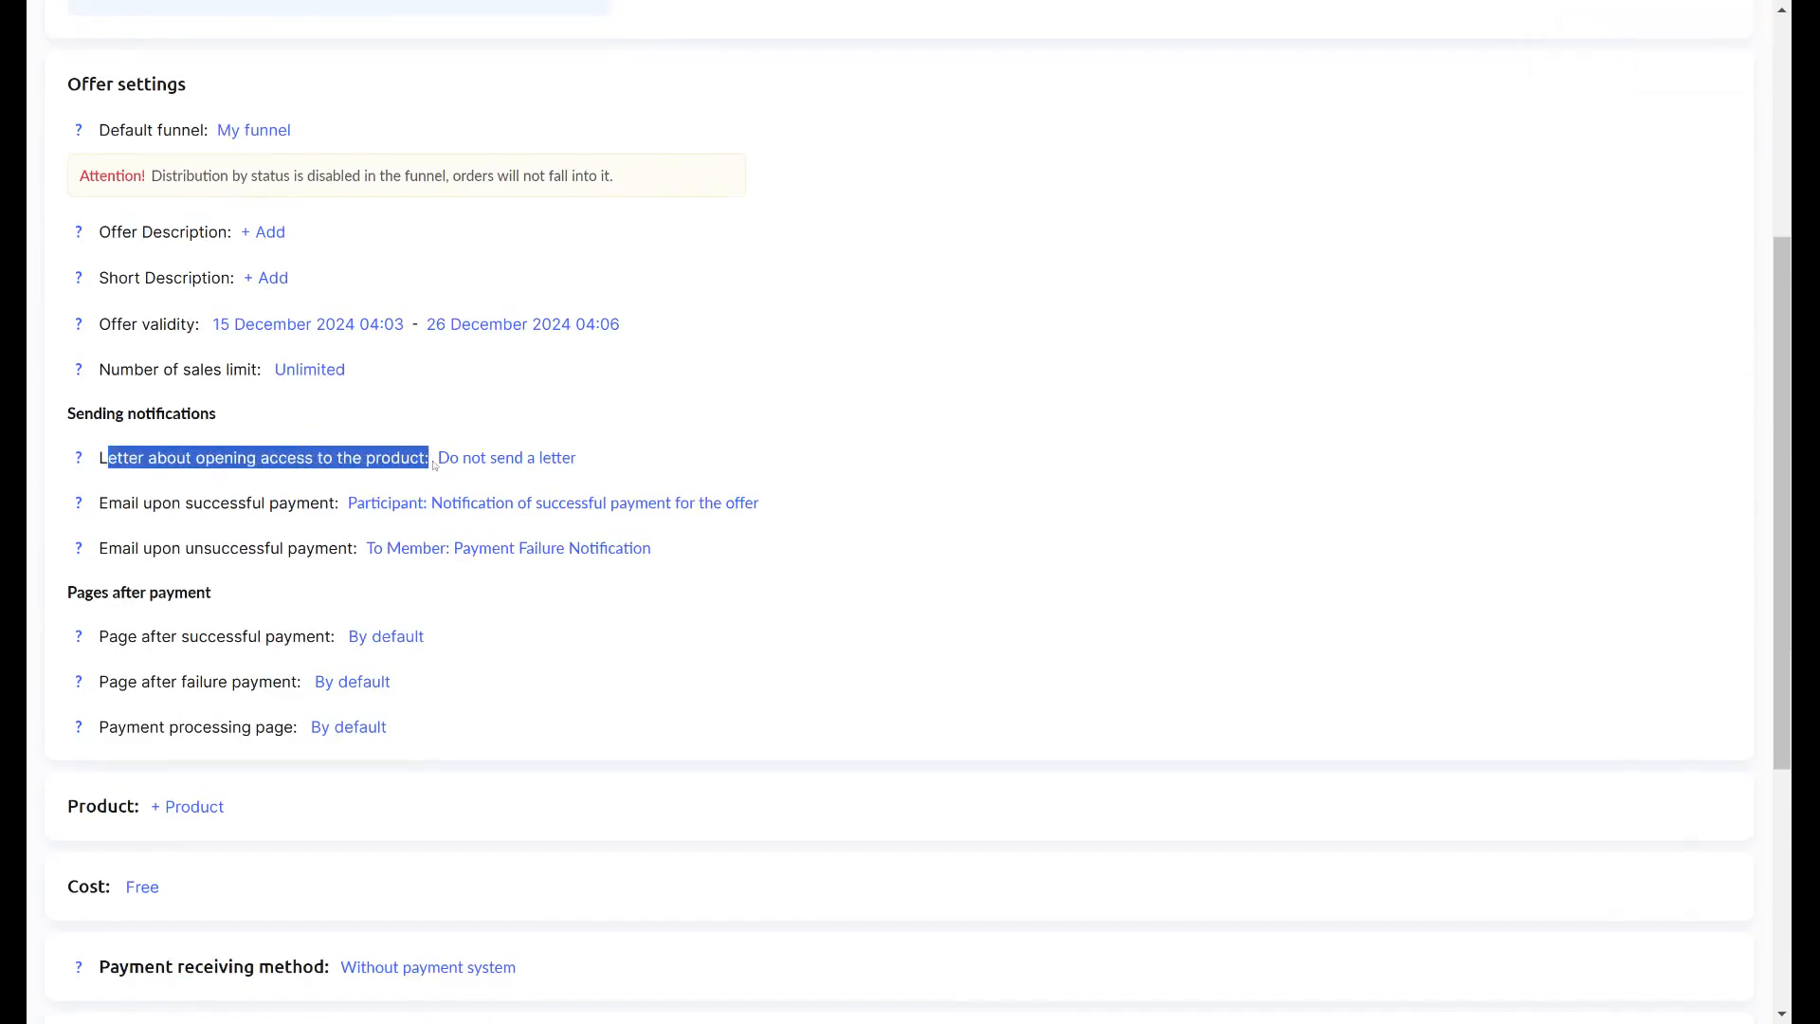
{"action": "left_click_drag", "start_coordinate": [143, 502], "coordinate": [329, 503]}
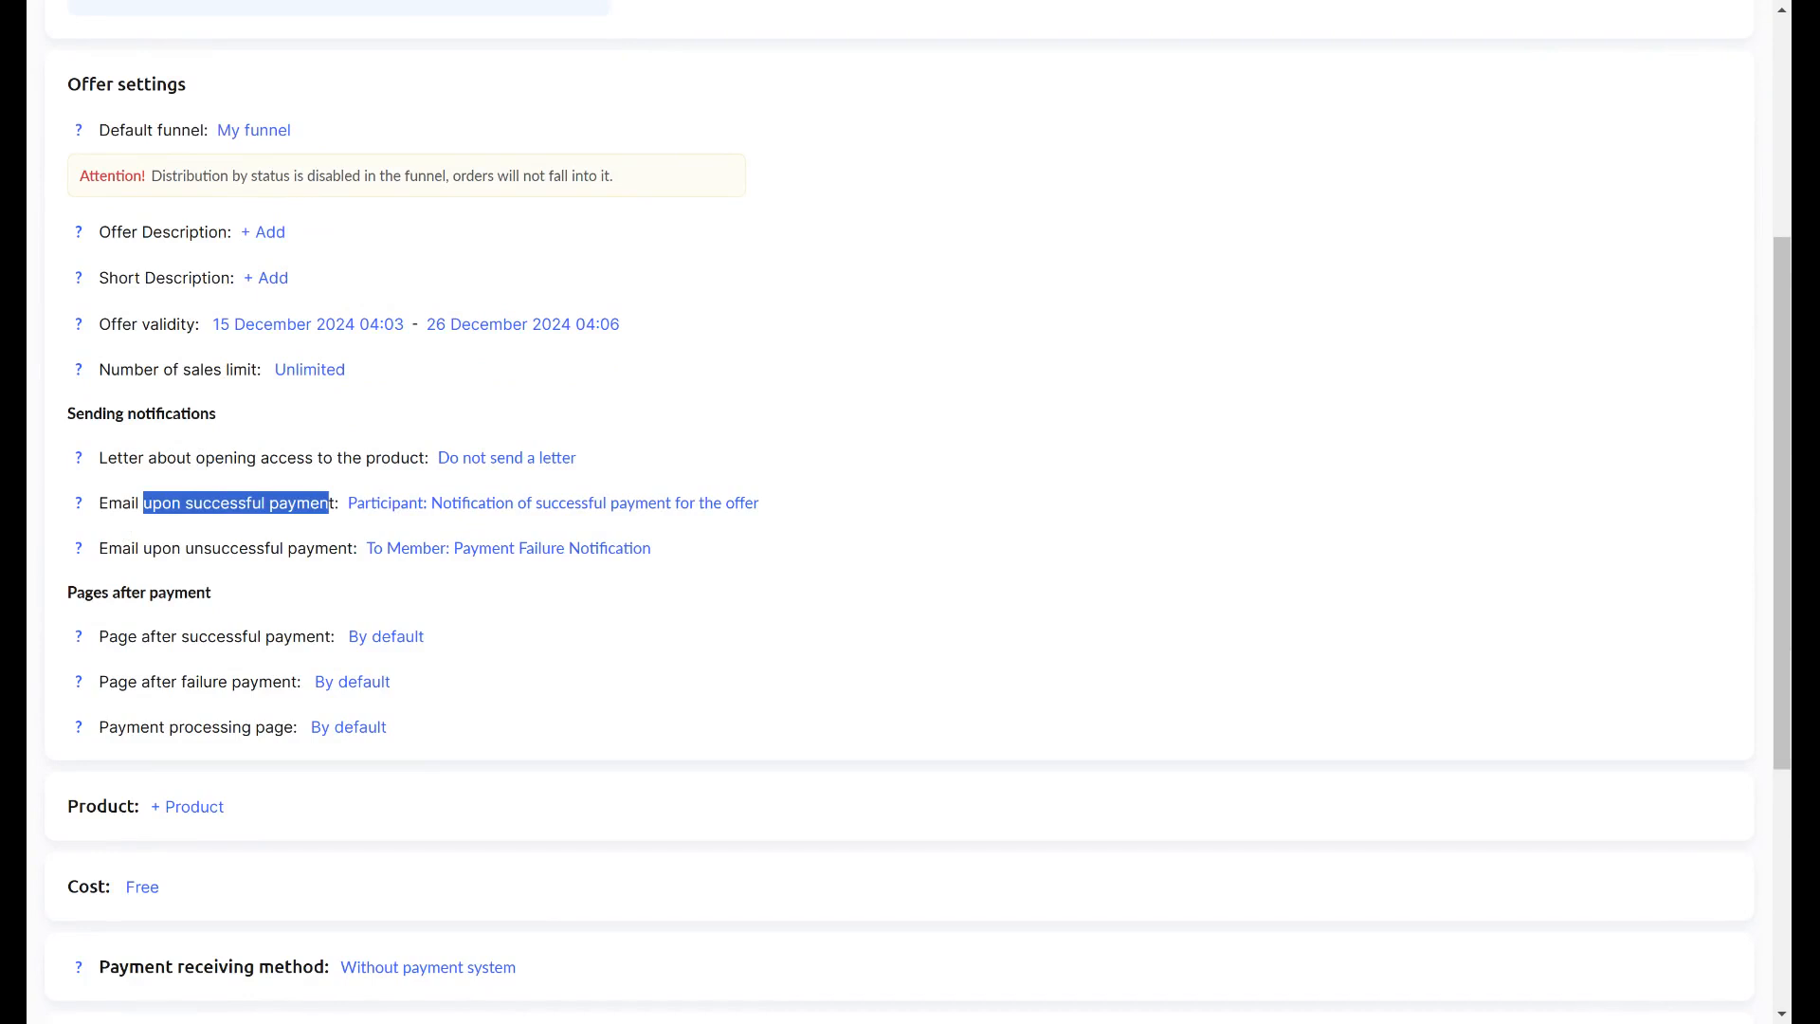
{"action": "left_click_drag", "start_coordinate": [181, 548], "coordinate": [357, 549]}
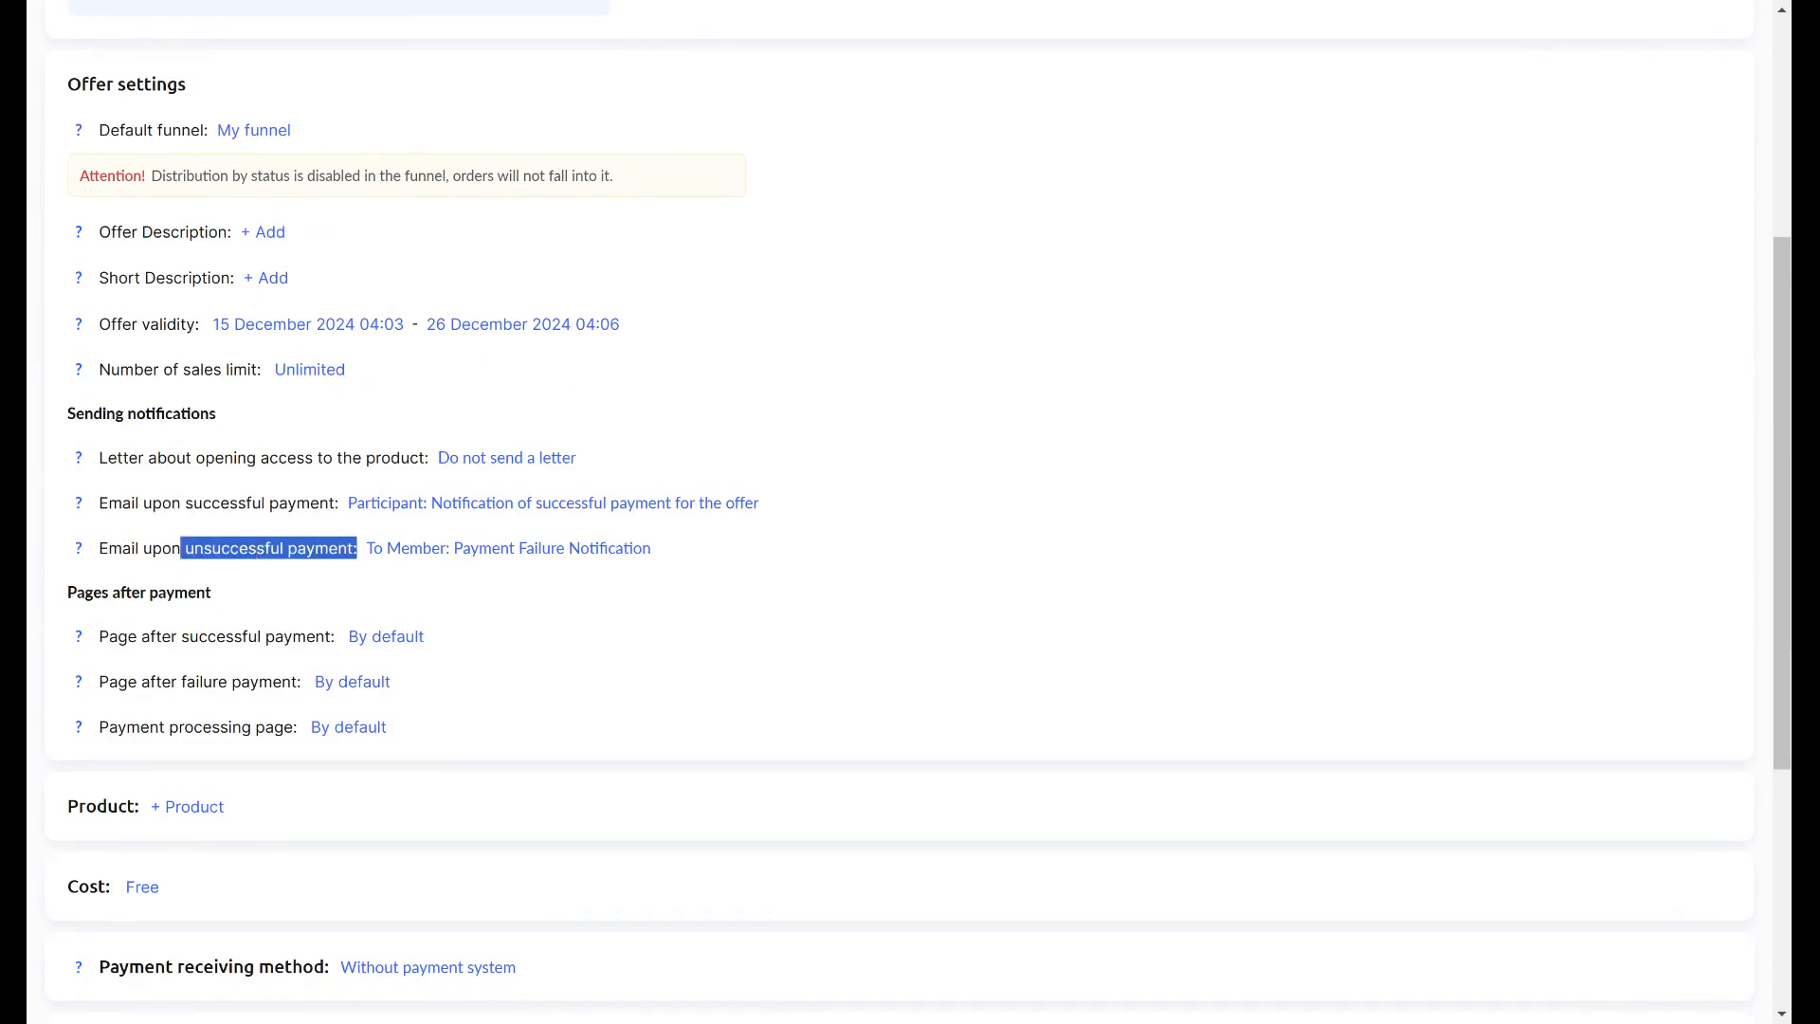
{"action": "left_click", "coordinate": [805, 568]}
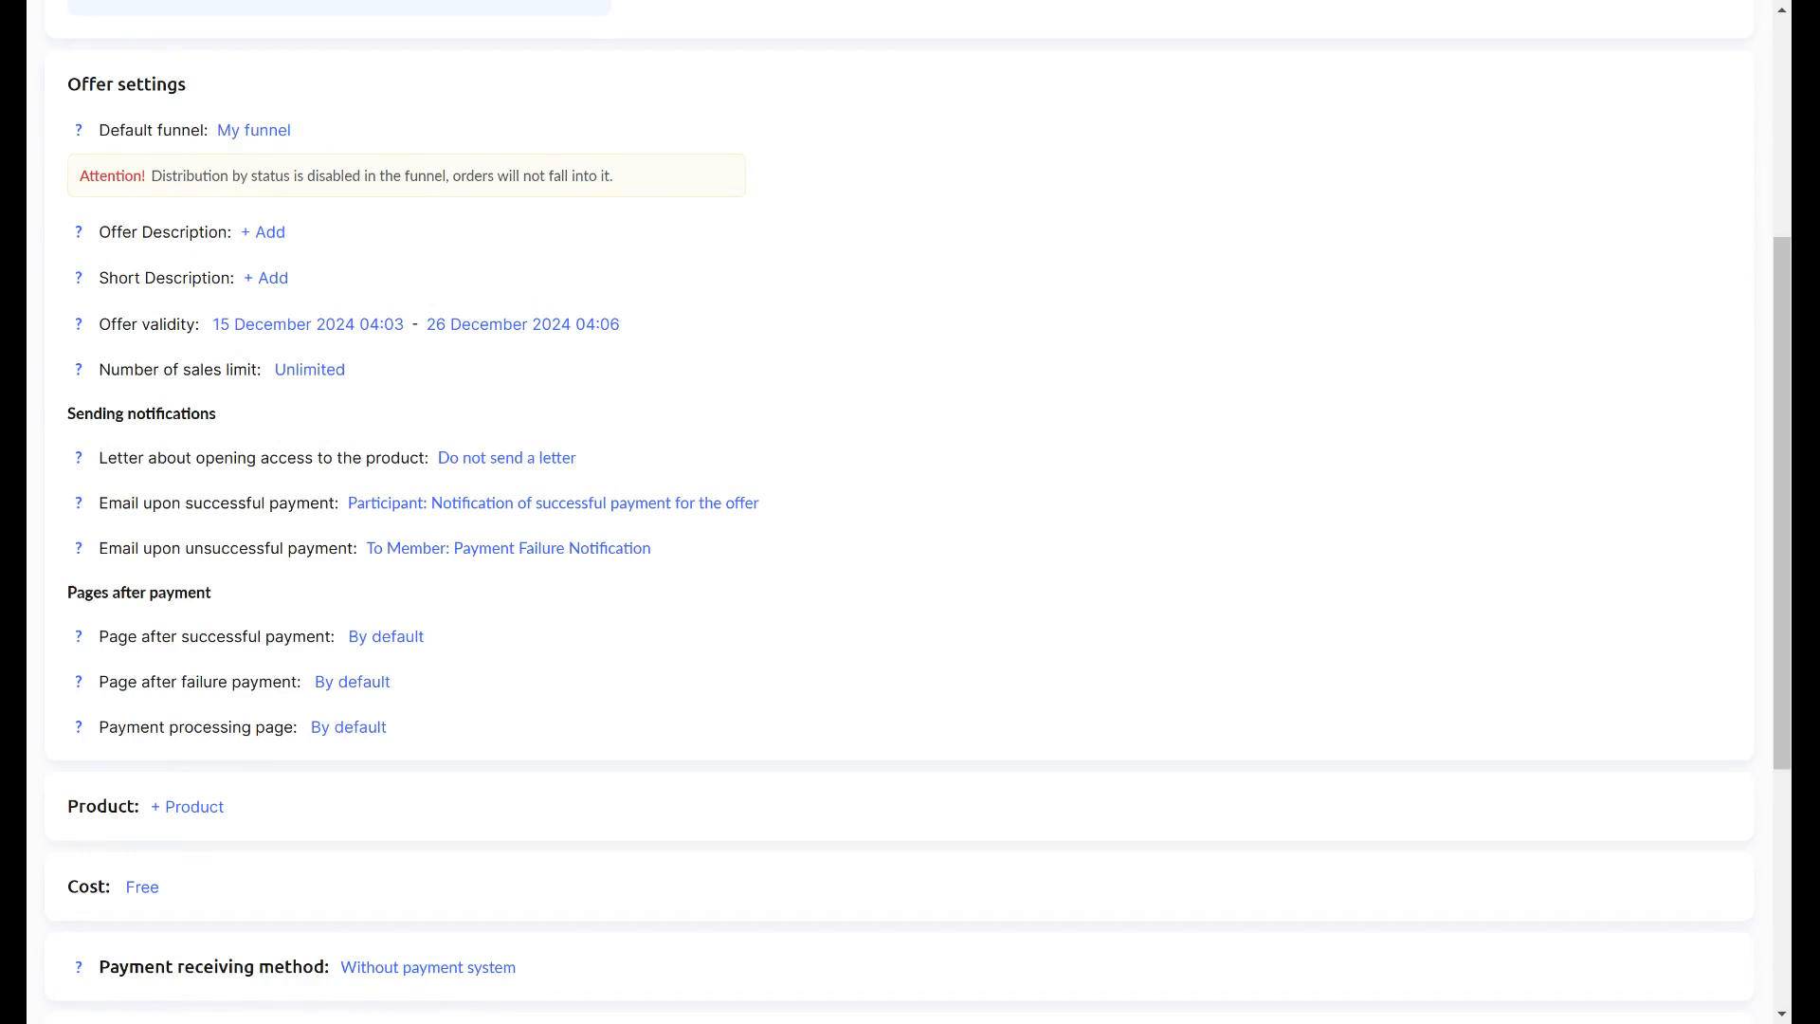
{"action": "left_click_drag", "start_coordinate": [131, 502], "coordinate": [745, 503]}
{"action": "left_click_drag", "start_coordinate": [576, 458], "coordinate": [144, 457]}
{"action": "left_click_drag", "start_coordinate": [147, 555], "coordinate": [664, 564]}
{"action": "left_click", "coordinate": [792, 541]}
- Turn off the email sent upon successful payment and save the setting
{"action": "left_click", "coordinate": [527, 504]}
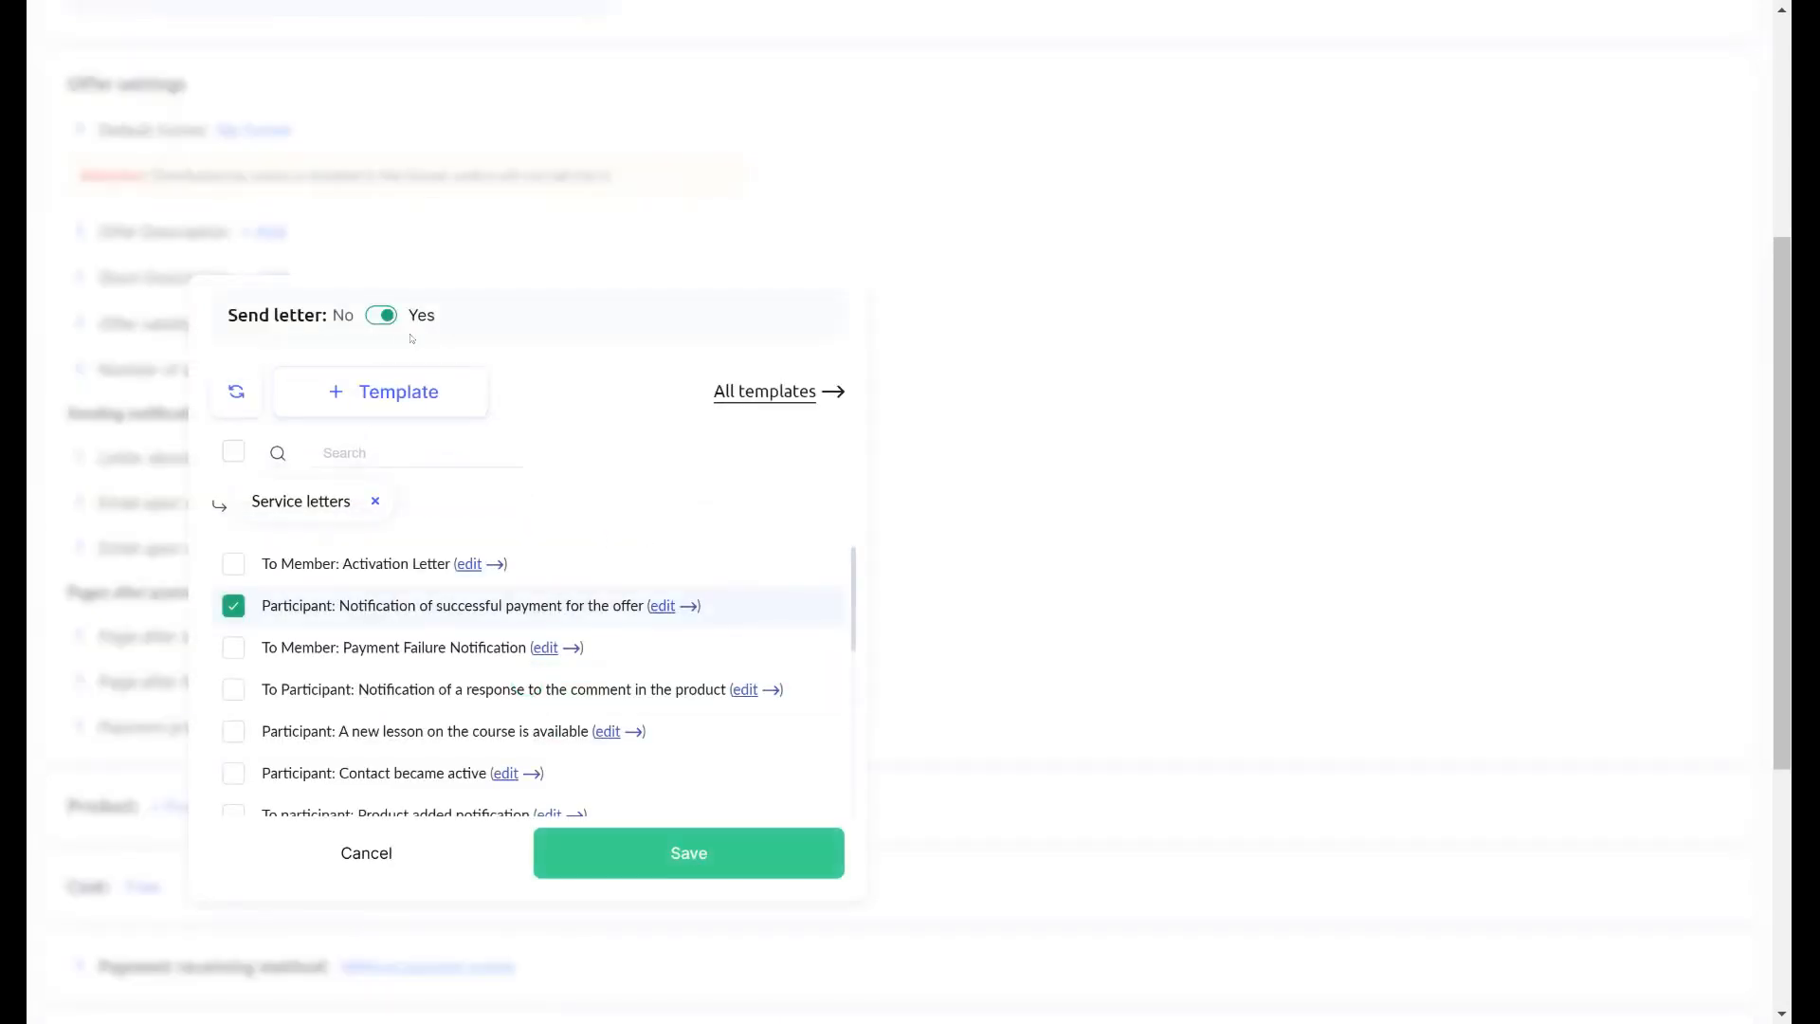
{"action": "left_click", "coordinate": [383, 317]}
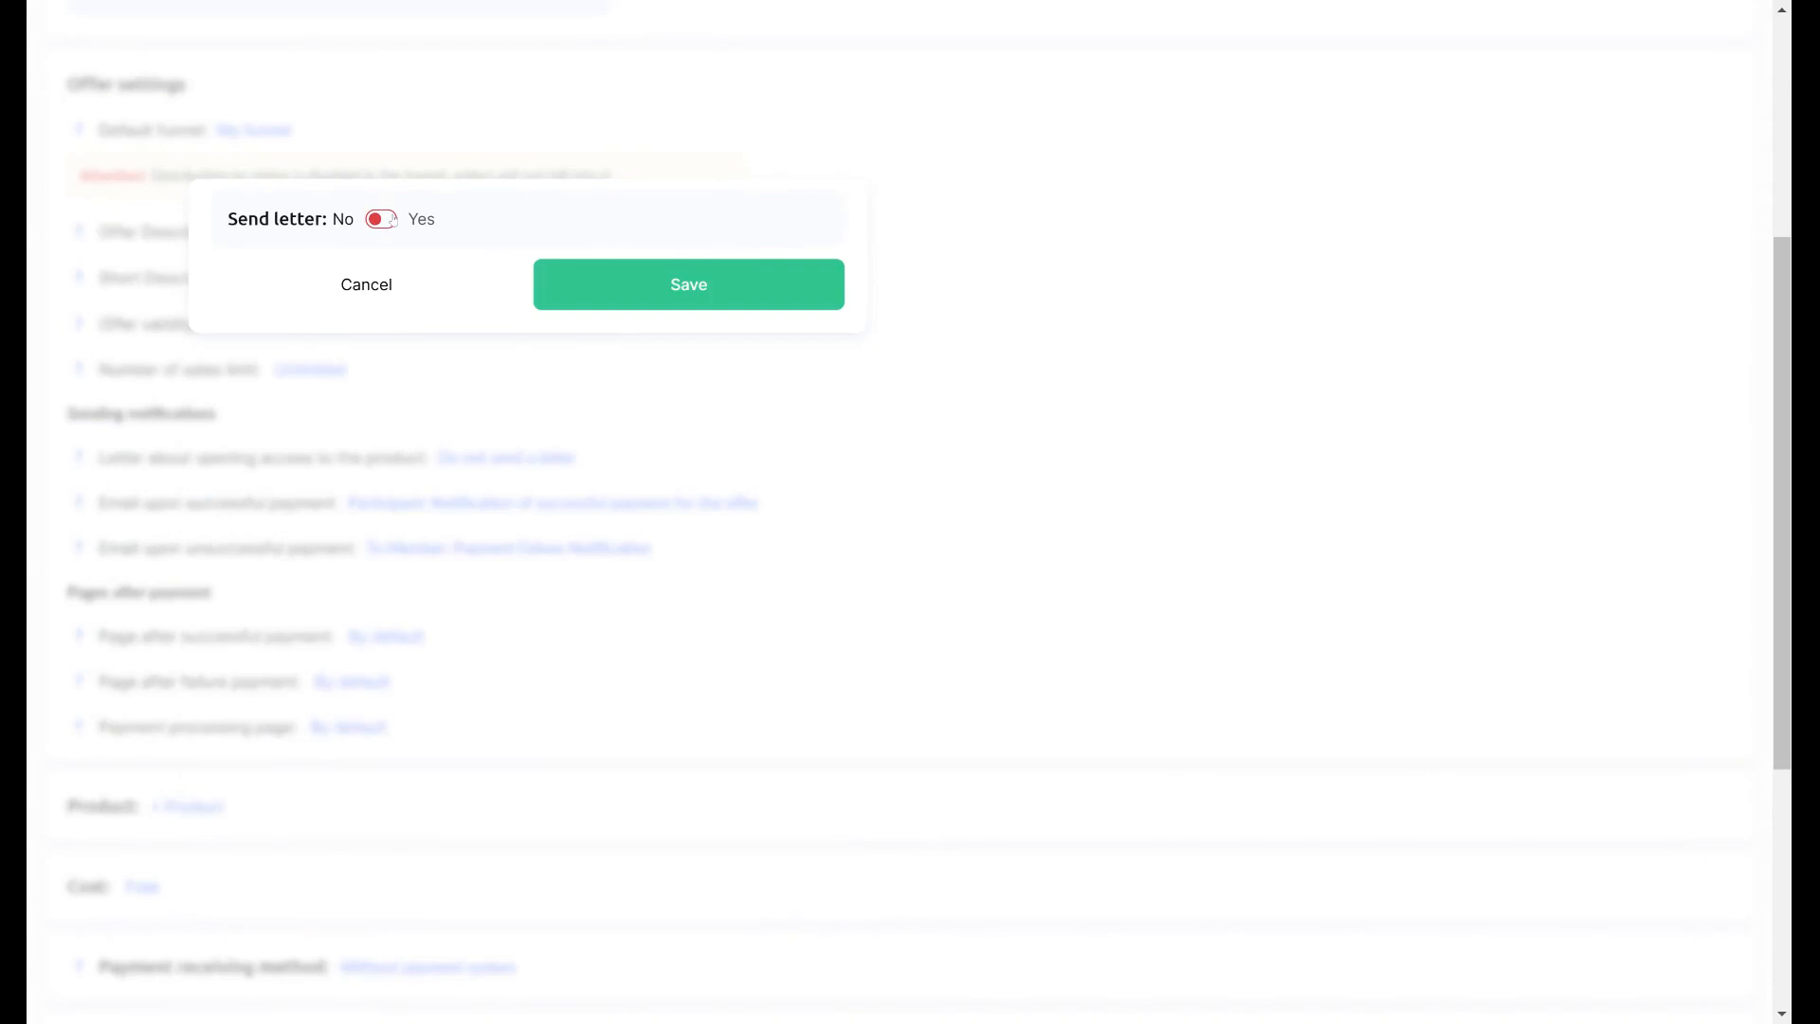
{"action": "left_click", "coordinate": [643, 283]}
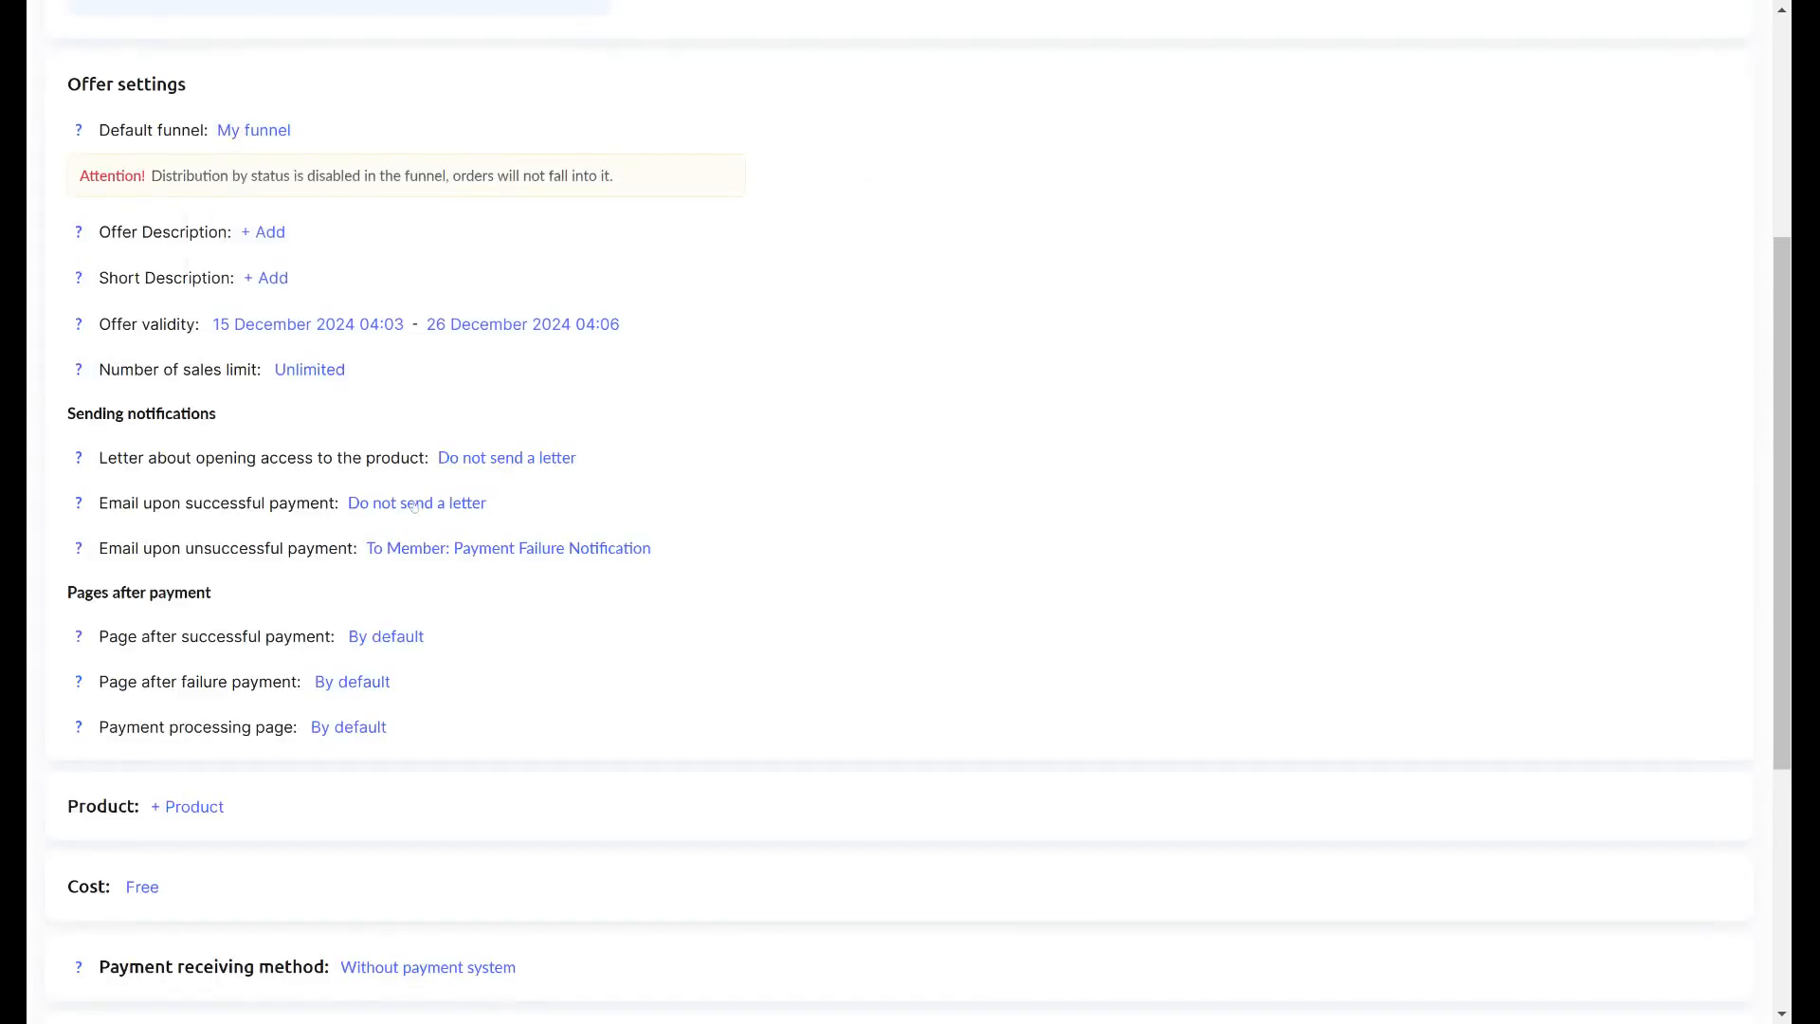
{"action": "left_click", "coordinate": [414, 506]}
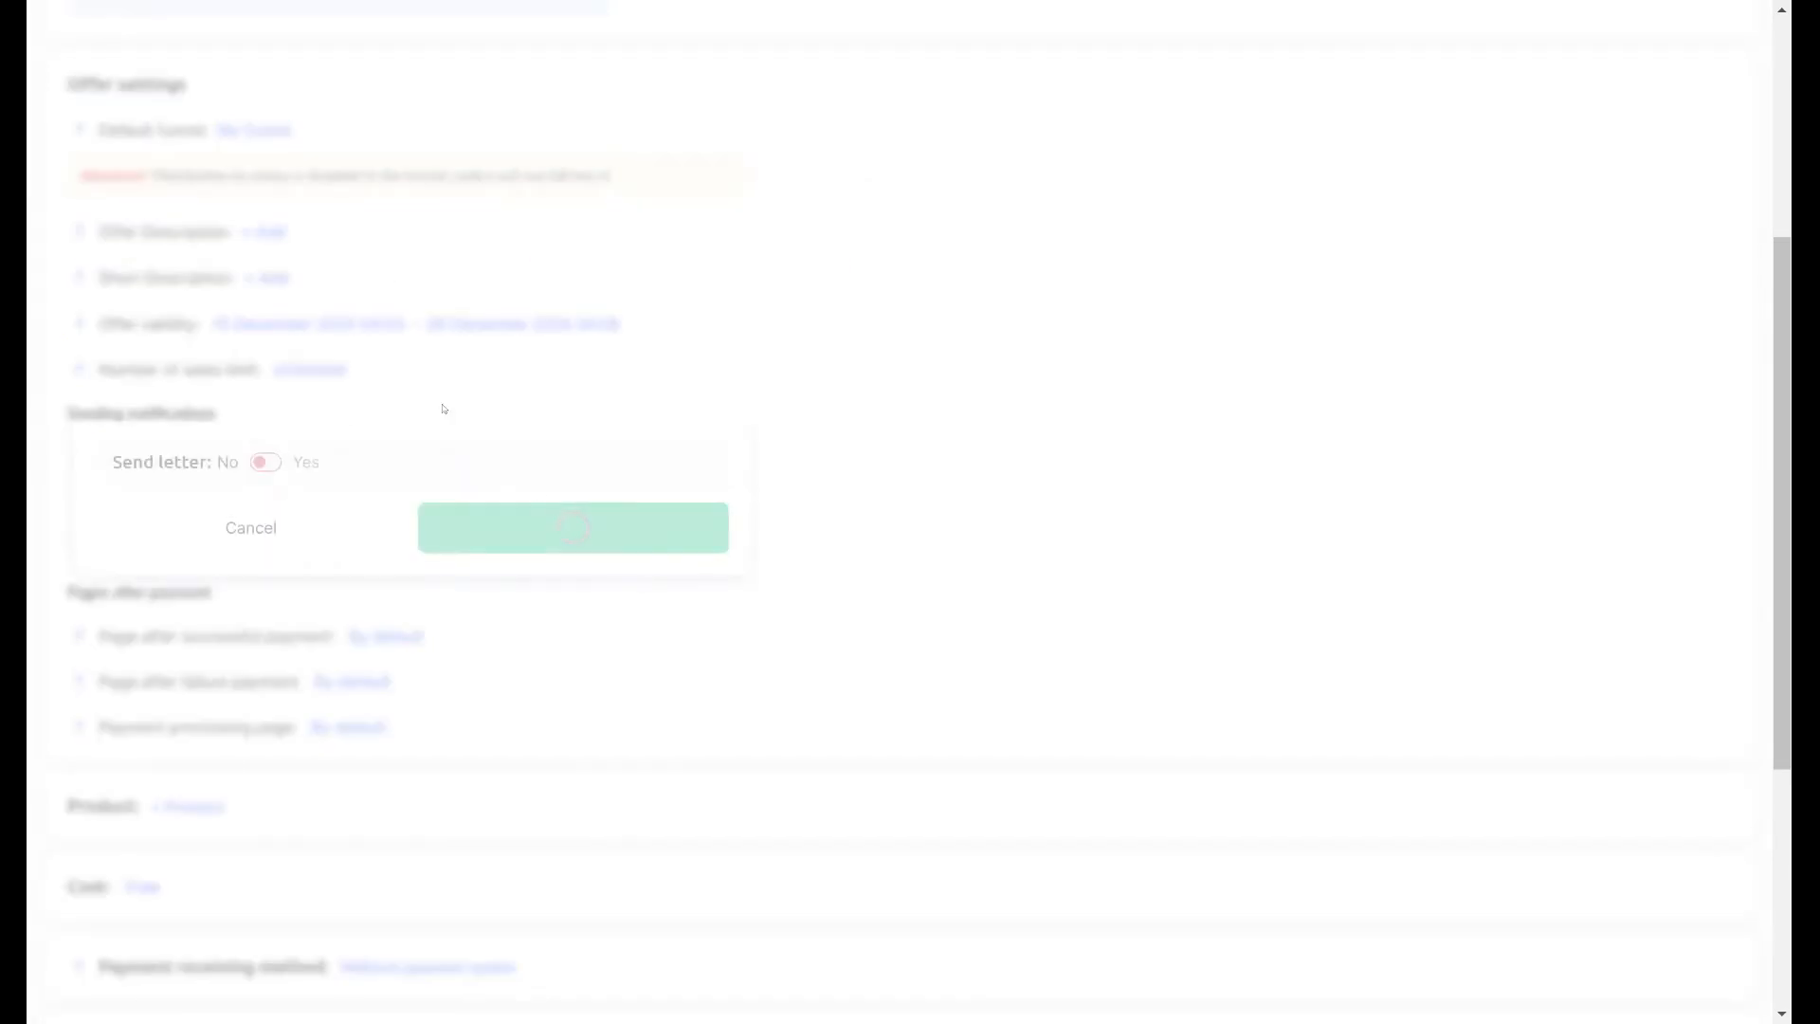
{"action": "left_click", "coordinate": [266, 463]}
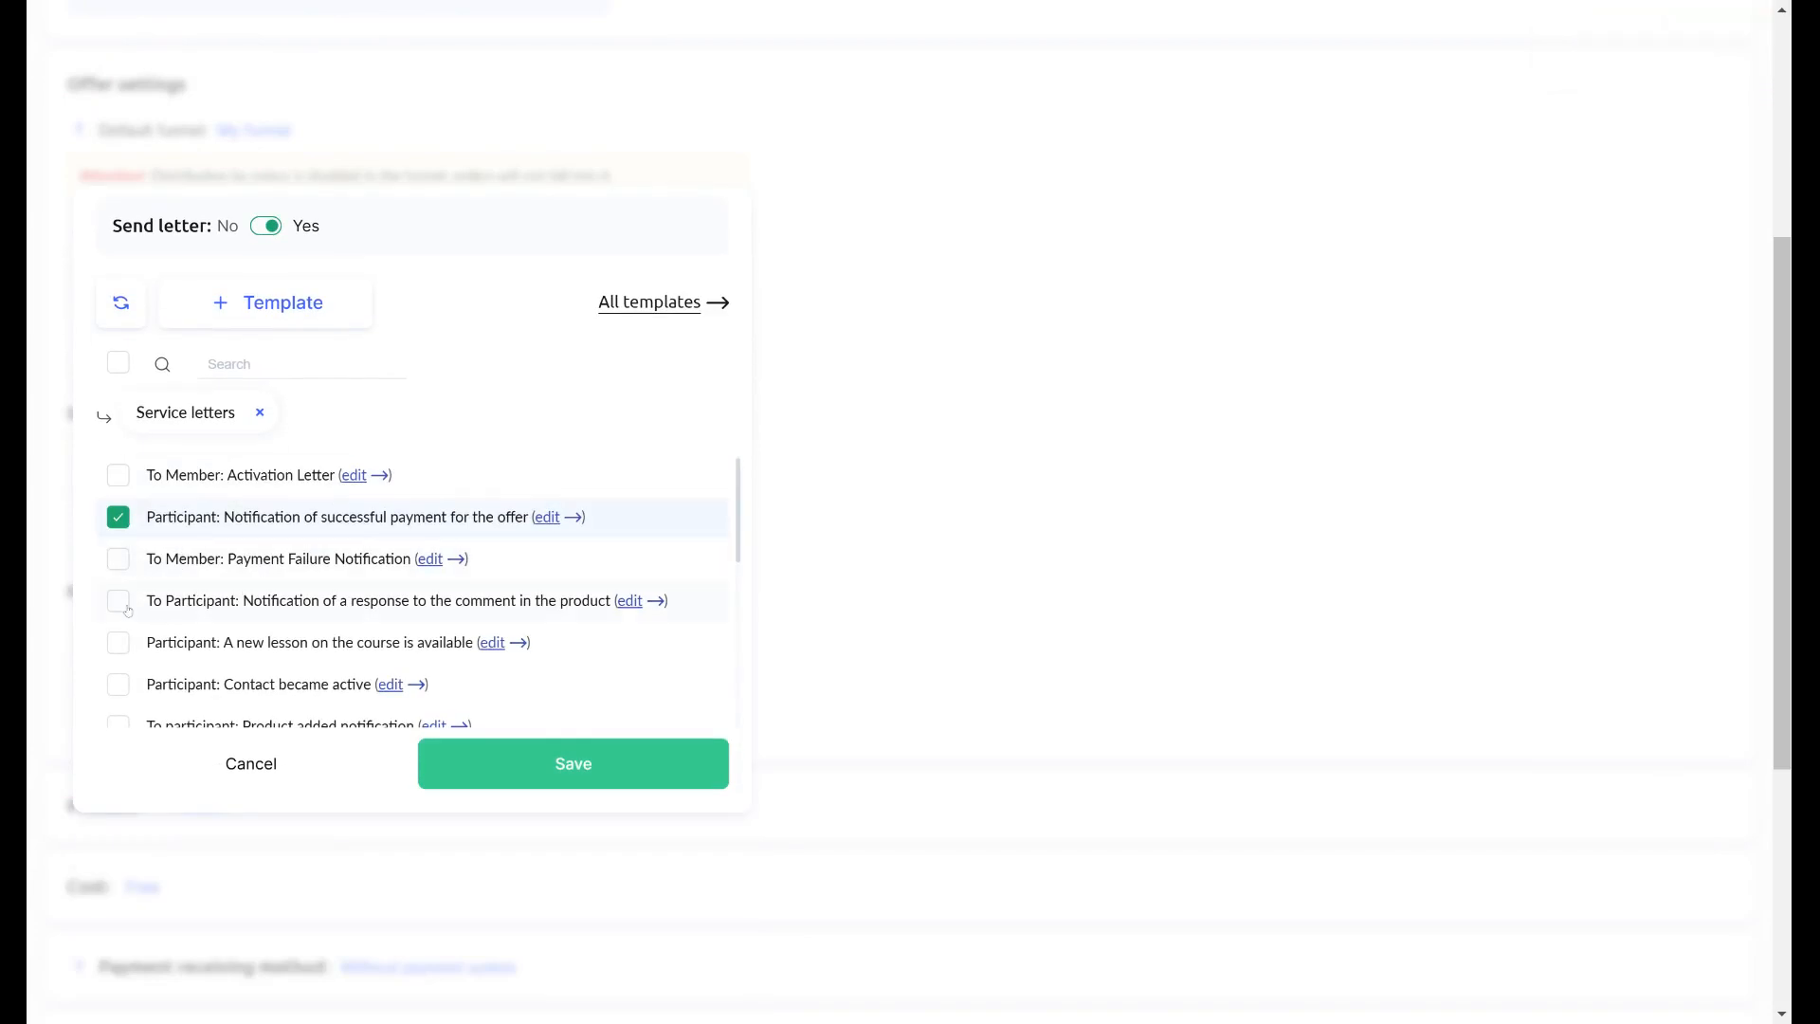
{"action": "left_click", "coordinate": [118, 562]}
{"action": "left_click", "coordinate": [118, 602]}
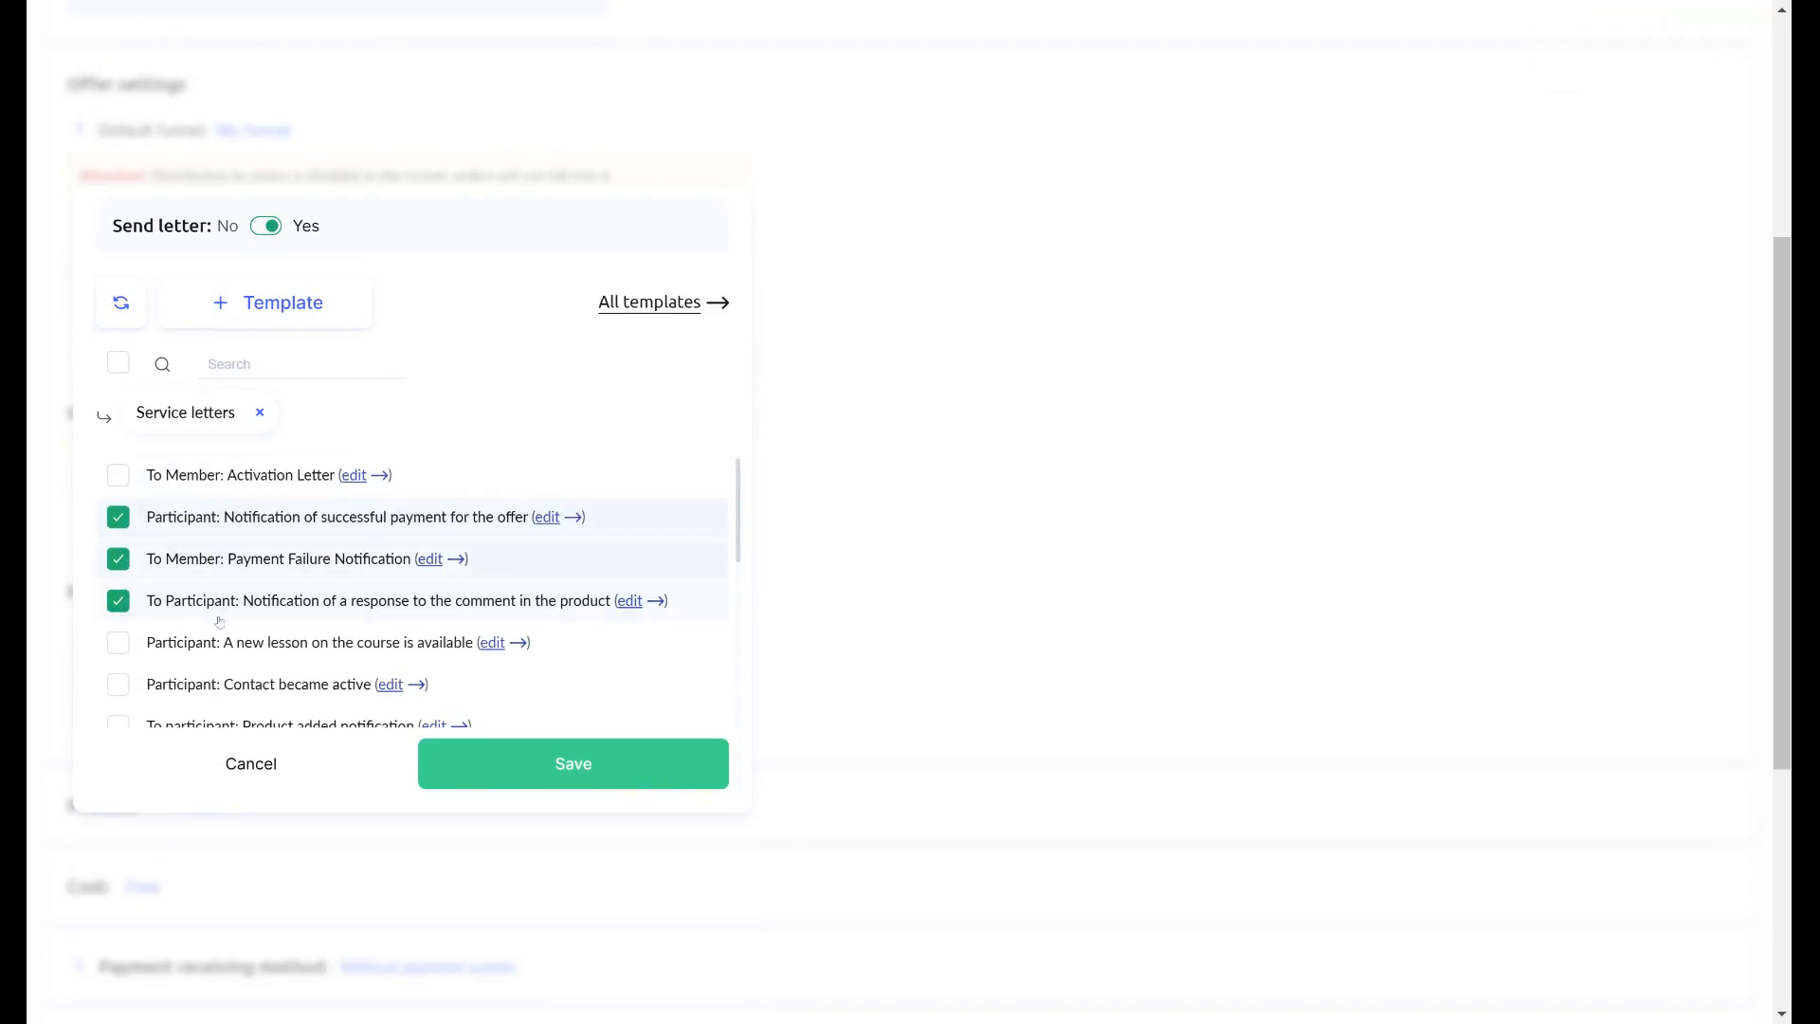
{"action": "left_click", "coordinate": [249, 763]}
- Examine the offer's Pages after payment section with its success, failure and payment processing pages
{"action": "scroll", "coordinate": [478, 701], "scroll_direction": "down", "scroll_amount": 1}
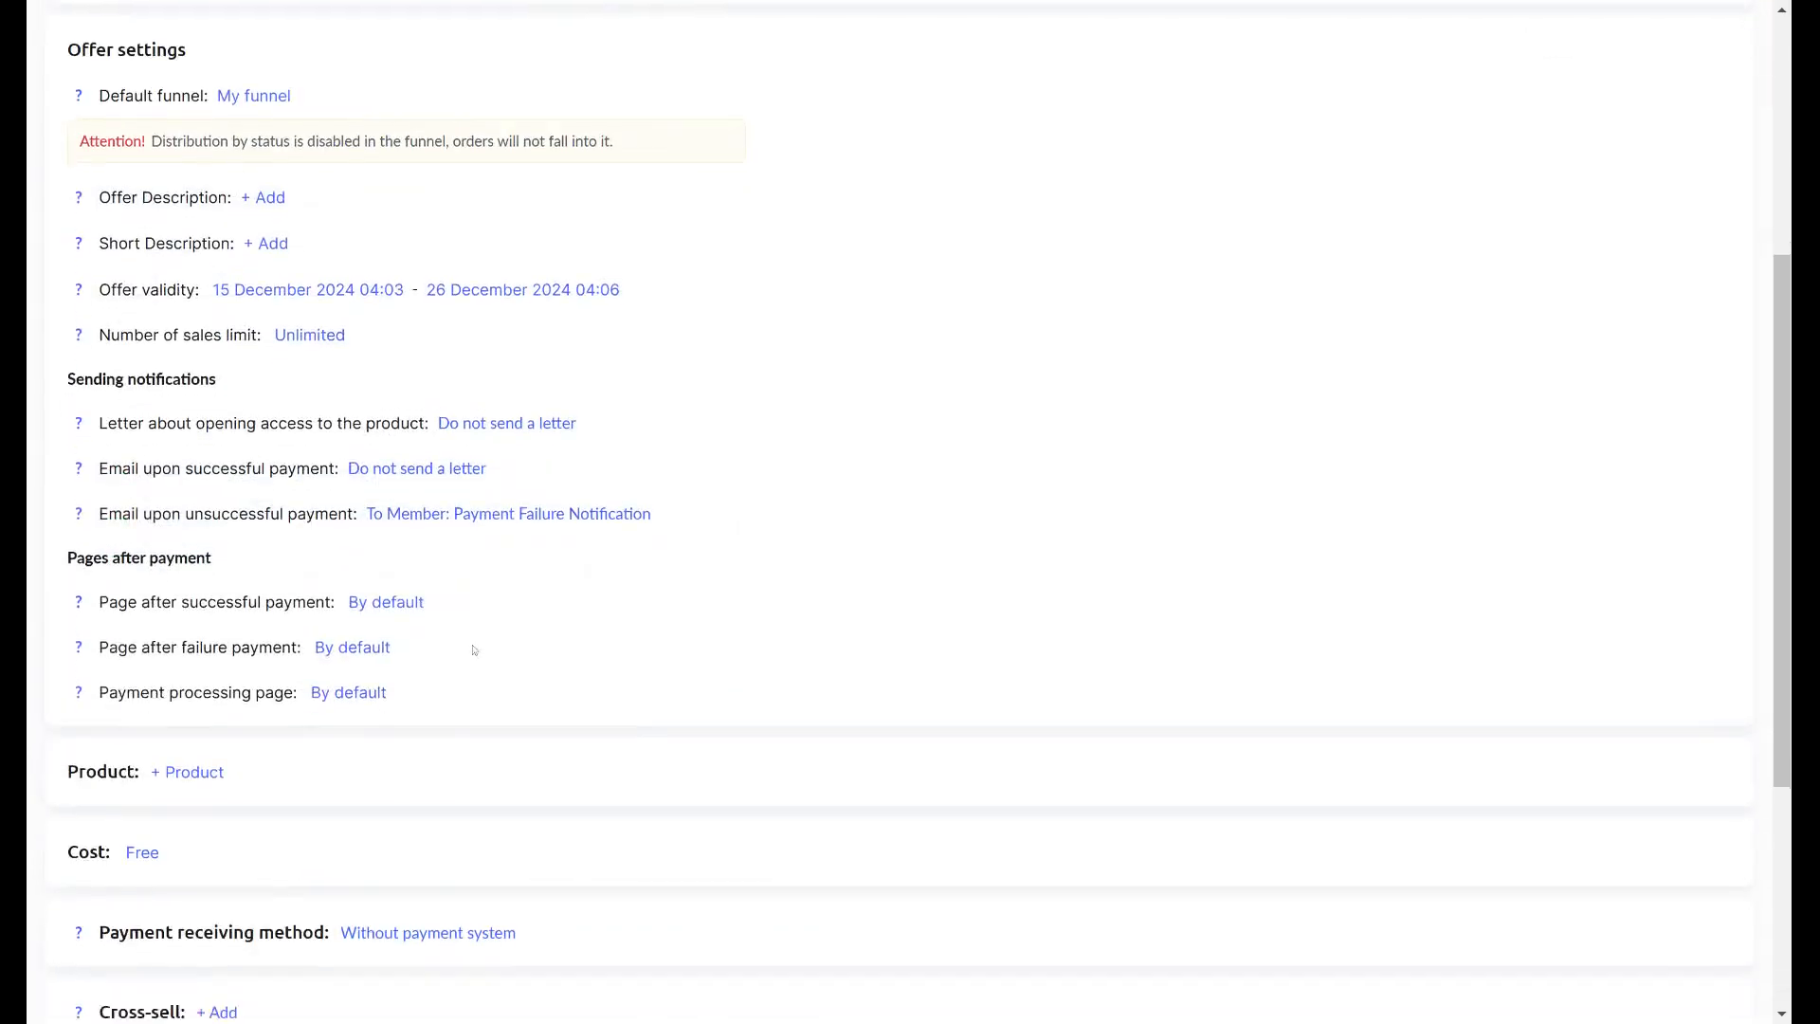
{"action": "scroll", "coordinate": [474, 650], "scroll_direction": "down", "scroll_amount": 5}
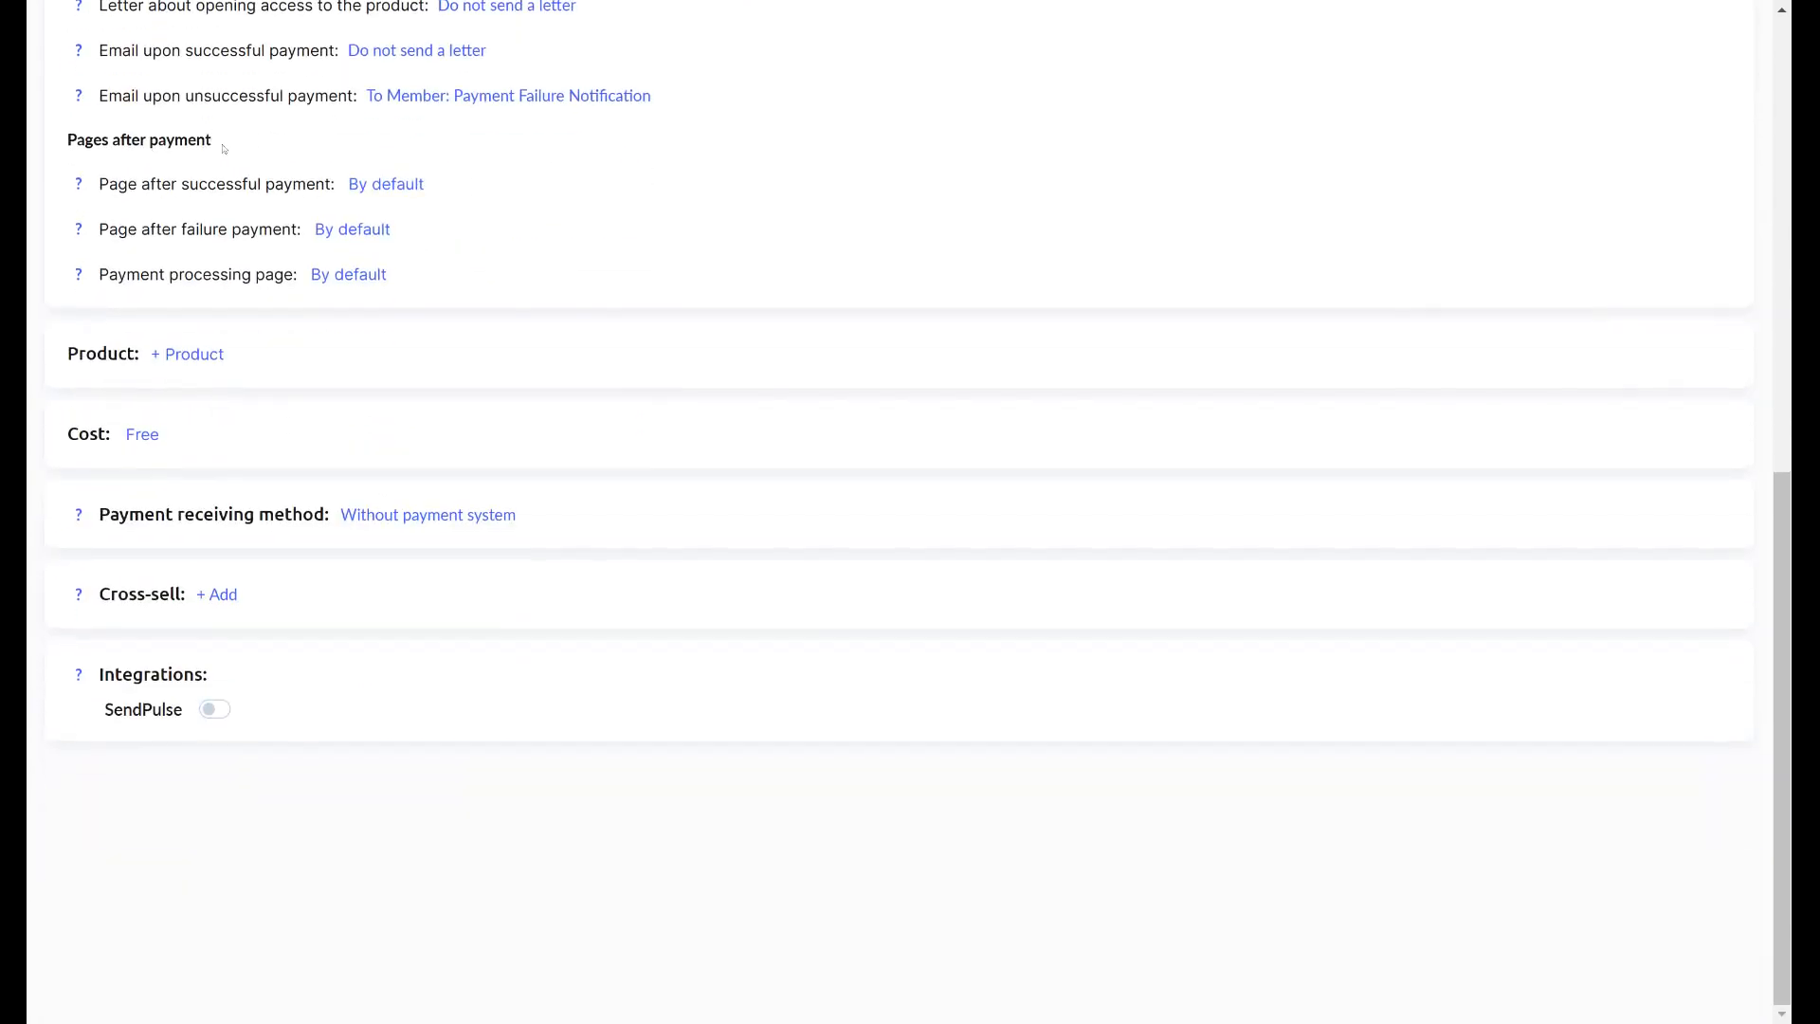
{"action": "left_click_drag", "start_coordinate": [235, 150], "coordinate": [49, 129]}
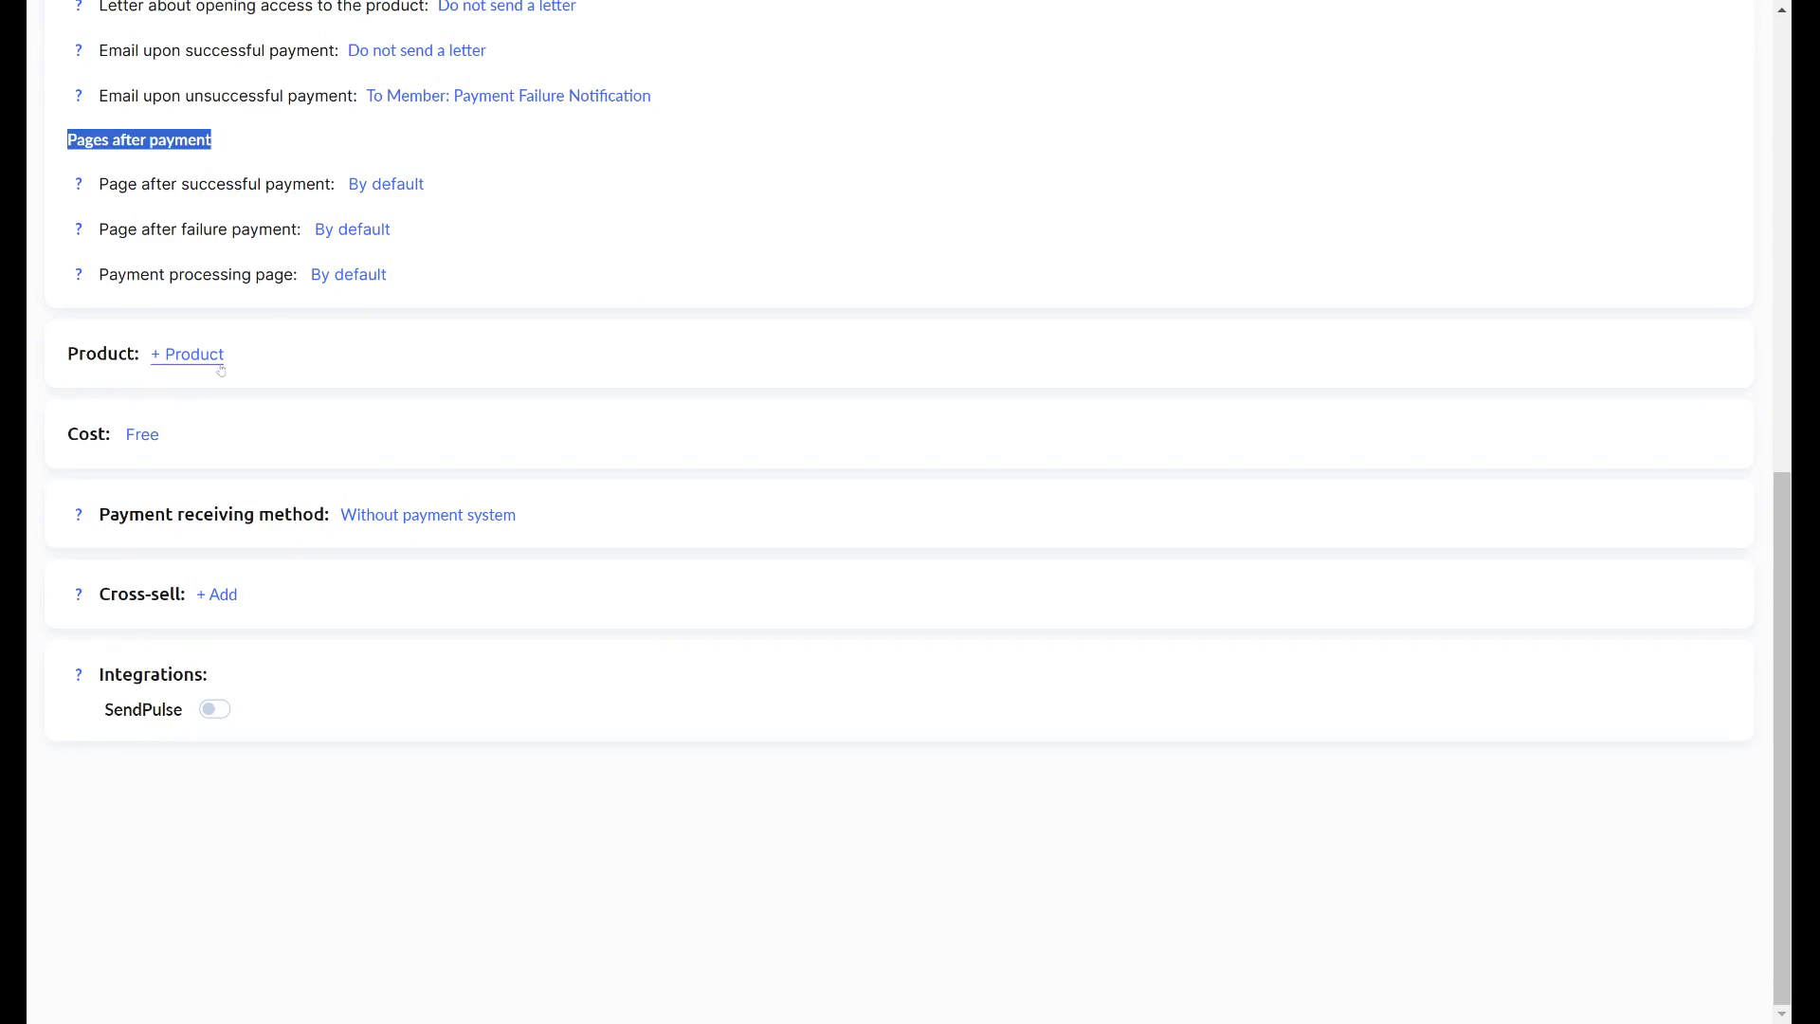
{"action": "left_click", "coordinate": [548, 337]}
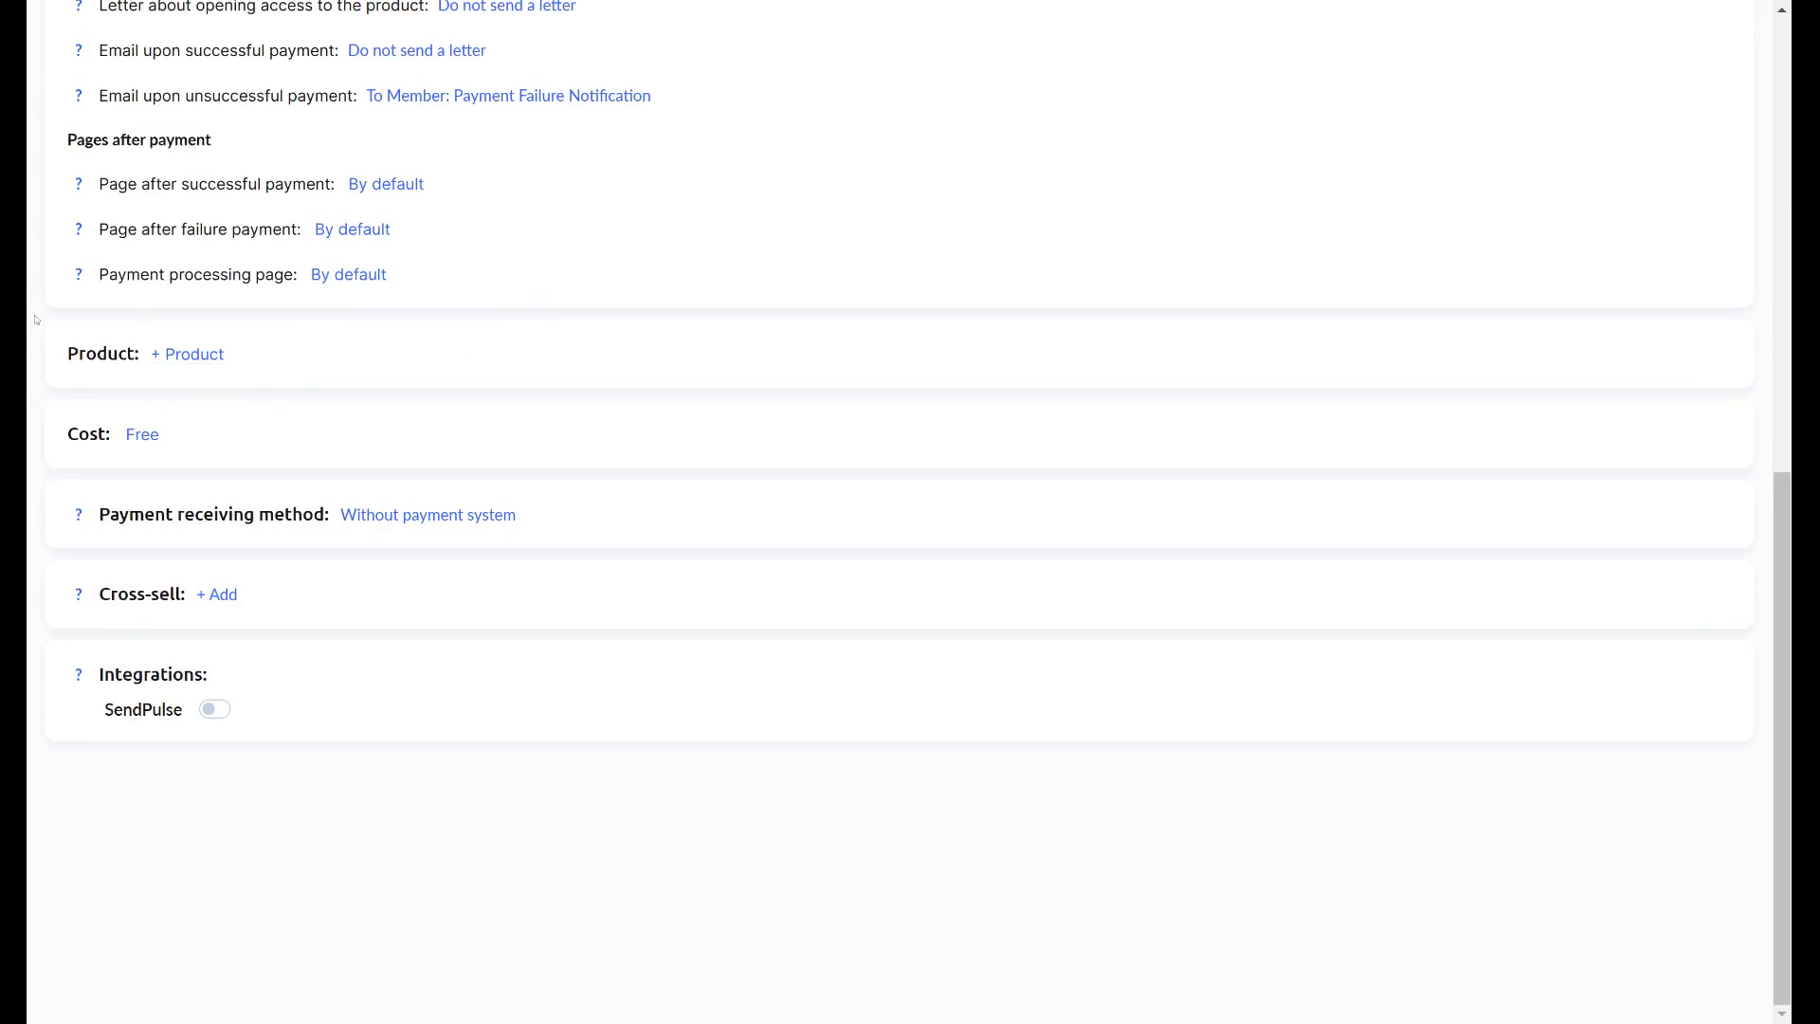
- Add the SMM and Anatomy courses to the offer as products and save the selection
{"action": "left_click", "coordinate": [205, 355]}
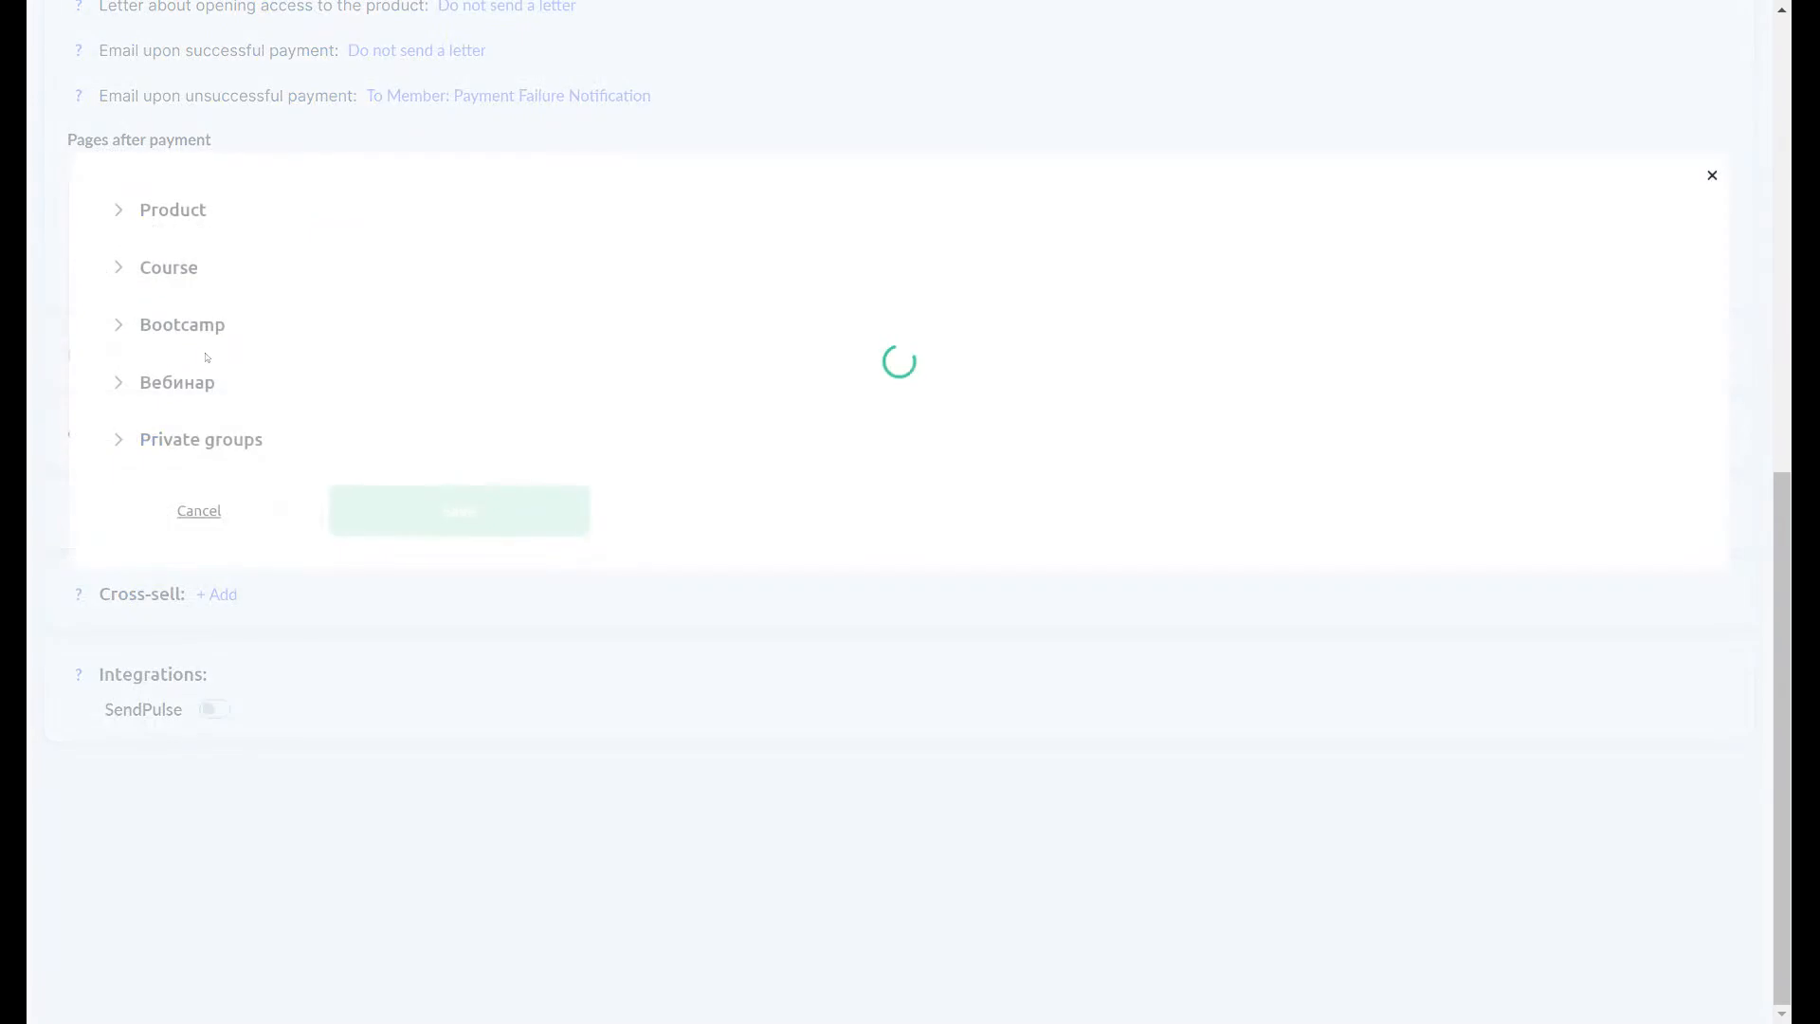
{"action": "left_click", "coordinate": [138, 267]}
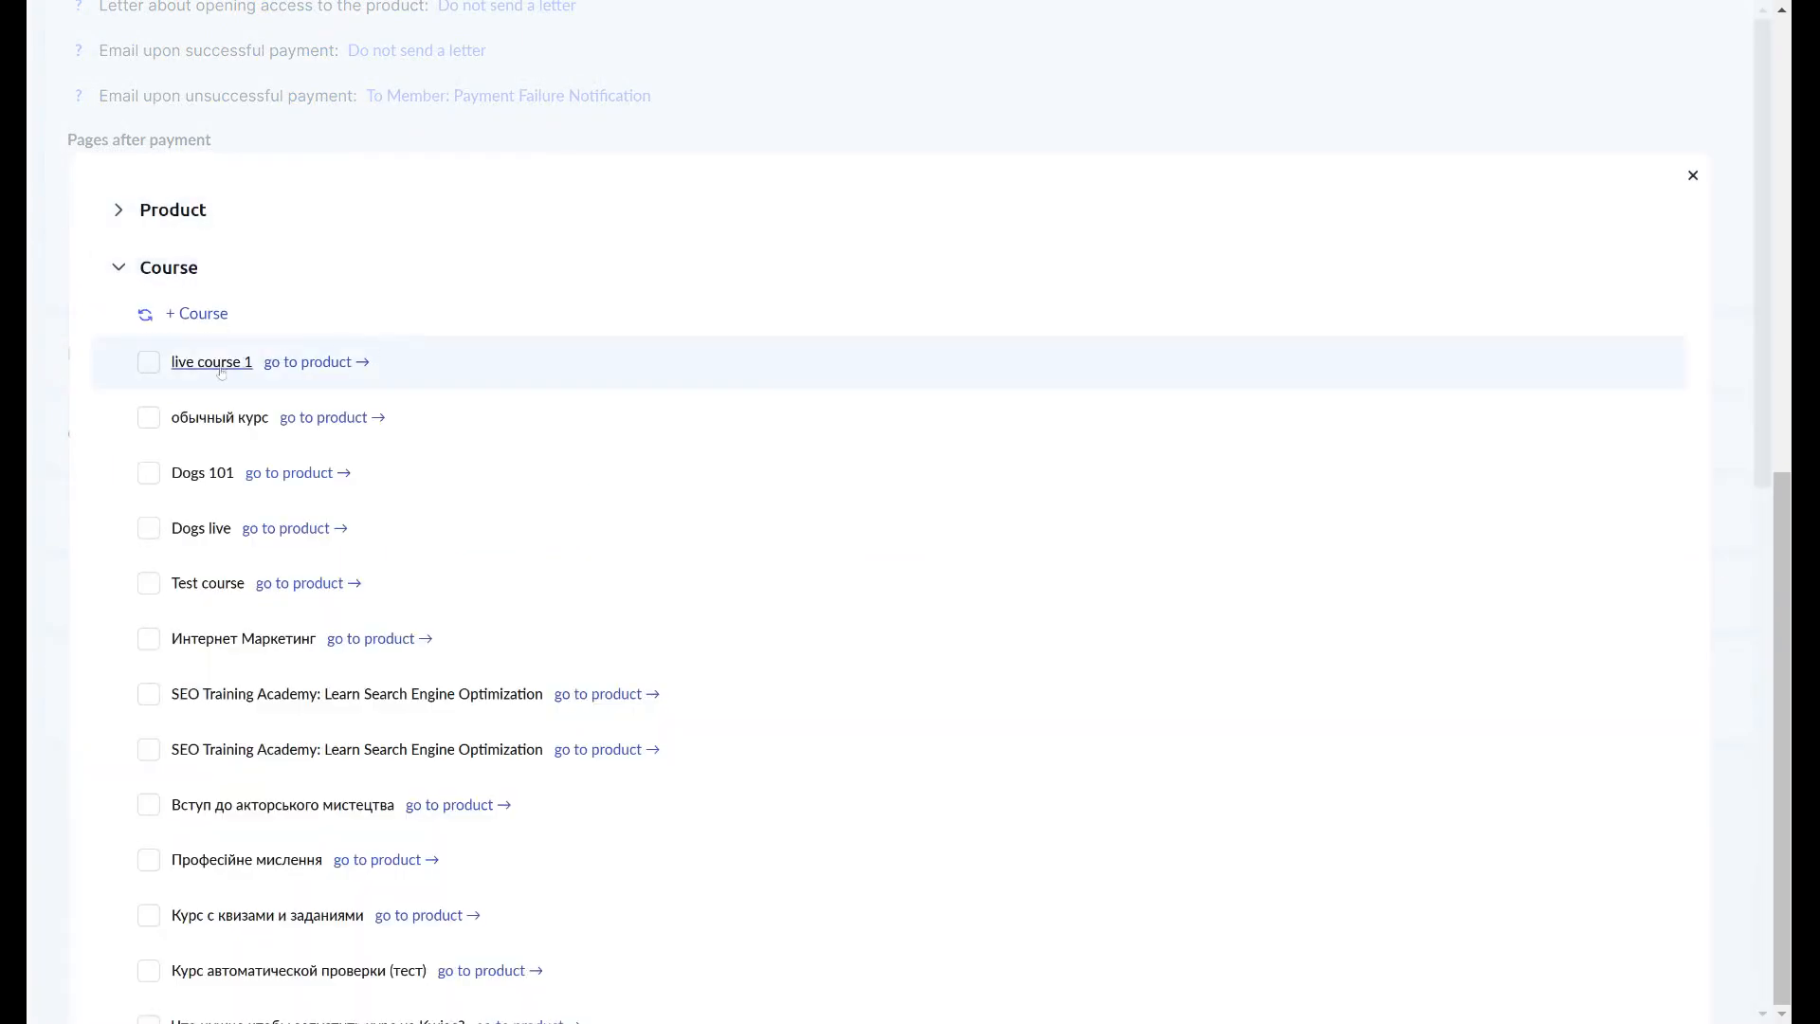
{"action": "scroll", "coordinate": [159, 403], "scroll_direction": "down", "scroll_amount": 1}
{"action": "scroll", "coordinate": [179, 489], "scroll_direction": "down", "scroll_amount": 10}
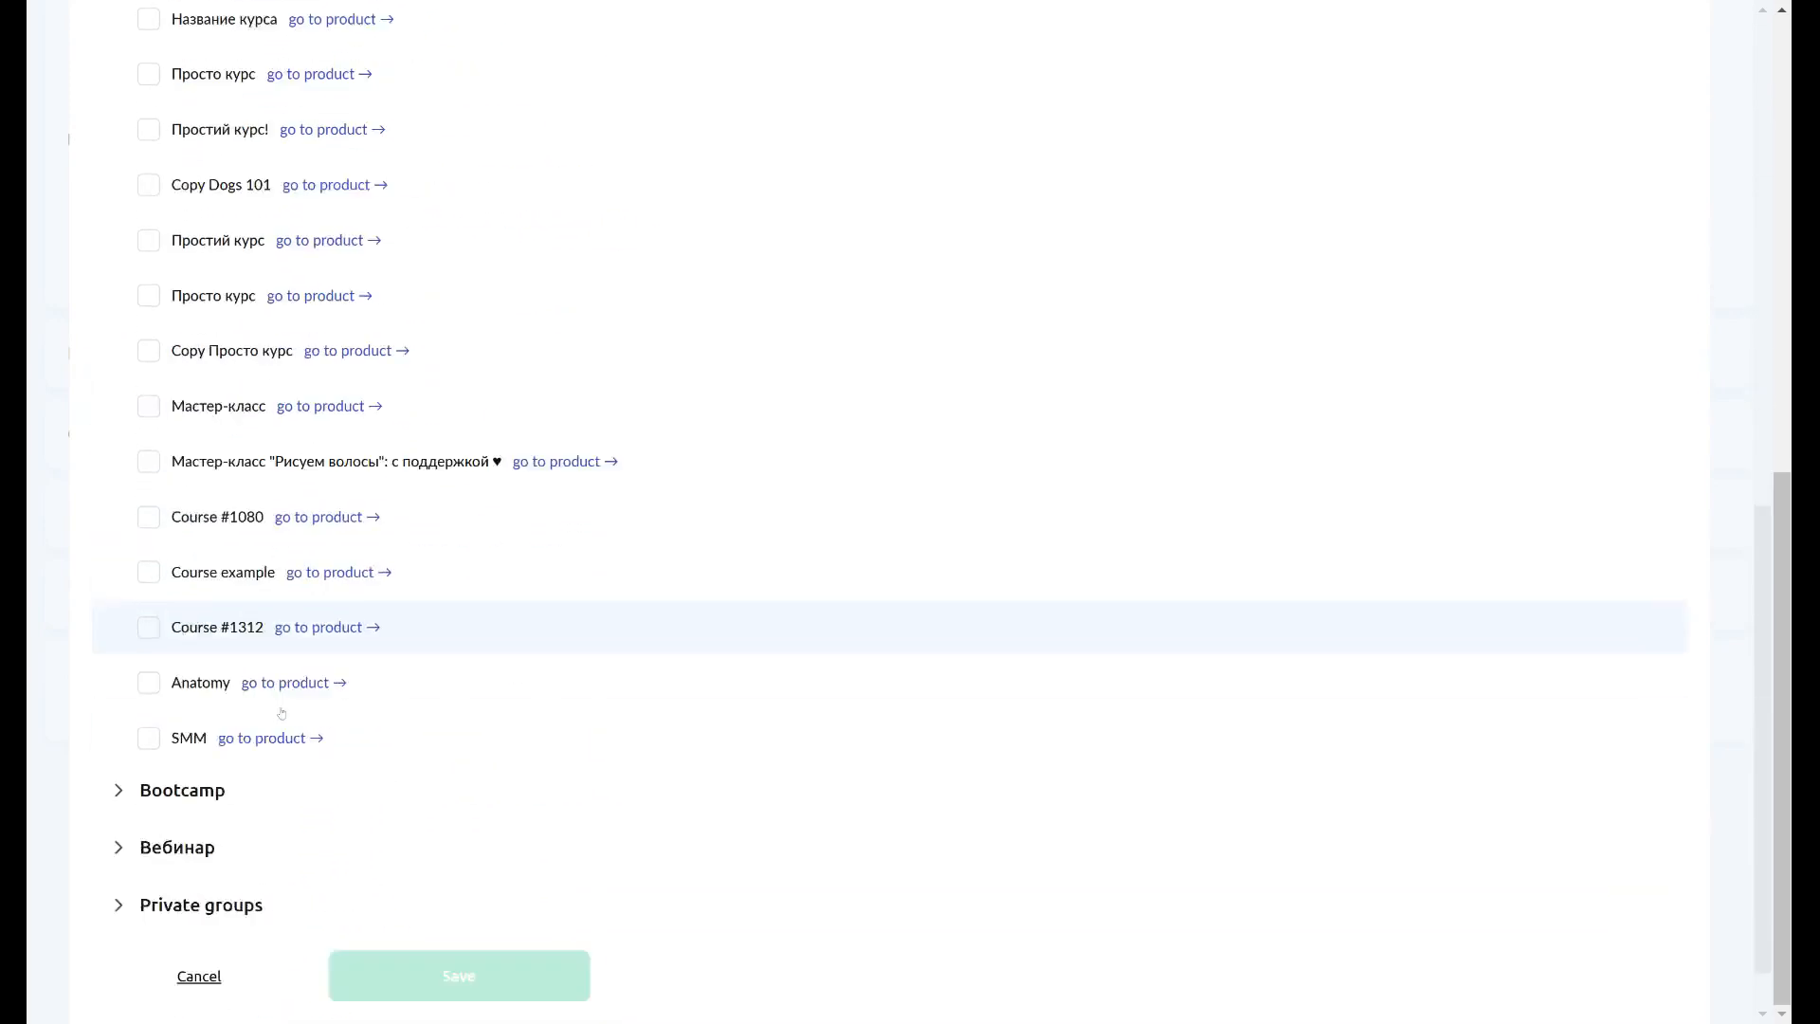
{"action": "left_click", "coordinate": [148, 670]}
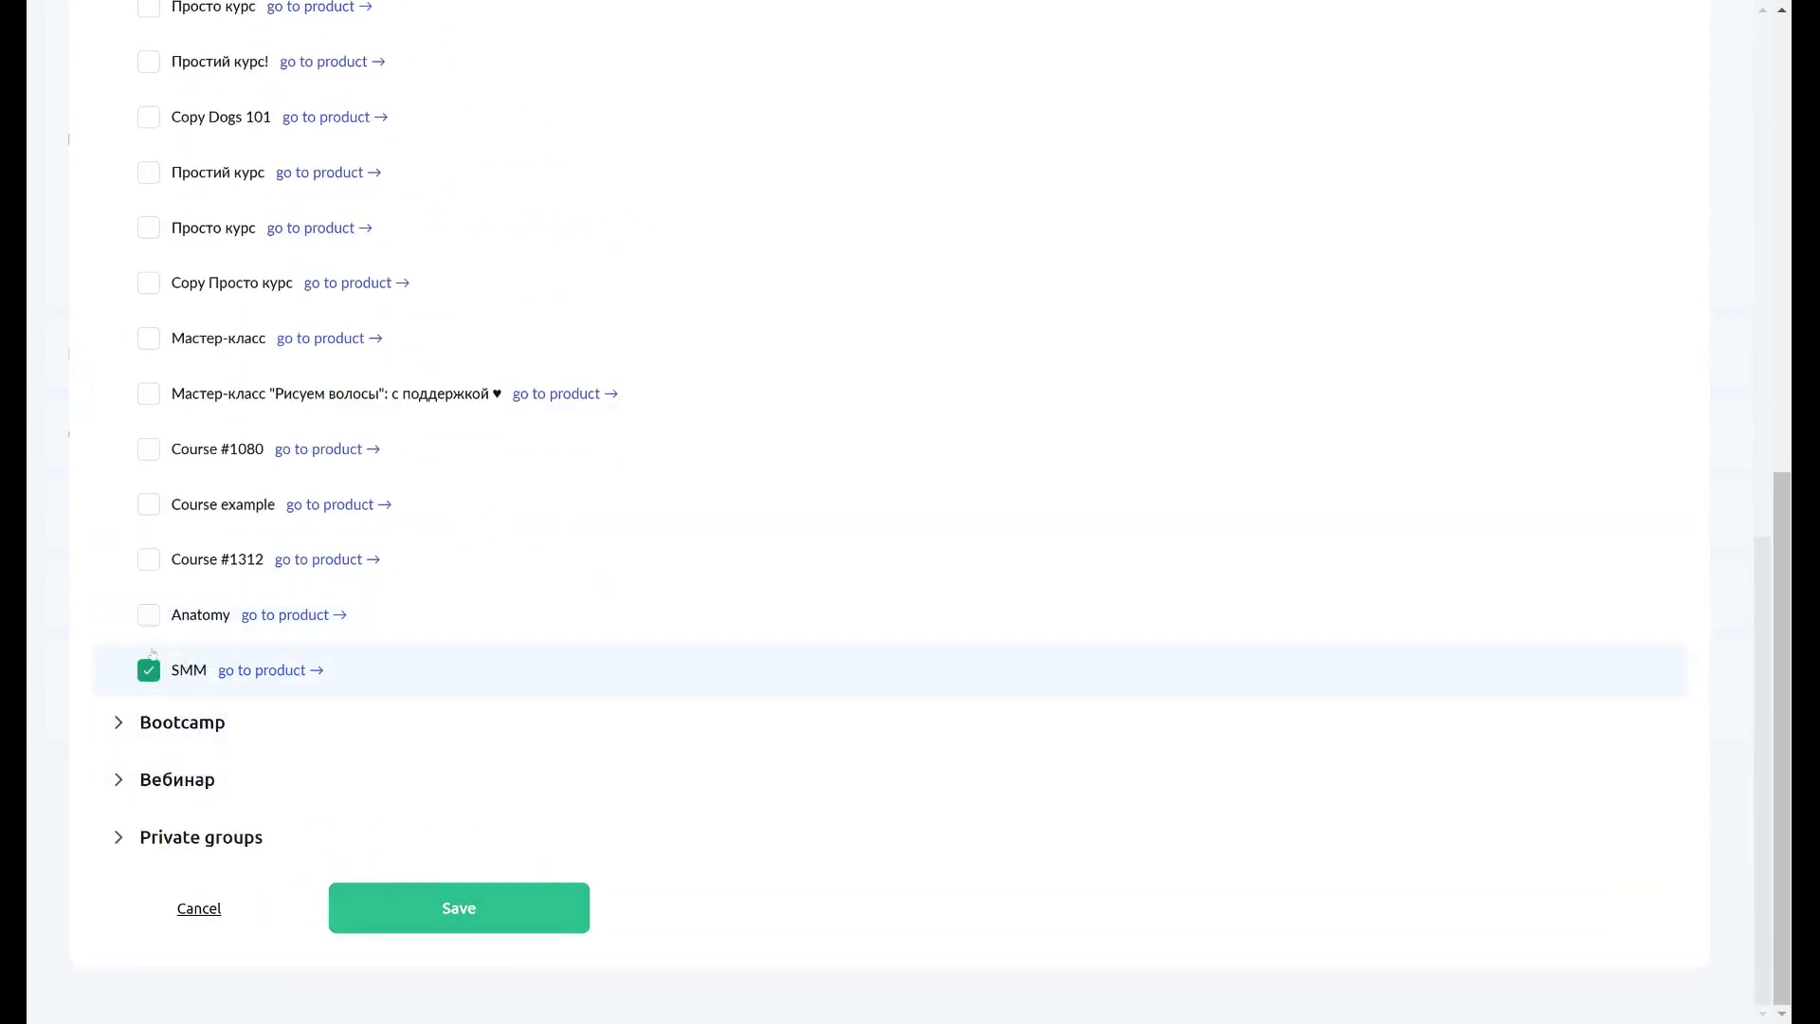
{"action": "left_click", "coordinate": [149, 616]}
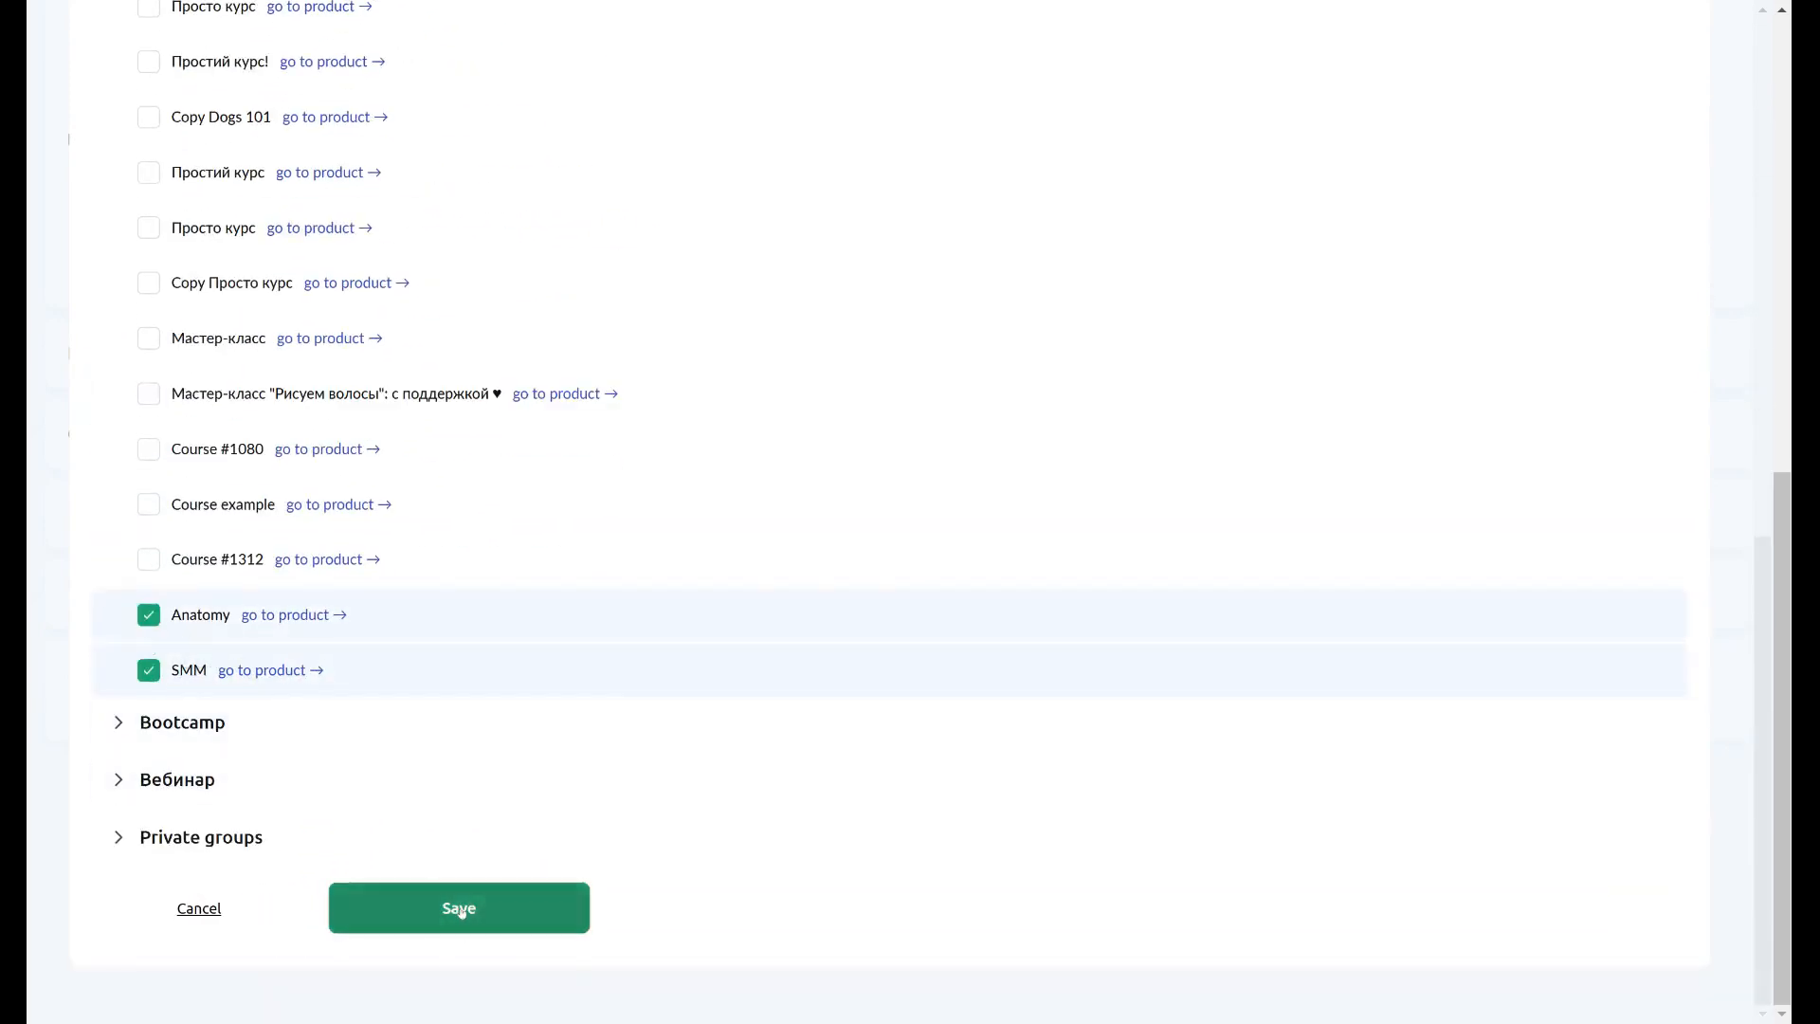
{"action": "left_click", "coordinate": [455, 909]}
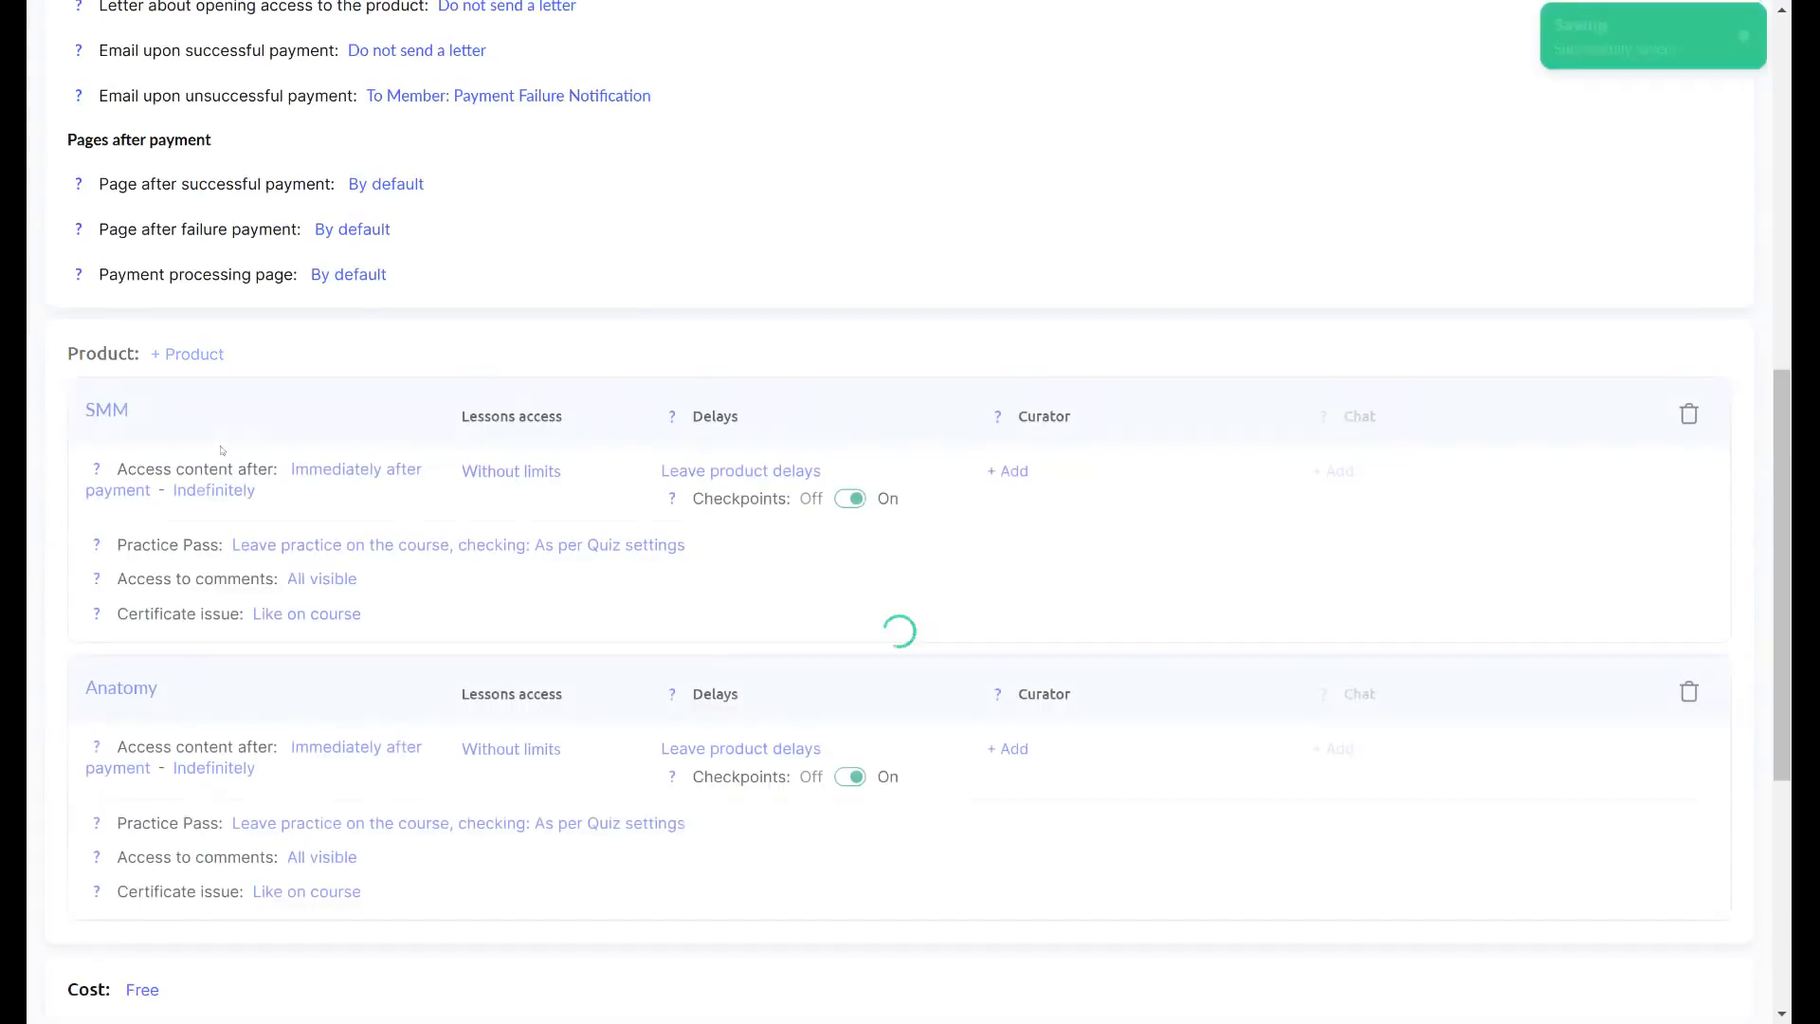
- Set the SMM course's access to end after 3 months, using the N days/months option, and save it
{"action": "scroll", "coordinate": [185, 365], "scroll_direction": "down", "scroll_amount": 2}
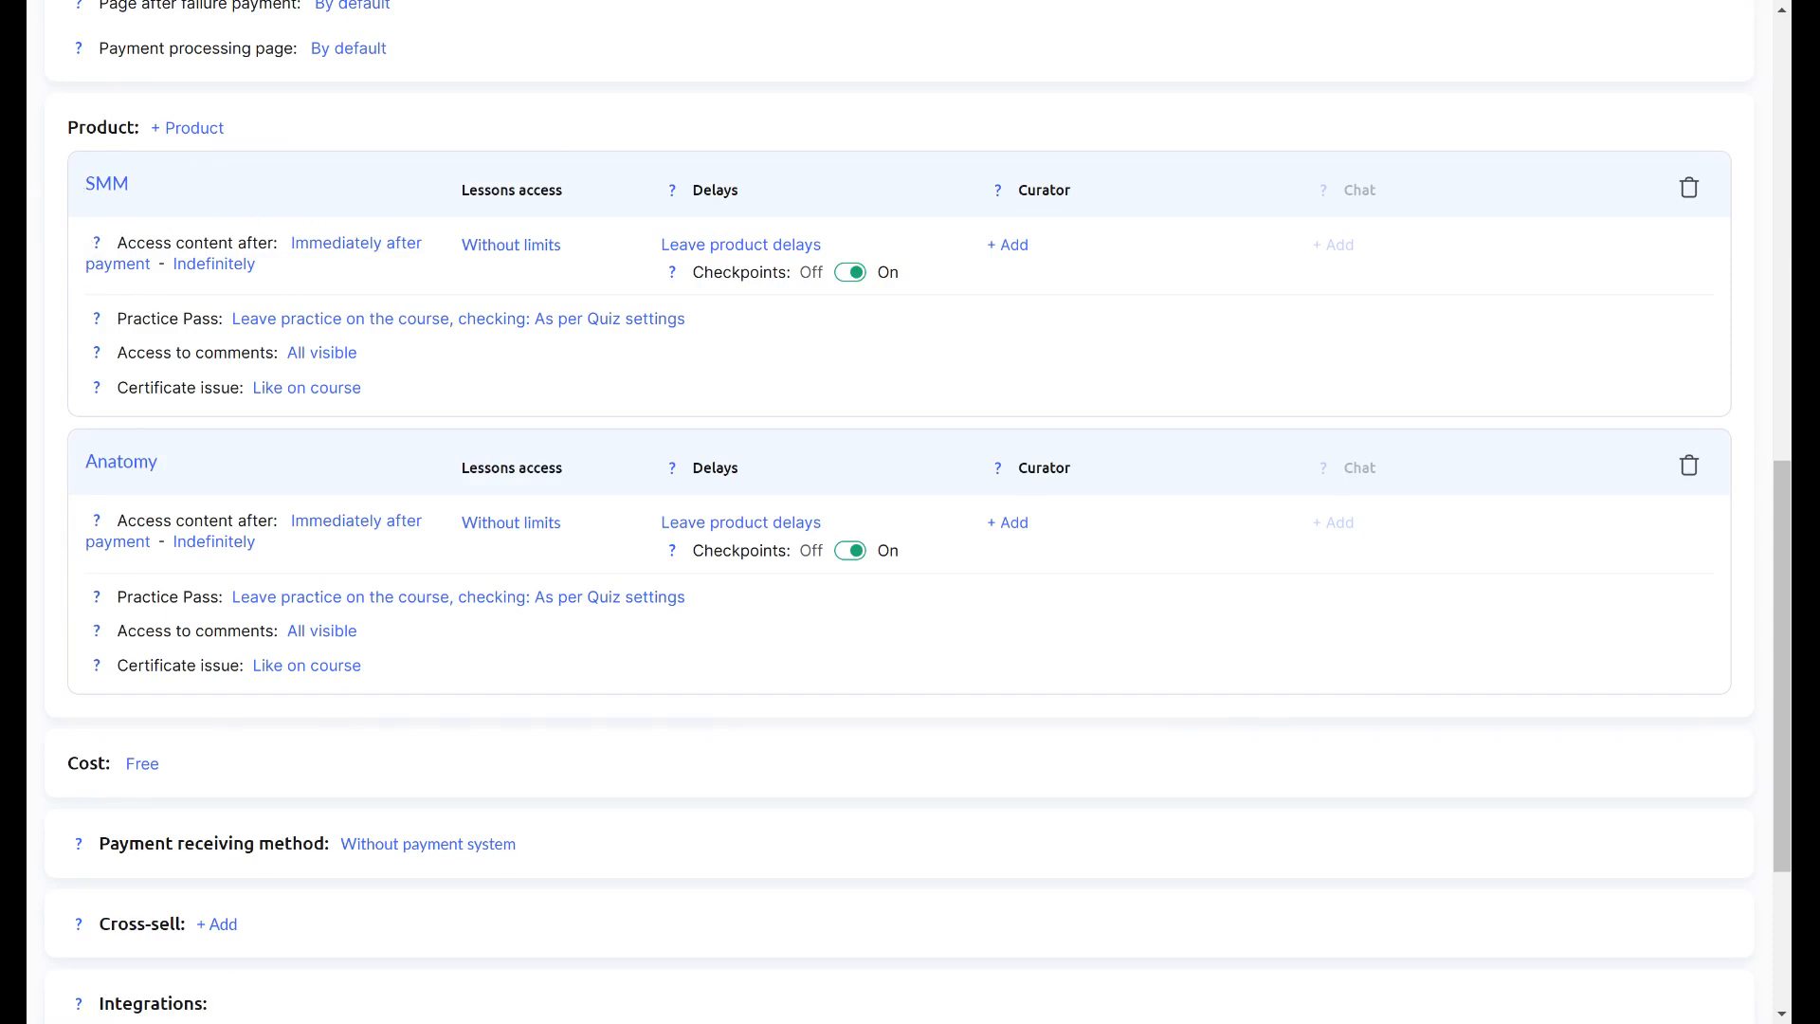
{"action": "left_click_drag", "start_coordinate": [116, 242], "coordinate": [74, 173]}
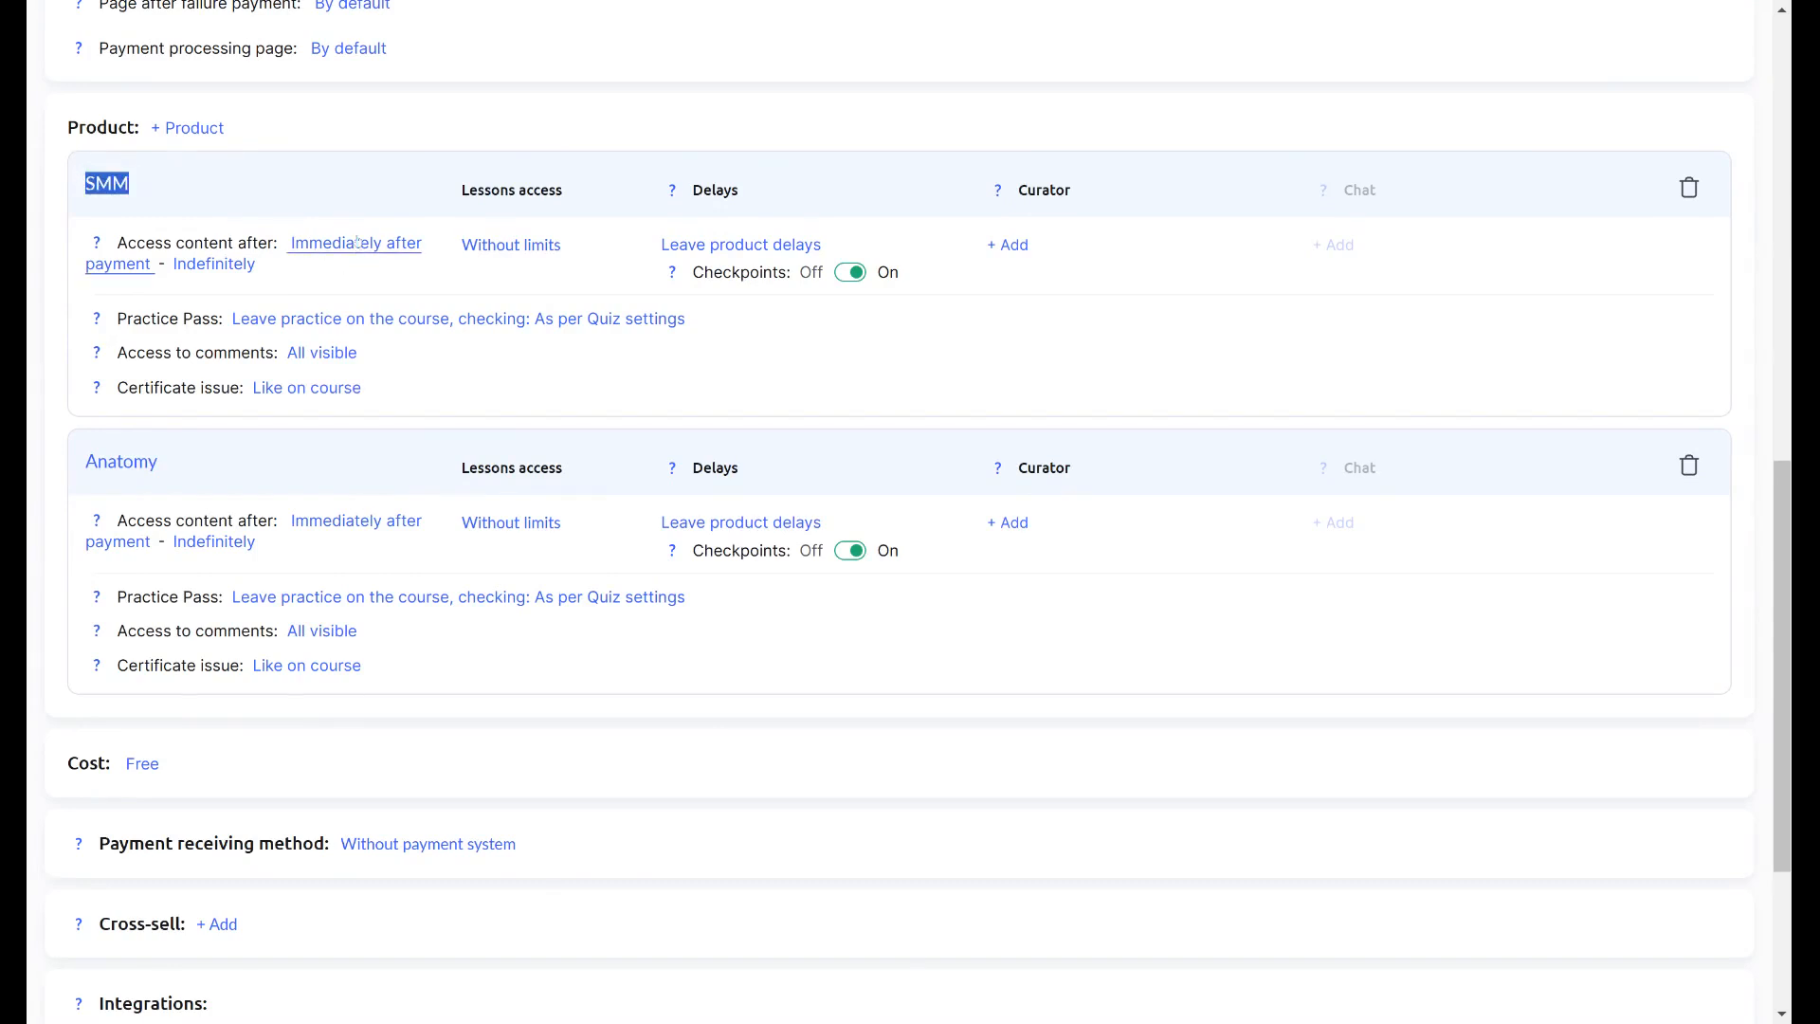
{"action": "left_click", "coordinate": [217, 267]}
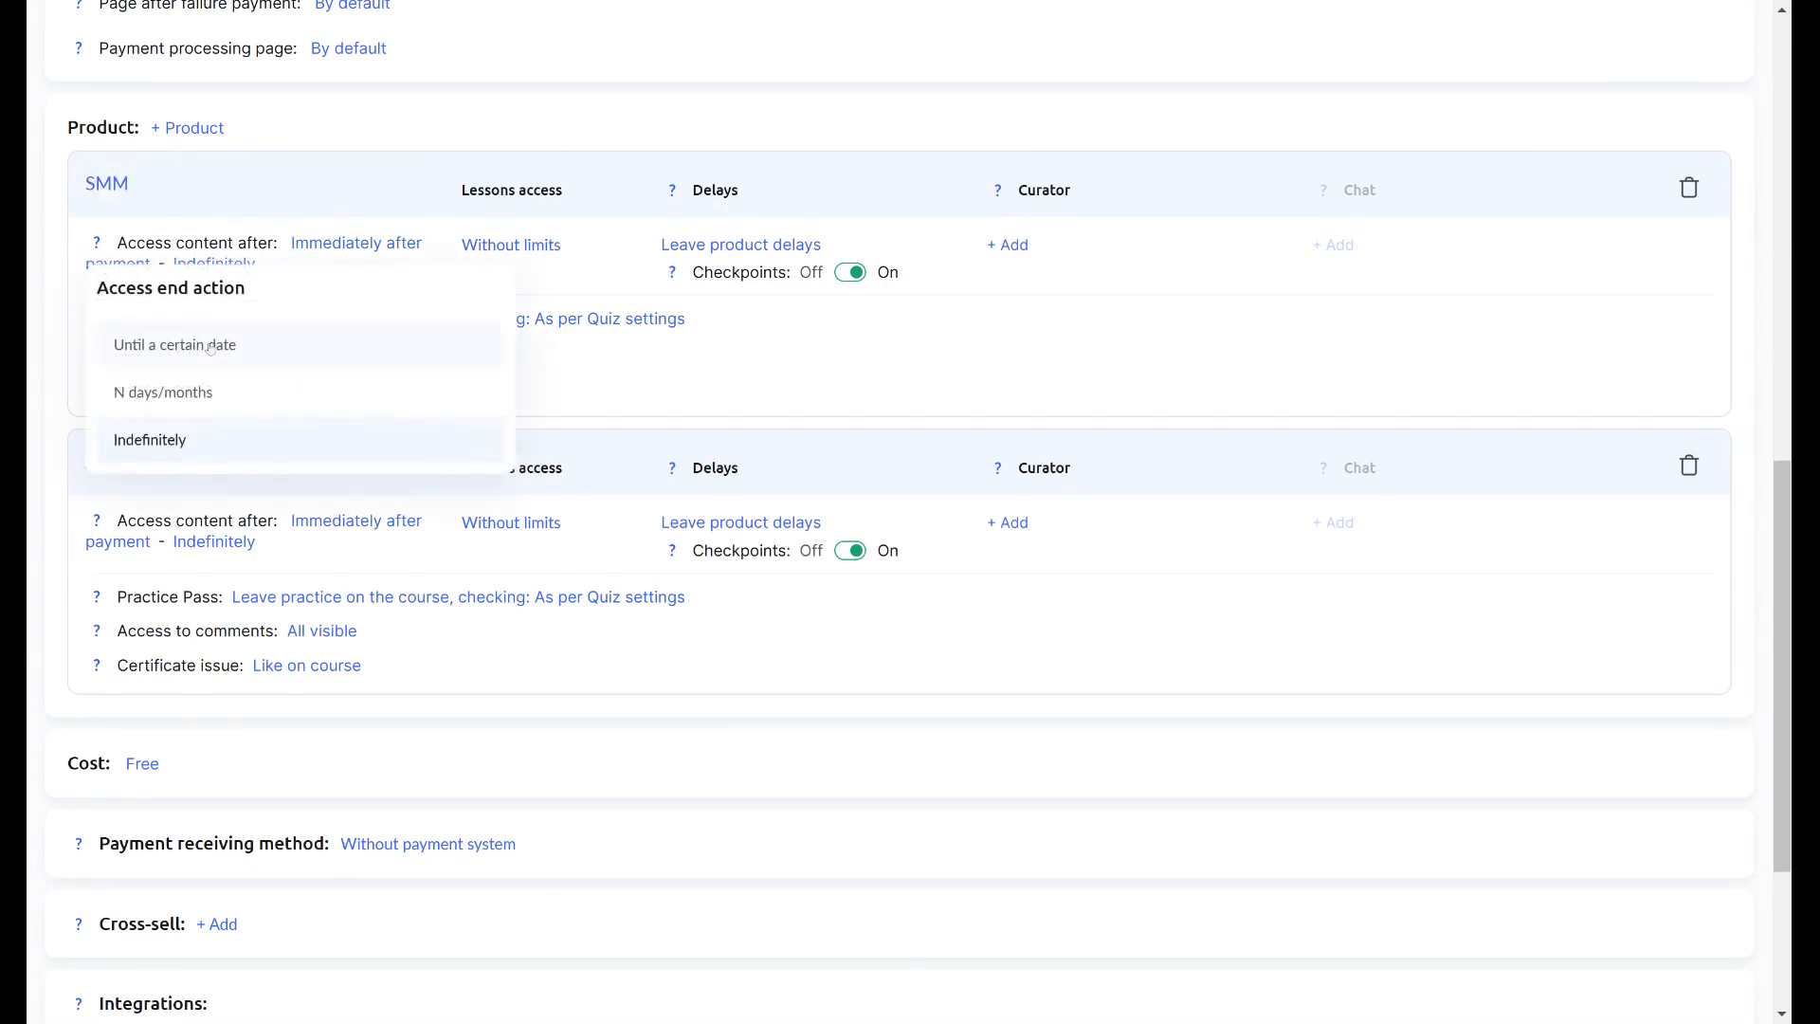
{"action": "left_click", "coordinate": [290, 407]}
{"action": "left_click", "coordinate": [355, 521]}
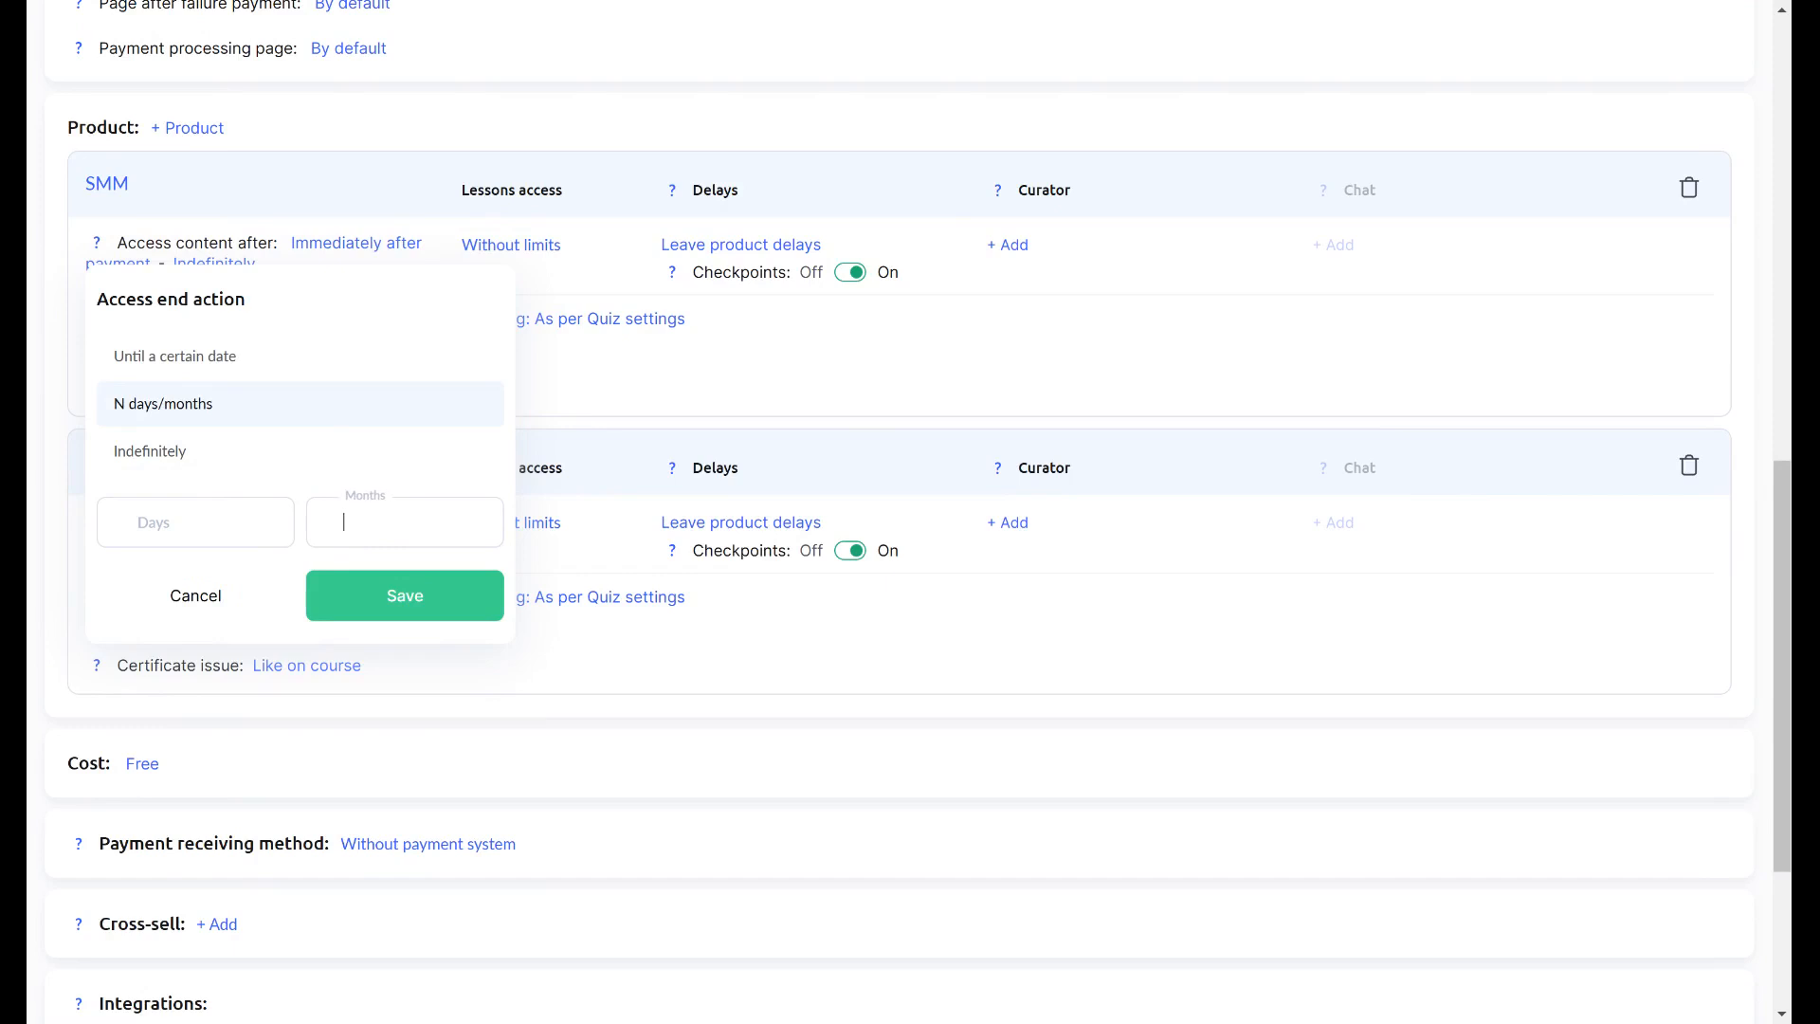
{"action": "type", "text": "3"}
{"action": "left_click", "coordinate": [428, 597]}
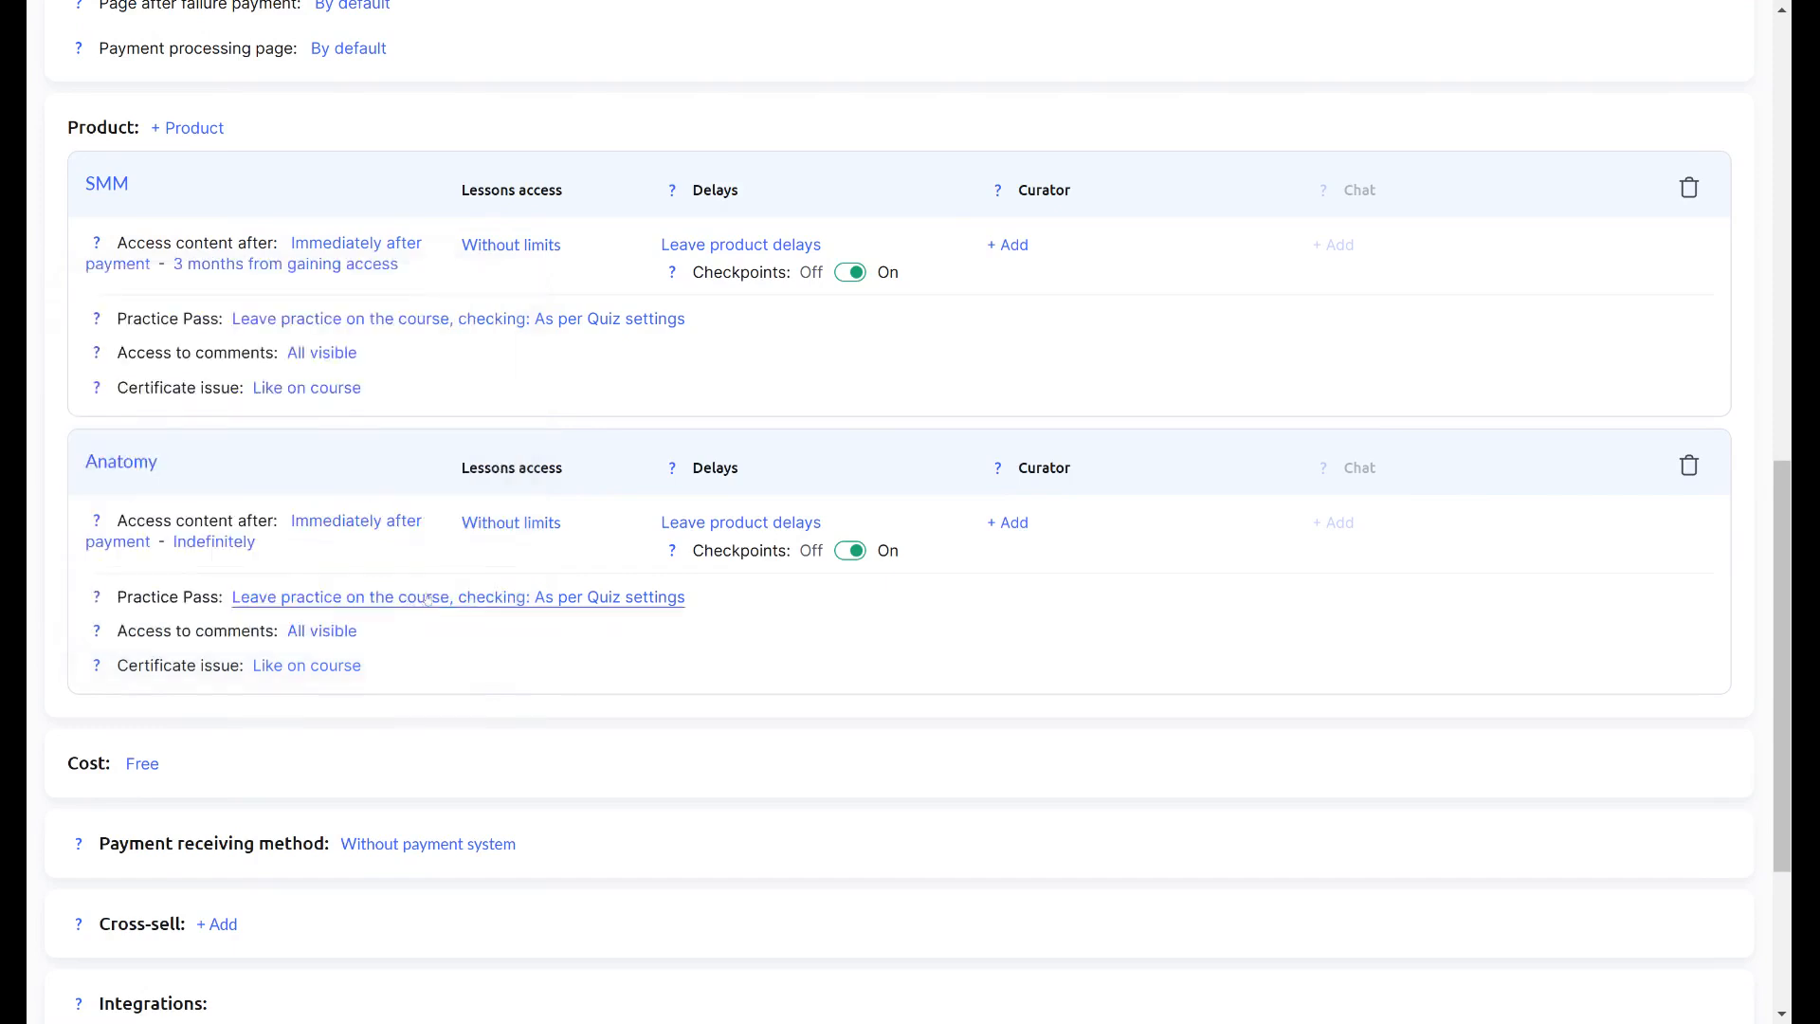
- Restrict the SMM course's lessons access to all Module 1 -Intro lessons and only Lesson 2 of Module 2, and save
{"action": "left_click", "coordinate": [526, 248]}
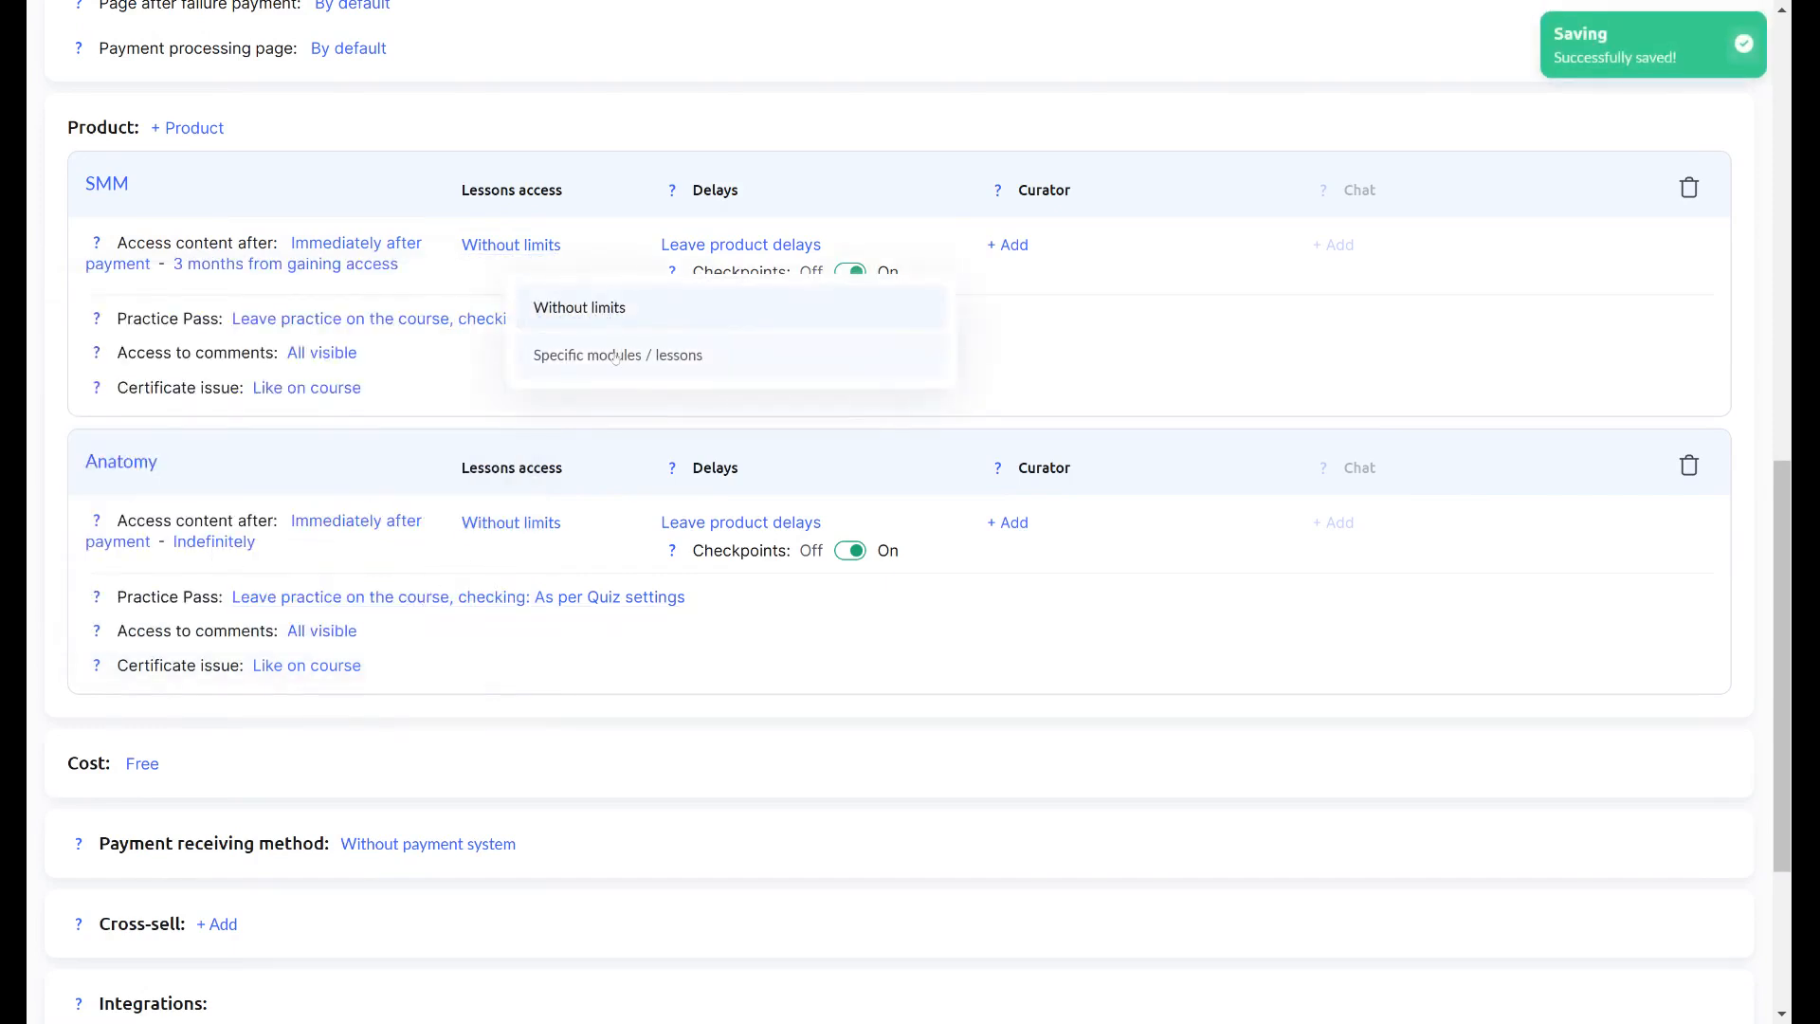
{"action": "left_click_drag", "start_coordinate": [593, 251], "coordinate": [545, 261]}
{"action": "left_click", "coordinate": [588, 254]}
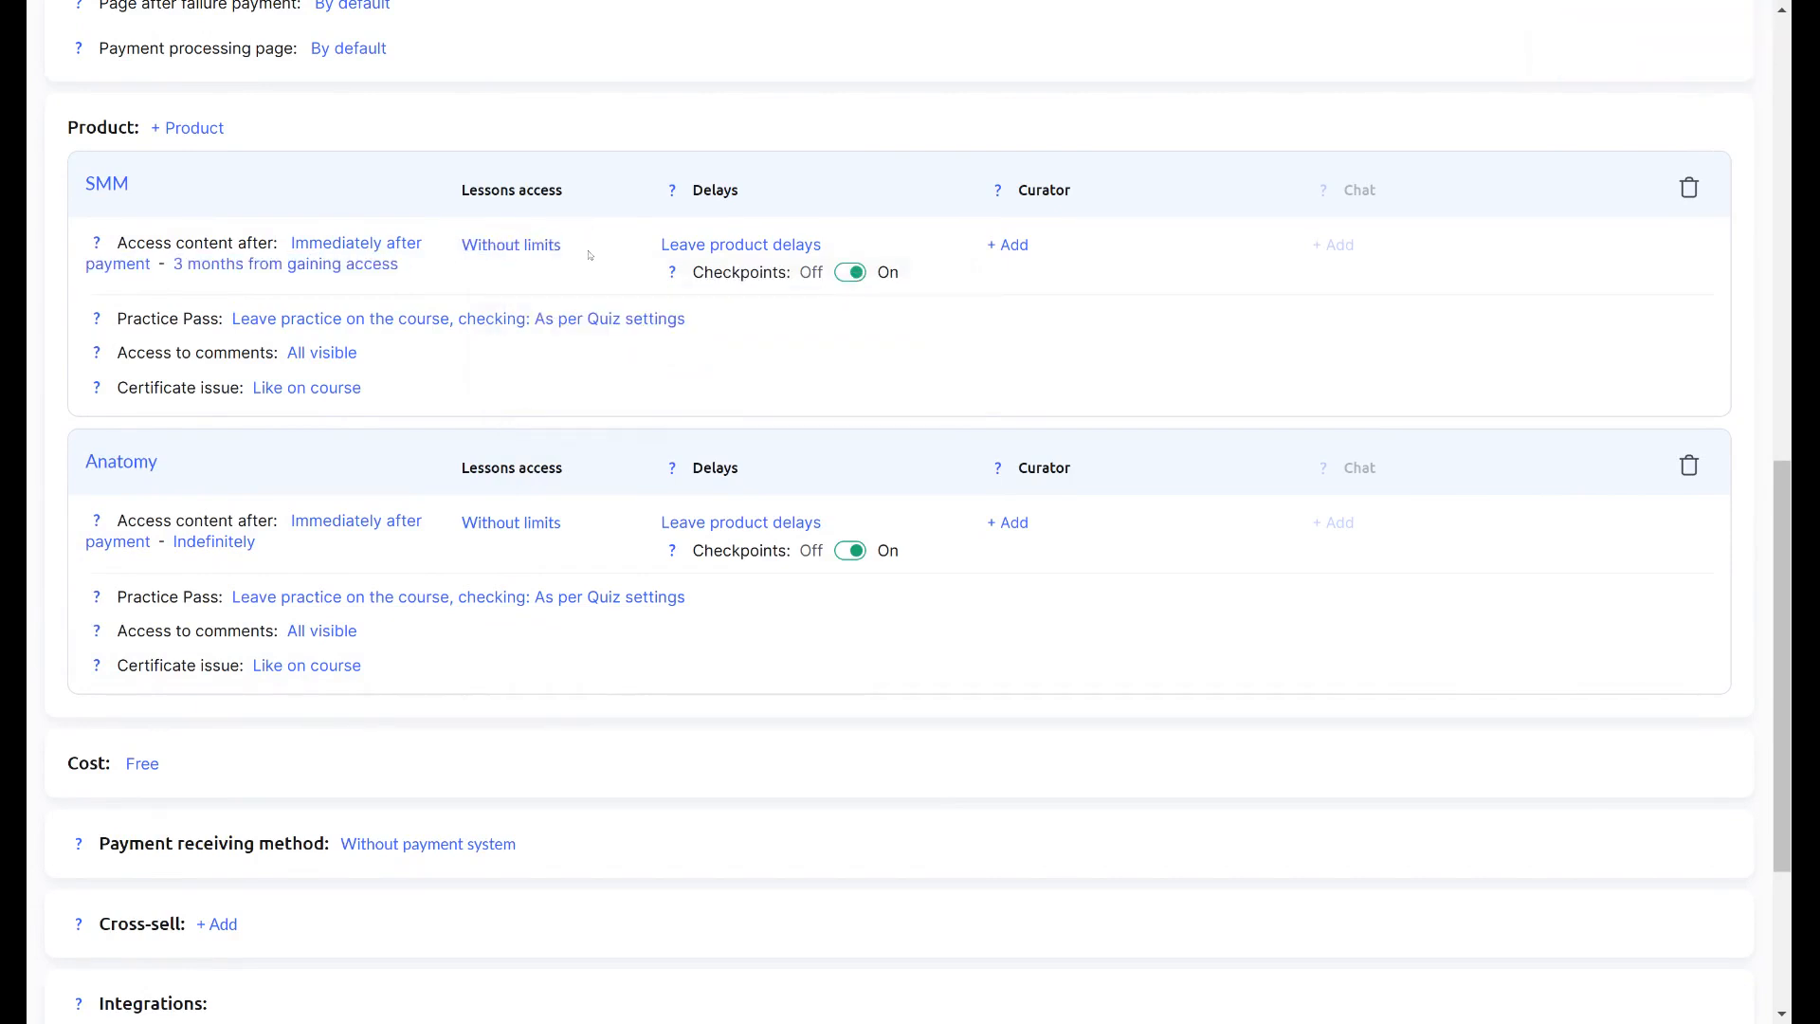
{"action": "left_click", "coordinate": [512, 246]}
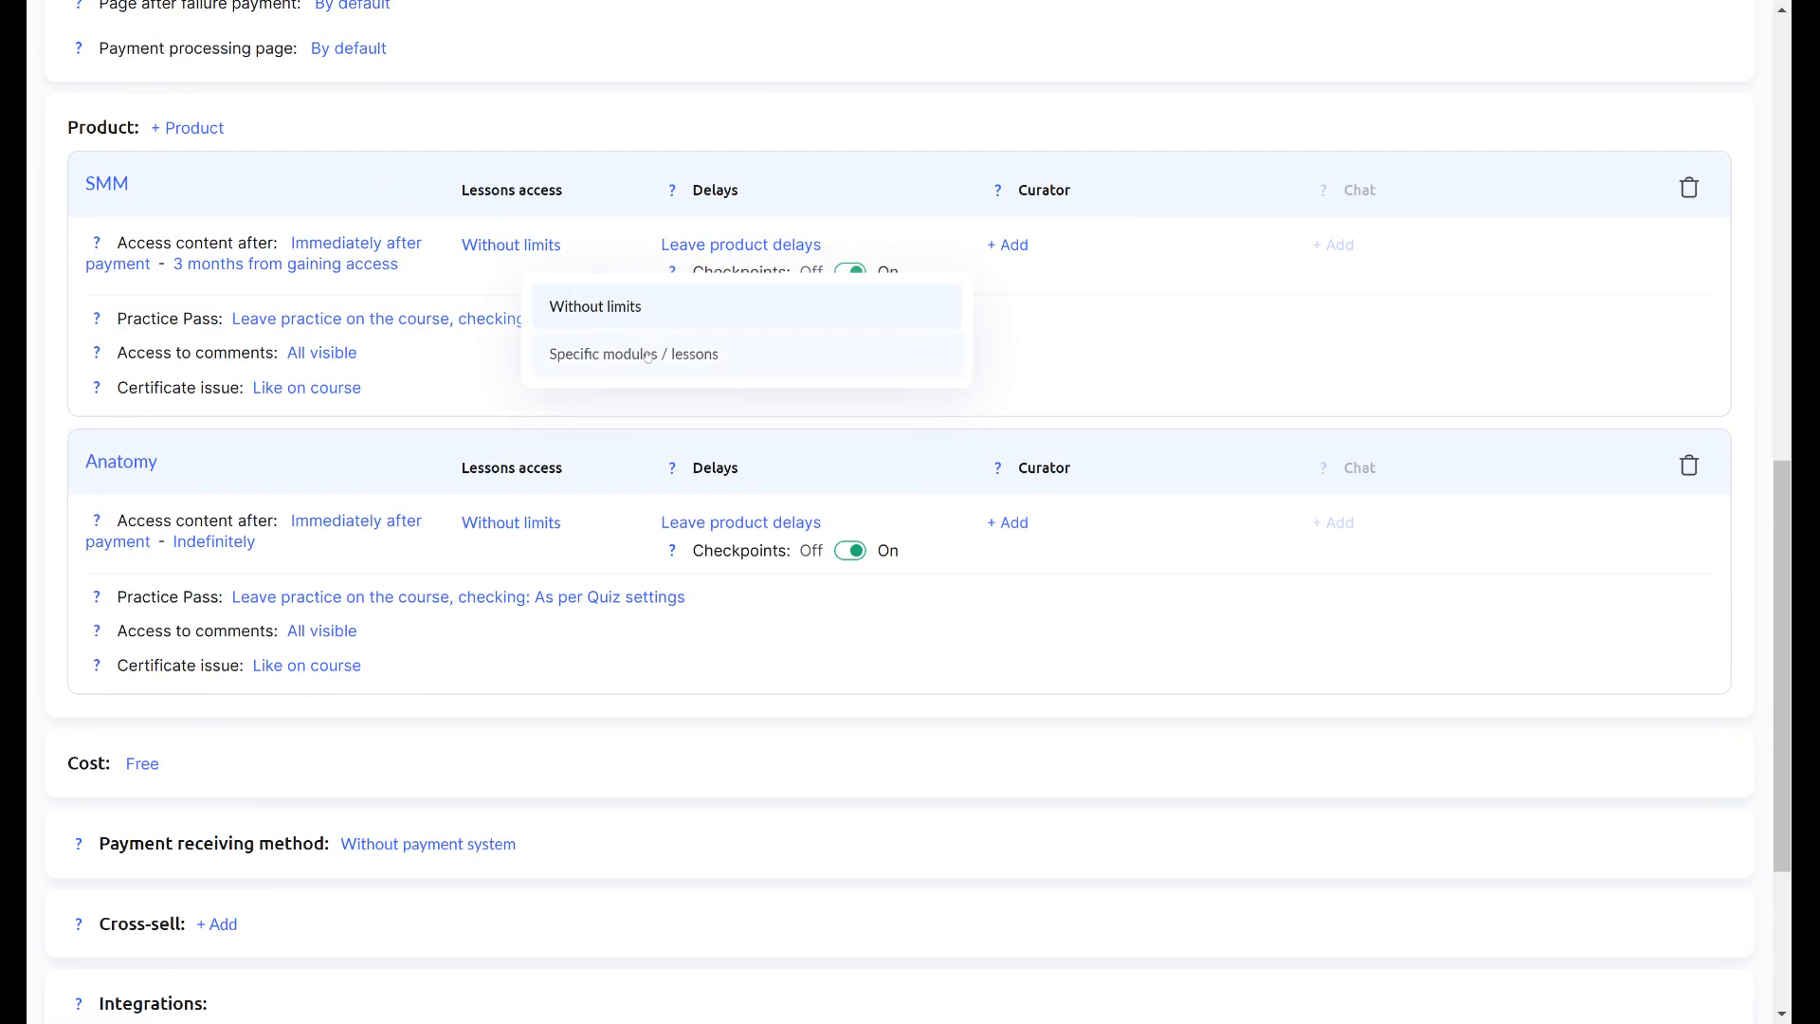
{"action": "left_click", "coordinate": [647, 355]}
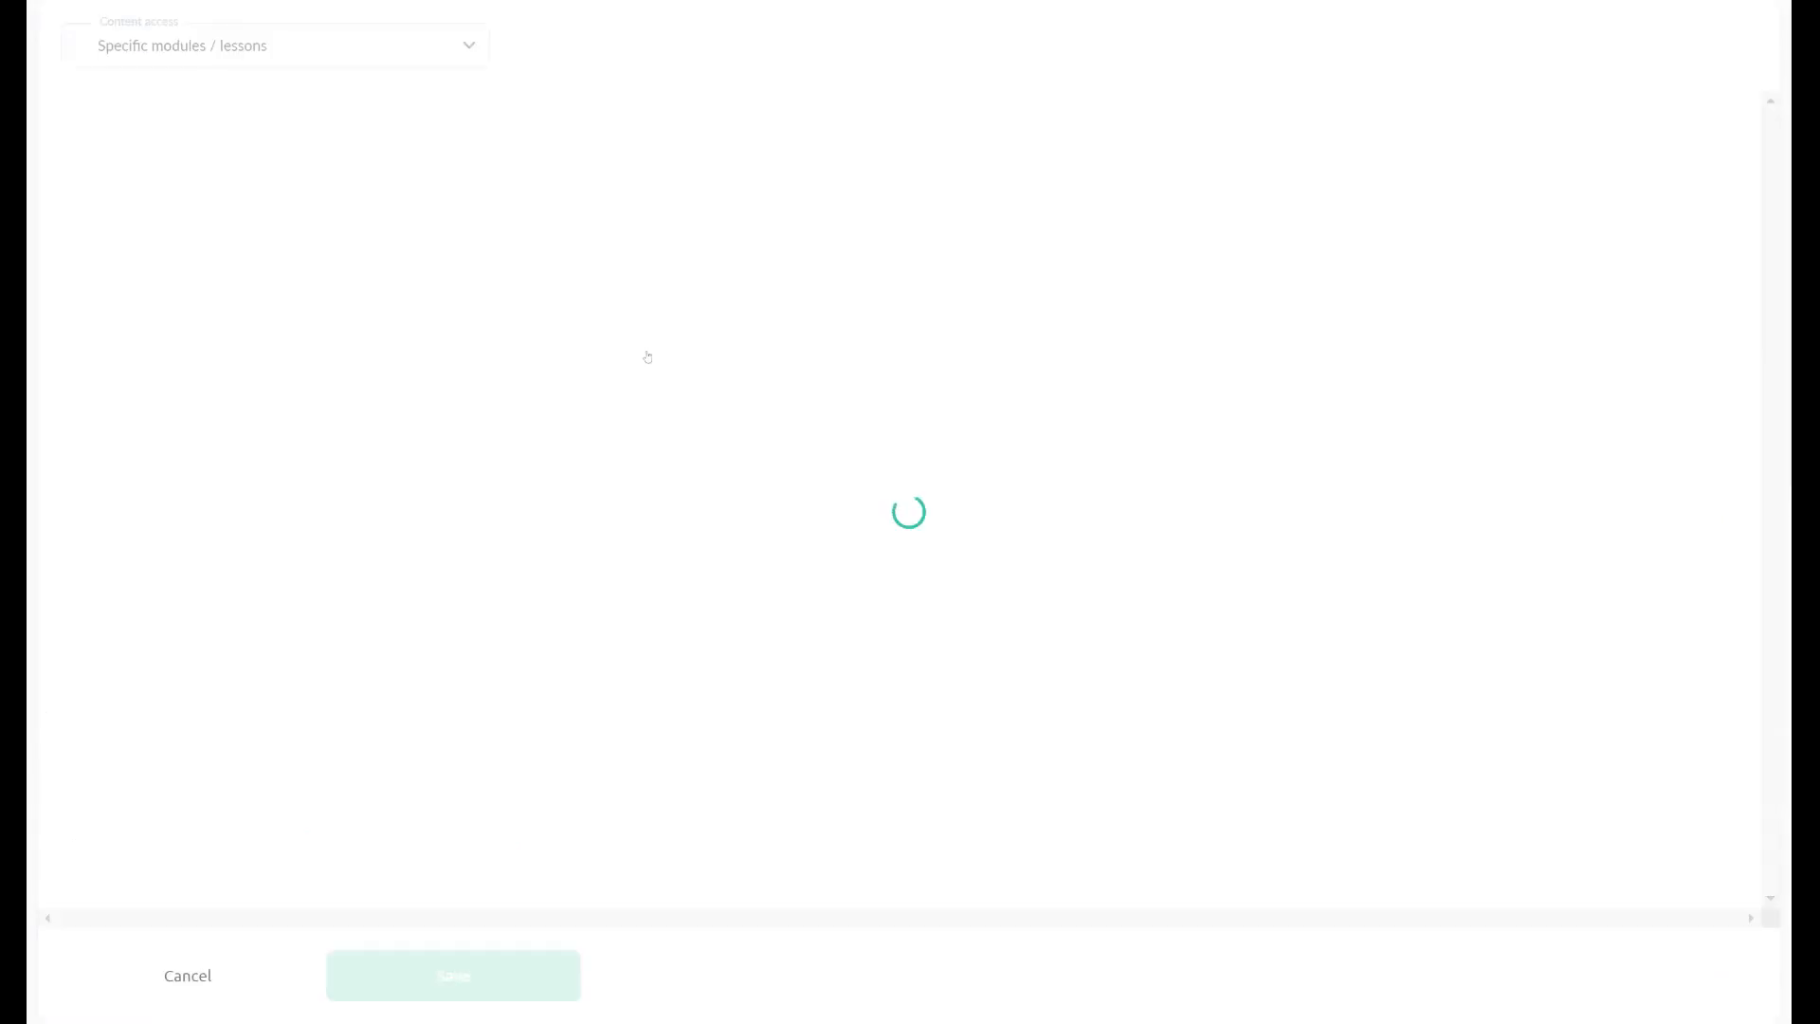
{"action": "left_click", "coordinate": [94, 478]}
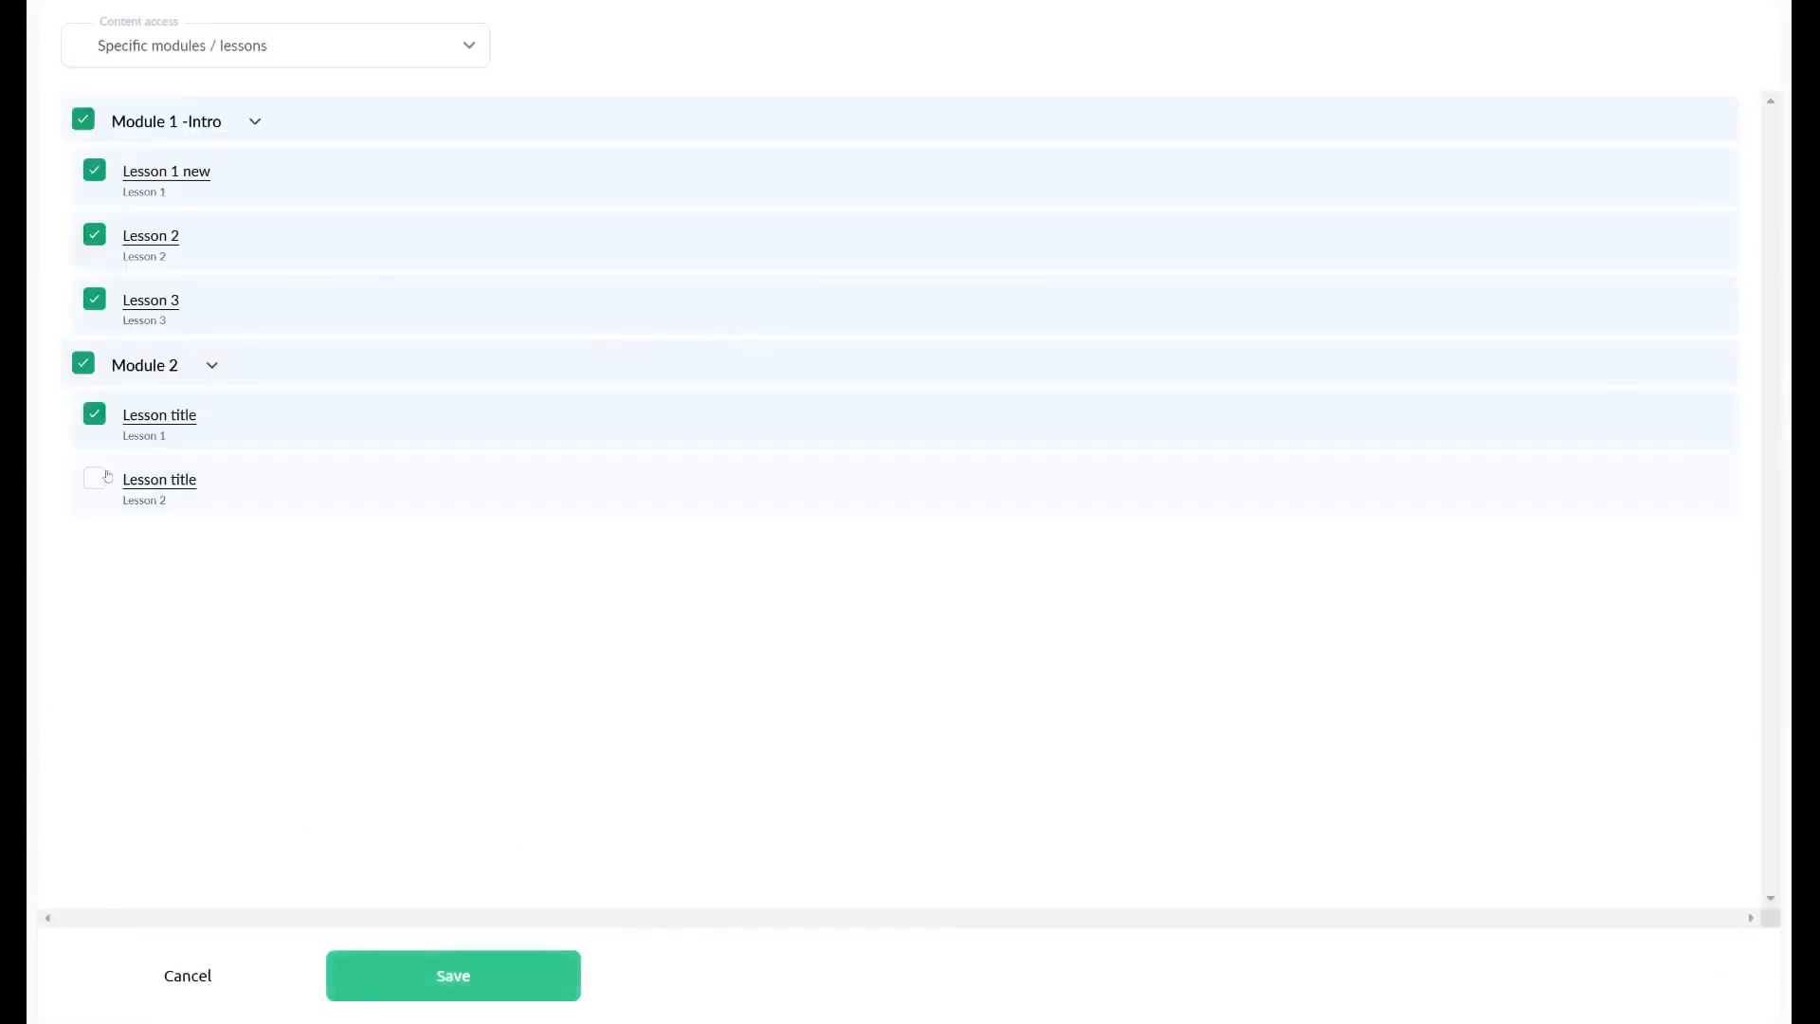
{"action": "left_click", "coordinate": [94, 298]}
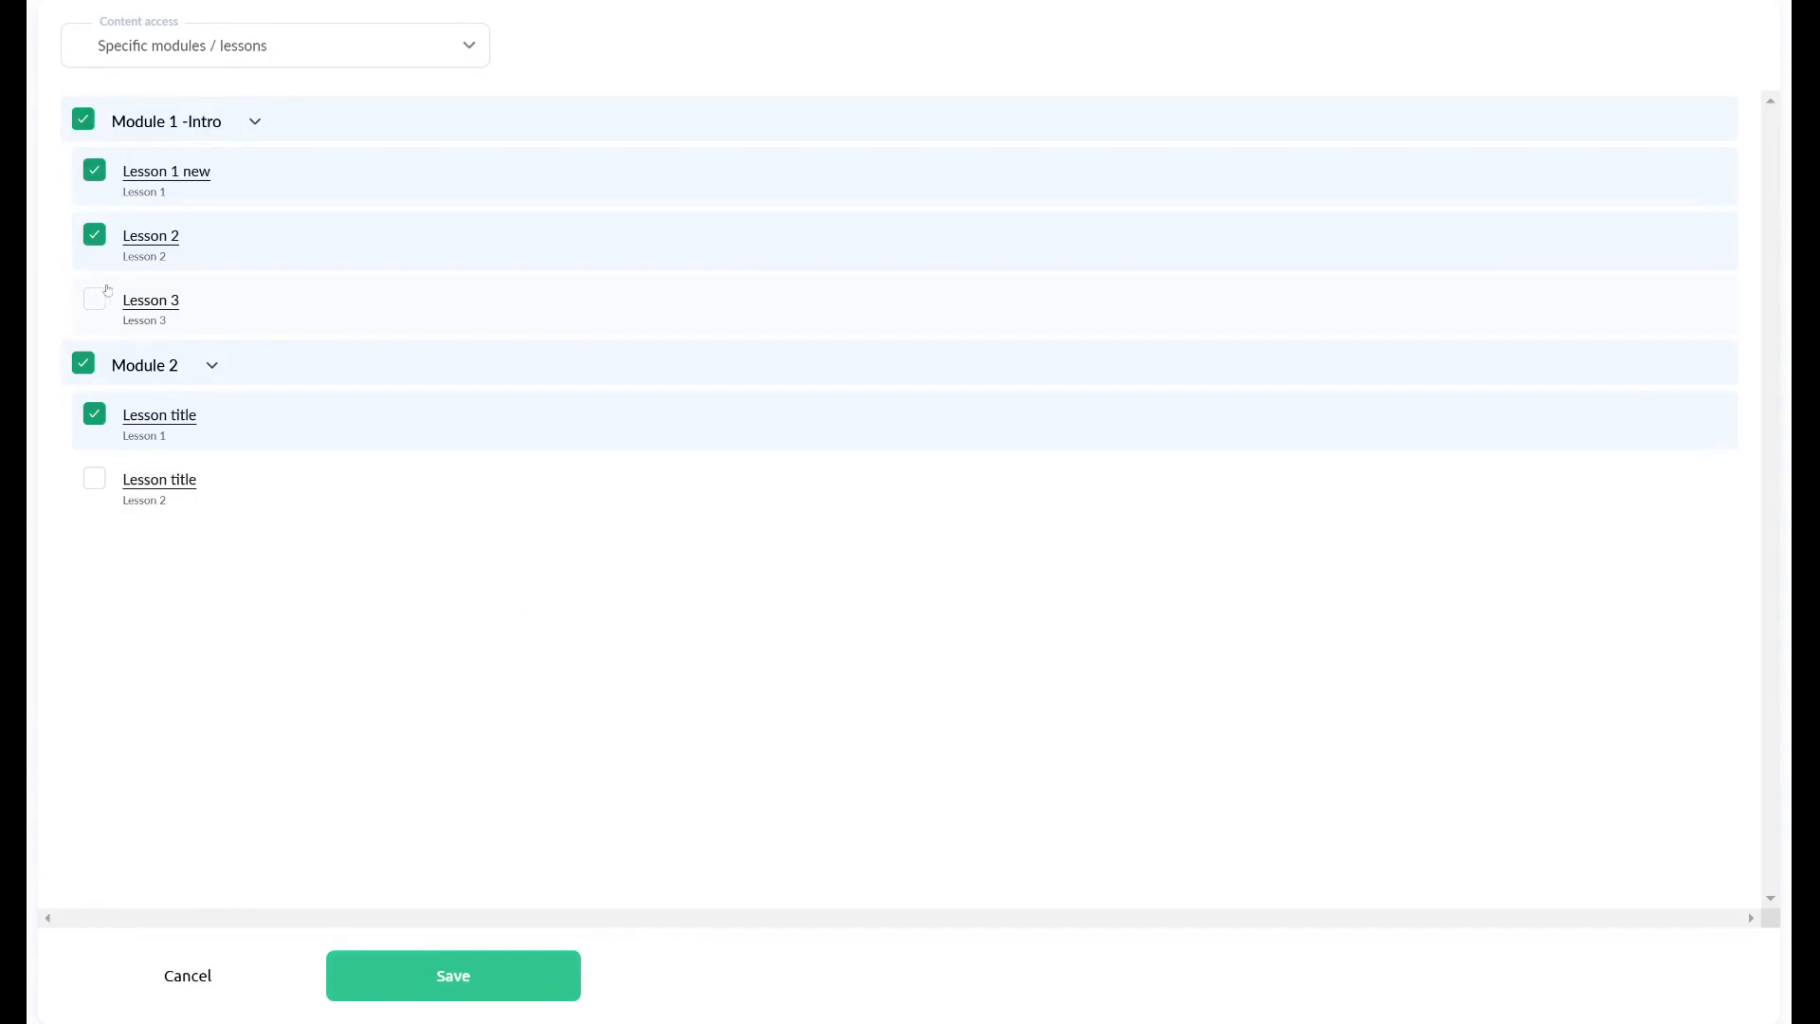
{"action": "left_click", "coordinate": [83, 364]}
{"action": "left_click", "coordinate": [95, 301]}
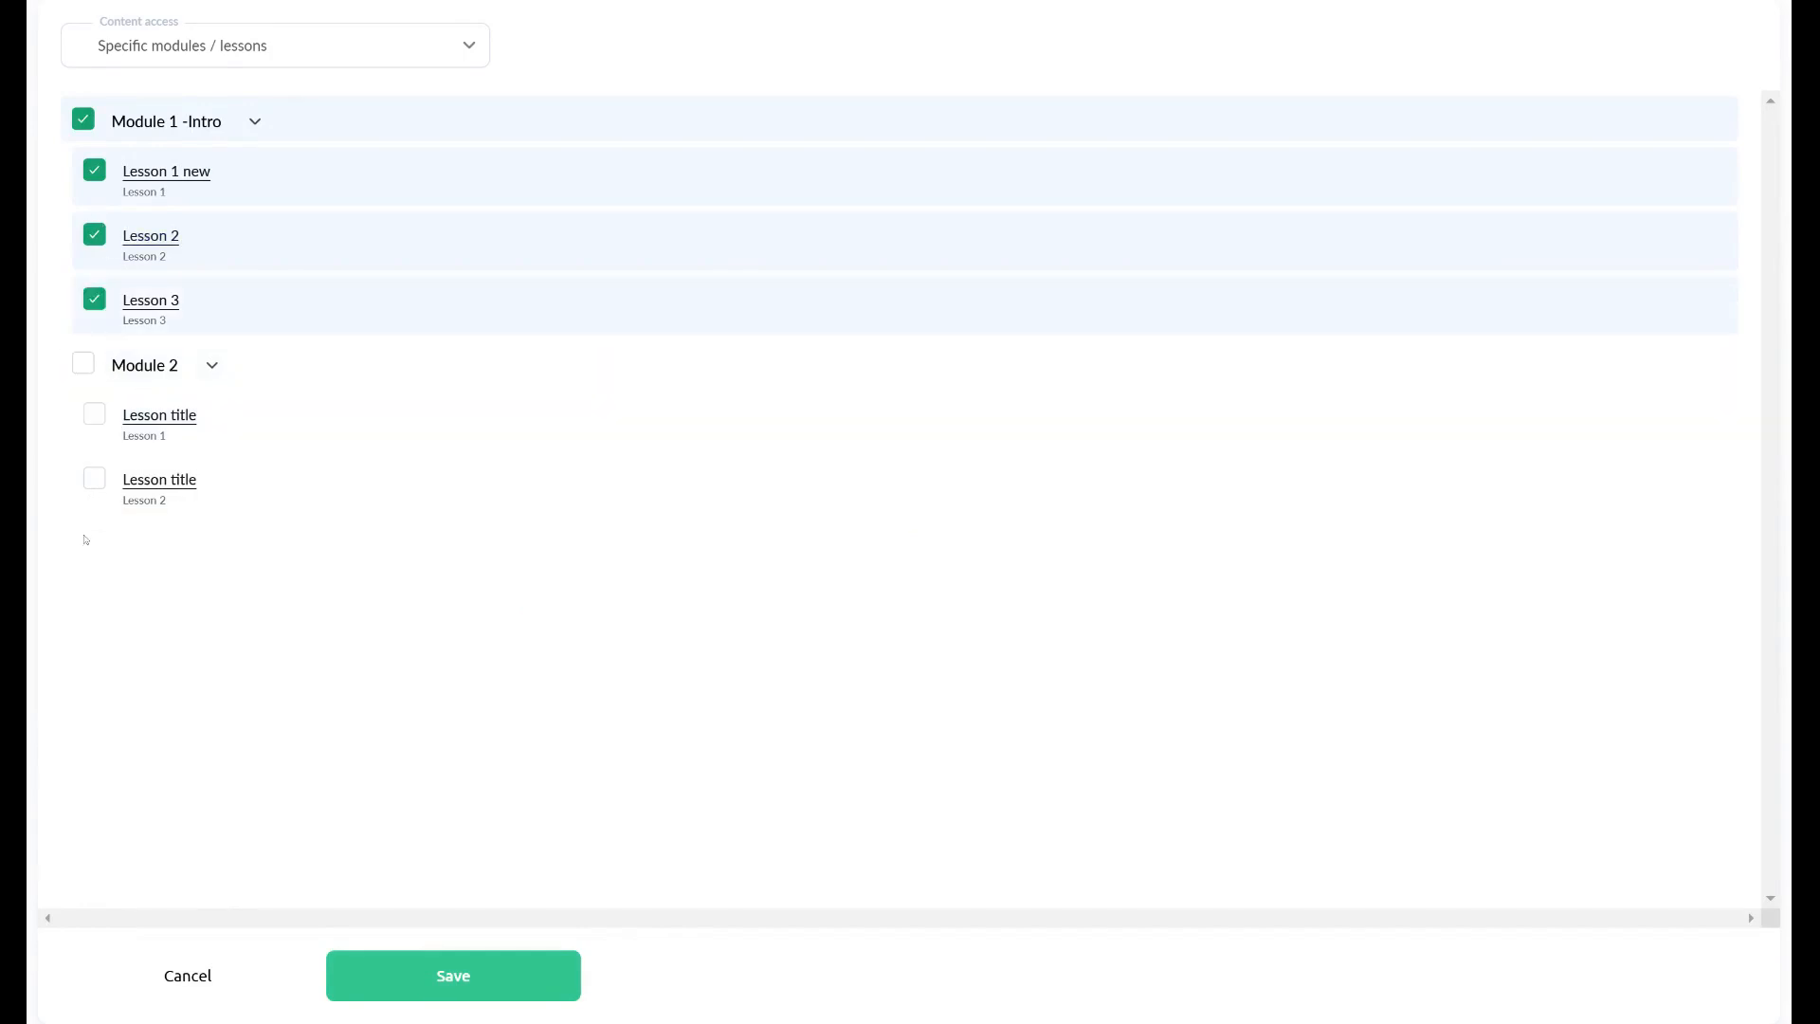
{"action": "left_click", "coordinate": [95, 478]}
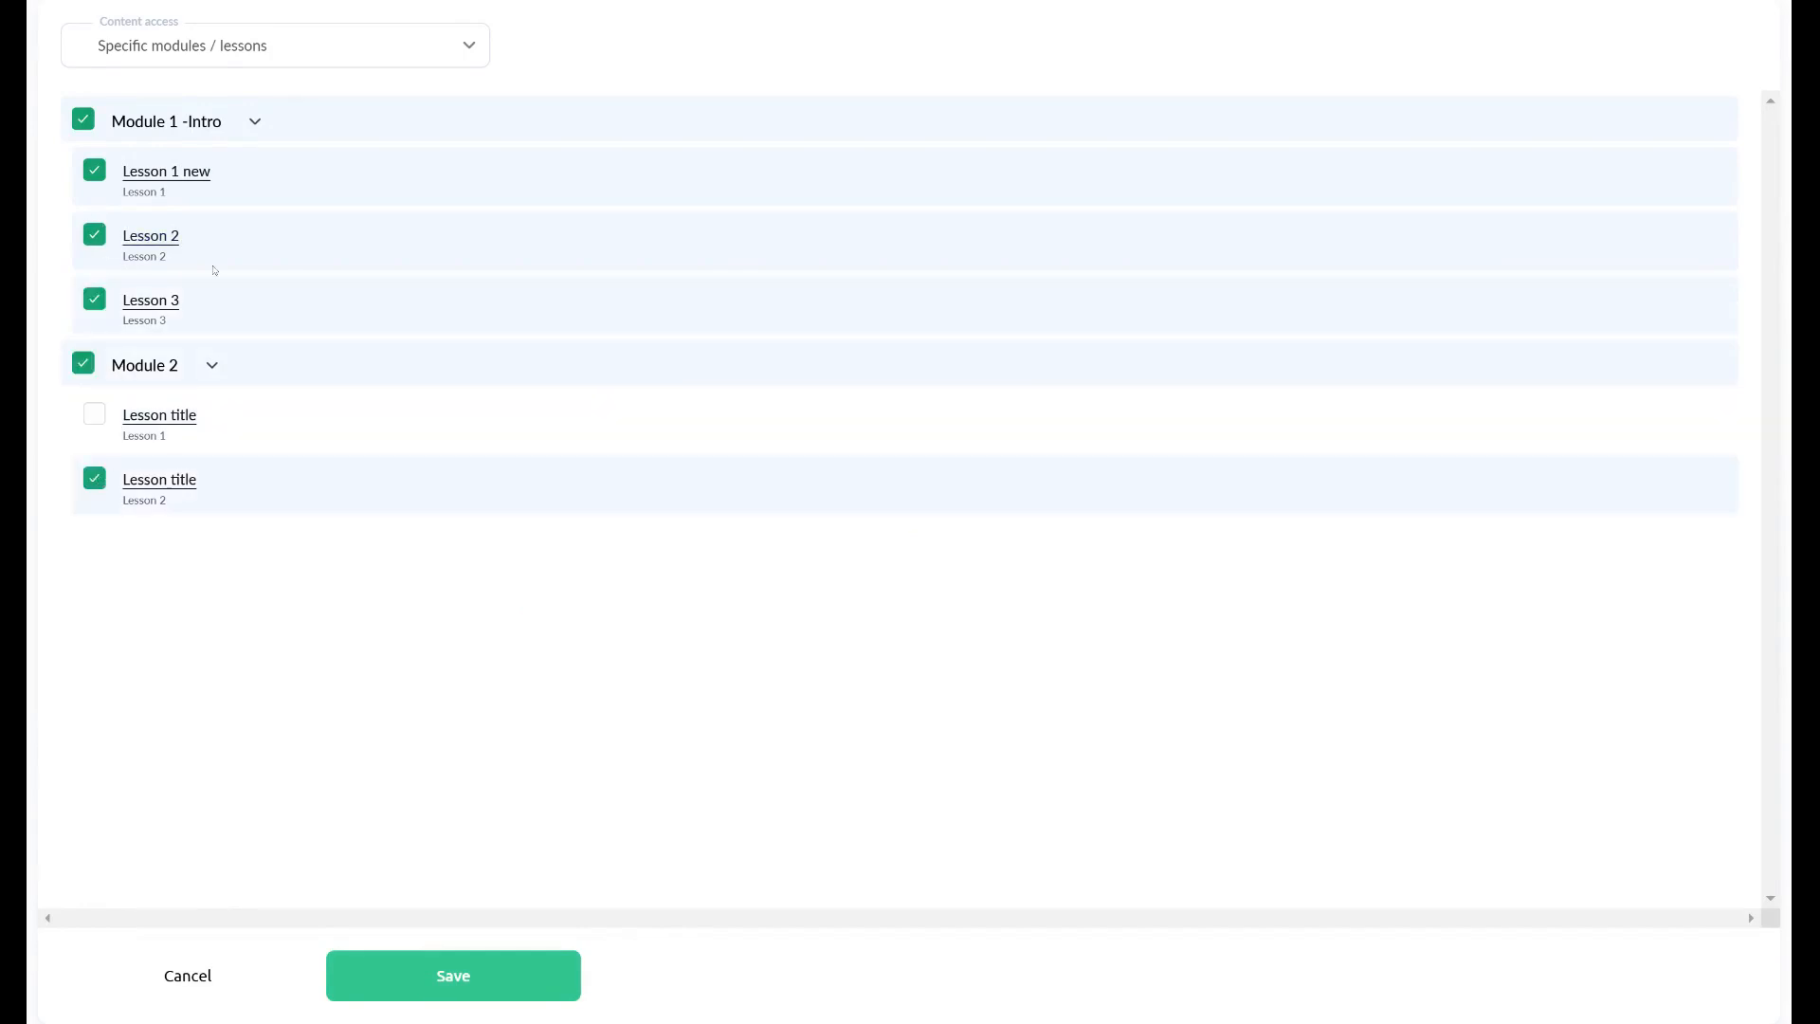
{"action": "left_click", "coordinate": [481, 957]}
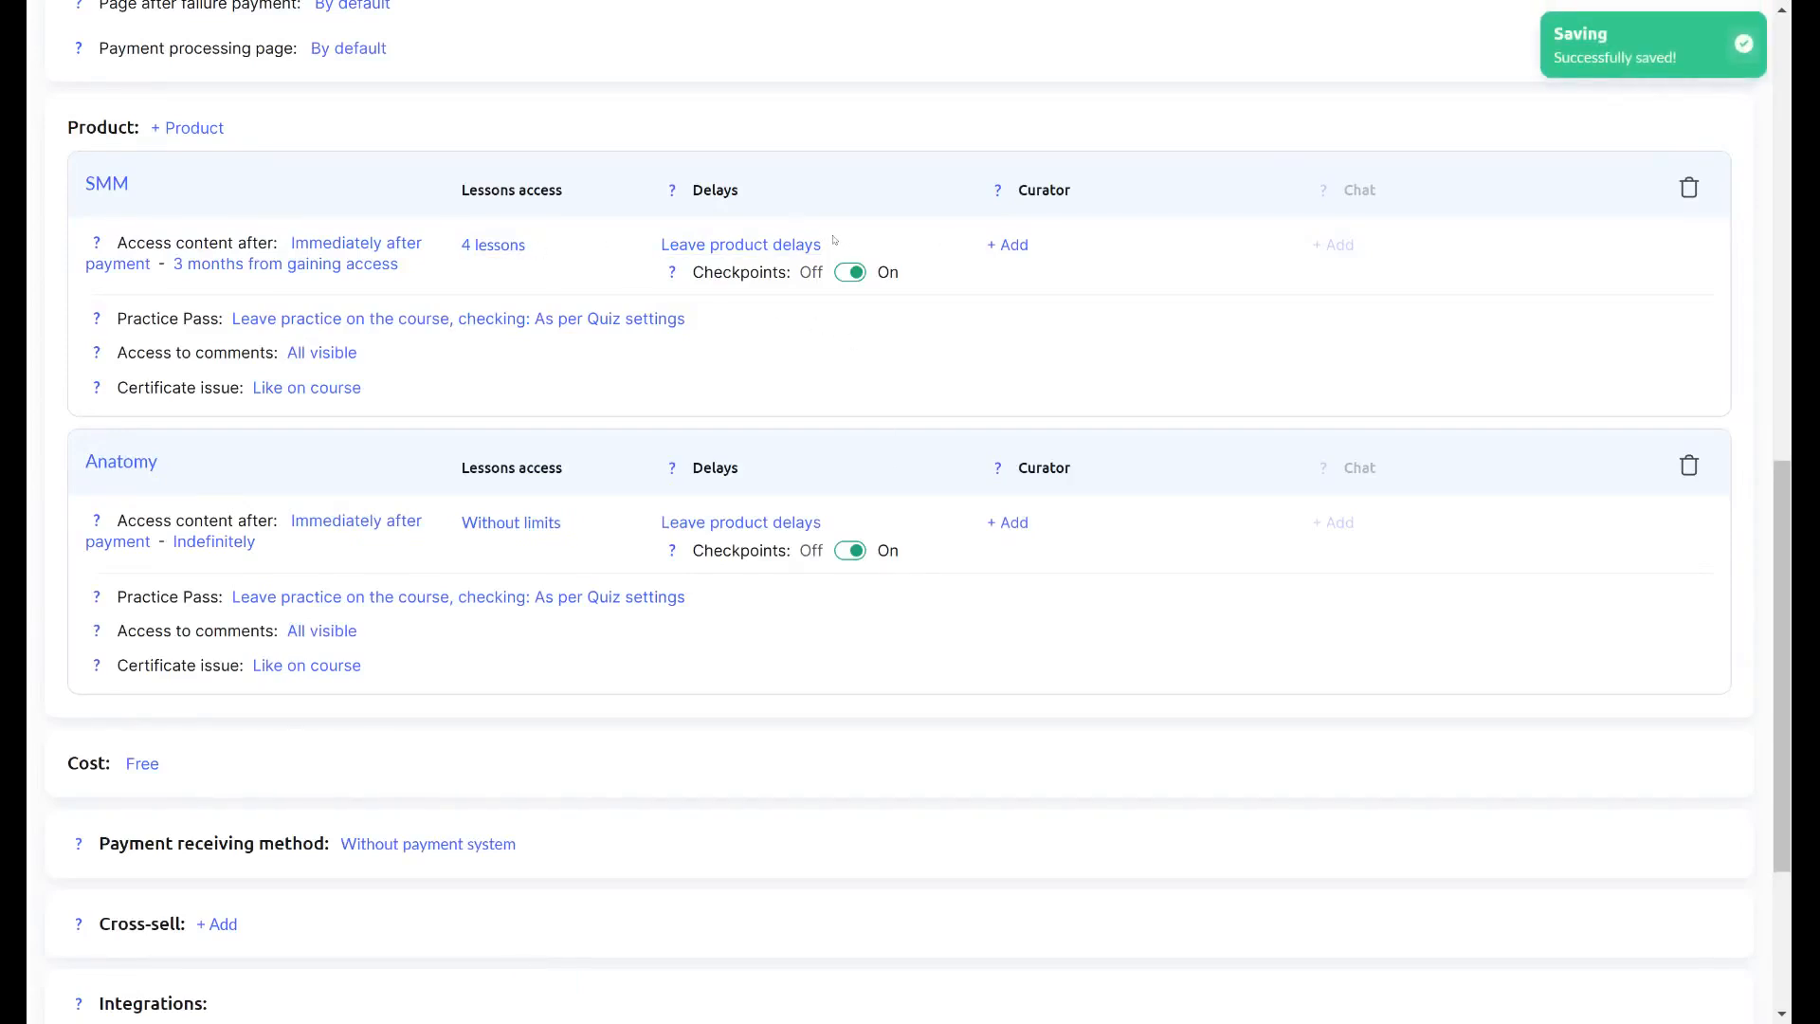
- Examine the delay options available for the SMM course
{"action": "left_click_drag", "start_coordinate": [861, 238], "coordinate": [662, 244]}
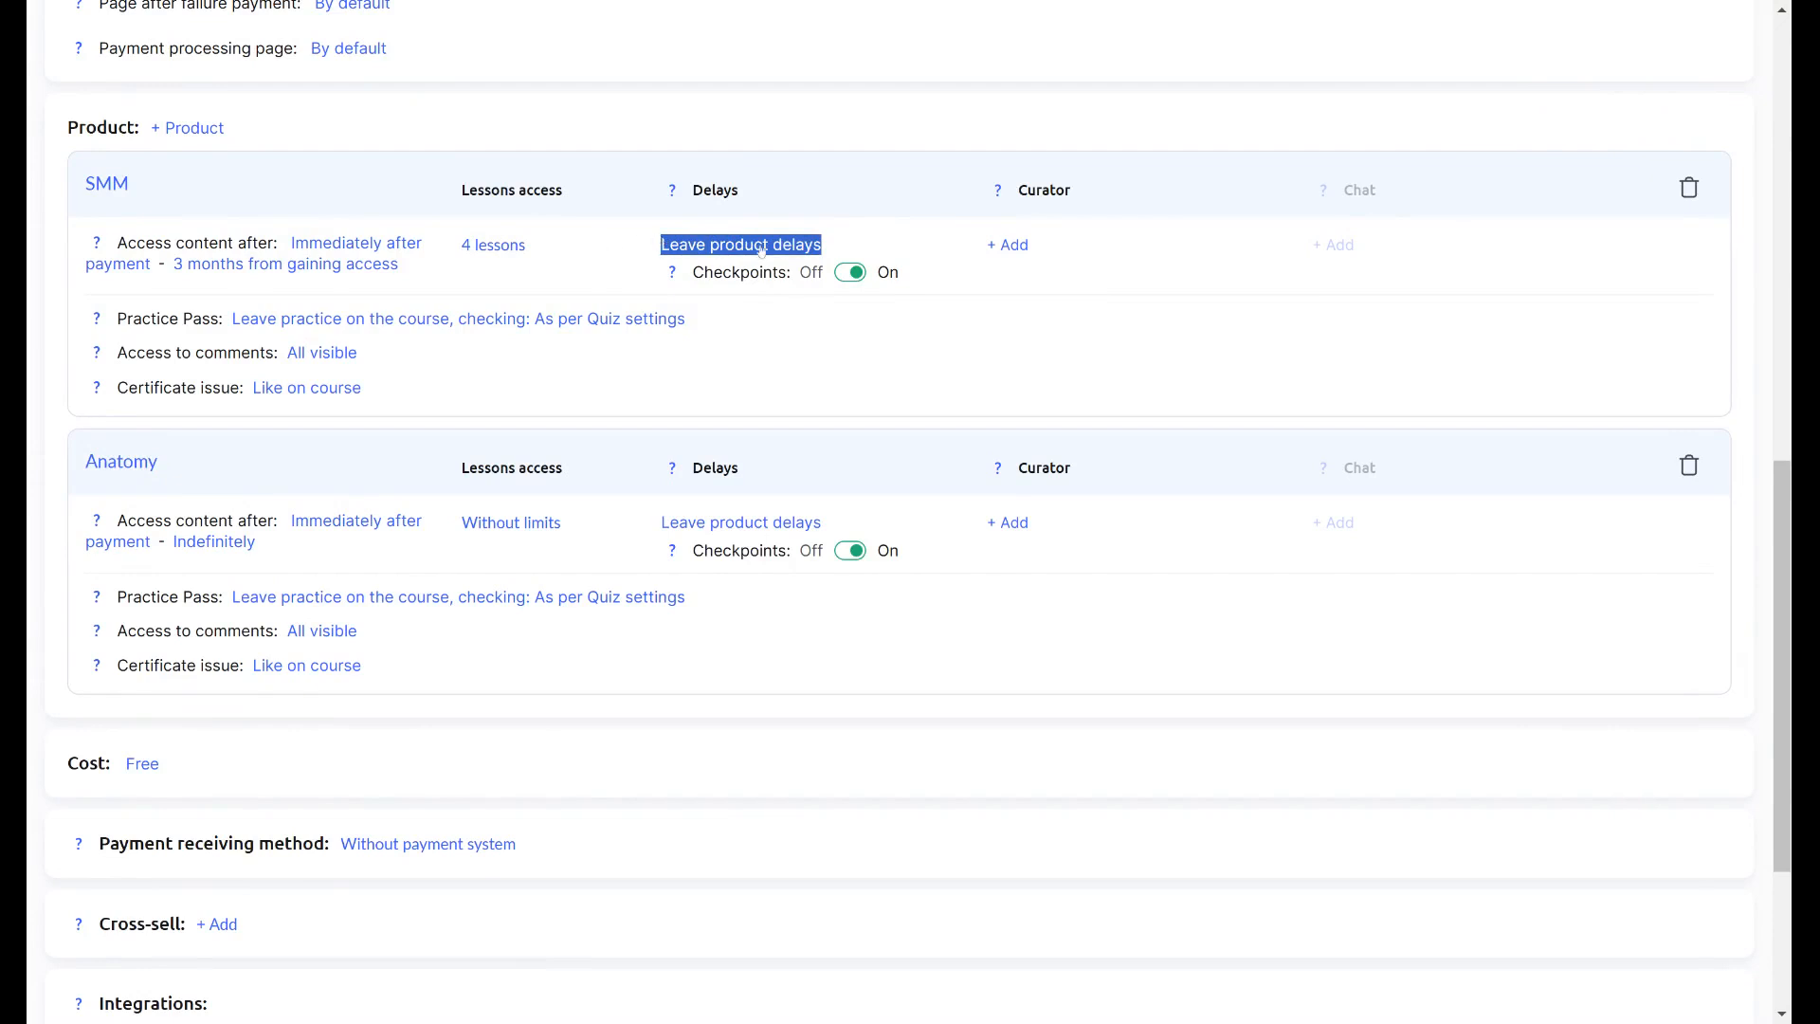
{"action": "left_click", "coordinate": [697, 244]}
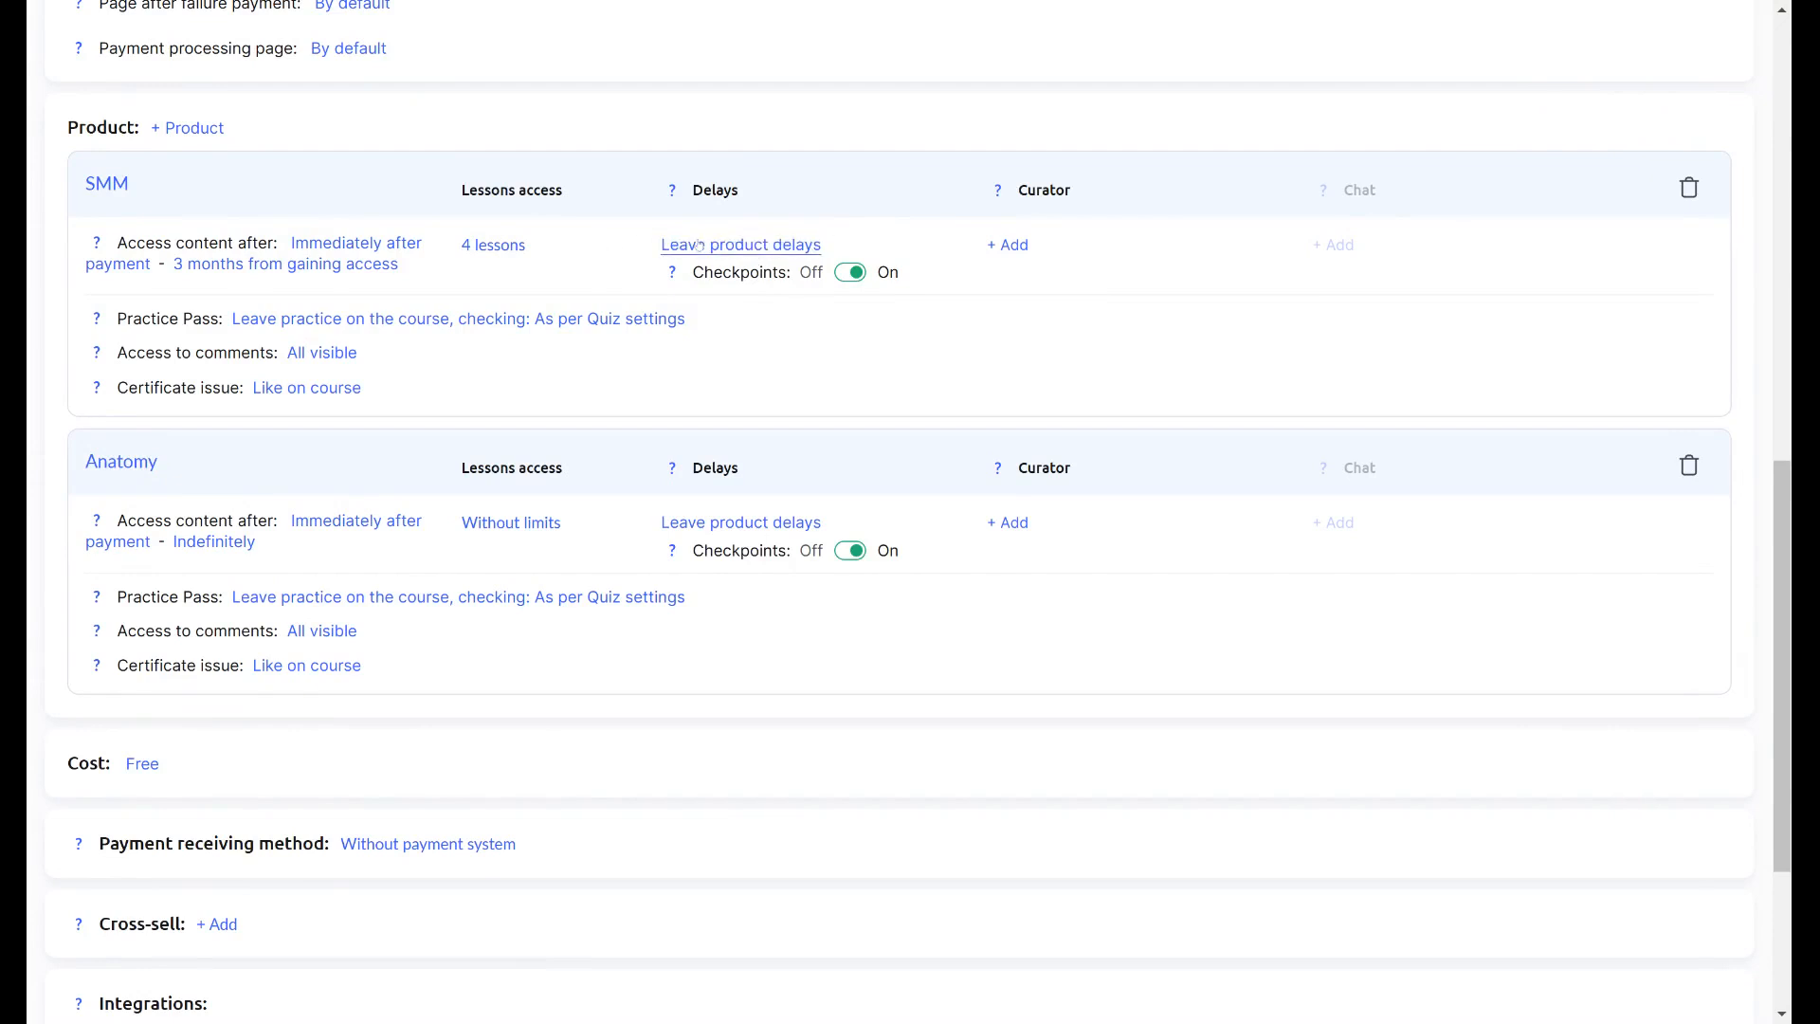
{"action": "left_click", "coordinate": [801, 248]}
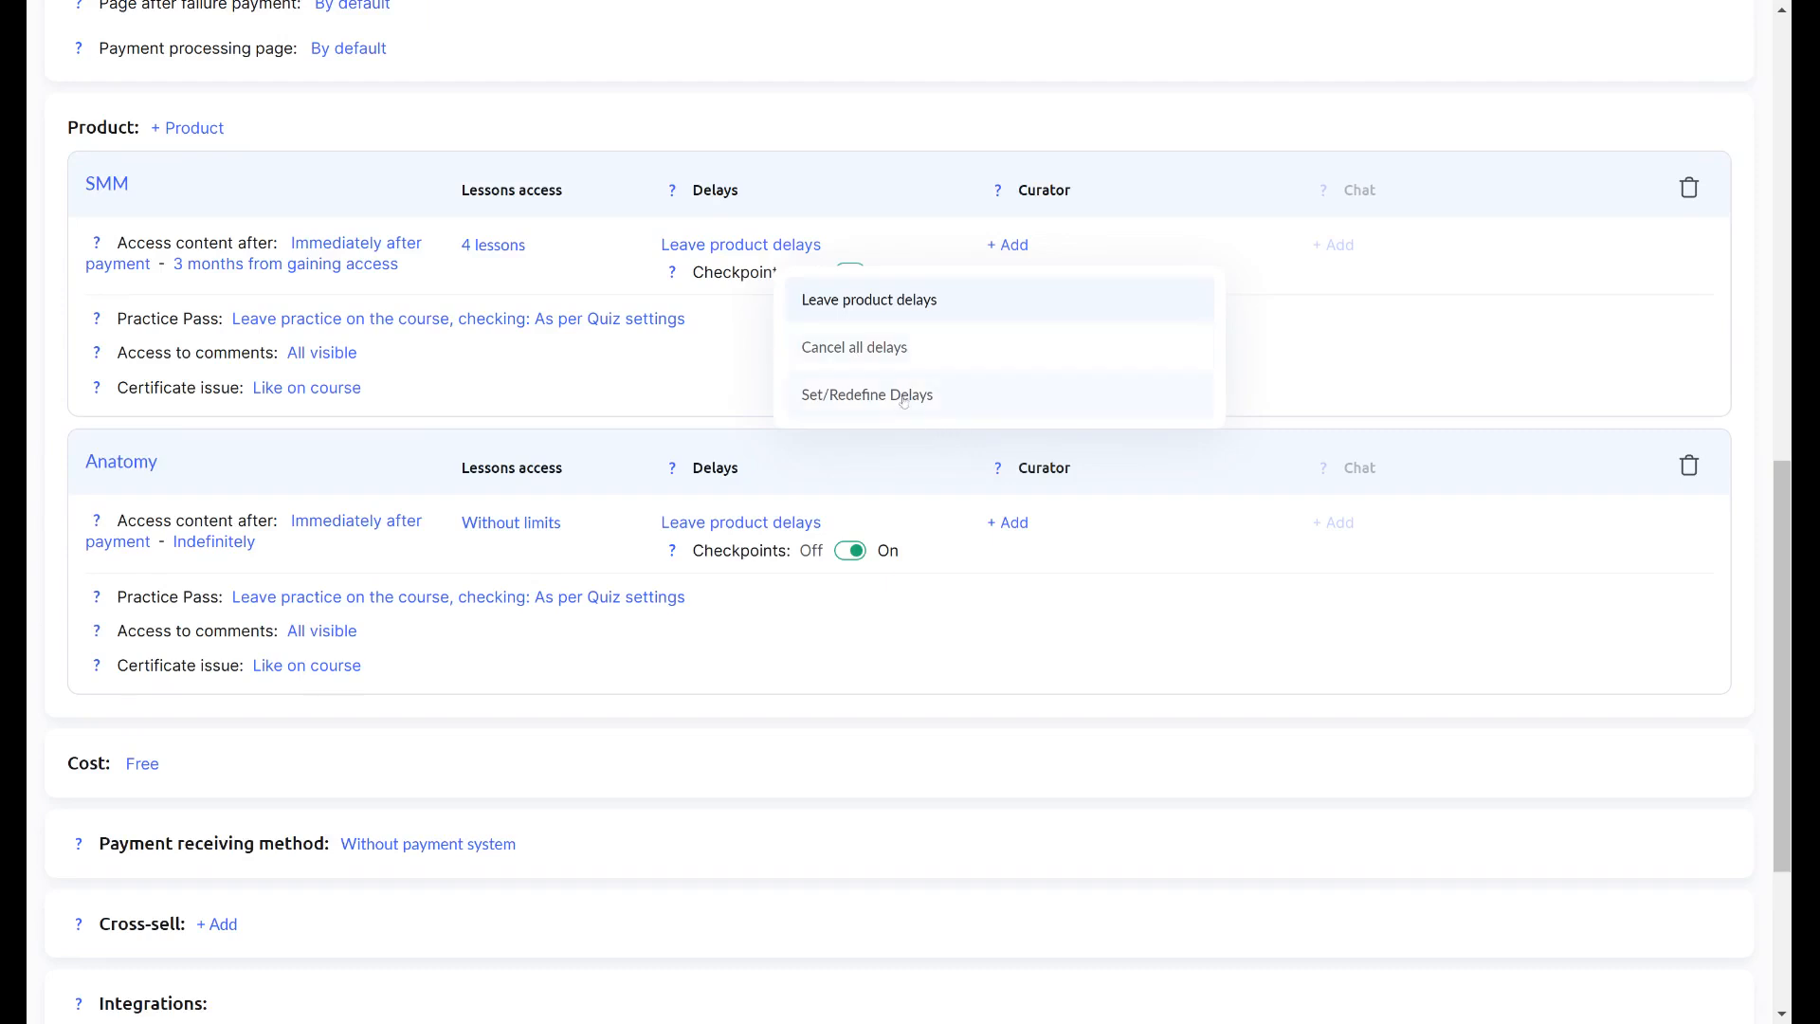
{"action": "left_click", "coordinate": [712, 376]}
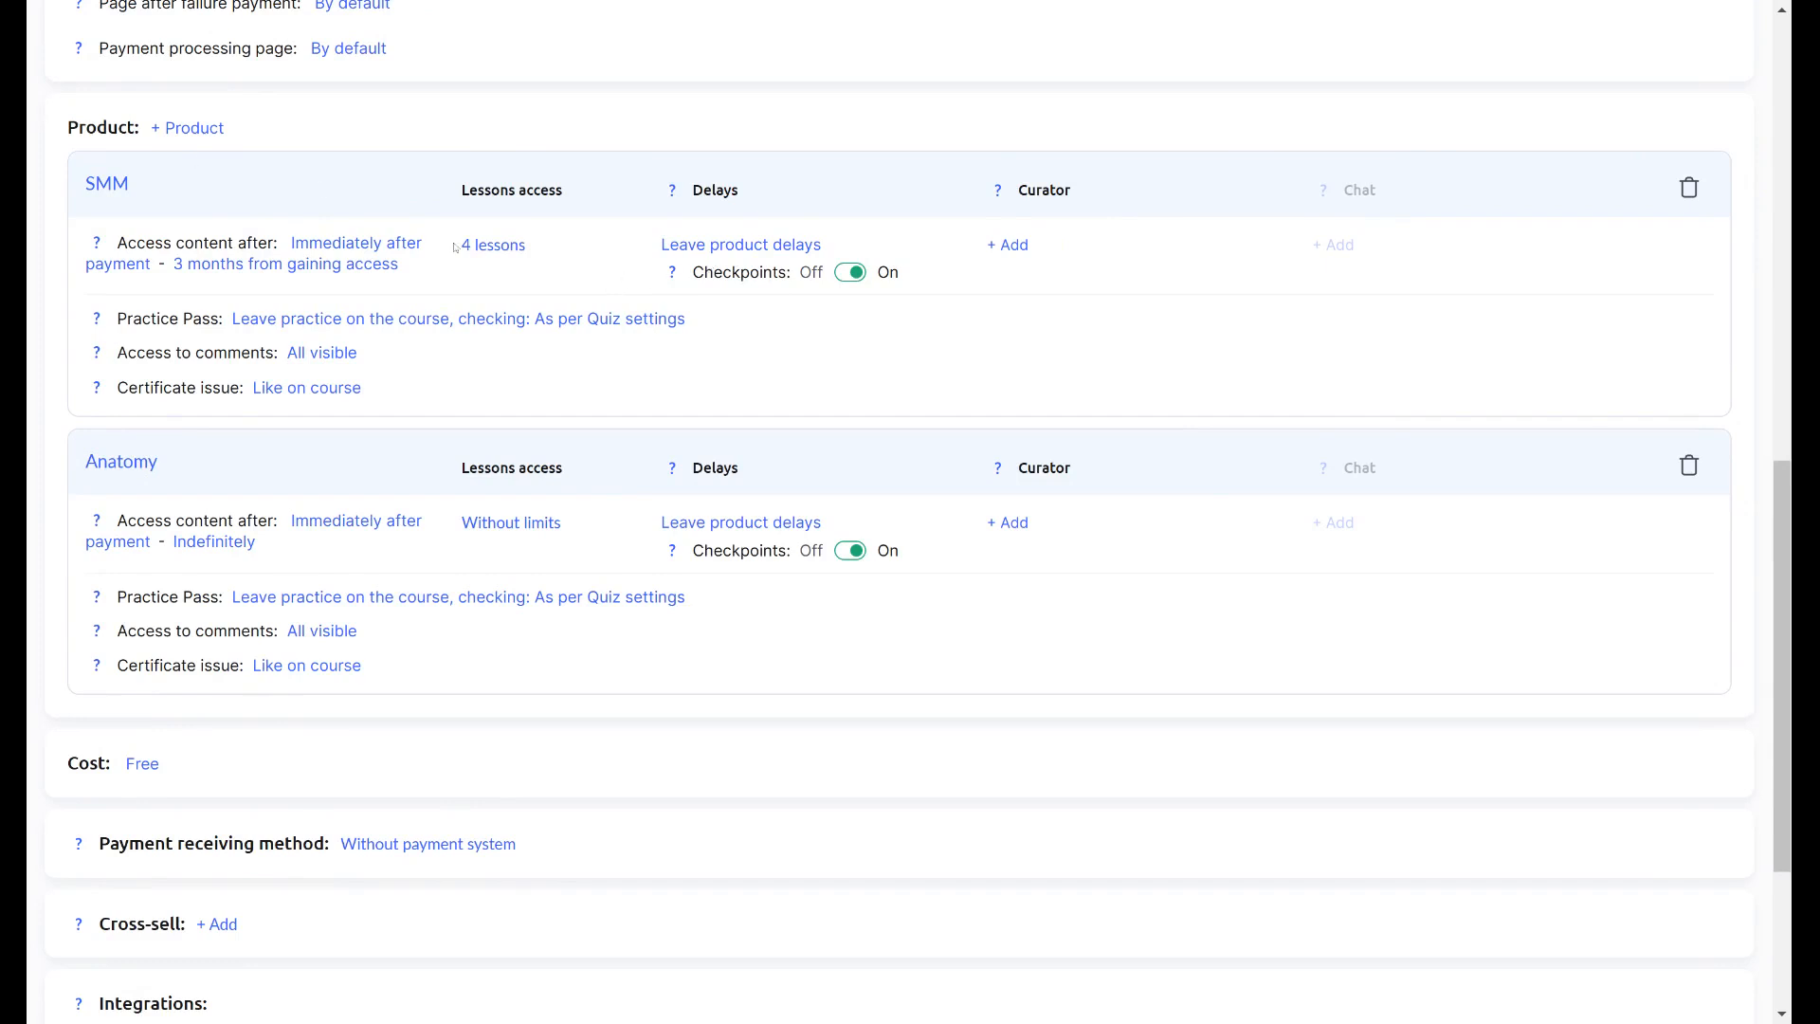
- Set the SMM course's lessons access back to Without limits
{"action": "left_click", "coordinate": [493, 246]}
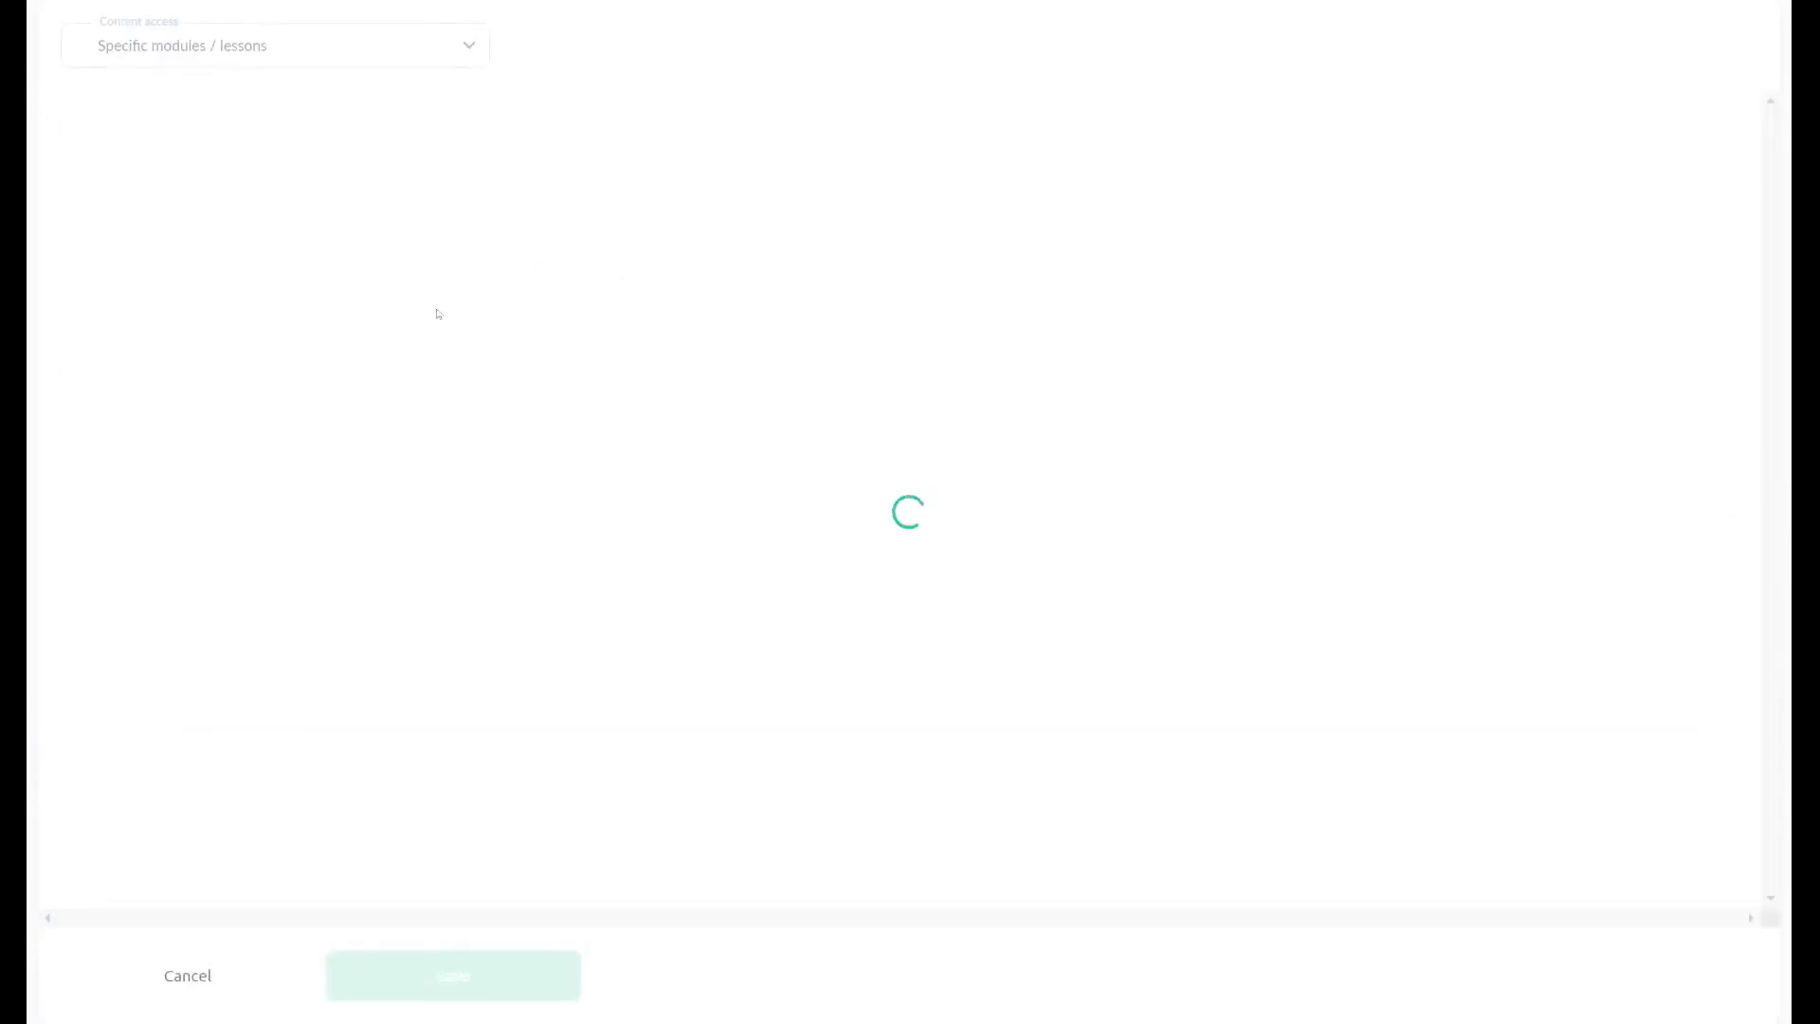
{"action": "left_click", "coordinate": [155, 57]}
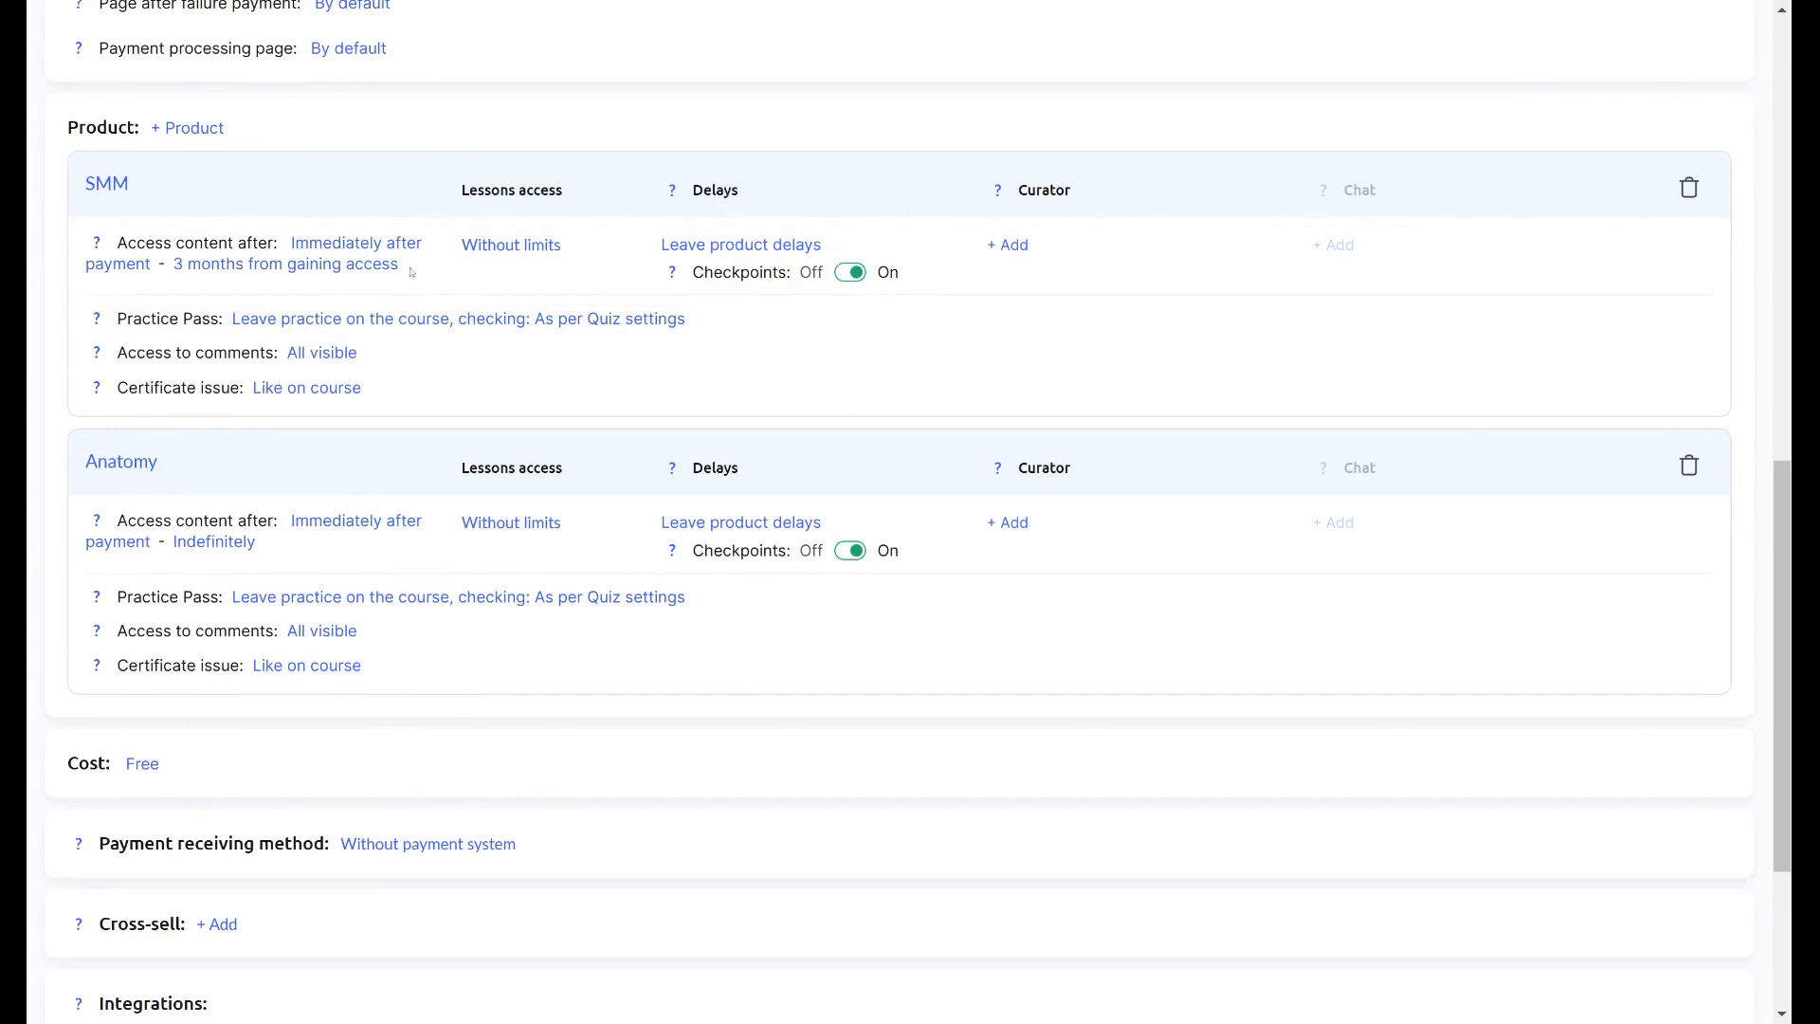
{"action": "left_click_drag", "start_coordinate": [399, 265], "coordinate": [185, 285]}
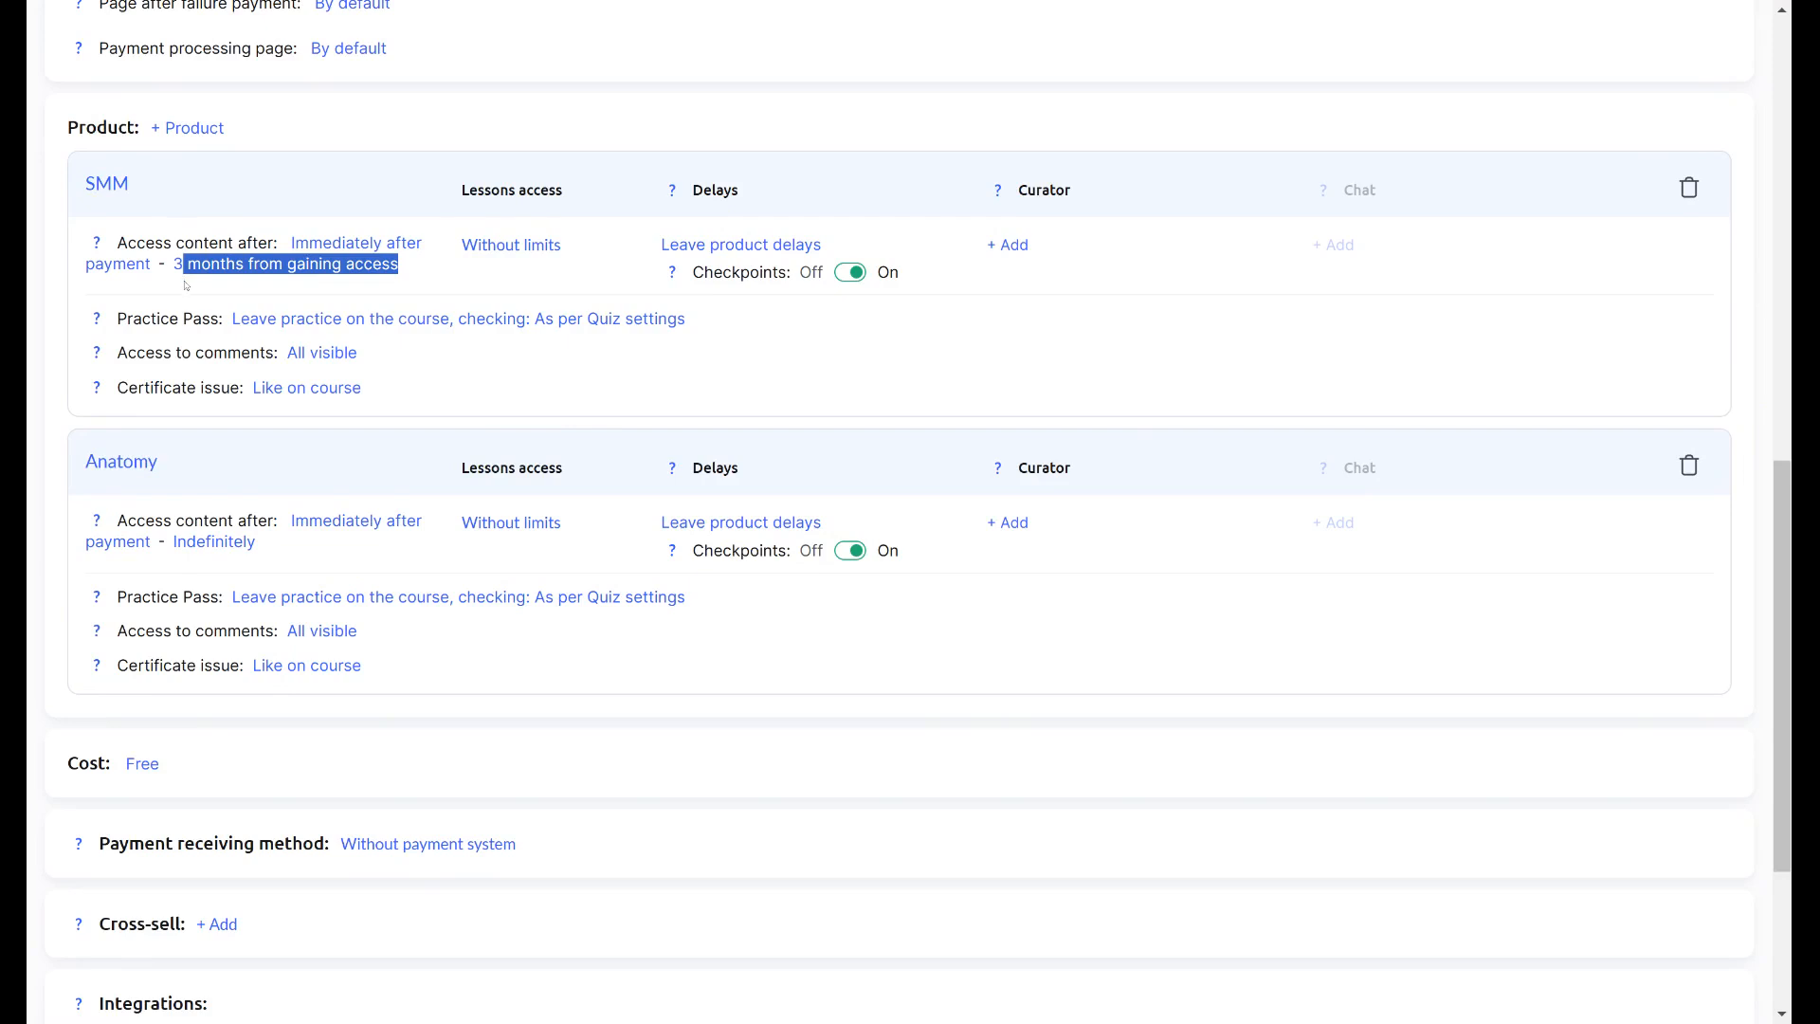
{"action": "left_click", "coordinate": [722, 372]}
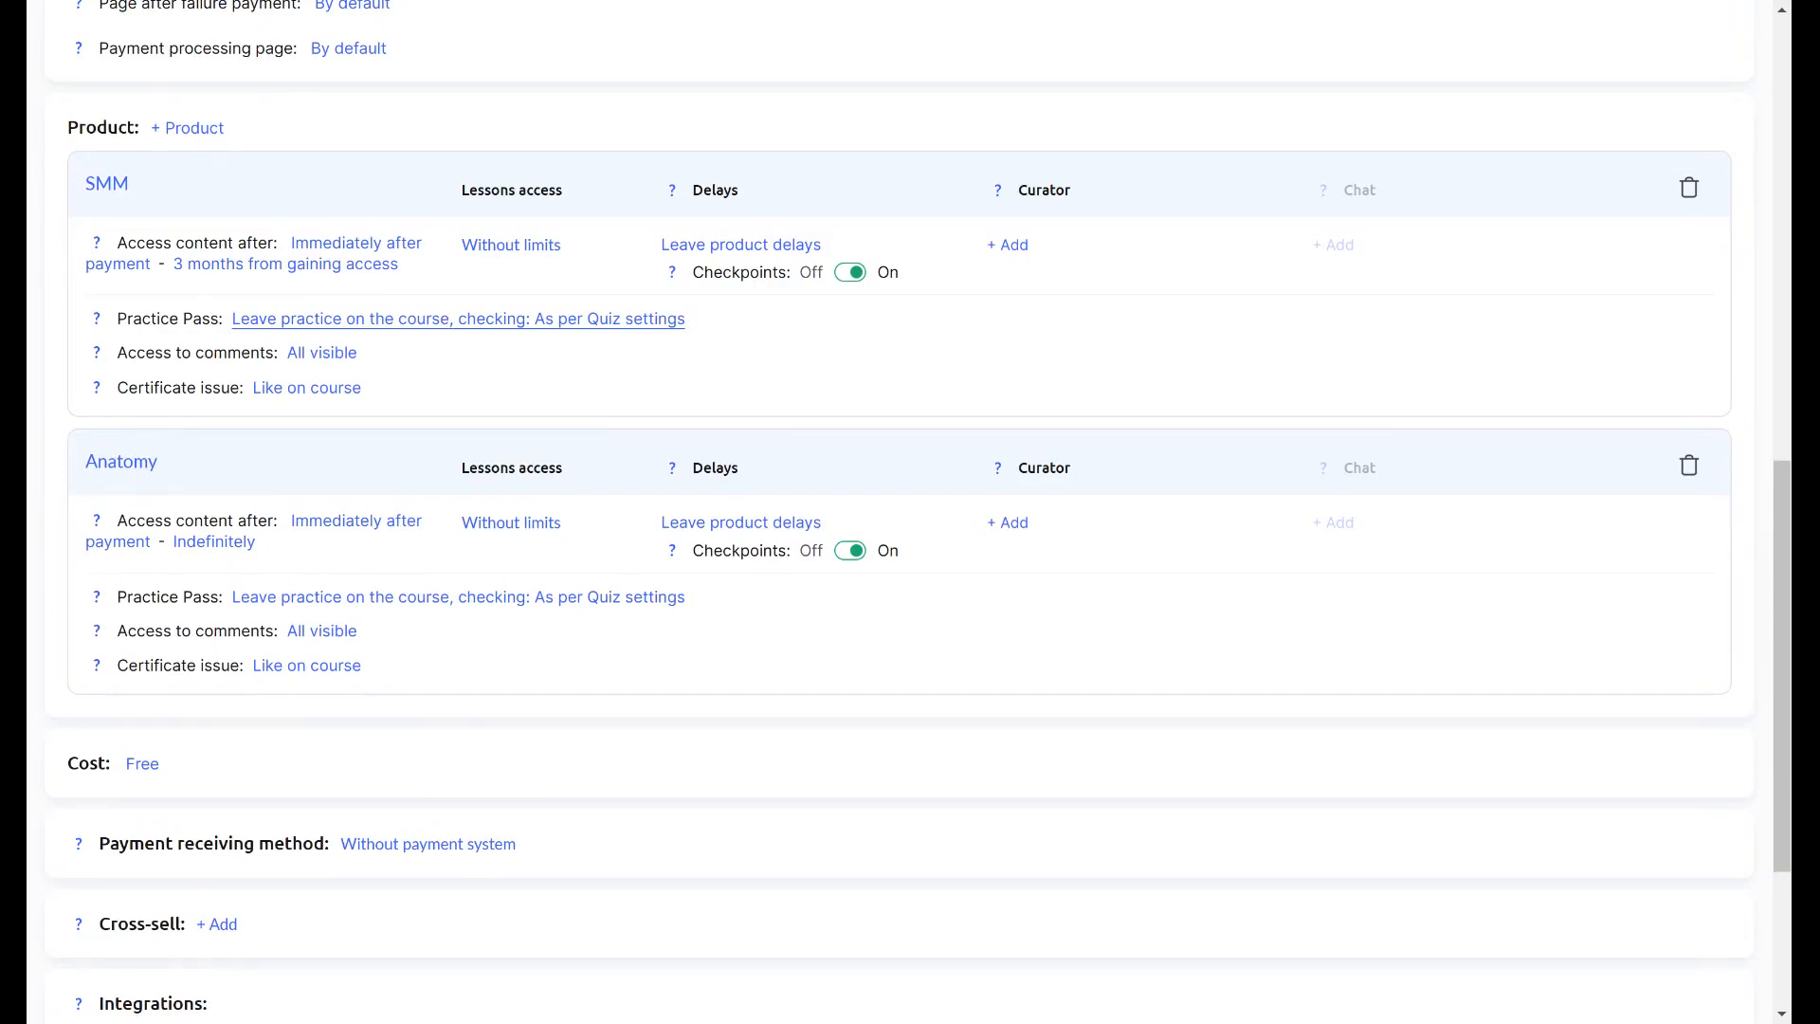
- Examine the SMM course's practice pass options, including the practice check choices and Set/Redefine practice, without saving changes
{"action": "left_click", "coordinate": [613, 319]}
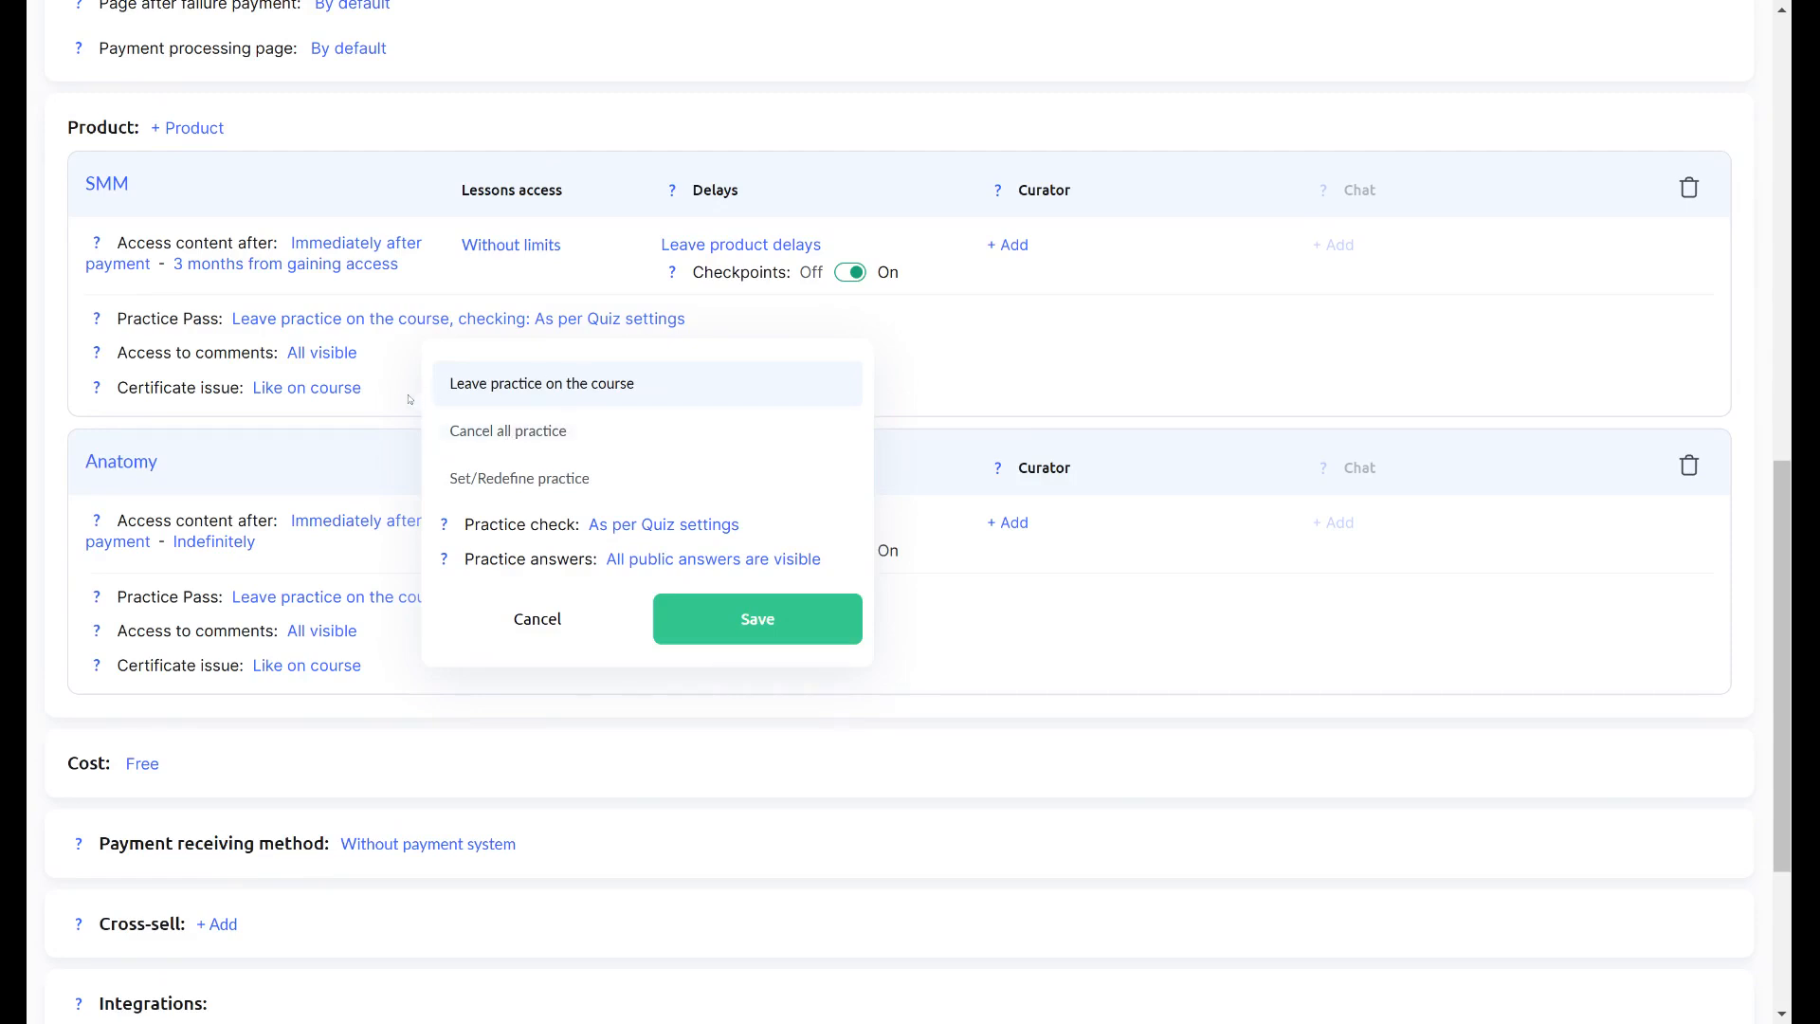
{"action": "left_click", "coordinate": [699, 526]}
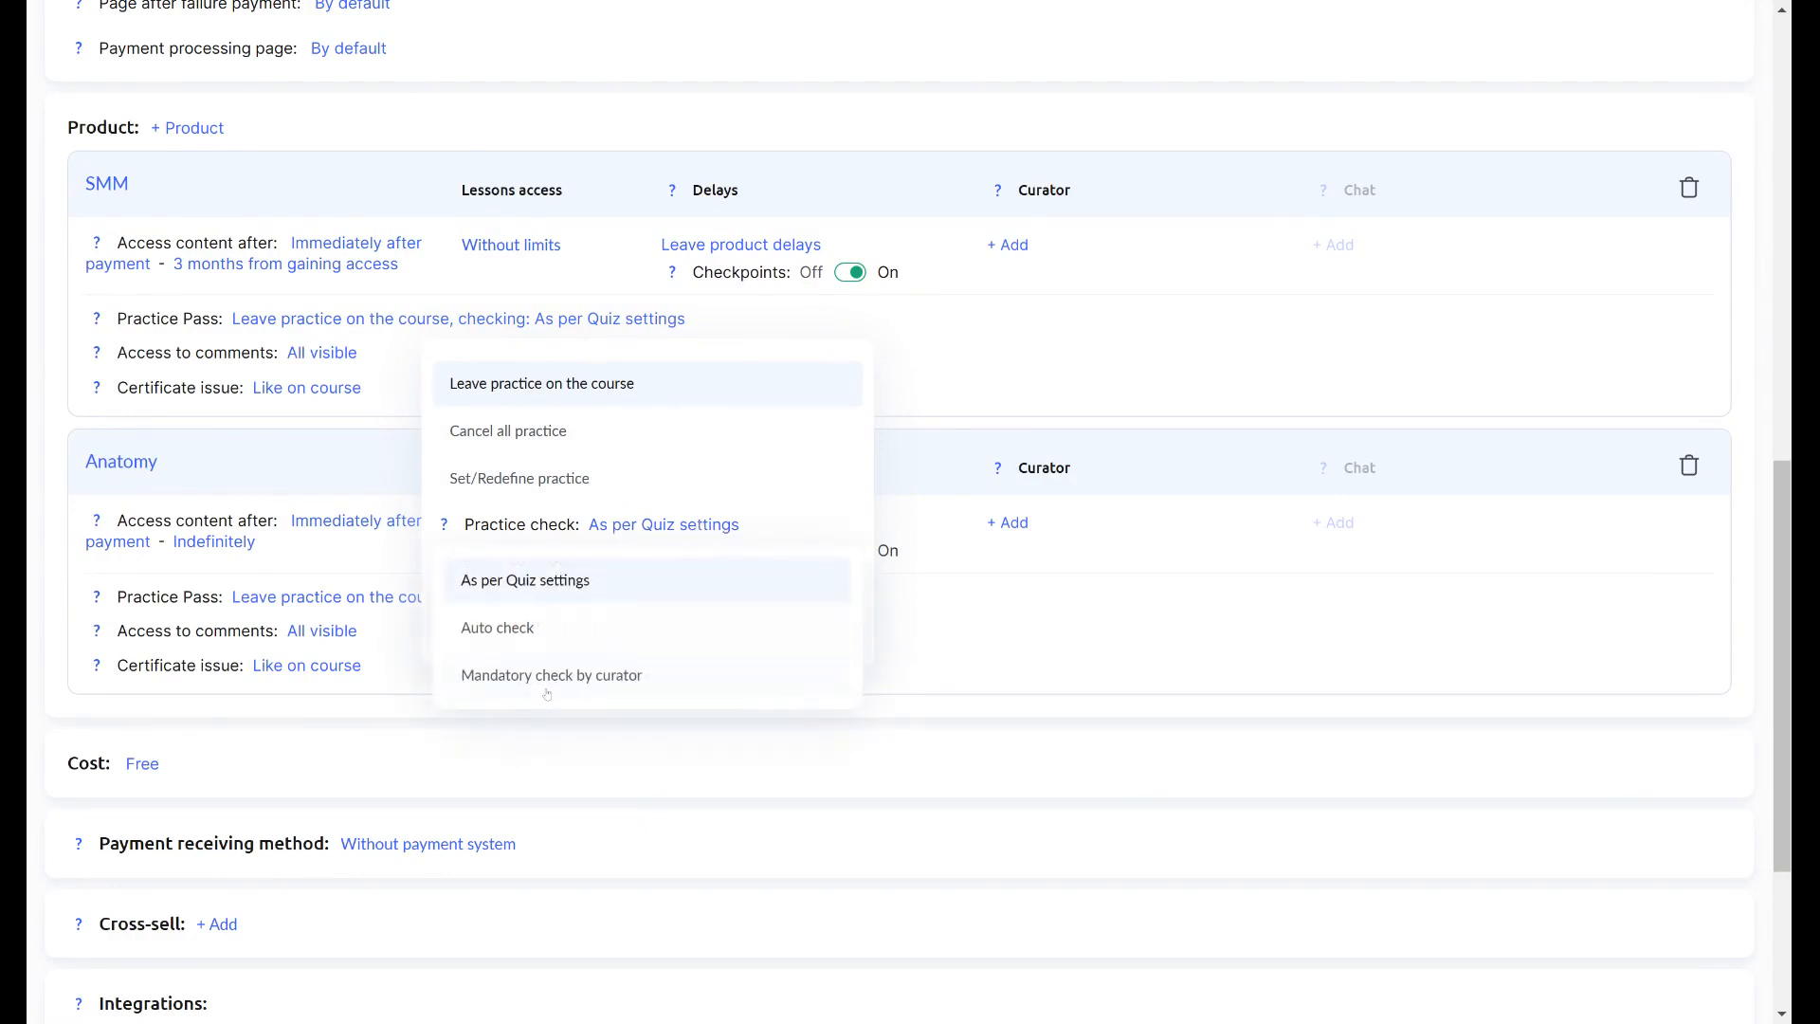
{"action": "left_click", "coordinate": [569, 478]}
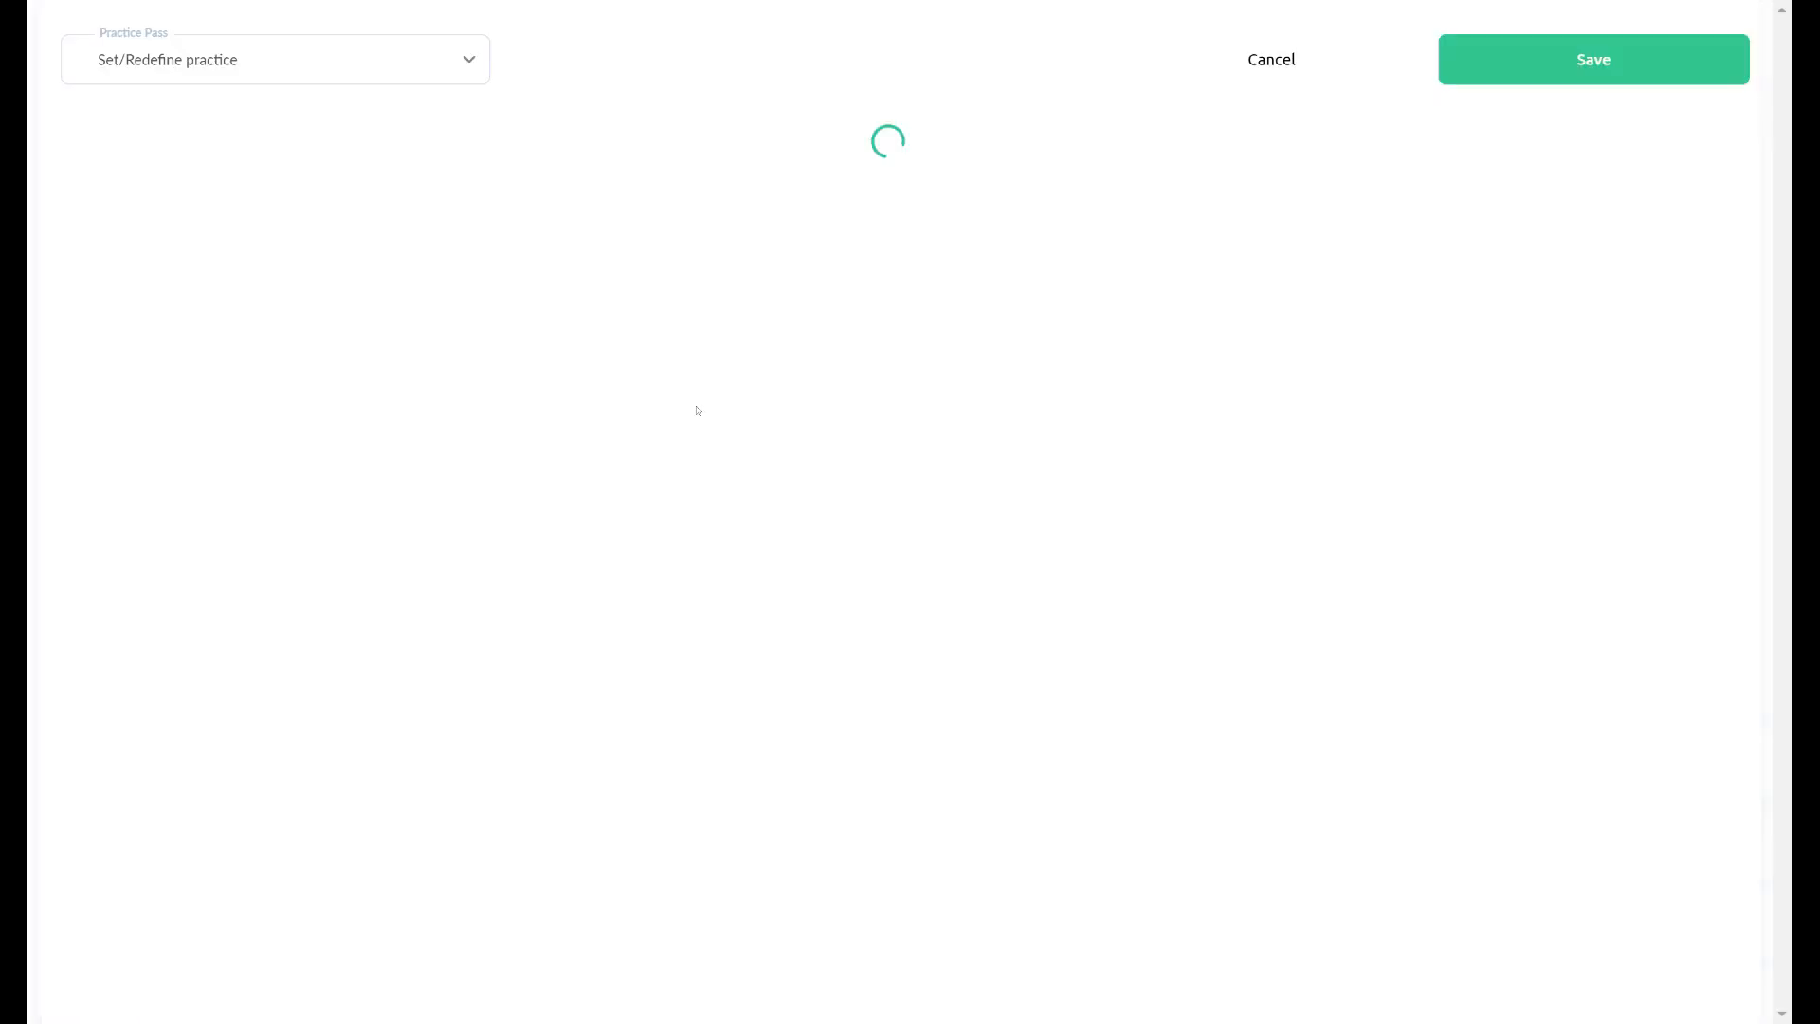
{"action": "left_click", "coordinate": [1272, 63]}
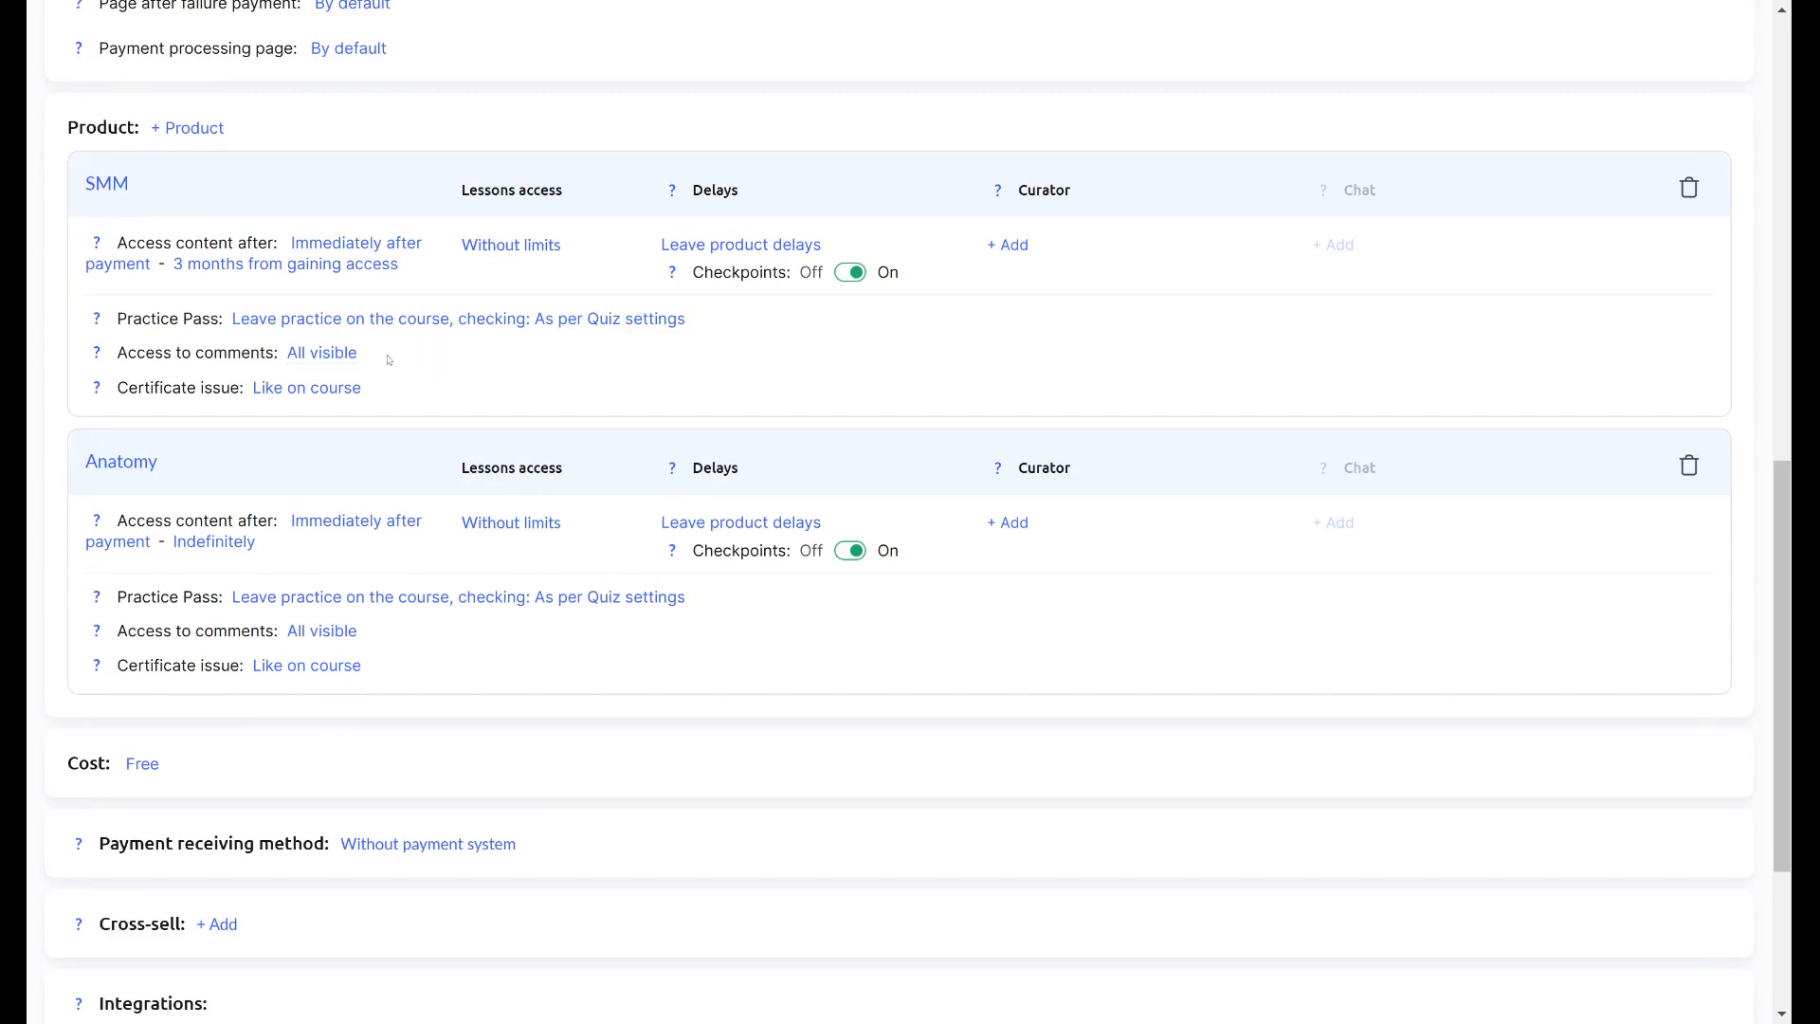
- Review the available comment access and certificate issue options for the SMM course
{"action": "left_click", "coordinate": [322, 352]}
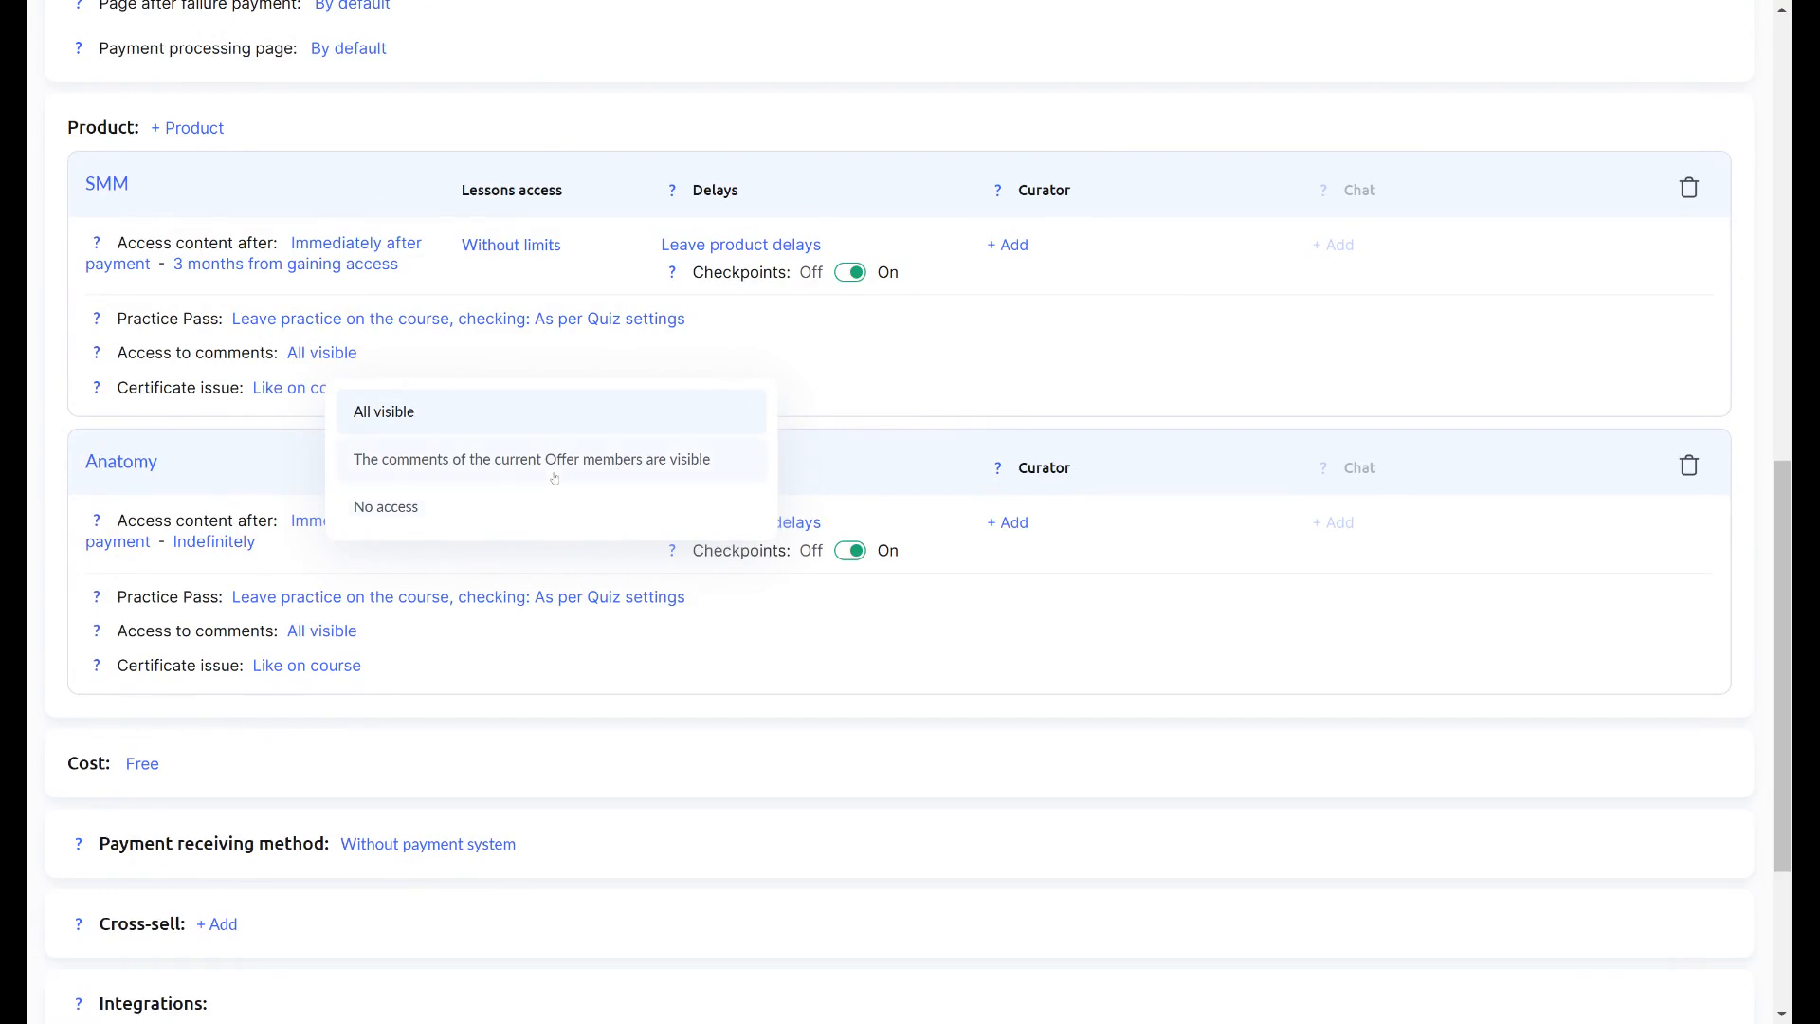
{"action": "left_click", "coordinate": [910, 390]}
{"action": "scroll", "coordinate": [804, 299], "scroll_direction": "up", "scroll_amount": 1}
{"action": "scroll", "coordinate": [691, 308], "scroll_direction": "up", "scroll_amount": 1}
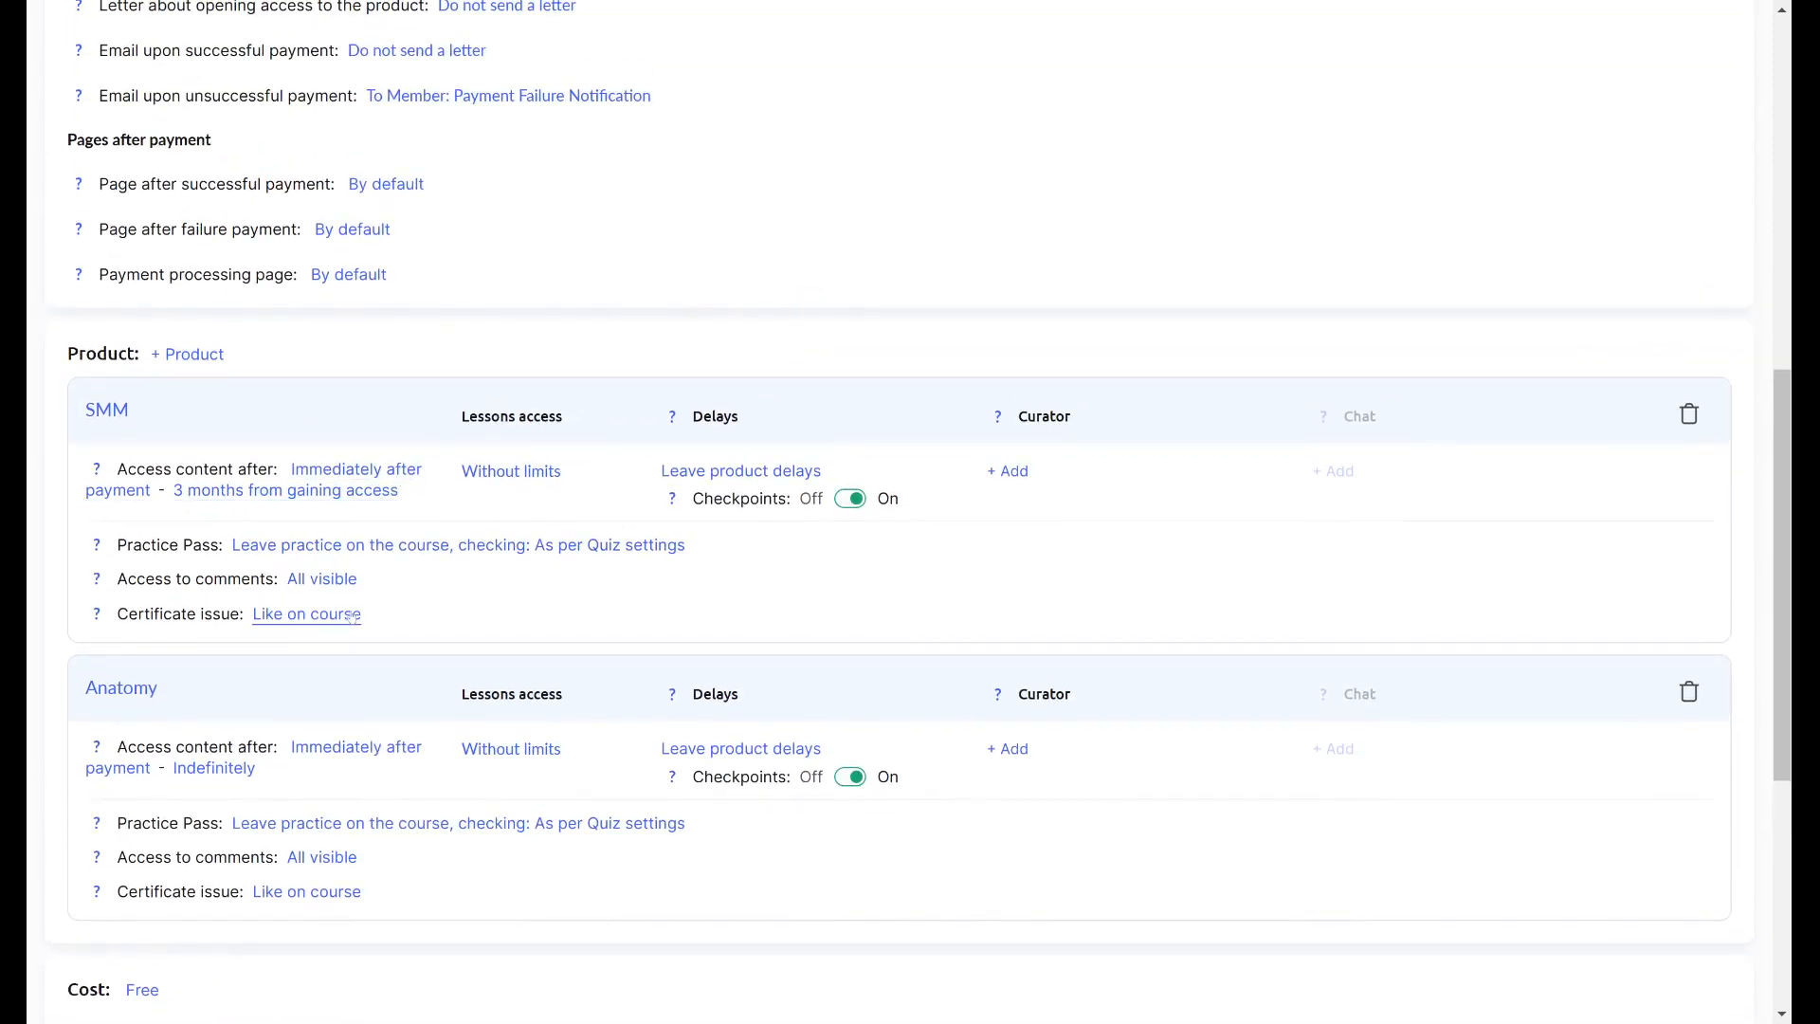
{"action": "scroll", "coordinate": [316, 621], "scroll_direction": "down", "scroll_amount": 2}
{"action": "left_click", "coordinate": [309, 389]}
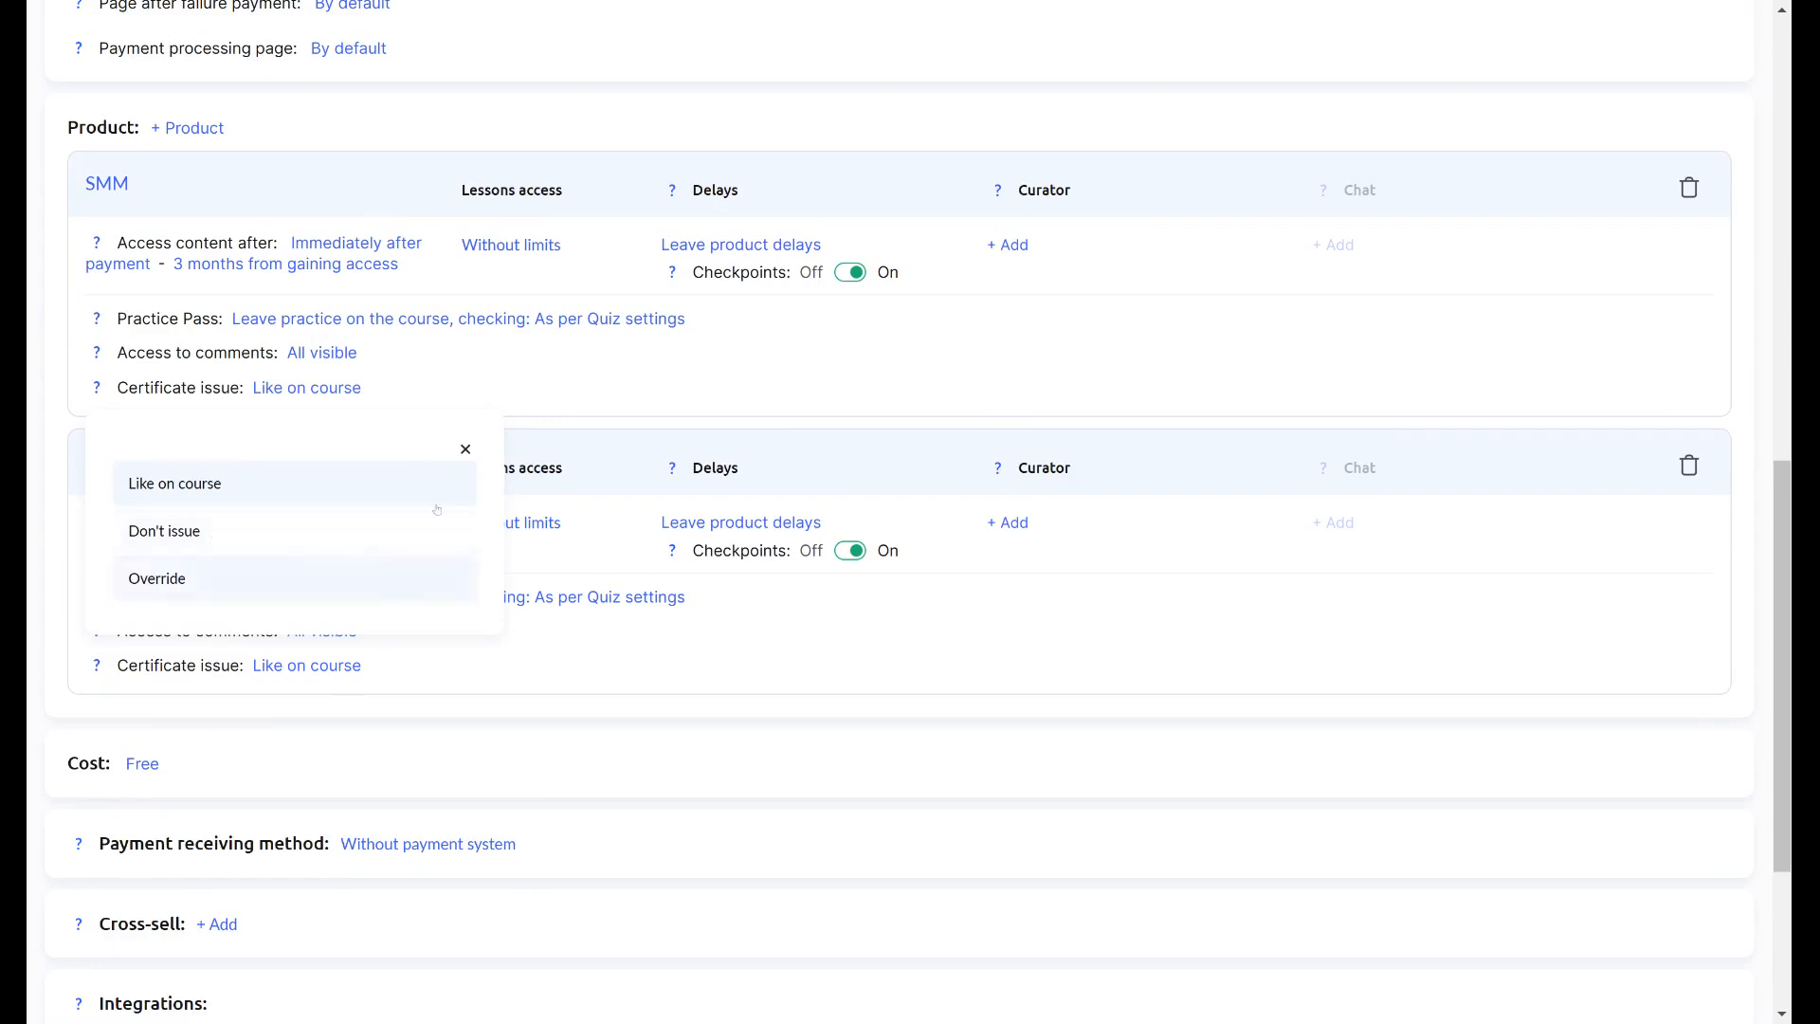
{"action": "left_click", "coordinate": [463, 449]}
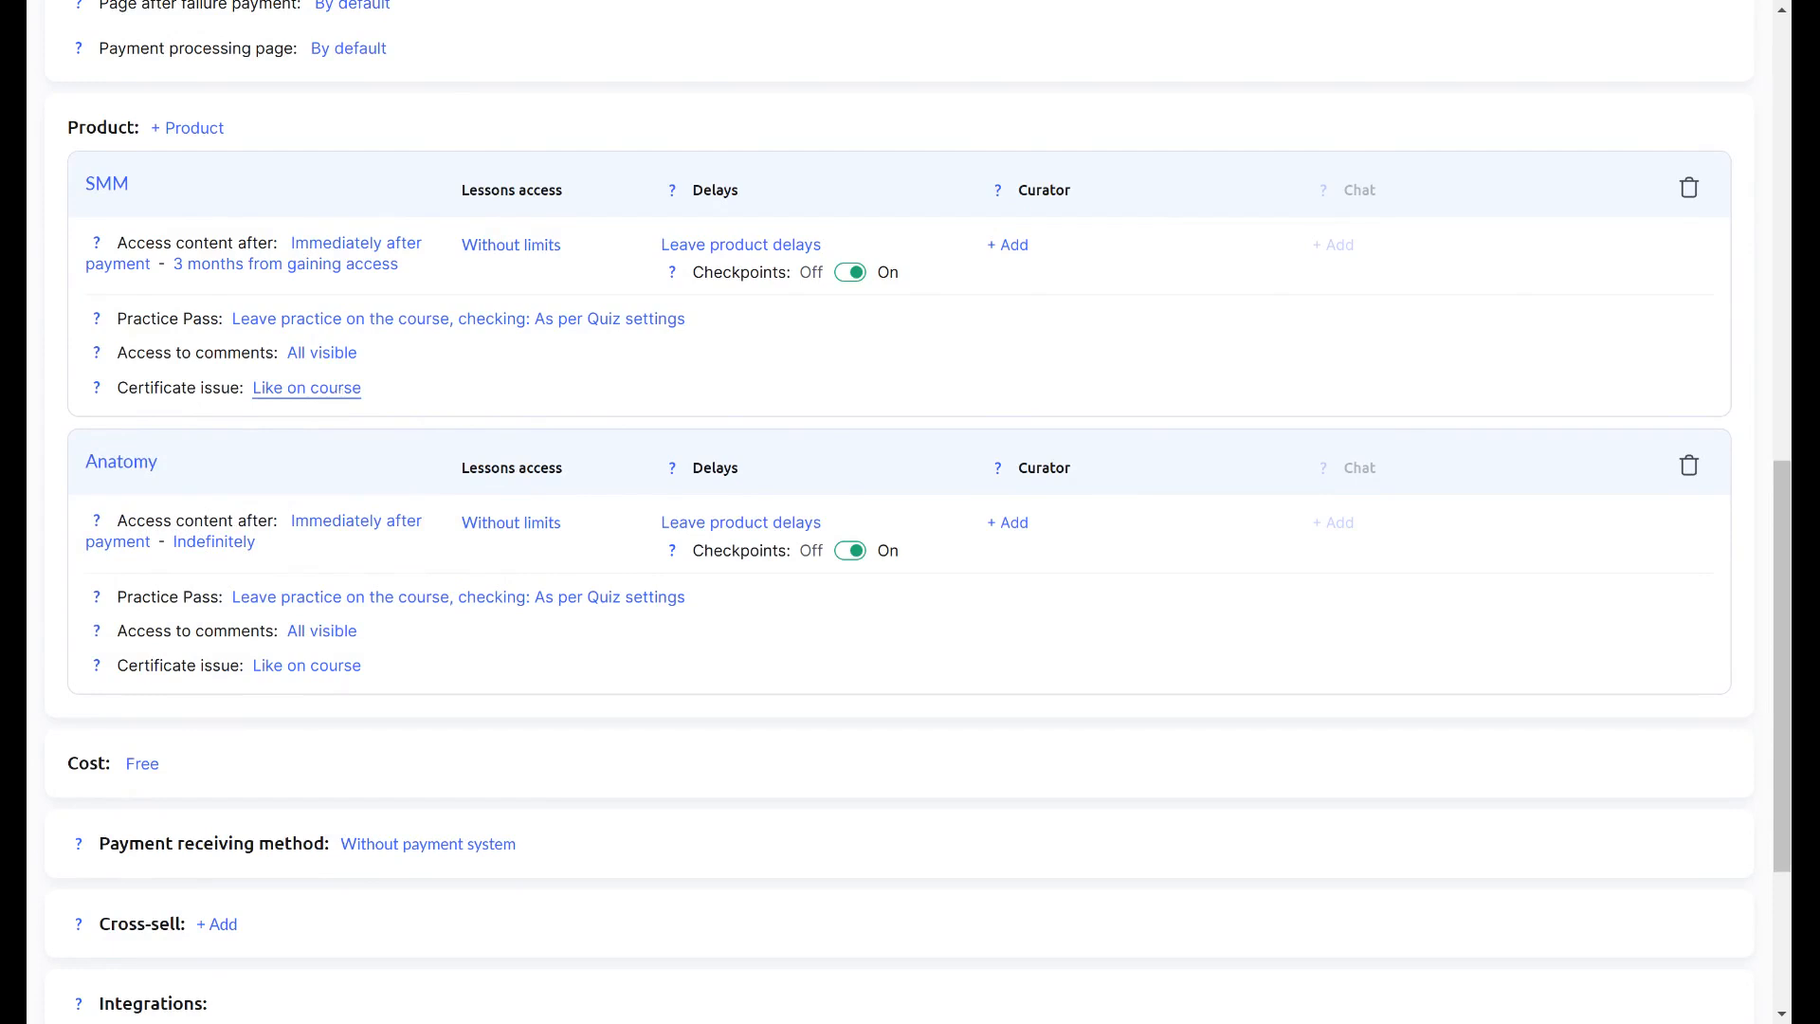
- Try the Override option for the SMM course's certificate issue, and return it to Like on course
{"action": "left_click", "coordinate": [330, 389]}
{"action": "left_click", "coordinate": [218, 573]}
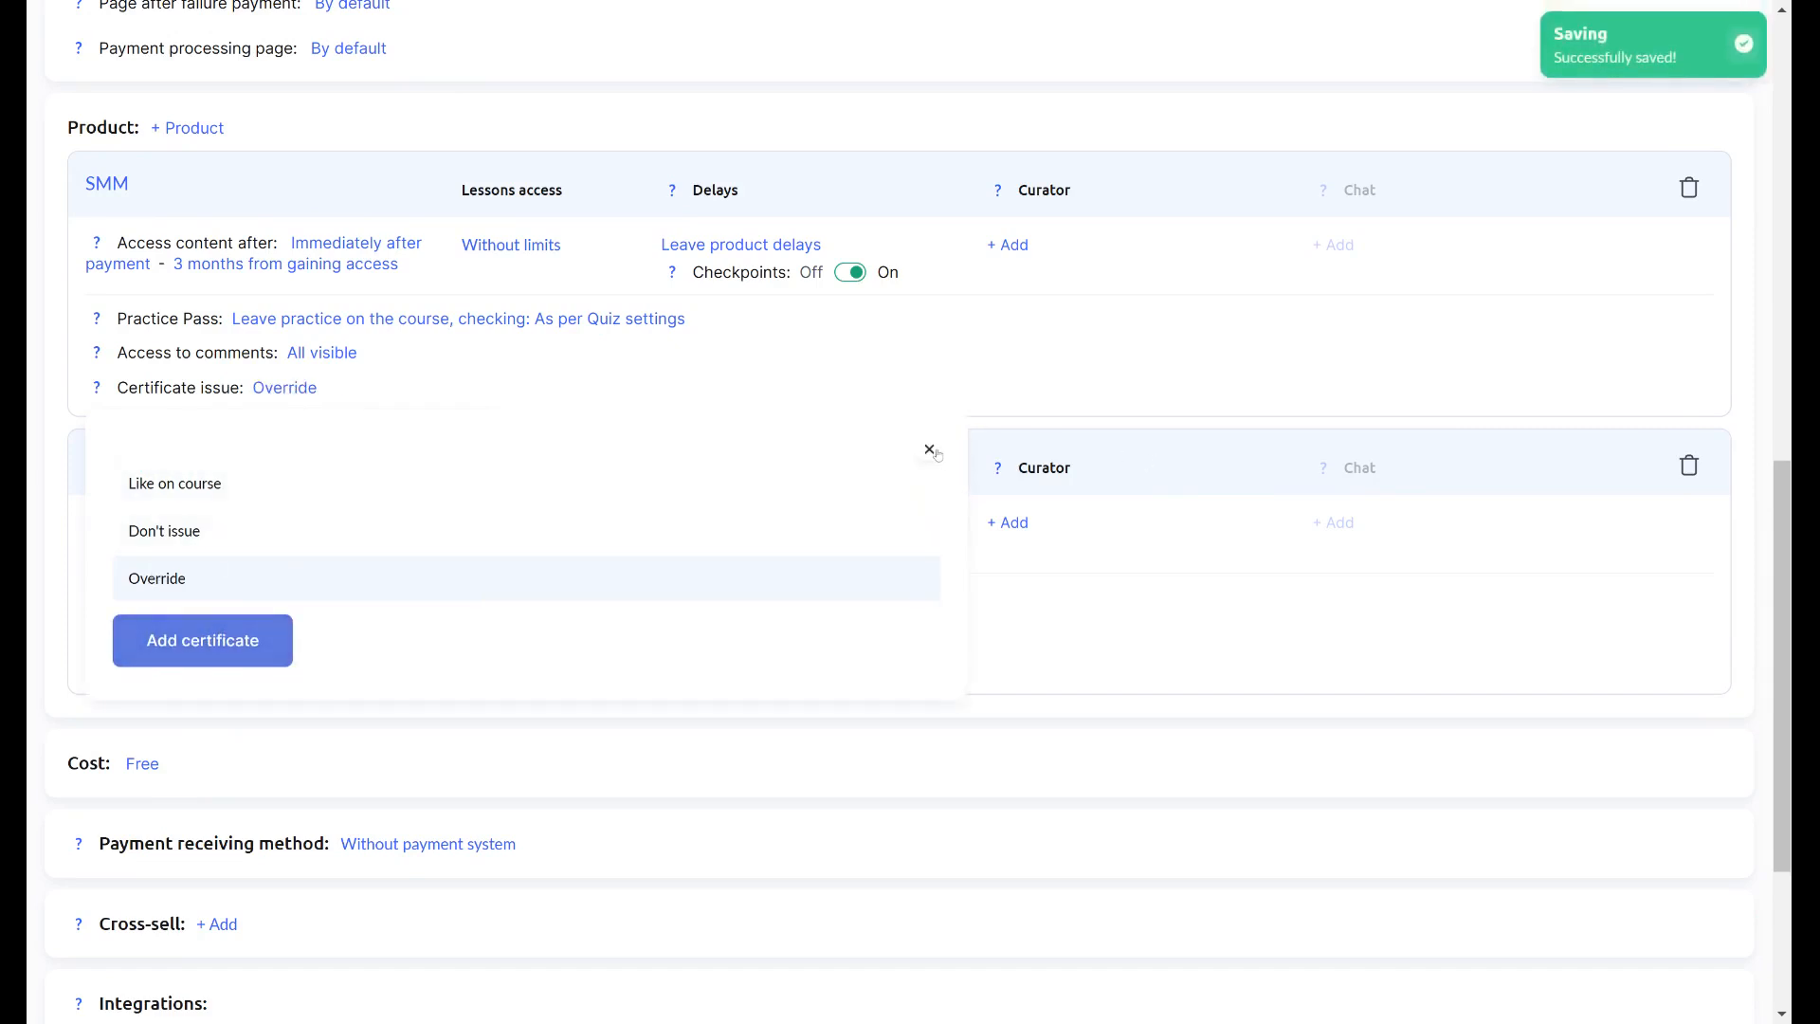
{"action": "left_click", "coordinate": [178, 490]}
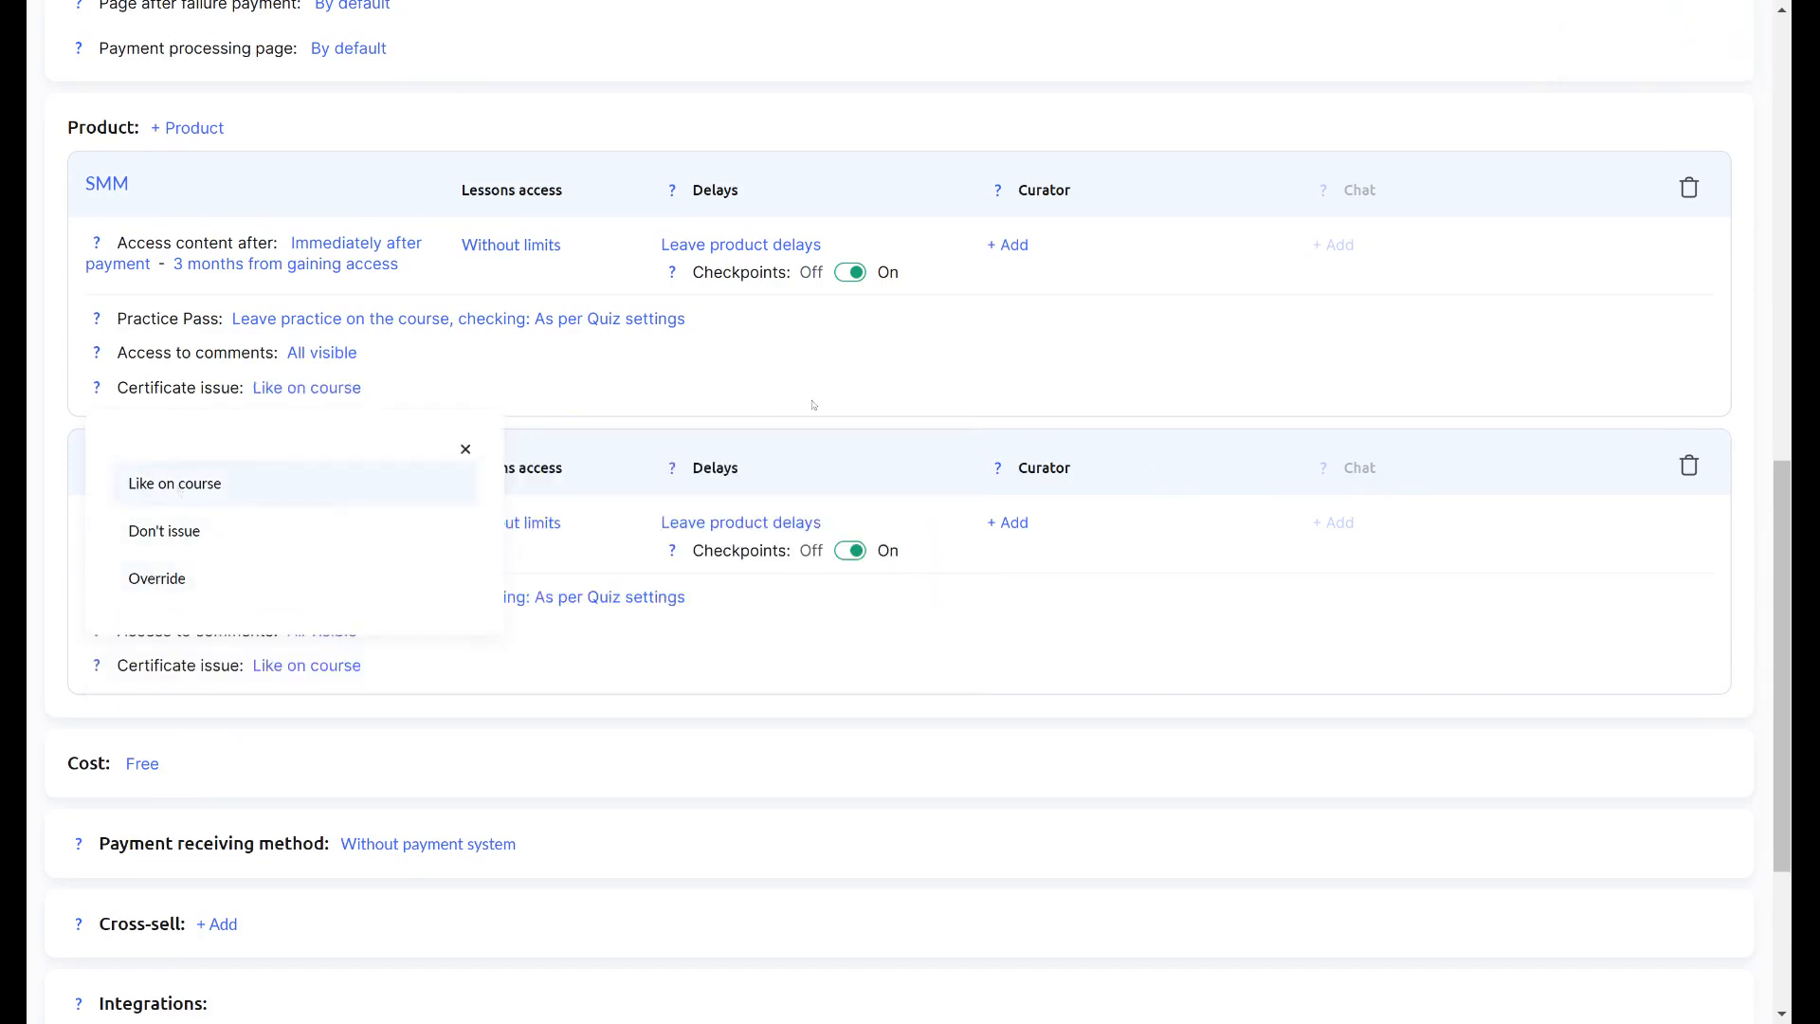
{"action": "left_click", "coordinate": [465, 449]}
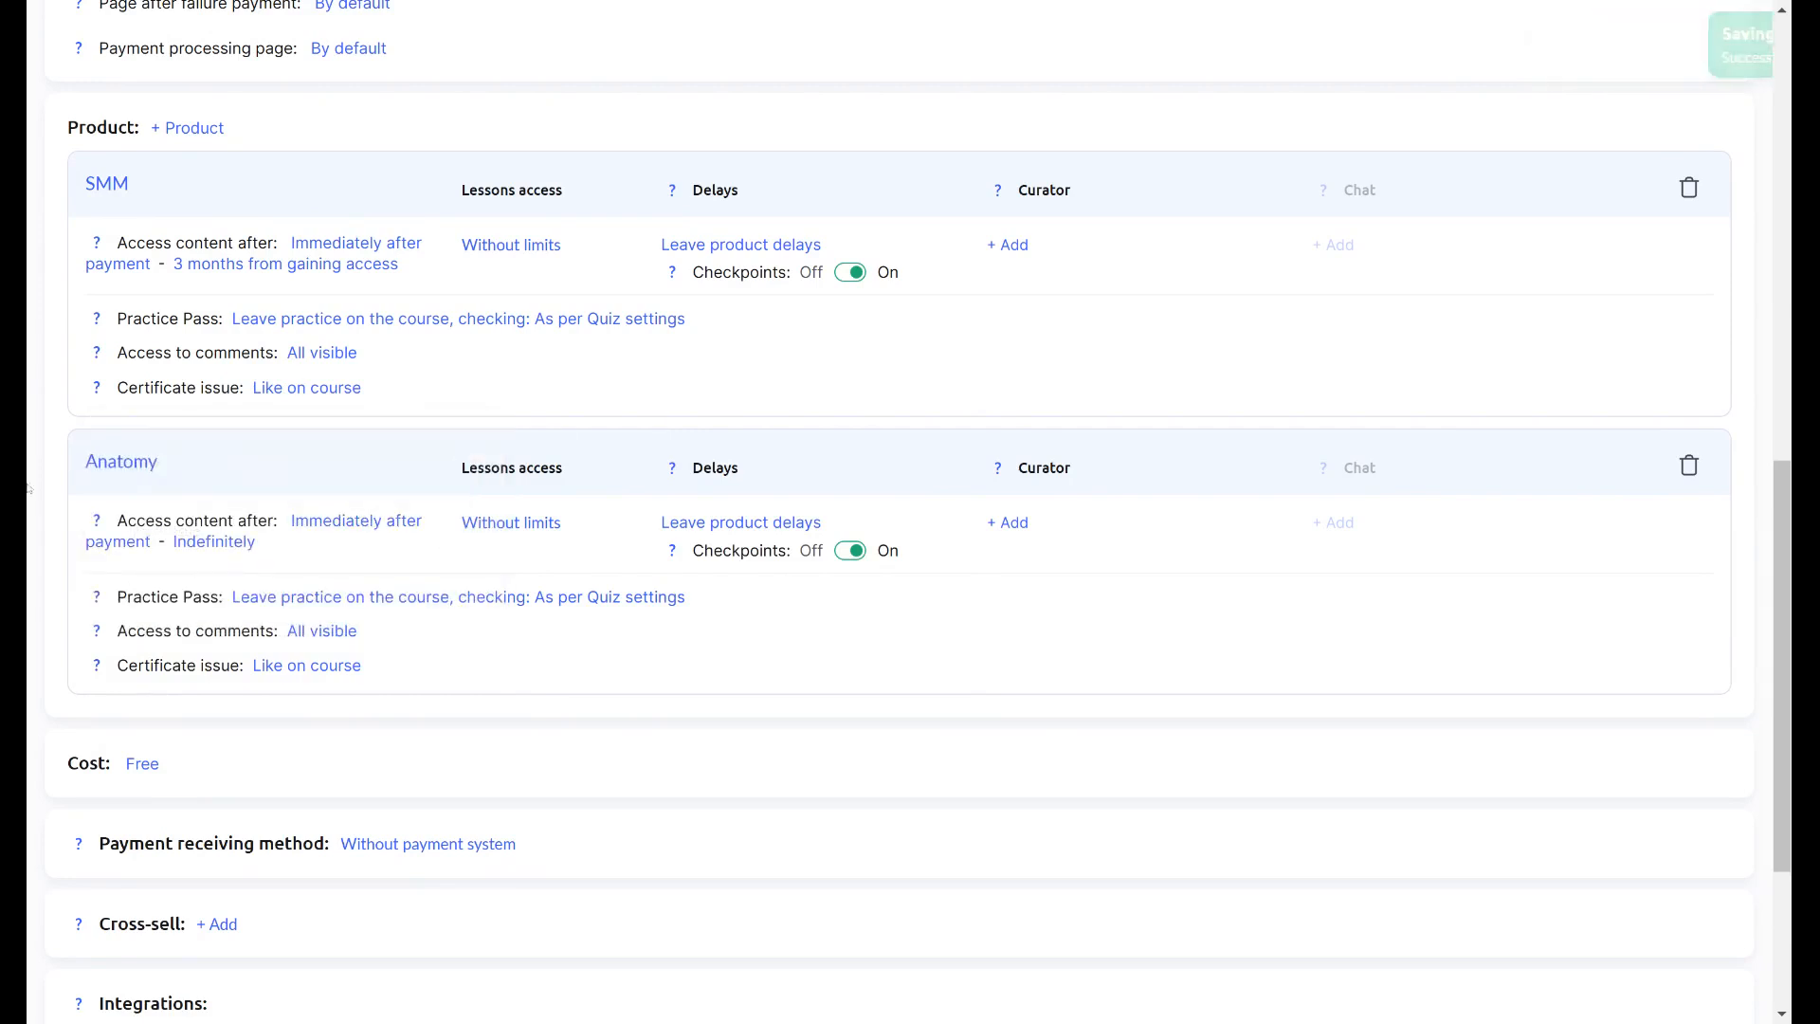
- Restrict the Anatomy course's lessons access to only the Anatomy1 lesson, using specific modules / lessons, and save
{"action": "left_click_drag", "start_coordinate": [176, 459], "coordinate": [44, 472]}
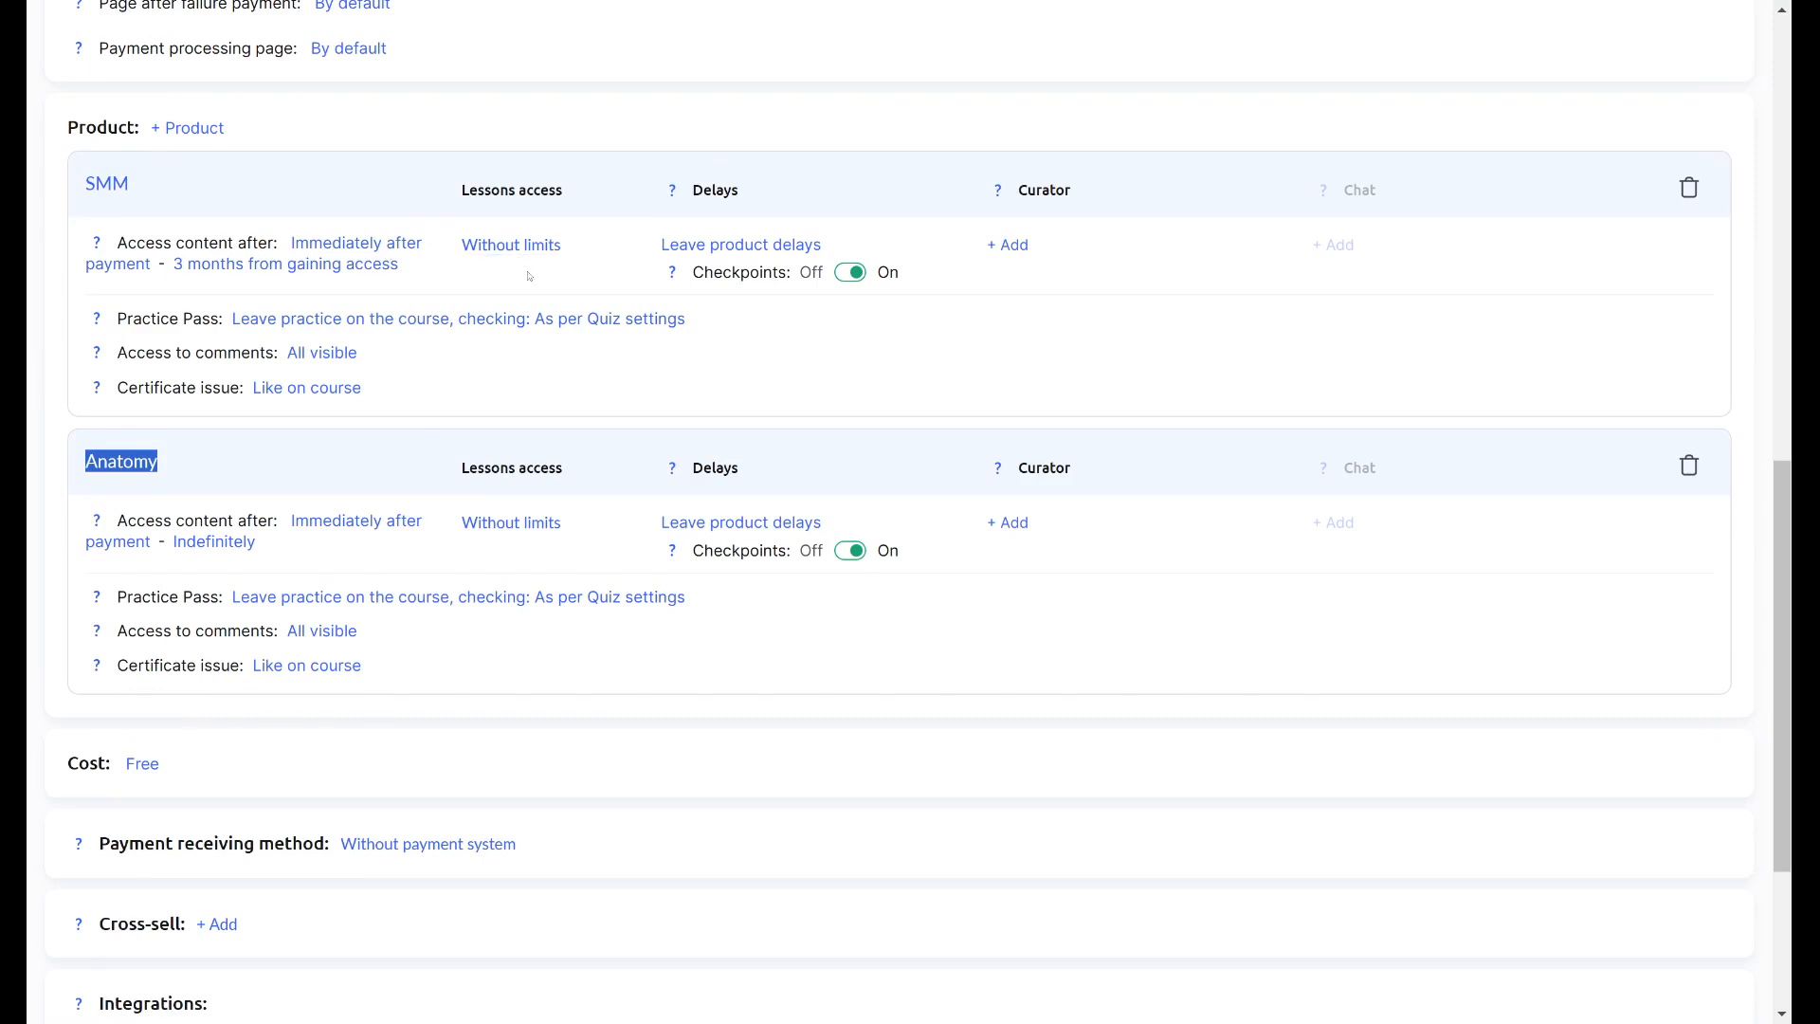
{"action": "left_click", "coordinate": [555, 523]}
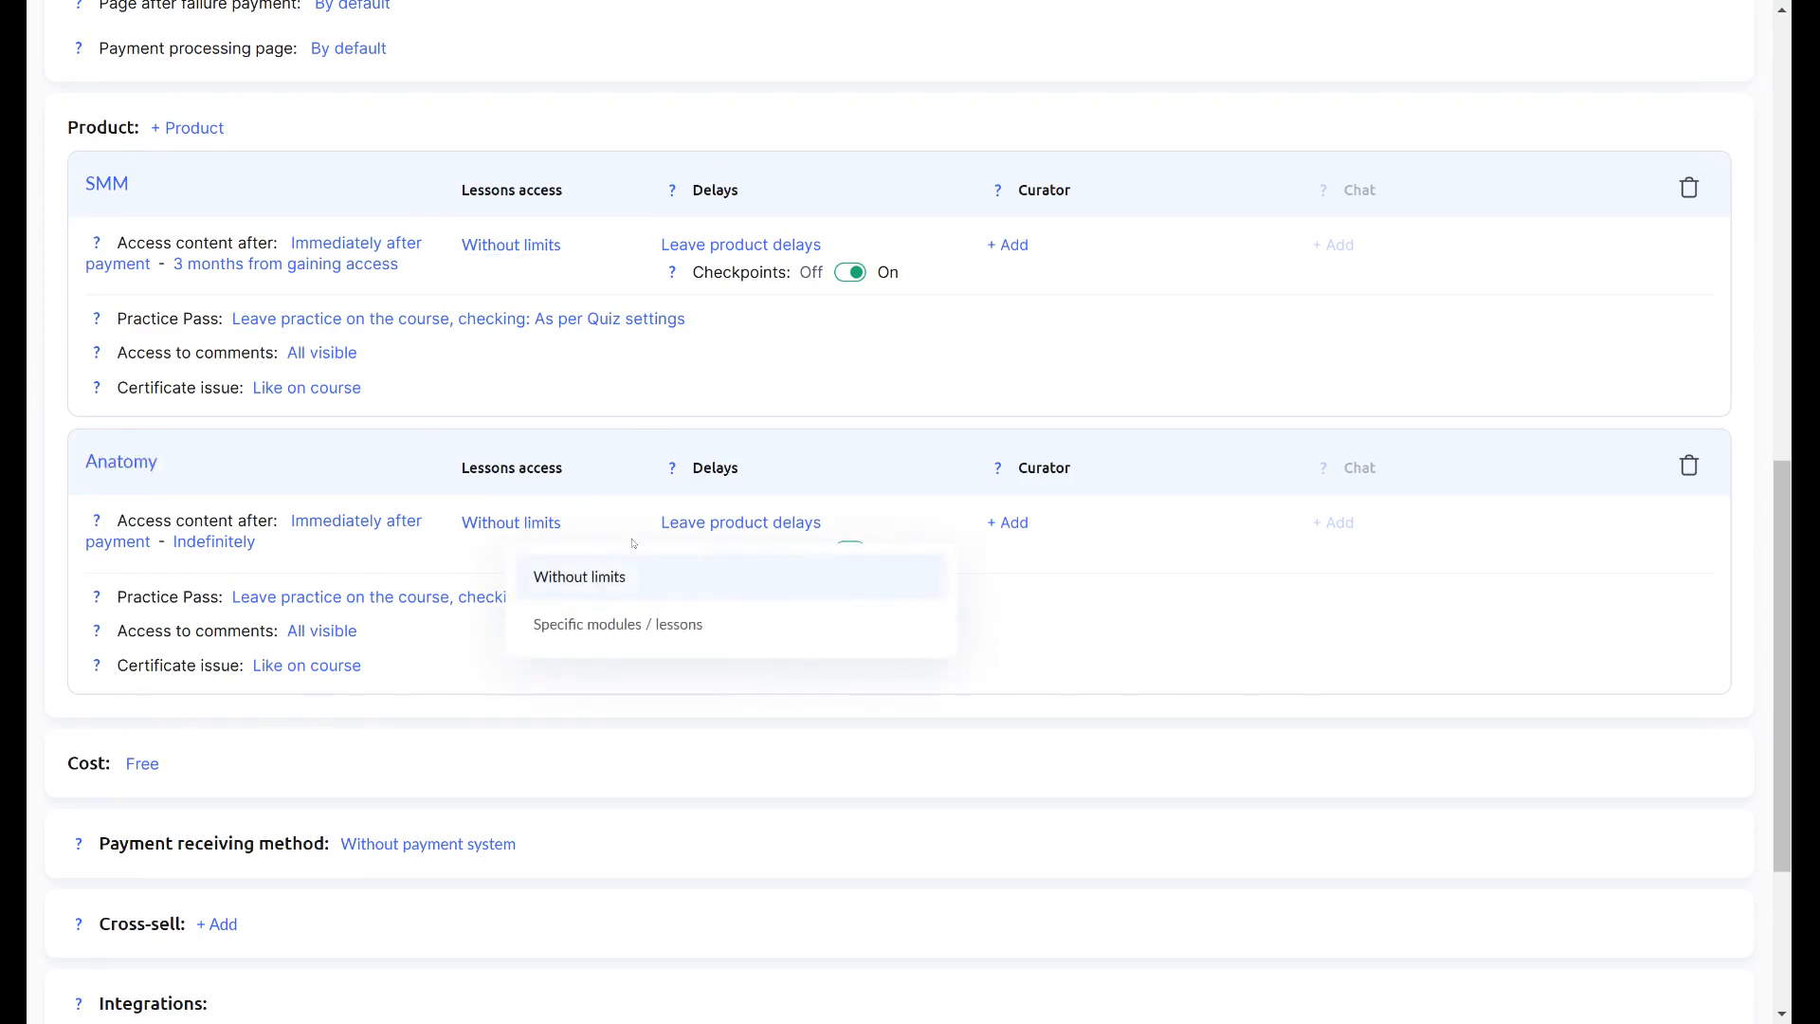
{"action": "left_click", "coordinate": [690, 621]}
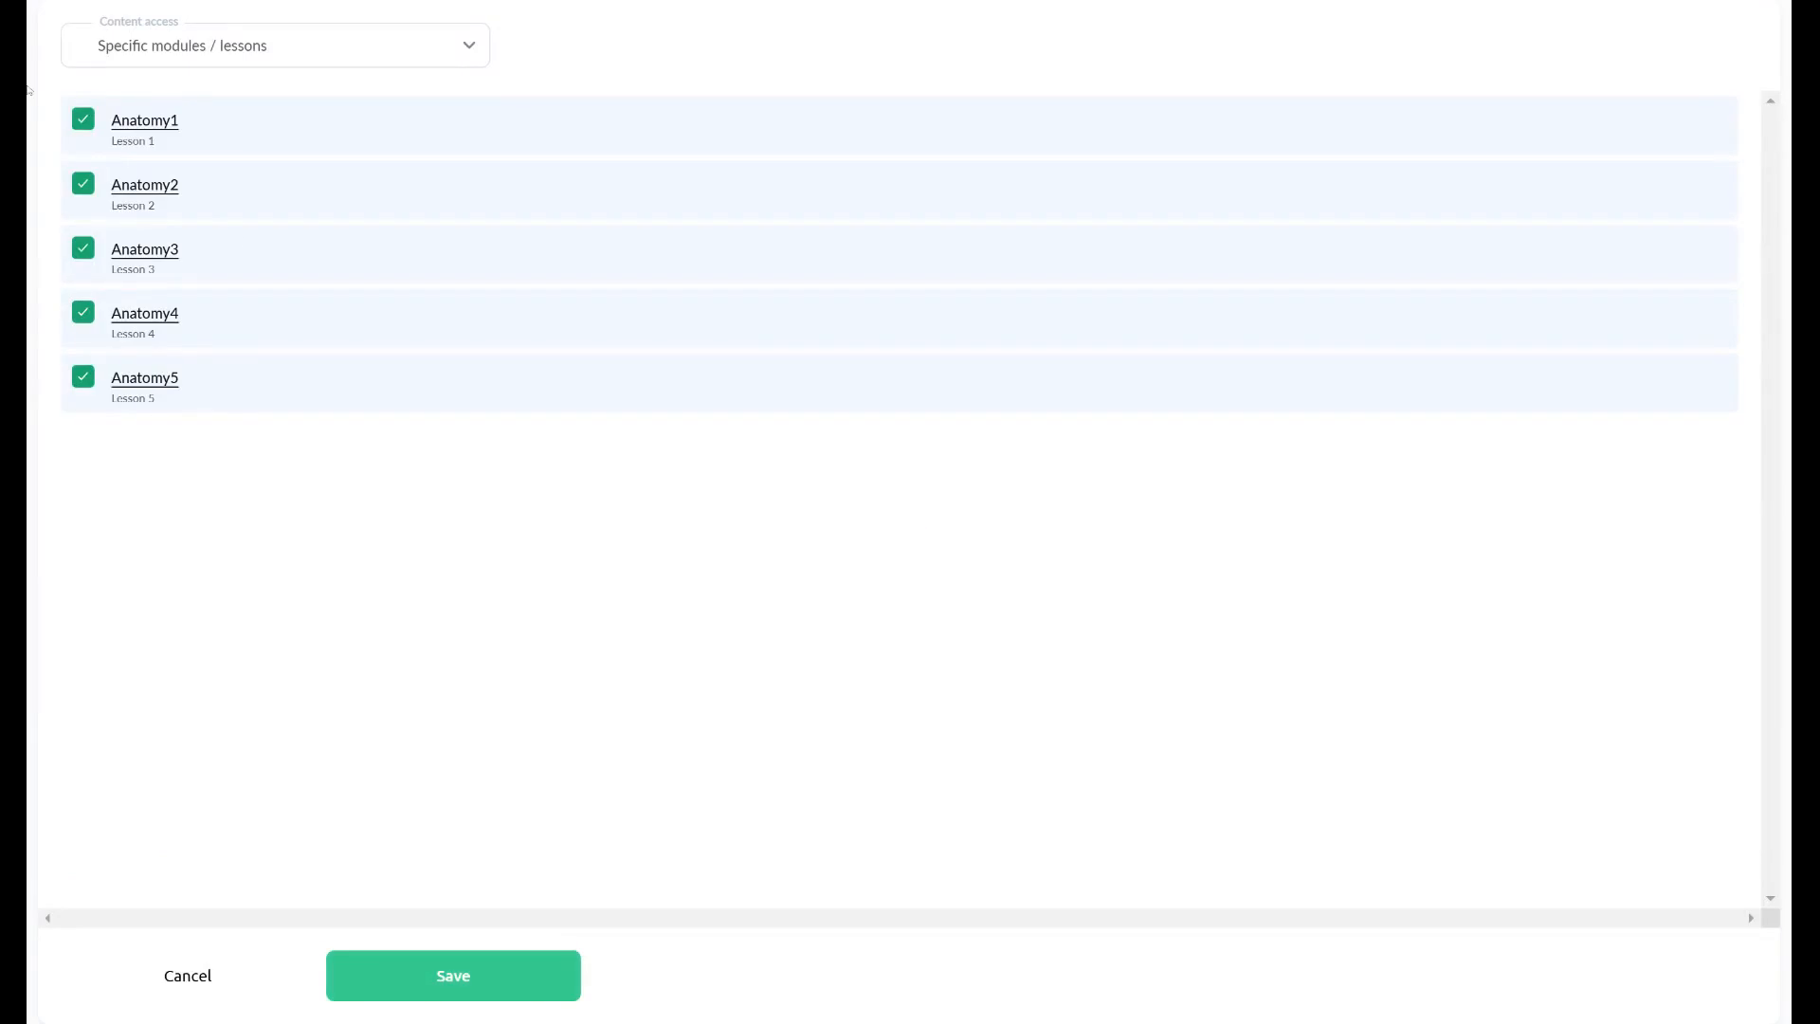
{"action": "left_click", "coordinate": [83, 183]}
{"action": "left_click", "coordinate": [79, 251]}
{"action": "left_click", "coordinate": [83, 313]}
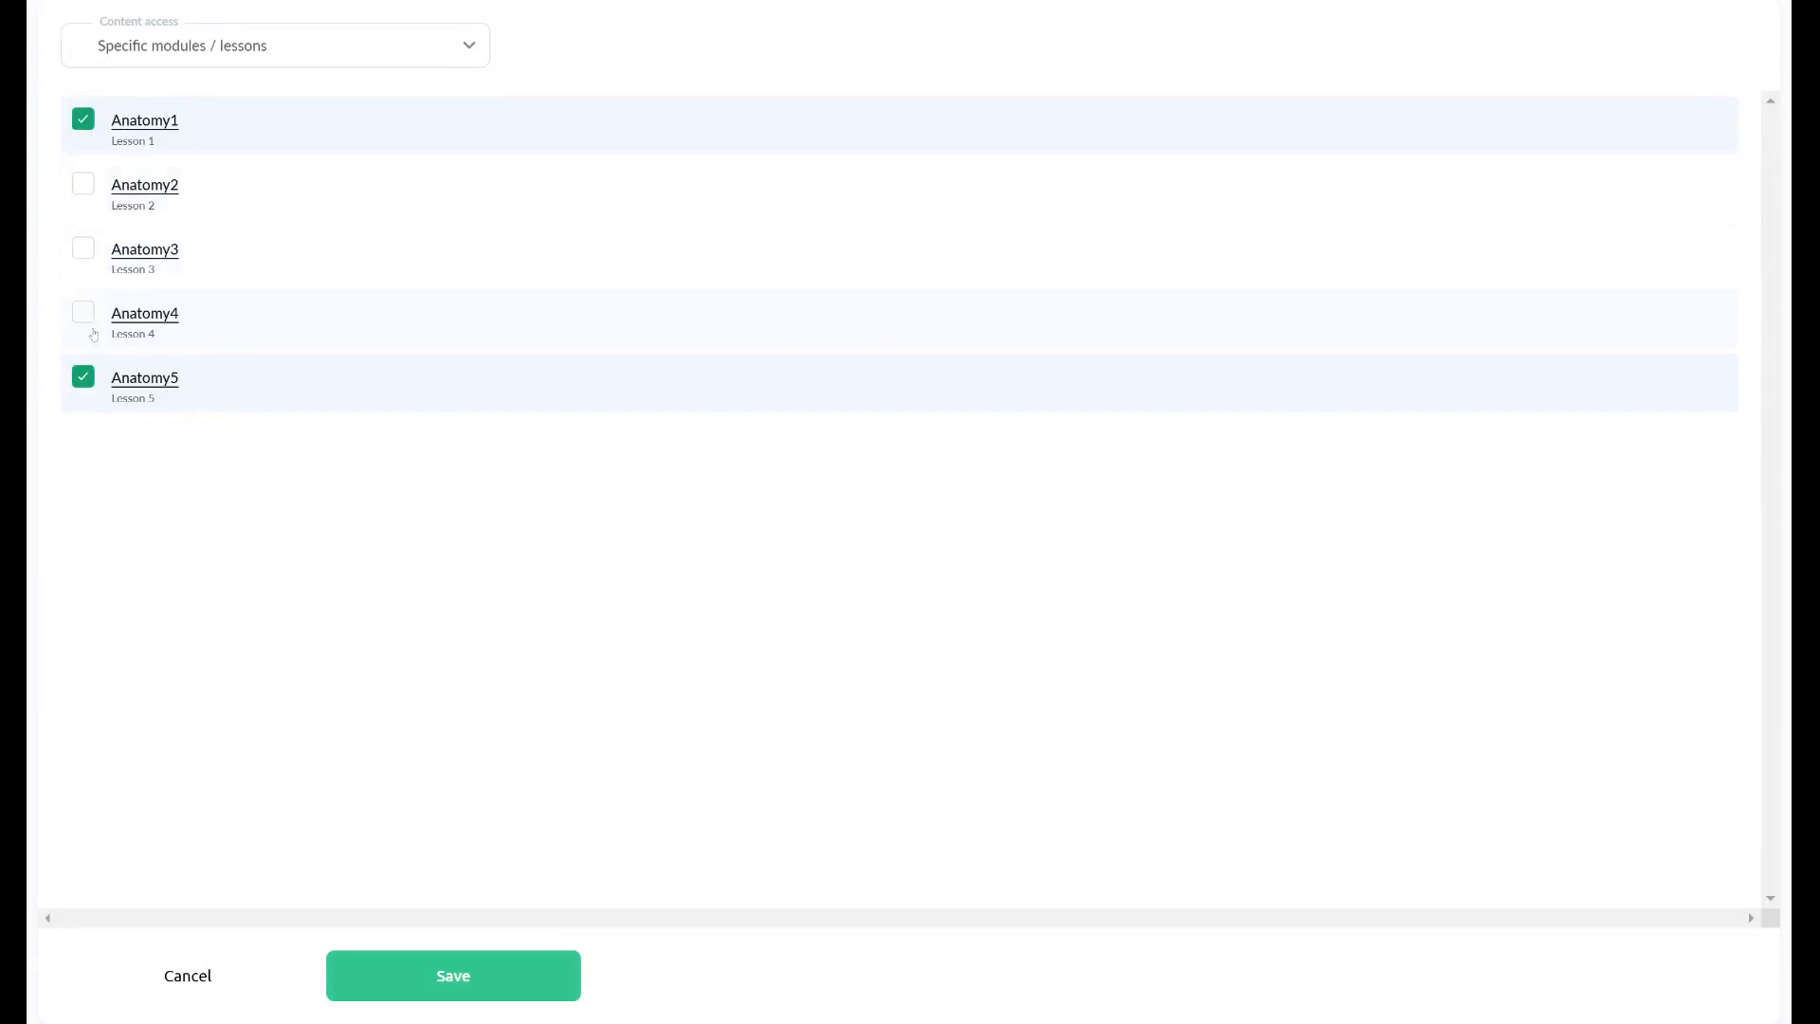
{"action": "left_click", "coordinate": [76, 378]}
{"action": "left_click", "coordinate": [419, 974]}
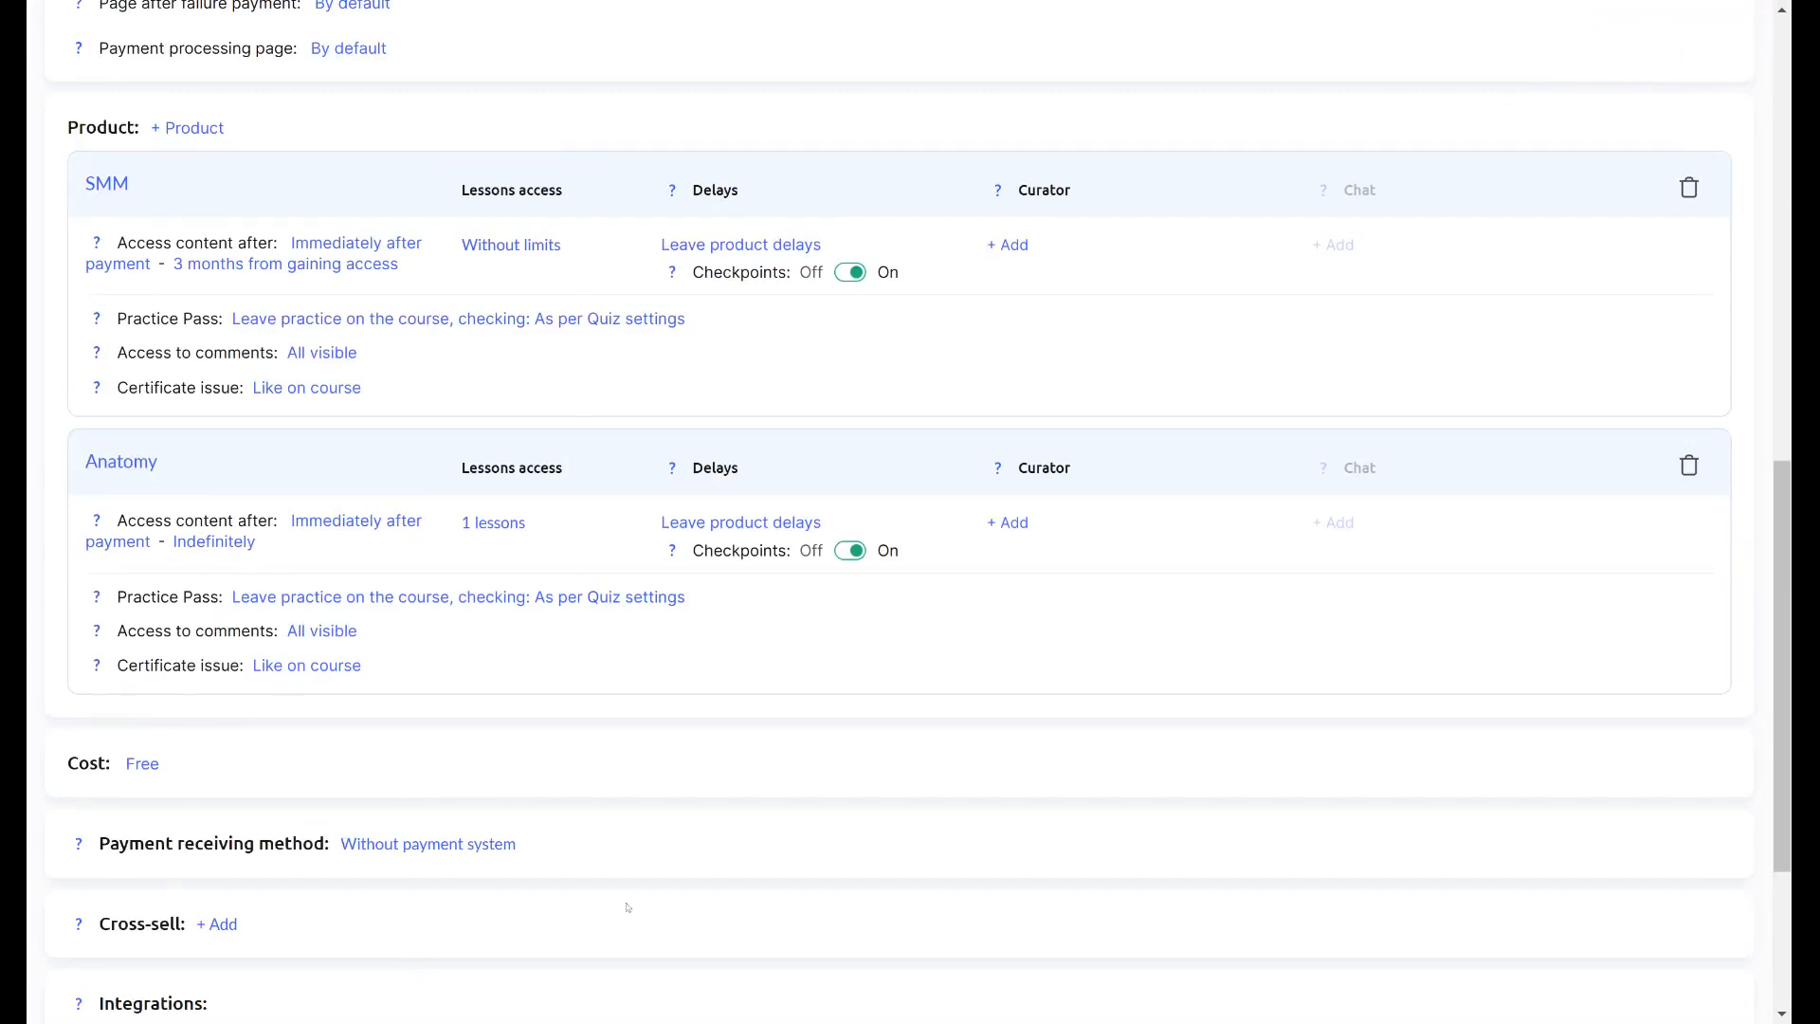
- Set the Anatomy course's access to end after 3 months, using the N days/months option, and save it
{"action": "scroll", "coordinate": [332, 332], "scroll_direction": "up", "scroll_amount": 2}
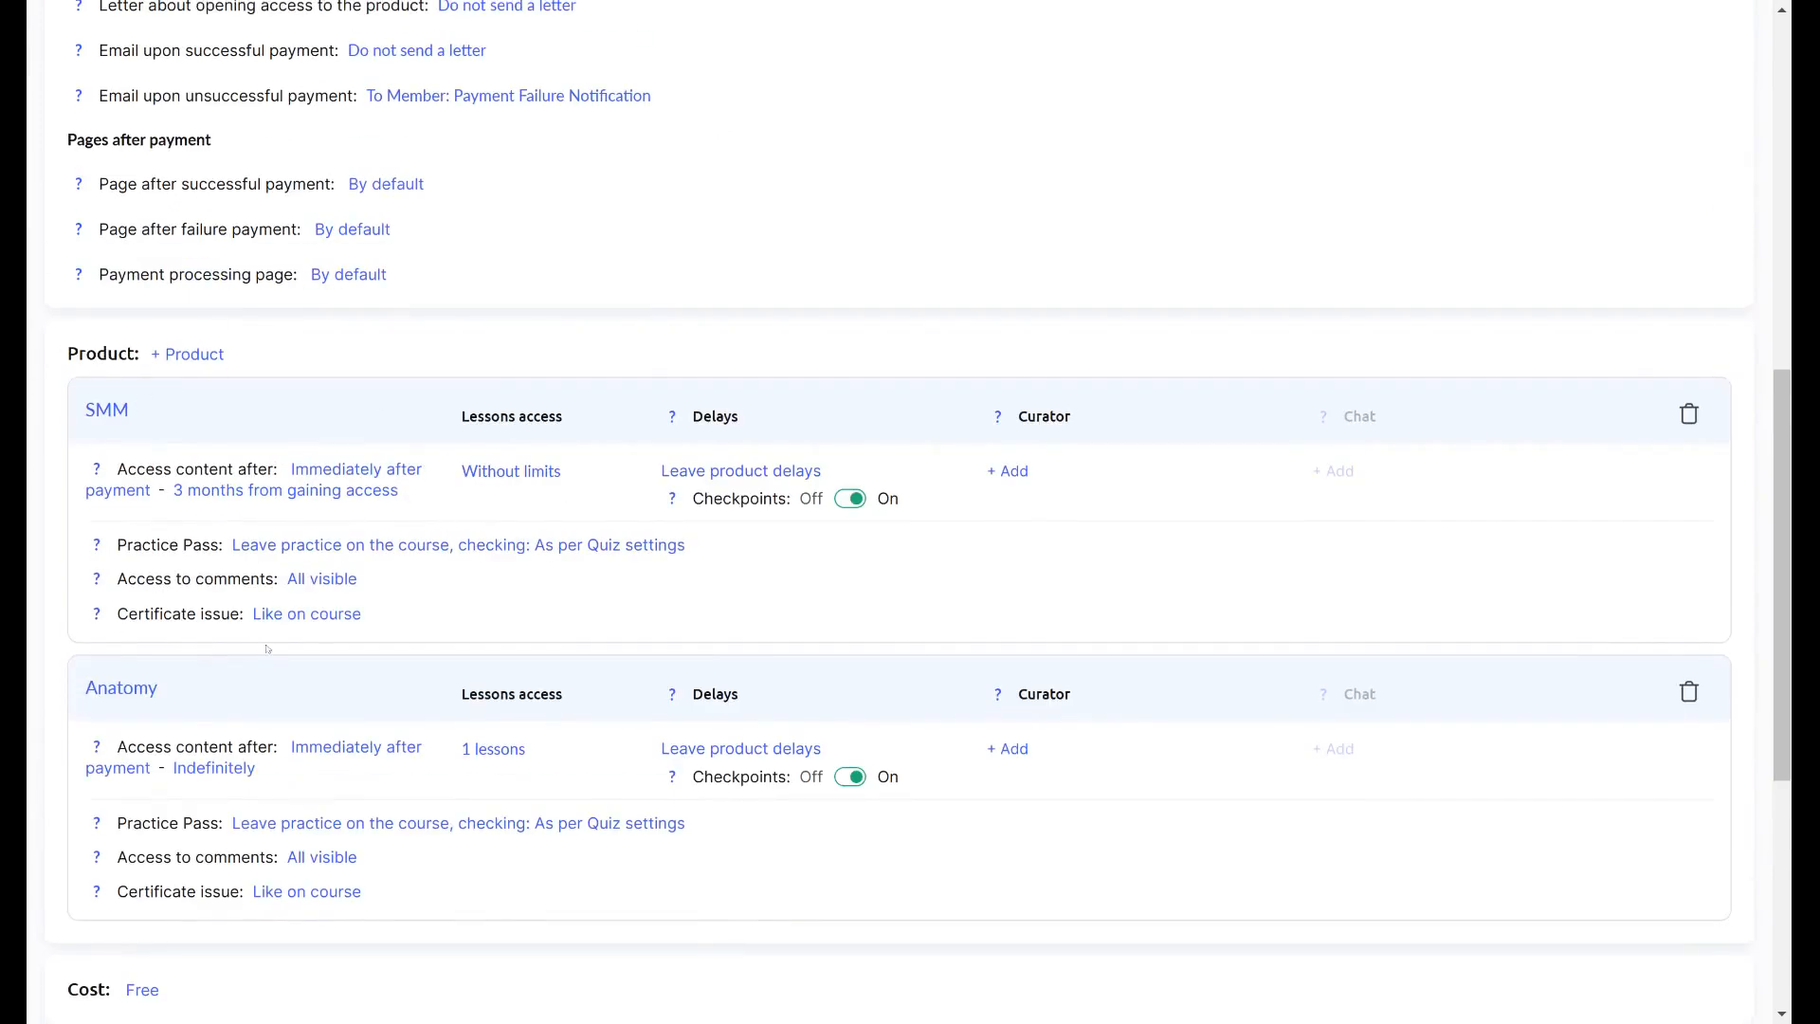
{"action": "scroll", "coordinate": [427, 733], "scroll_direction": "down", "scroll_amount": 1}
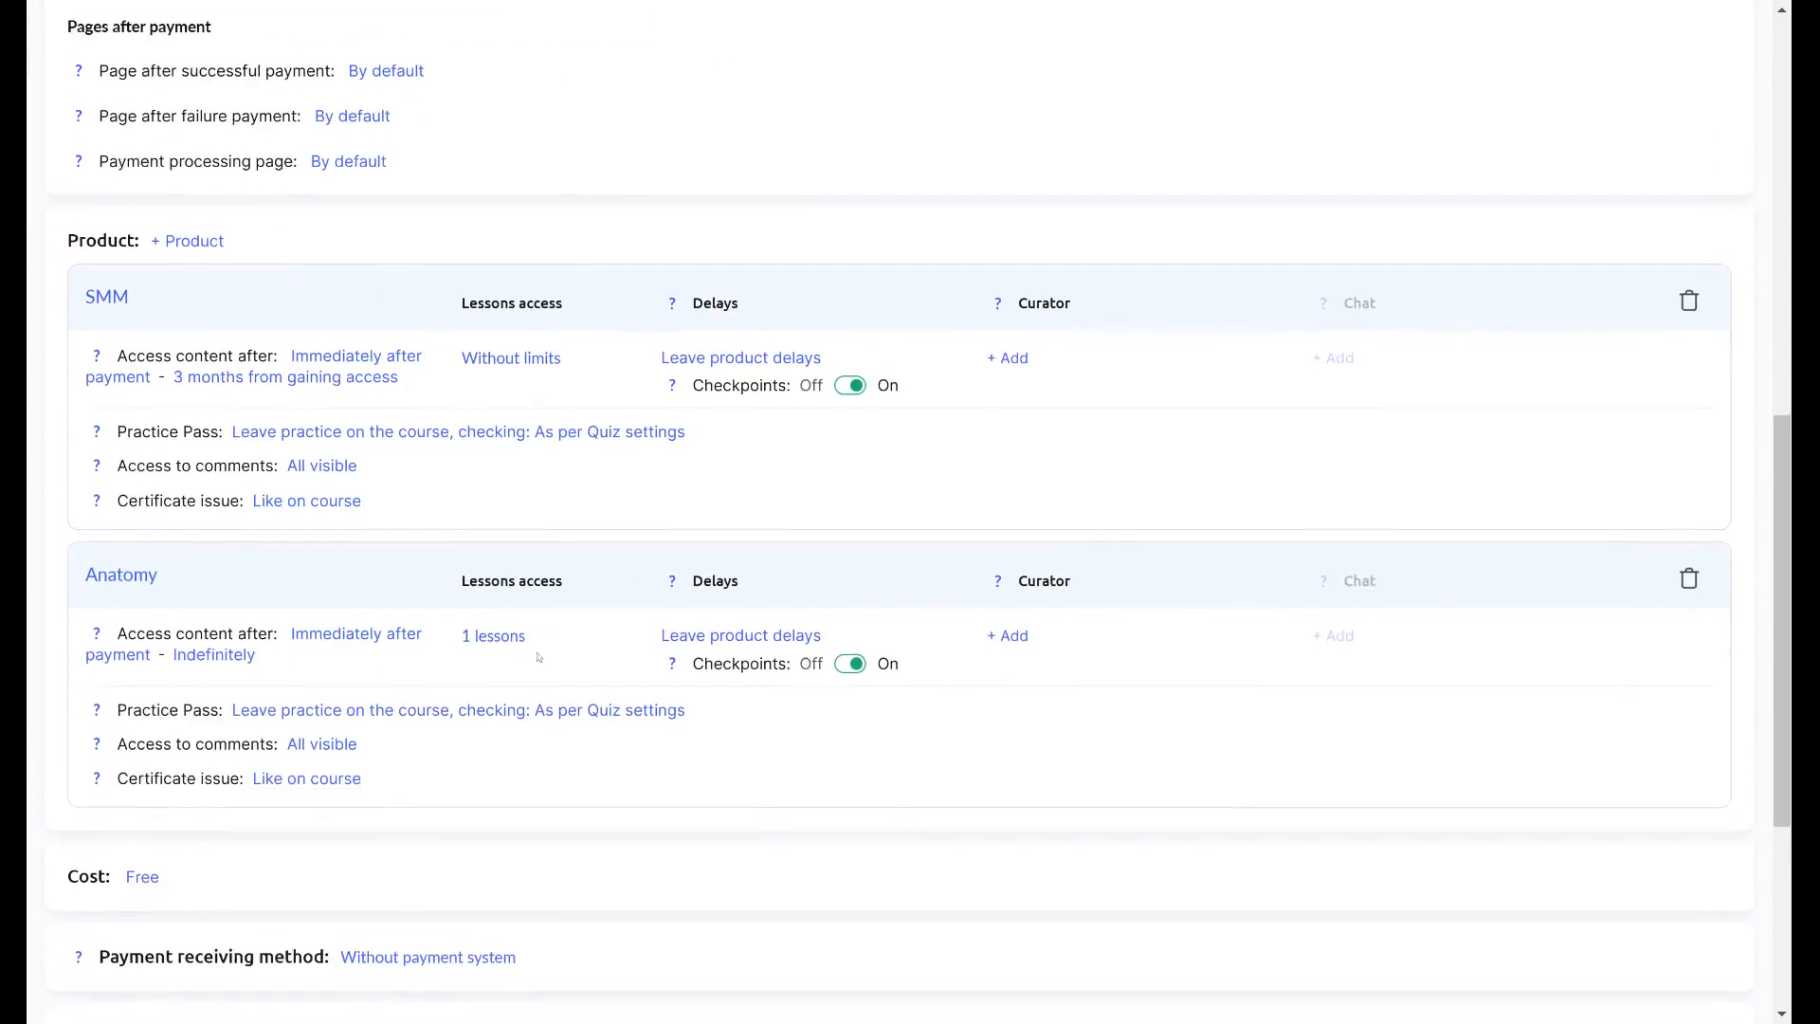
{"action": "left_click", "coordinate": [213, 655]}
{"action": "left_click", "coordinate": [190, 792]}
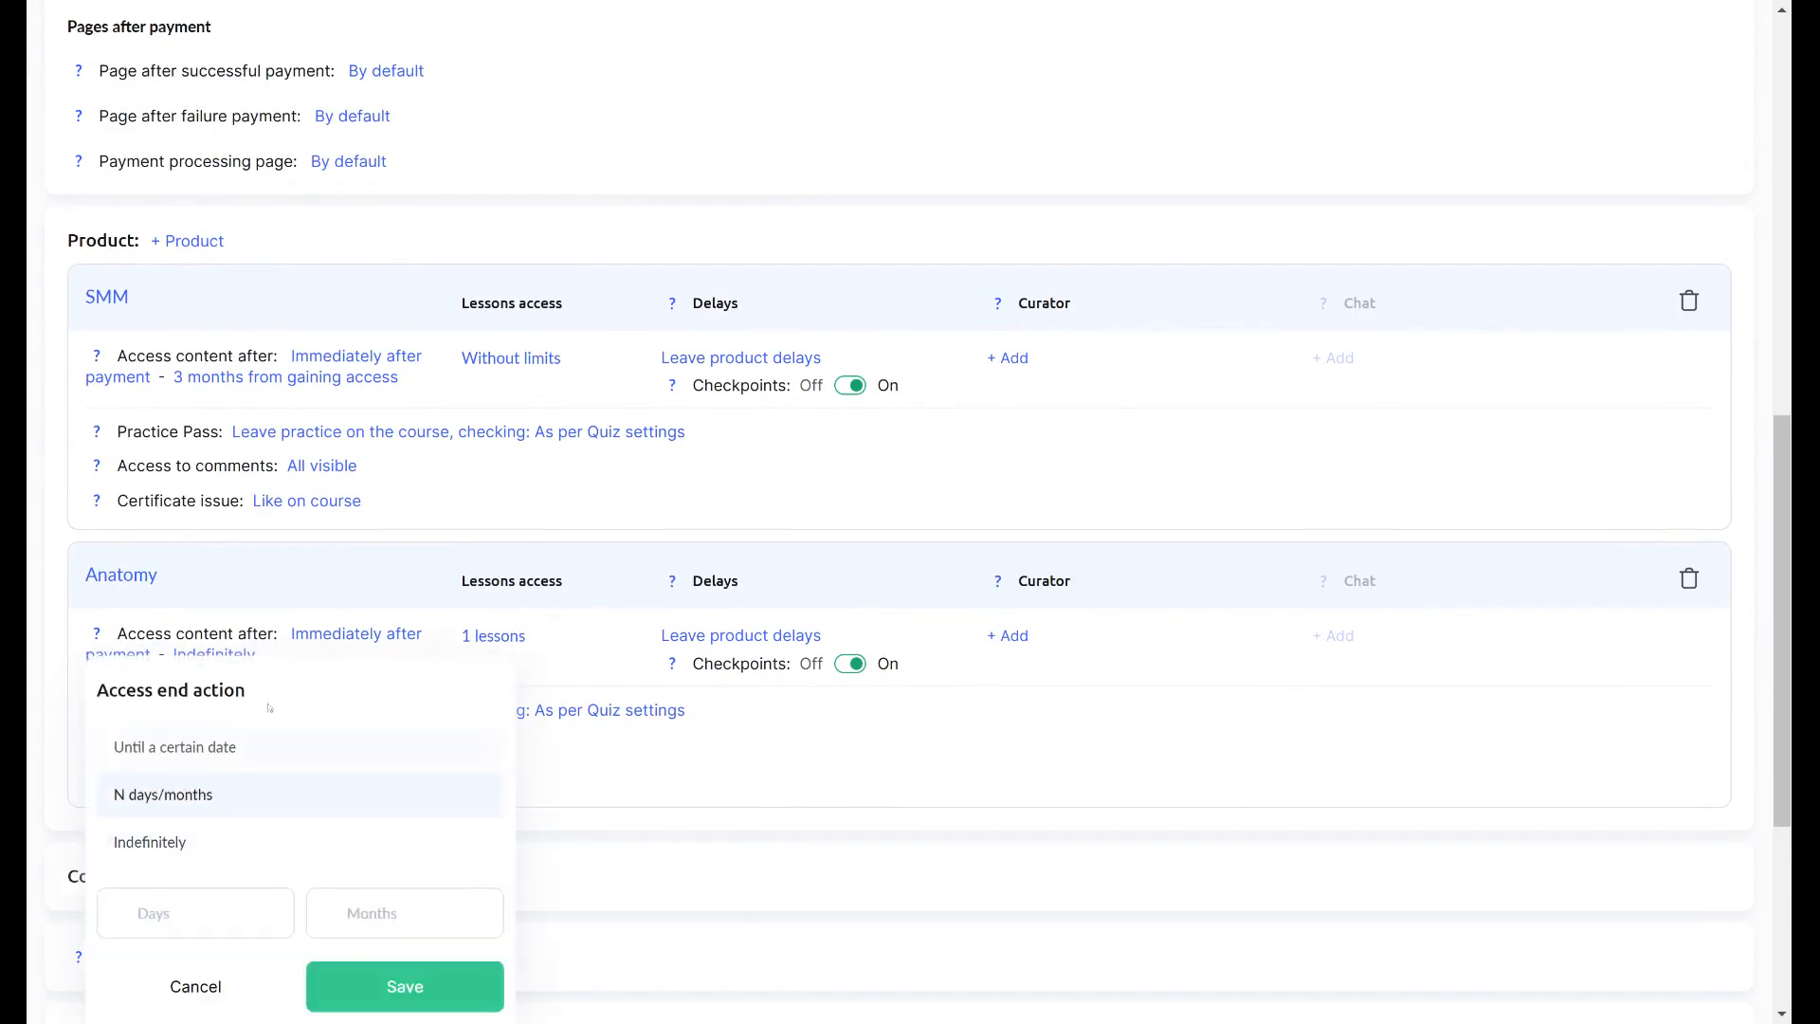
{"action": "left_click", "coordinate": [351, 912]}
{"action": "type", "text": "3"}
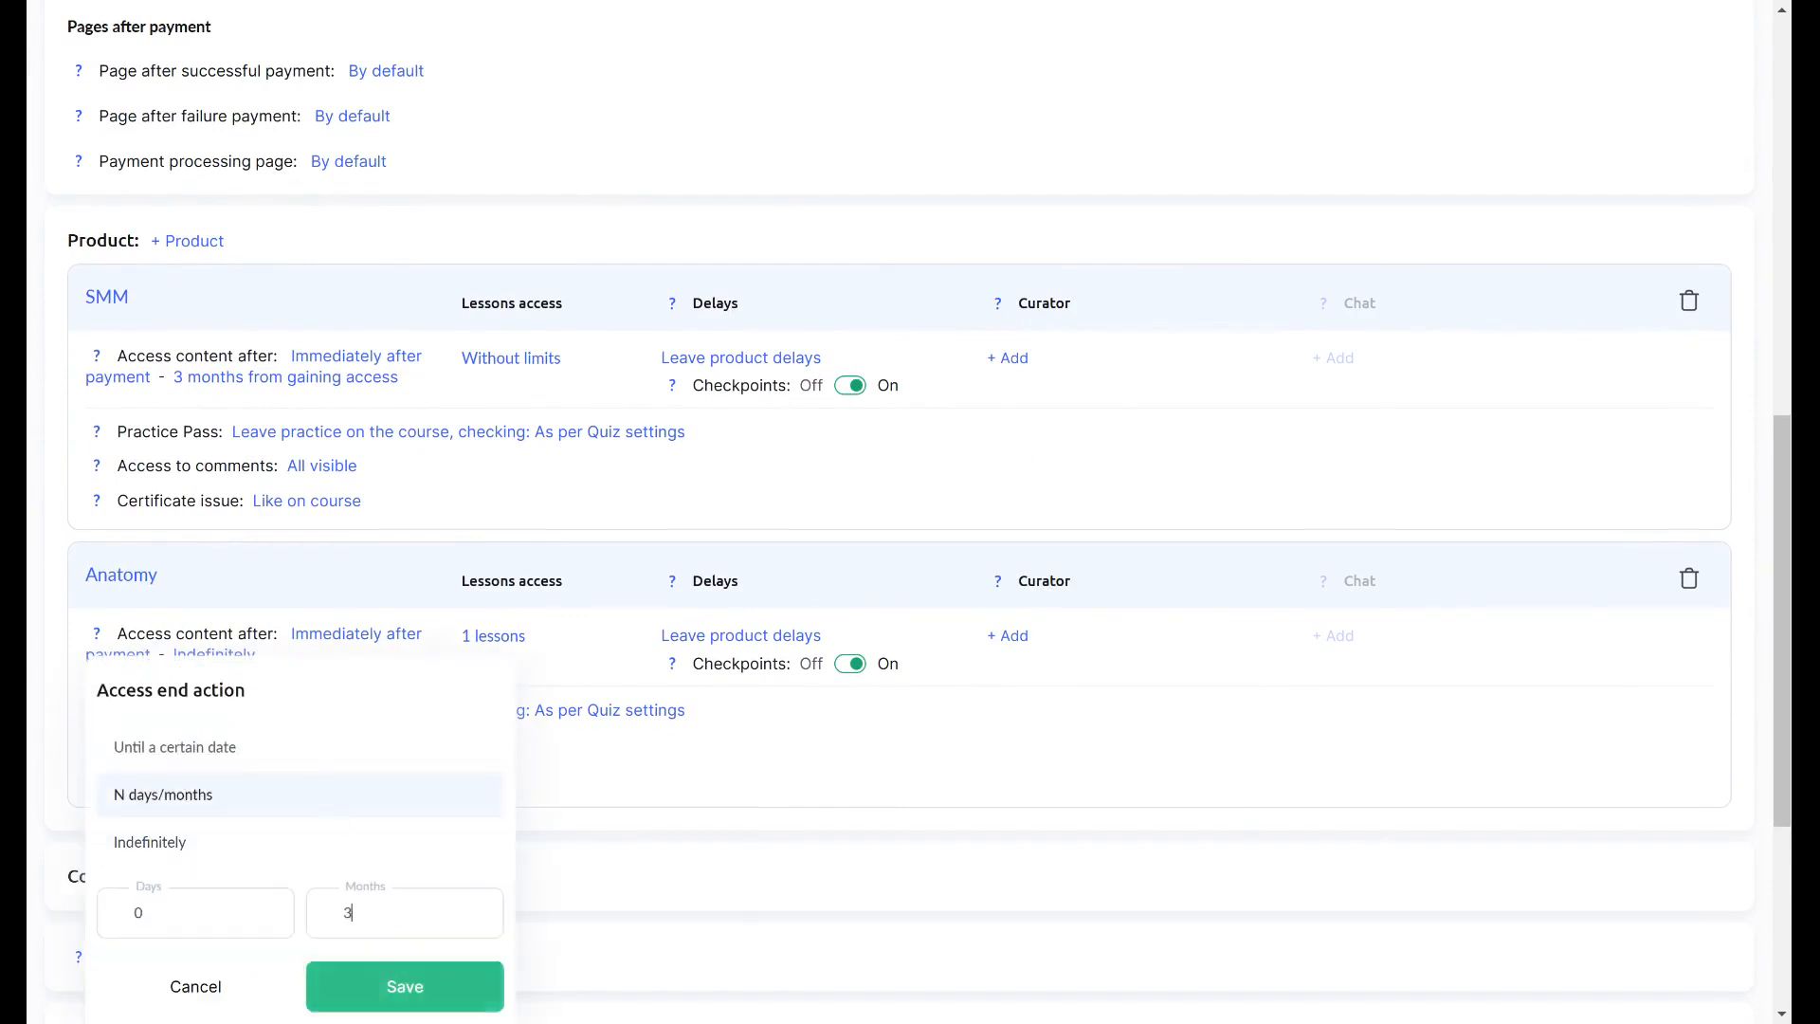
{"action": "left_click", "coordinate": [417, 987]}
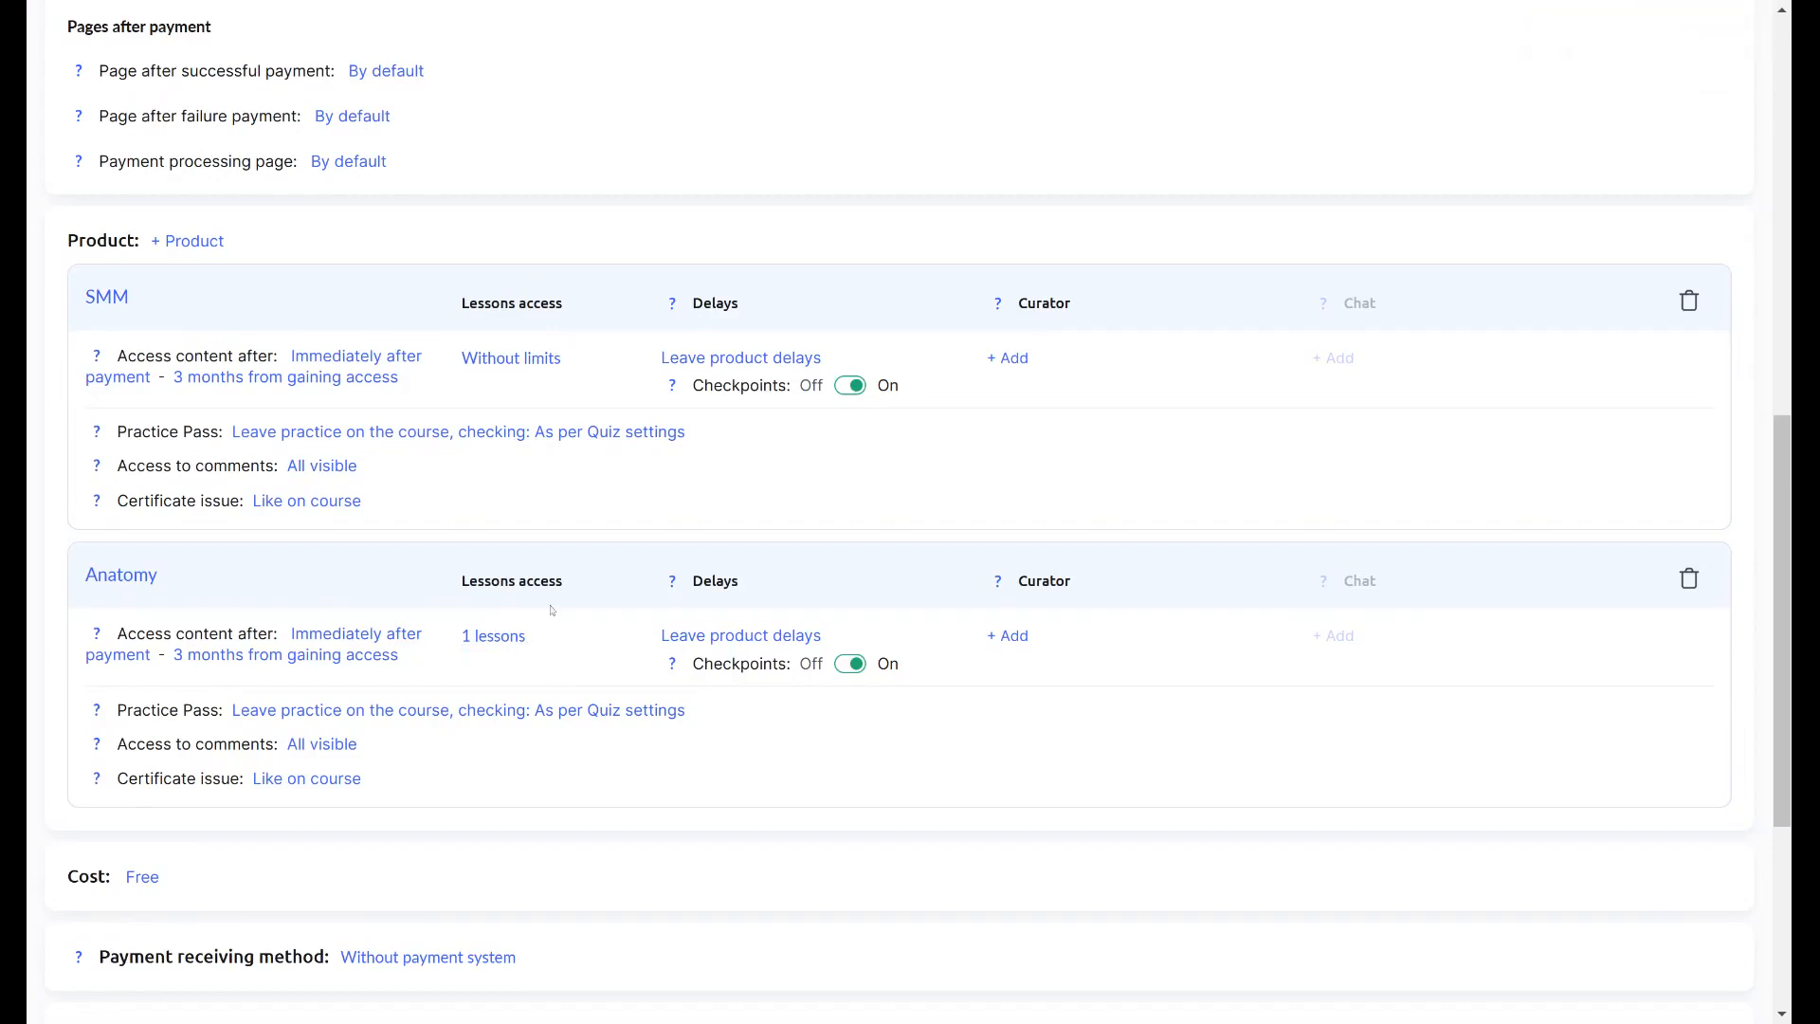
- Make the offer paid at a cost of 100 USD and save the price
{"action": "scroll", "coordinate": [573, 604], "scroll_direction": "down", "scroll_amount": 2}
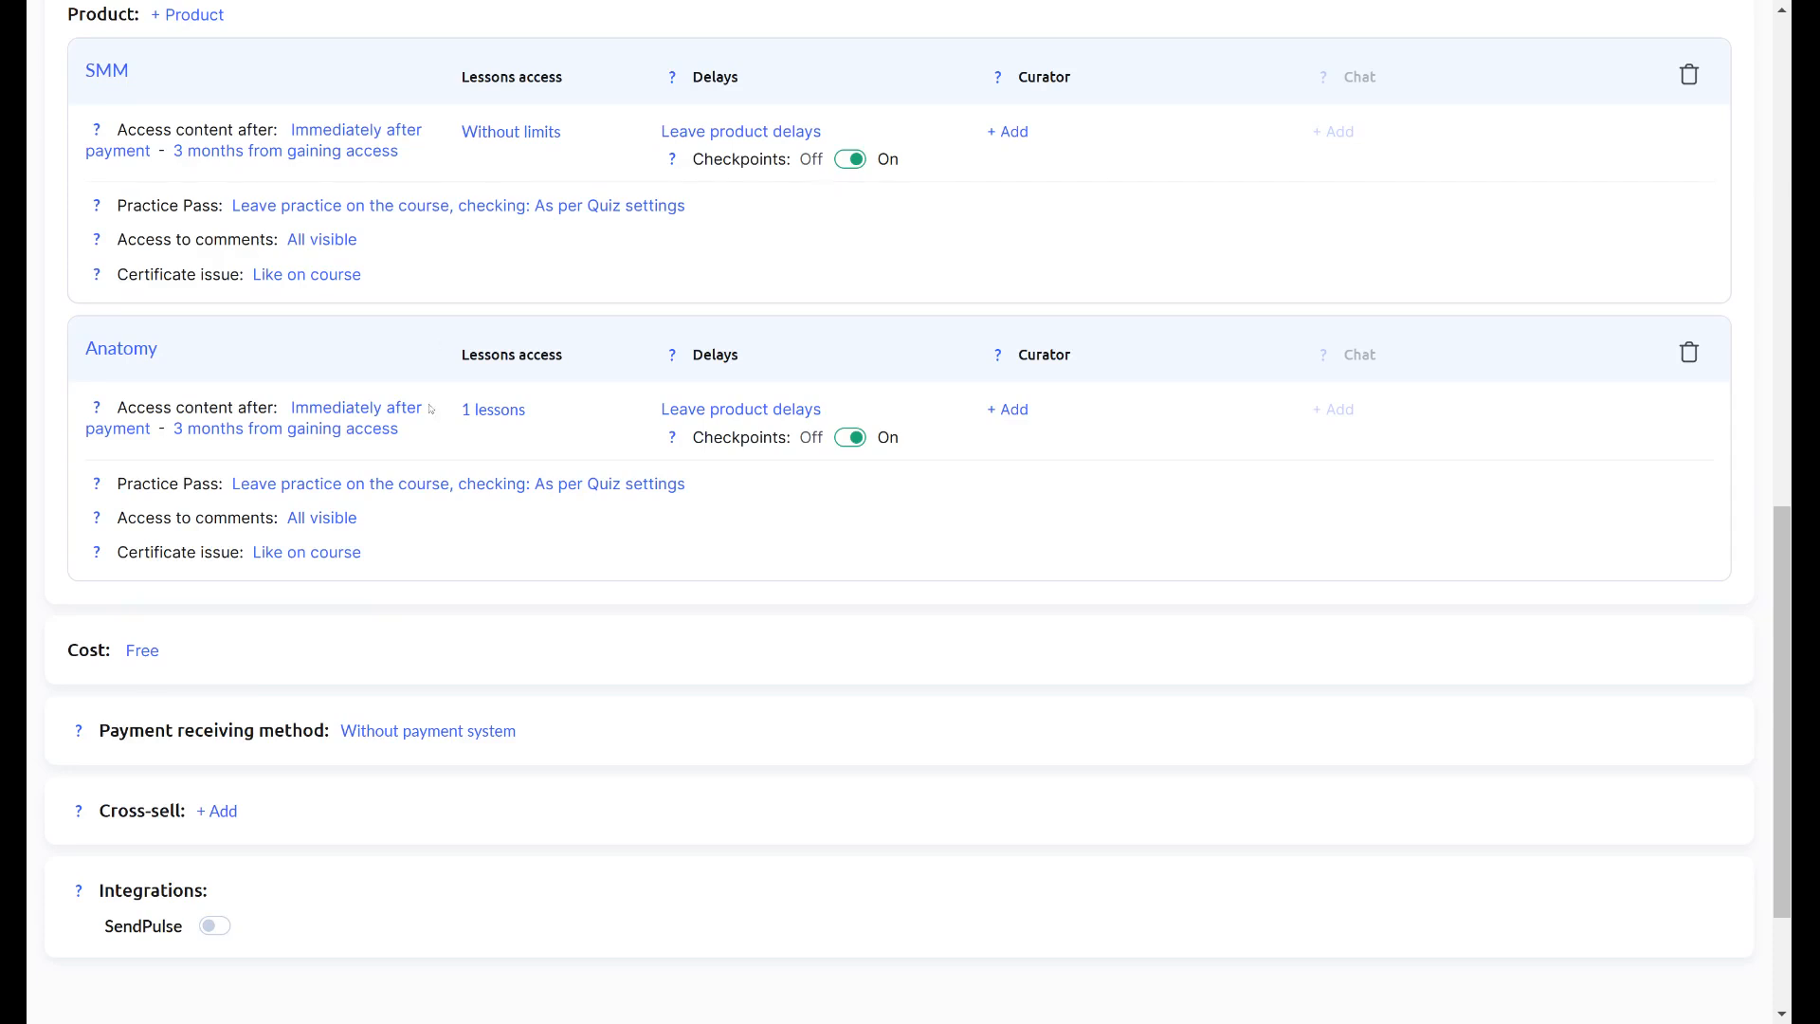
{"action": "scroll", "coordinate": [144, 454], "scroll_direction": "down", "scroll_amount": 3}
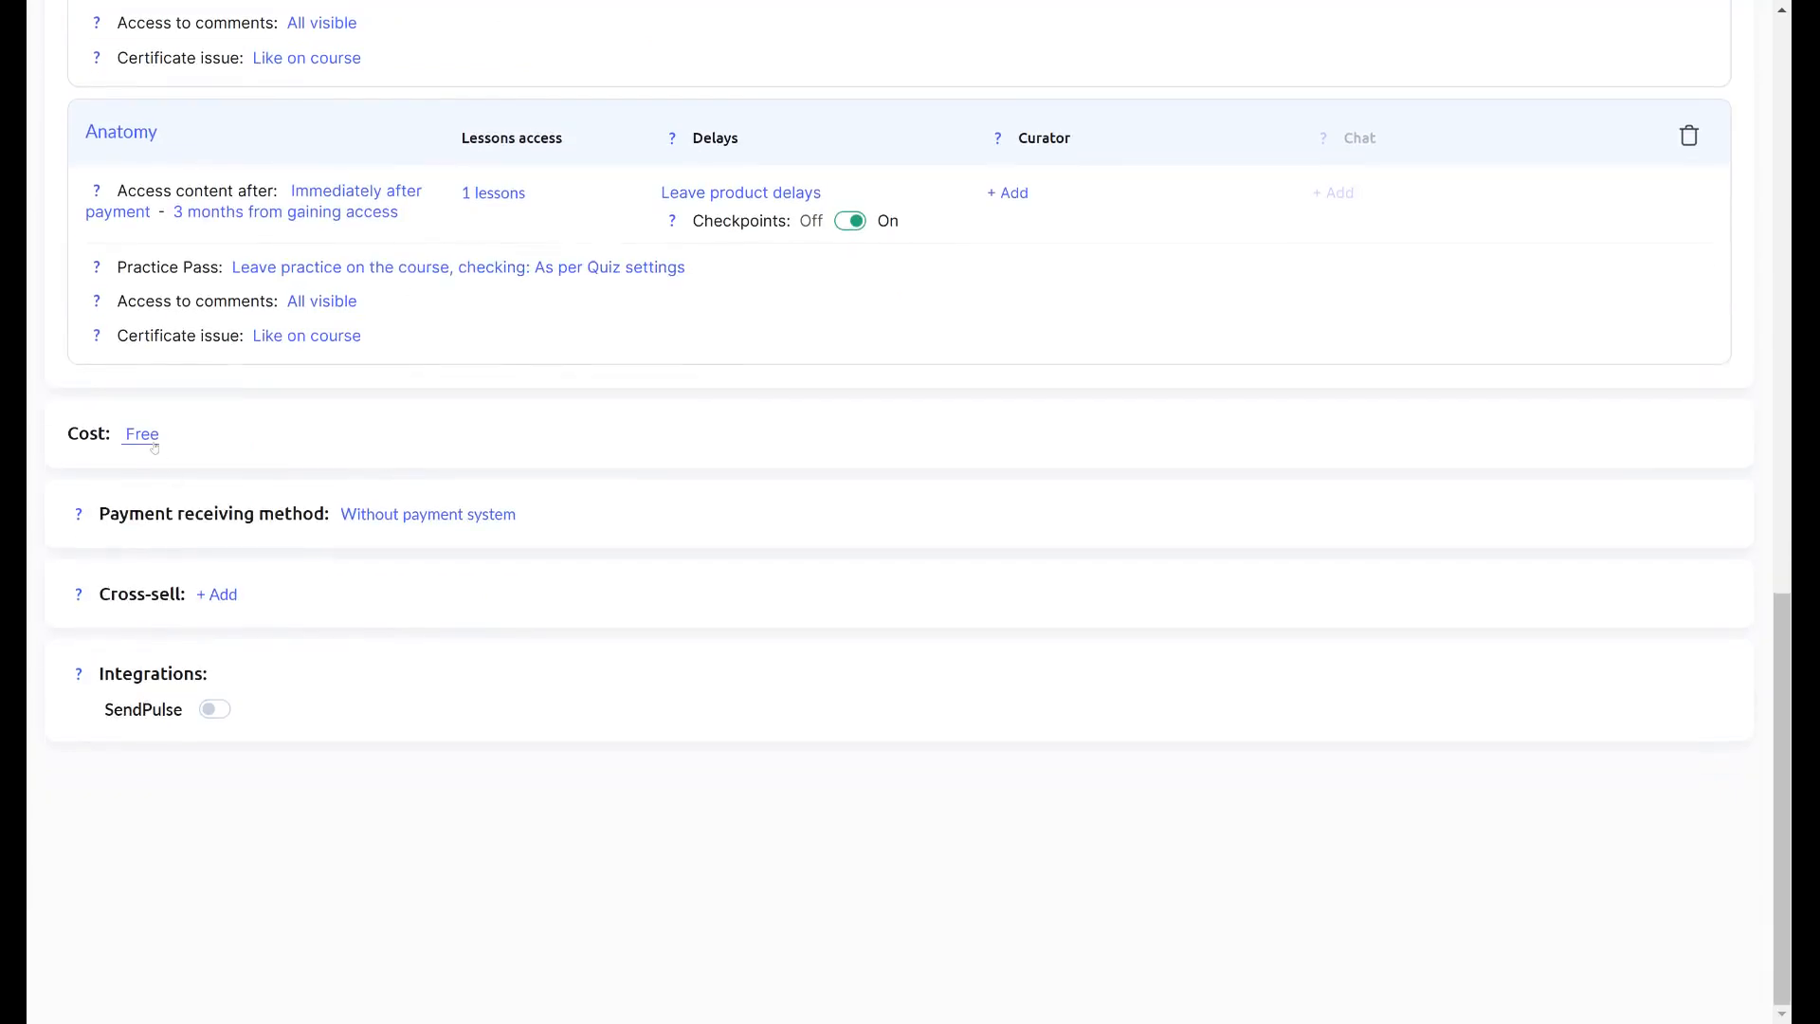
{"action": "left_click", "coordinate": [153, 446]}
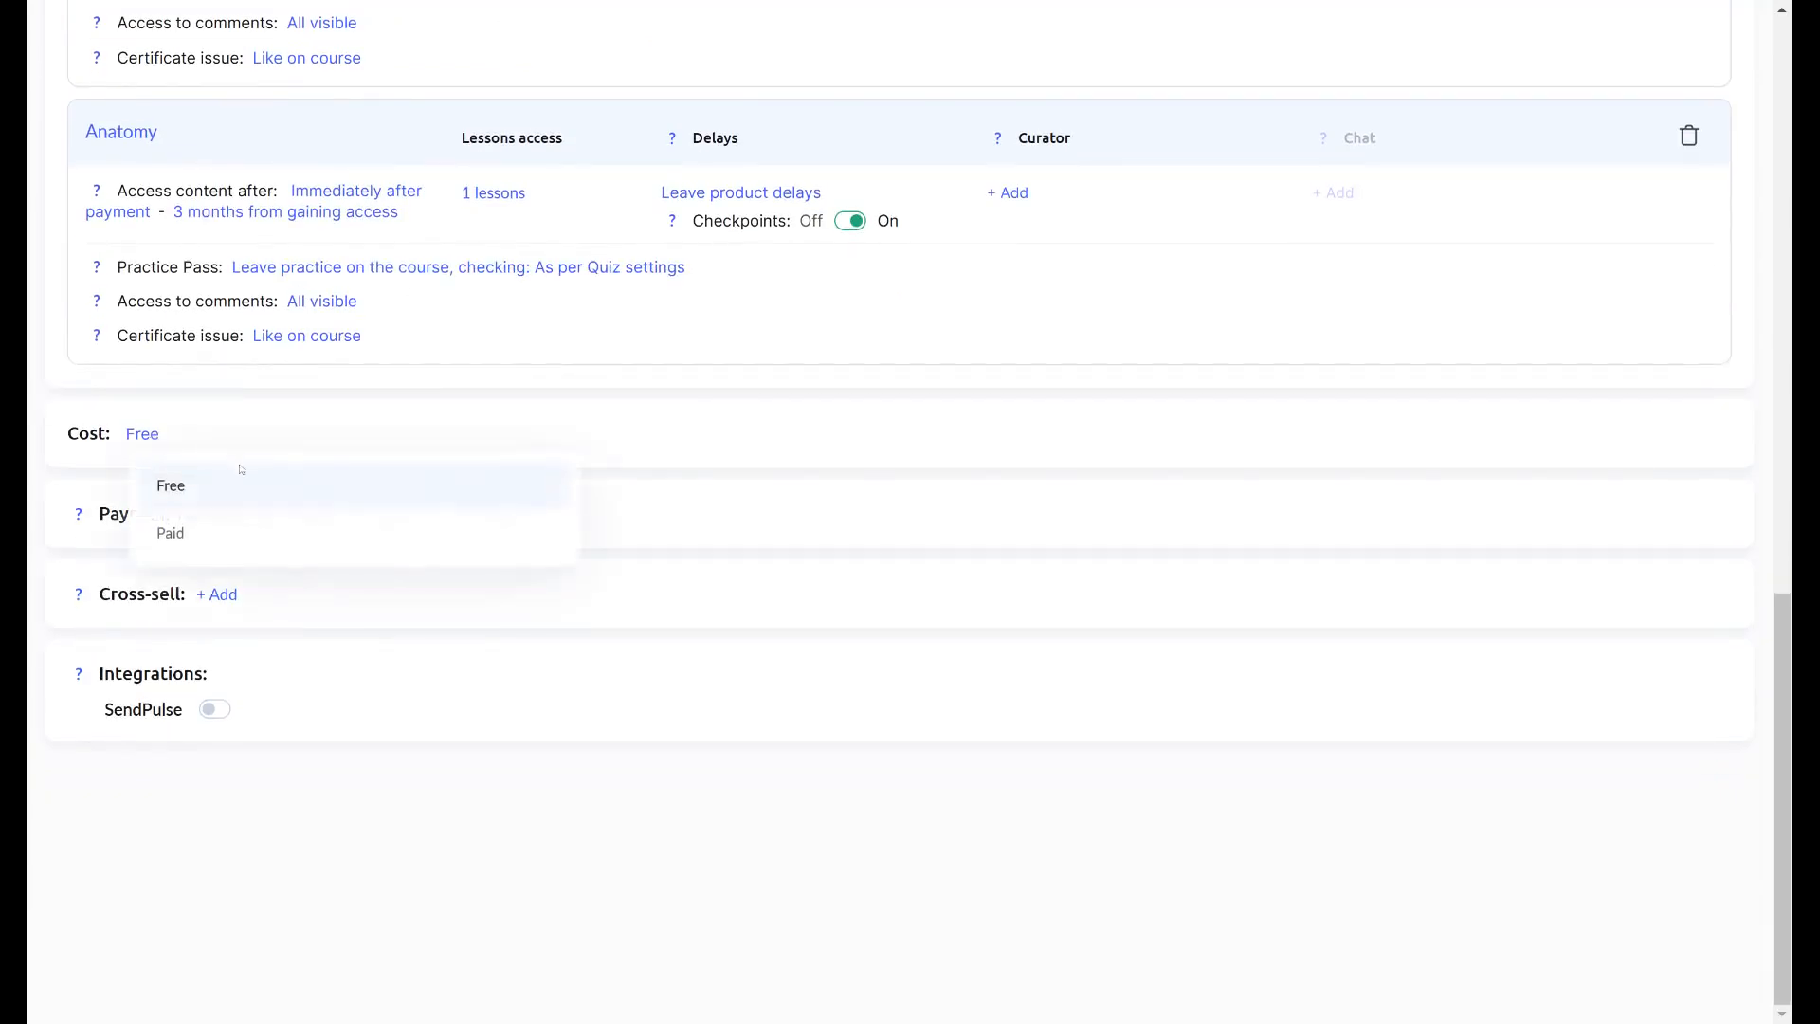
{"action": "left_click", "coordinate": [186, 530]}
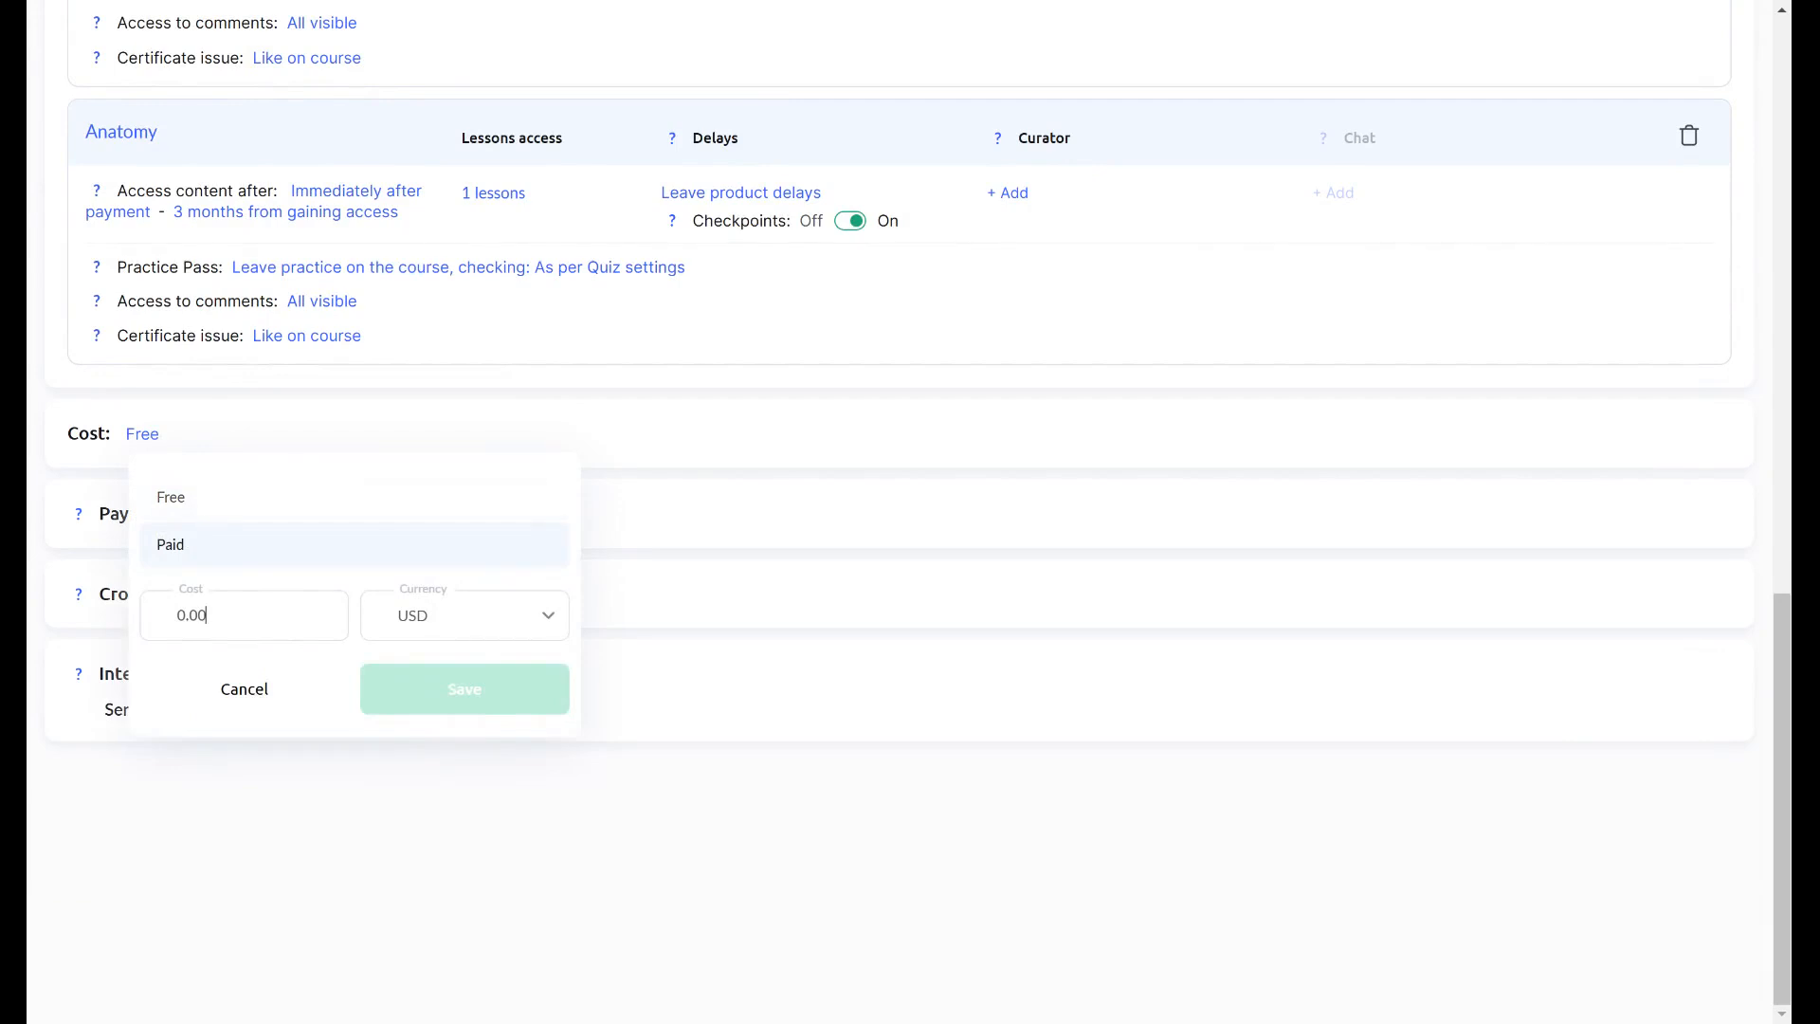
{"action": "key", "text": "Tab"}
{"action": "type", "text": "100"}
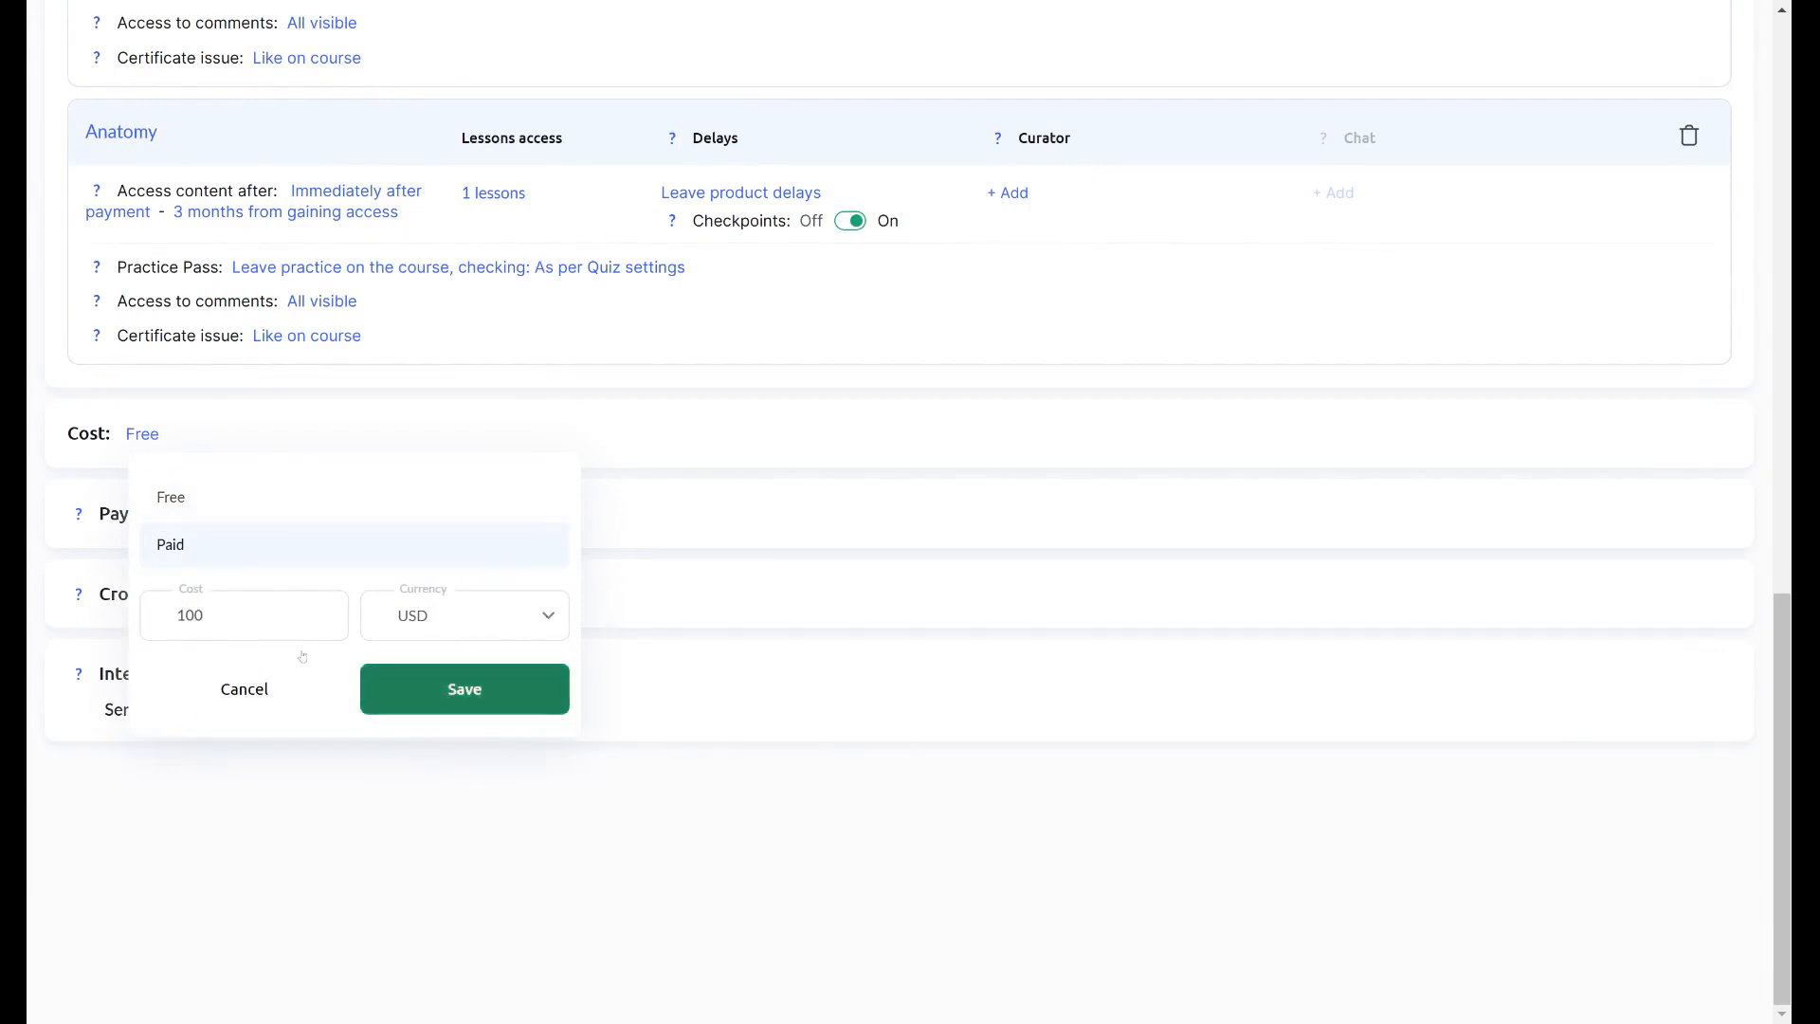
{"action": "left_click", "coordinate": [469, 684]}
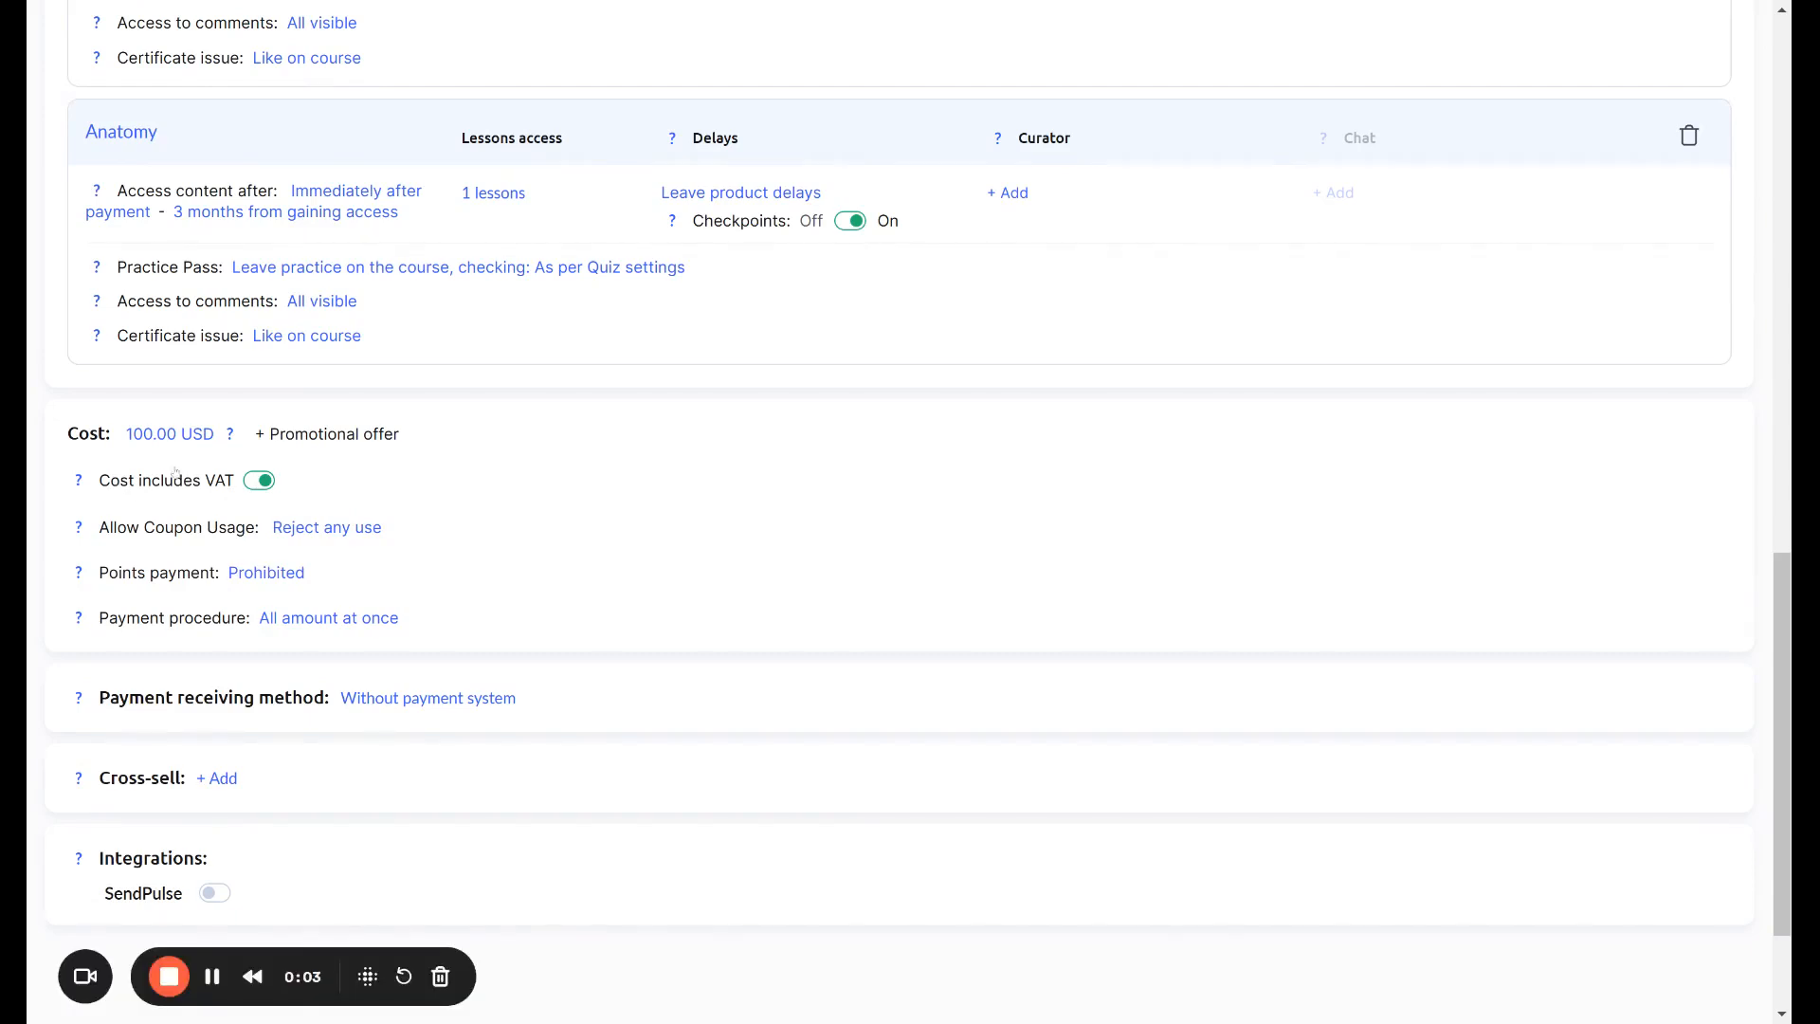
- Examine the offer's VAT inclusion, points payment and payment procedure options, leaving each setting as it was
{"action": "left_click", "coordinate": [262, 481]}
{"action": "left_click", "coordinate": [261, 481]}
{"action": "left_click", "coordinate": [287, 575]}
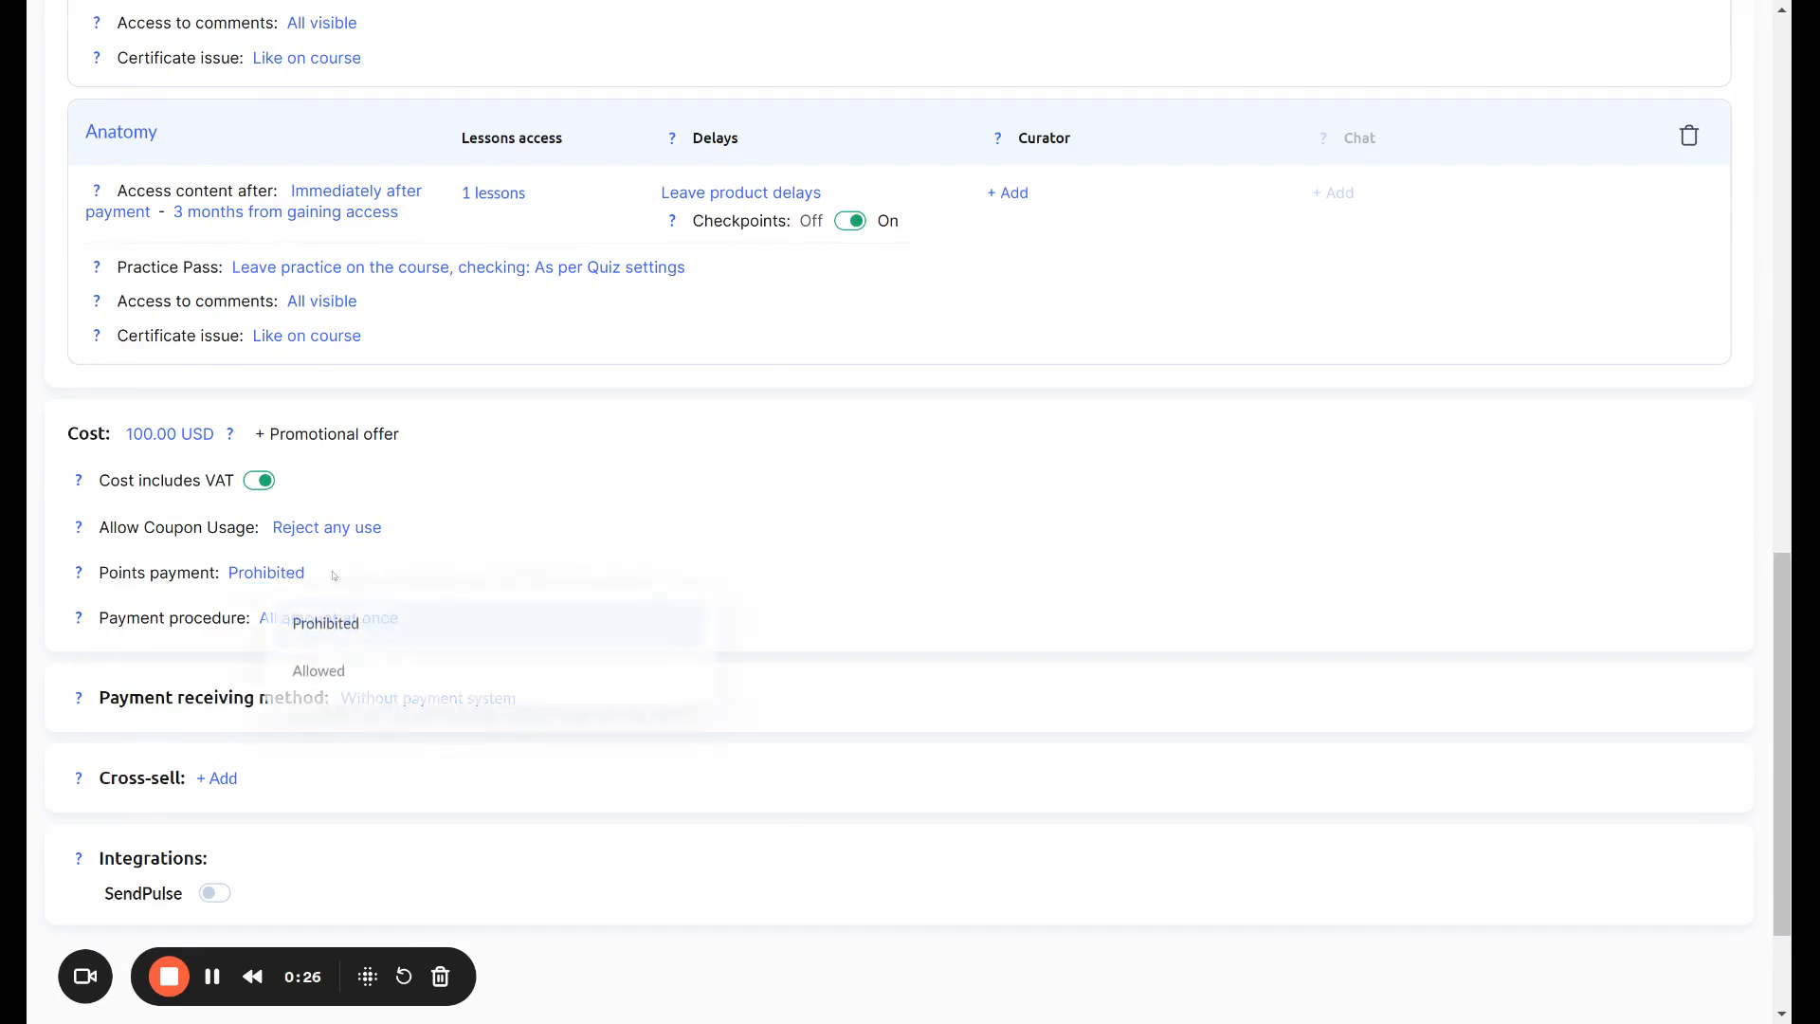
{"action": "left_click", "coordinate": [332, 682]}
{"action": "left_click", "coordinate": [388, 780]}
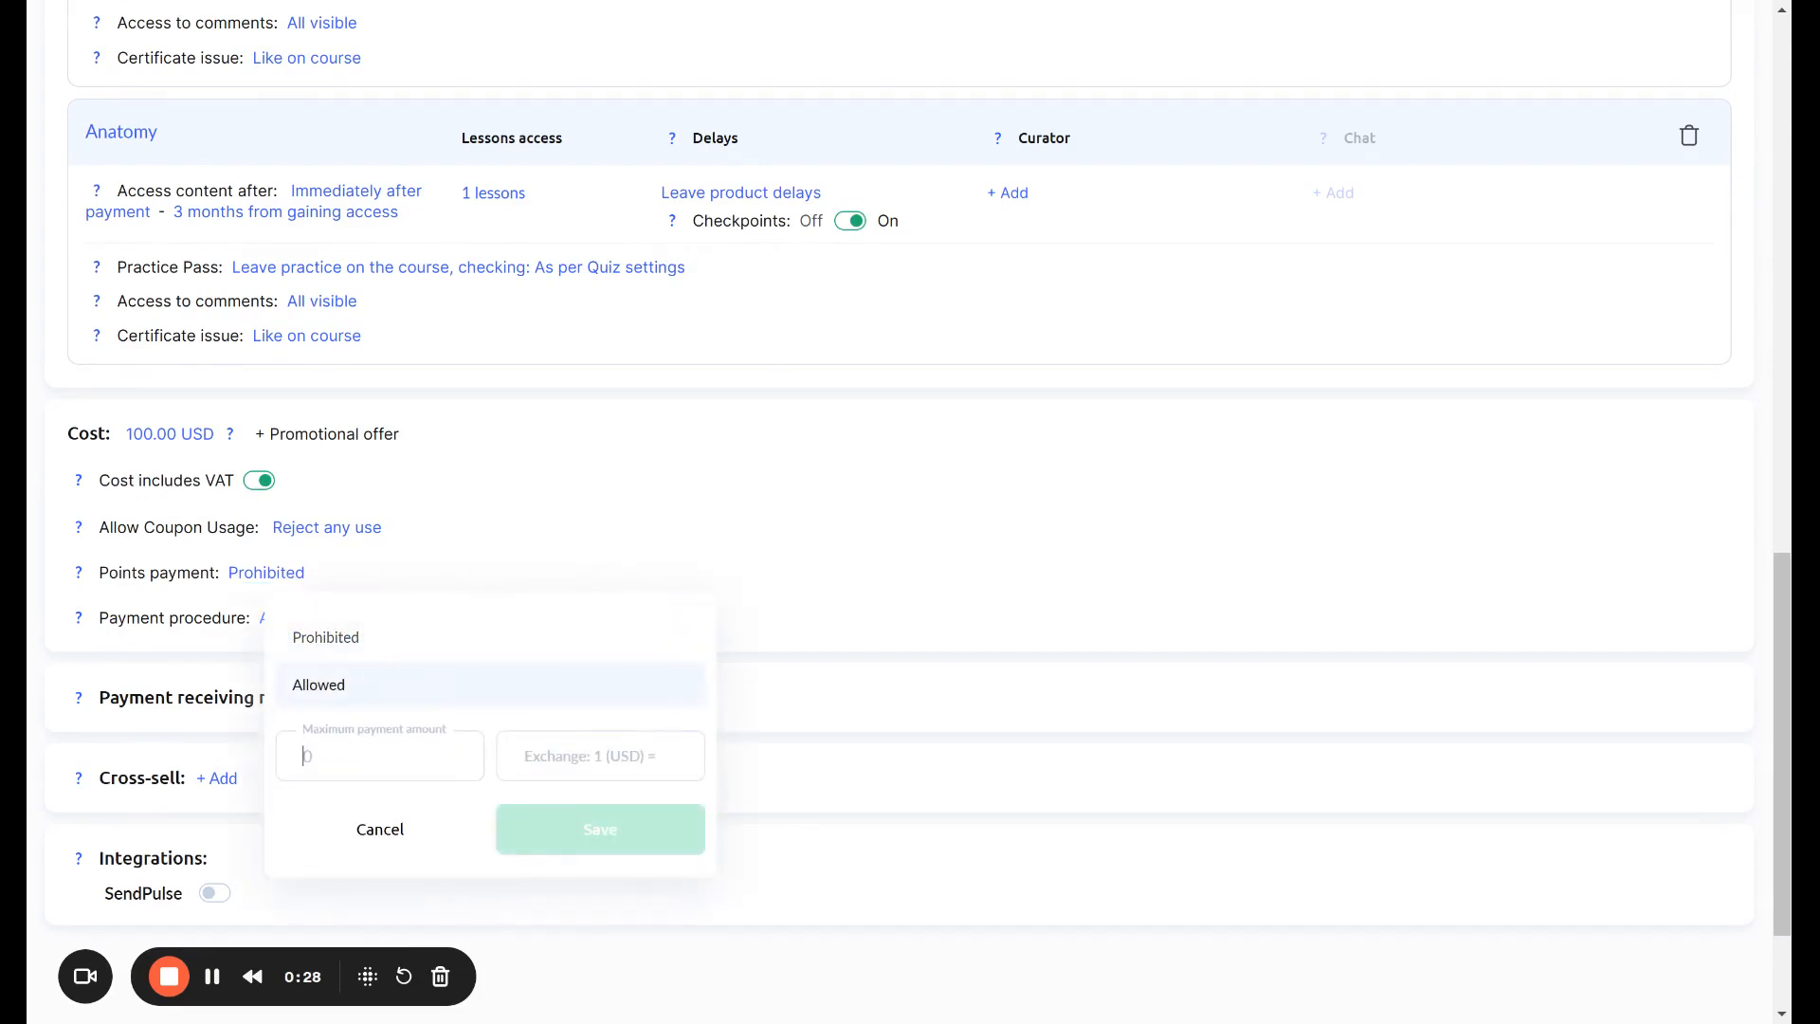
{"action": "left_click", "coordinate": [380, 829]}
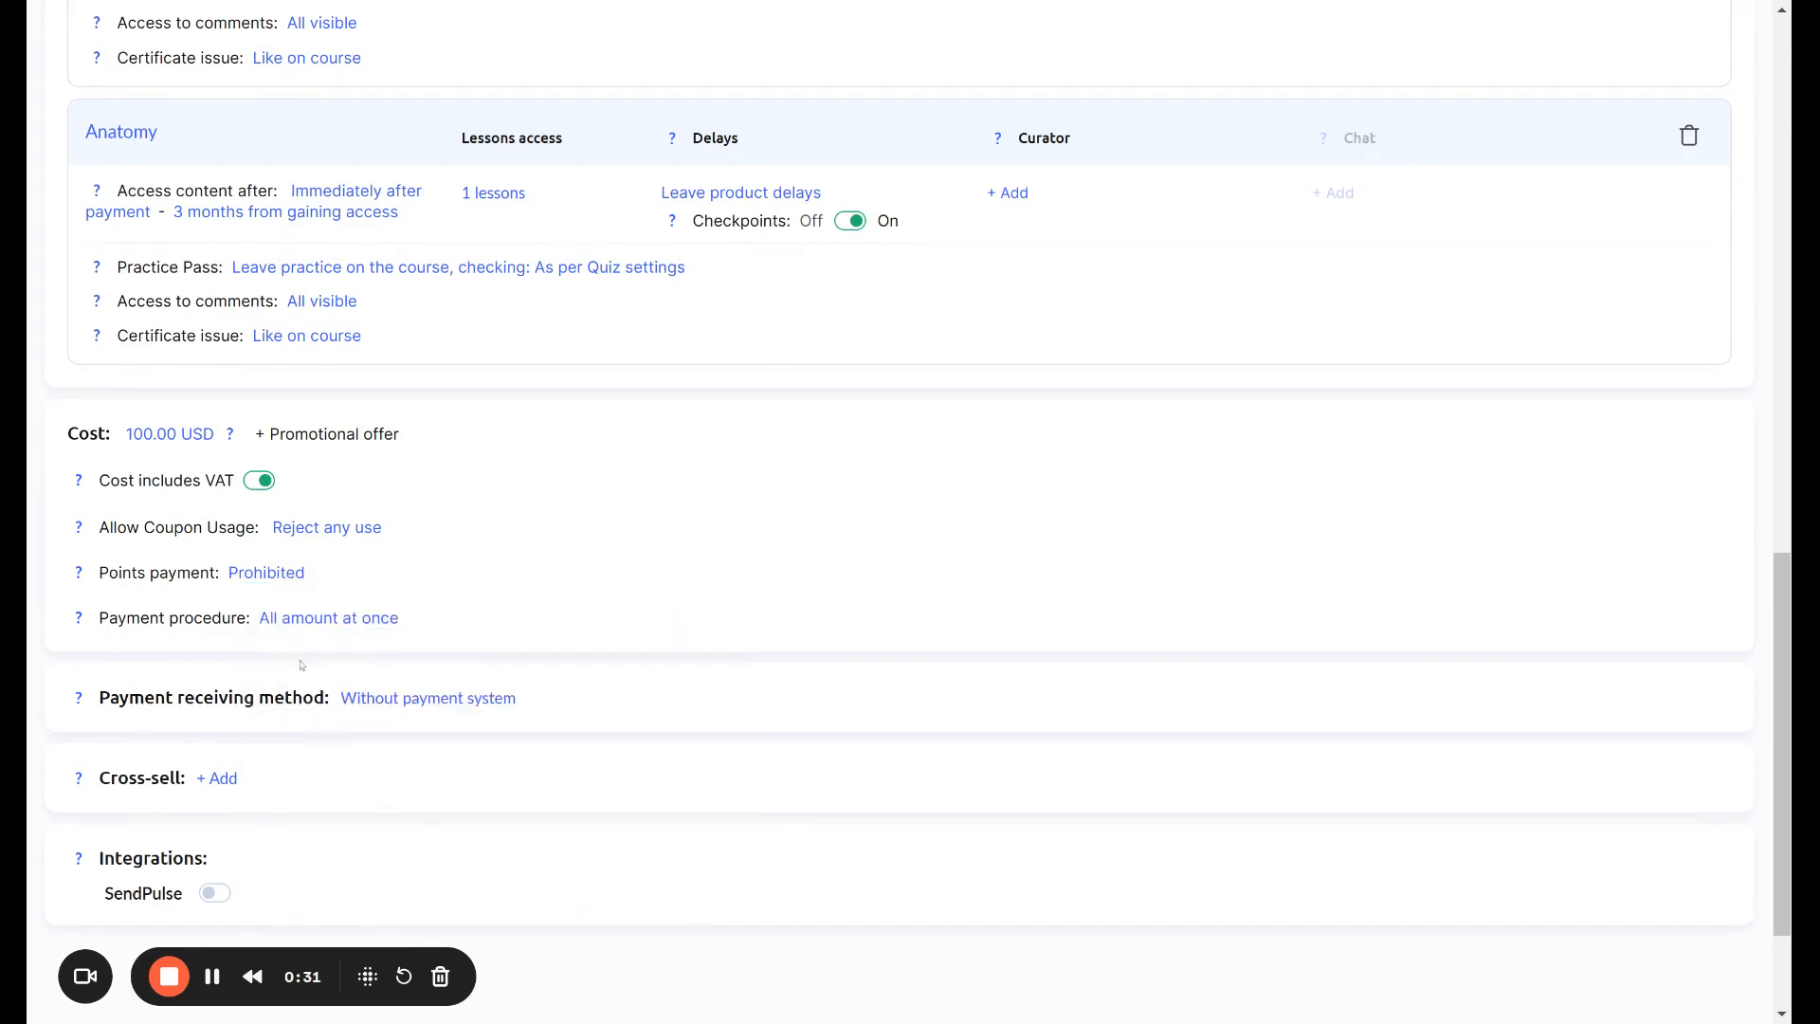
{"action": "left_click", "coordinate": [372, 616]}
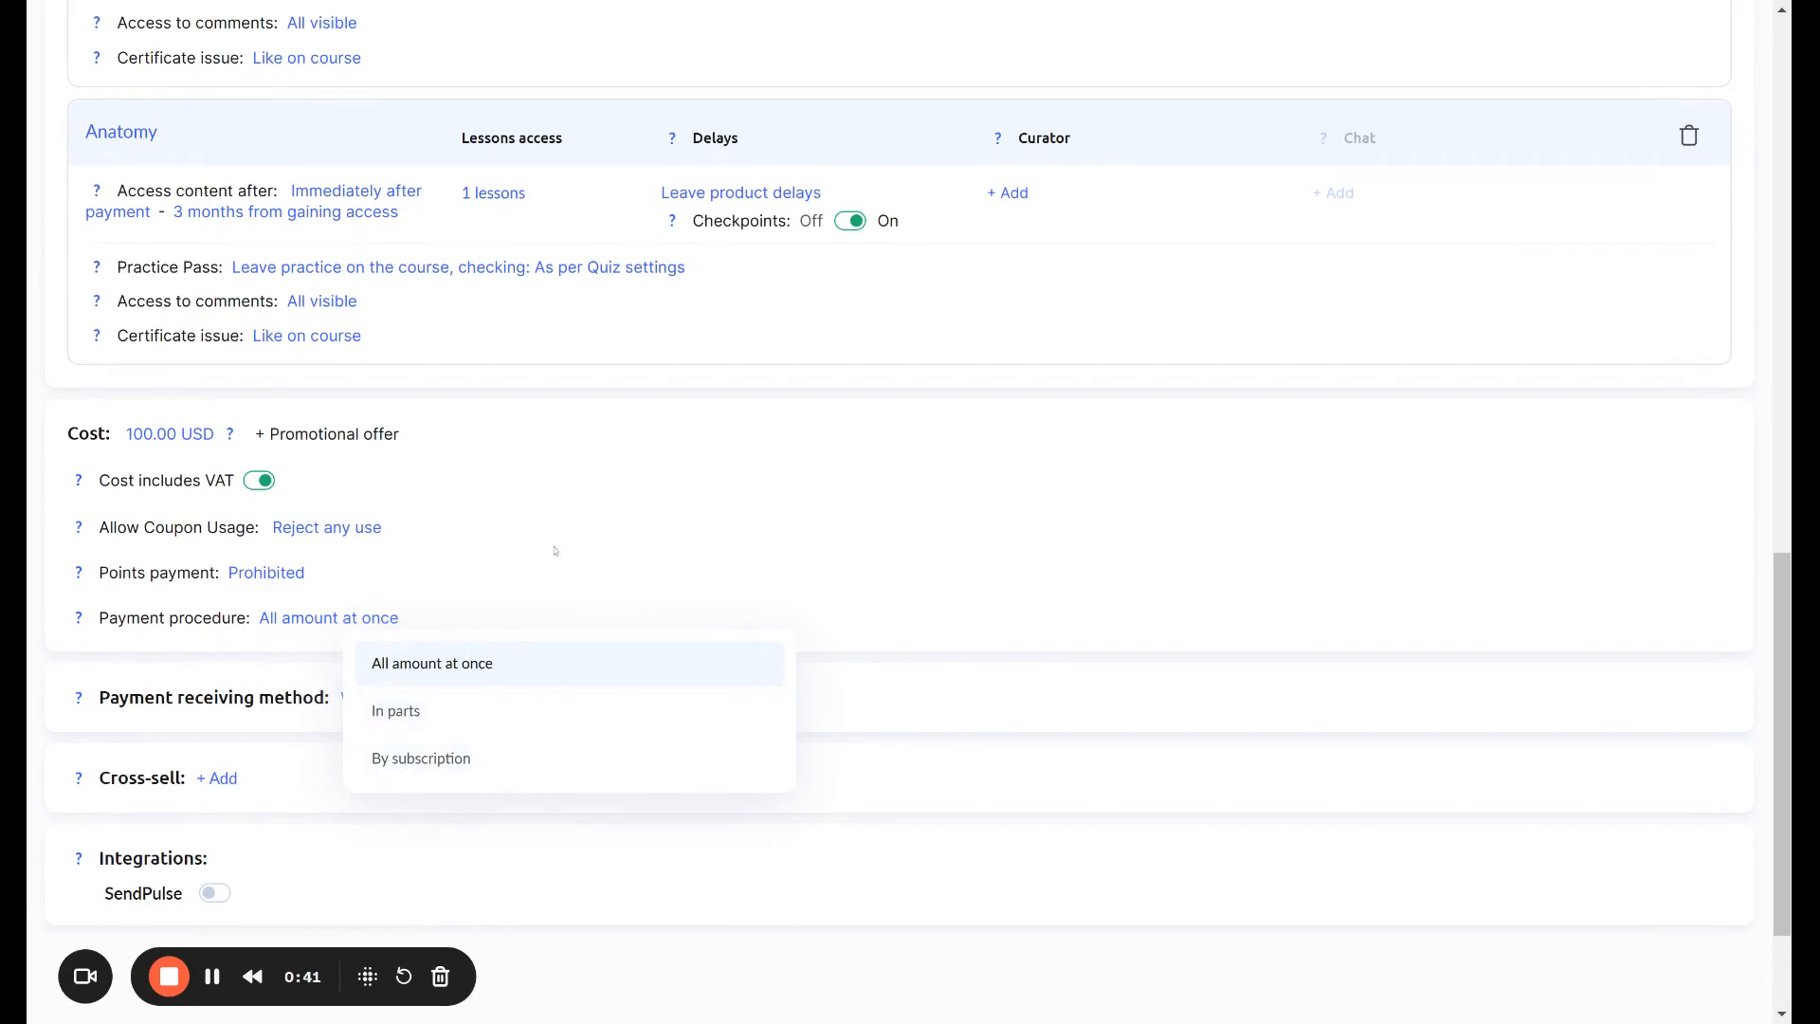
{"action": "left_click", "coordinate": [728, 405]}
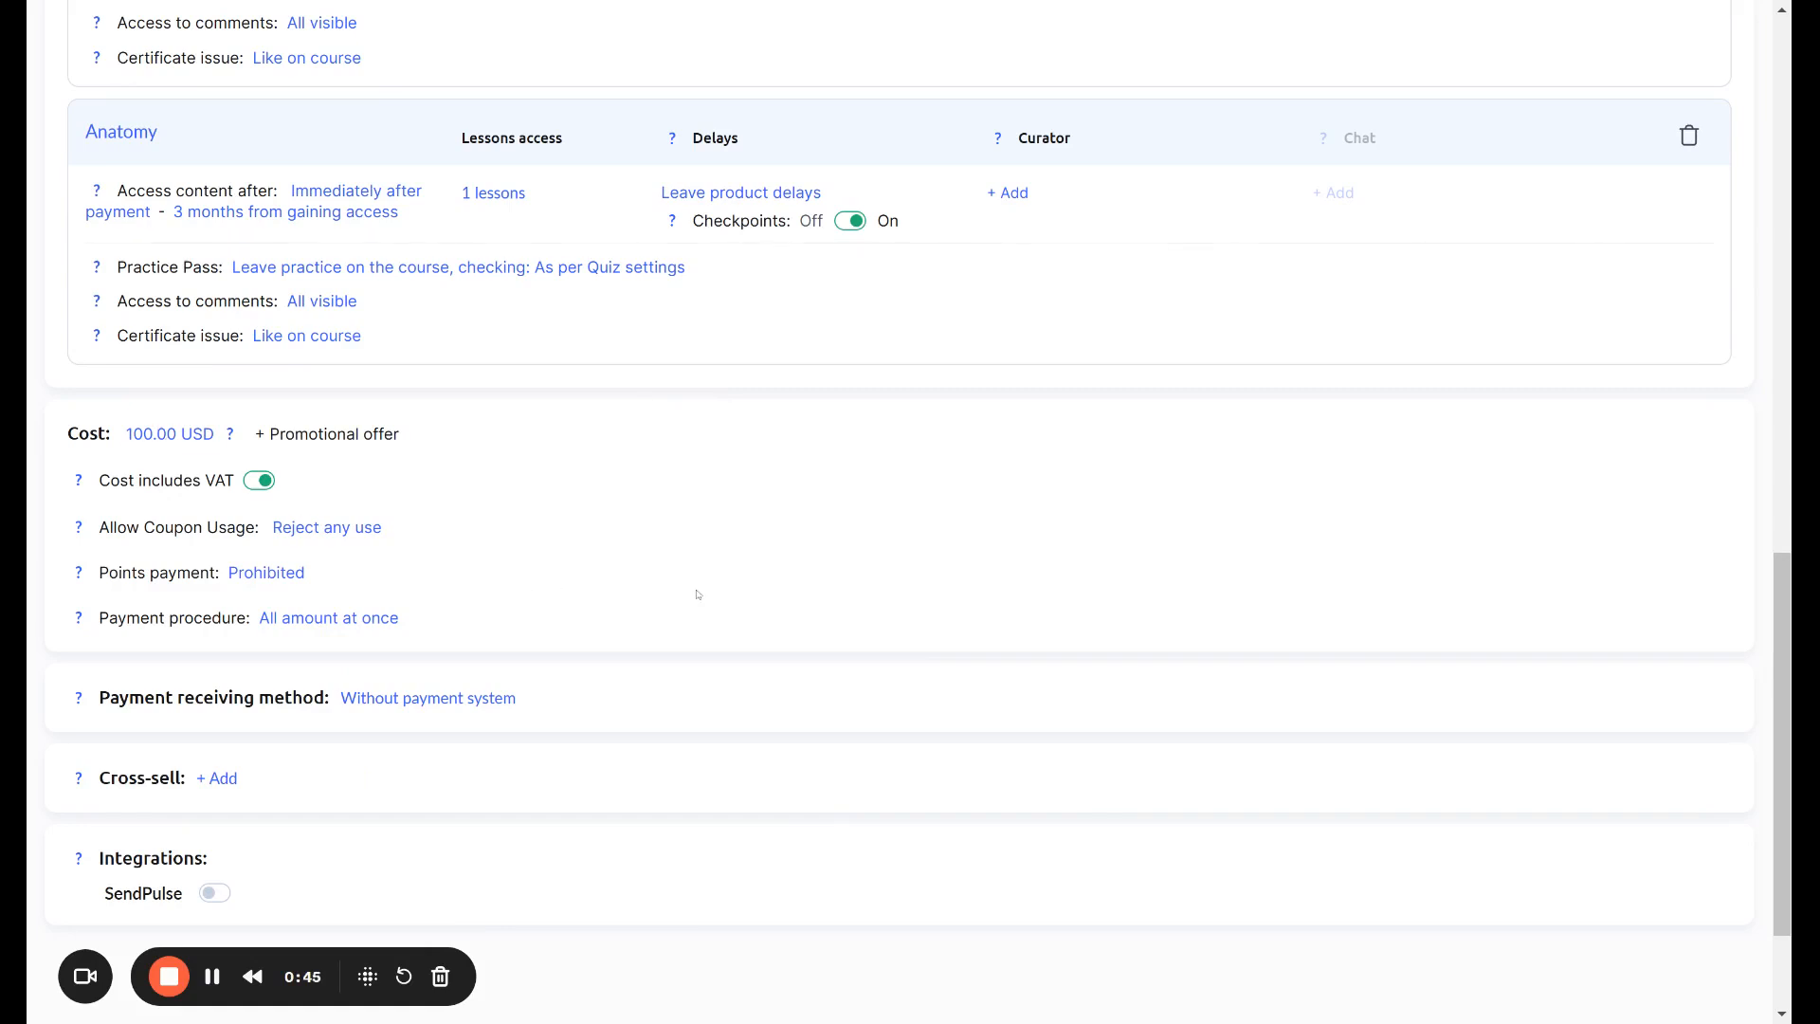
- Set the offer's payment receiving method to With payment system, select paypal_aed (PayPal), and save
{"action": "left_click_drag", "start_coordinate": [110, 697], "coordinate": [324, 698]}
{"action": "left_click", "coordinate": [338, 738]}
{"action": "left_click", "coordinate": [479, 698]}
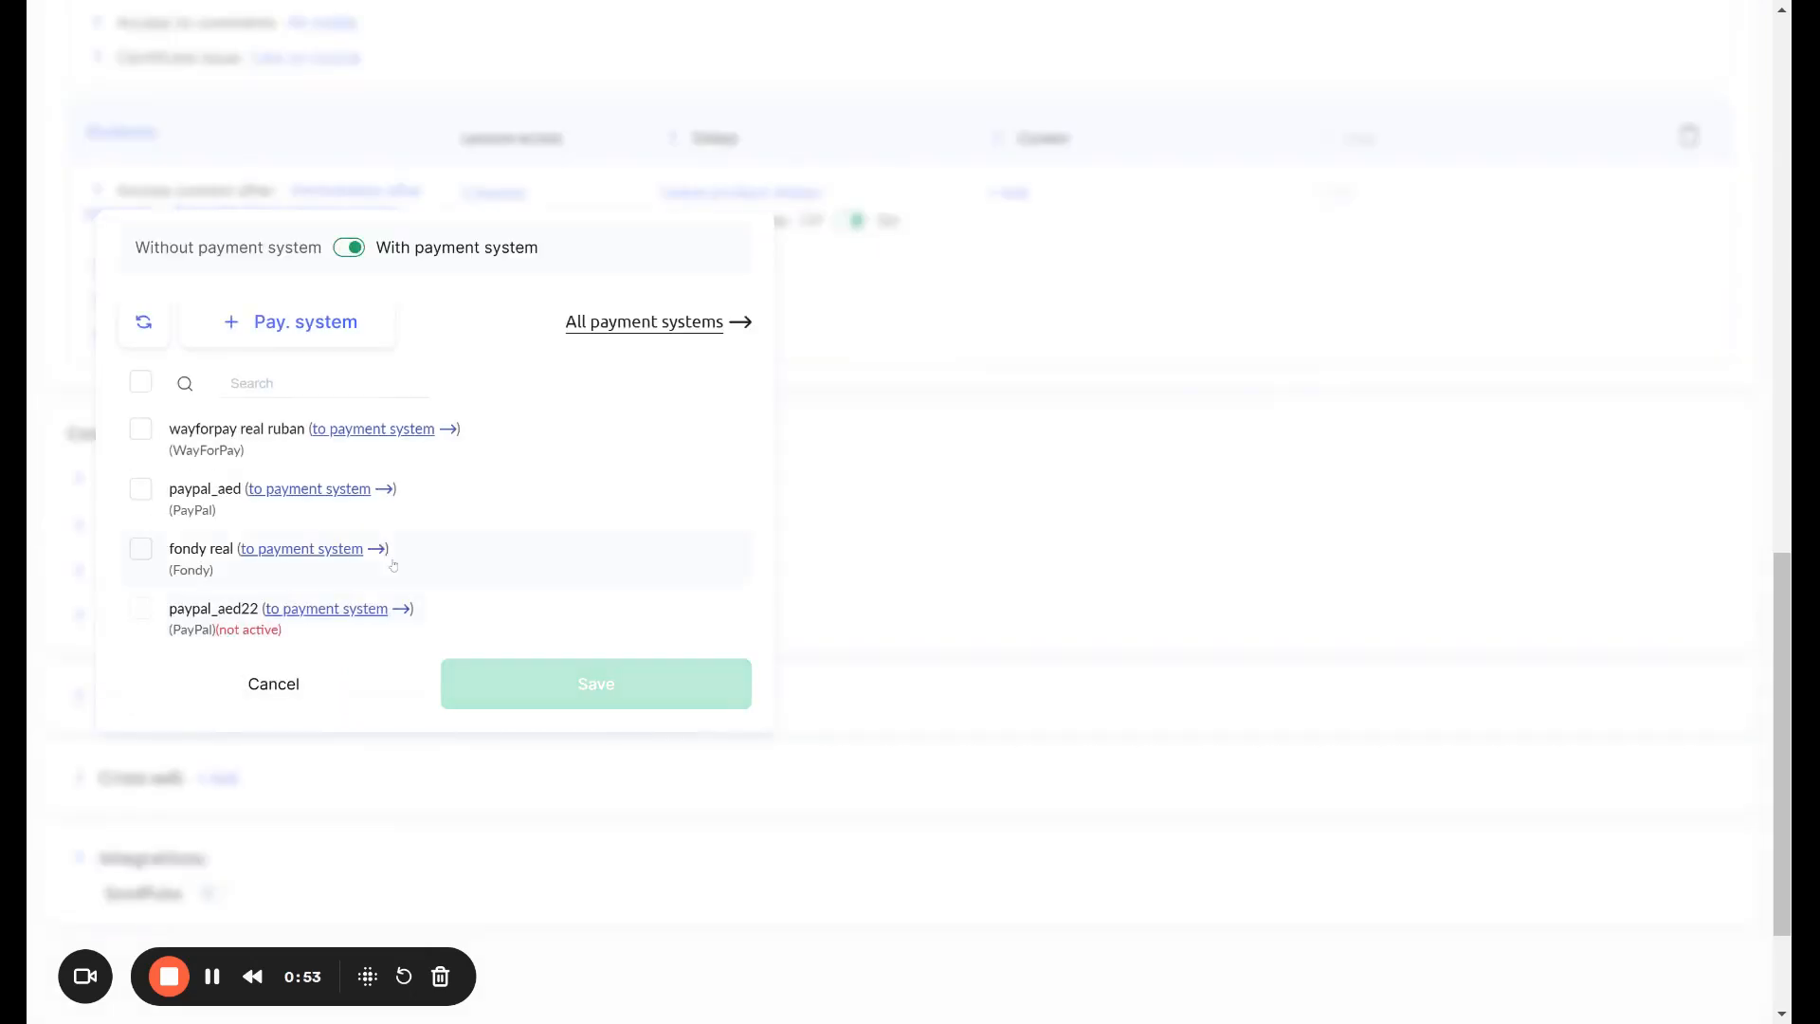
{"action": "scroll", "coordinate": [211, 499], "scroll_direction": "down", "scroll_amount": 1}
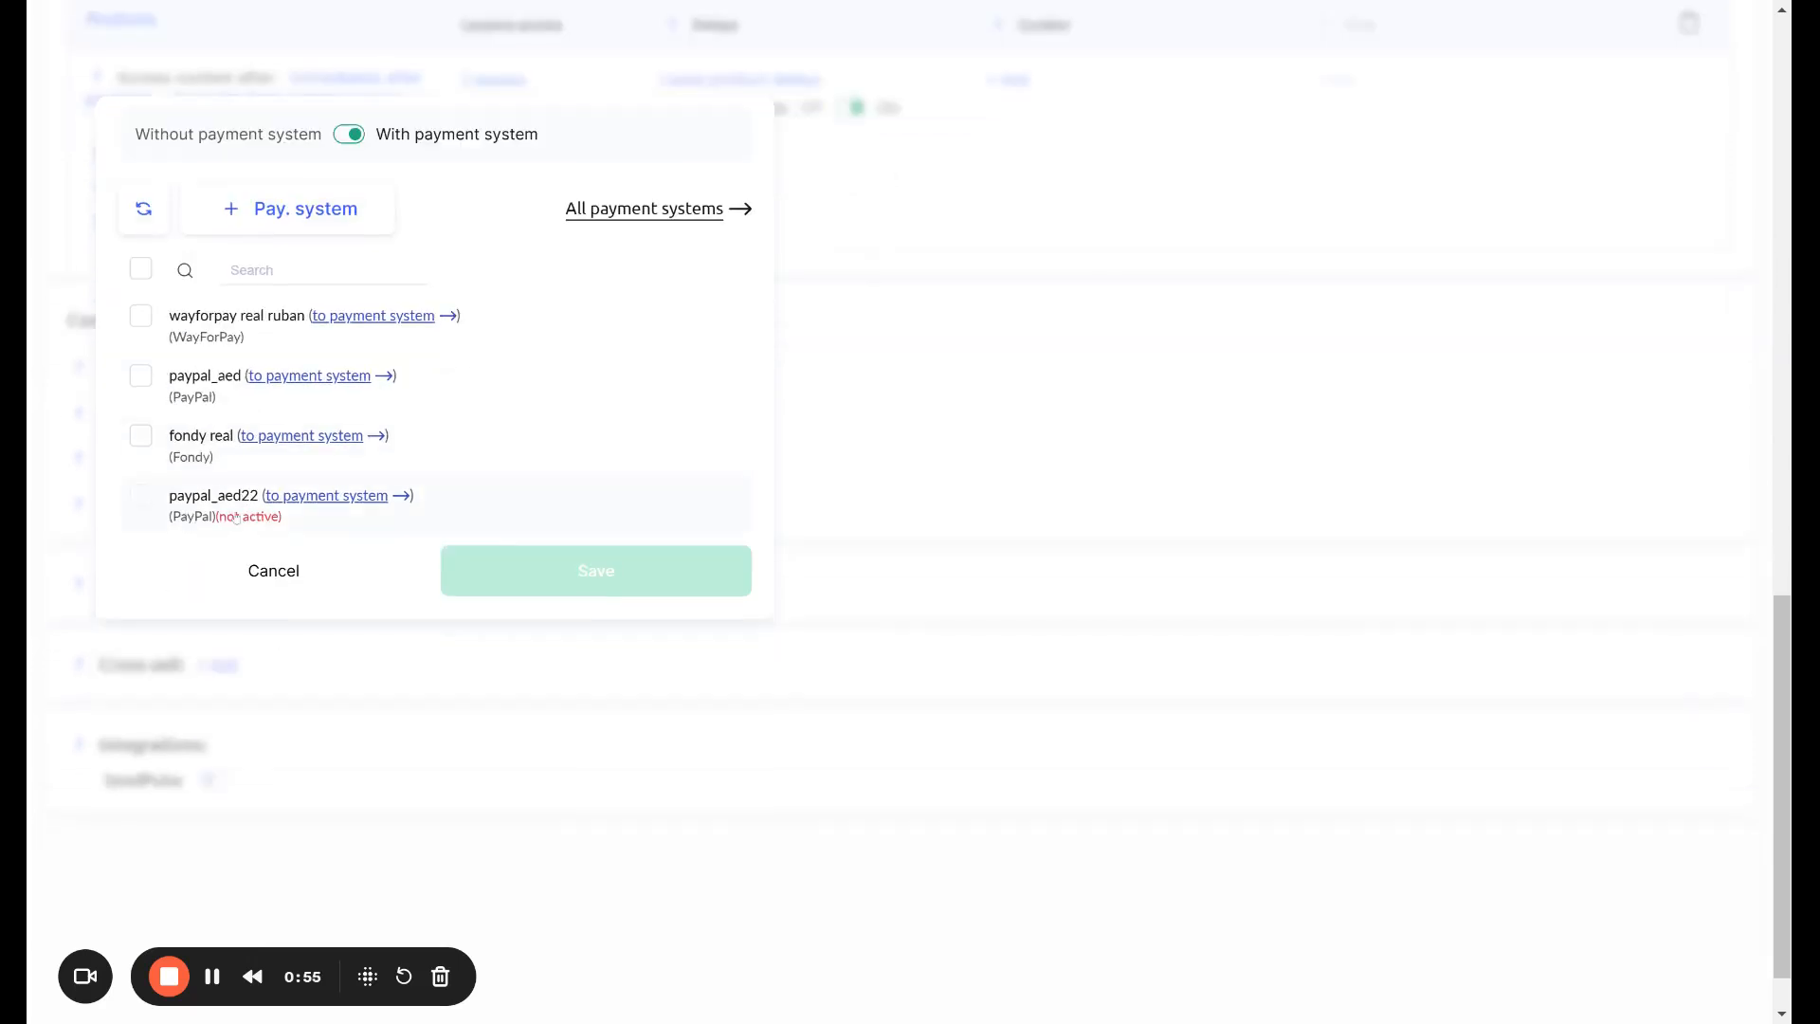
{"action": "left_click", "coordinate": [206, 390]}
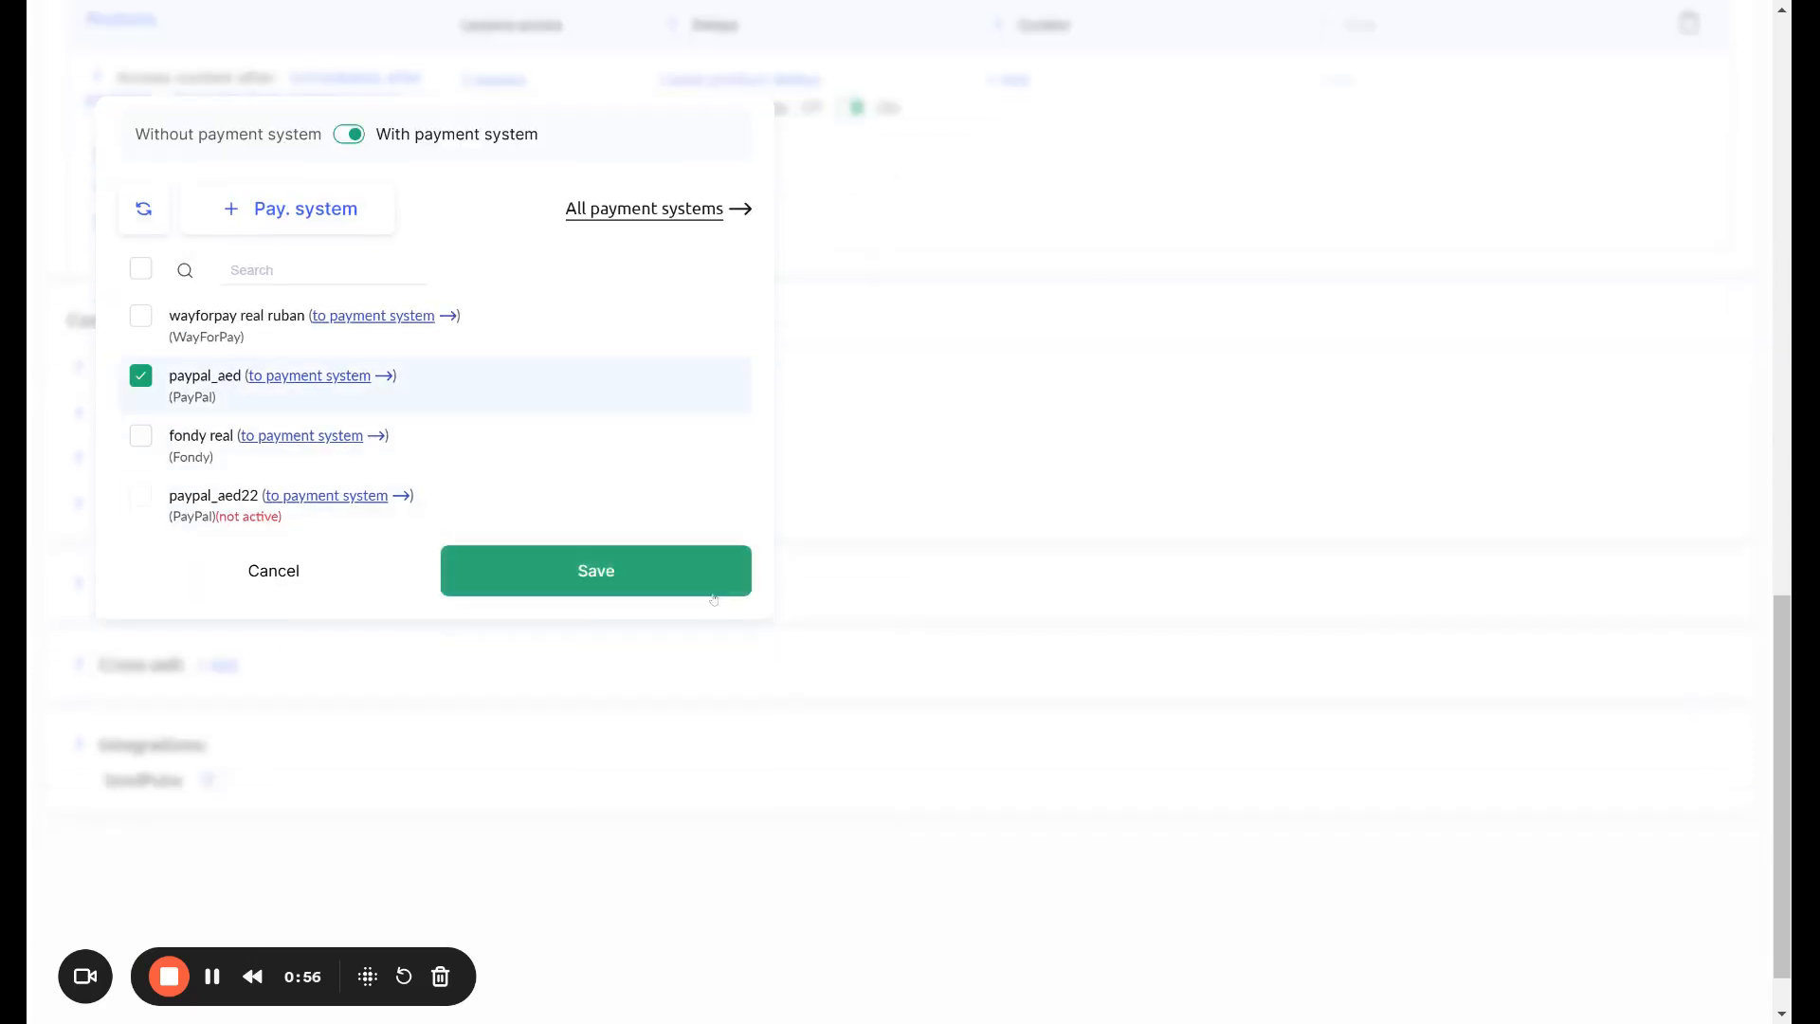
{"action": "left_click", "coordinate": [623, 568]}
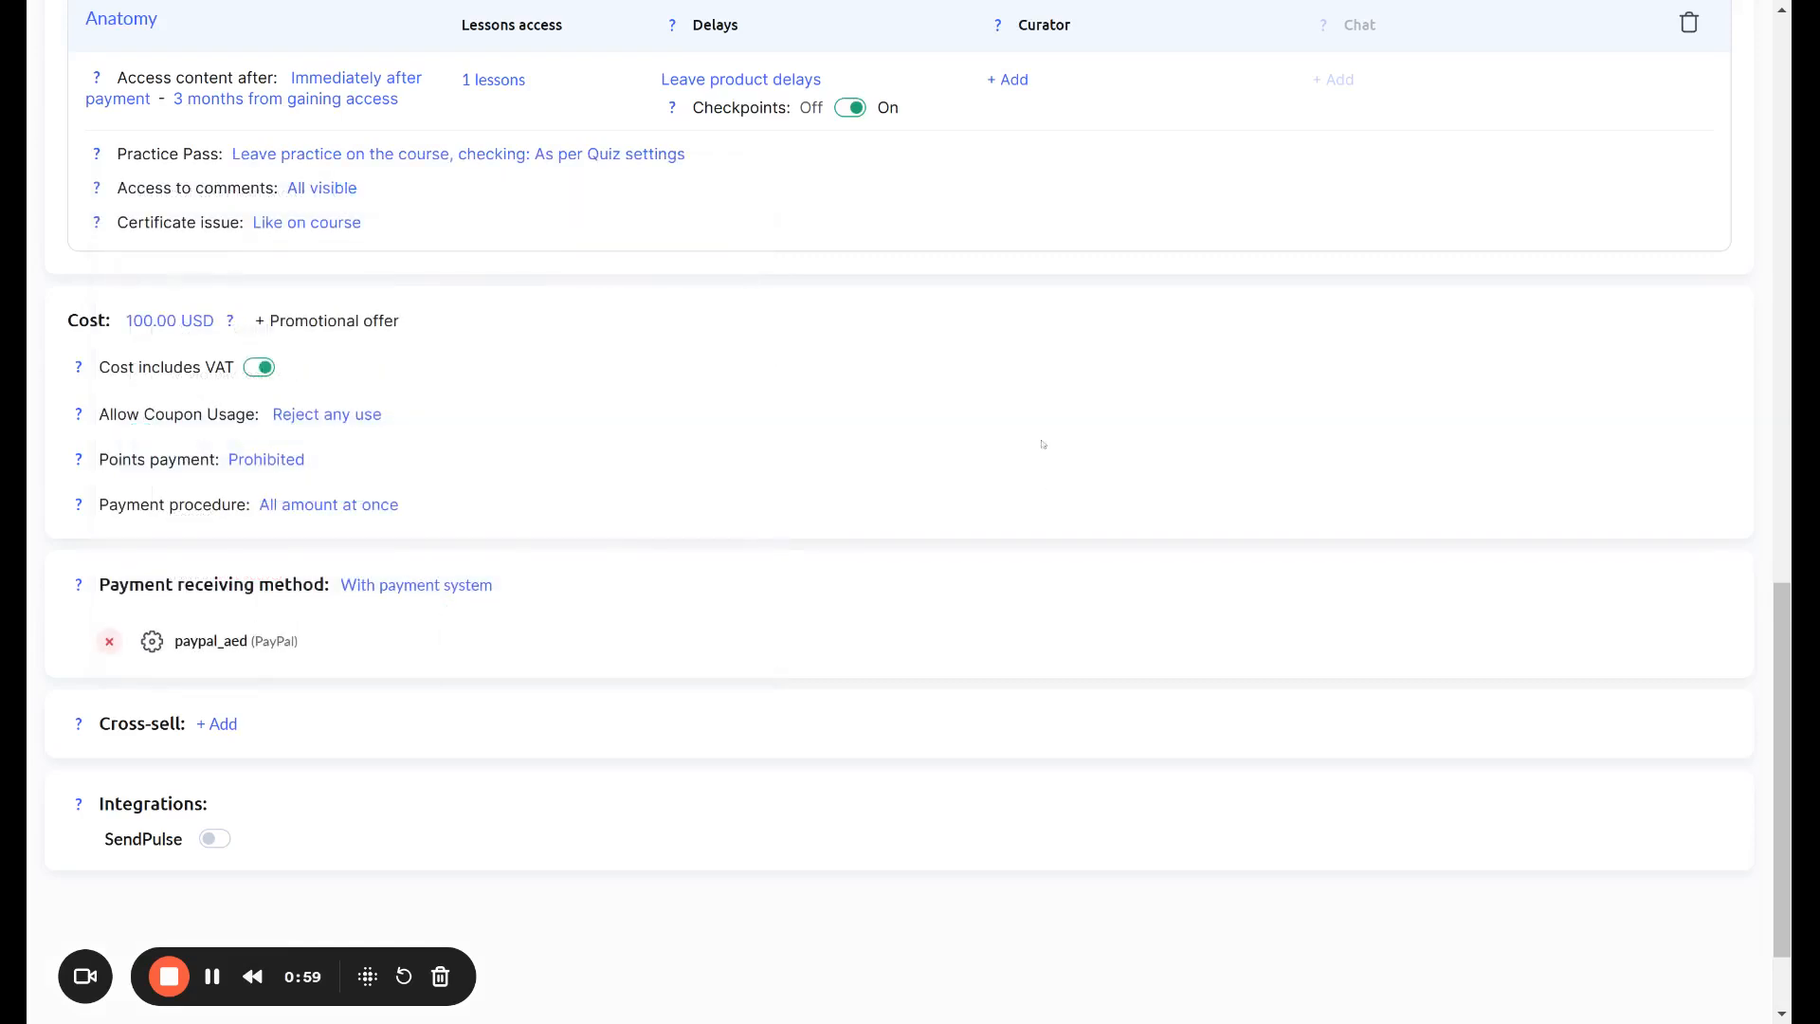
- Check the Basic plan offer's status and copy its public link
{"action": "scroll", "coordinate": [1045, 439], "scroll_direction": "down", "scroll_amount": 2}
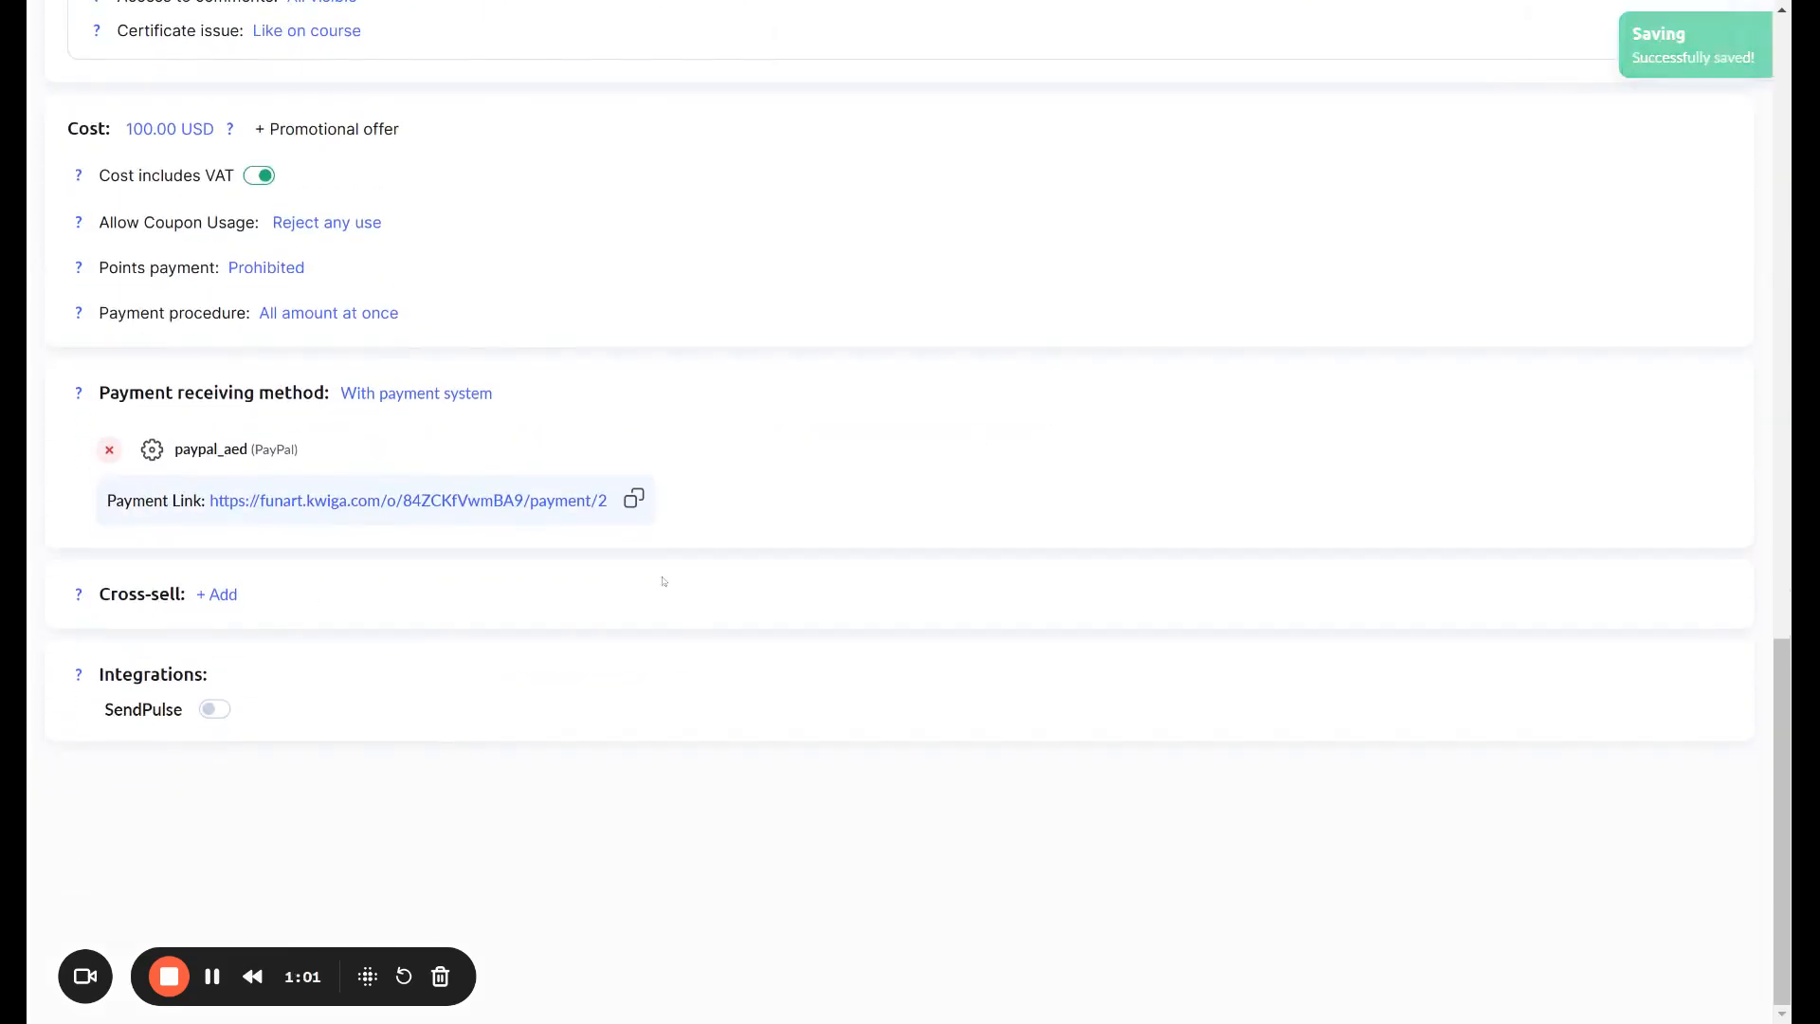
{"action": "scroll", "coordinate": [1154, 516], "scroll_direction": "up", "scroll_amount": 4}
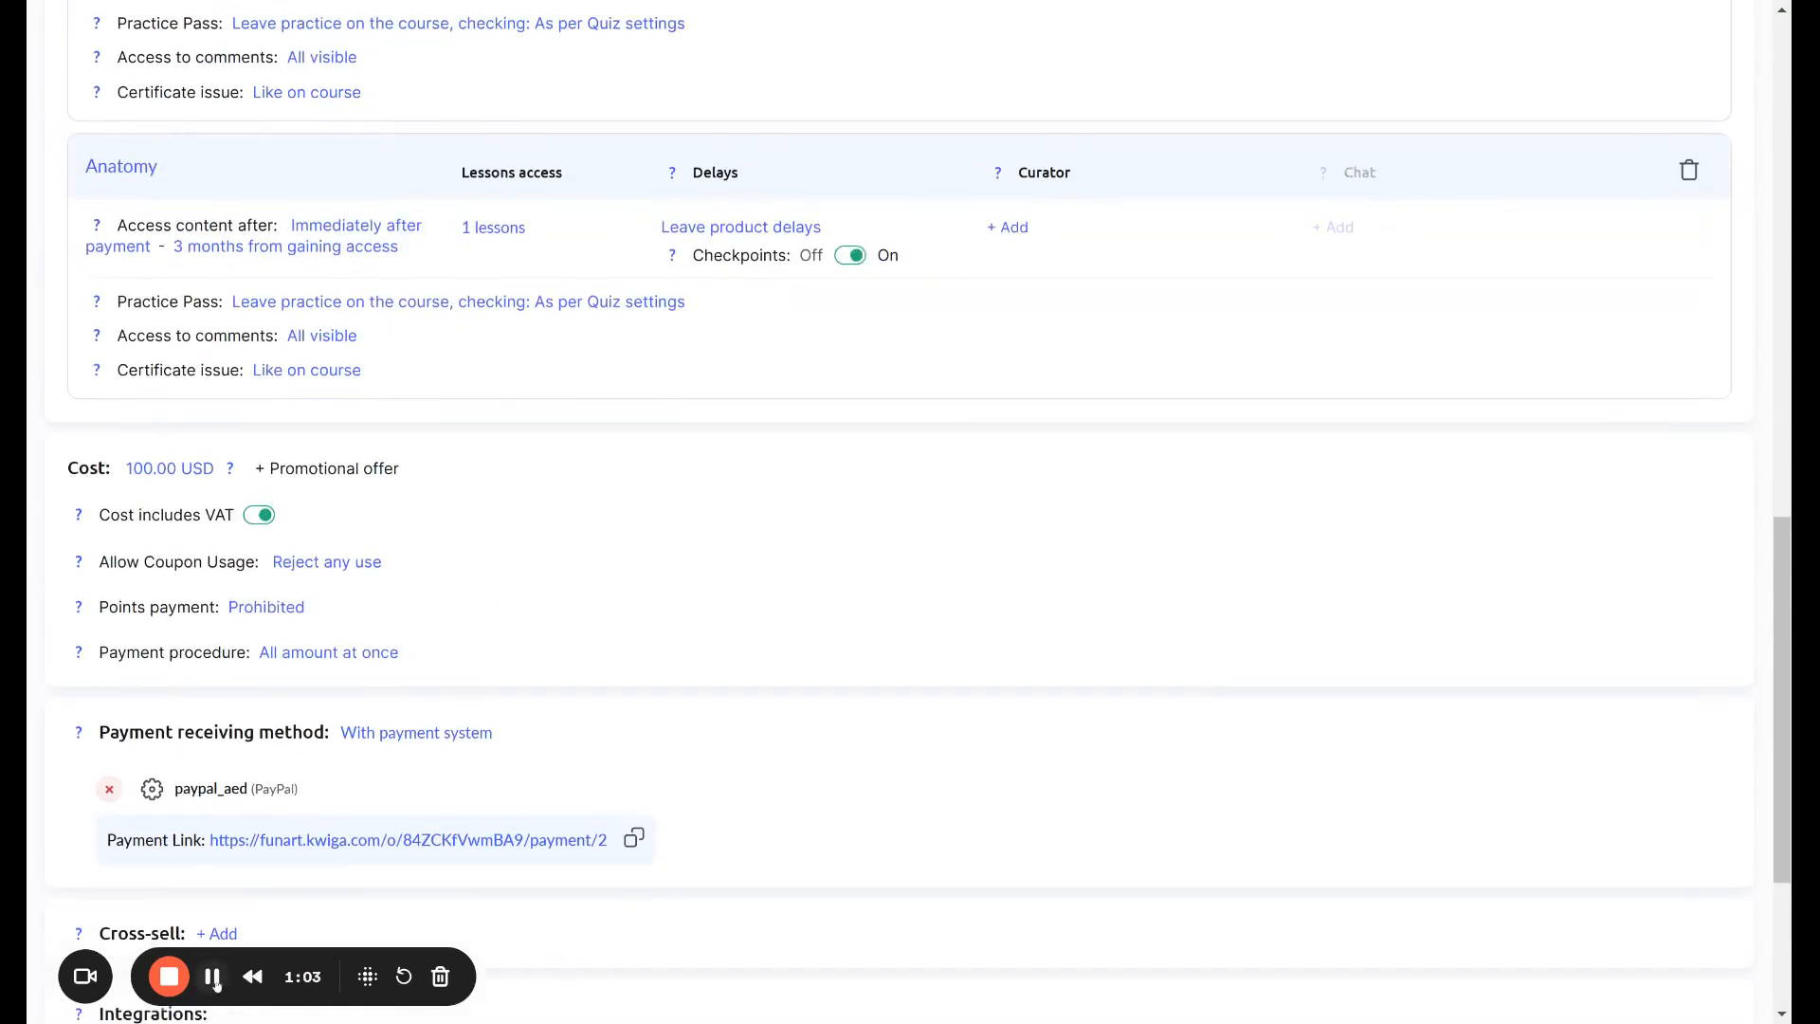
{"action": "scroll", "coordinate": [937, 498], "scroll_direction": "up", "scroll_amount": 15}
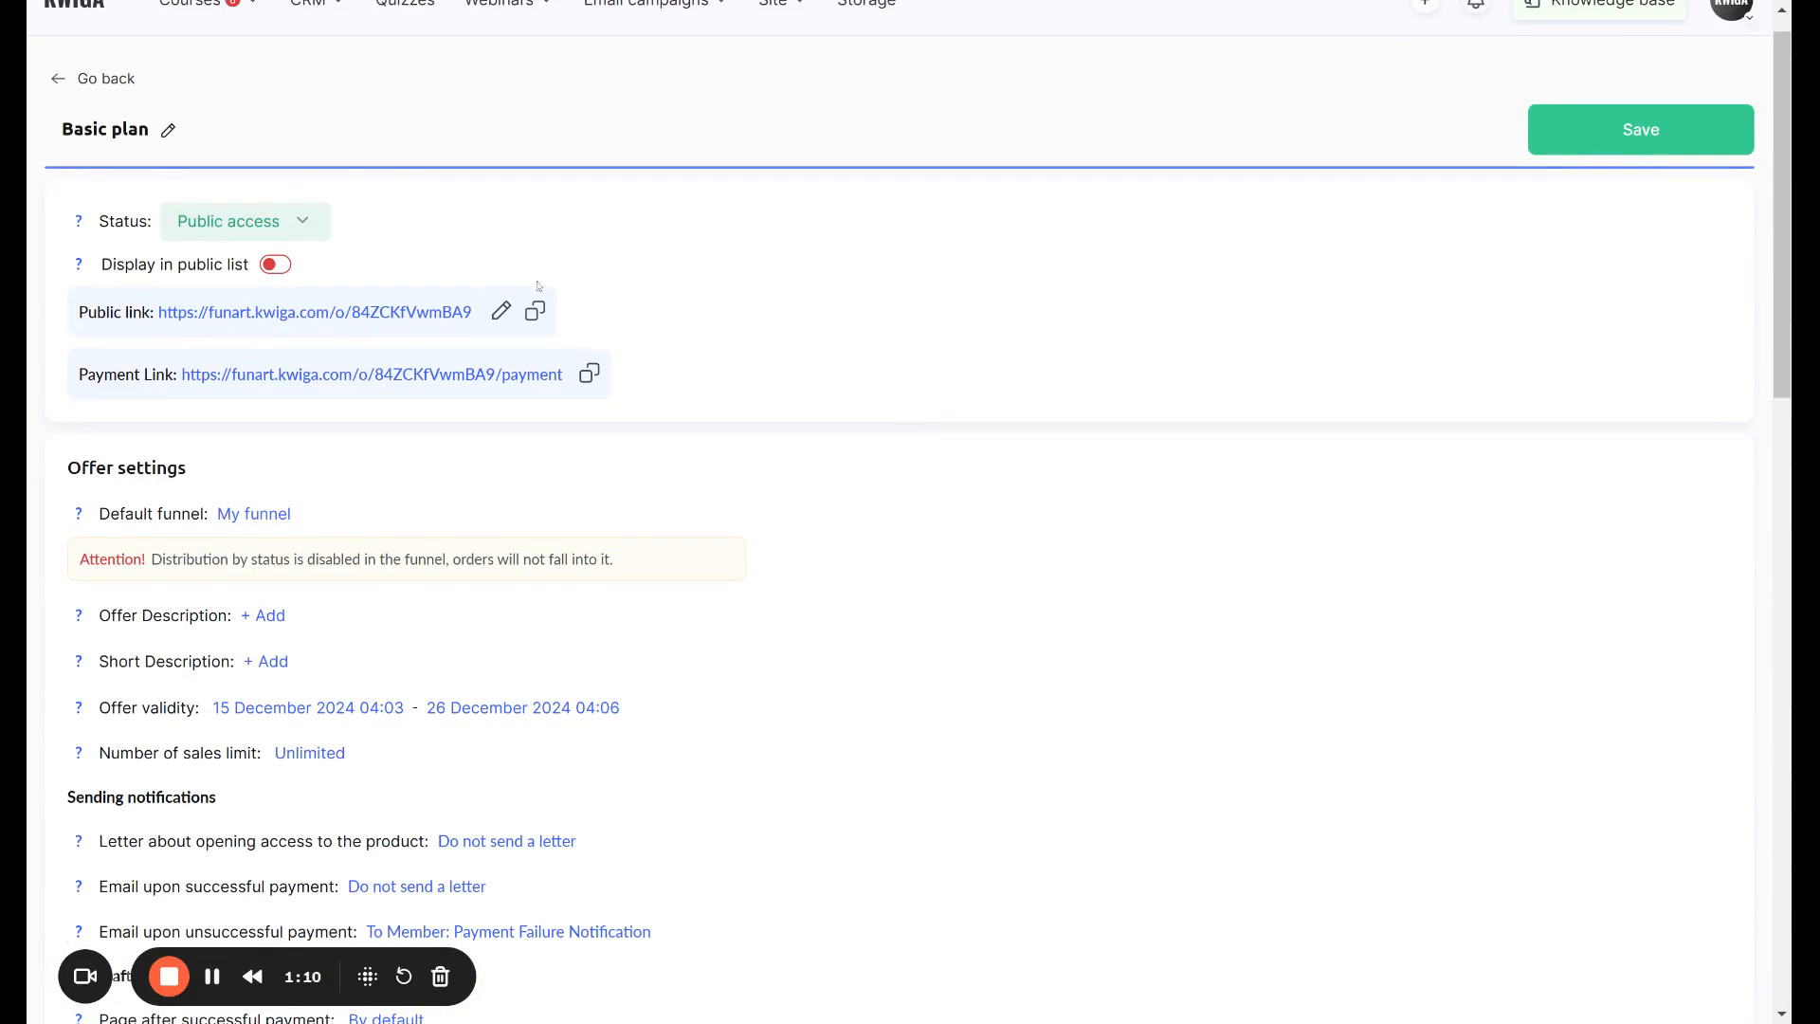
{"action": "left_click_drag", "start_coordinate": [95, 227], "coordinate": [347, 228]}
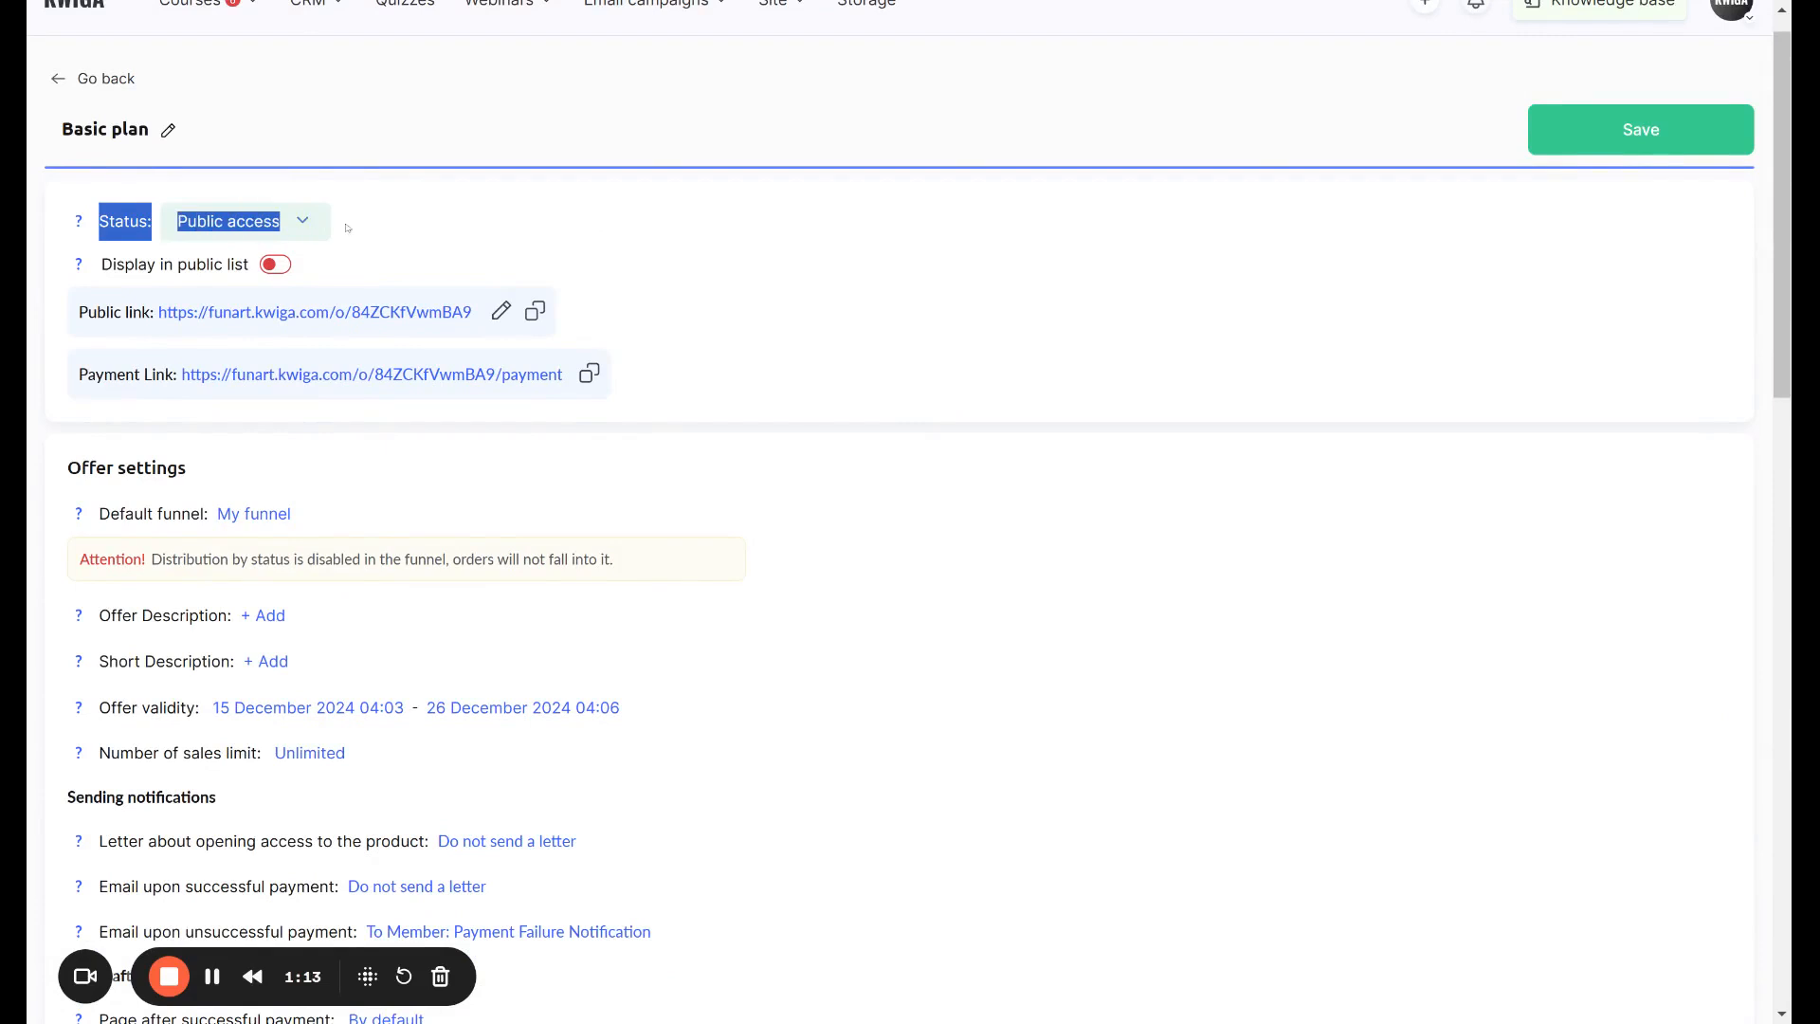
{"action": "left_click", "coordinate": [414, 227]}
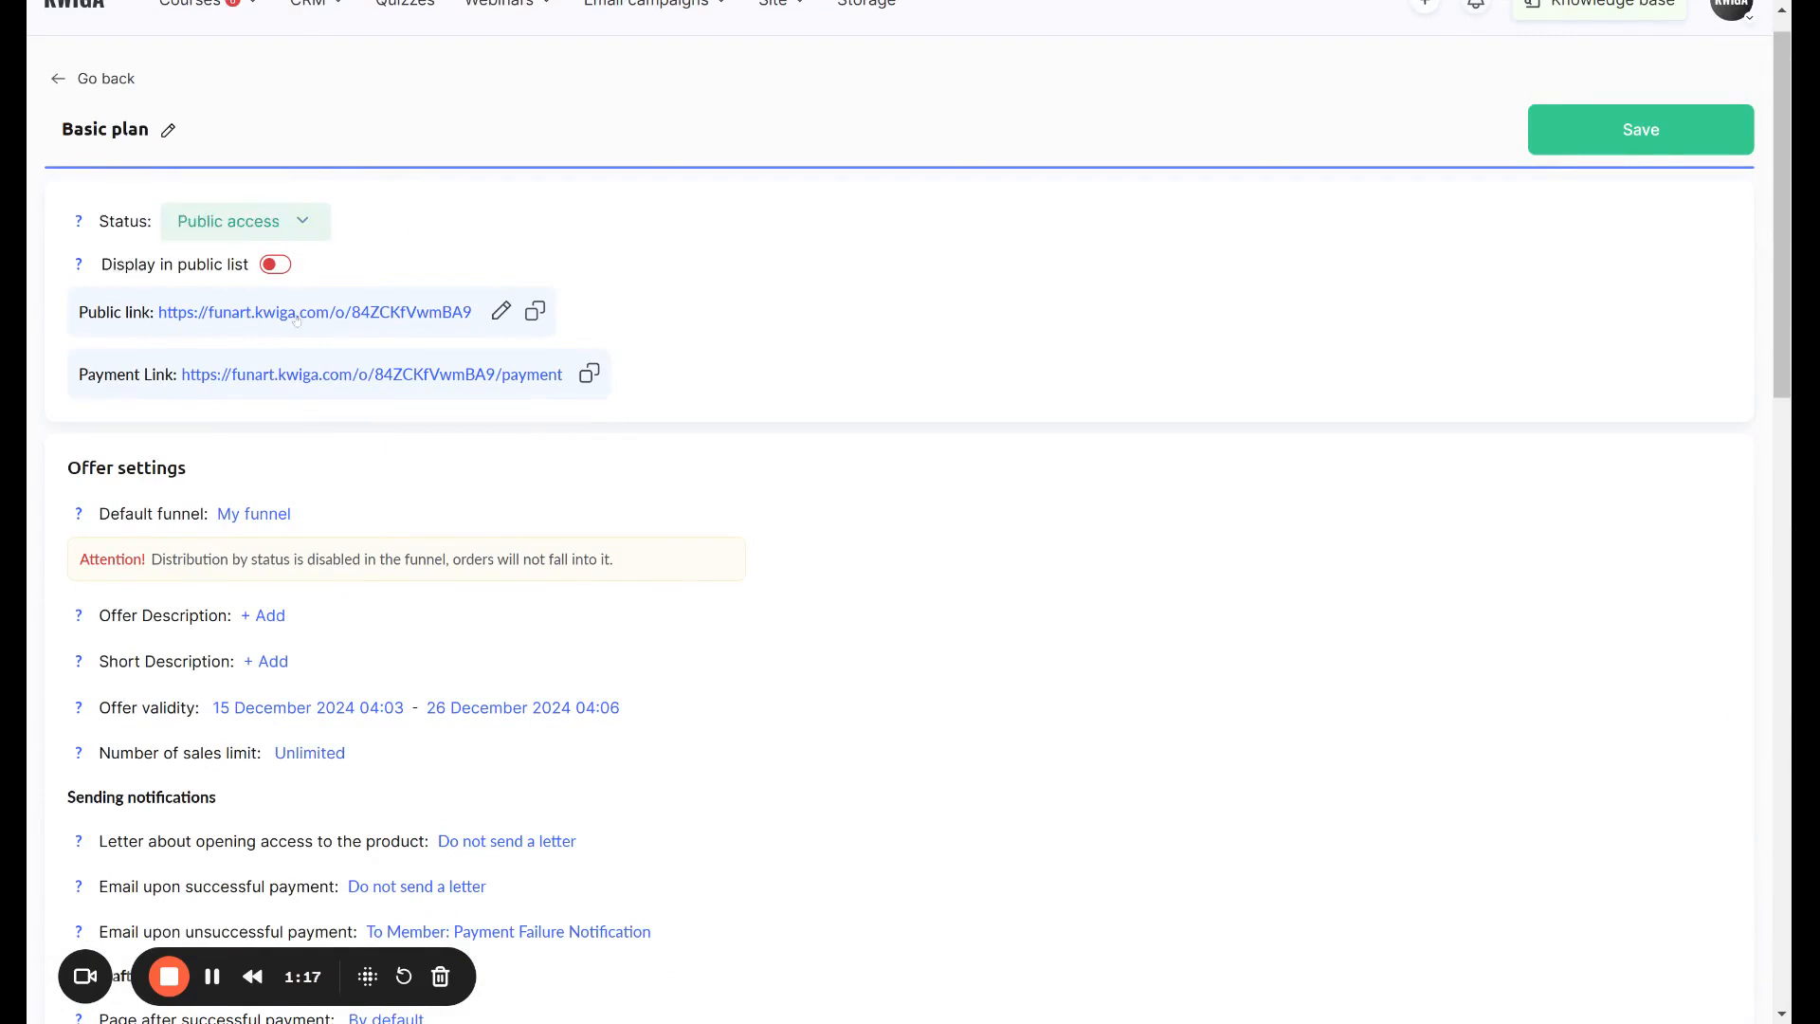
{"action": "left_click", "coordinate": [536, 312]}
- Examine the offer's PayPal payment link, its SMM and Anatomy products, and the cost settings
{"action": "scroll", "coordinate": [332, 435], "scroll_direction": "down", "scroll_amount": 3}
{"action": "scroll", "coordinate": [332, 435], "scroll_direction": "down", "scroll_amount": 12}
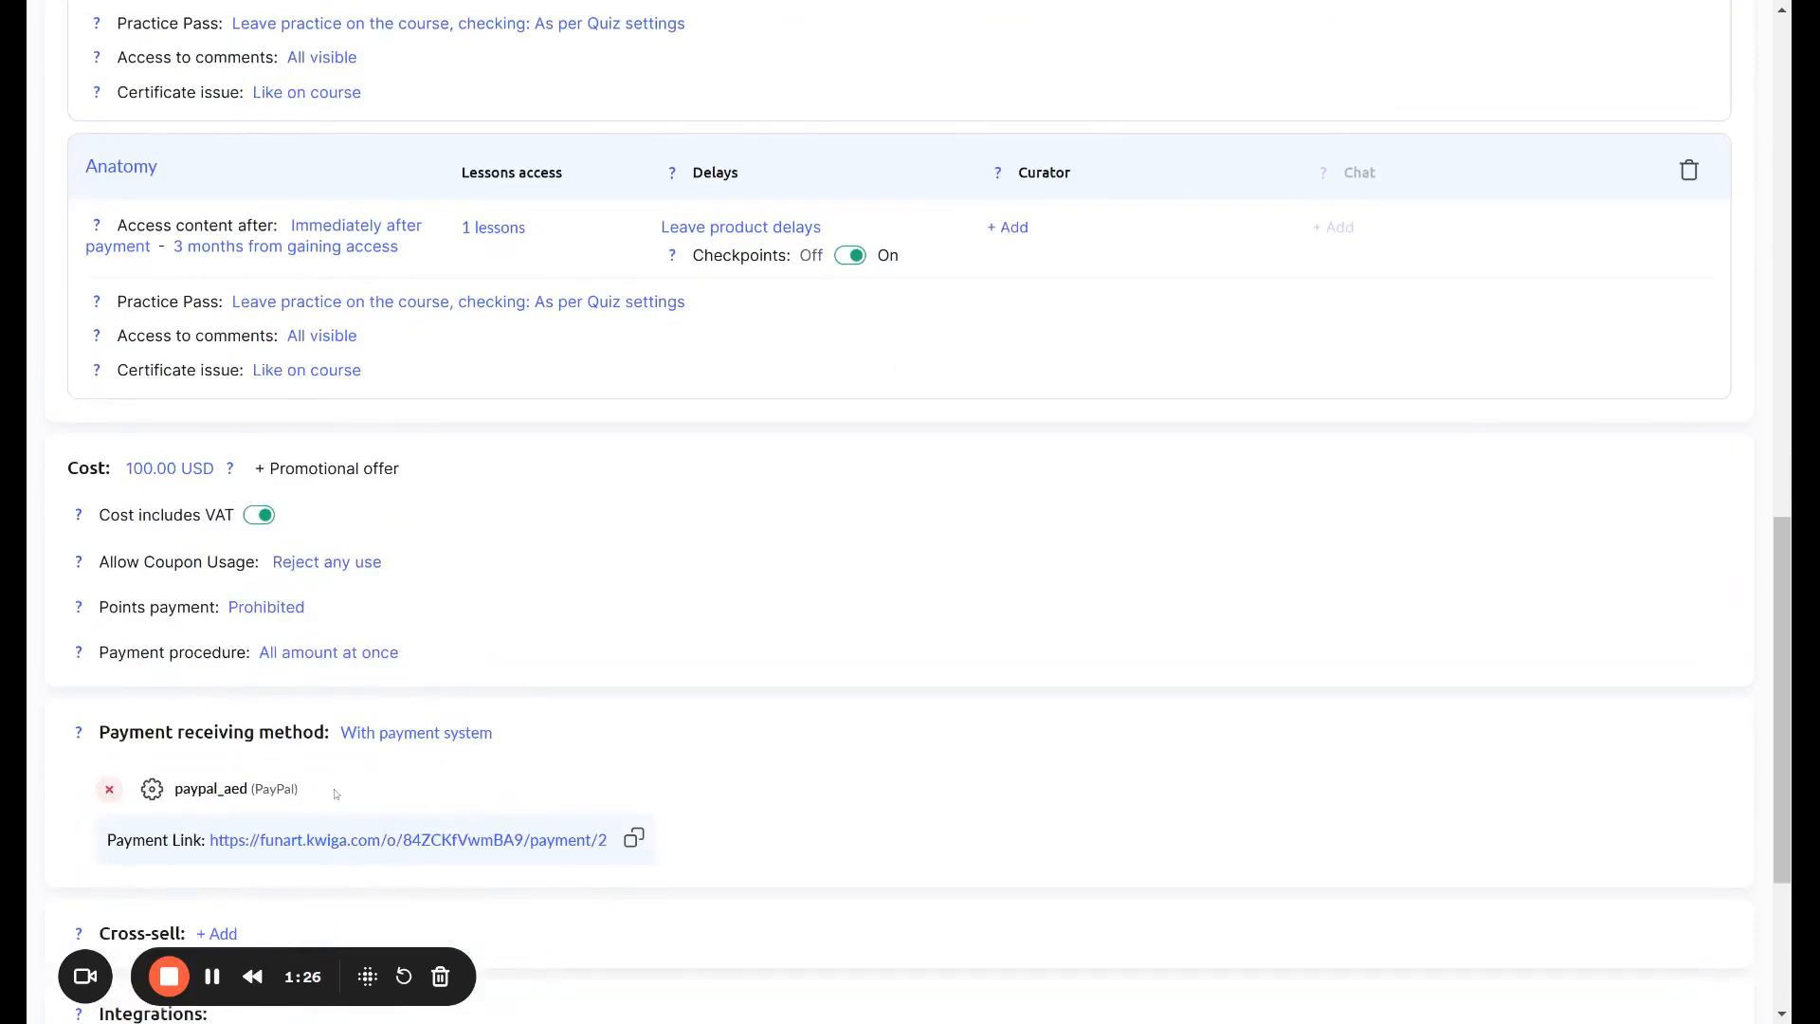
{"action": "left_click_drag", "start_coordinate": [330, 840], "coordinate": [174, 789]}
{"action": "left_click", "coordinate": [520, 790]}
{"action": "scroll", "coordinate": [512, 455], "scroll_direction": "up", "scroll_amount": 2}
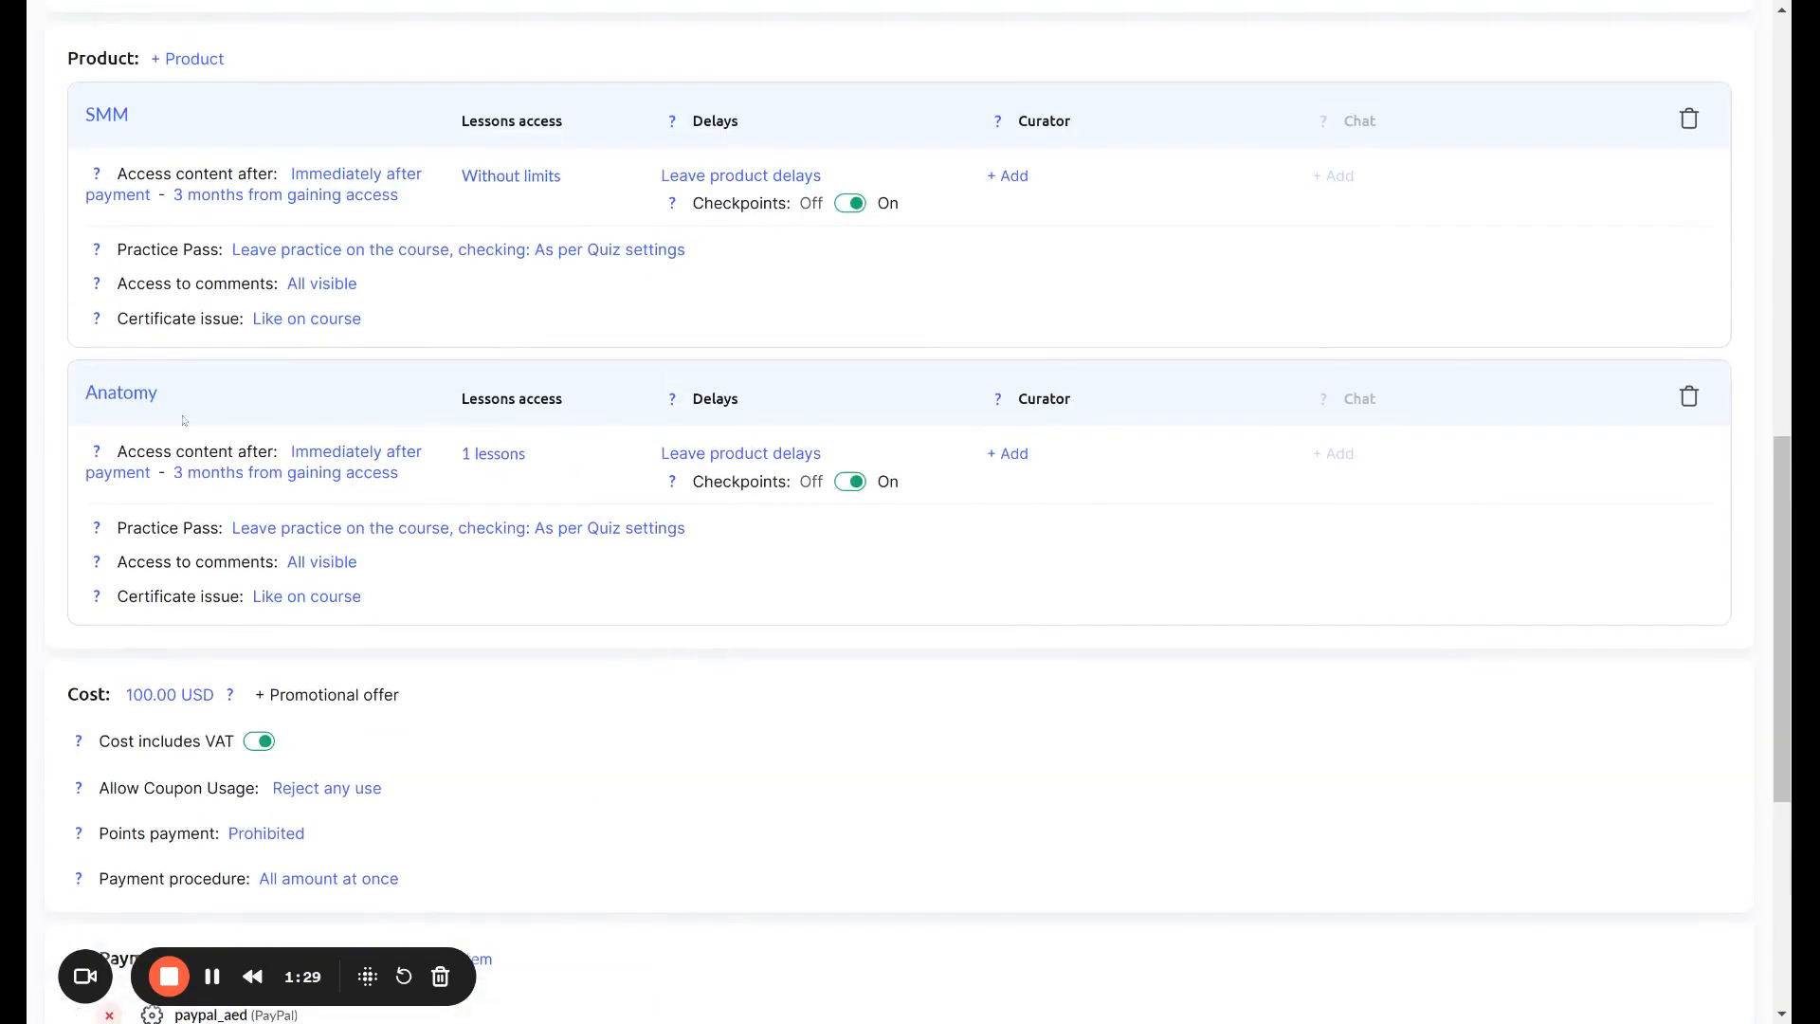
{"action": "left_click_drag", "start_coordinate": [81, 114], "coordinate": [174, 130]}
{"action": "scroll", "coordinate": [511, 142], "scroll_direction": "down", "scroll_amount": 5}
{"action": "scroll", "coordinate": [663, 133], "scroll_direction": "up", "scroll_amount": 8}
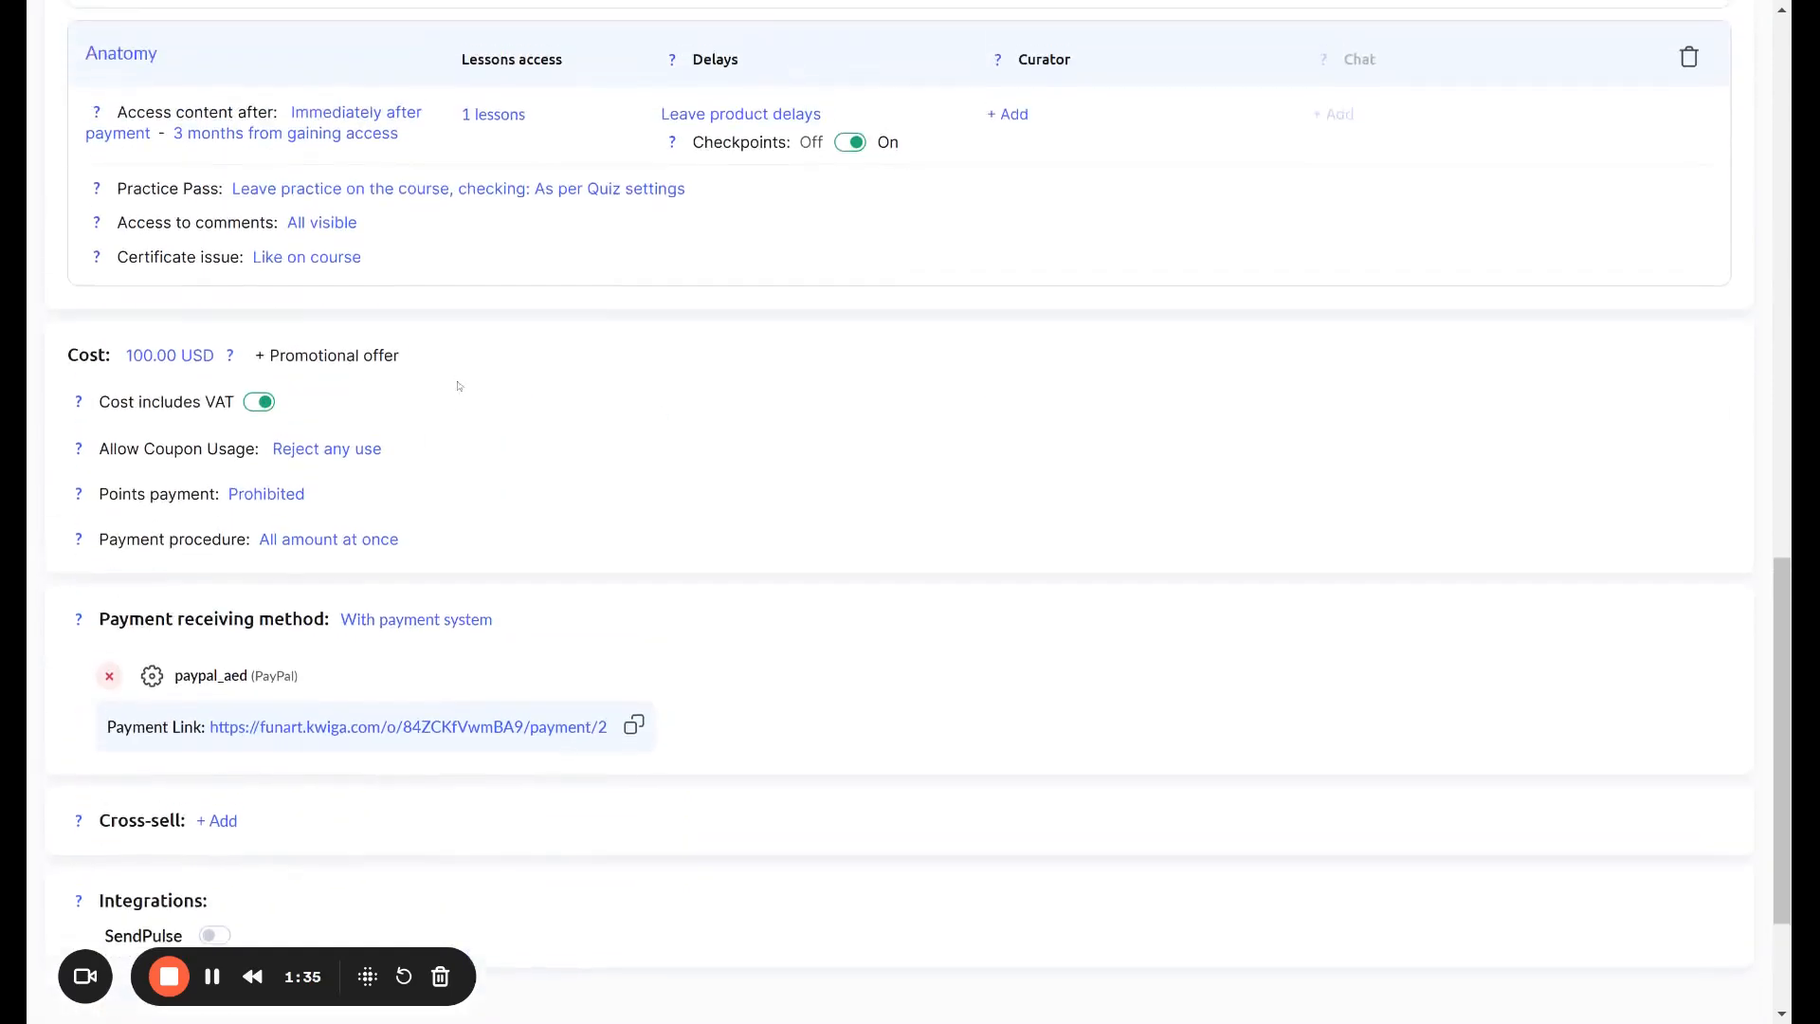
- Copy the payment link of the offer's paypal_aed payment system
{"action": "scroll", "coordinate": [676, 127], "scroll_direction": "up", "scroll_amount": 8}
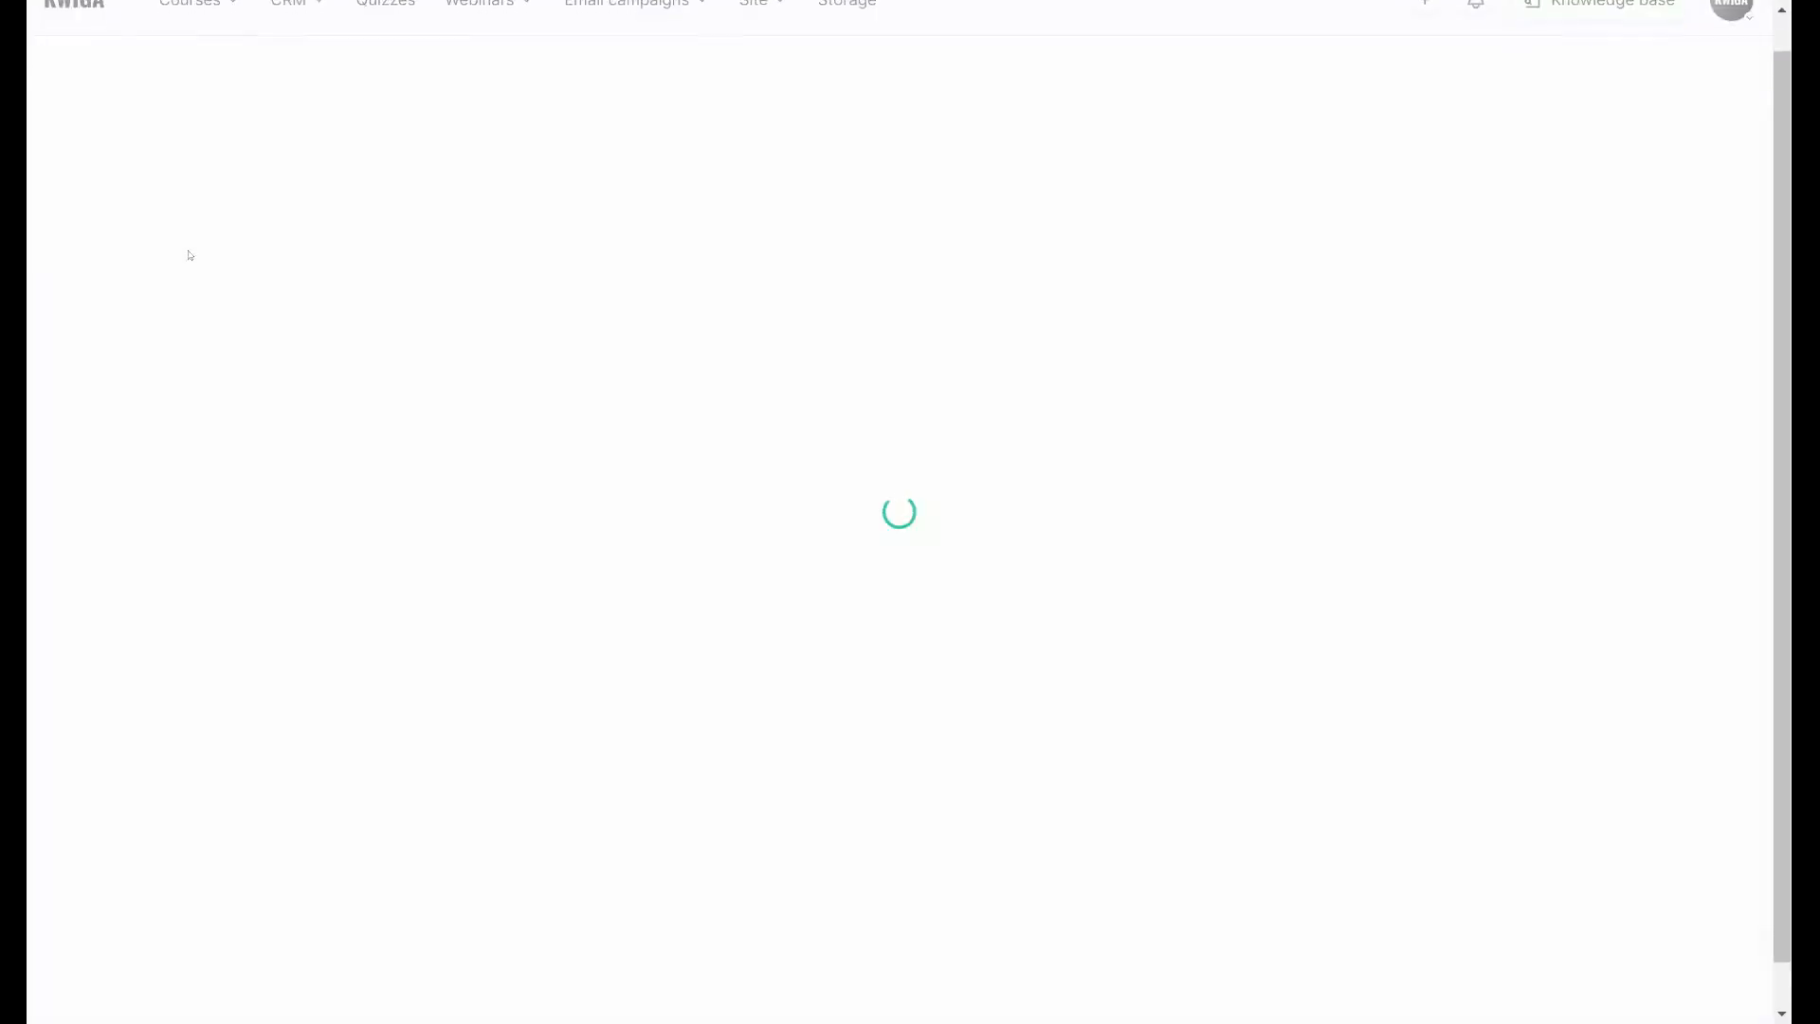
{"action": "scroll", "coordinate": [446, 284], "scroll_direction": "down", "scroll_amount": 15}
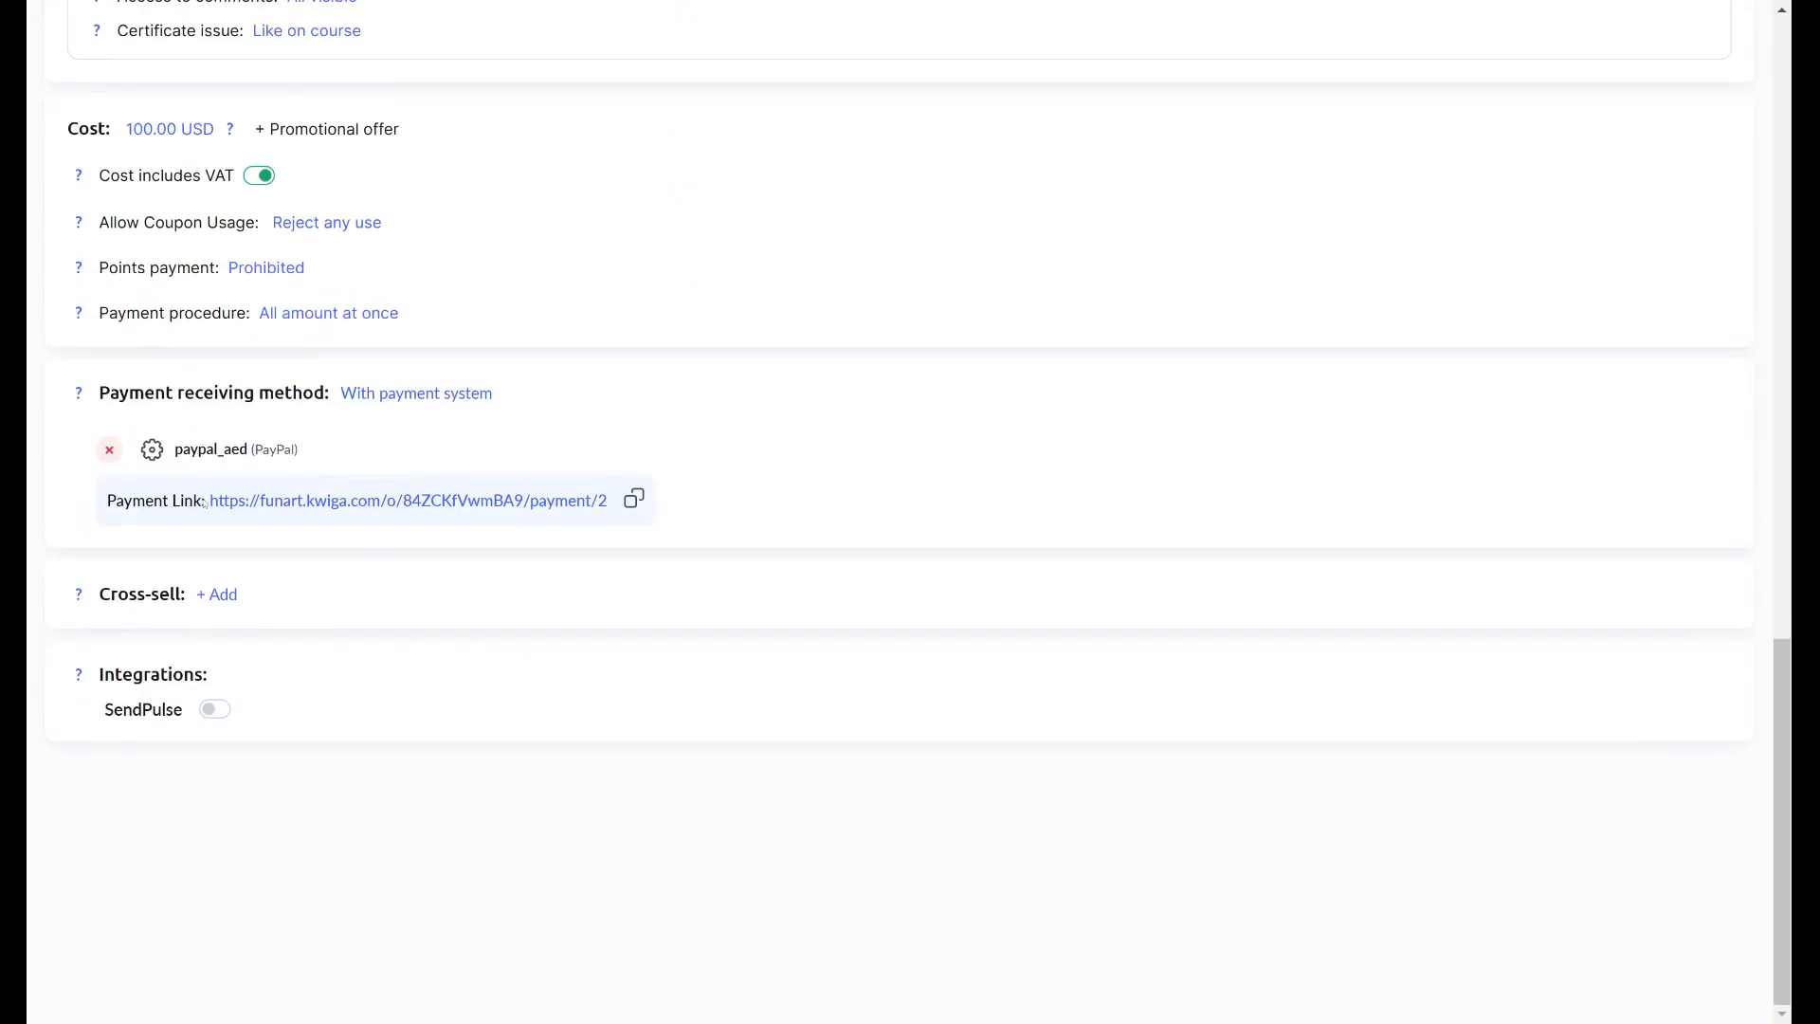
{"action": "left_click", "coordinate": [635, 499]}
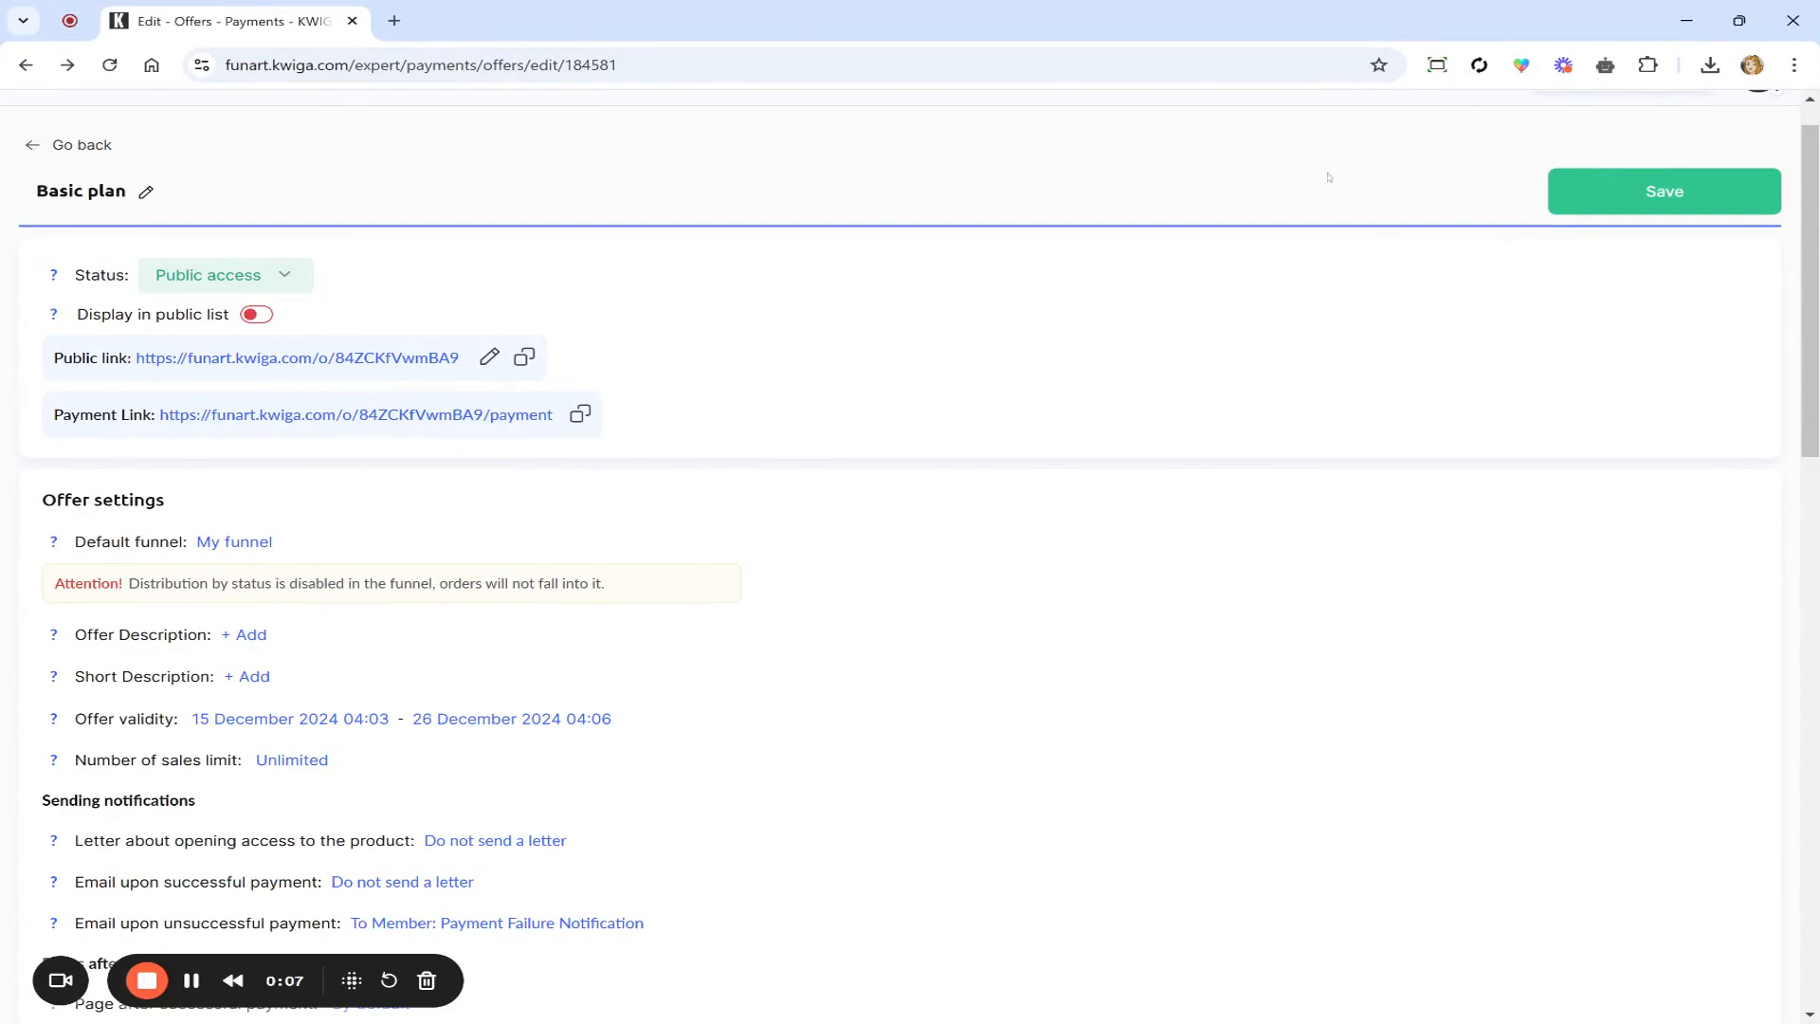
- Return to the offers list and create a copy of the Basic plan offer
{"action": "left_click", "coordinate": [33, 147]}
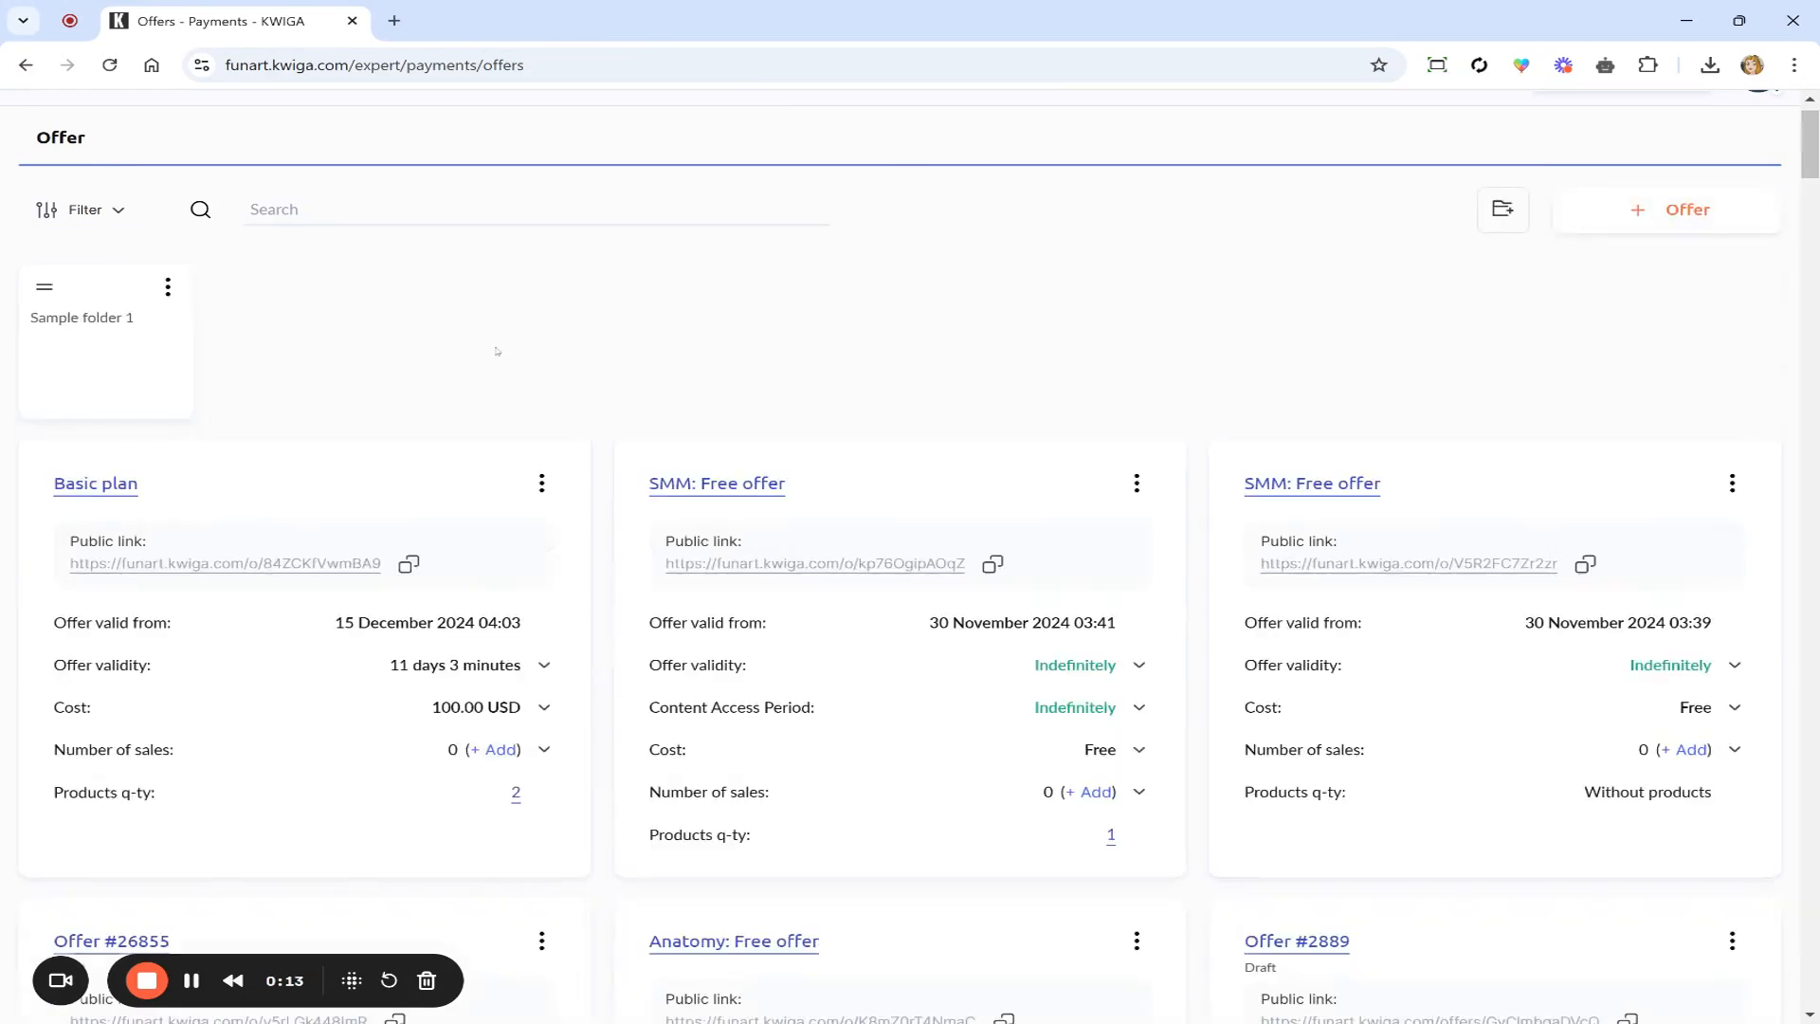
{"action": "left_click", "coordinate": [541, 483]}
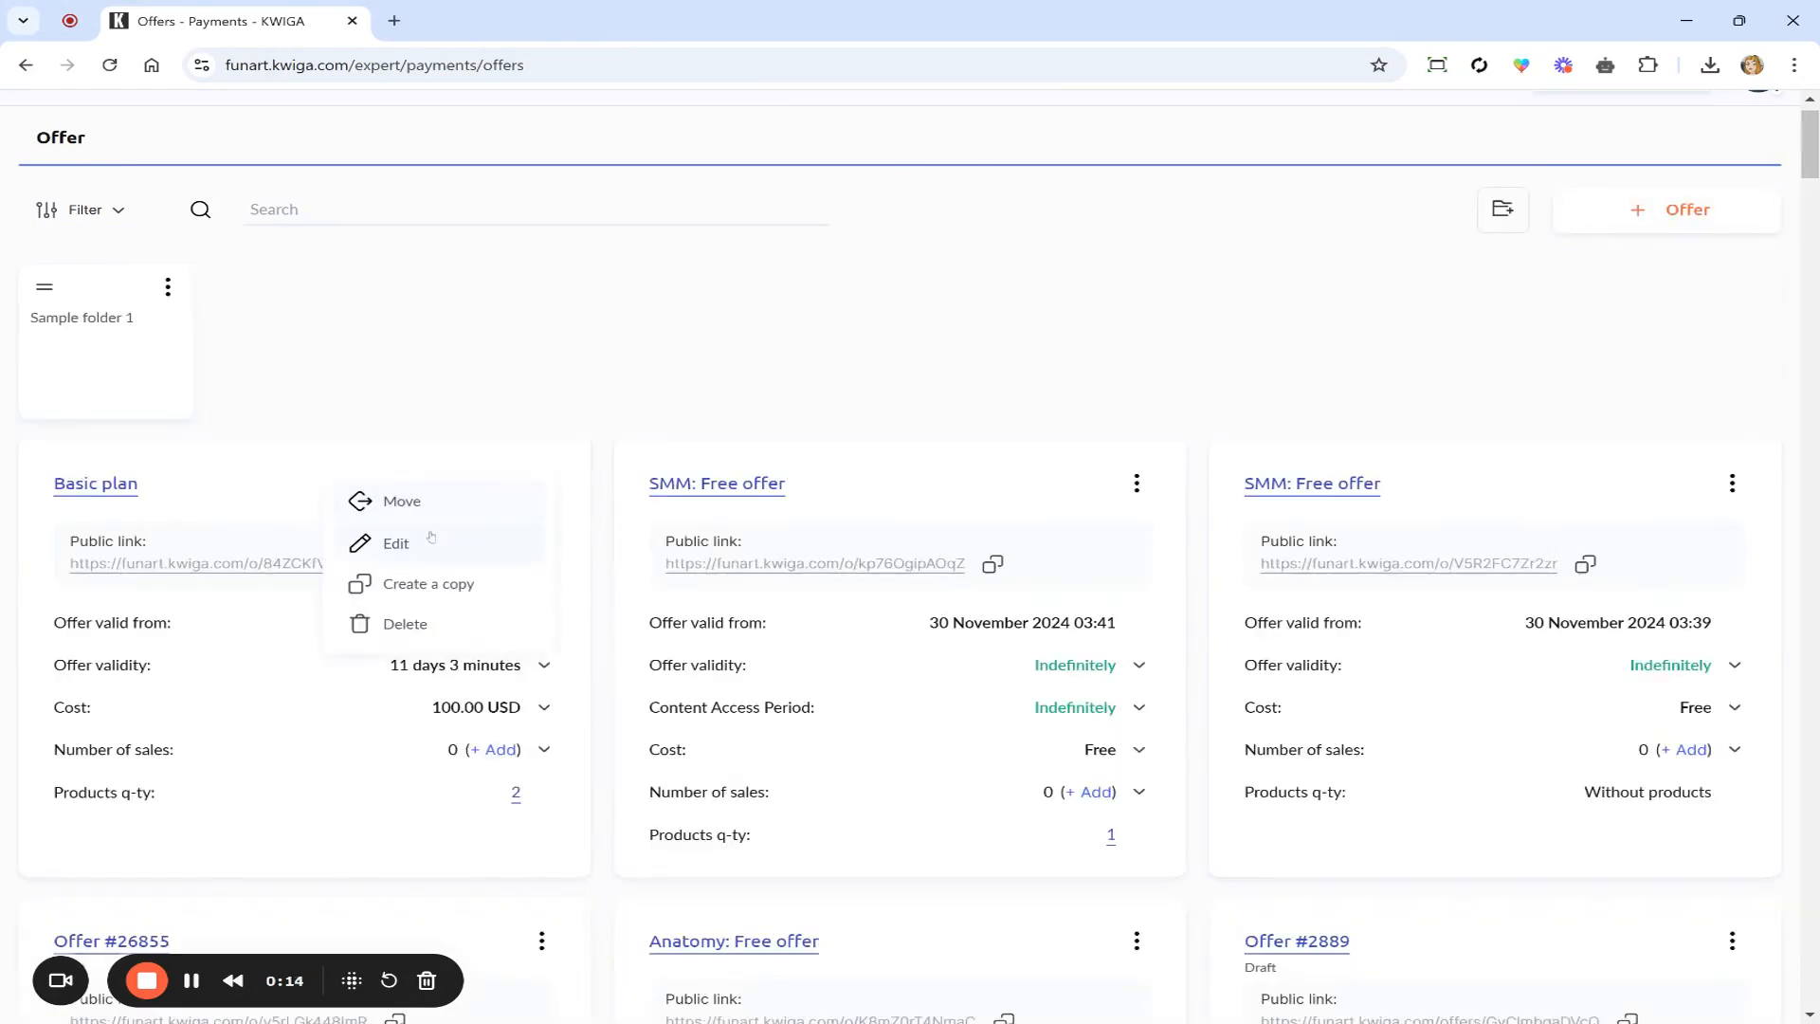
{"action": "left_click", "coordinate": [434, 587]}
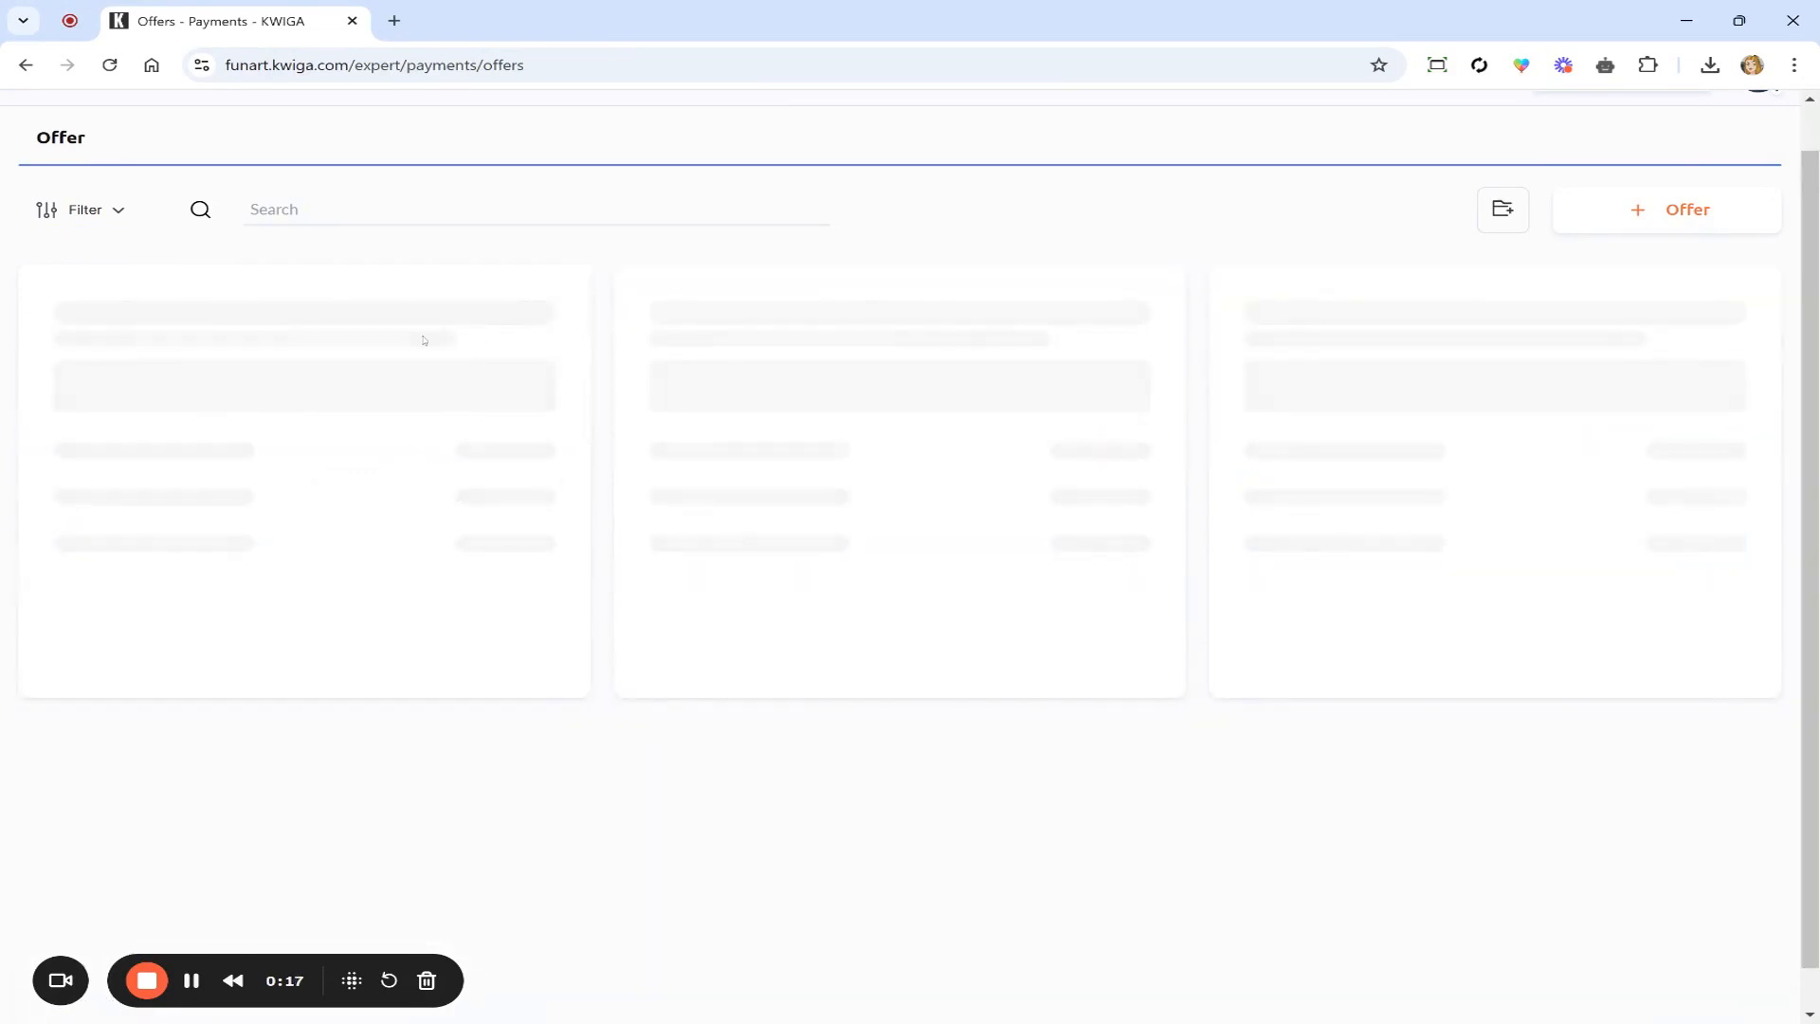
- Open the copied Basic plan offer for editing, rename it to "VIP plan", and save the name
{"action": "left_click", "coordinate": [543, 482]}
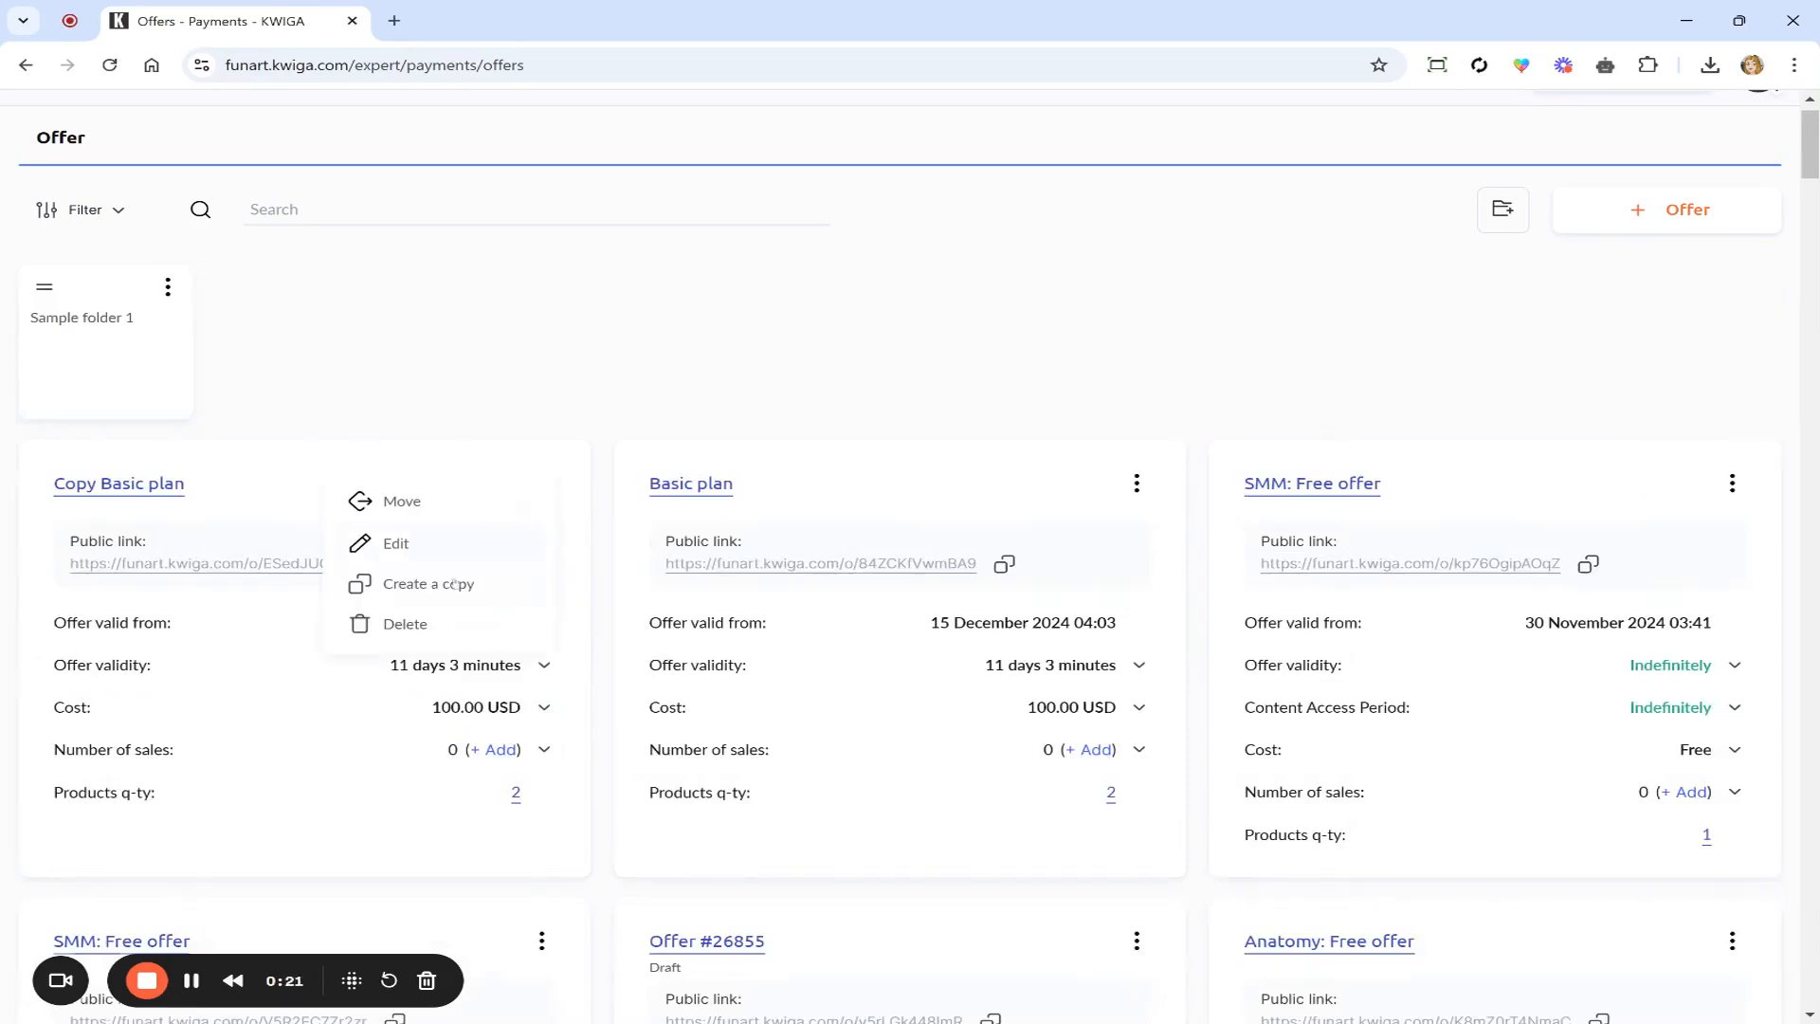
{"action": "left_click", "coordinate": [418, 543]}
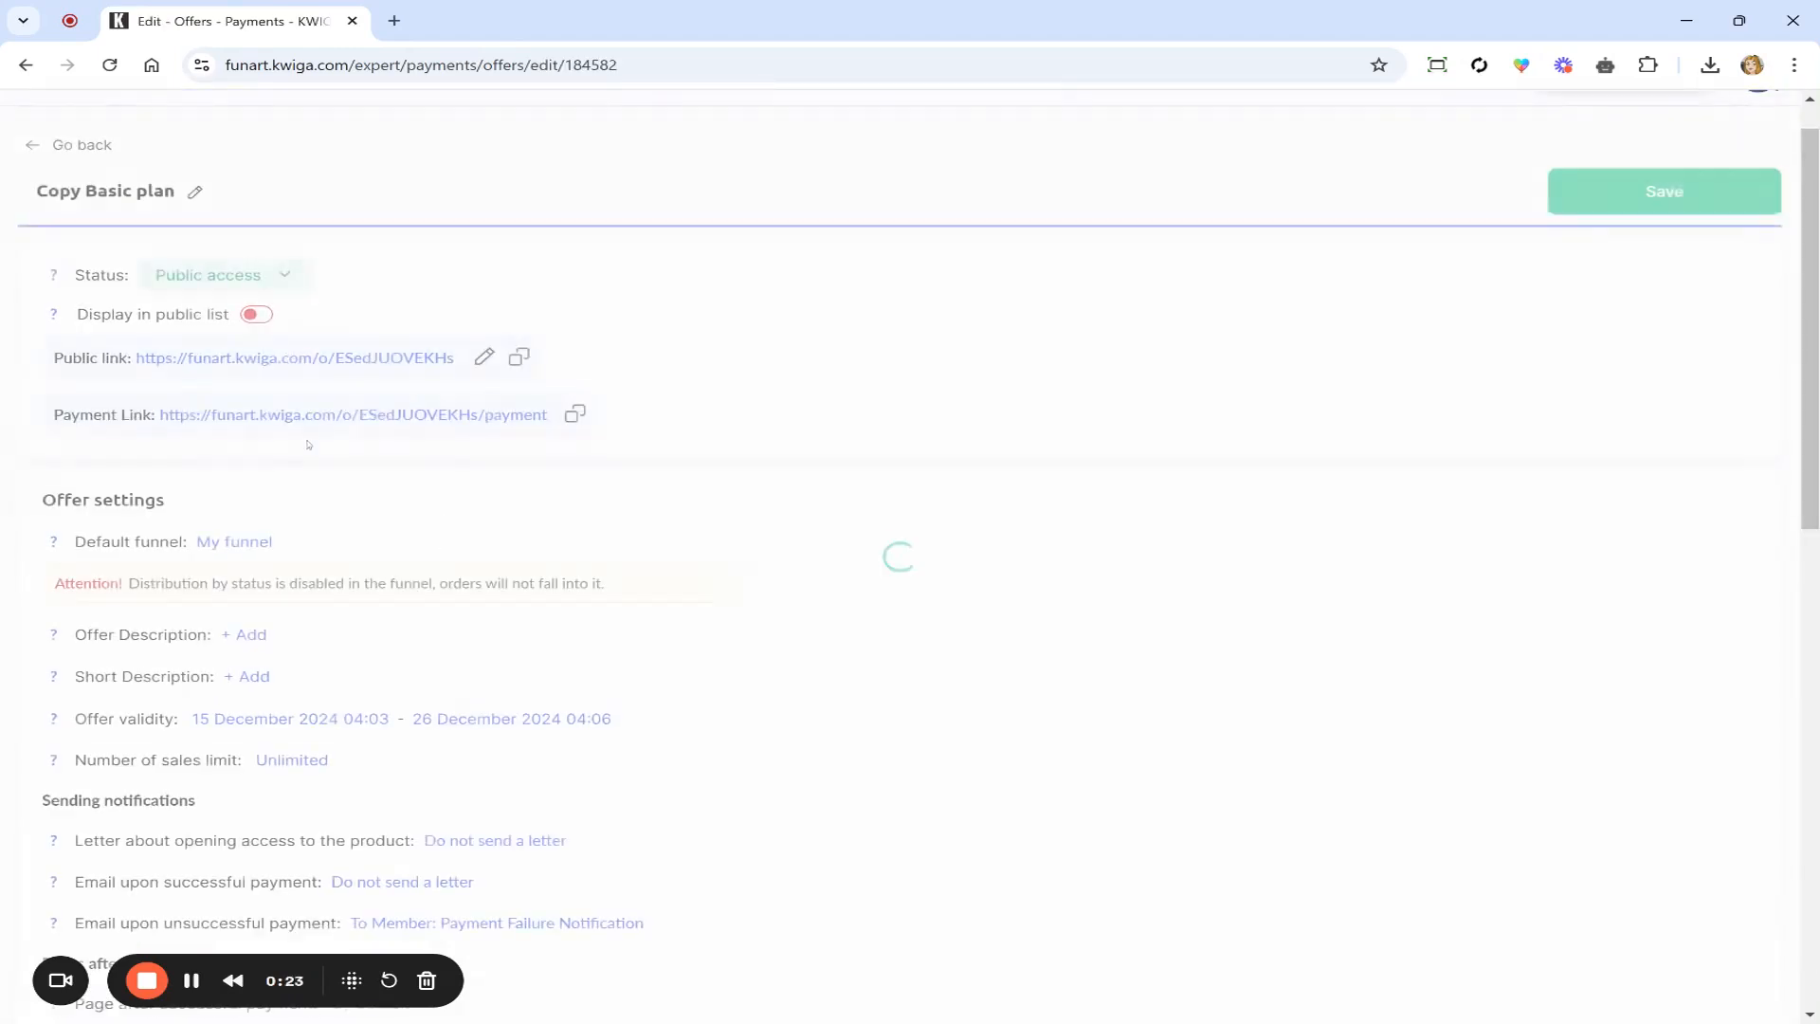
{"action": "scroll", "coordinate": [299, 388], "scroll_direction": "down", "scroll_amount": 2}
{"action": "scroll", "coordinate": [248, 309], "scroll_direction": "up", "scroll_amount": 2}
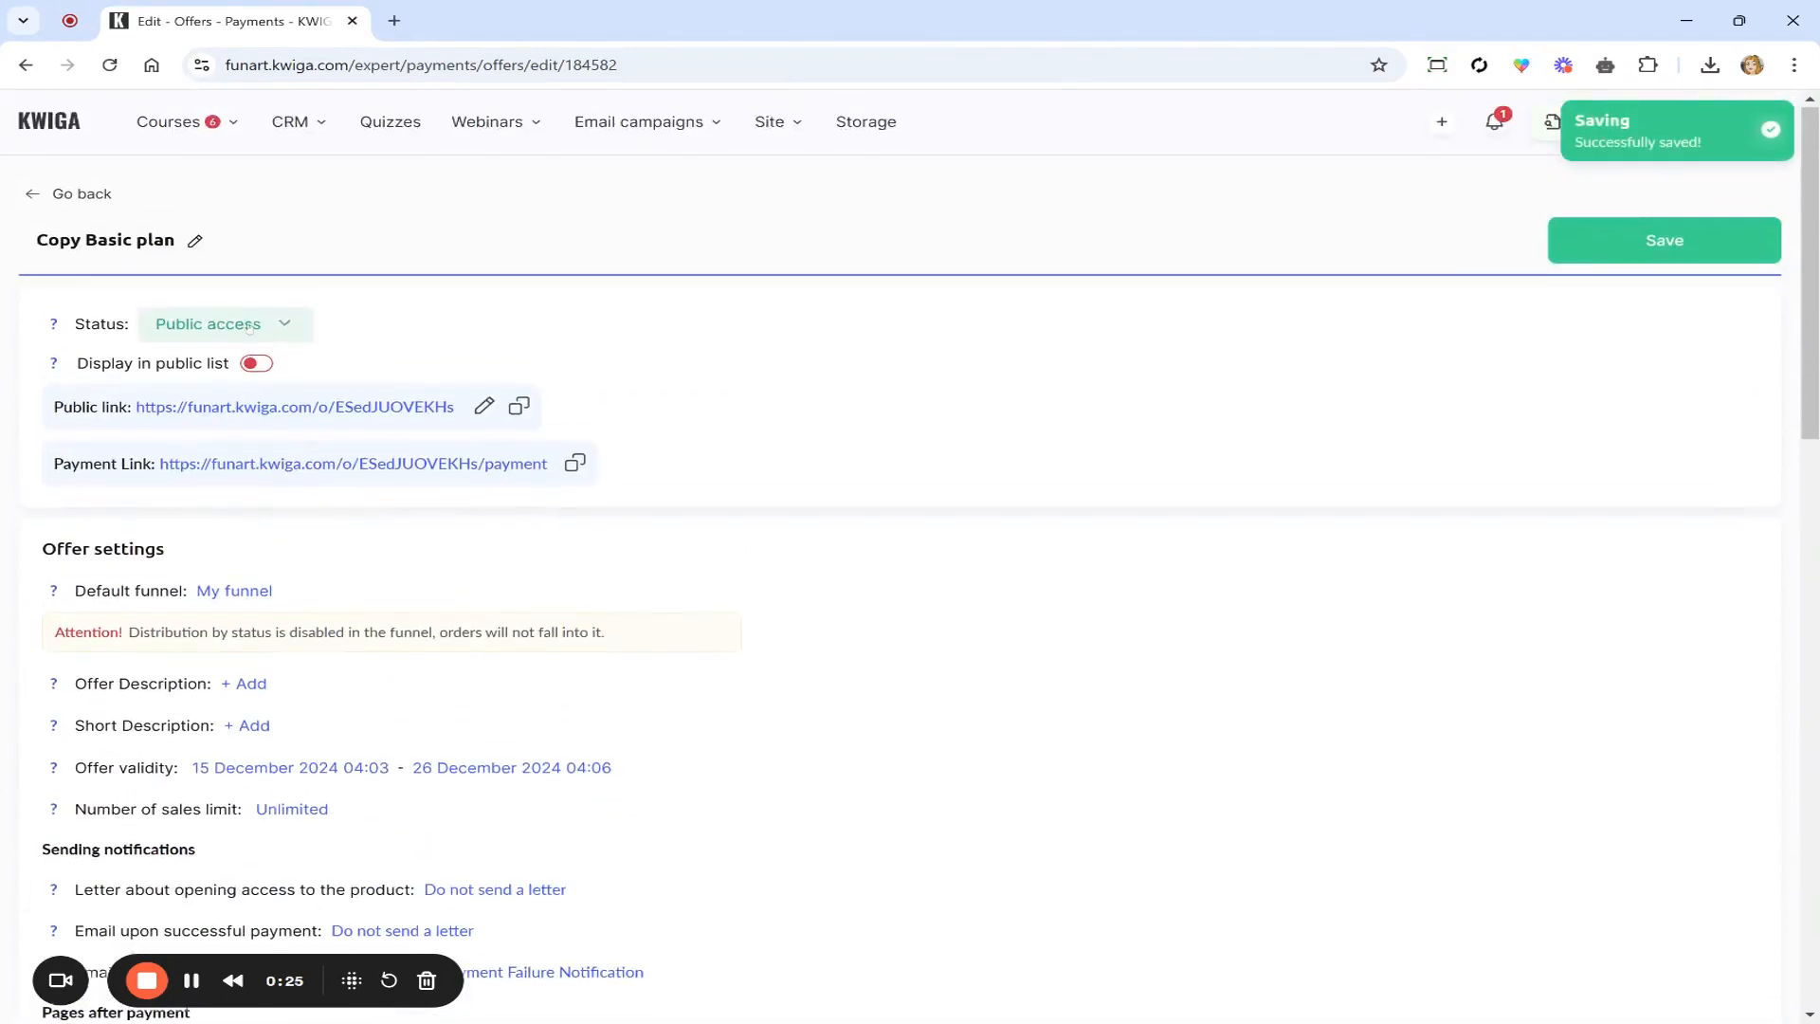
{"action": "left_click", "coordinate": [197, 243]}
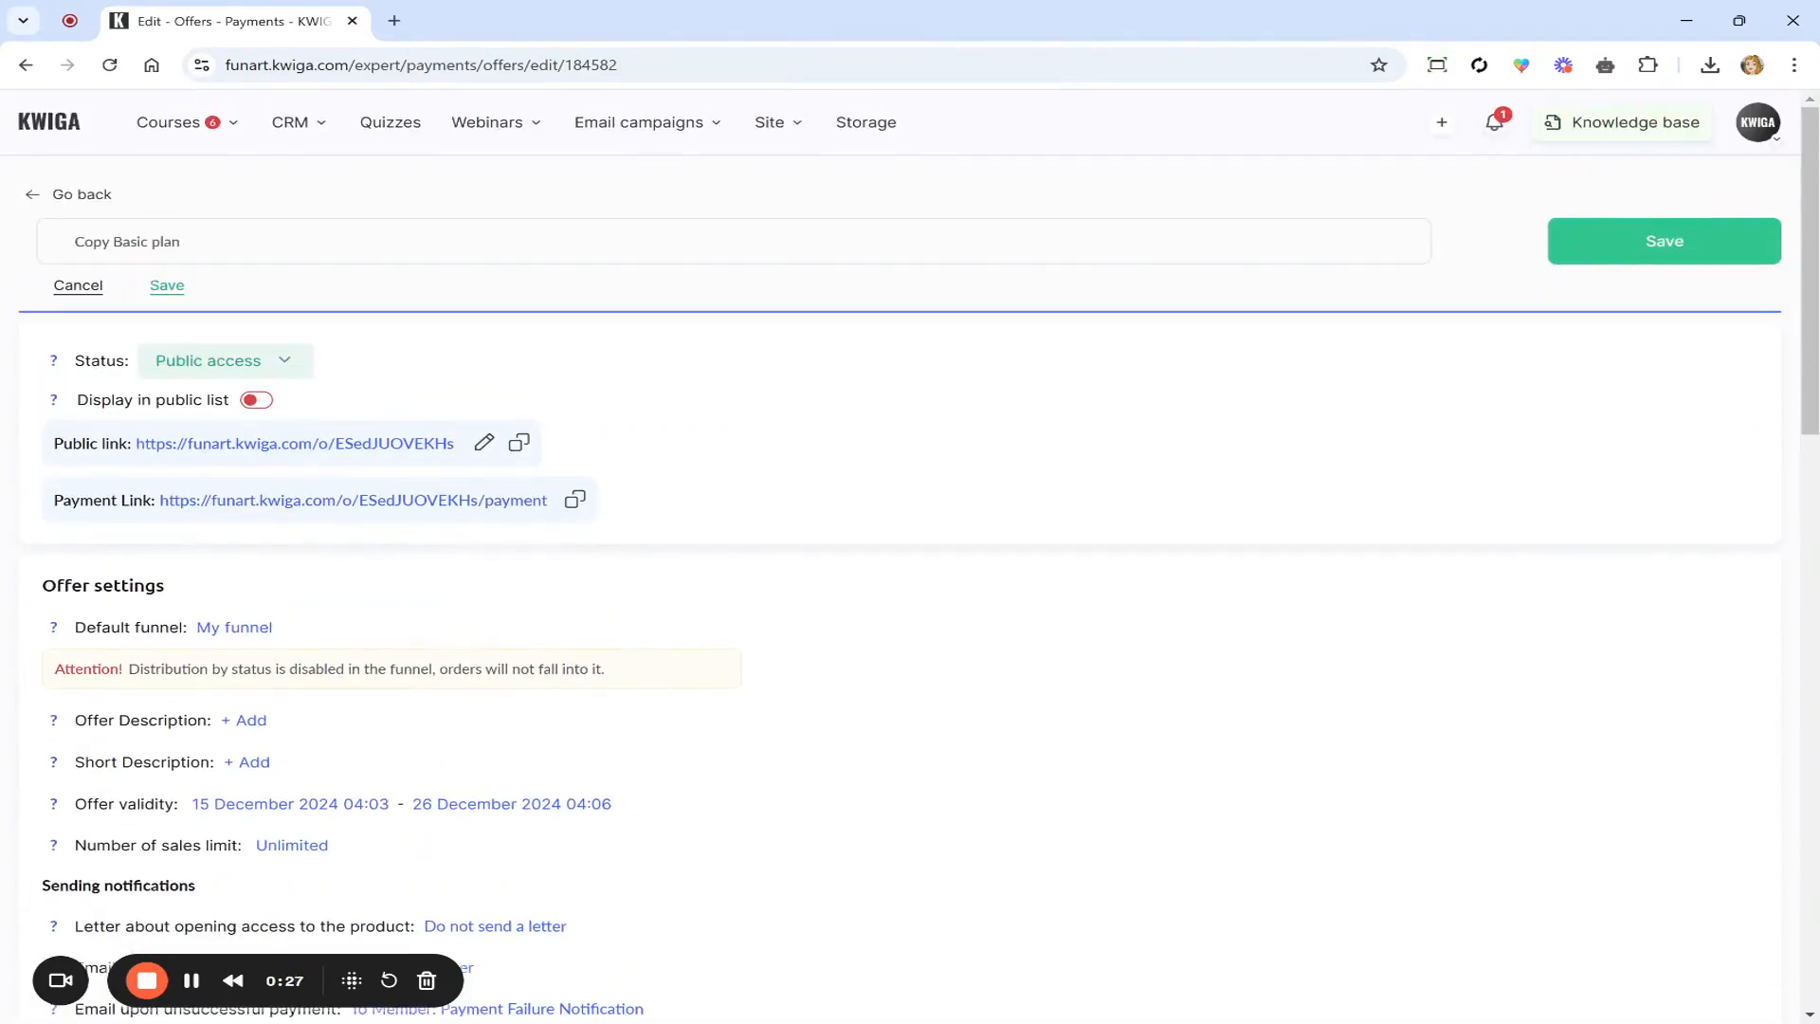
{"action": "left_click_drag", "start_coordinate": [196, 243], "coordinate": [2, 237]}
{"action": "type", "text": "VIP plan"}
{"action": "left_click", "coordinate": [163, 285]}
- Change the Anatomy course's lessons access from specific lessons to Without limits and save
{"action": "scroll", "coordinate": [502, 454], "scroll_direction": "down", "scroll_amount": 10}
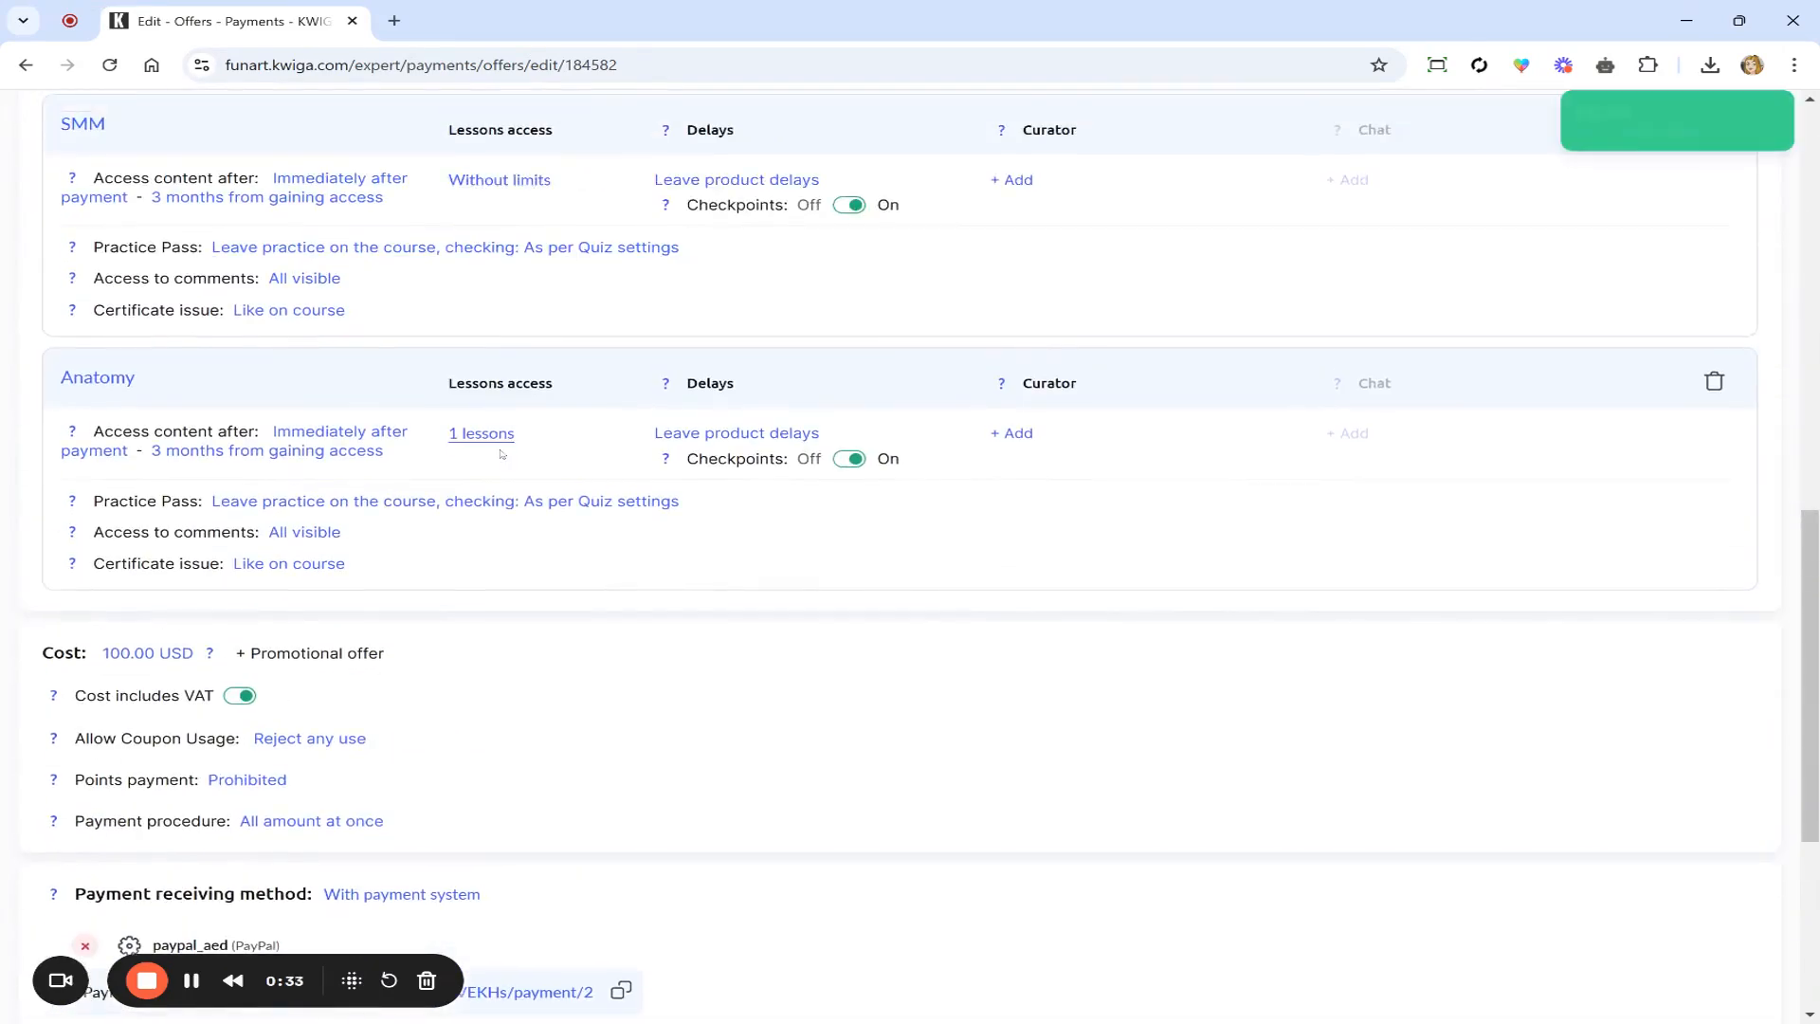
{"action": "left_click", "coordinate": [500, 431]}
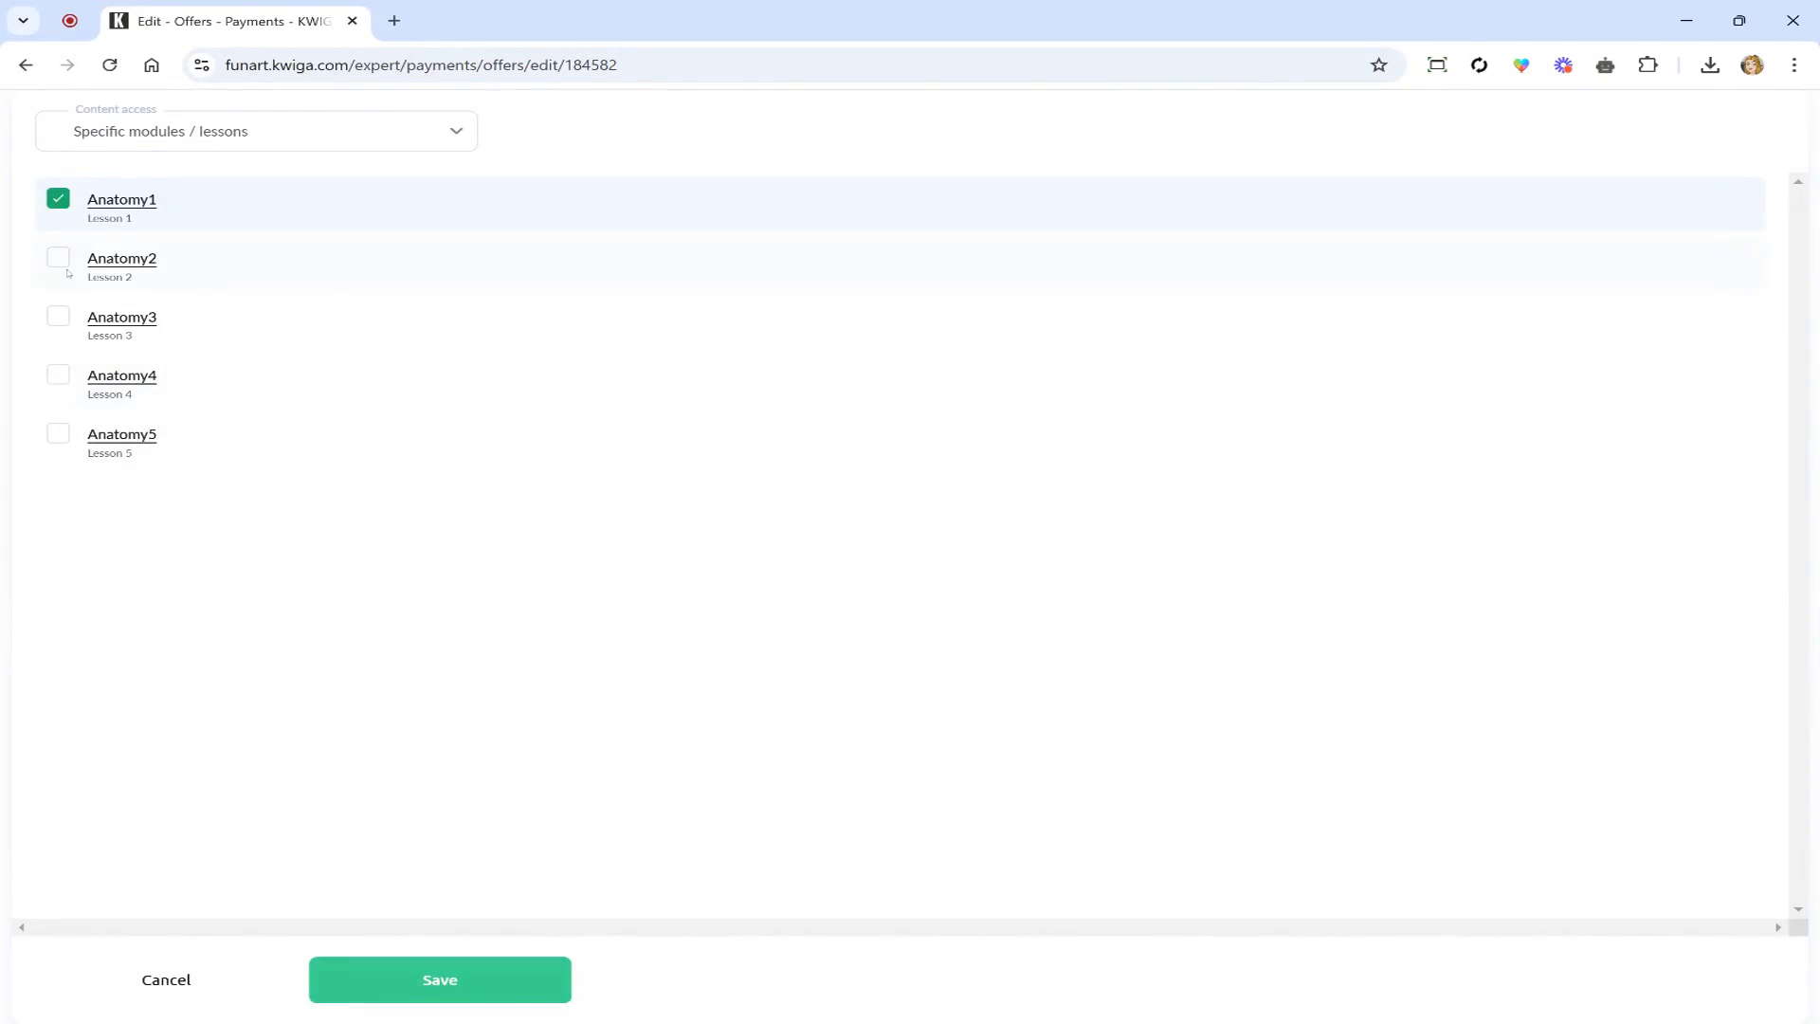
{"action": "left_click", "coordinate": [60, 258]}
{"action": "left_click", "coordinate": [232, 131]}
{"action": "left_click", "coordinate": [218, 198]}
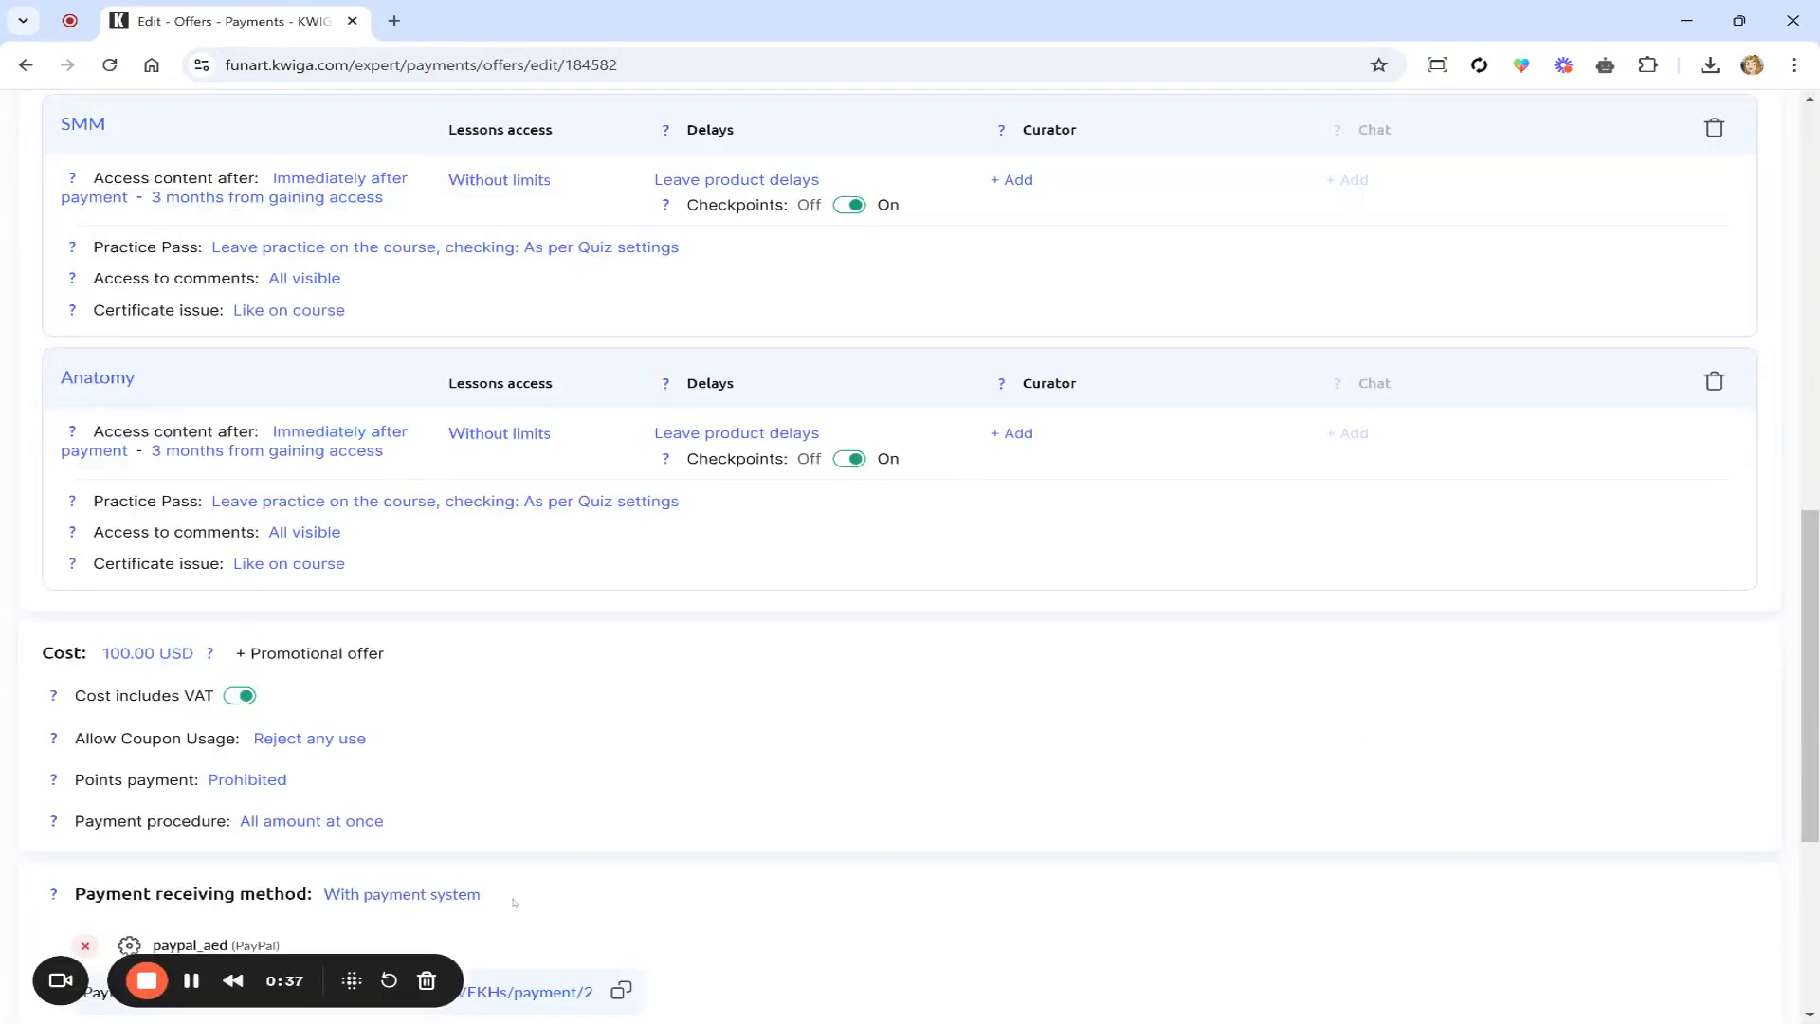
- Set the offer's cost to 150 USD and save the price
{"action": "left_click", "coordinate": [147, 653]}
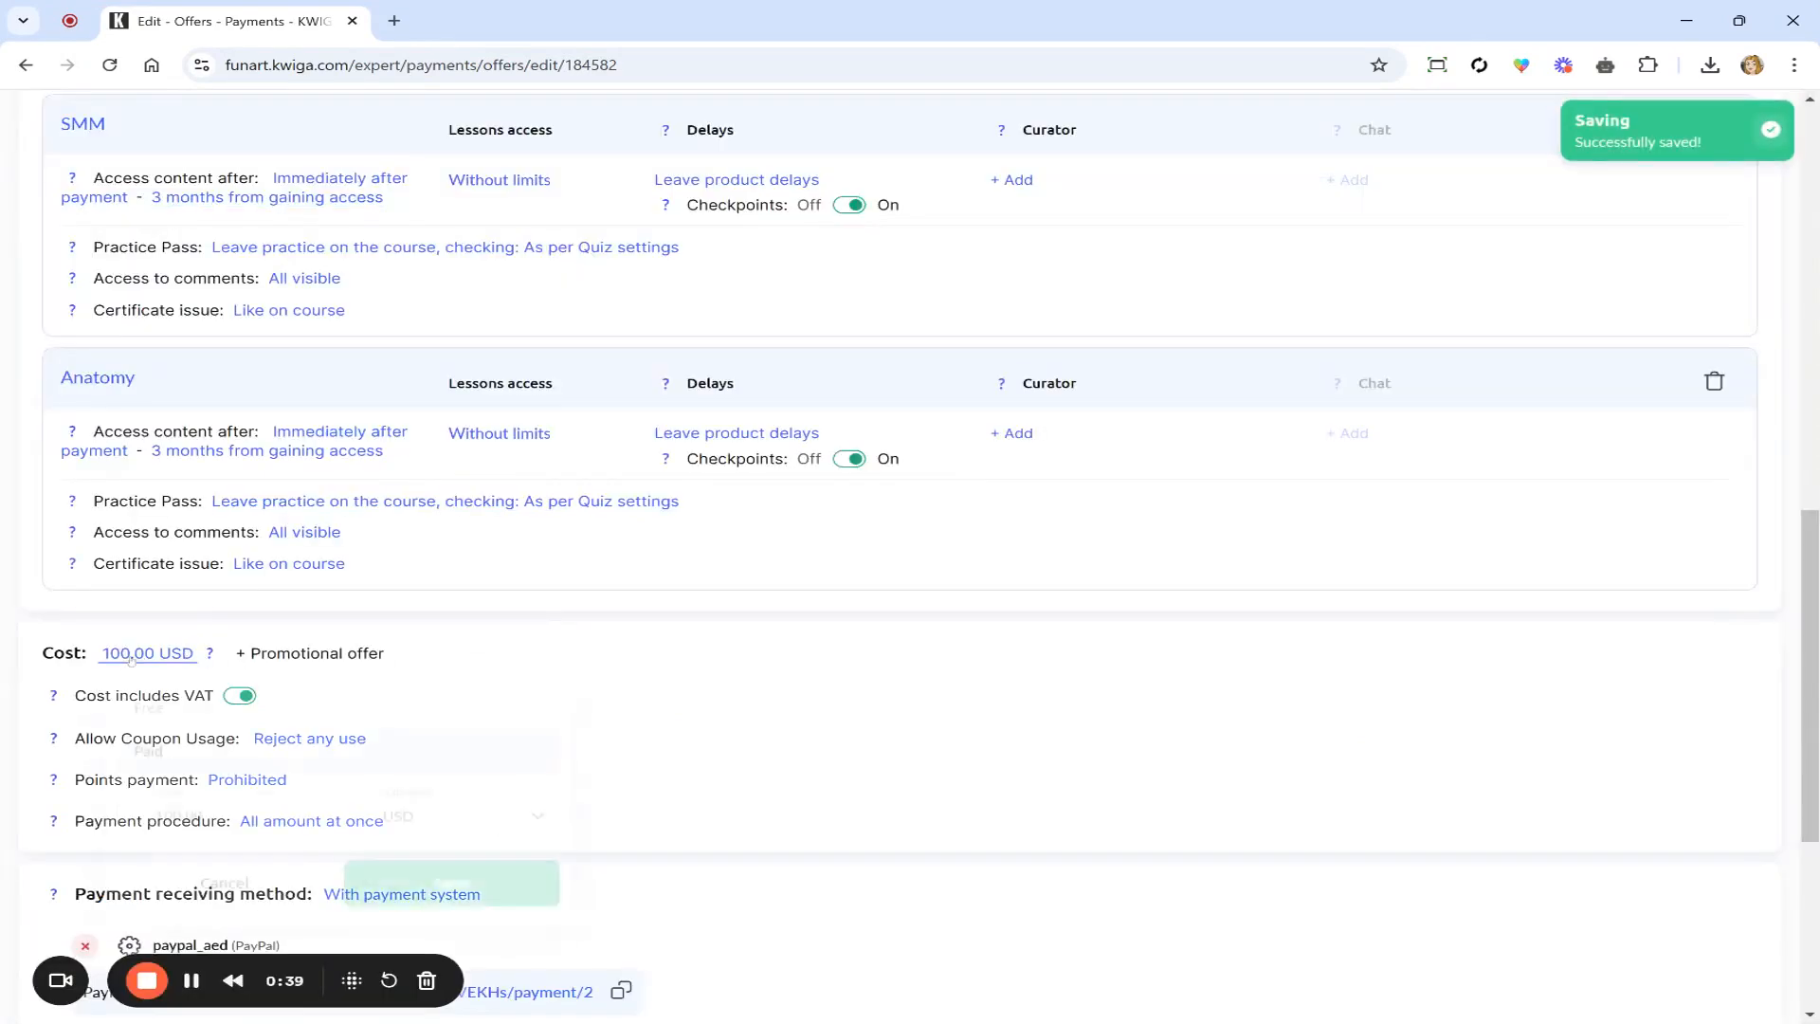
{"action": "left_click_drag", "start_coordinate": [164, 824], "coordinate": [110, 827]}
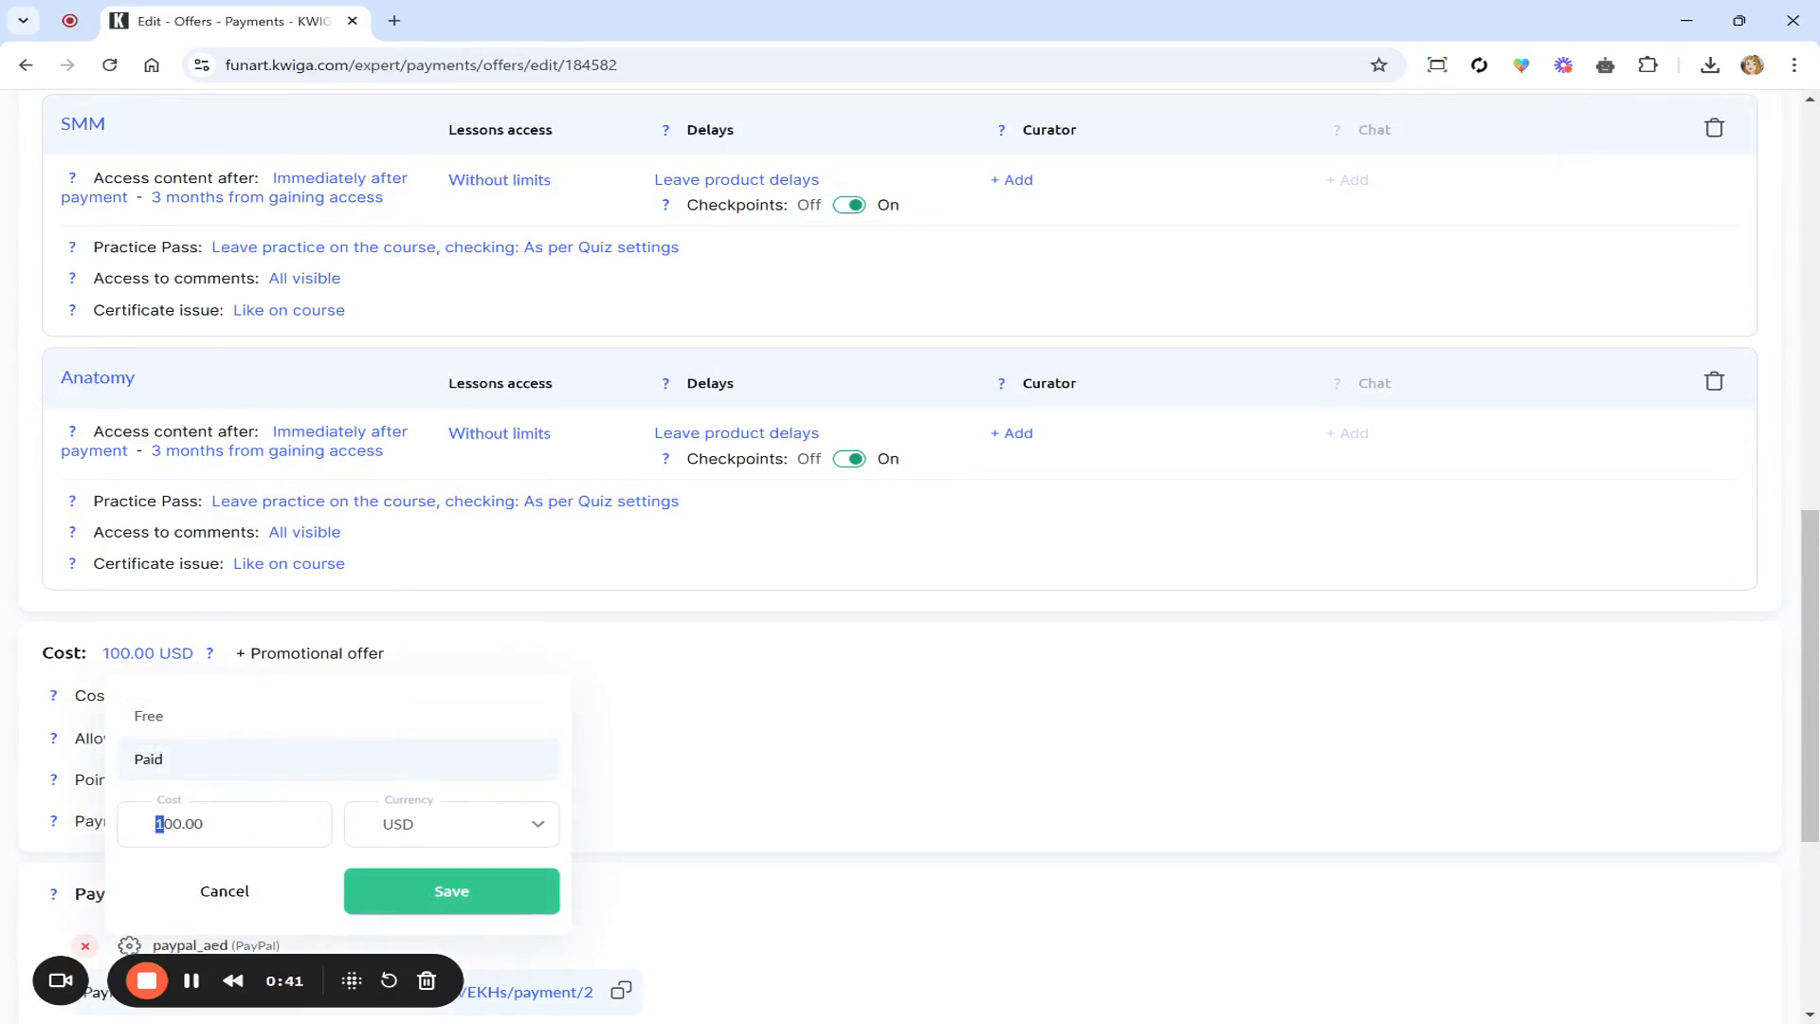
{"action": "type", "text": "15"}
{"action": "key", "text": "Delete"}
{"action": "left_click", "coordinate": [451, 891]}
- Enable the email upon successful payment and select the service letter "Participant: Notification of successful payment for the offer"
{"action": "scroll", "coordinate": [492, 550], "scroll_direction": "up", "scroll_amount": 6}
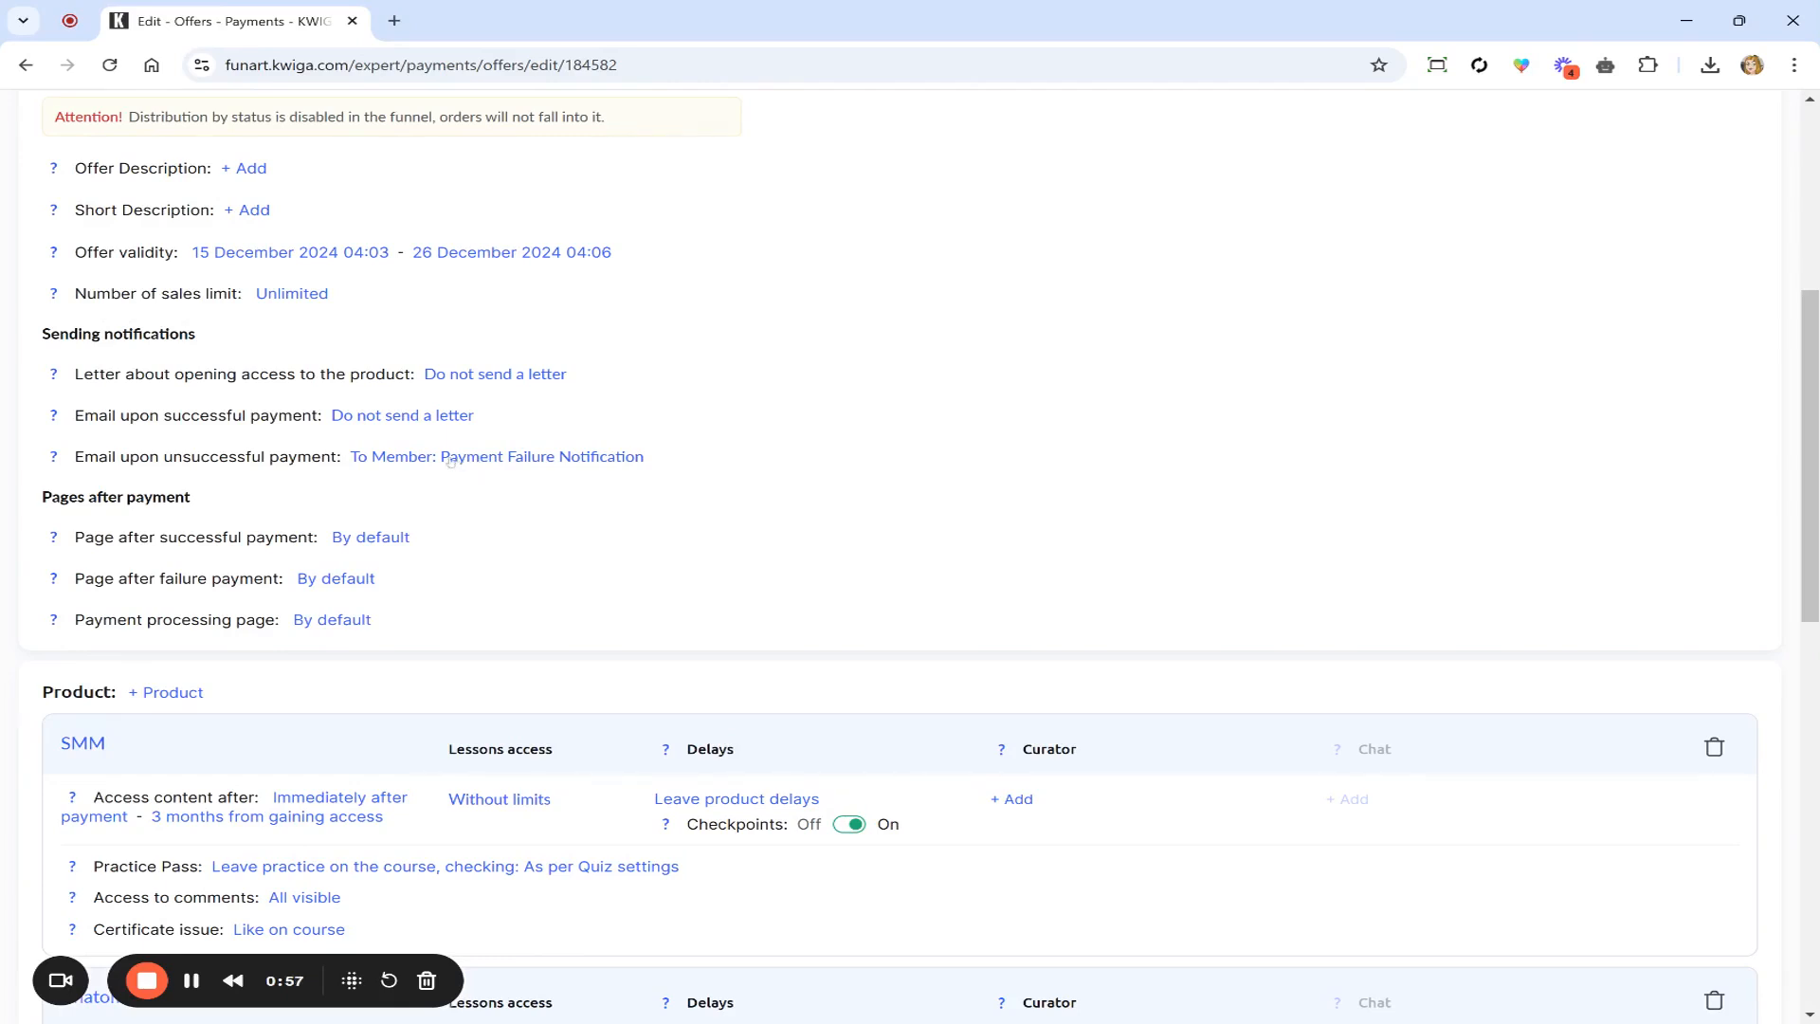
{"action": "left_click", "coordinate": [406, 417]}
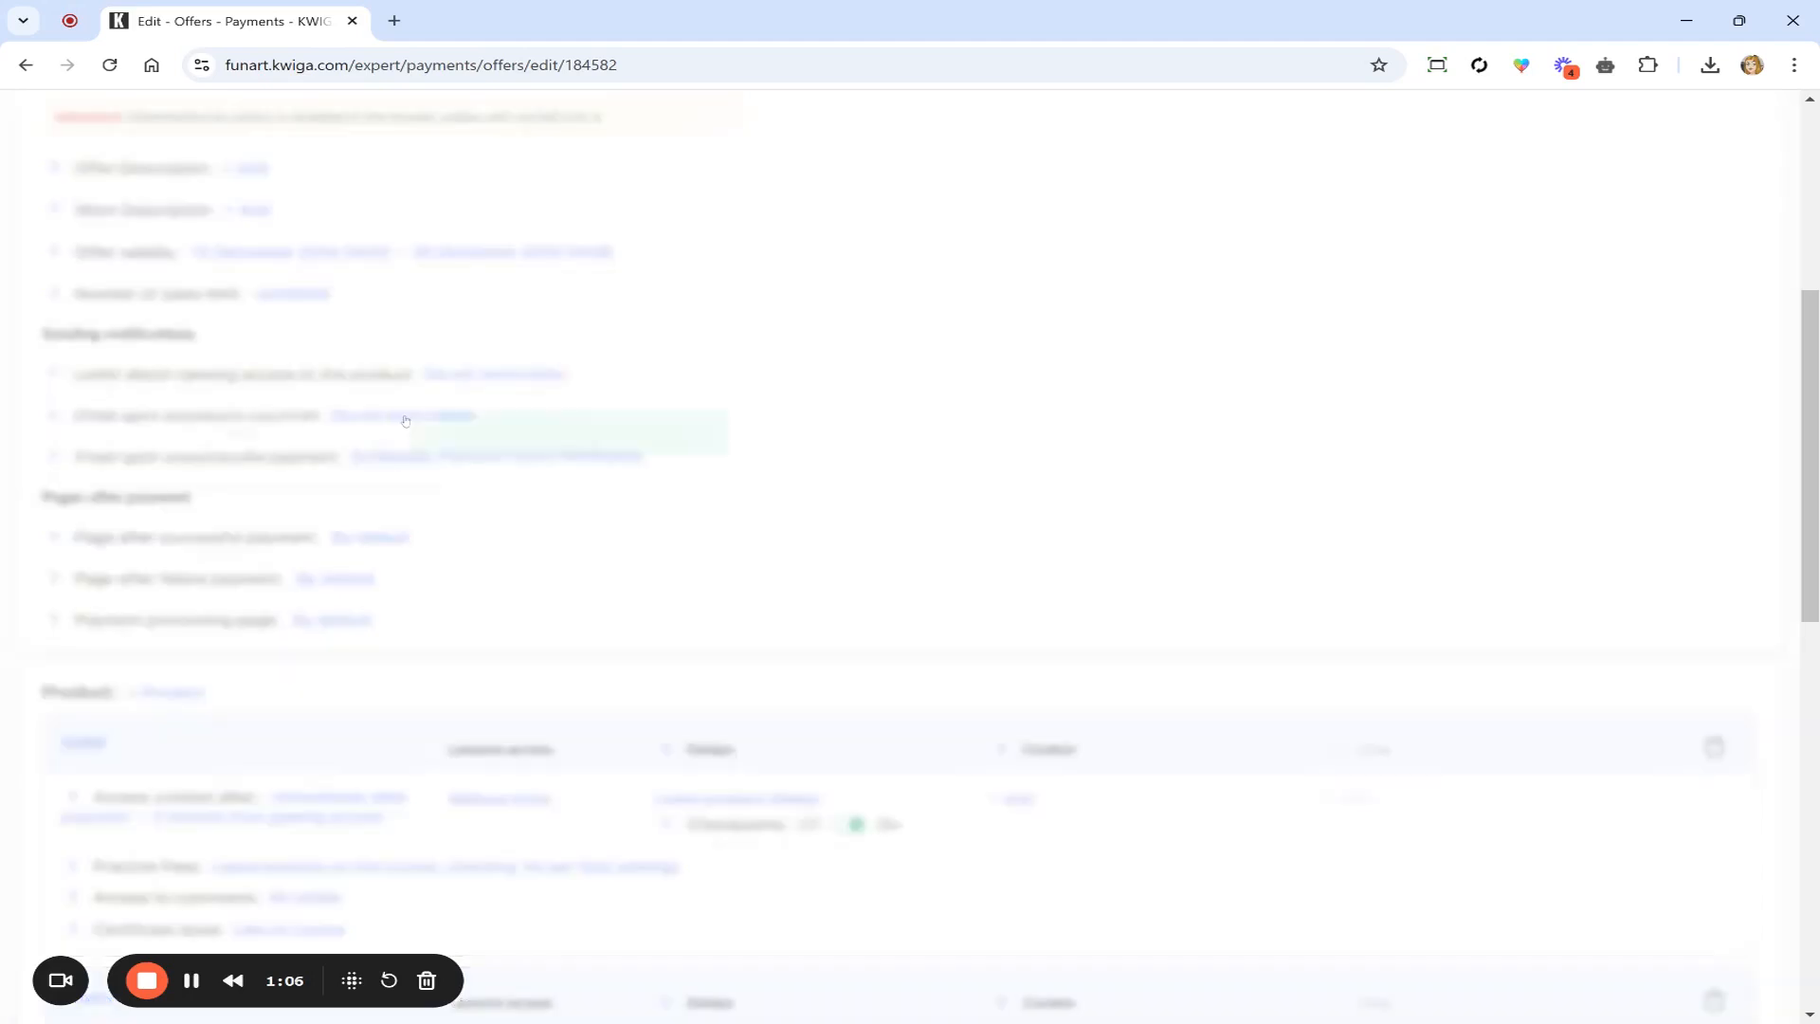
{"action": "left_click", "coordinate": [251, 379]}
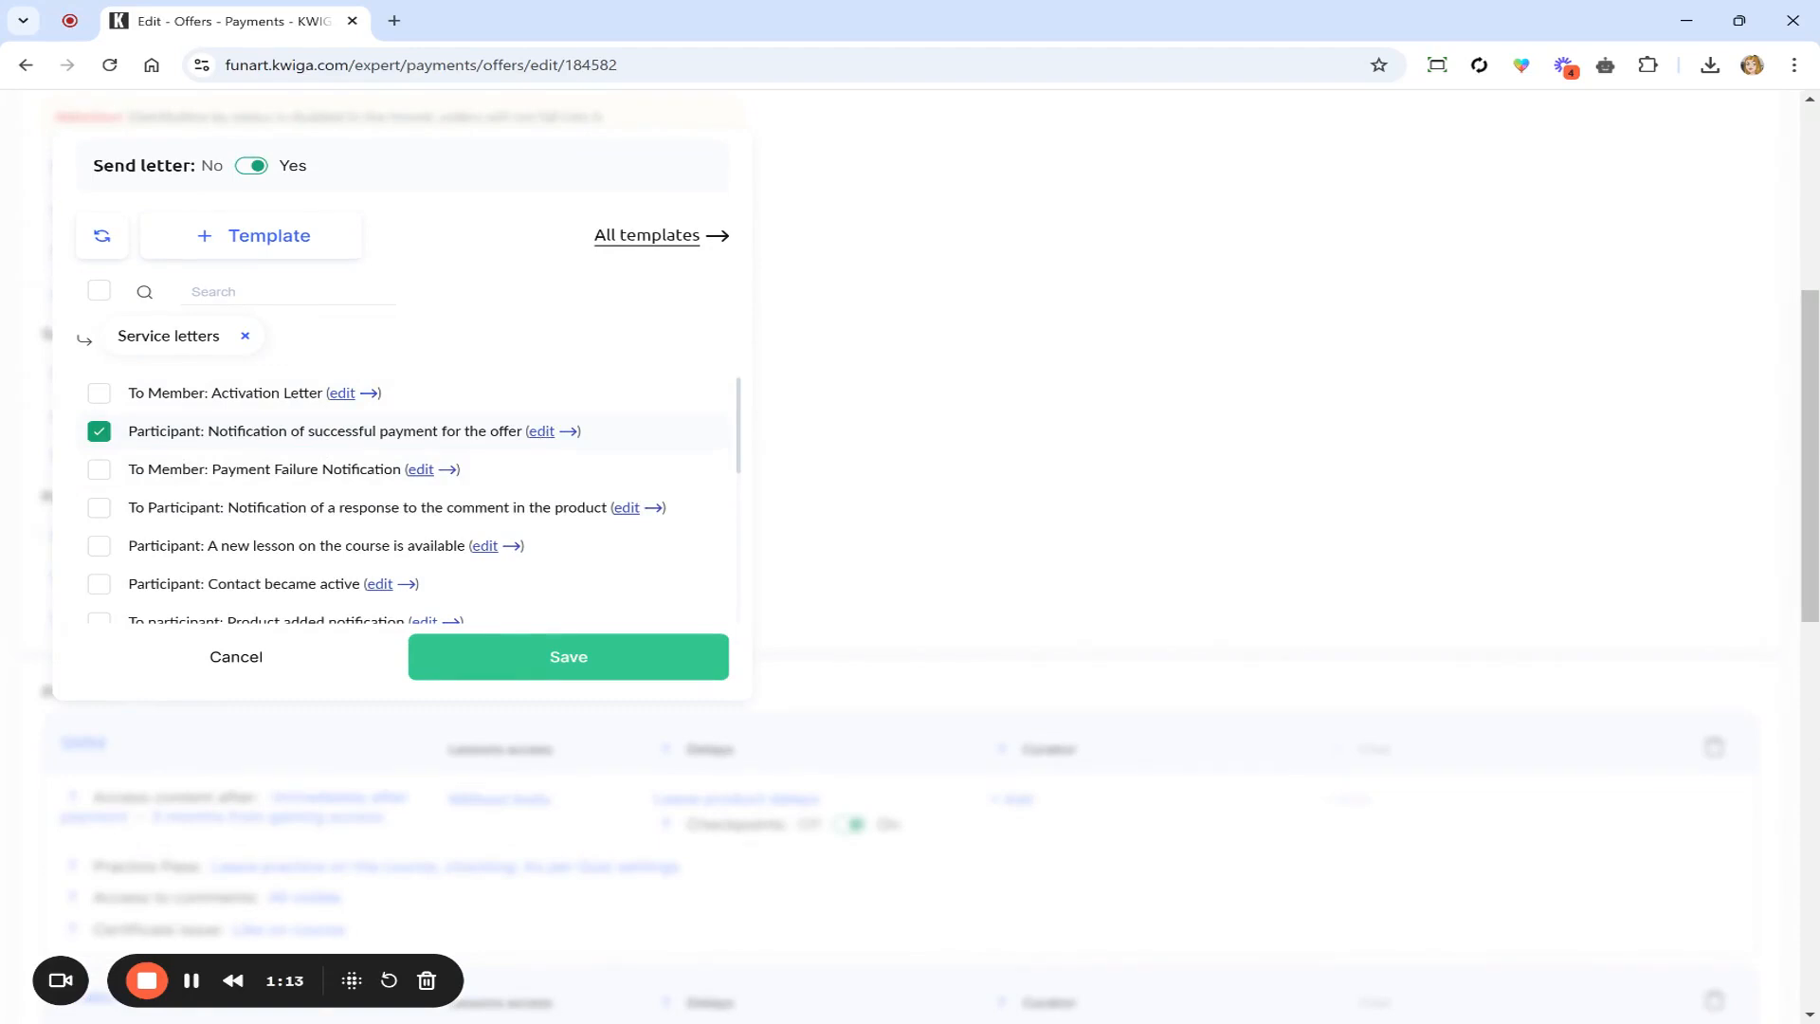
- Open the successful payment notification letter for editing and review its name, subject and subsubject without changing them
{"action": "left_click", "coordinate": [542, 432]}
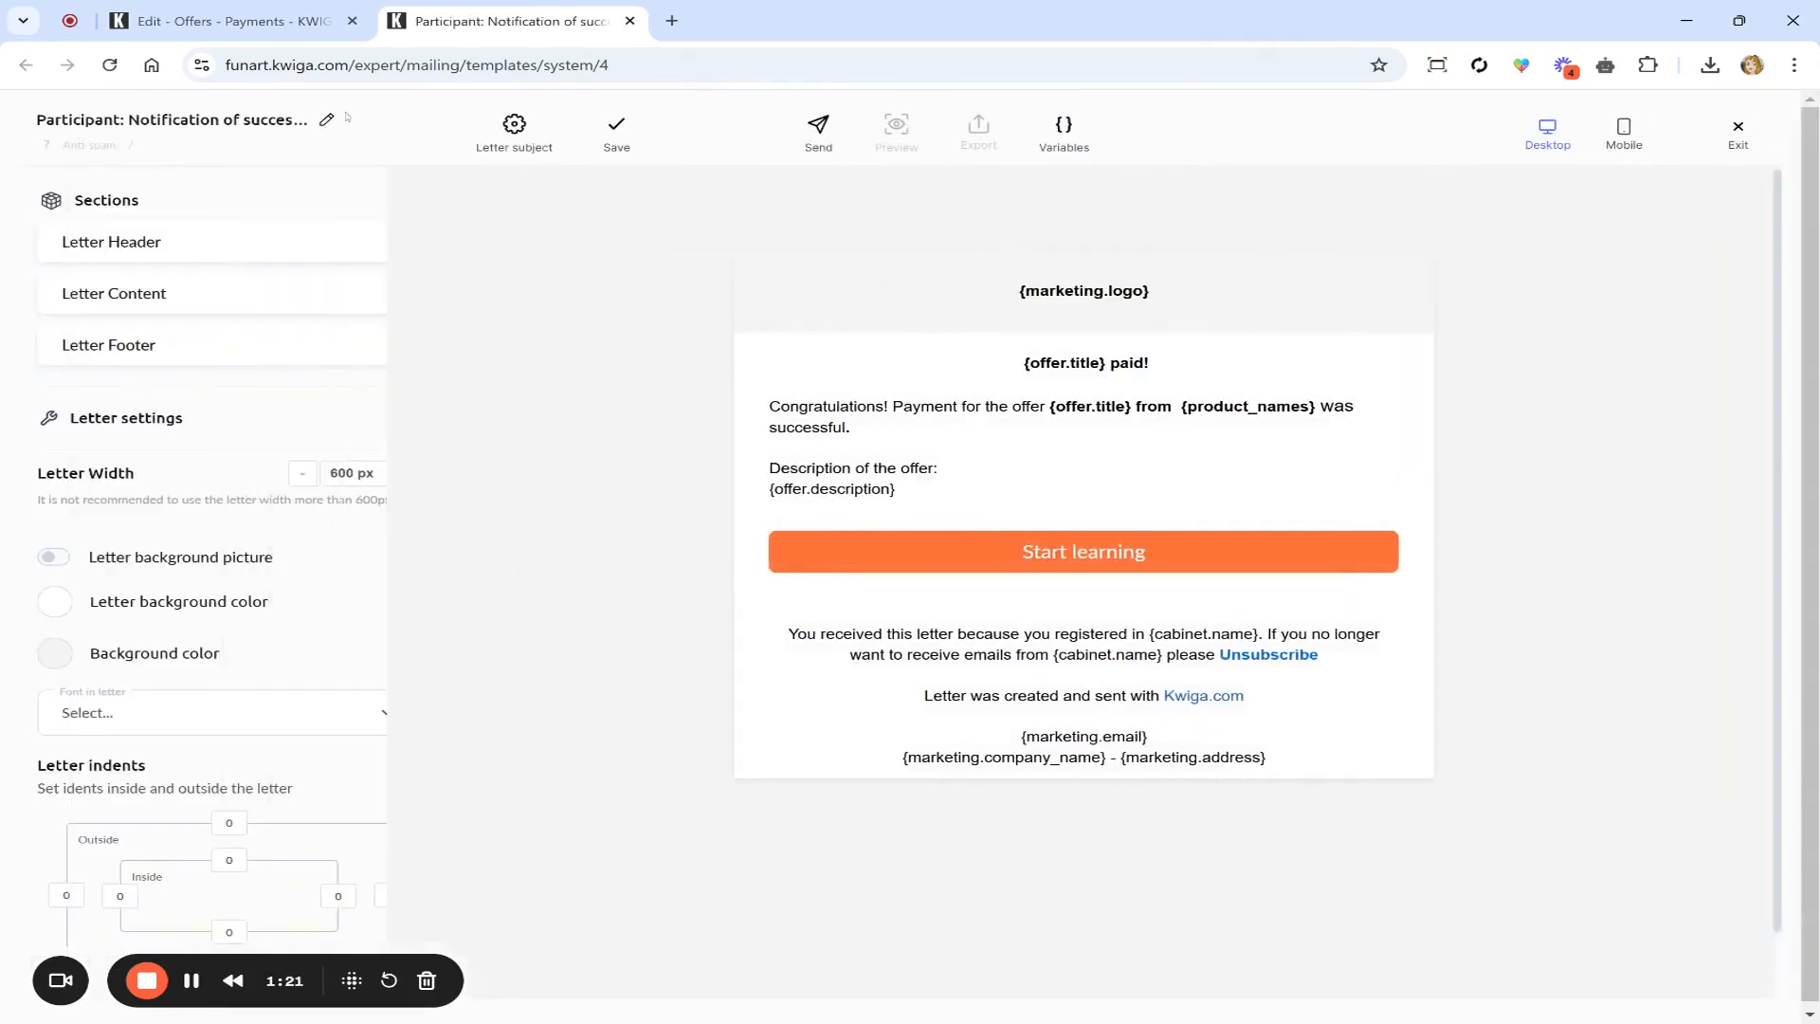
{"action": "left_click", "coordinate": [327, 120]}
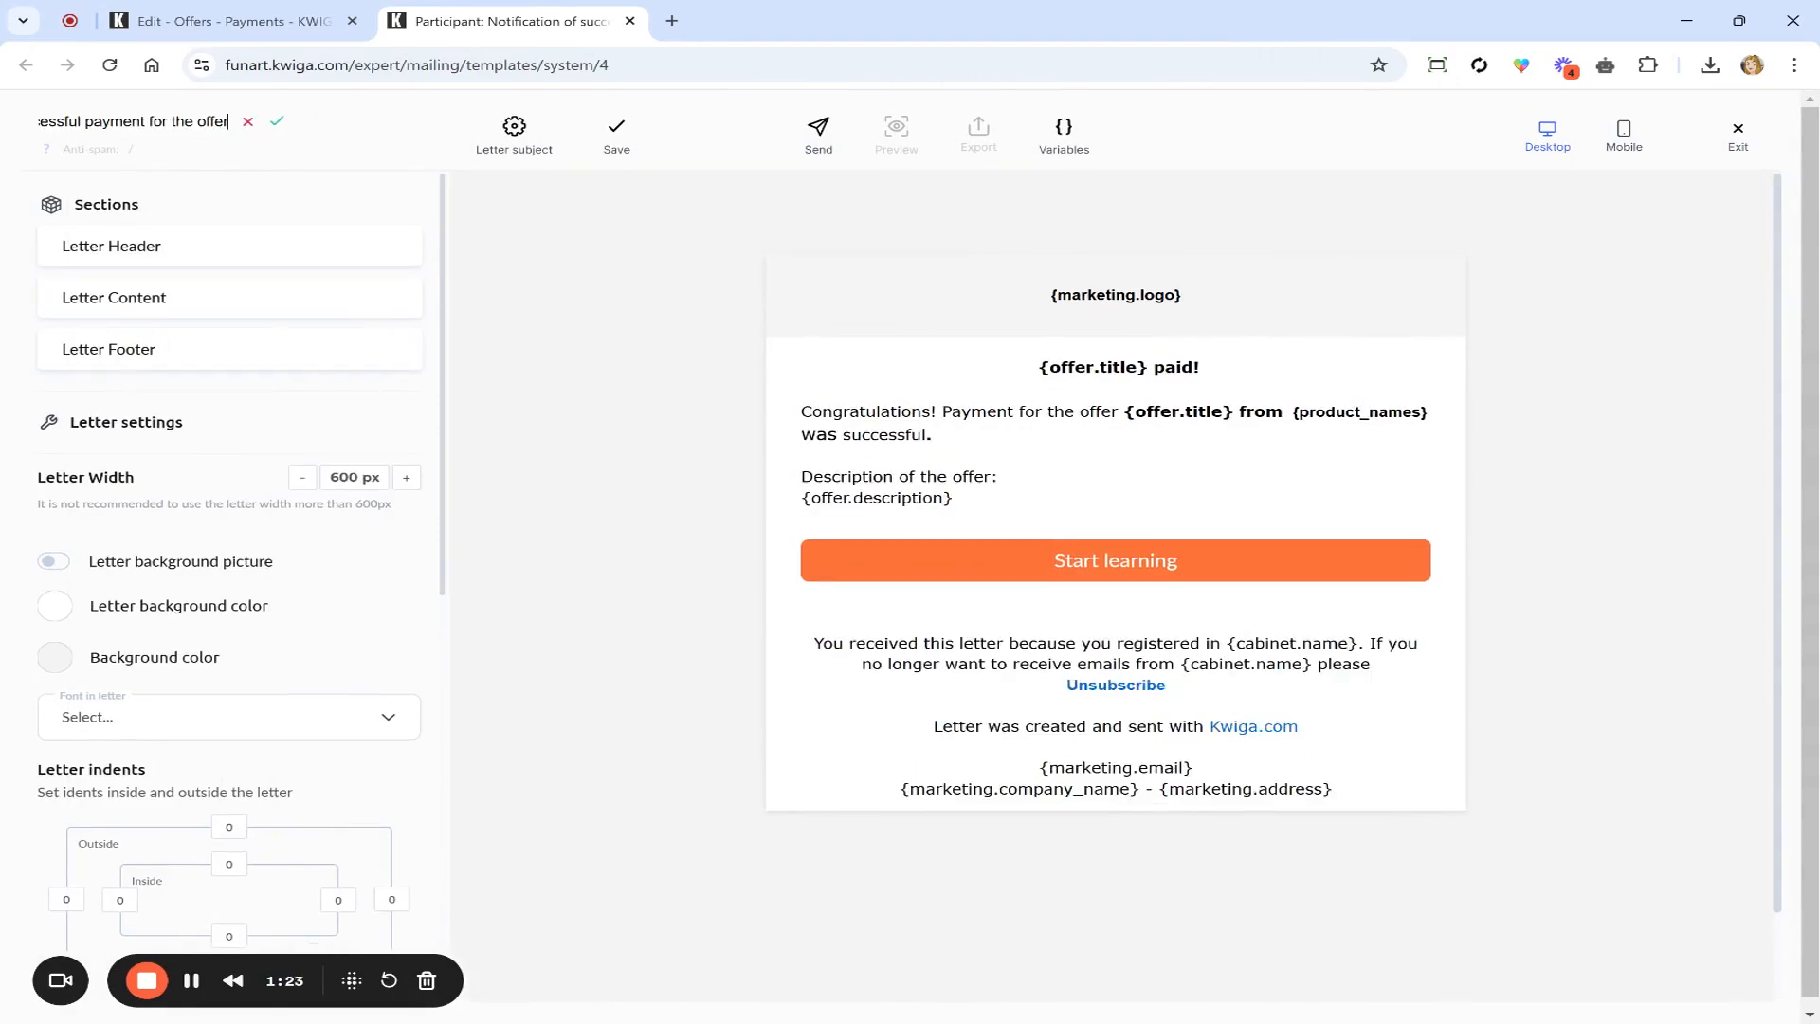
{"action": "left_click", "coordinate": [228, 21]}
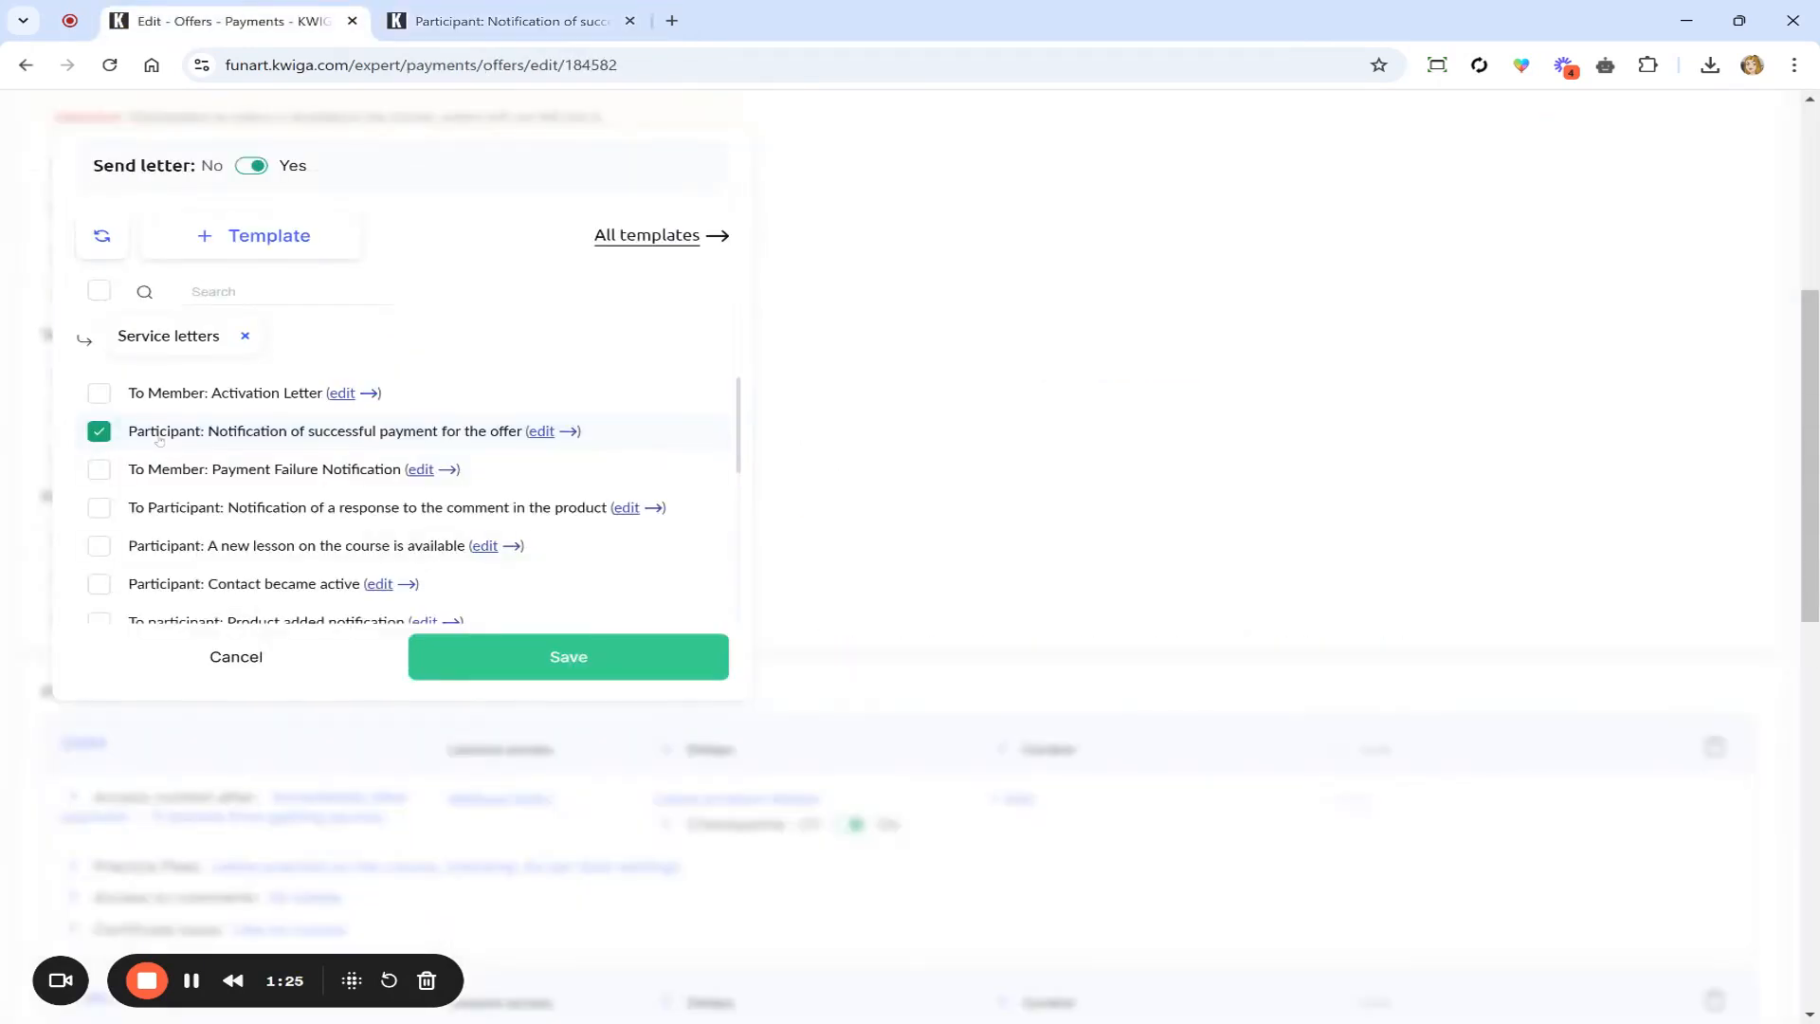
{"action": "left_click_drag", "start_coordinate": [128, 432], "coordinate": [536, 432]}
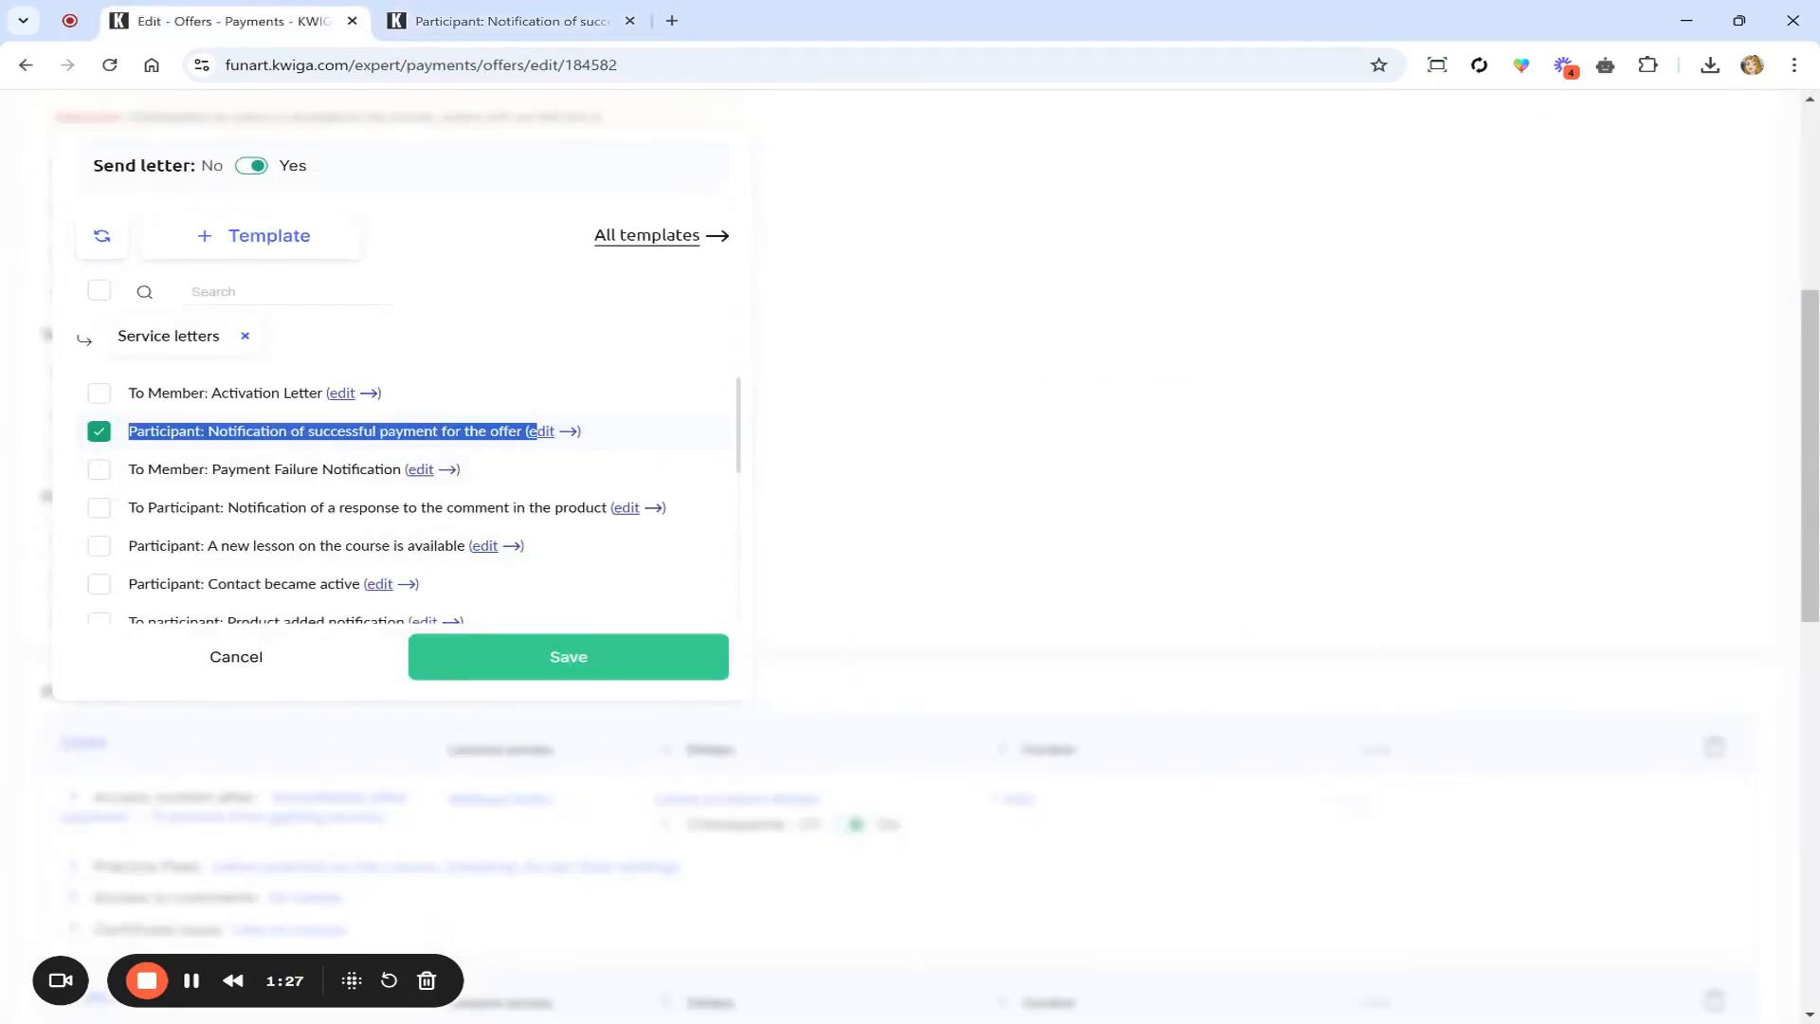
{"action": "left_click", "coordinate": [519, 19]}
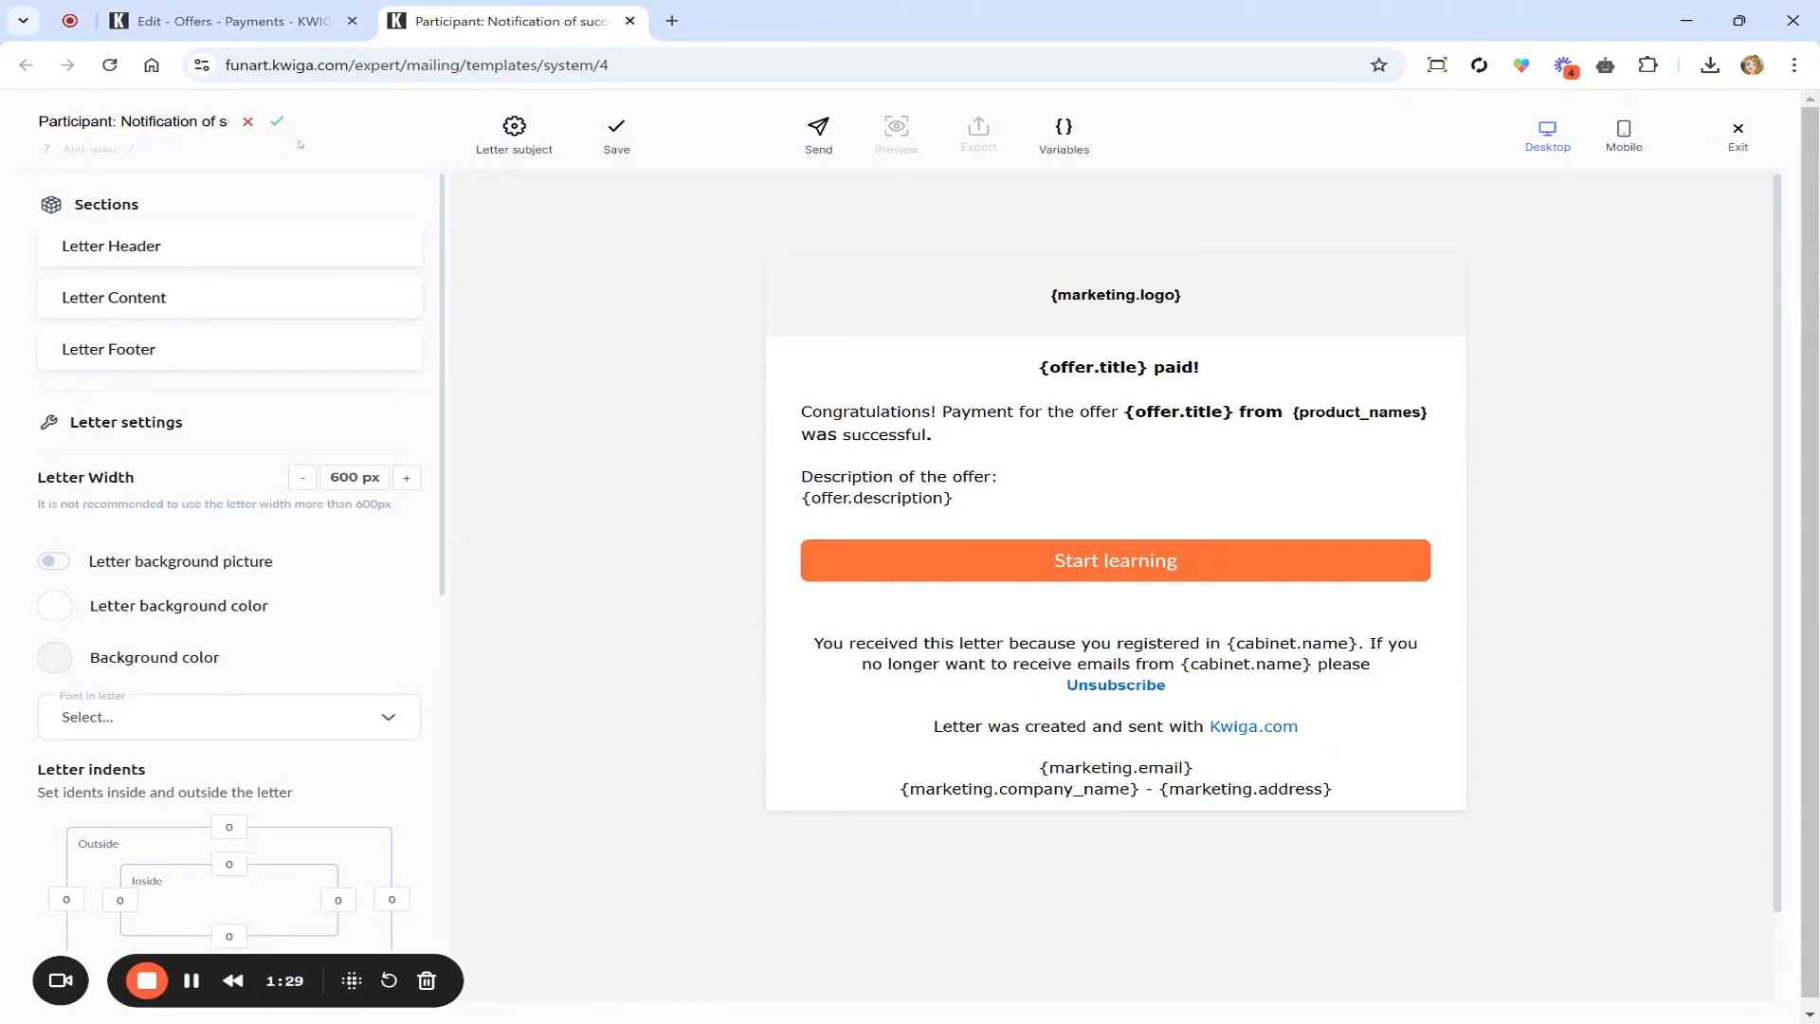
{"action": "left_click", "coordinate": [514, 130]}
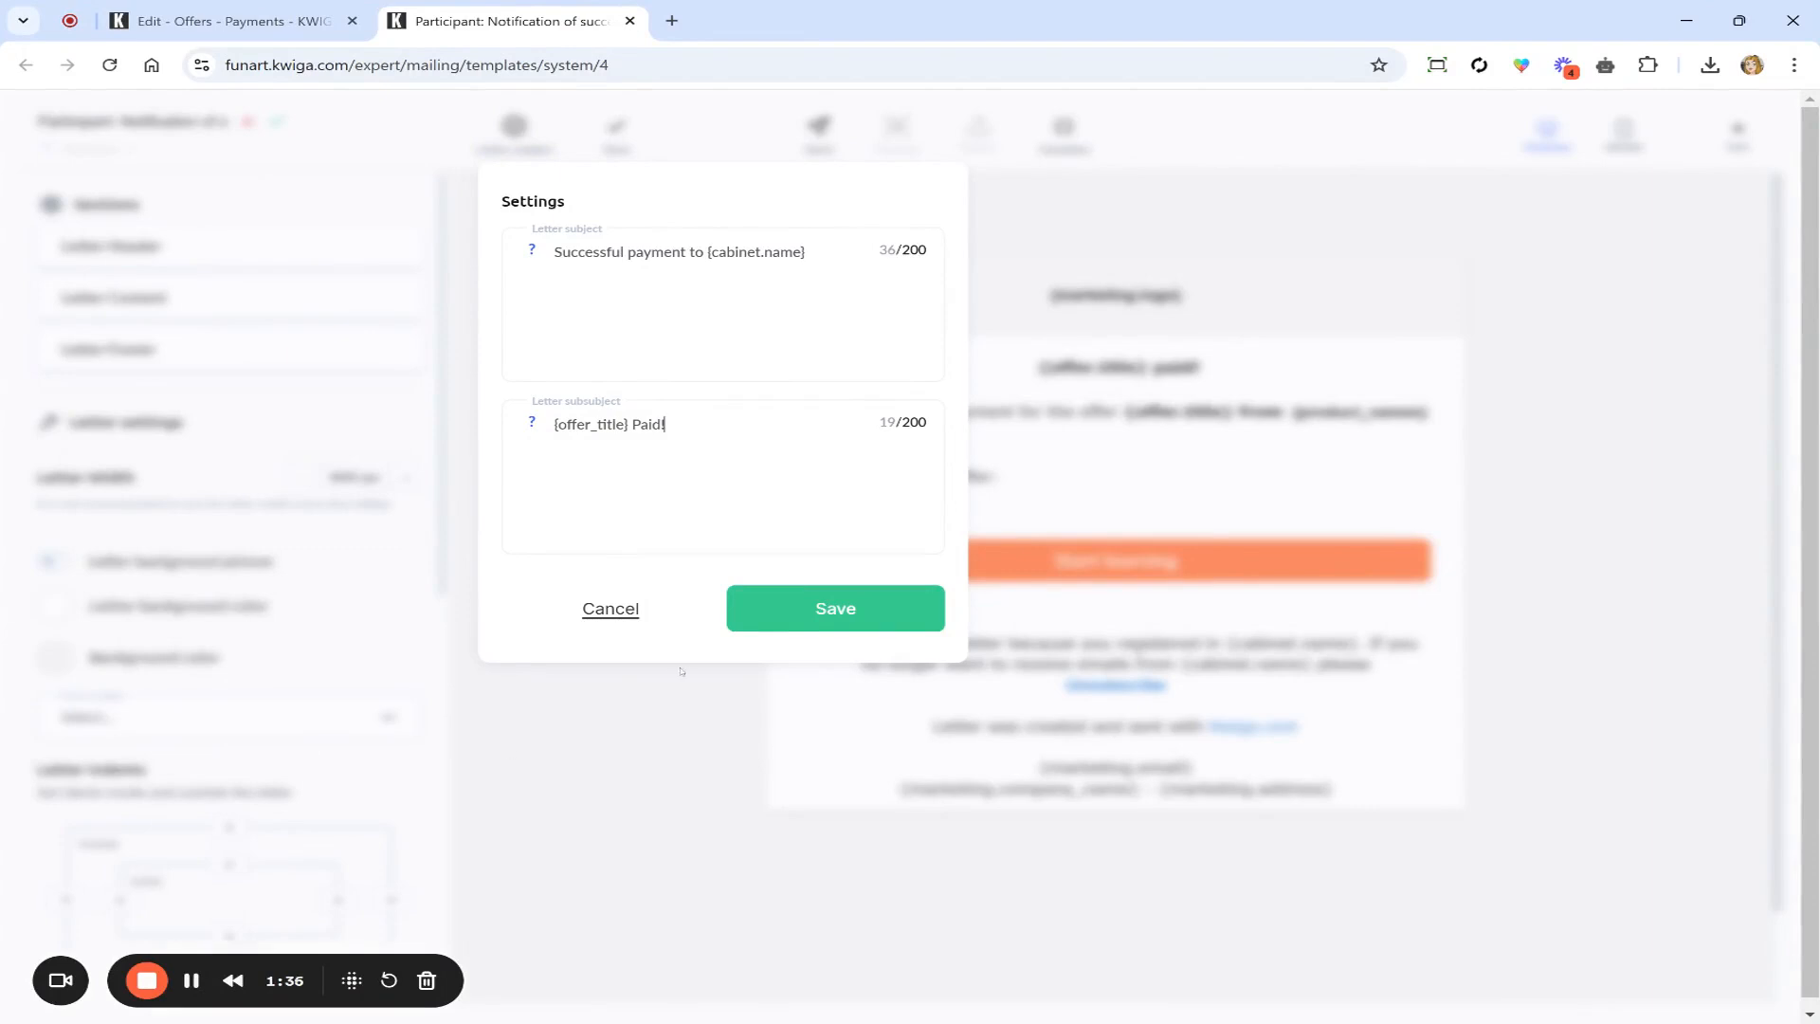
{"action": "left_click", "coordinate": [626, 611]}
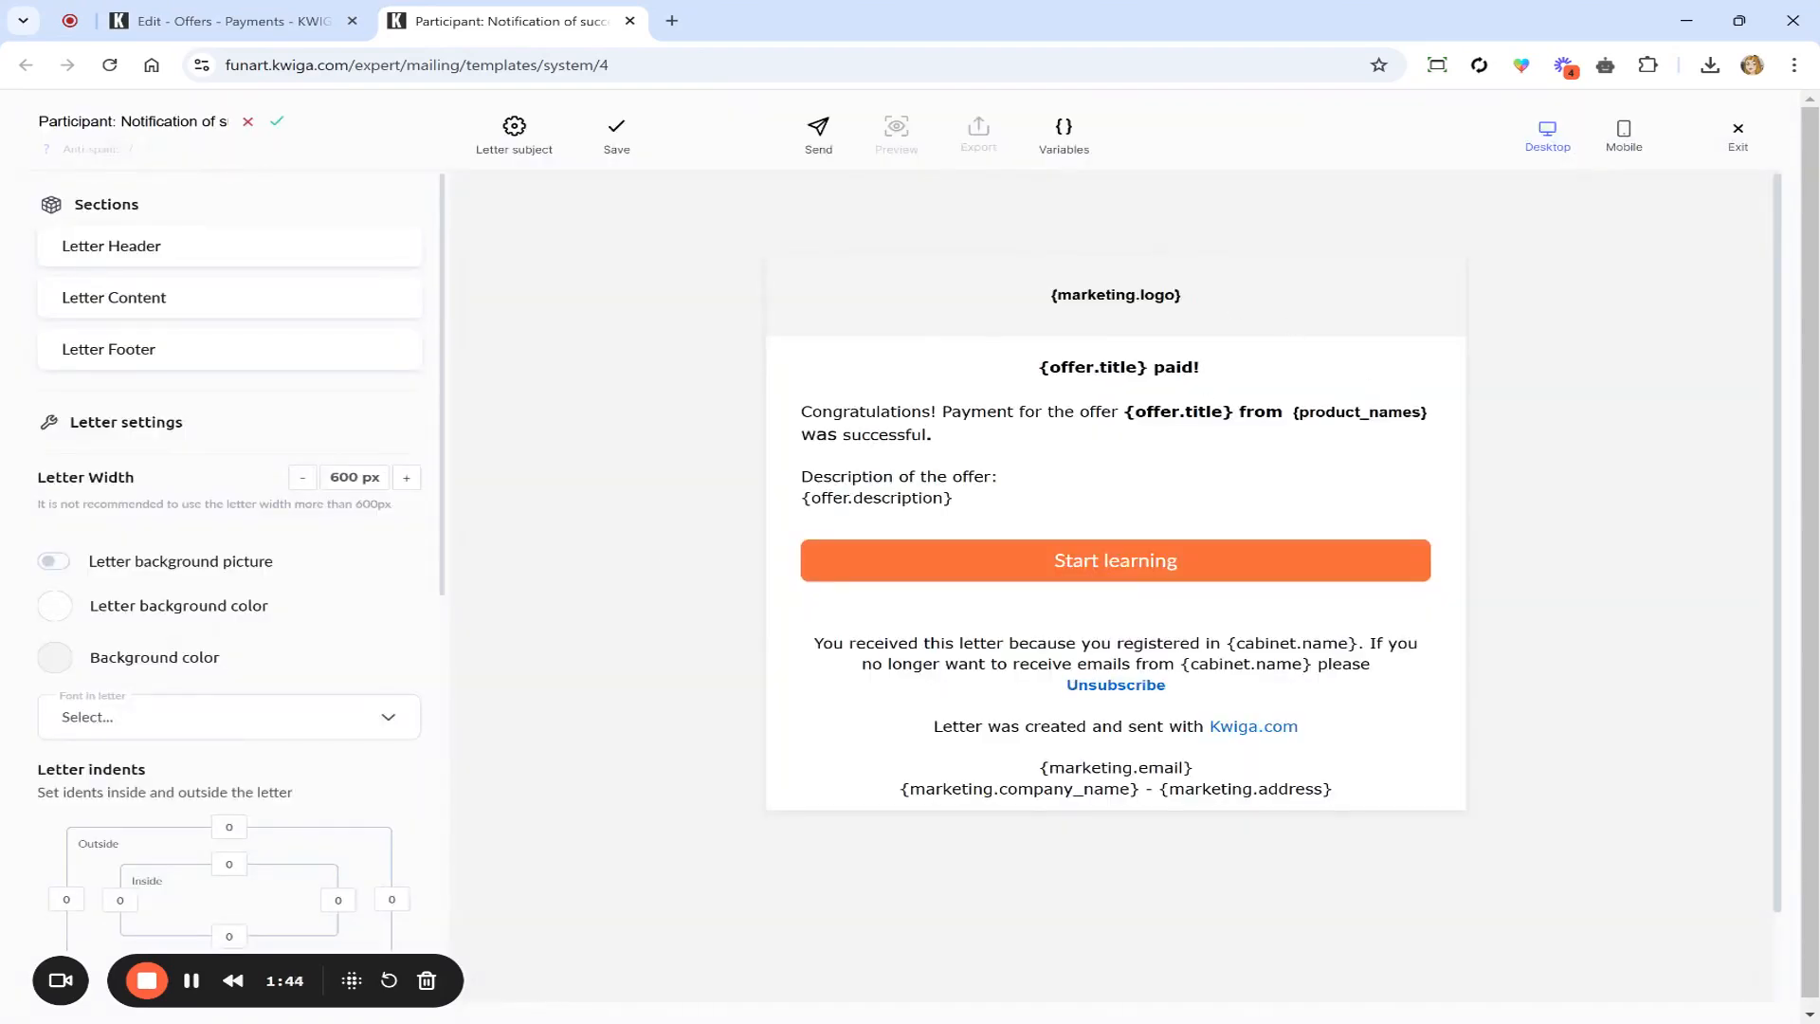
- Examine the letter's logo and offer title placeholders, and compare the title placeholder with the offer's name, "VIP plan"
{"action": "left_click", "coordinate": [1032, 290]}
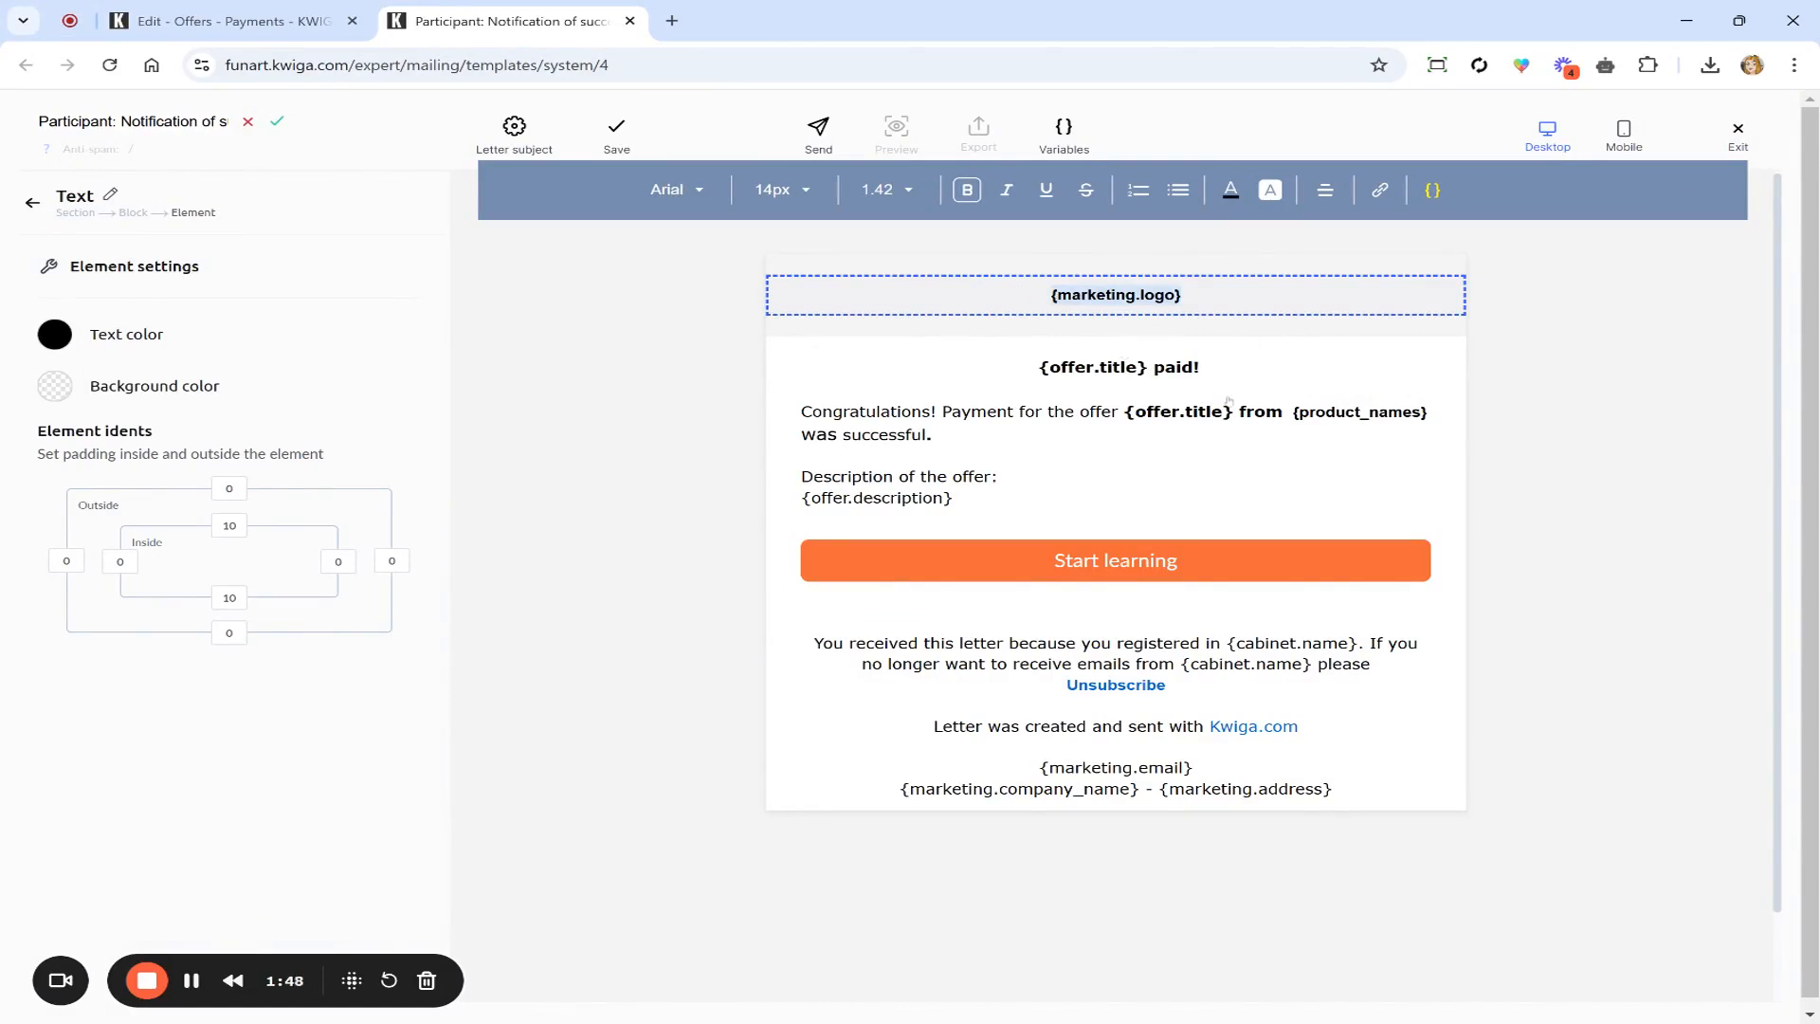
{"action": "left_click", "coordinate": [1100, 368]}
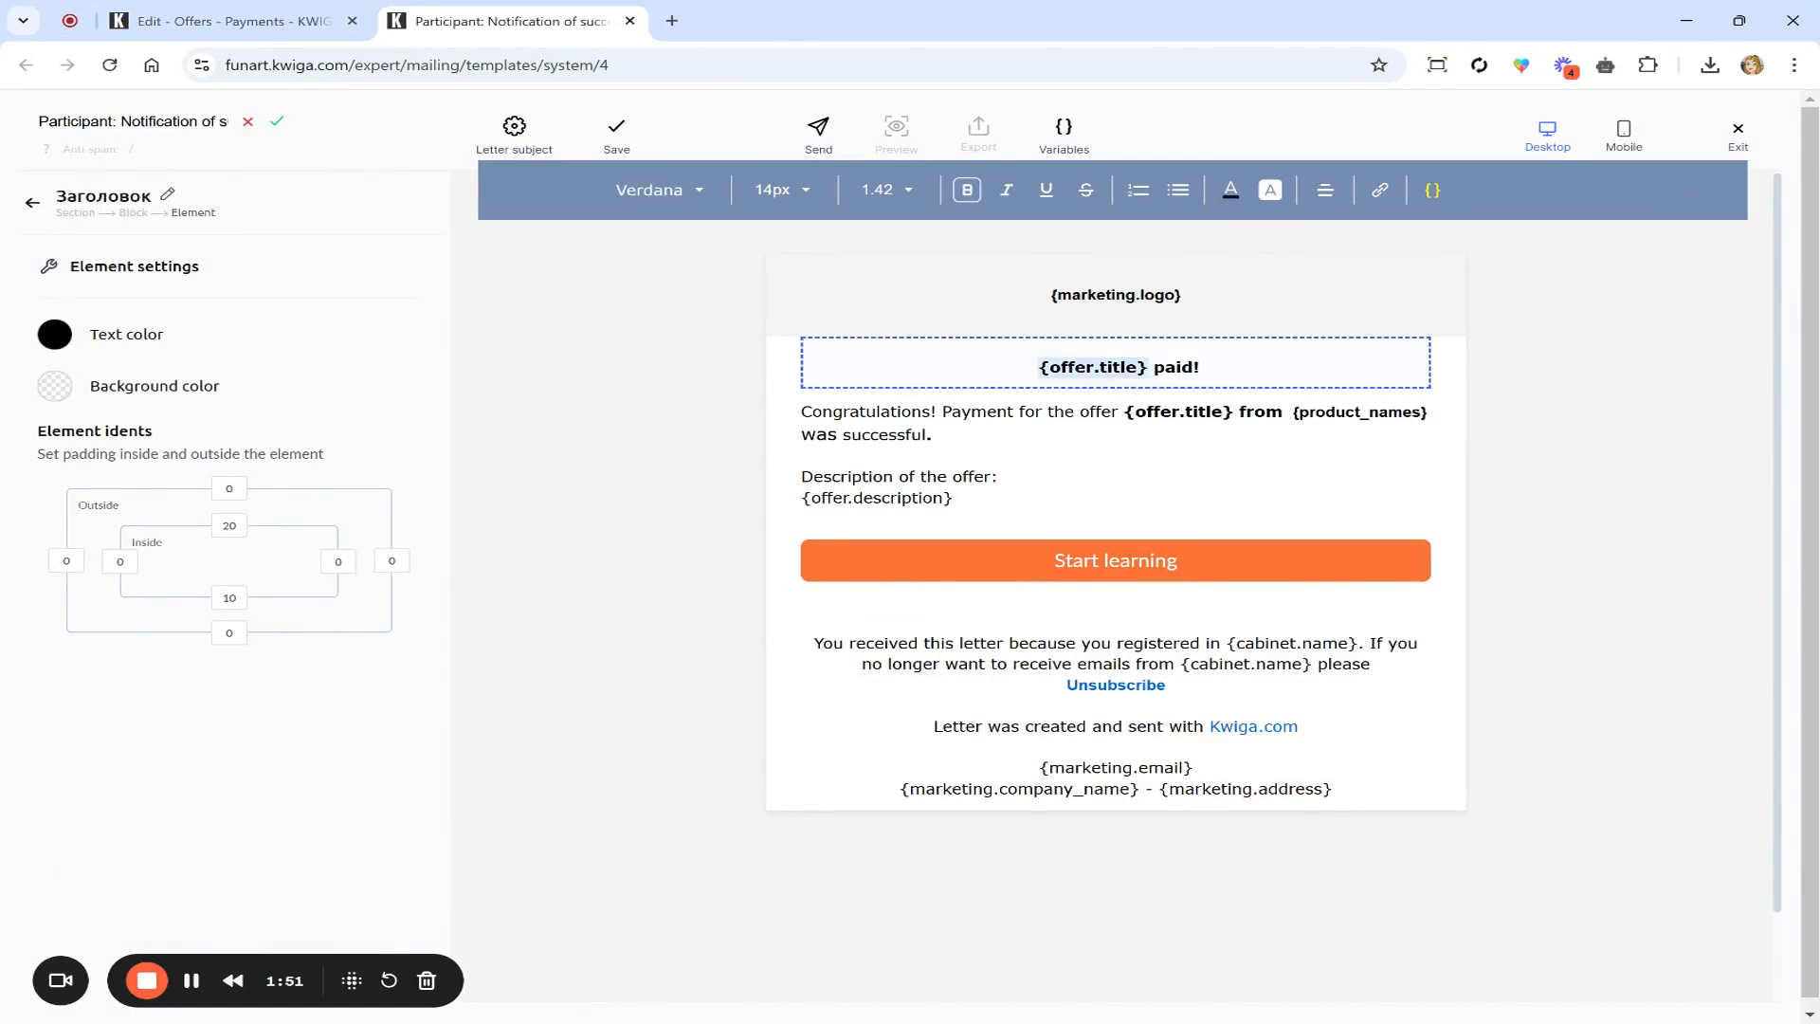
{"action": "left_click", "coordinate": [237, 20]}
{"action": "scroll", "coordinate": [459, 366], "scroll_direction": "up", "scroll_amount": 5}
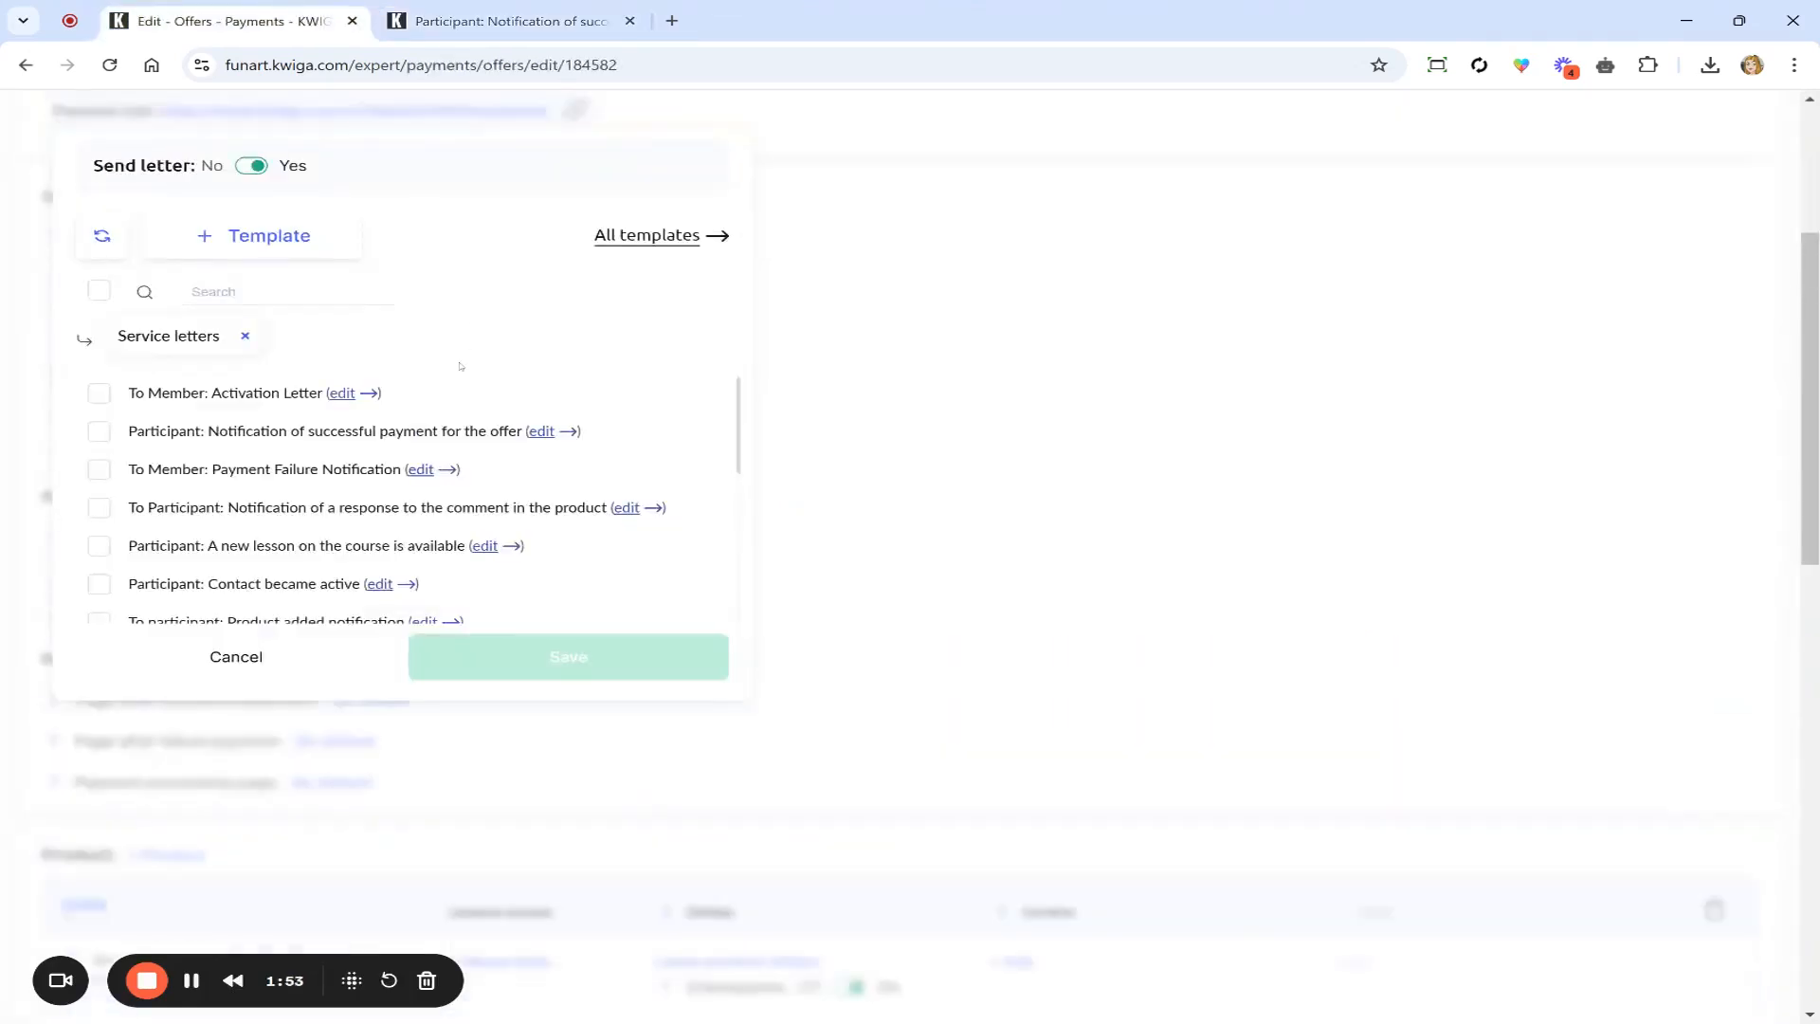
{"action": "left_click", "coordinate": [1145, 281]}
{"action": "left_click_drag", "start_coordinate": [36, 240], "coordinate": [112, 241]}
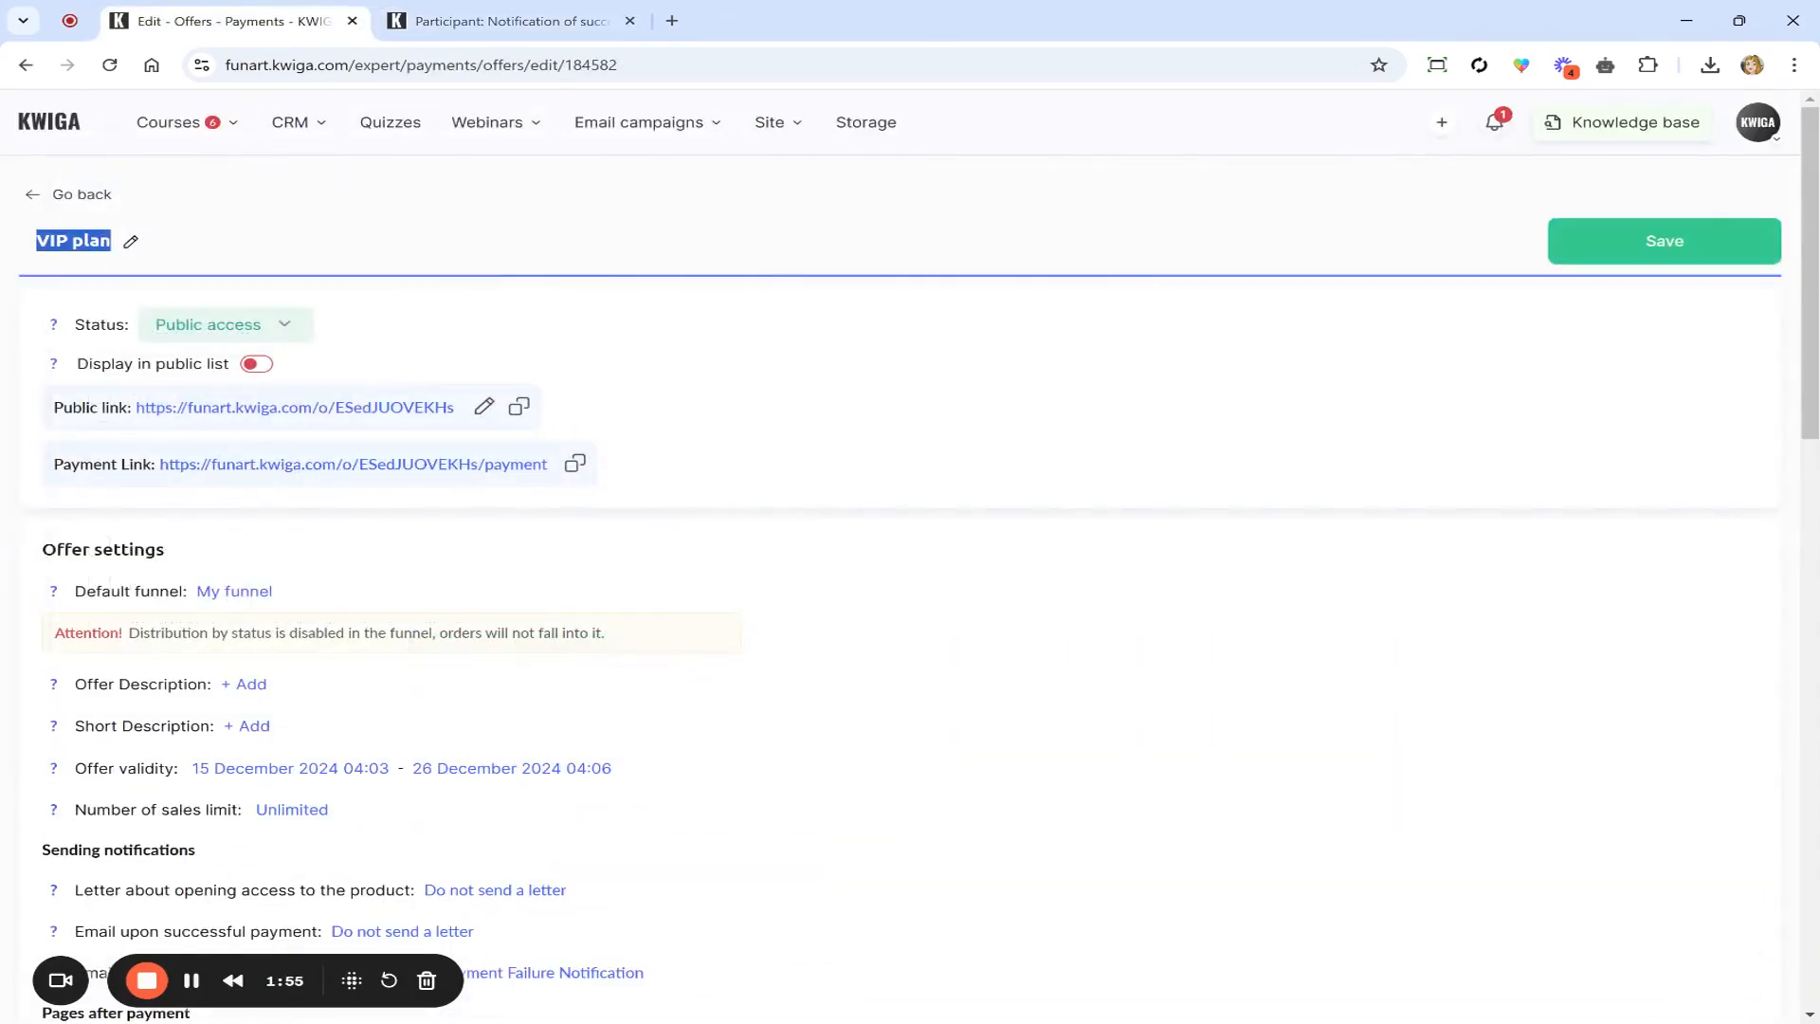
- Compare the letter's {product_names} placeholder with the products listed in the offer
{"action": "left_click", "coordinate": [488, 6]}
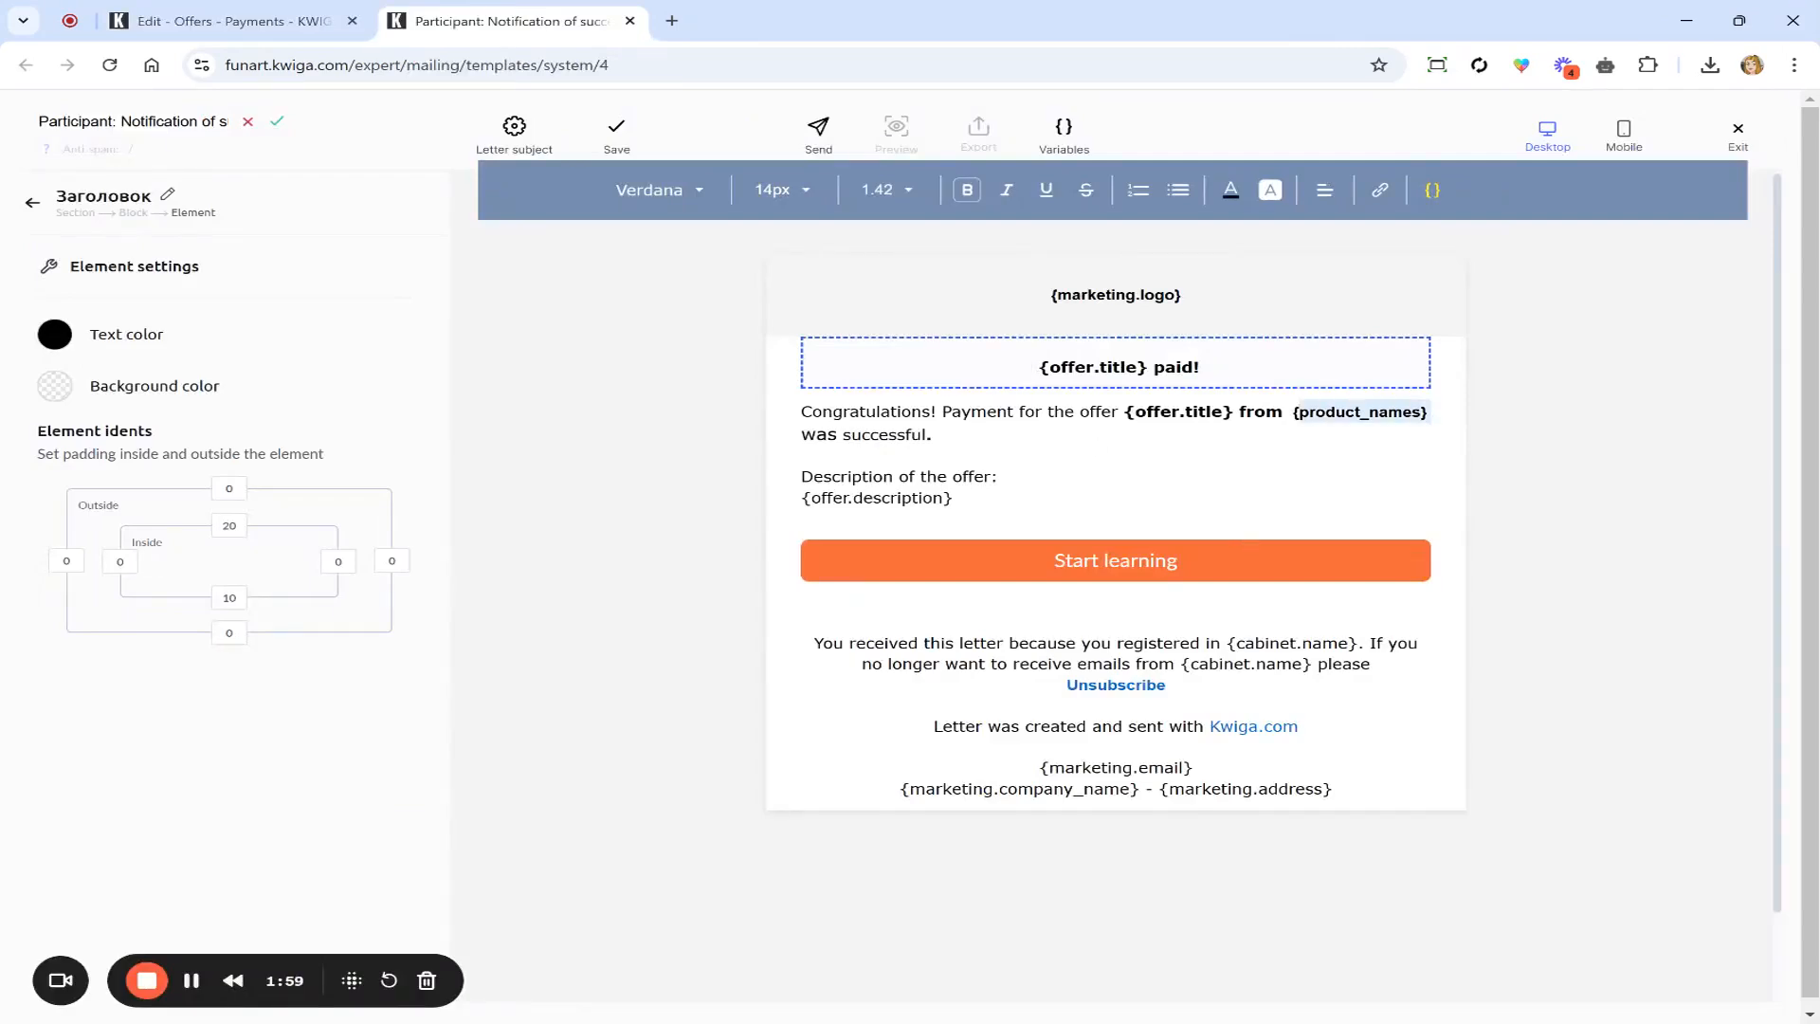
{"action": "left_click", "coordinate": [237, 21]}
{"action": "scroll", "coordinate": [450, 611], "scroll_direction": "down", "scroll_amount": 8}
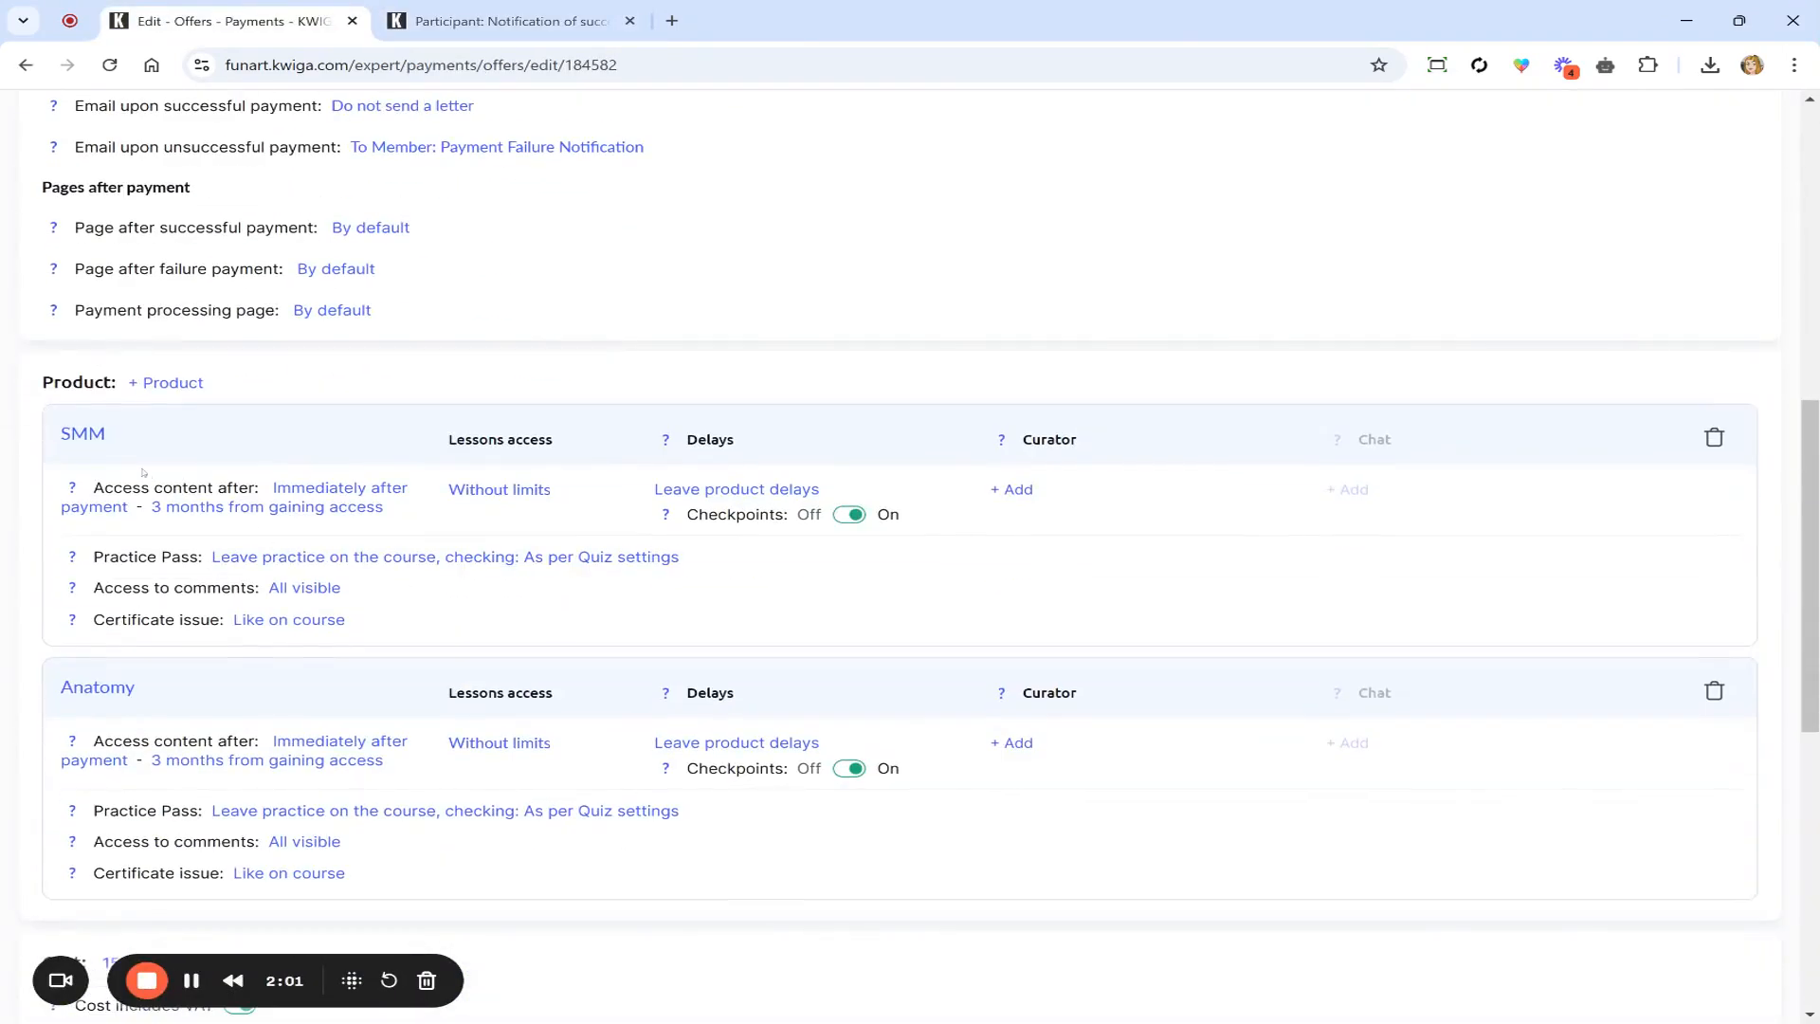
{"action": "left_click", "coordinate": [503, 15]}
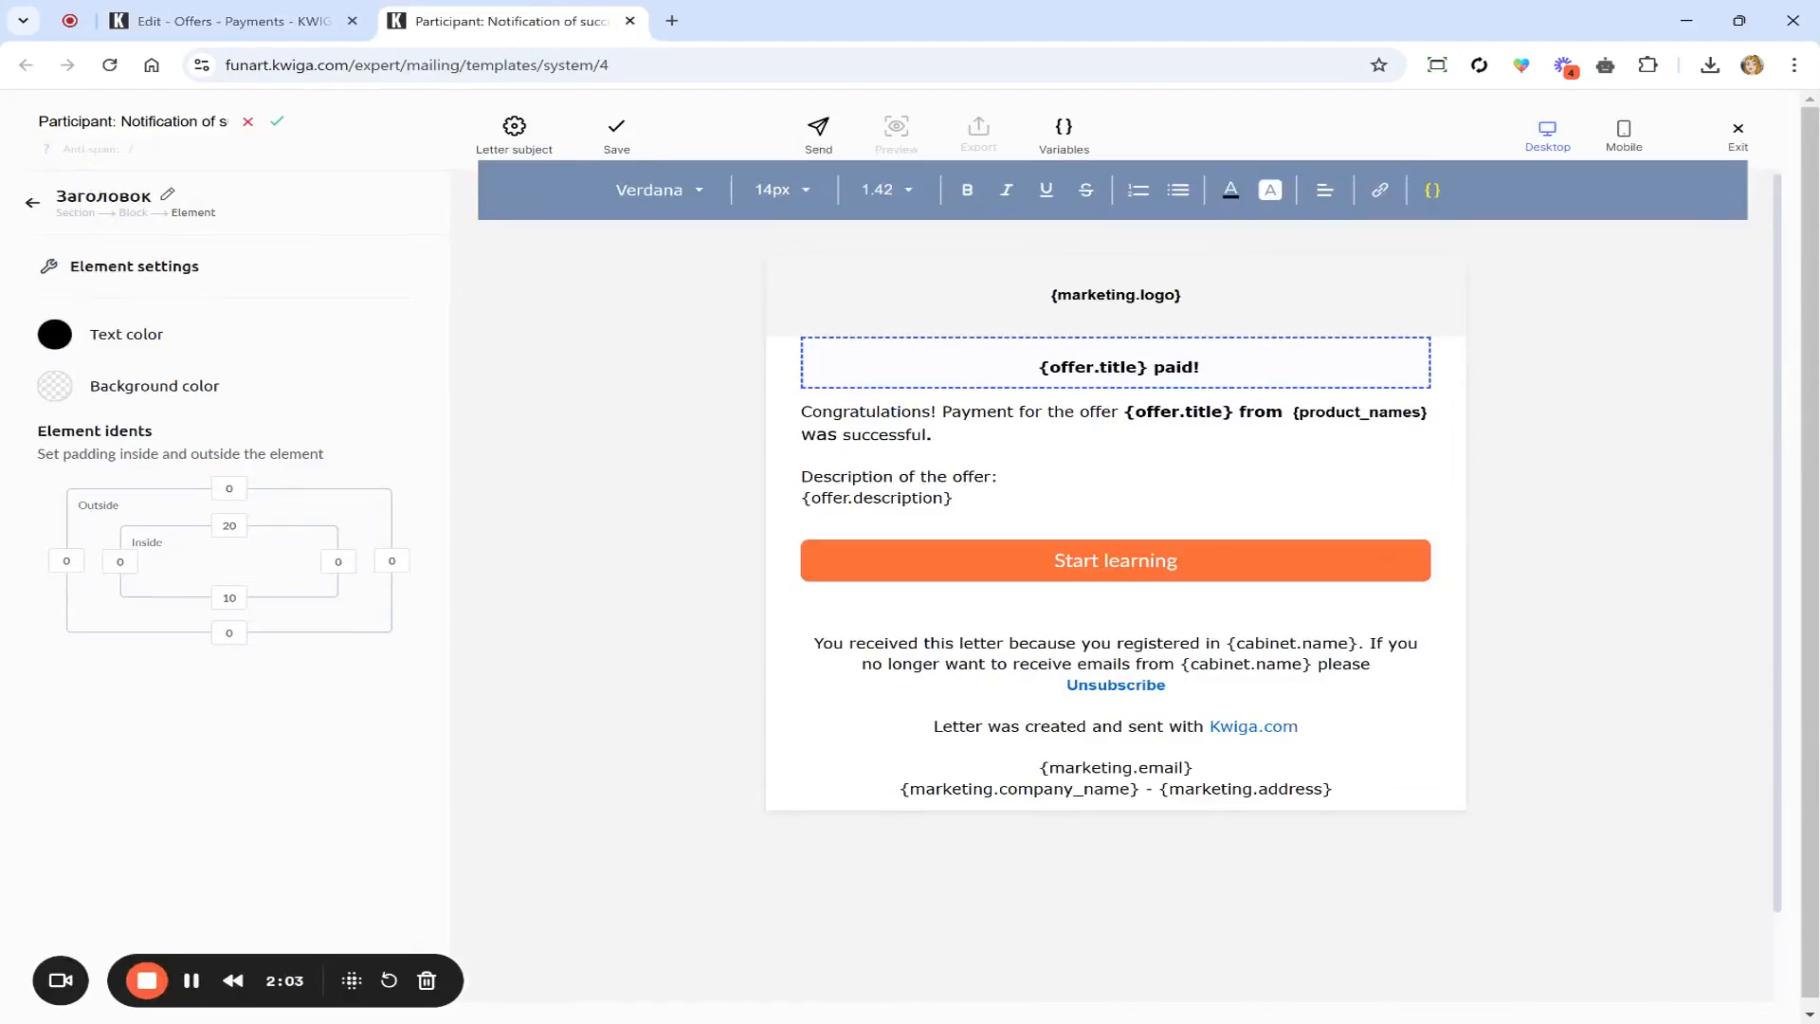
- Compare the letter's {offer.description} placeholder with the Offer Description setting and examine the letter's text block
{"action": "left_click_drag", "start_coordinate": [953, 498], "coordinate": [801, 498]}
{"action": "left_click", "coordinate": [237, 21]}
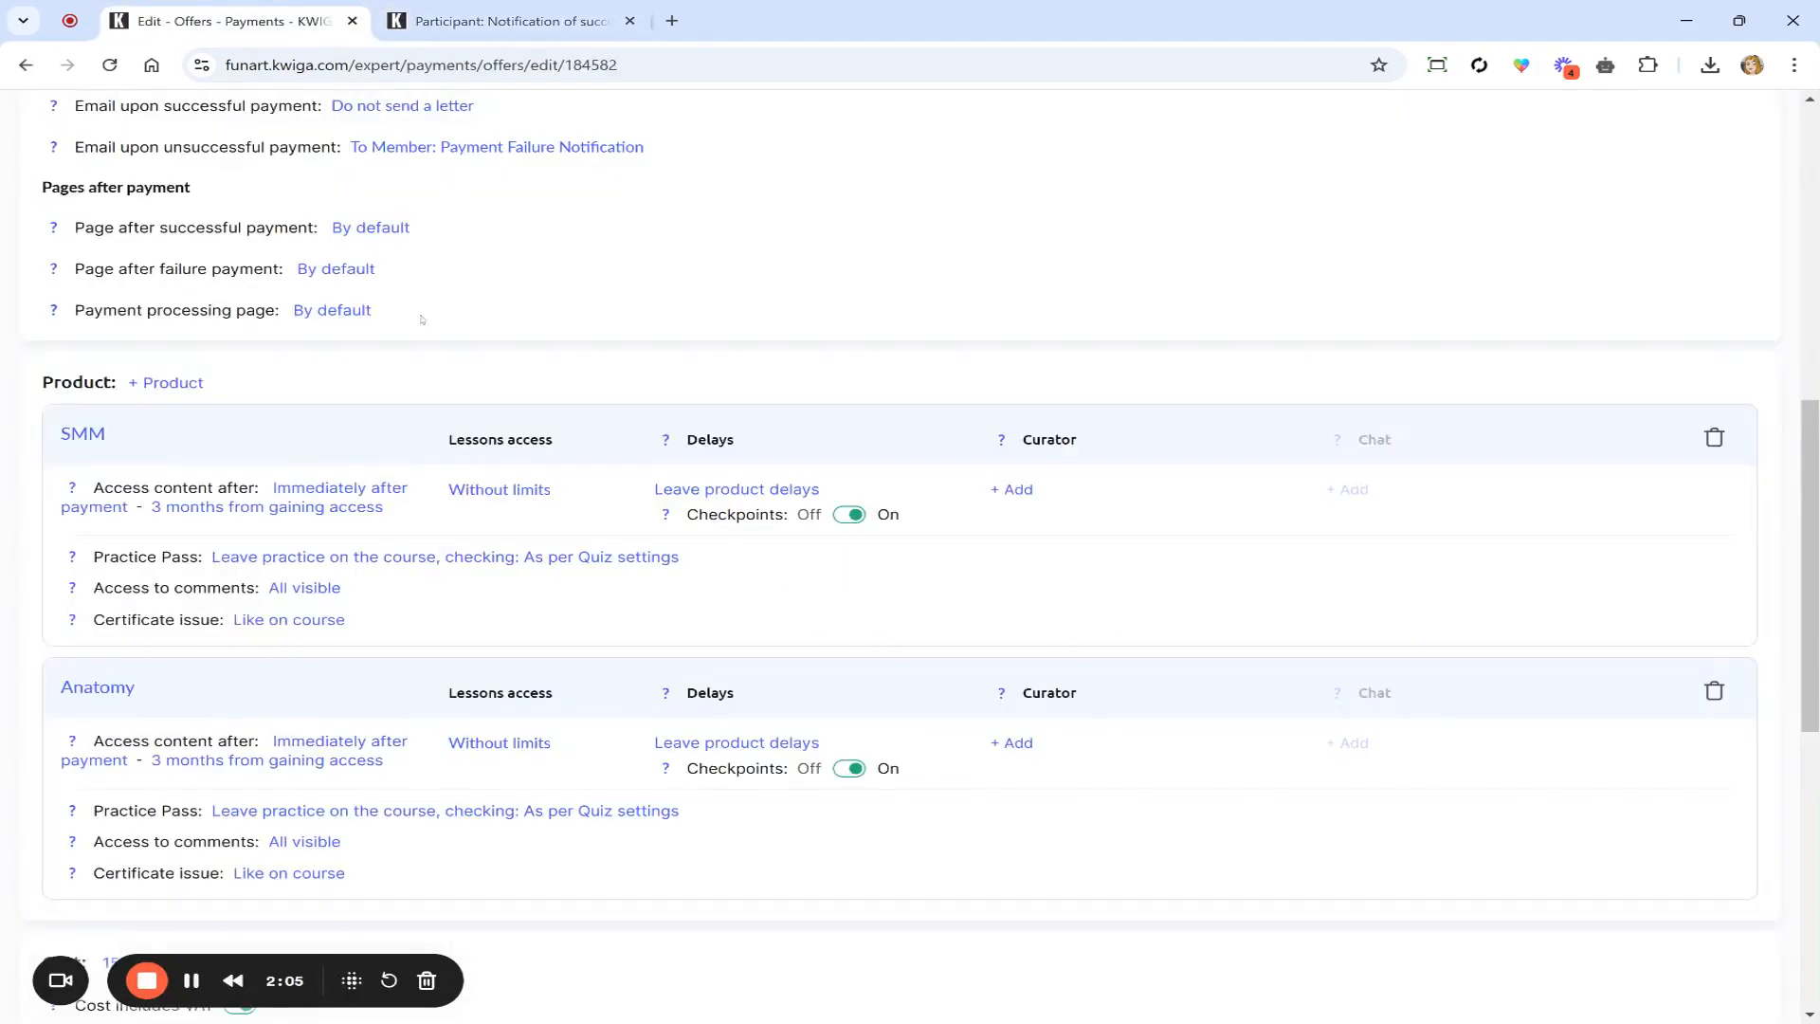
{"action": "scroll", "coordinate": [438, 523], "scroll_direction": "up", "scroll_amount": 3}
{"action": "scroll", "coordinate": [439, 523], "scroll_direction": "up", "scroll_amount": 3}
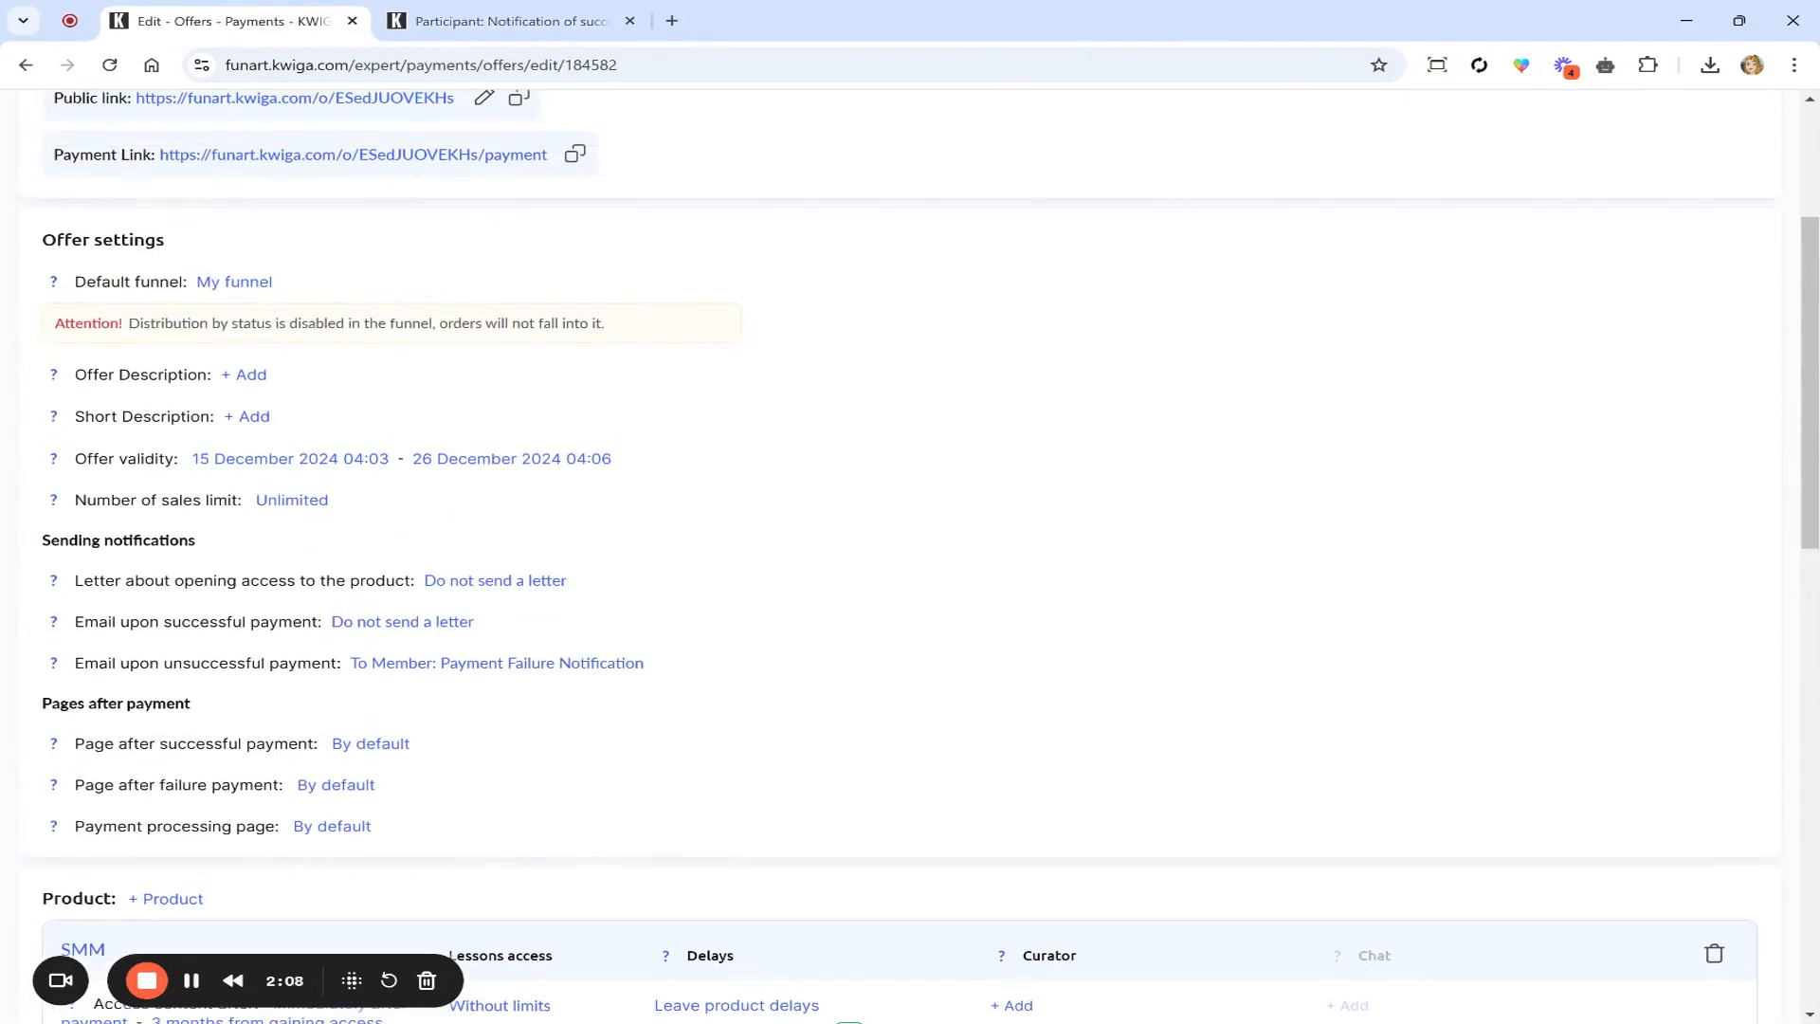
{"action": "left_click_drag", "start_coordinate": [74, 374], "coordinate": [207, 374]}
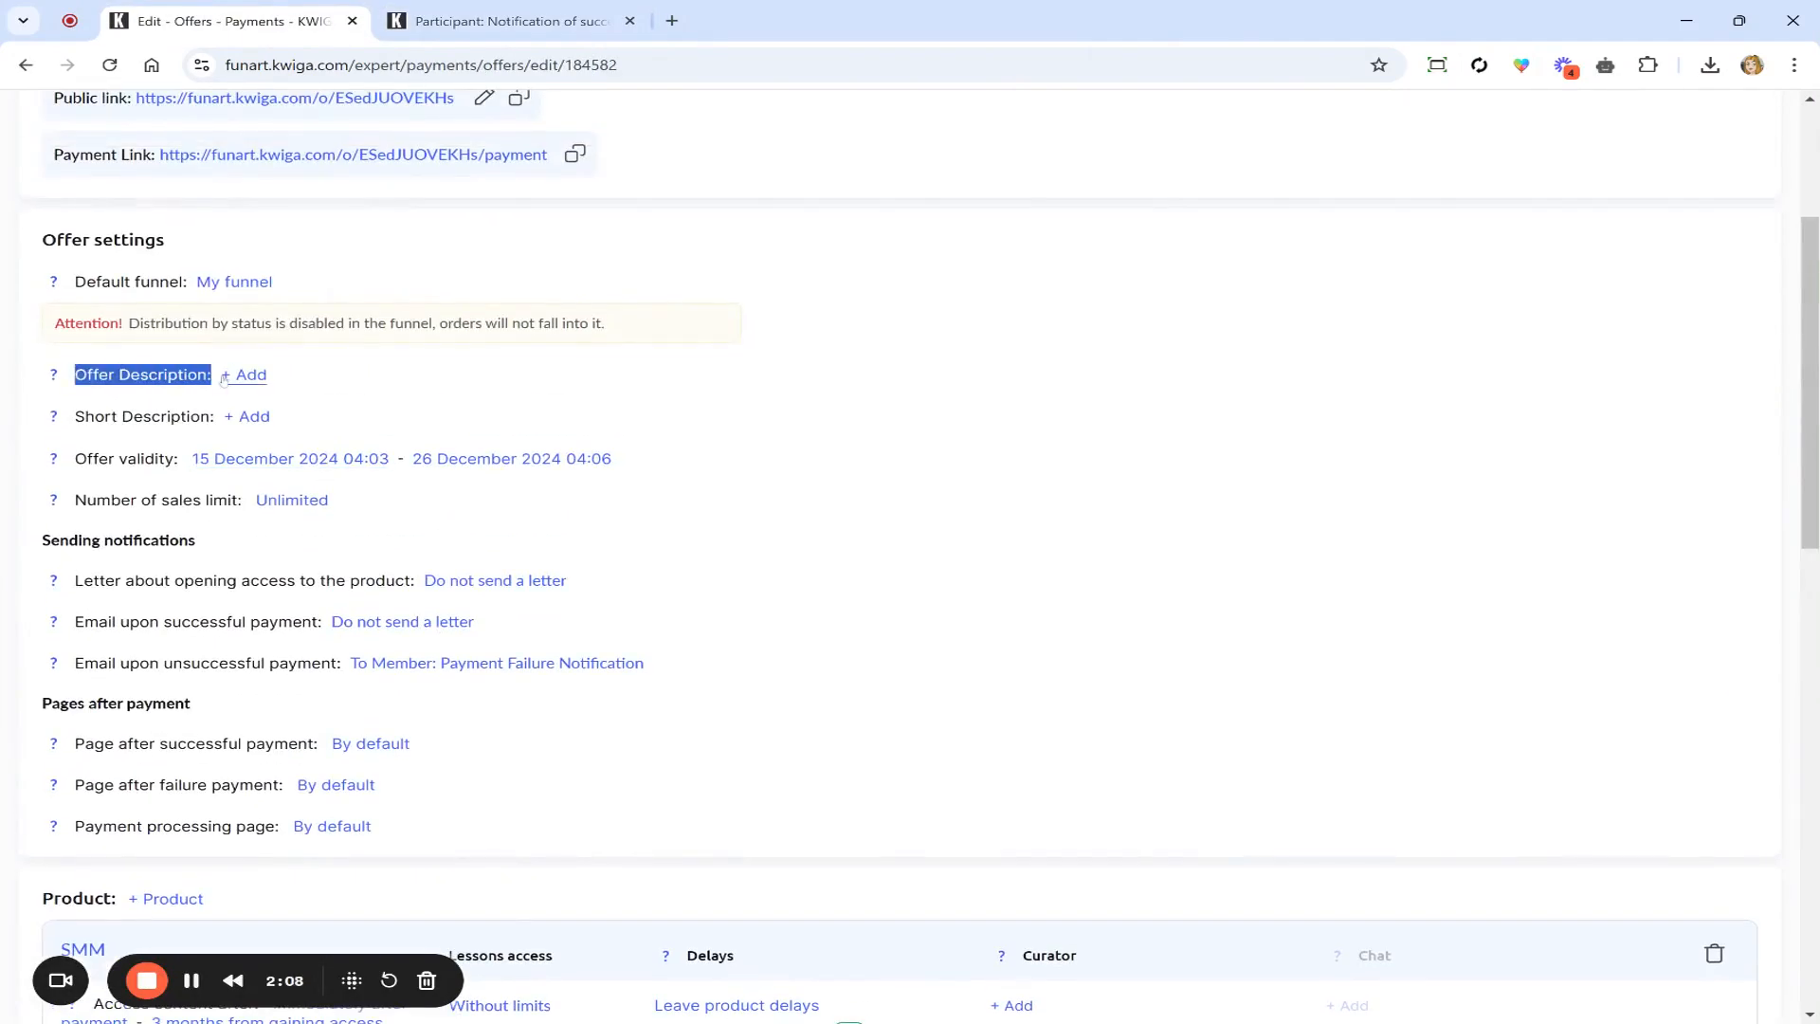
{"action": "left_click", "coordinate": [488, 7]}
{"action": "left_click_drag", "start_coordinate": [952, 498], "coordinate": [746, 488]}
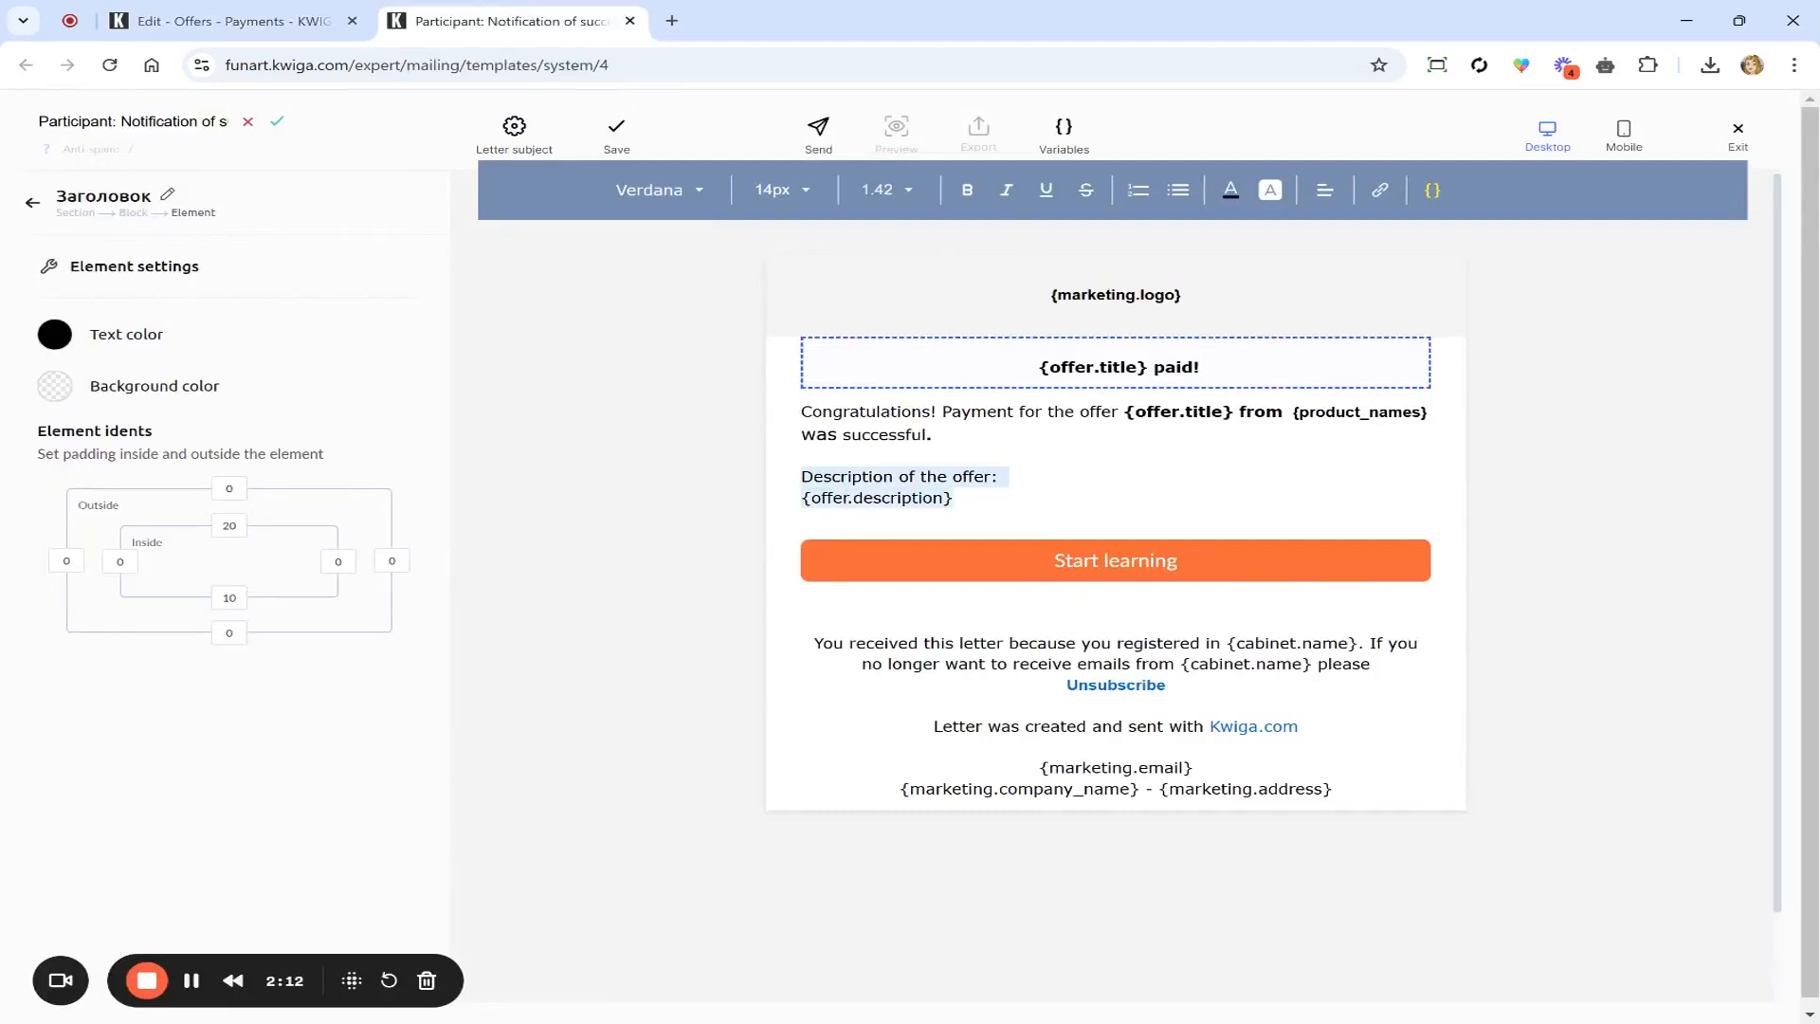
{"action": "left_click", "coordinate": [1005, 477]}
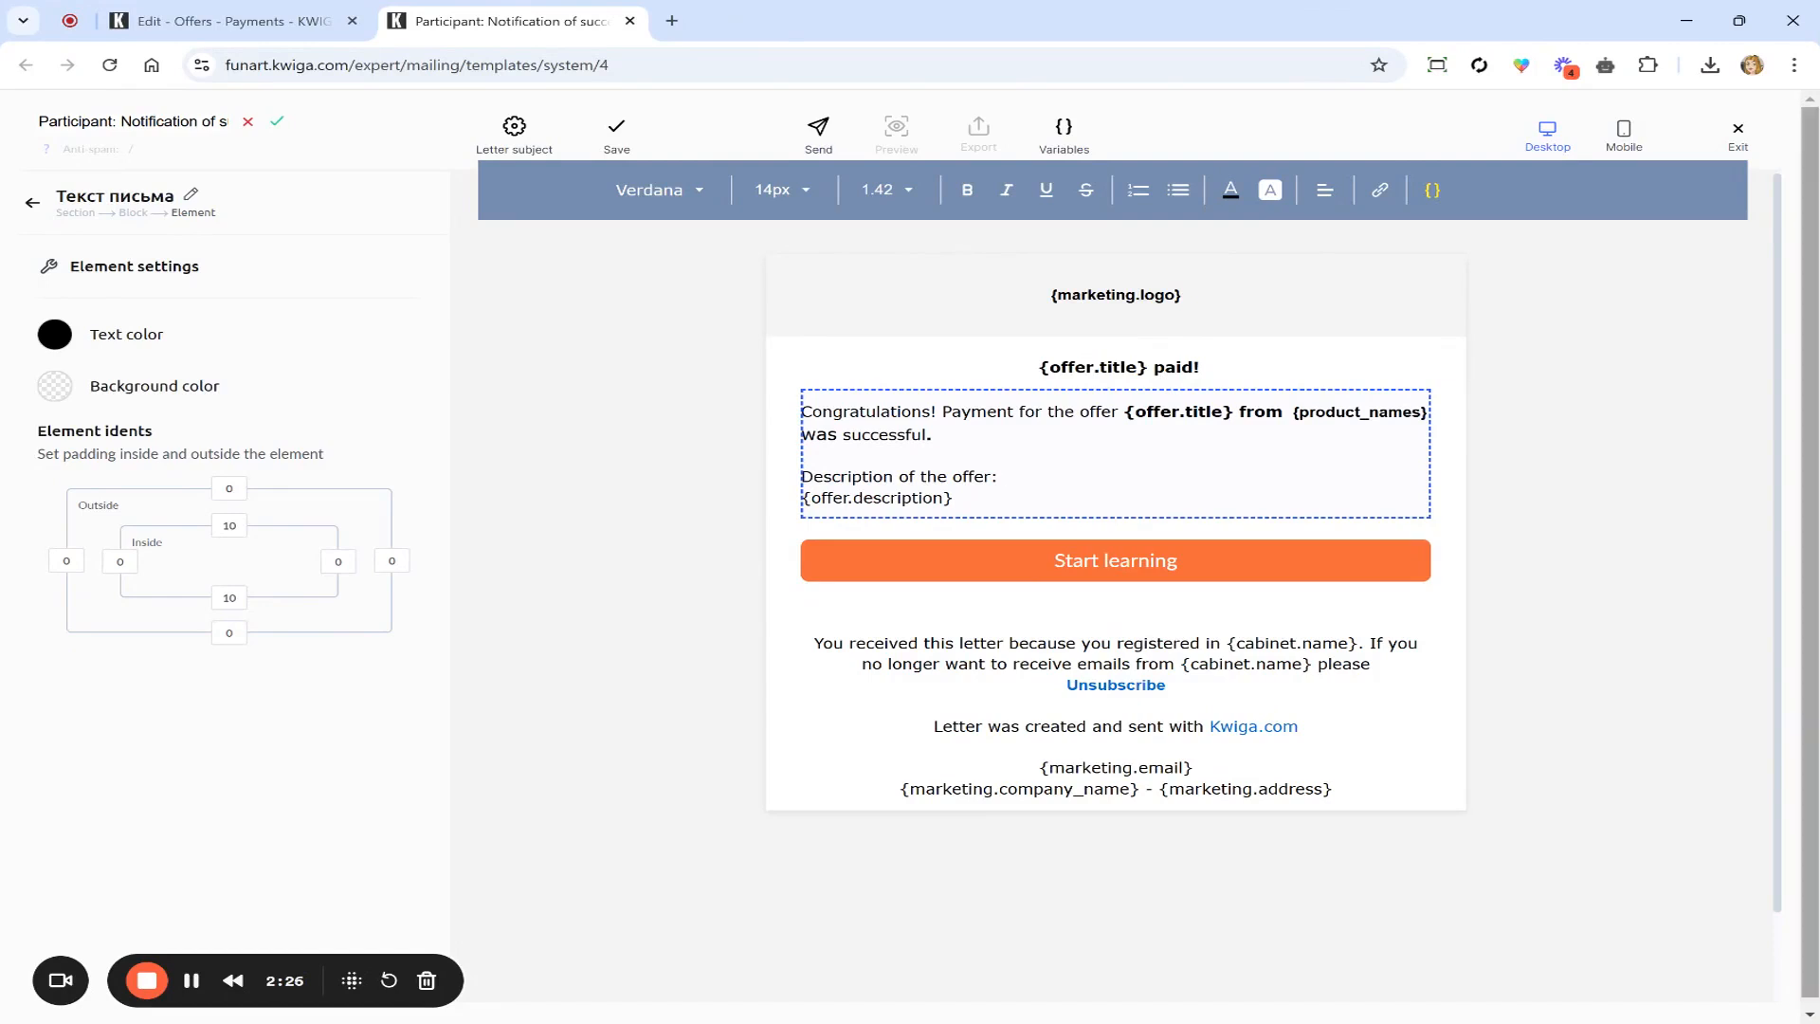
- Copy the letter's name, exit the editor and search the service letter templates for "Participant: Notification of successful payment for the offer"
{"action": "left_click", "coordinate": [661, 515]}
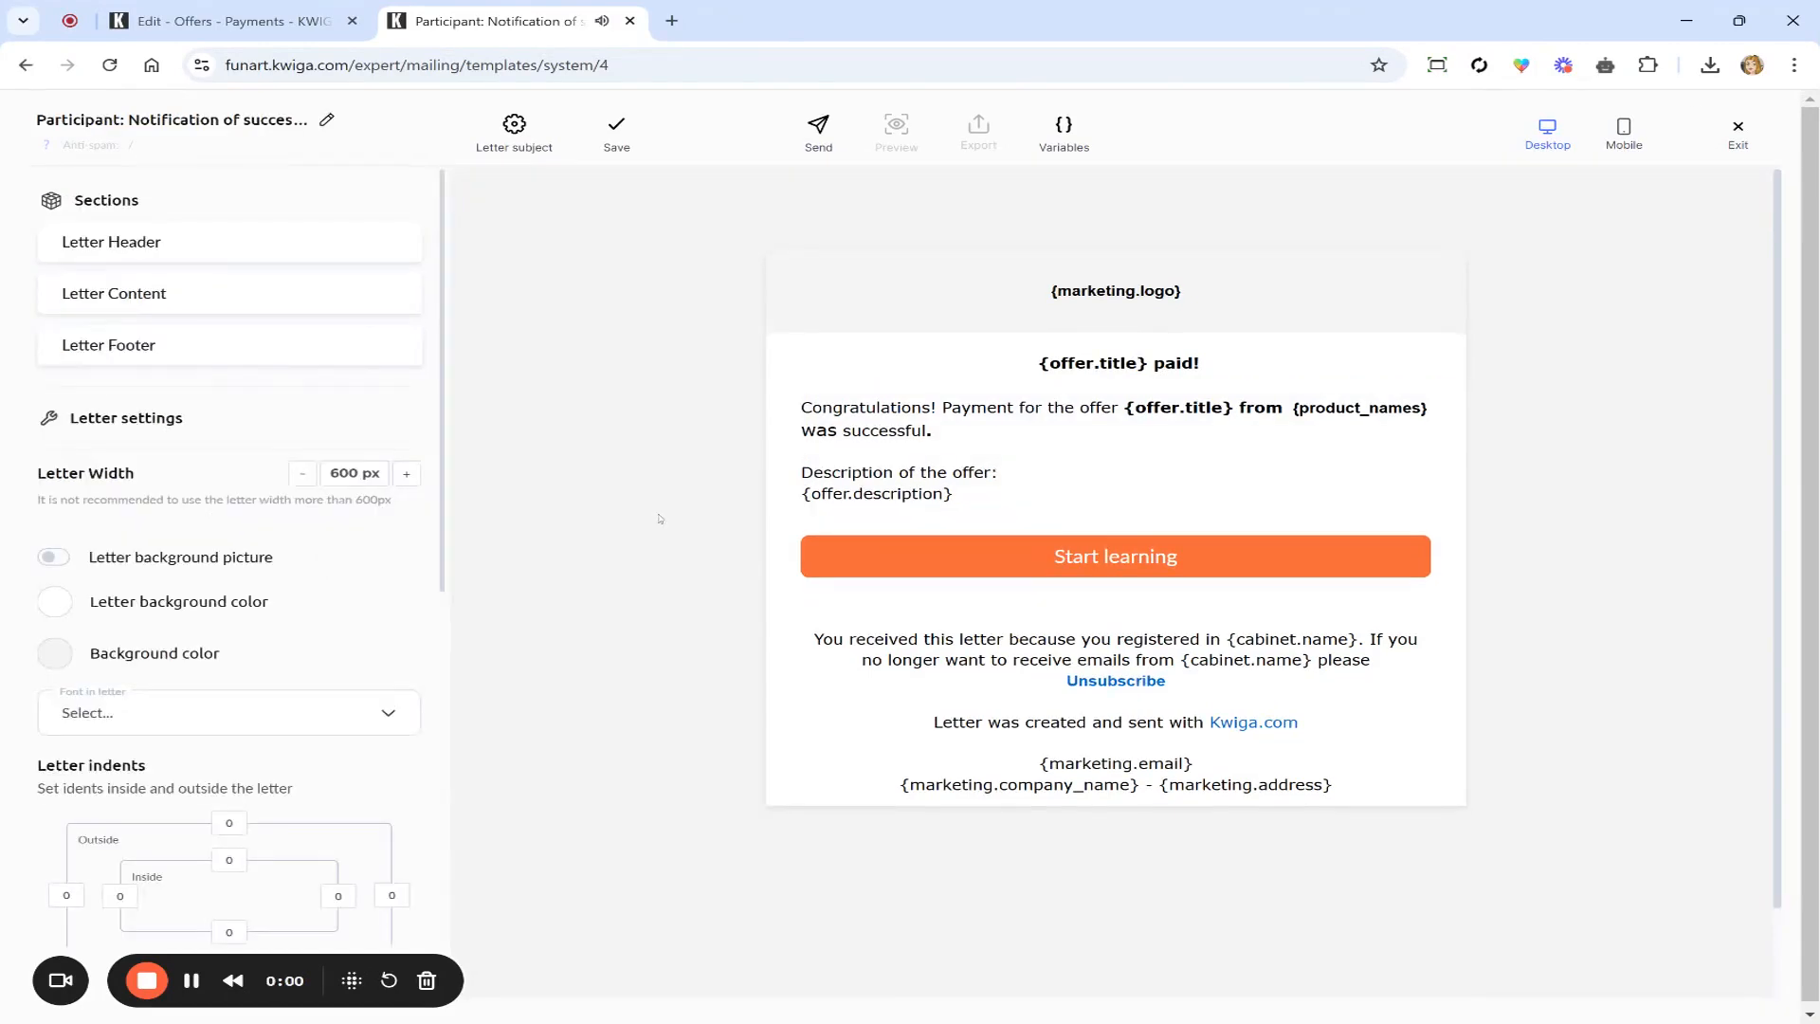
{"action": "left_click", "coordinate": [327, 120]}
{"action": "key", "text": "ctrl+a"}
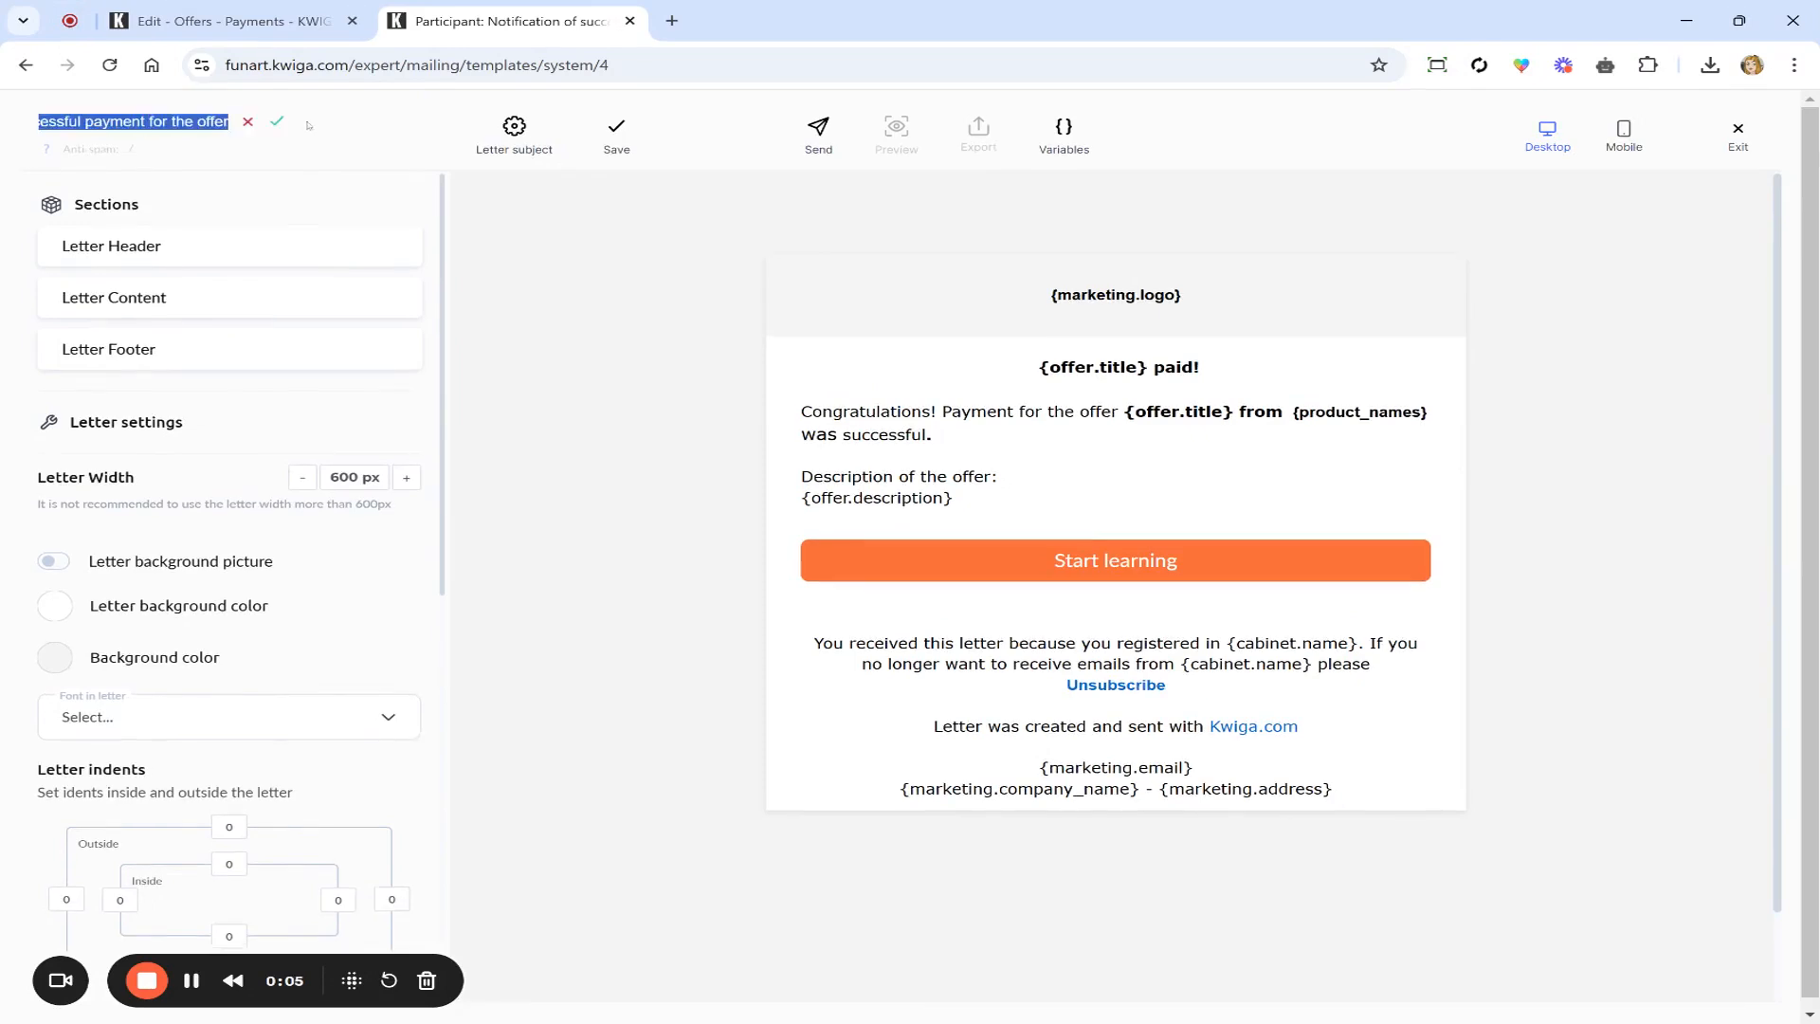
{"action": "left_click", "coordinate": [725, 366]}
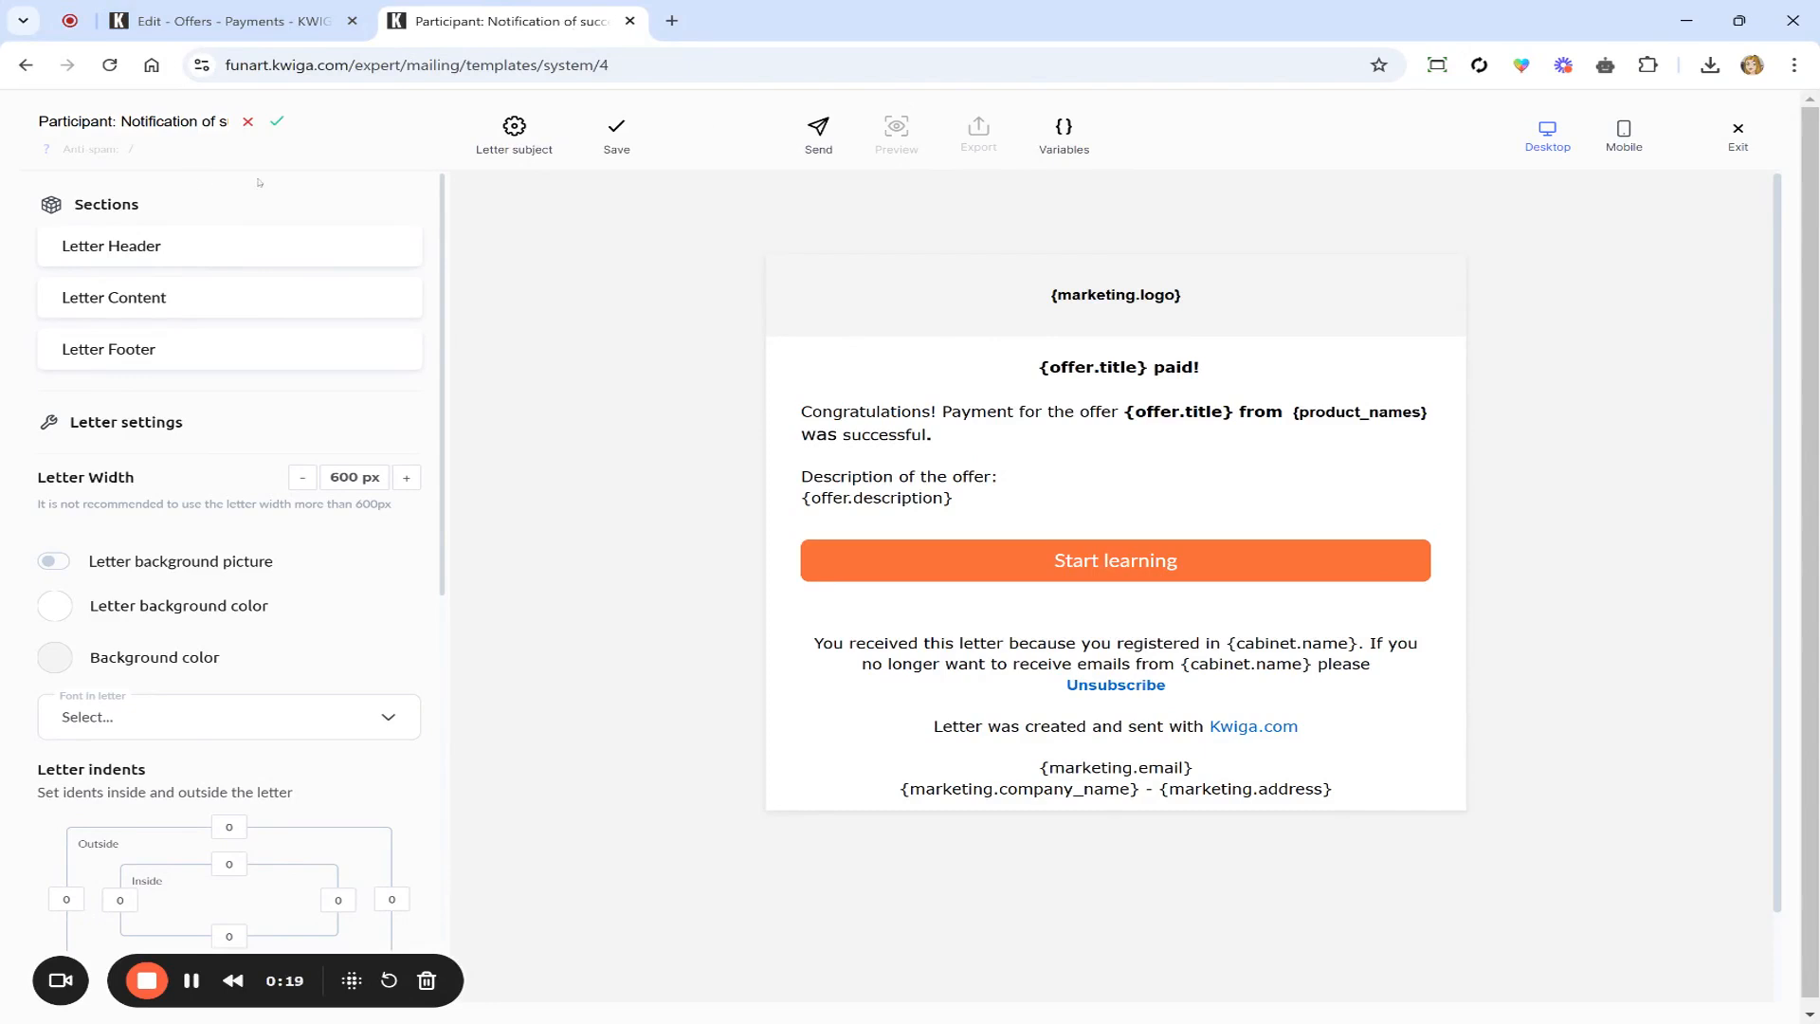
{"action": "triple_click", "coordinate": [172, 121]}
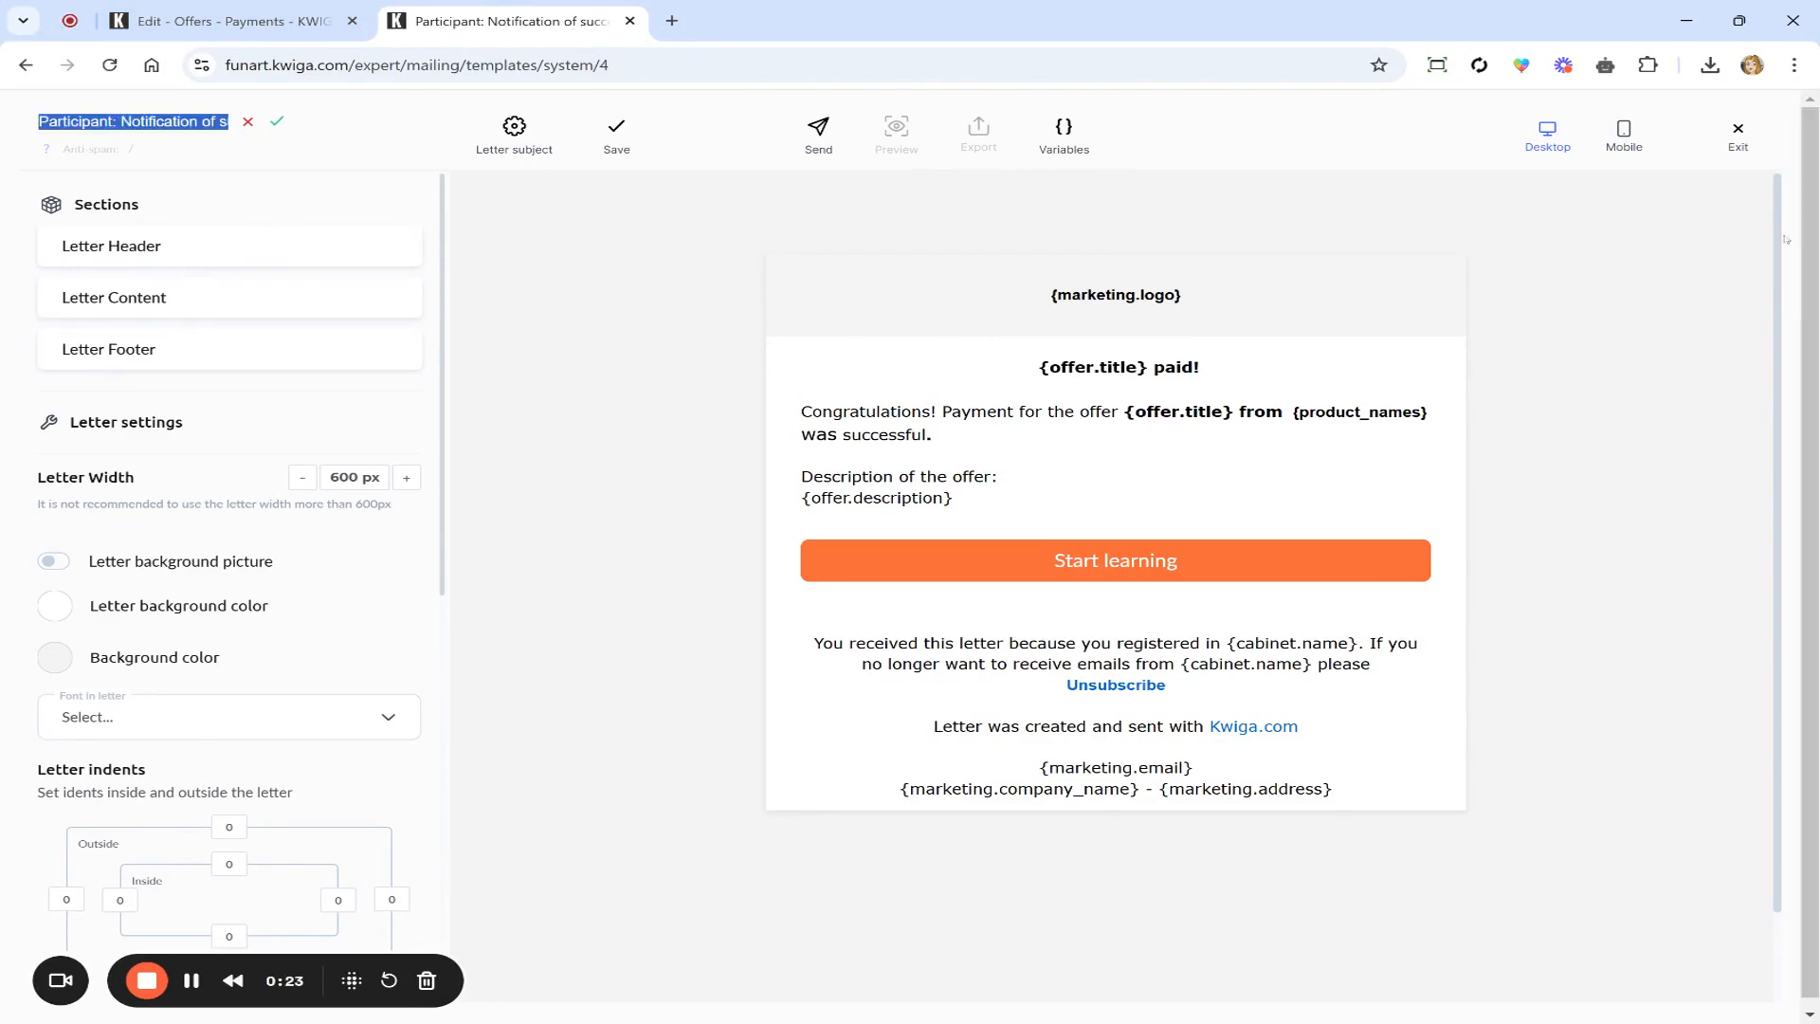
{"action": "left_click", "coordinate": [1739, 133]}
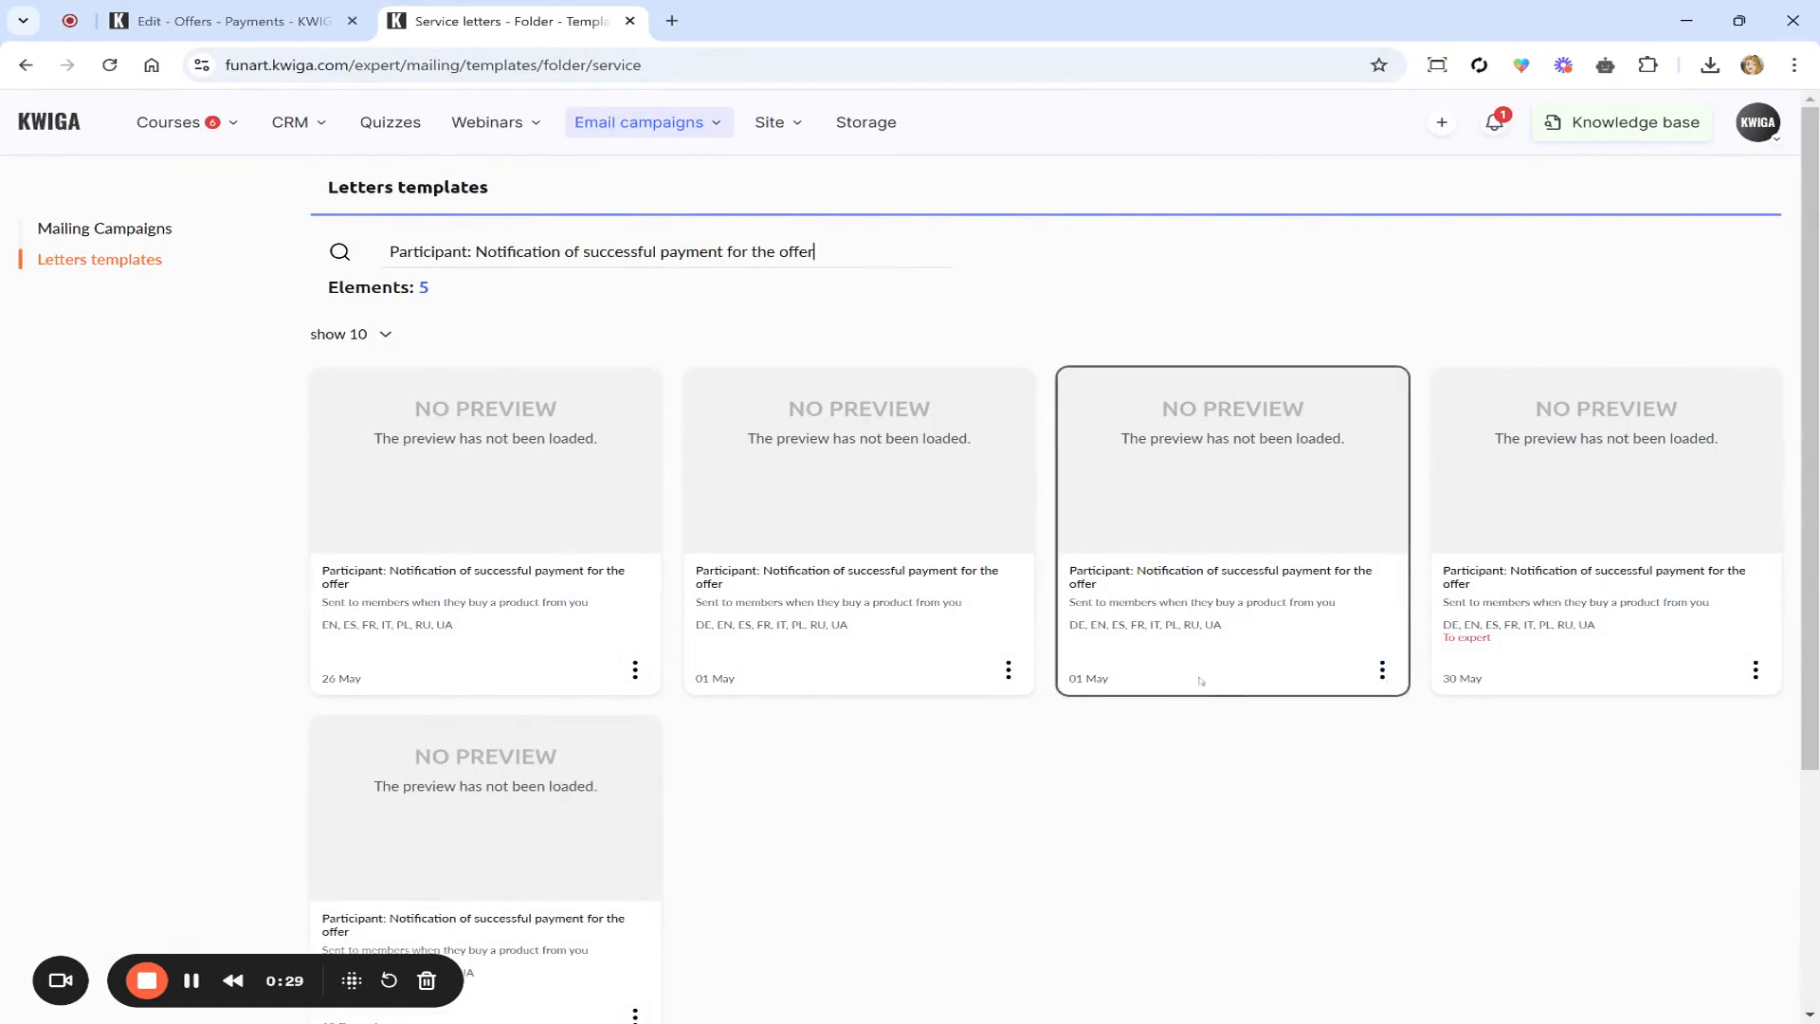
- Create a regular copy of the third "Participant: Notification of successful payment for the offer" template among the search results
{"action": "left_click", "coordinate": [635, 669]}
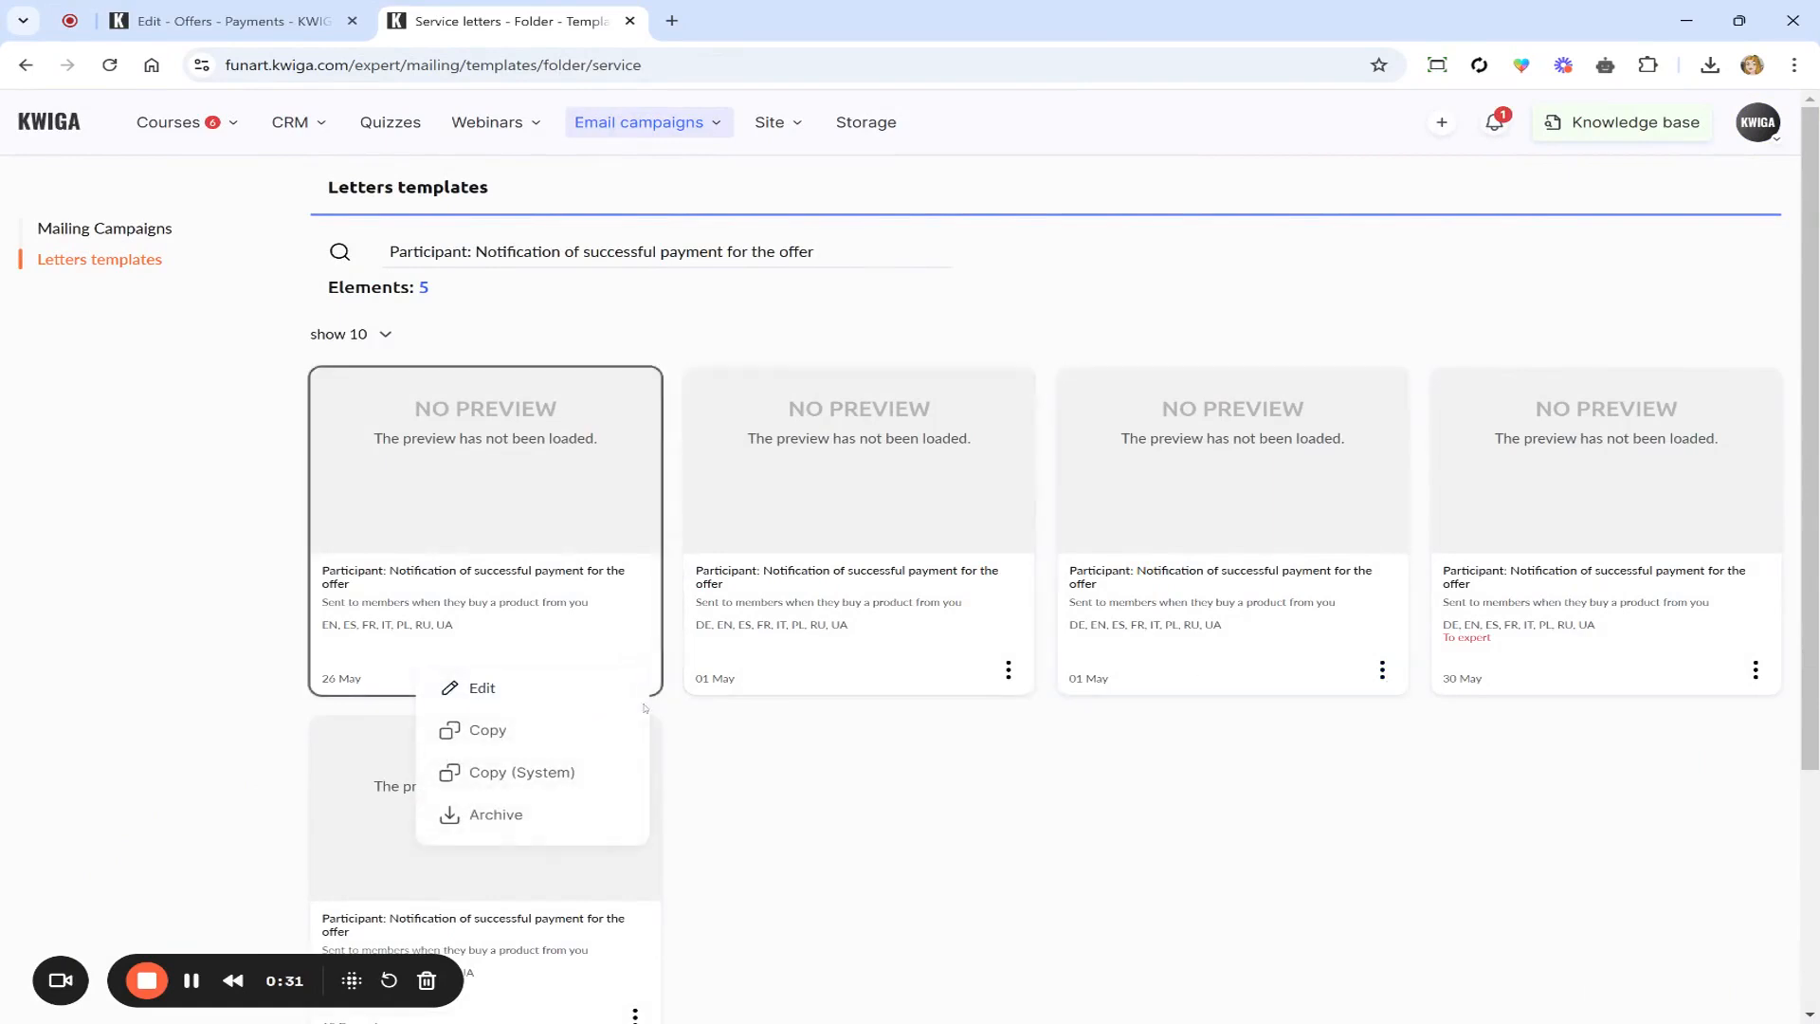
{"action": "left_click", "coordinate": [1382, 669]}
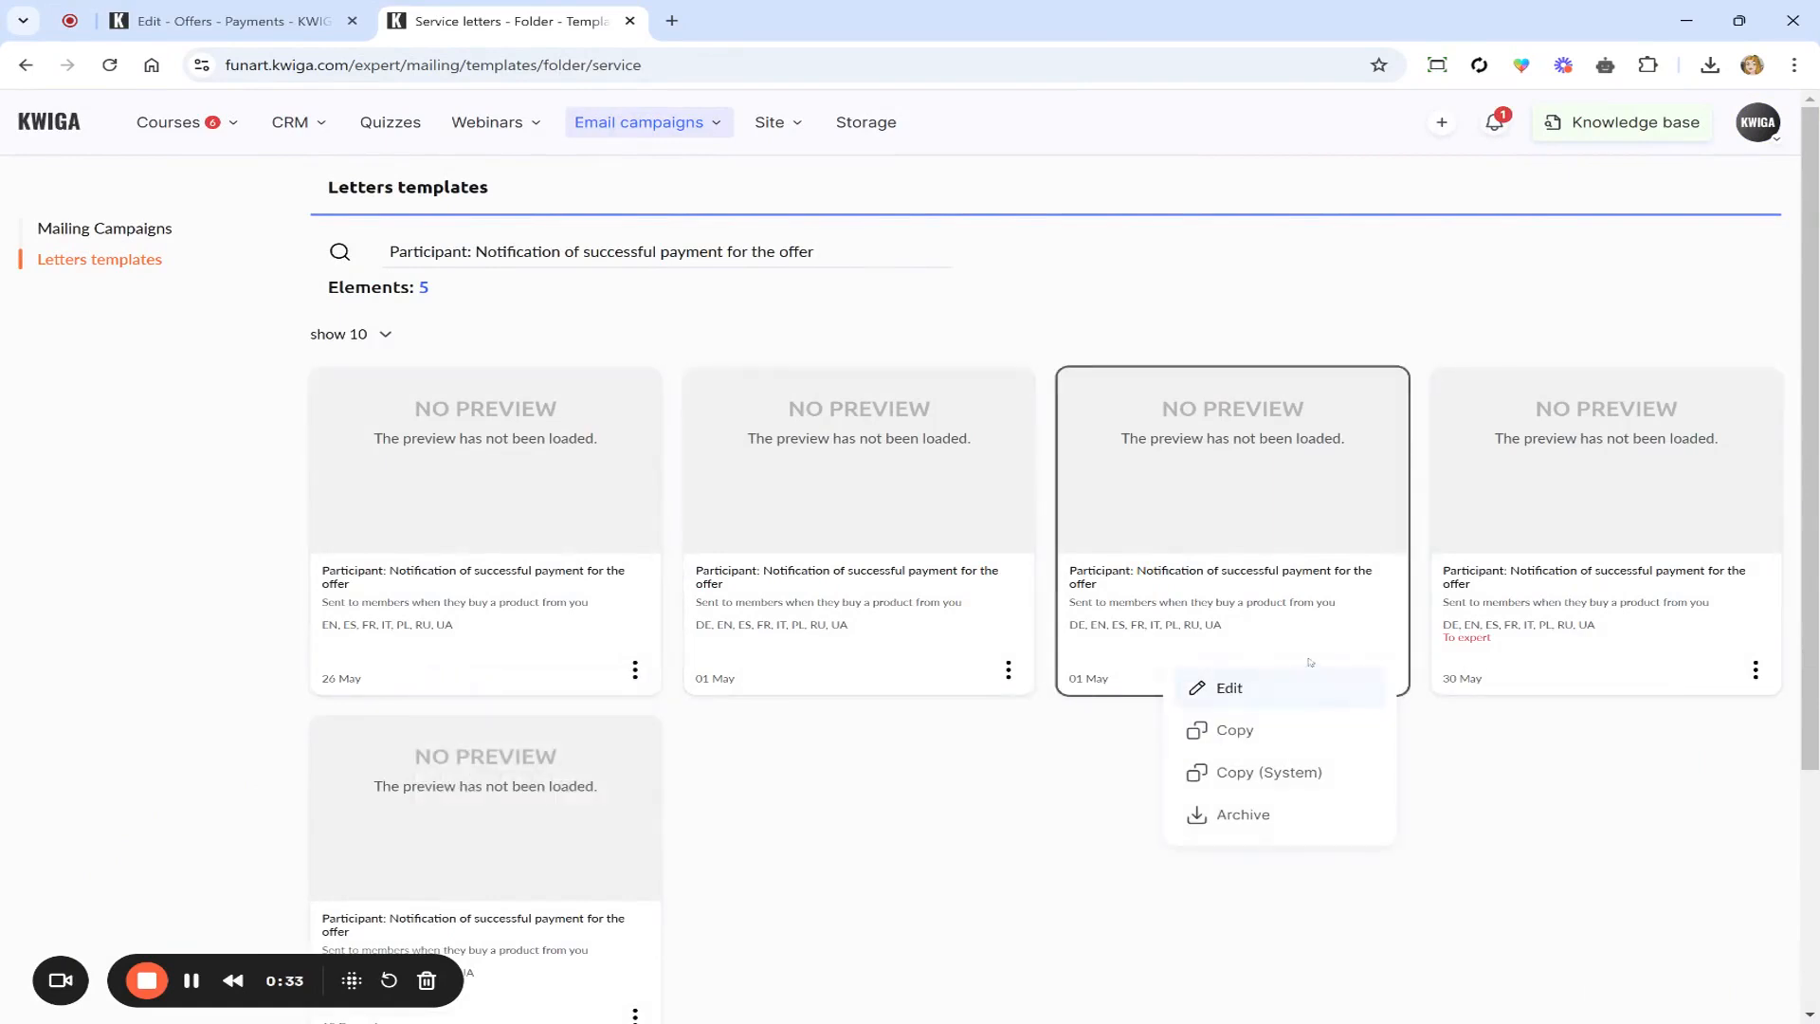
{"action": "left_click", "coordinate": [1302, 731]}
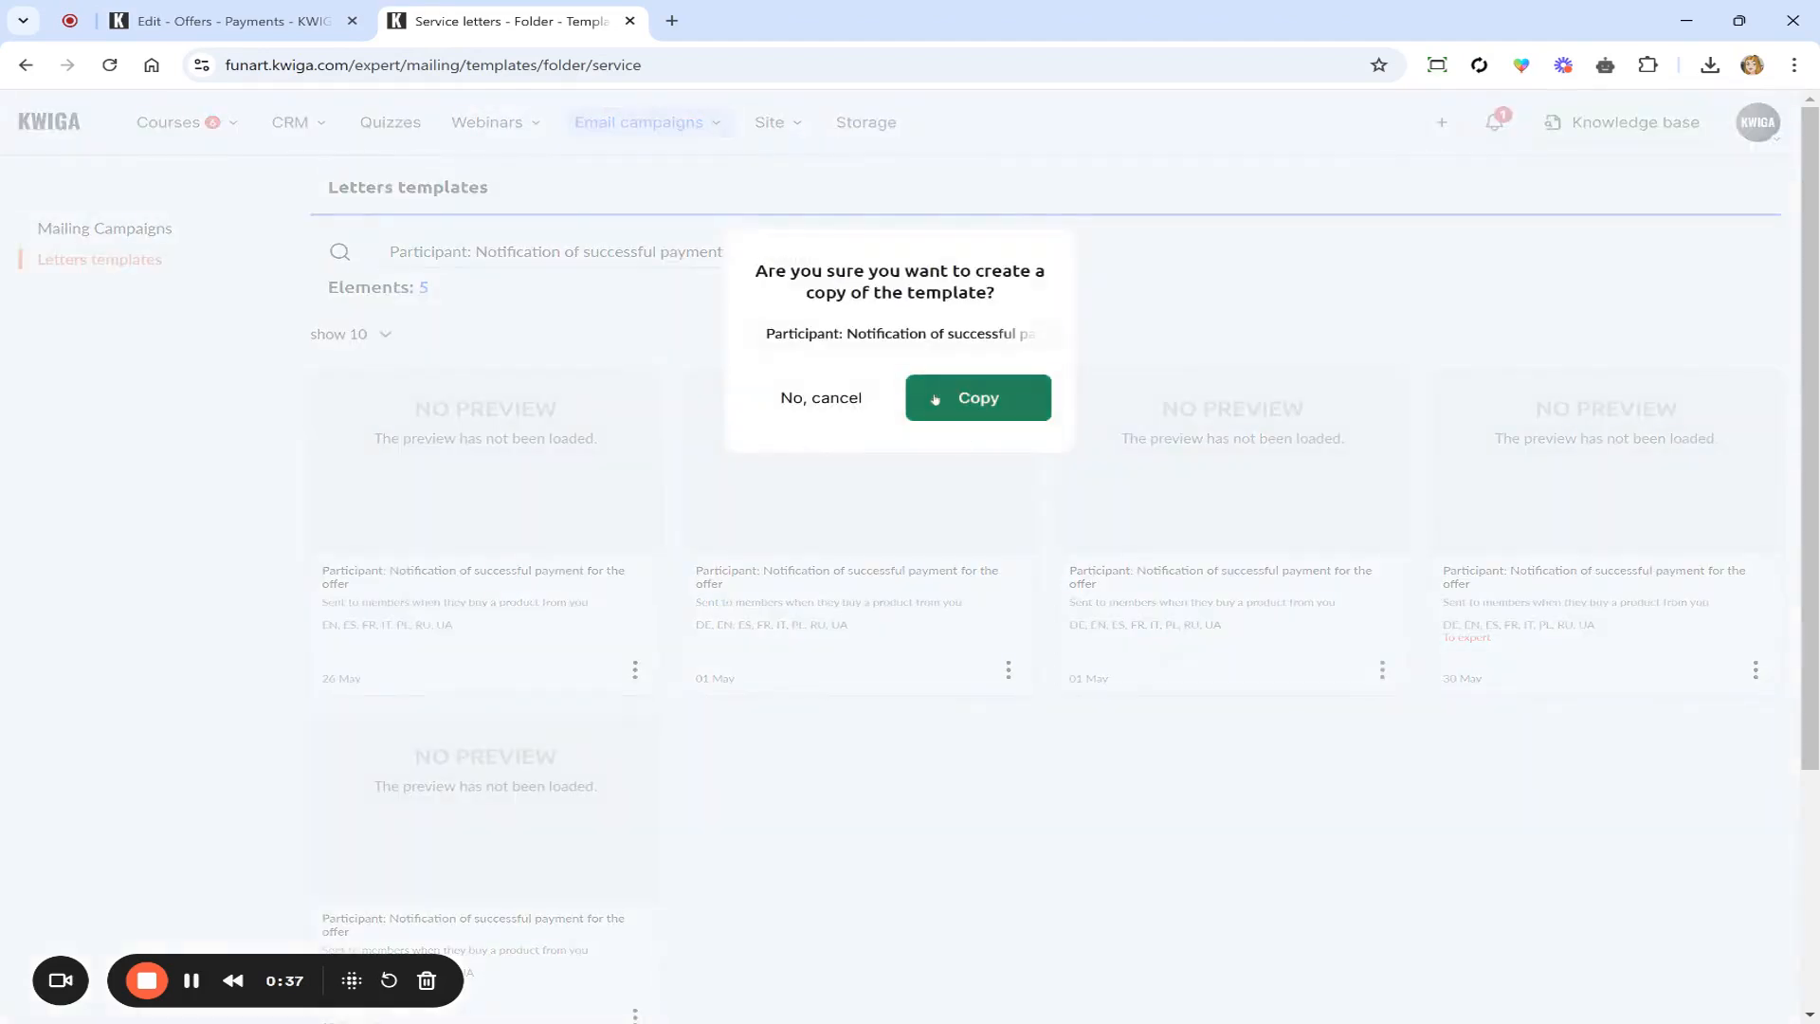
{"action": "left_click", "coordinate": [978, 397]}
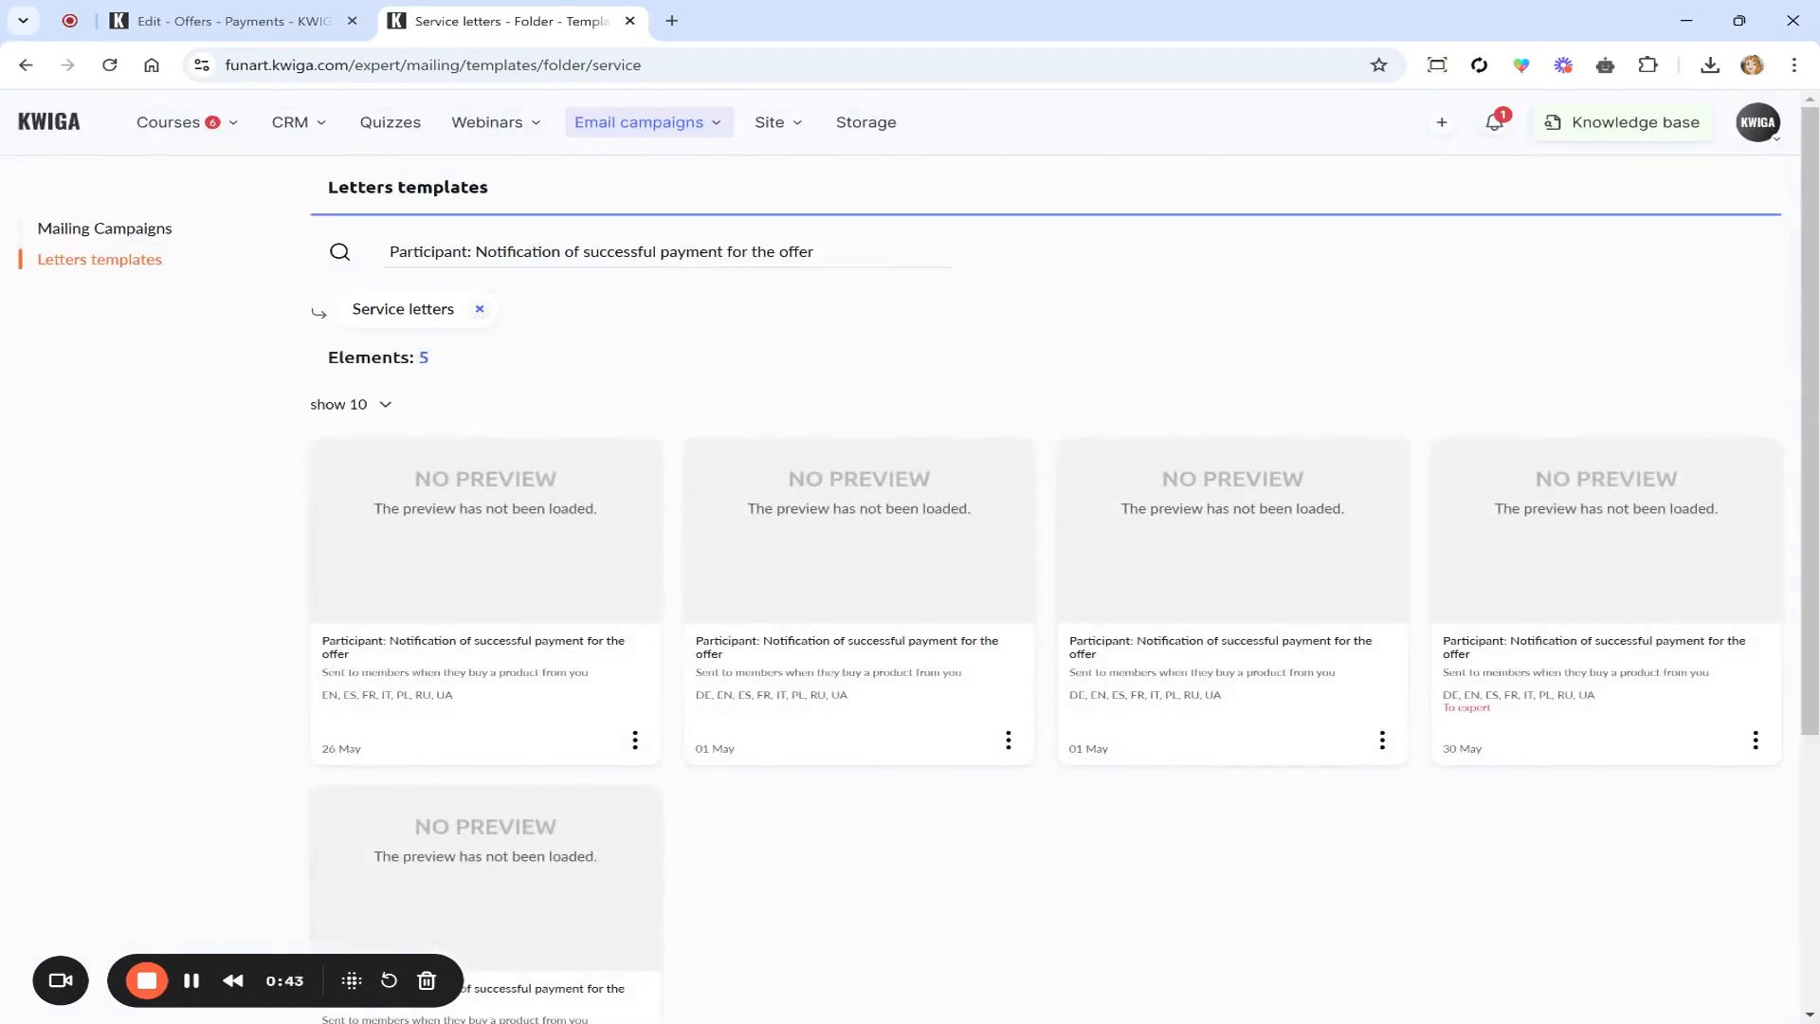
- Leave the Service letters folder and open the copied successful payment letter dated 15 December for editing
{"action": "left_click", "coordinate": [481, 311]}
{"action": "scroll", "coordinate": [527, 413], "scroll_direction": "down", "scroll_amount": 1}
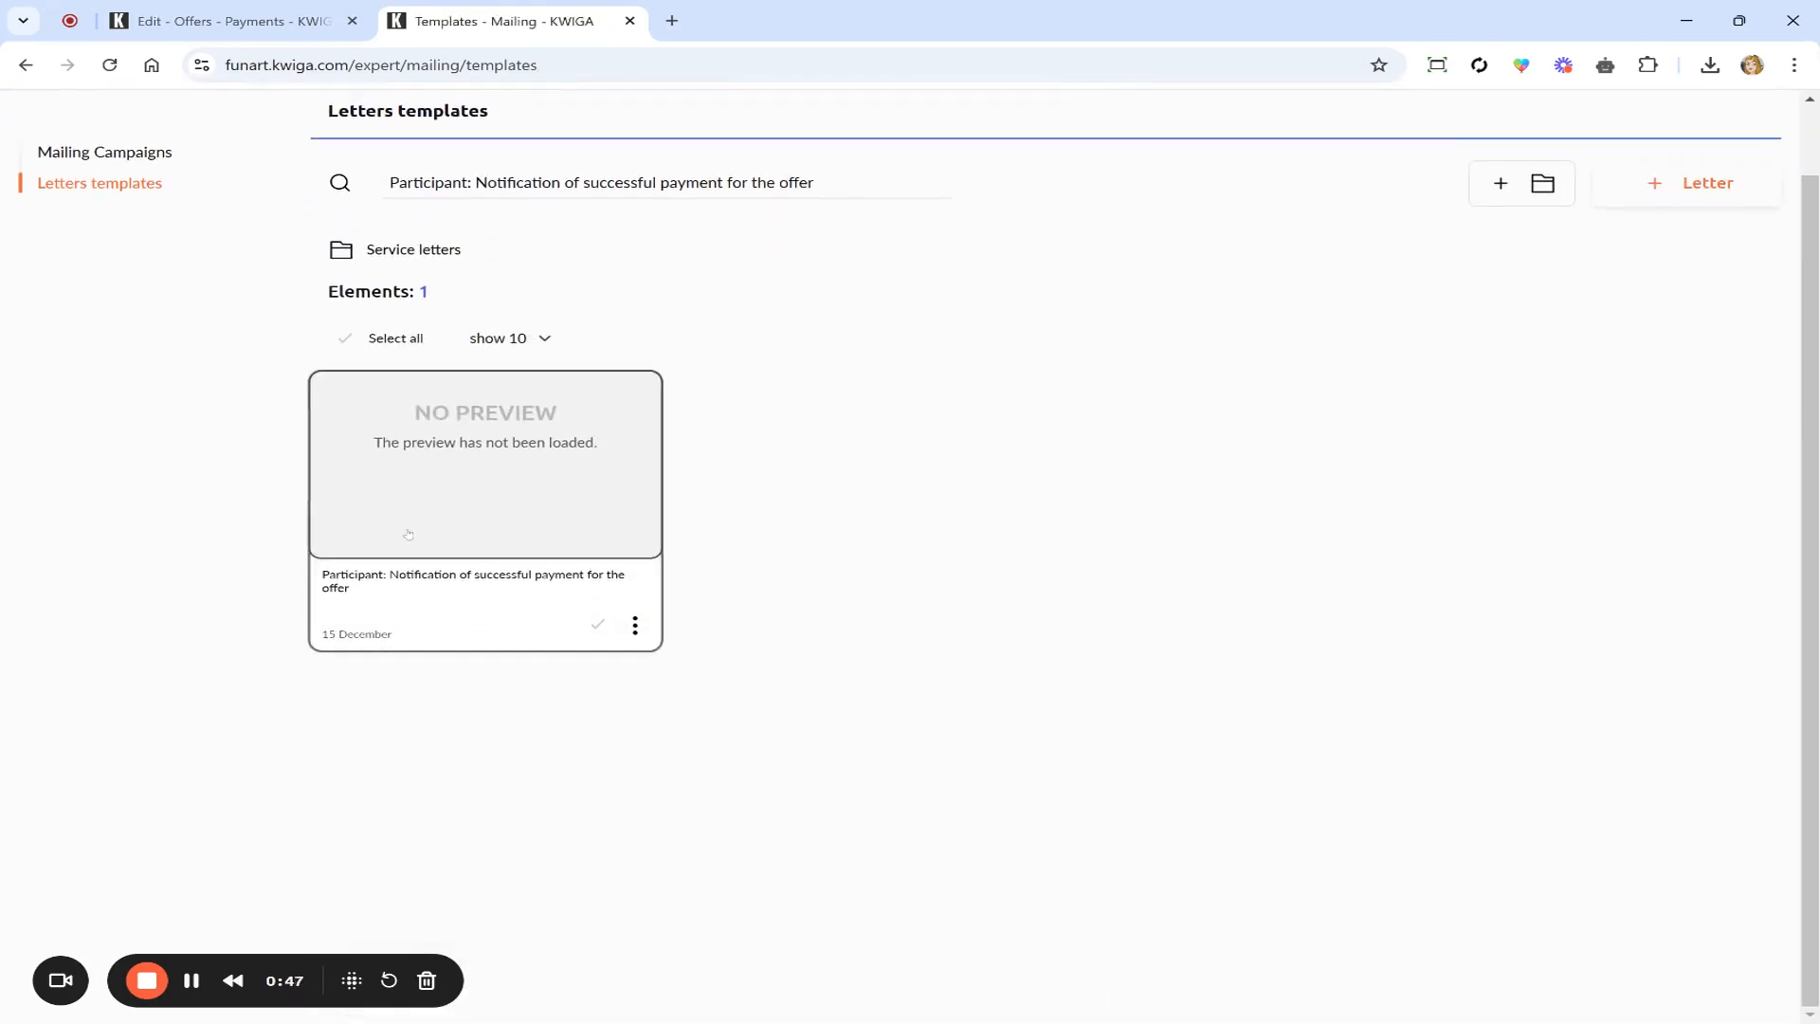
{"action": "left_click_drag", "start_coordinate": [325, 698], "coordinate": [313, 647]}
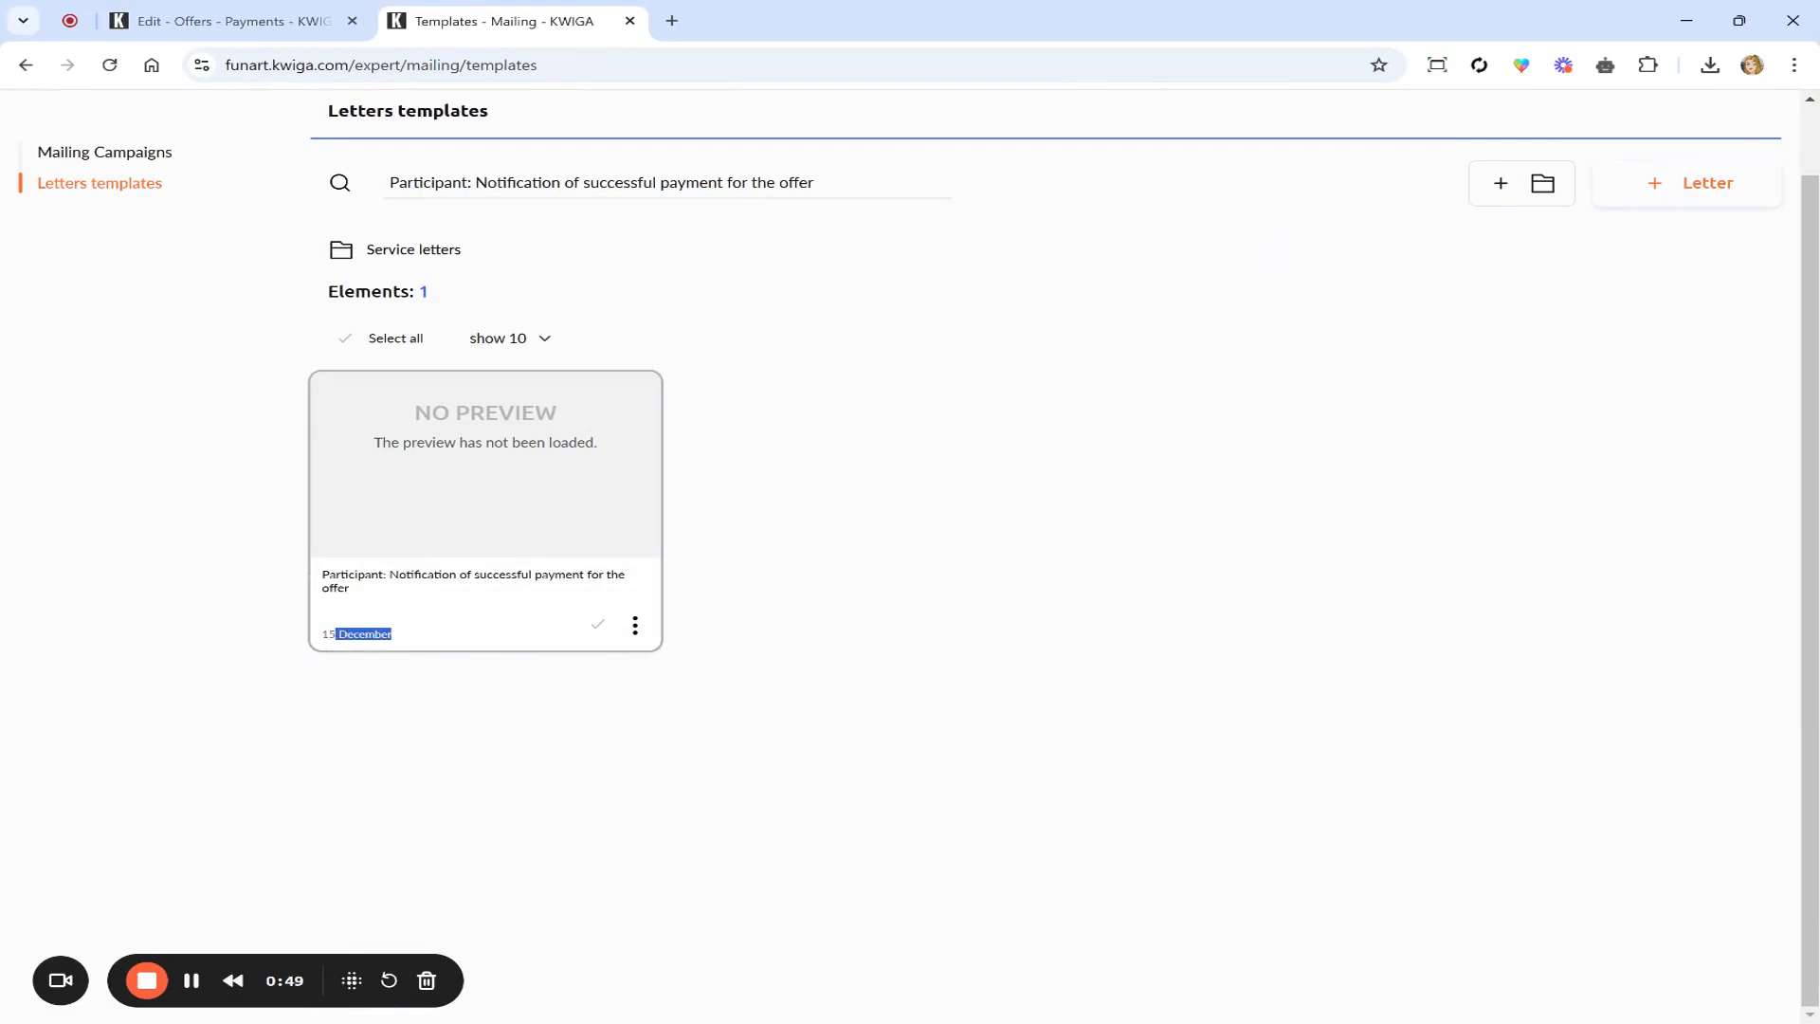
{"action": "left_click", "coordinate": [521, 434]}
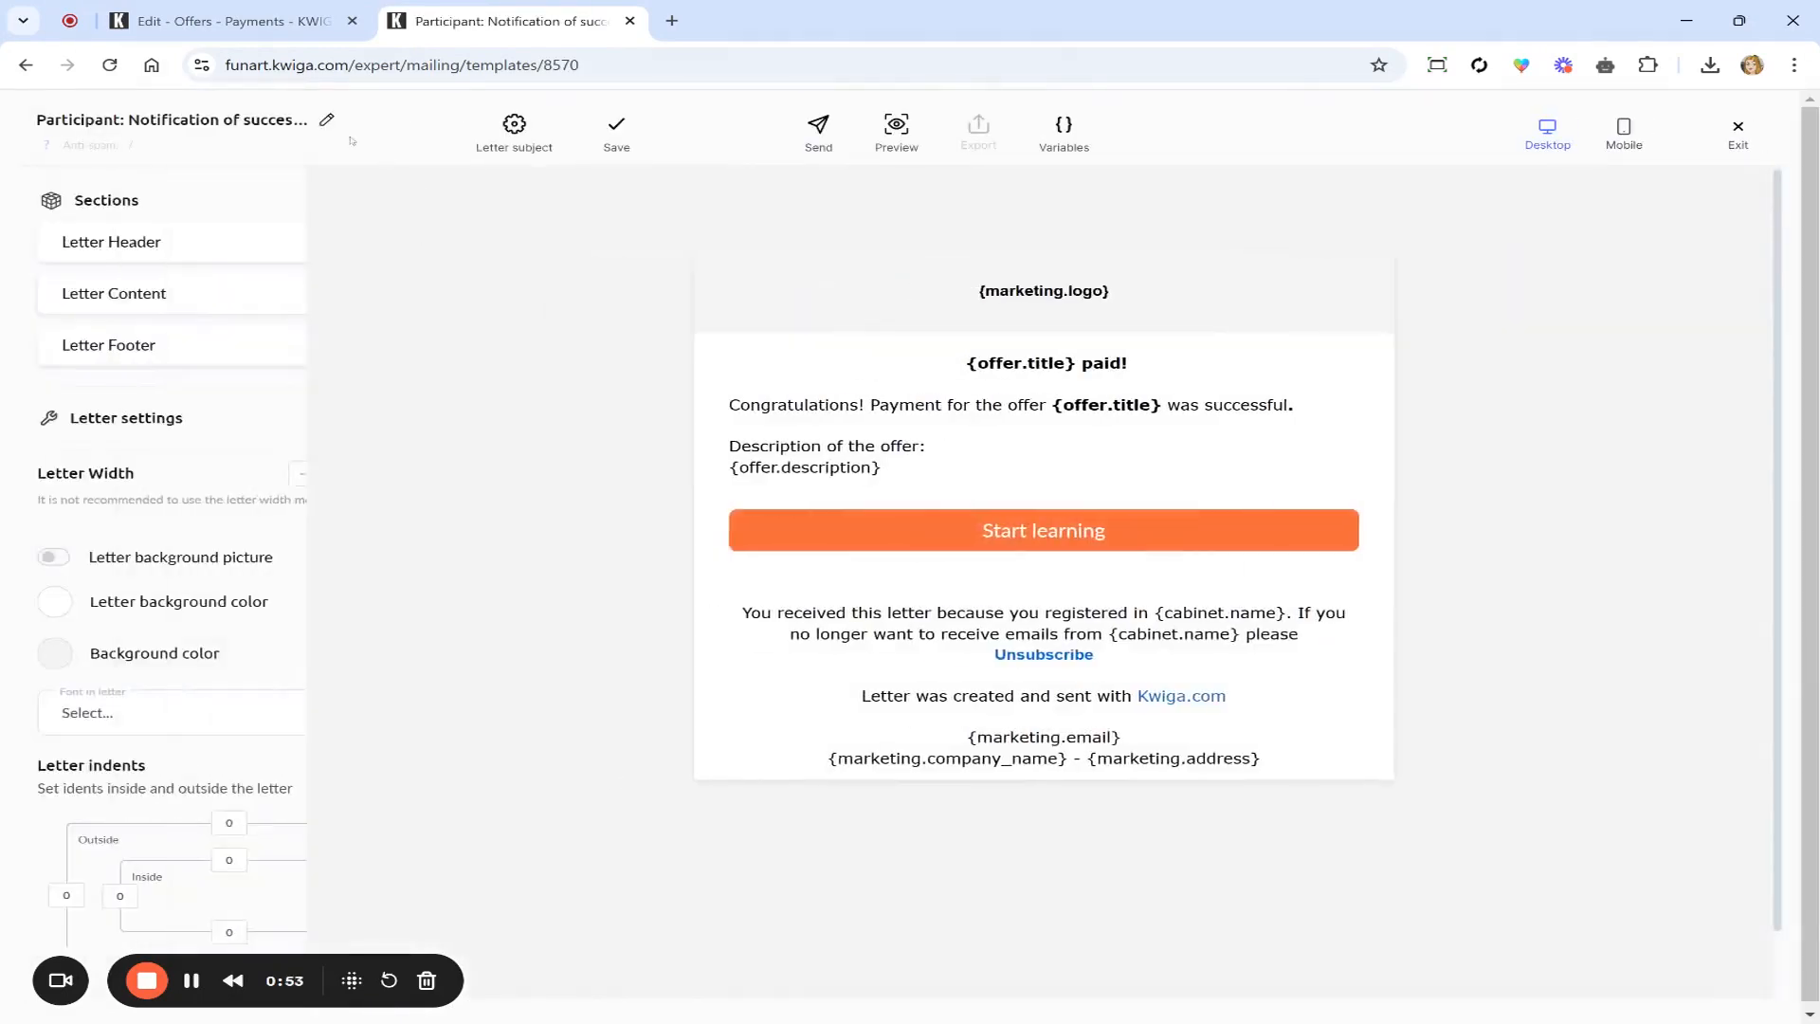
- Rename the copied letter template to "Successful payment edited" and confirm the name
{"action": "left_click", "coordinate": [327, 122]}
{"action": "key", "text": "ctrl+a"}
{"action": "type", "text": "S"}
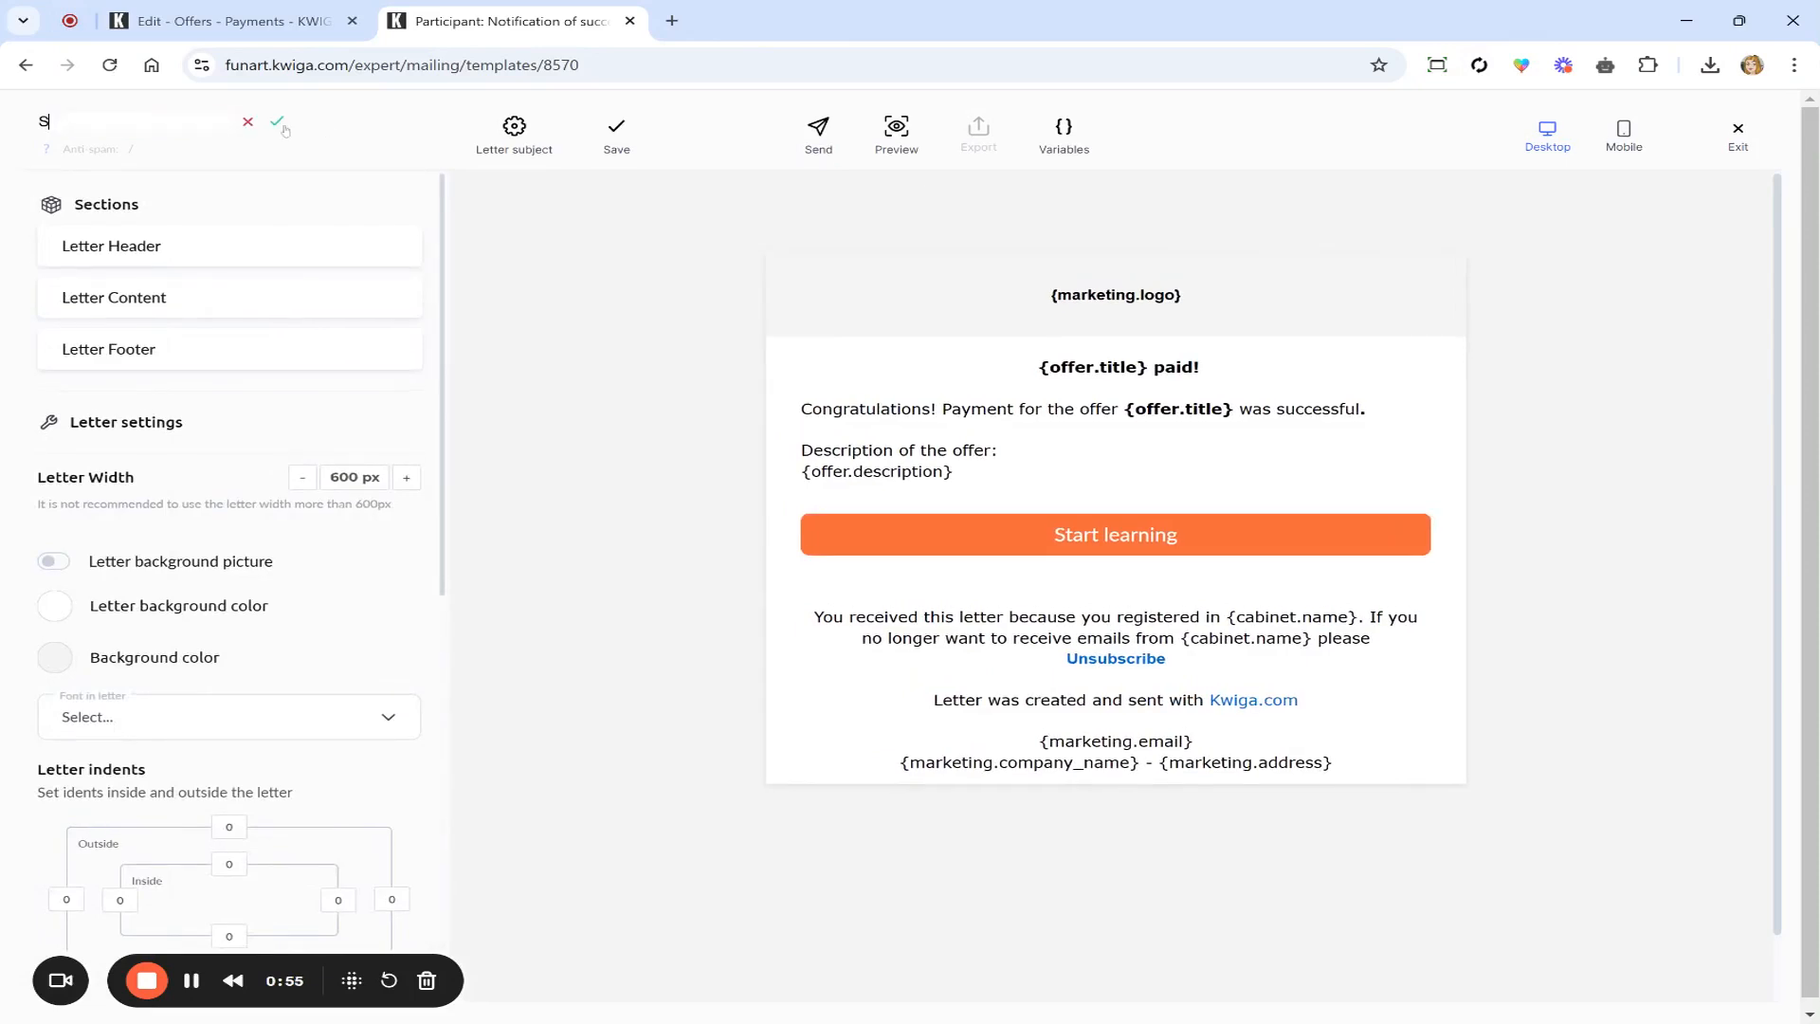
{"action": "type", "text": "uccessful payment edited"}
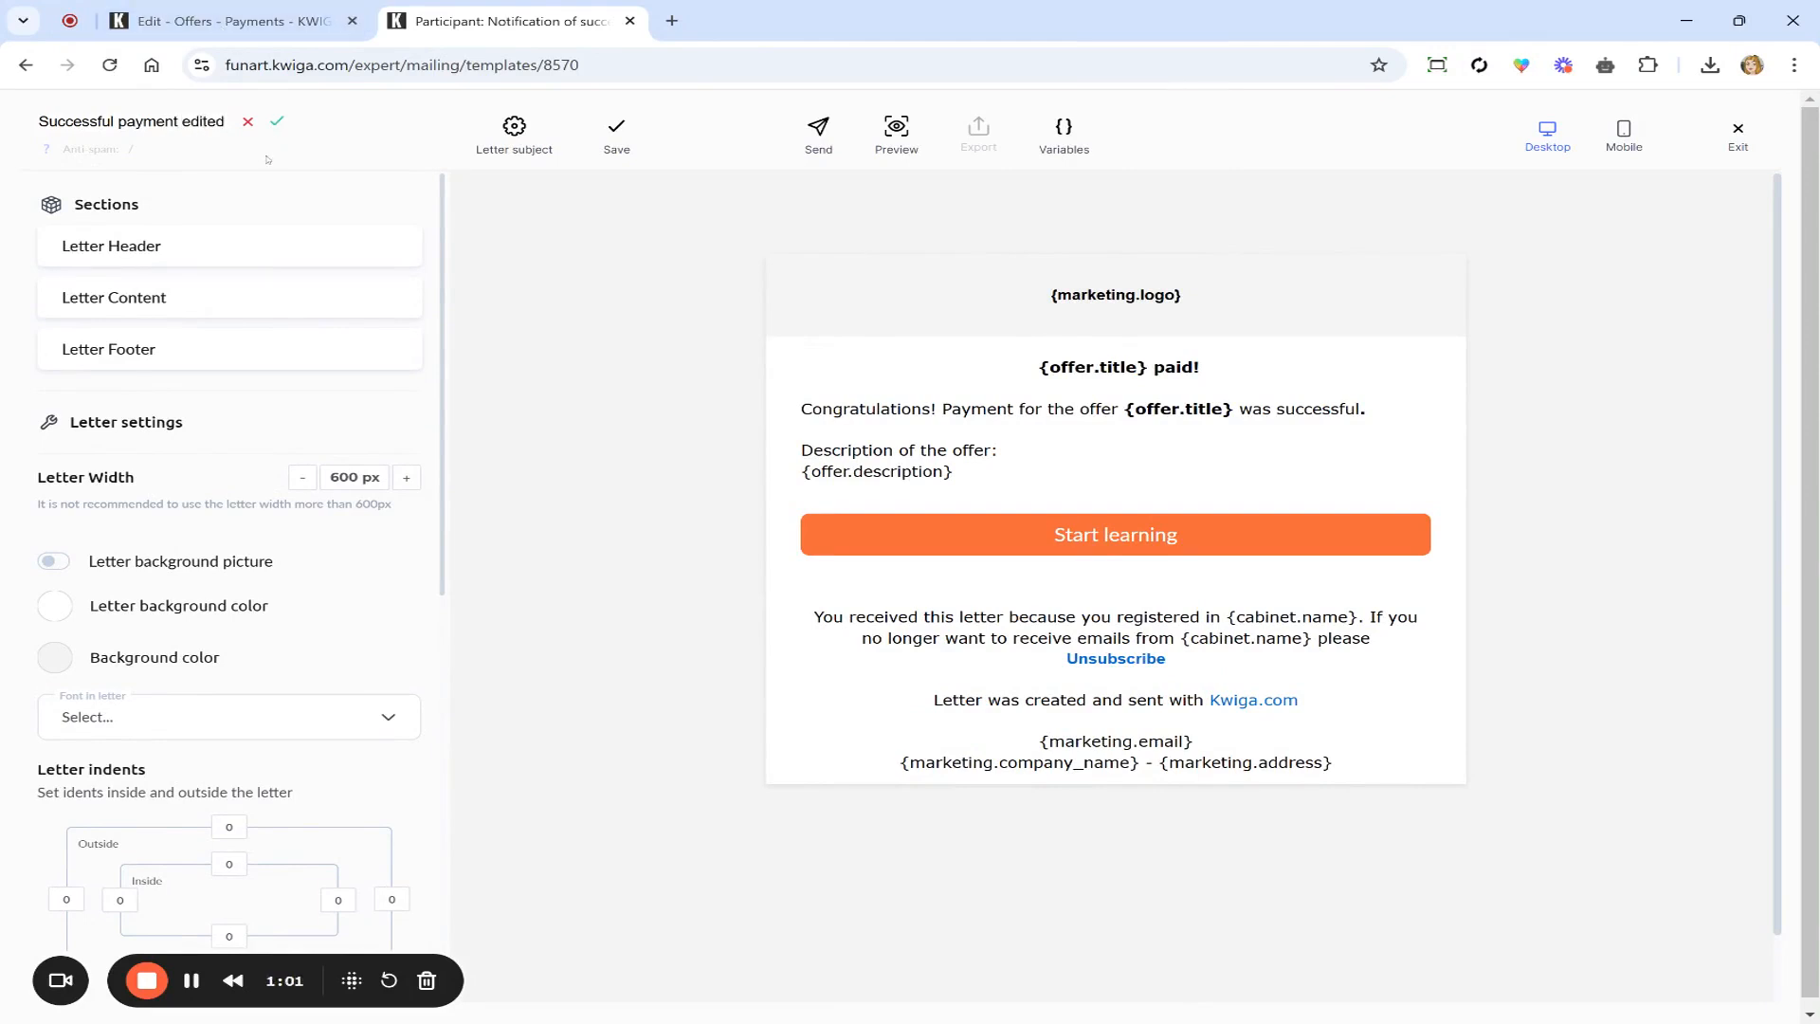
{"action": "left_click", "coordinate": [276, 121]}
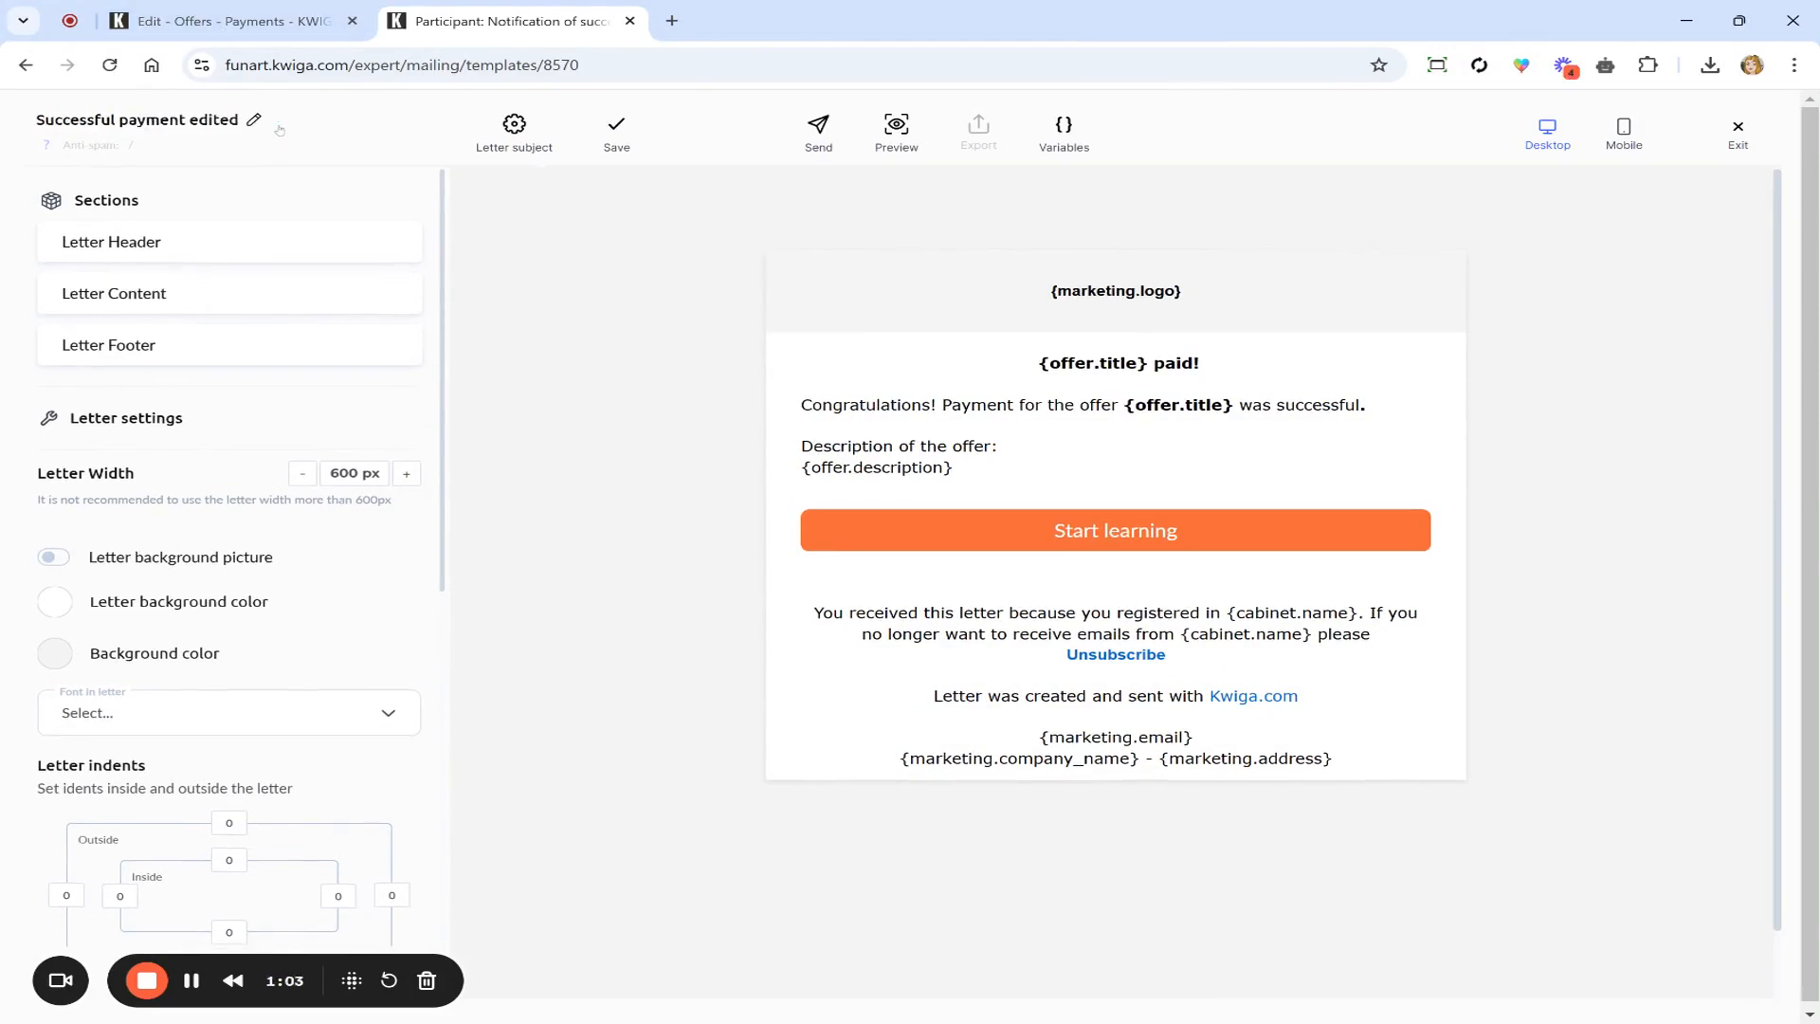
- Delete the "Description of the offer:" line and its {offer.description} variable from the letter's body text
{"action": "left_click", "coordinate": [1137, 547]}
{"action": "left_click", "coordinate": [1004, 446]}
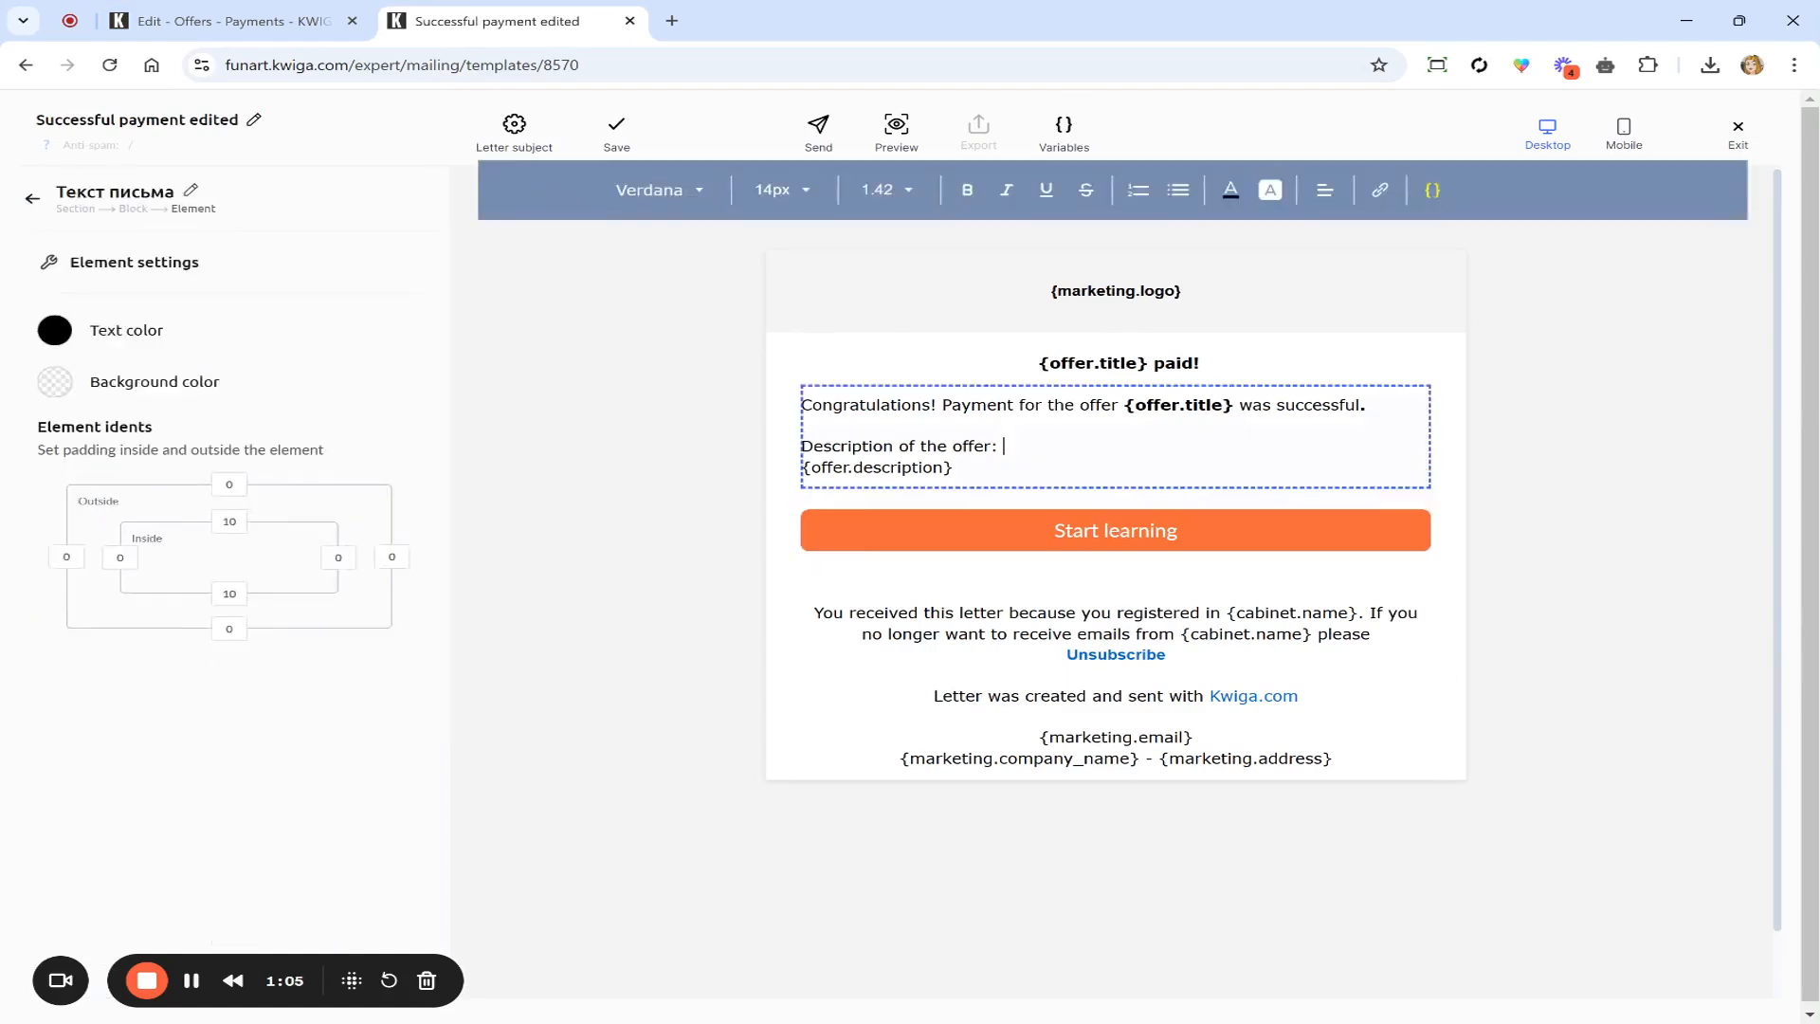
{"action": "left_click_drag", "start_coordinate": [955, 468], "coordinate": [613, 431]}
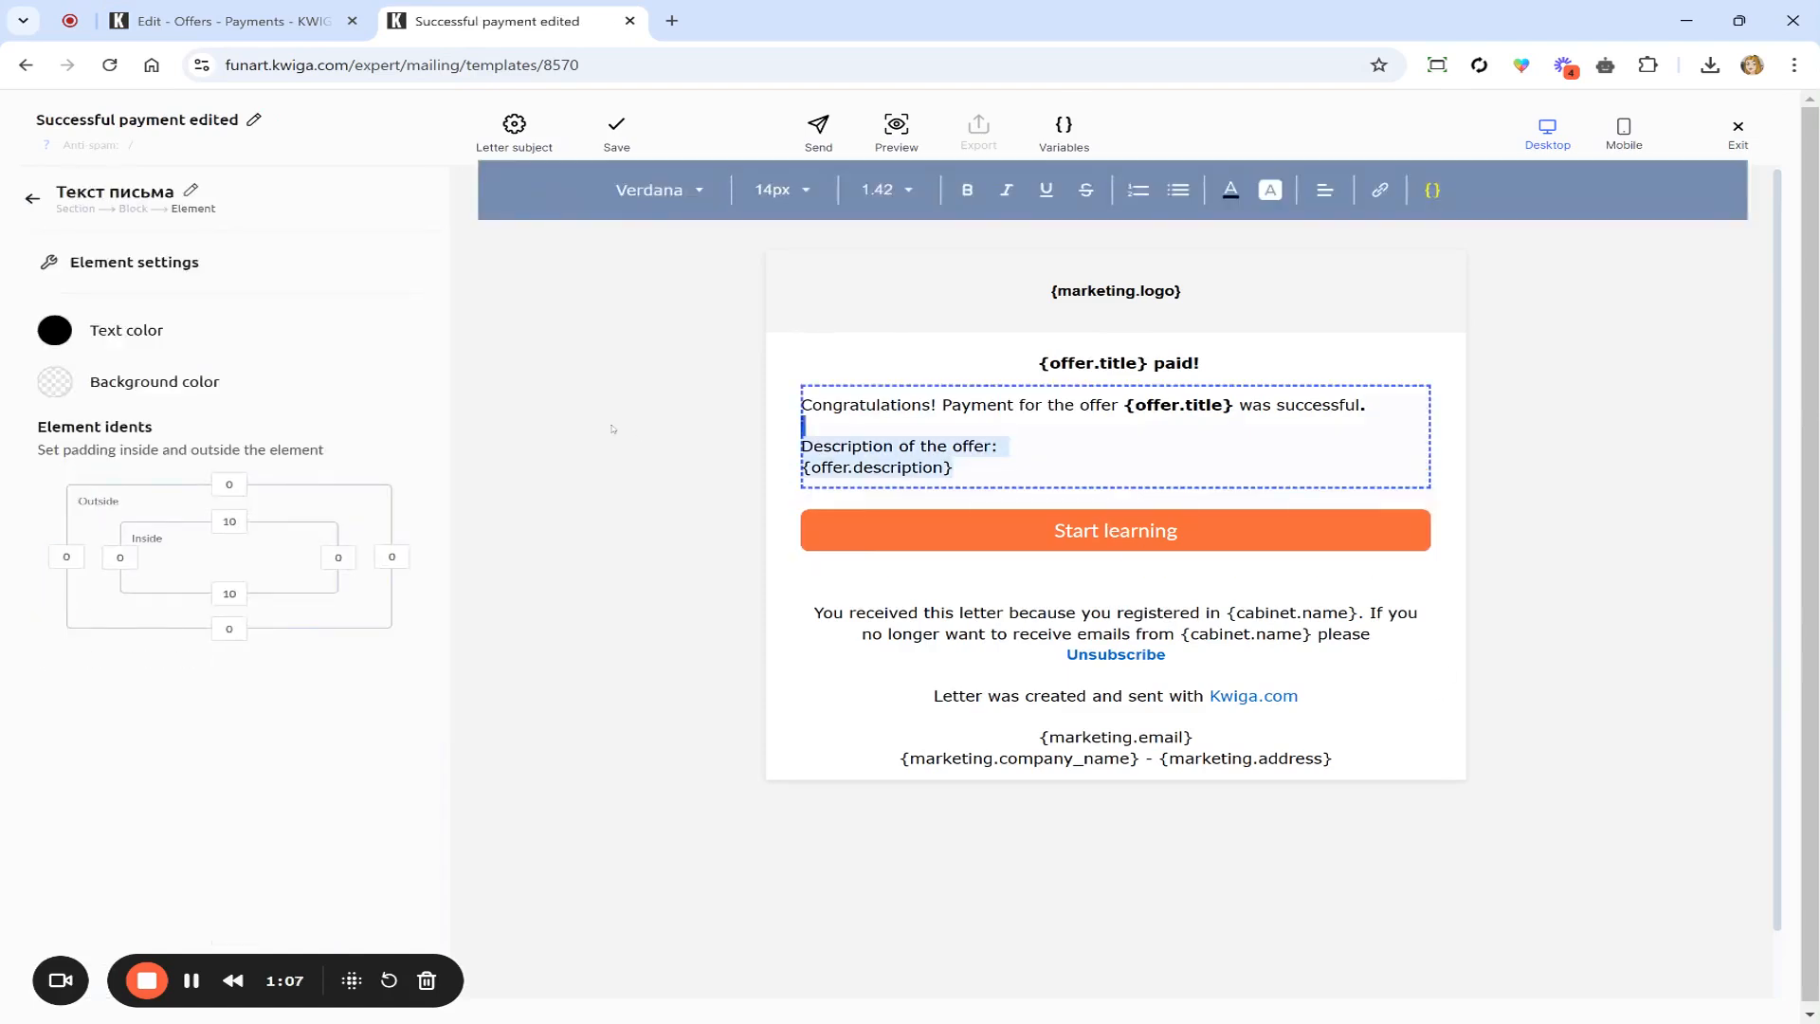
{"action": "key", "text": "BackSpace"}
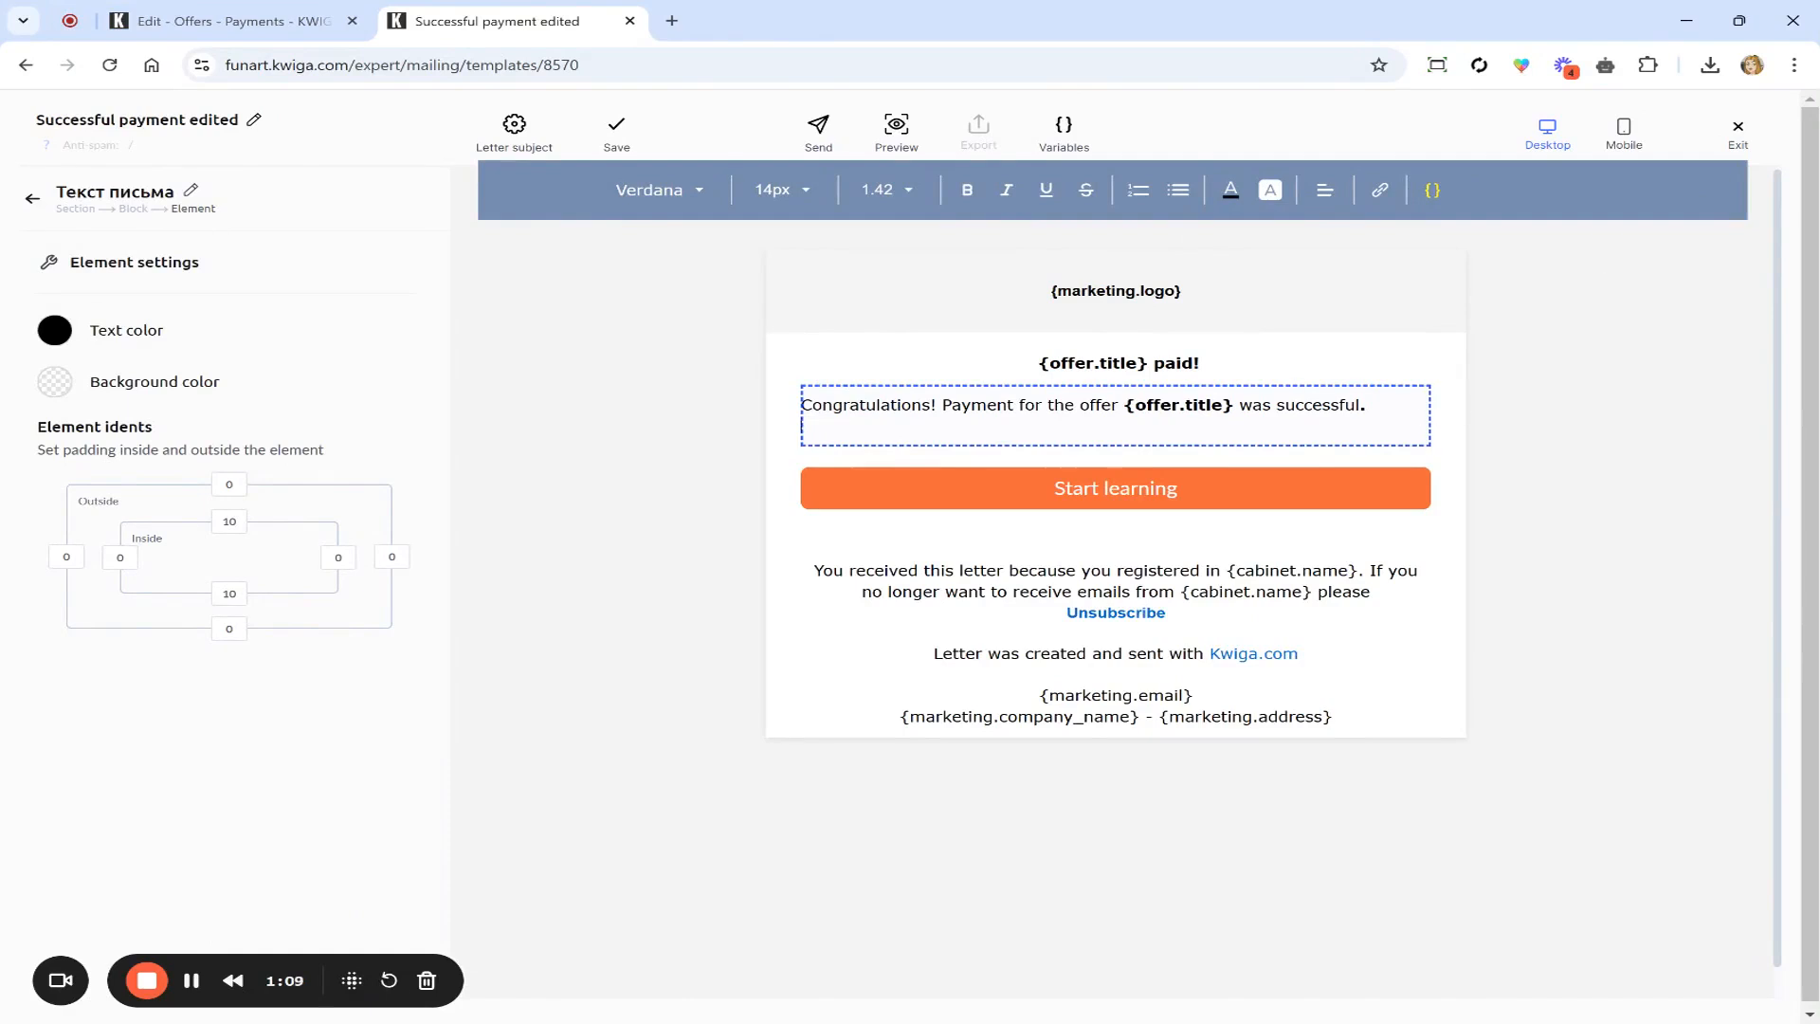
{"action": "left_click_drag", "start_coordinate": [1124, 406], "coordinate": [1233, 406]}
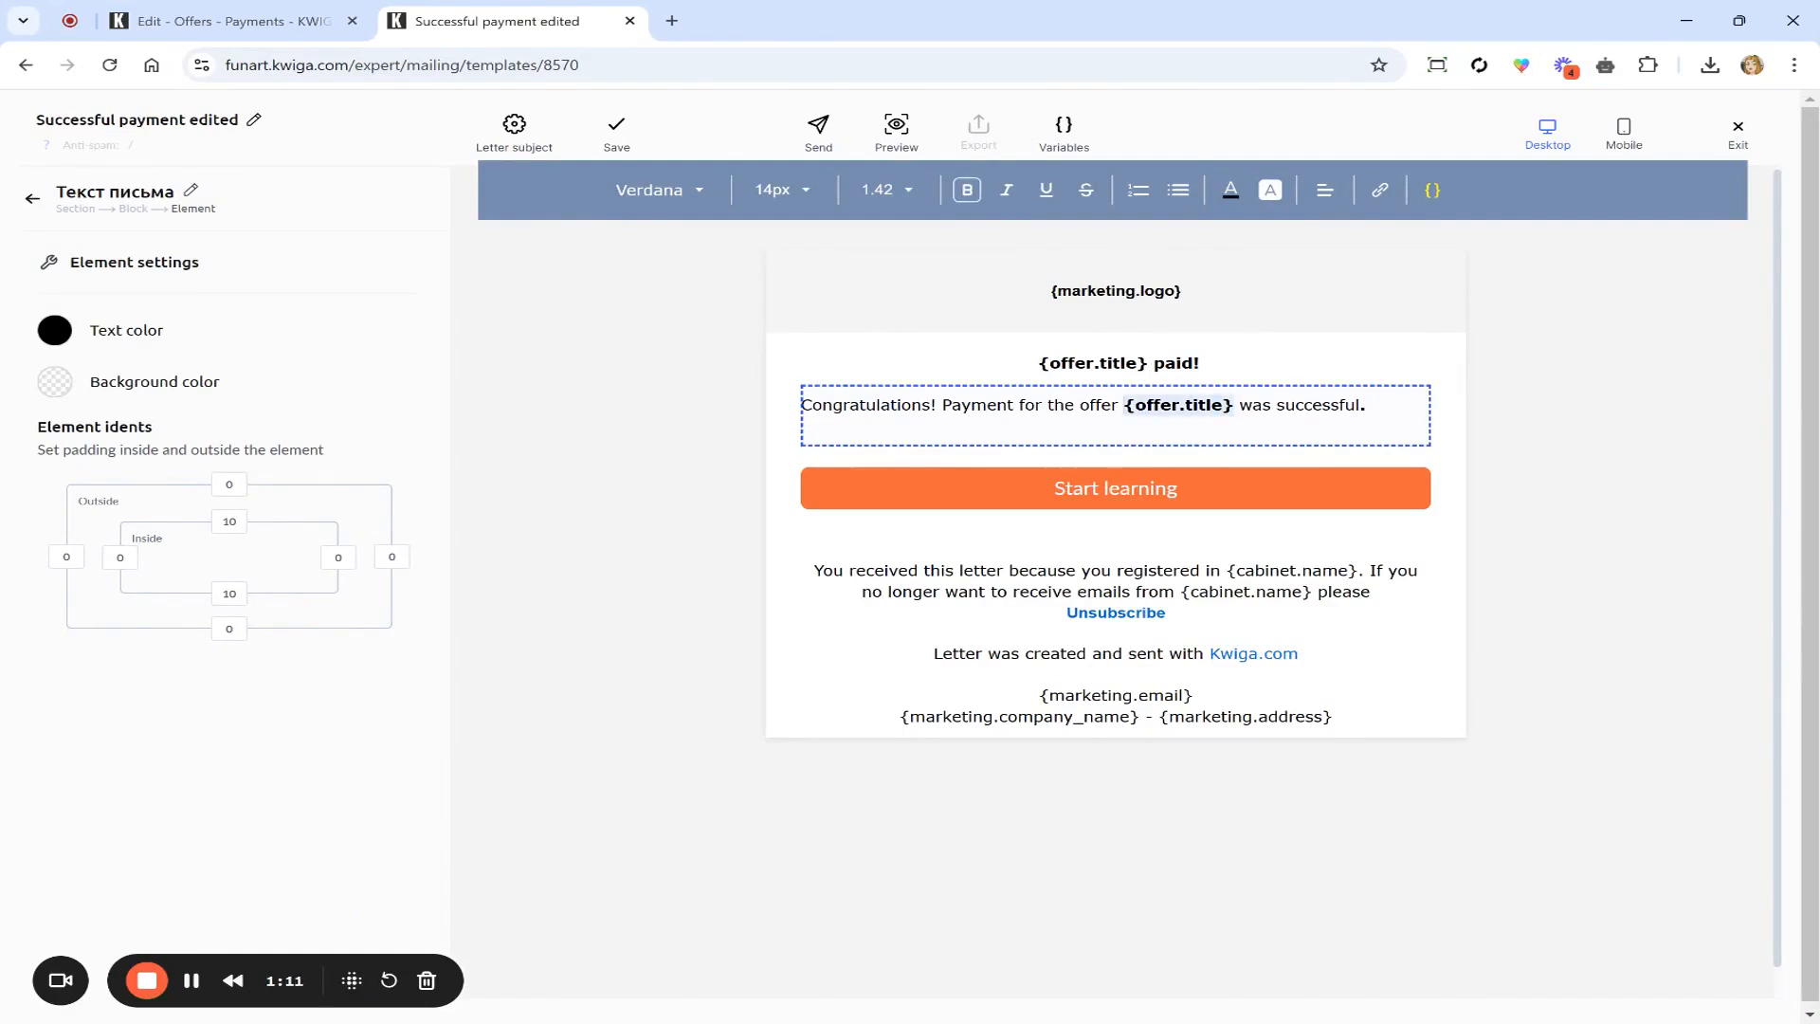
{"action": "type", "text": "VIP plan"}
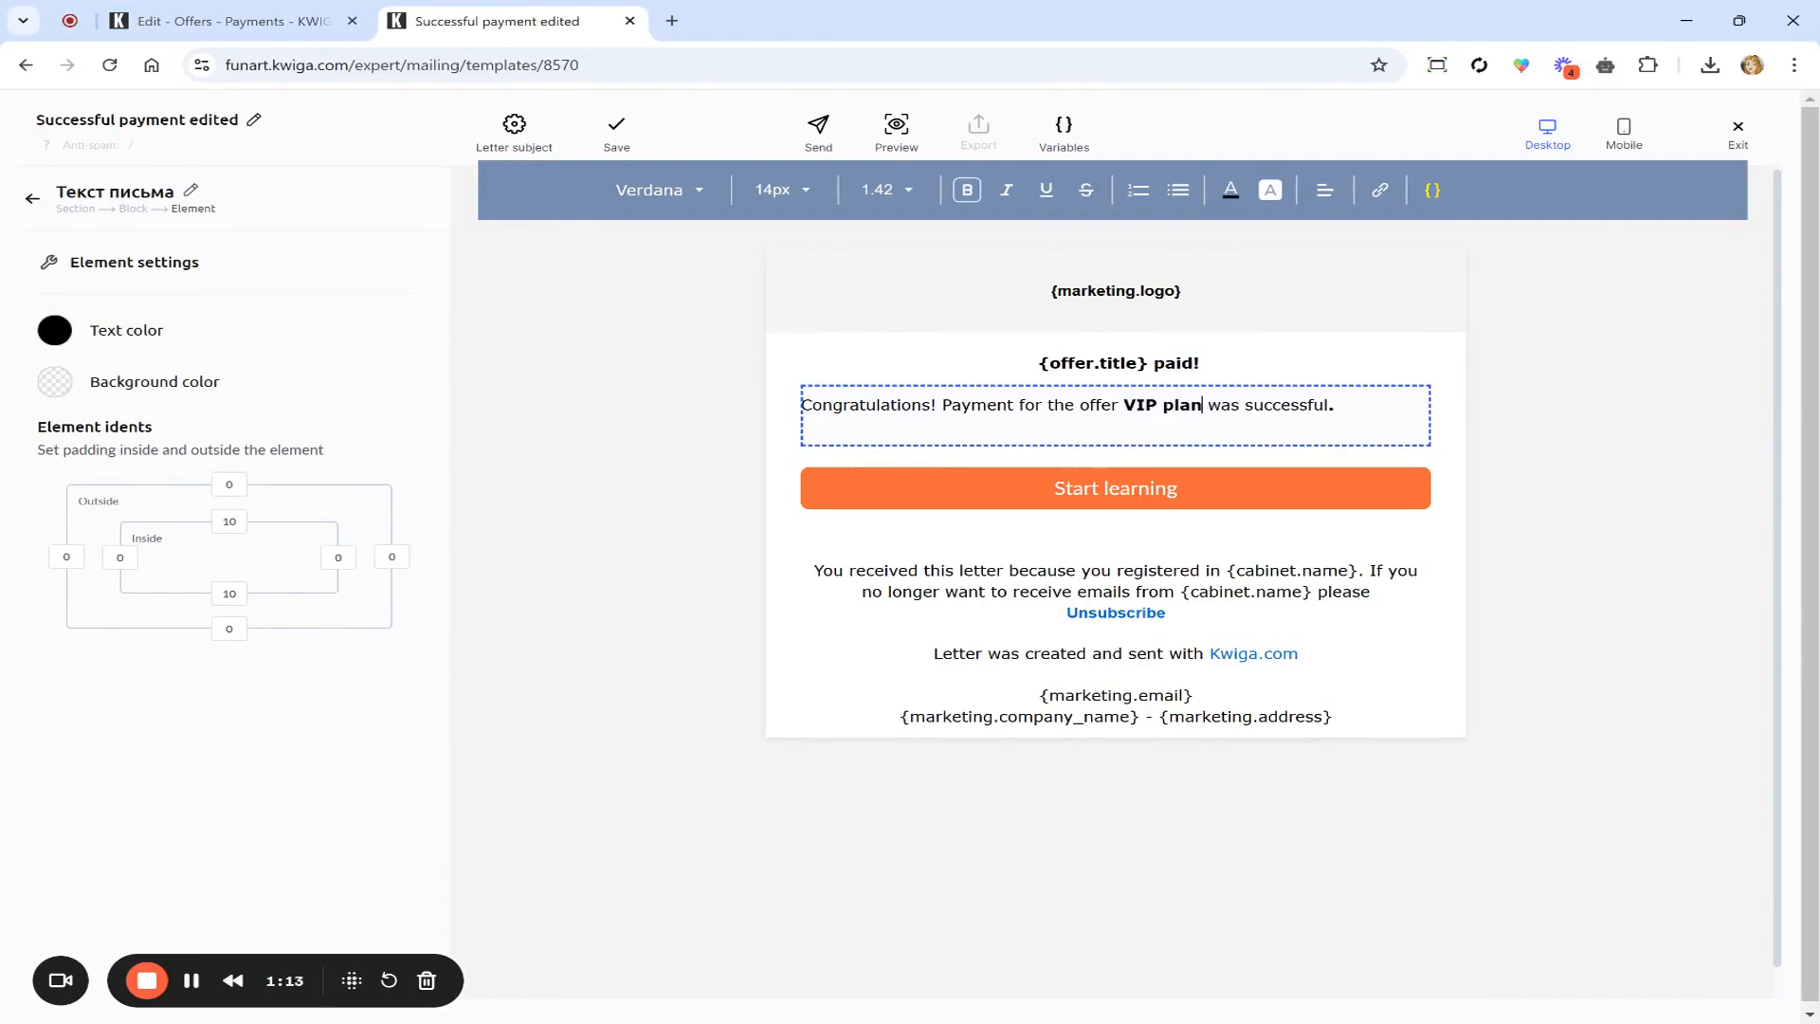
{"action": "key", "text": "End"}
{"action": "key", "text": "Return"}
{"action": "type", "text": "rec"}
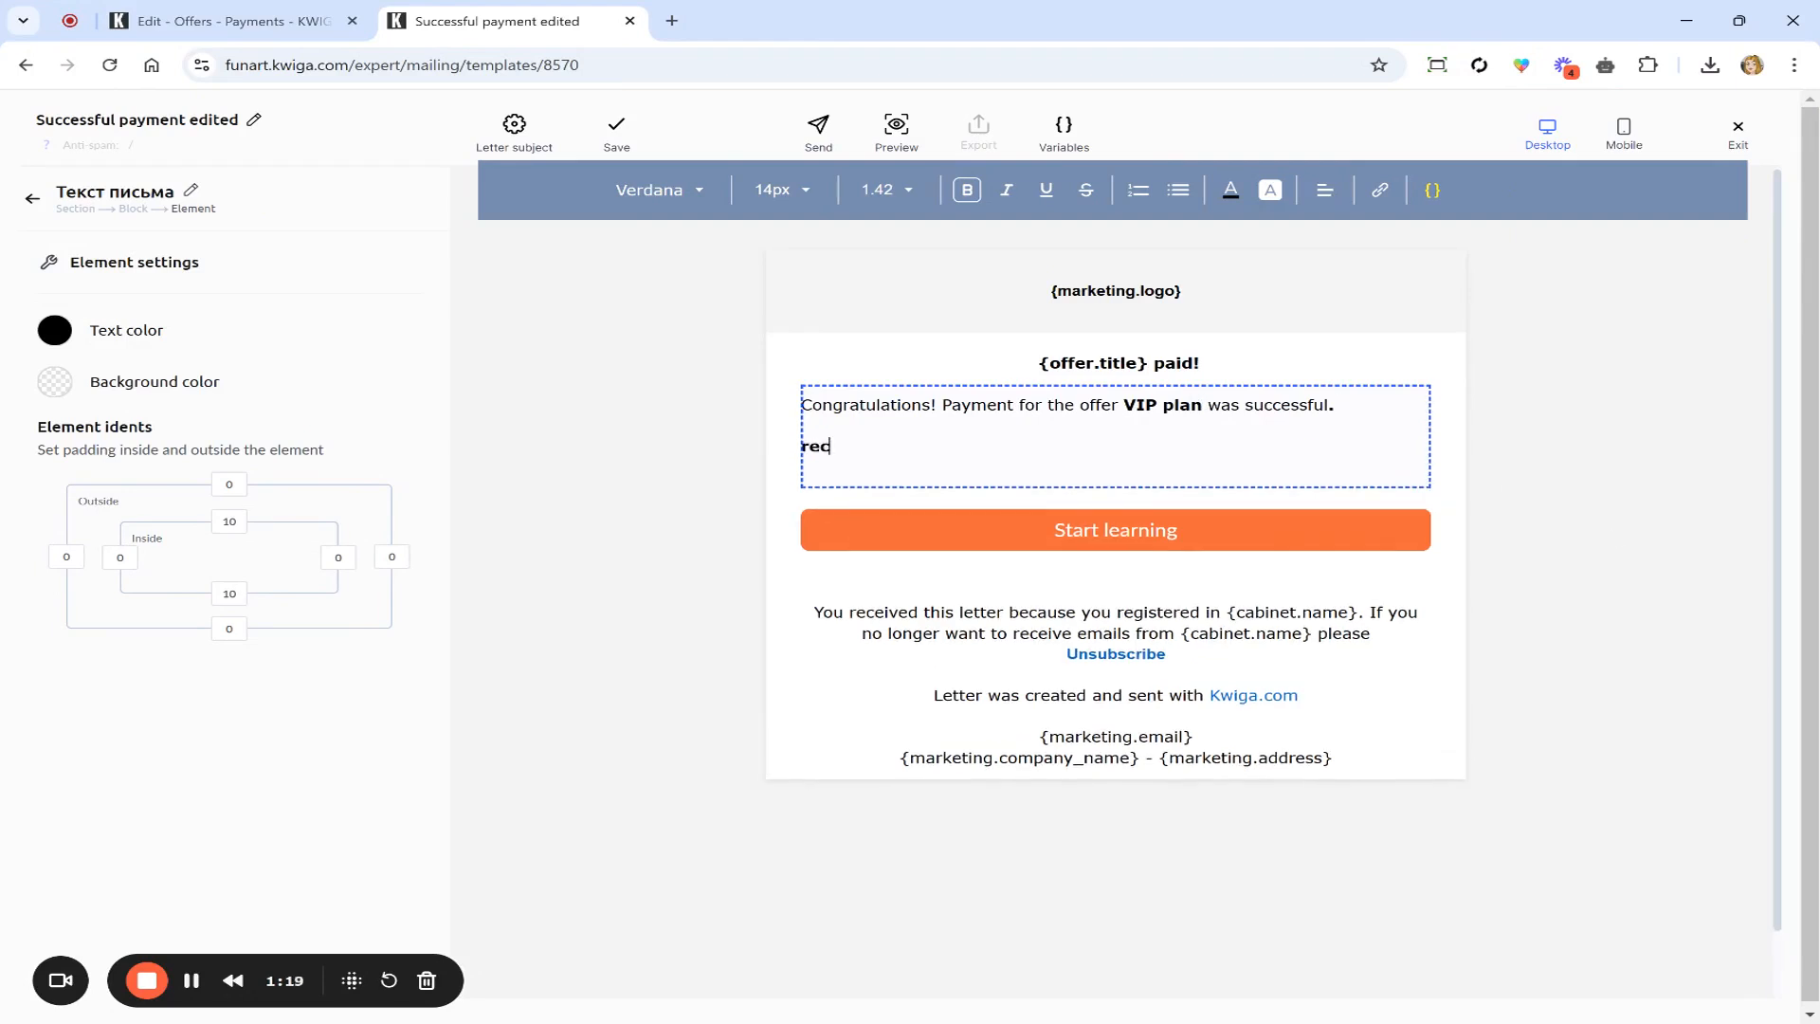
{"action": "key", "text": "BackSpace"}
{"action": "type", "text": "ach out @xkwiga"}
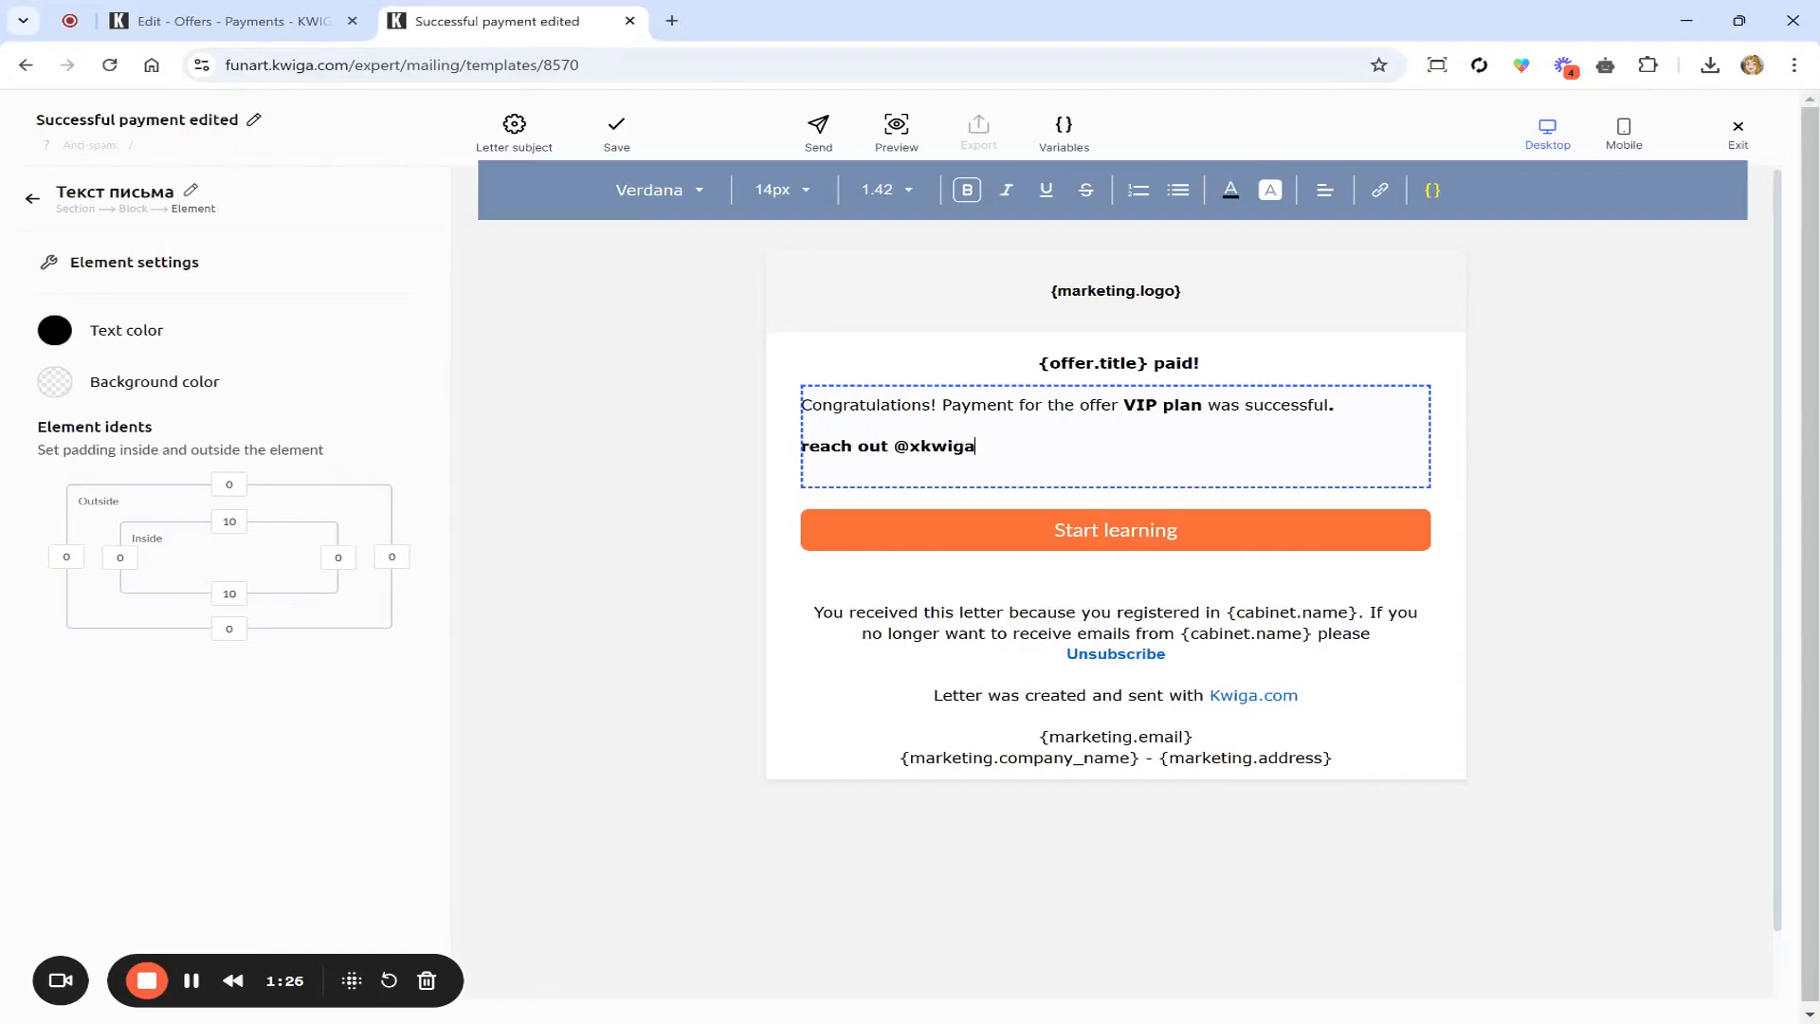
- Save the edited letter, then check its subject and subsubject settings and close them without changes
{"action": "left_click_drag", "start_coordinate": [802, 405], "coordinate": [1338, 406]}
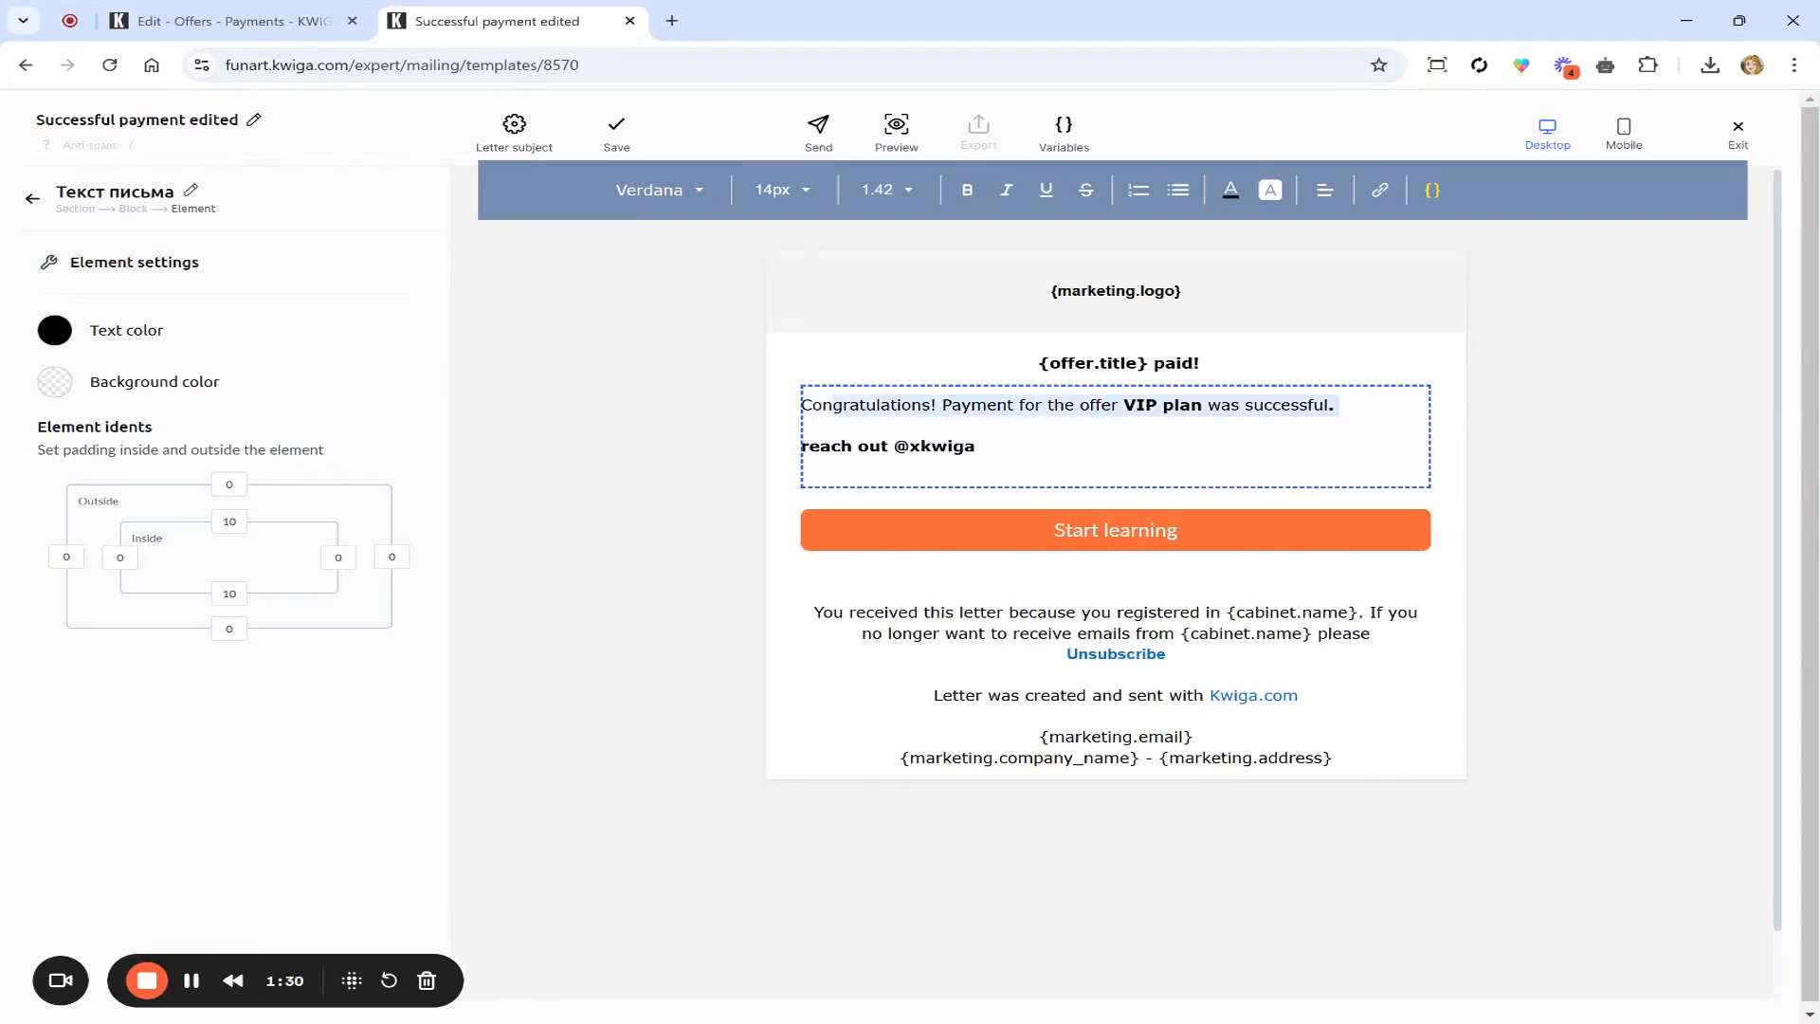
{"action": "left_click", "coordinate": [633, 130]}
{"action": "left_click", "coordinate": [489, 148]}
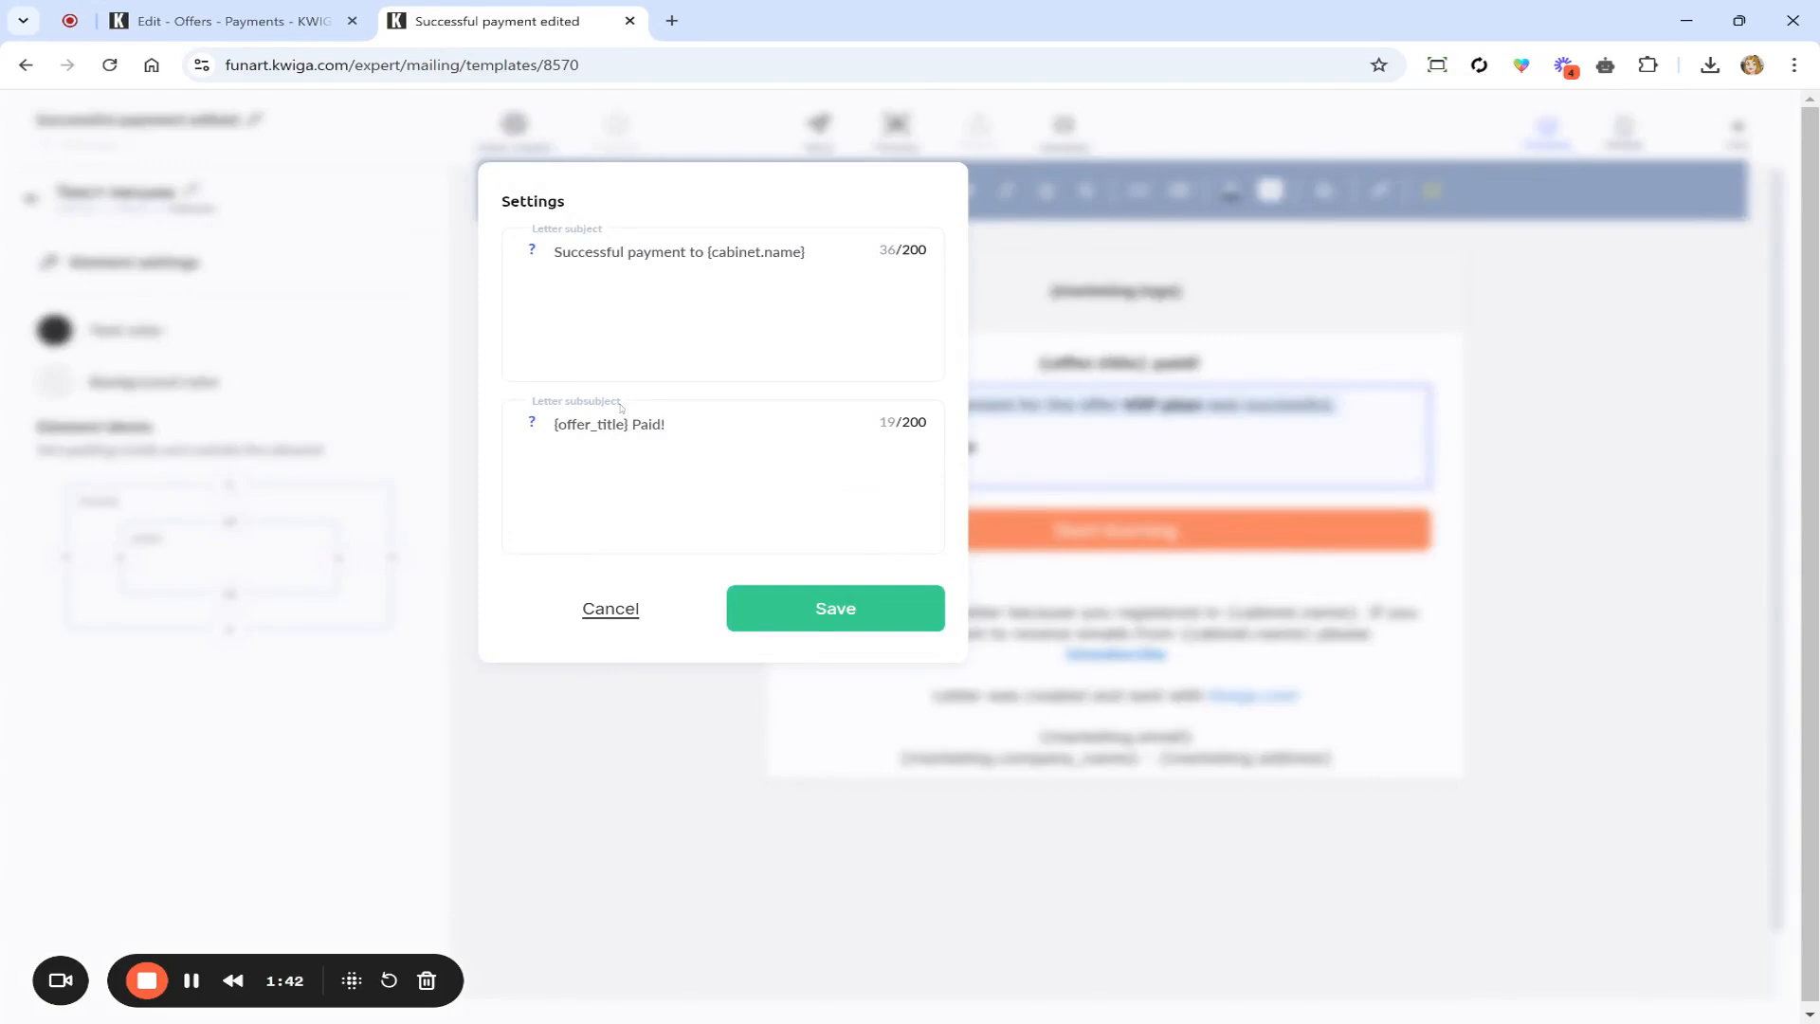
{"action": "left_click", "coordinate": [669, 434]}
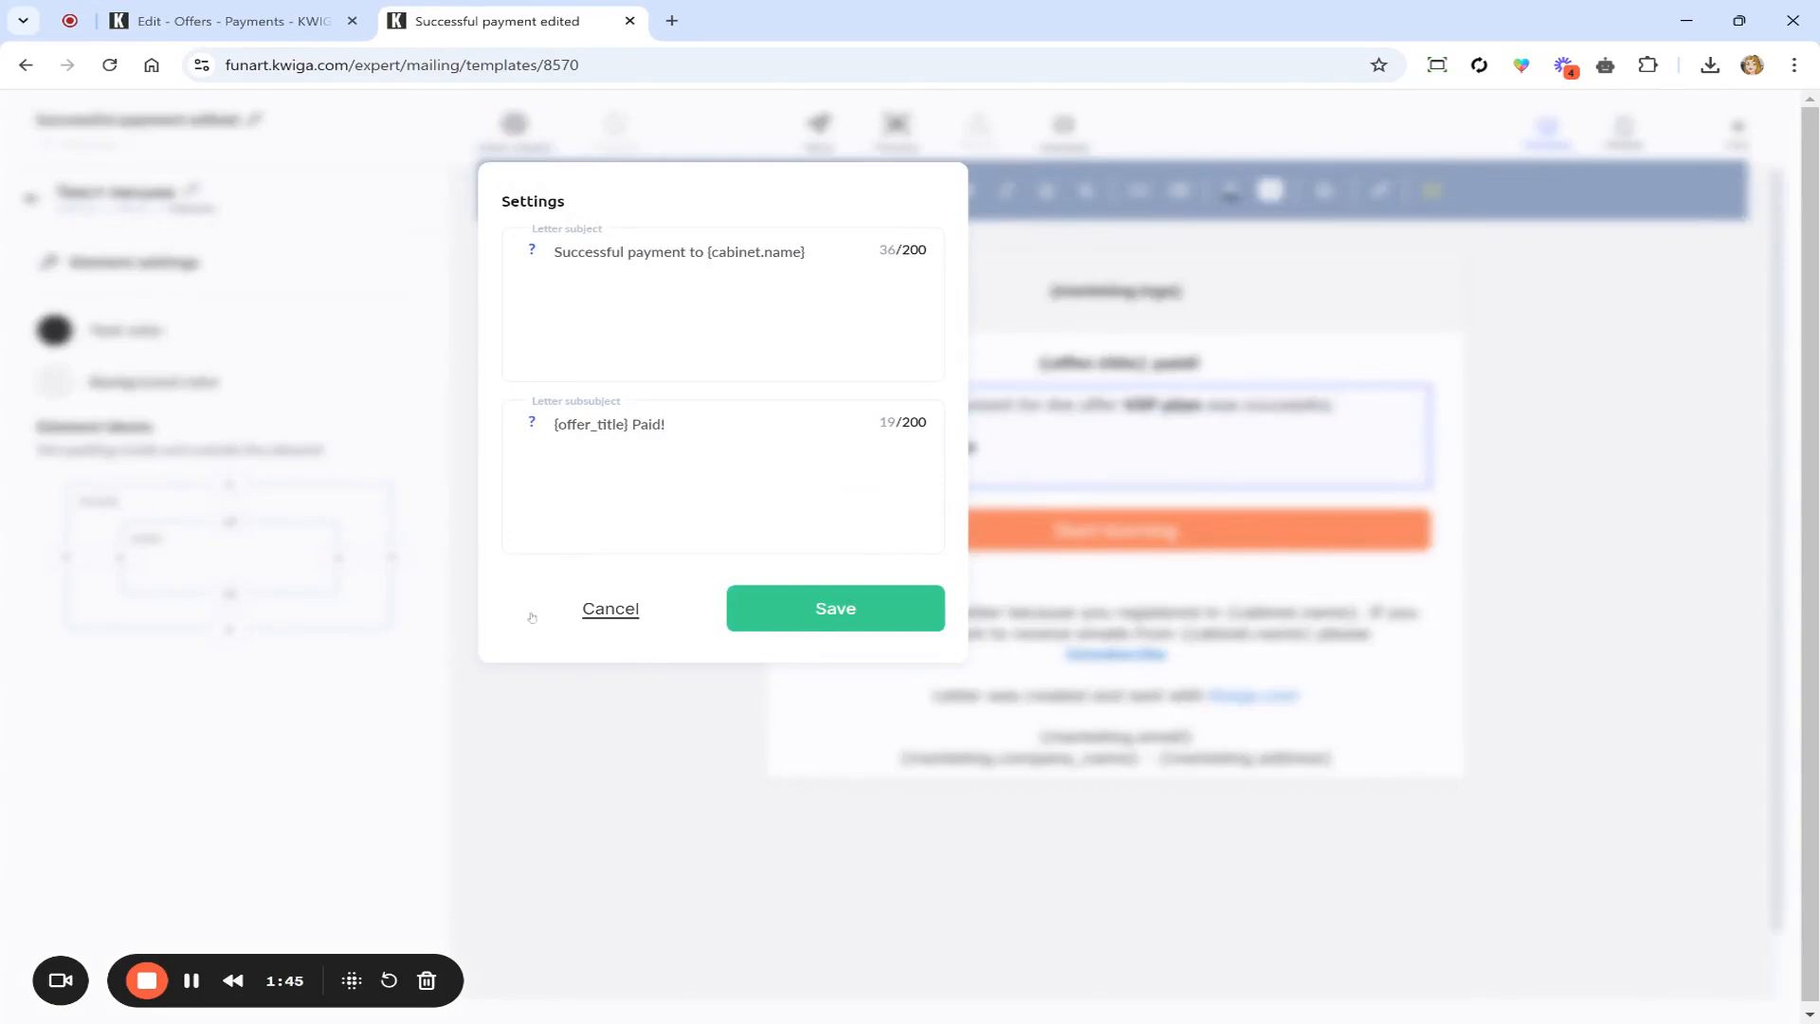
{"action": "left_click", "coordinate": [610, 609]}
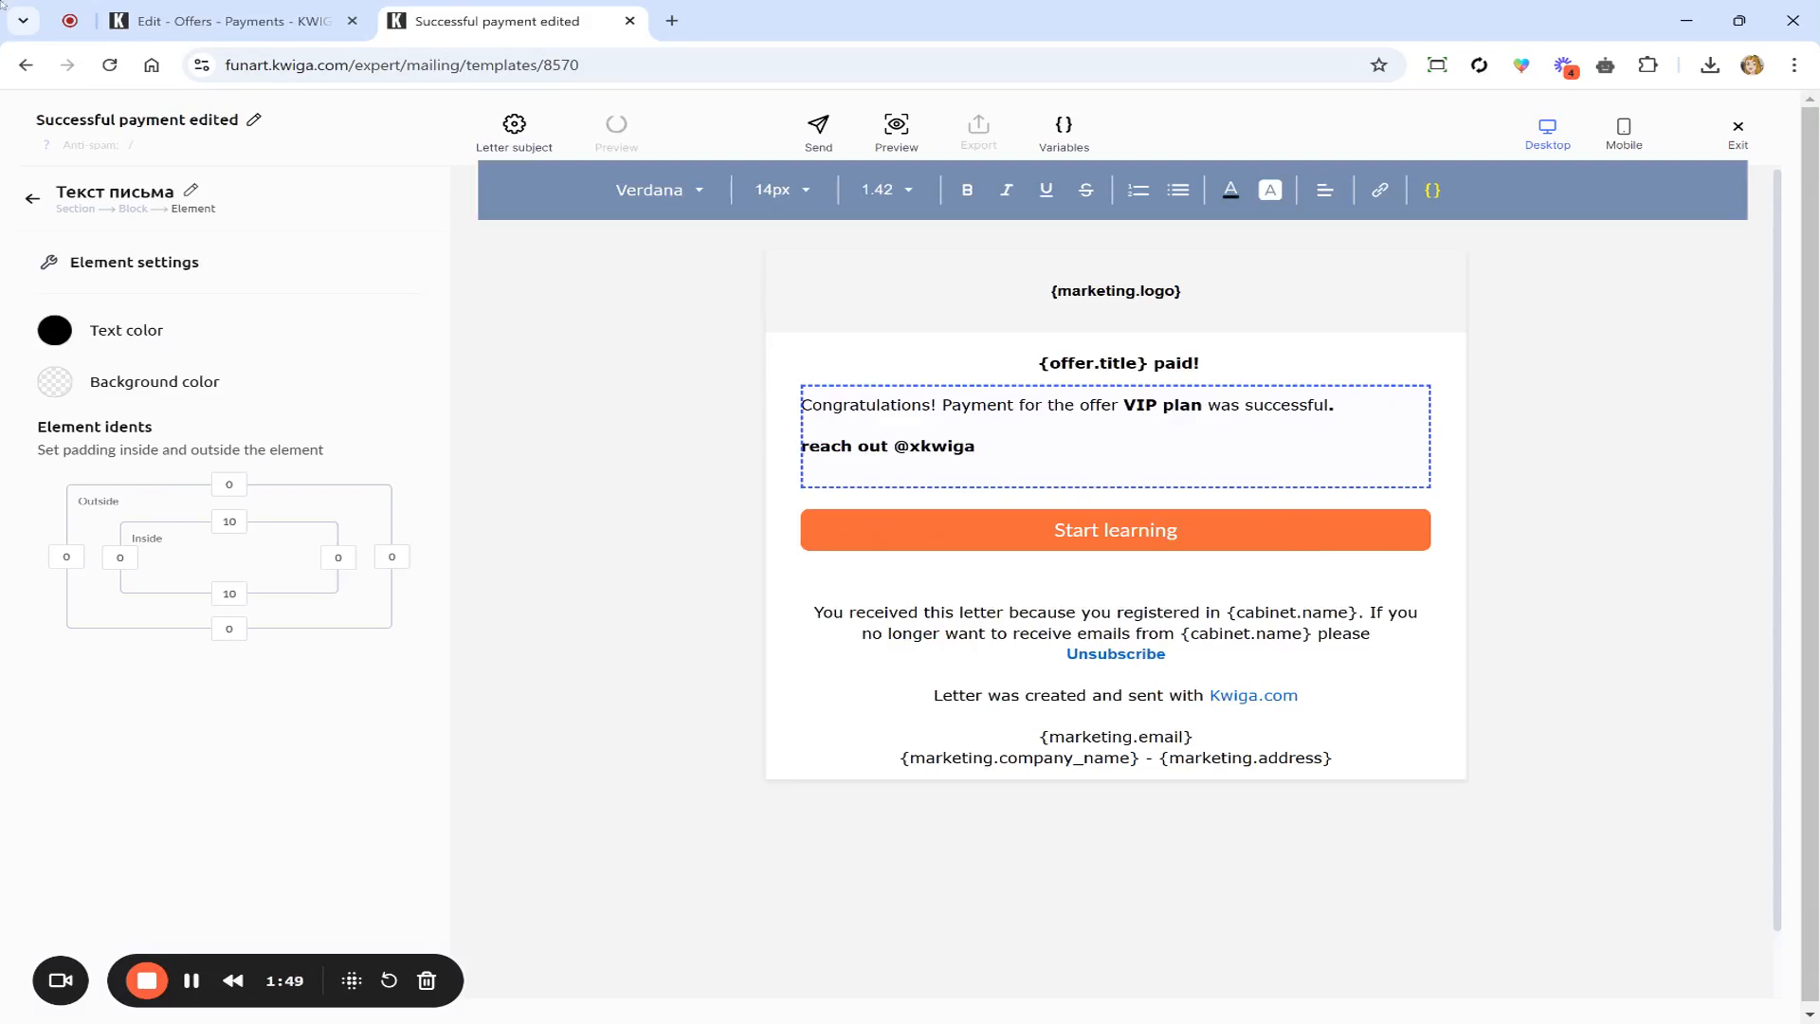
- Return to the VIP plan offer and turn on sending a letter for the email upon successful payment
{"action": "left_click", "coordinate": [333, 5]}
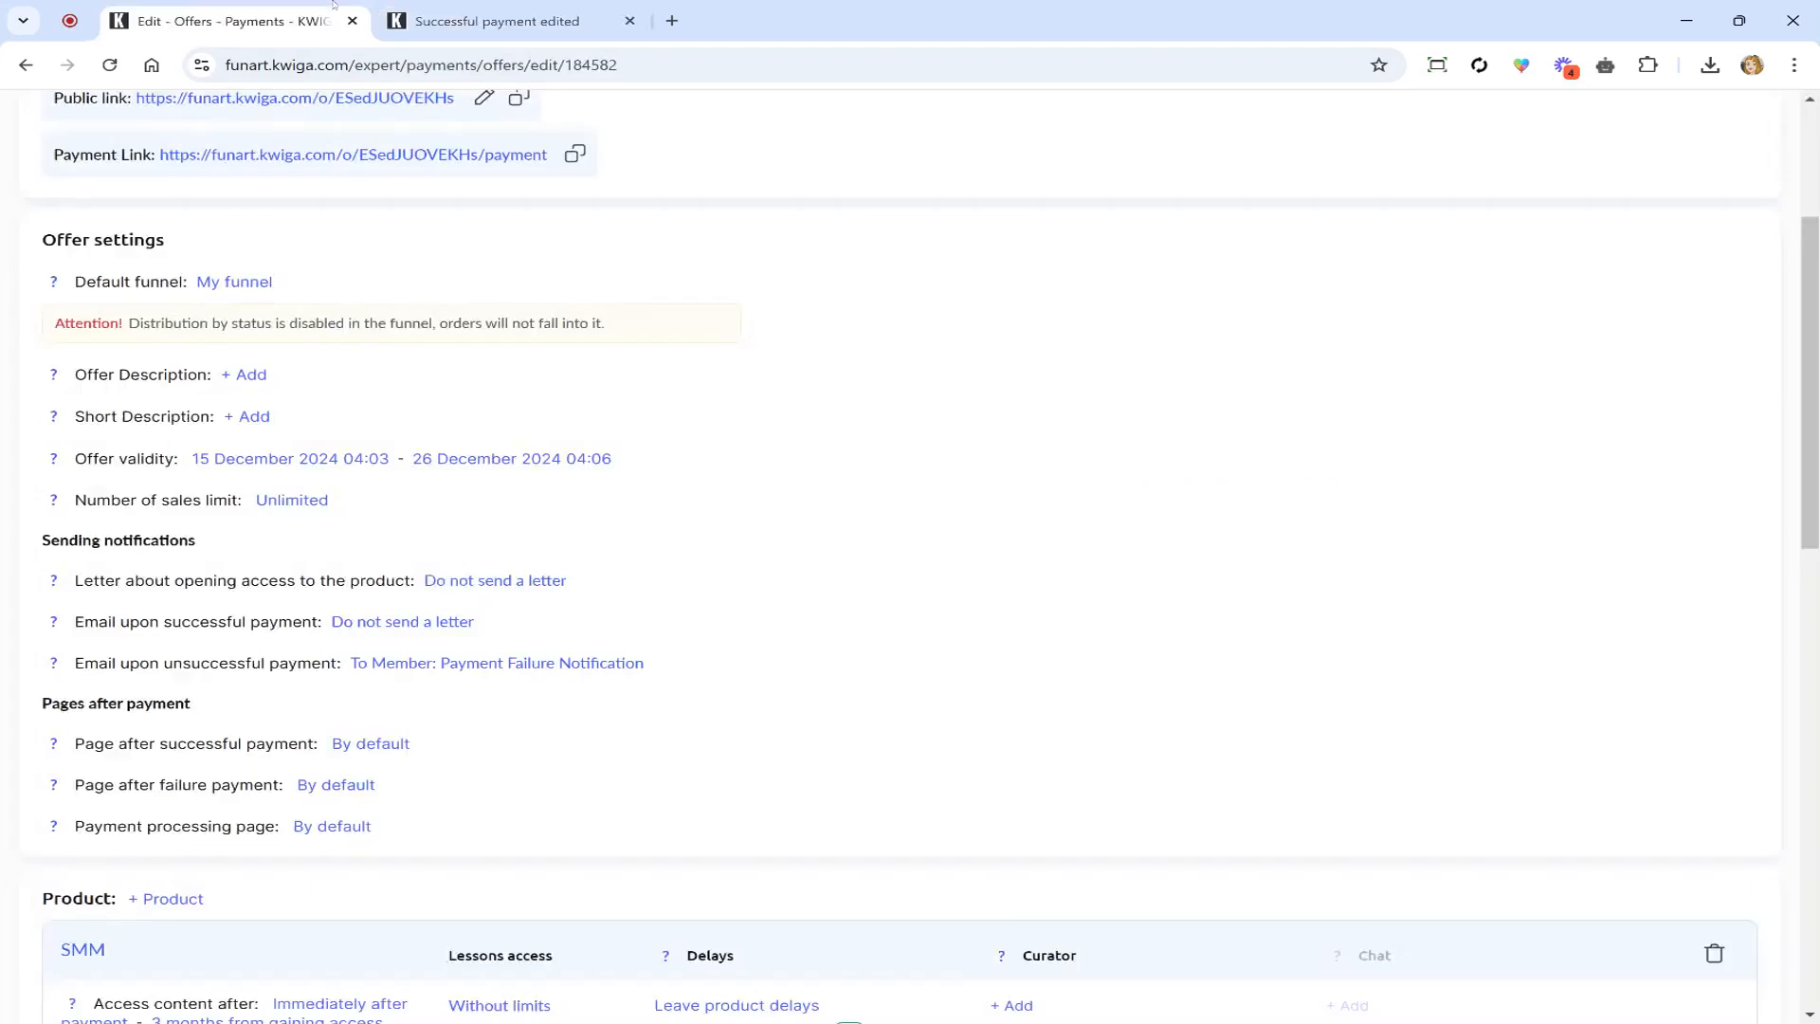
{"action": "scroll", "coordinate": [660, 422], "scroll_direction": "up", "scroll_amount": 2}
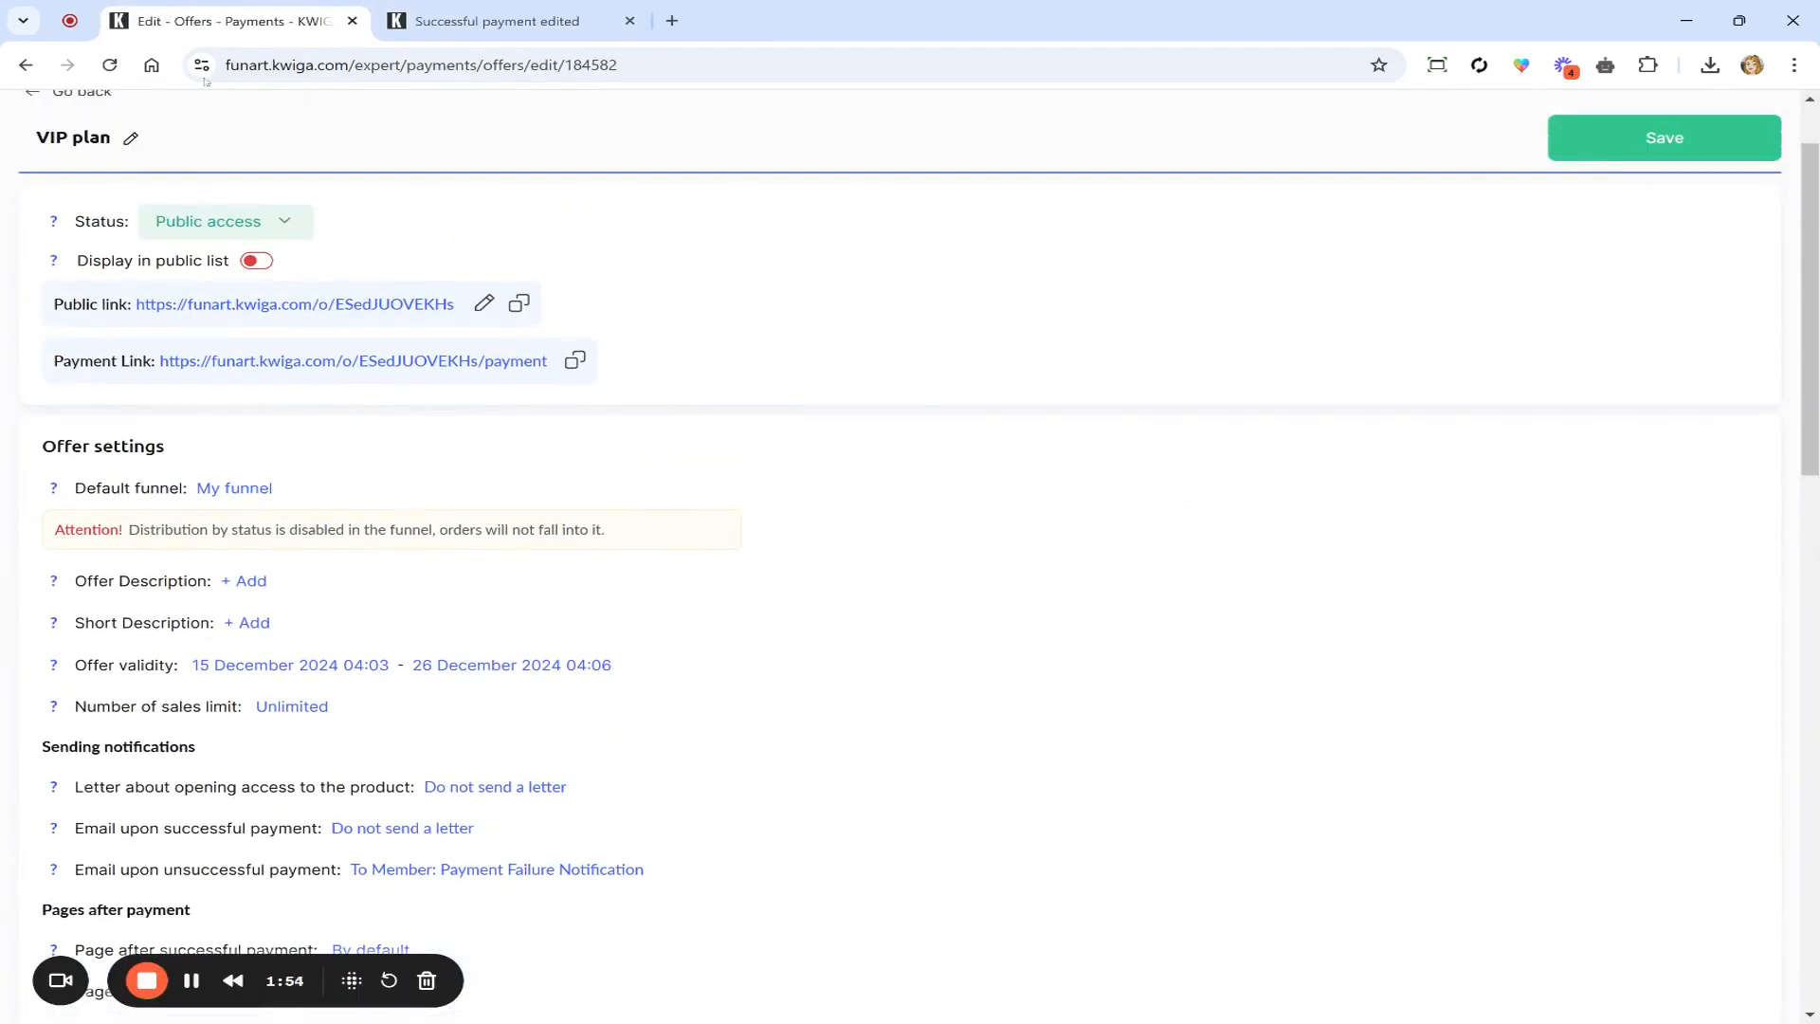
{"action": "scroll", "coordinate": [321, 386], "scroll_direction": "down", "scroll_amount": 6}
{"action": "scroll", "coordinate": [321, 386], "scroll_direction": "up", "scroll_amount": 3}
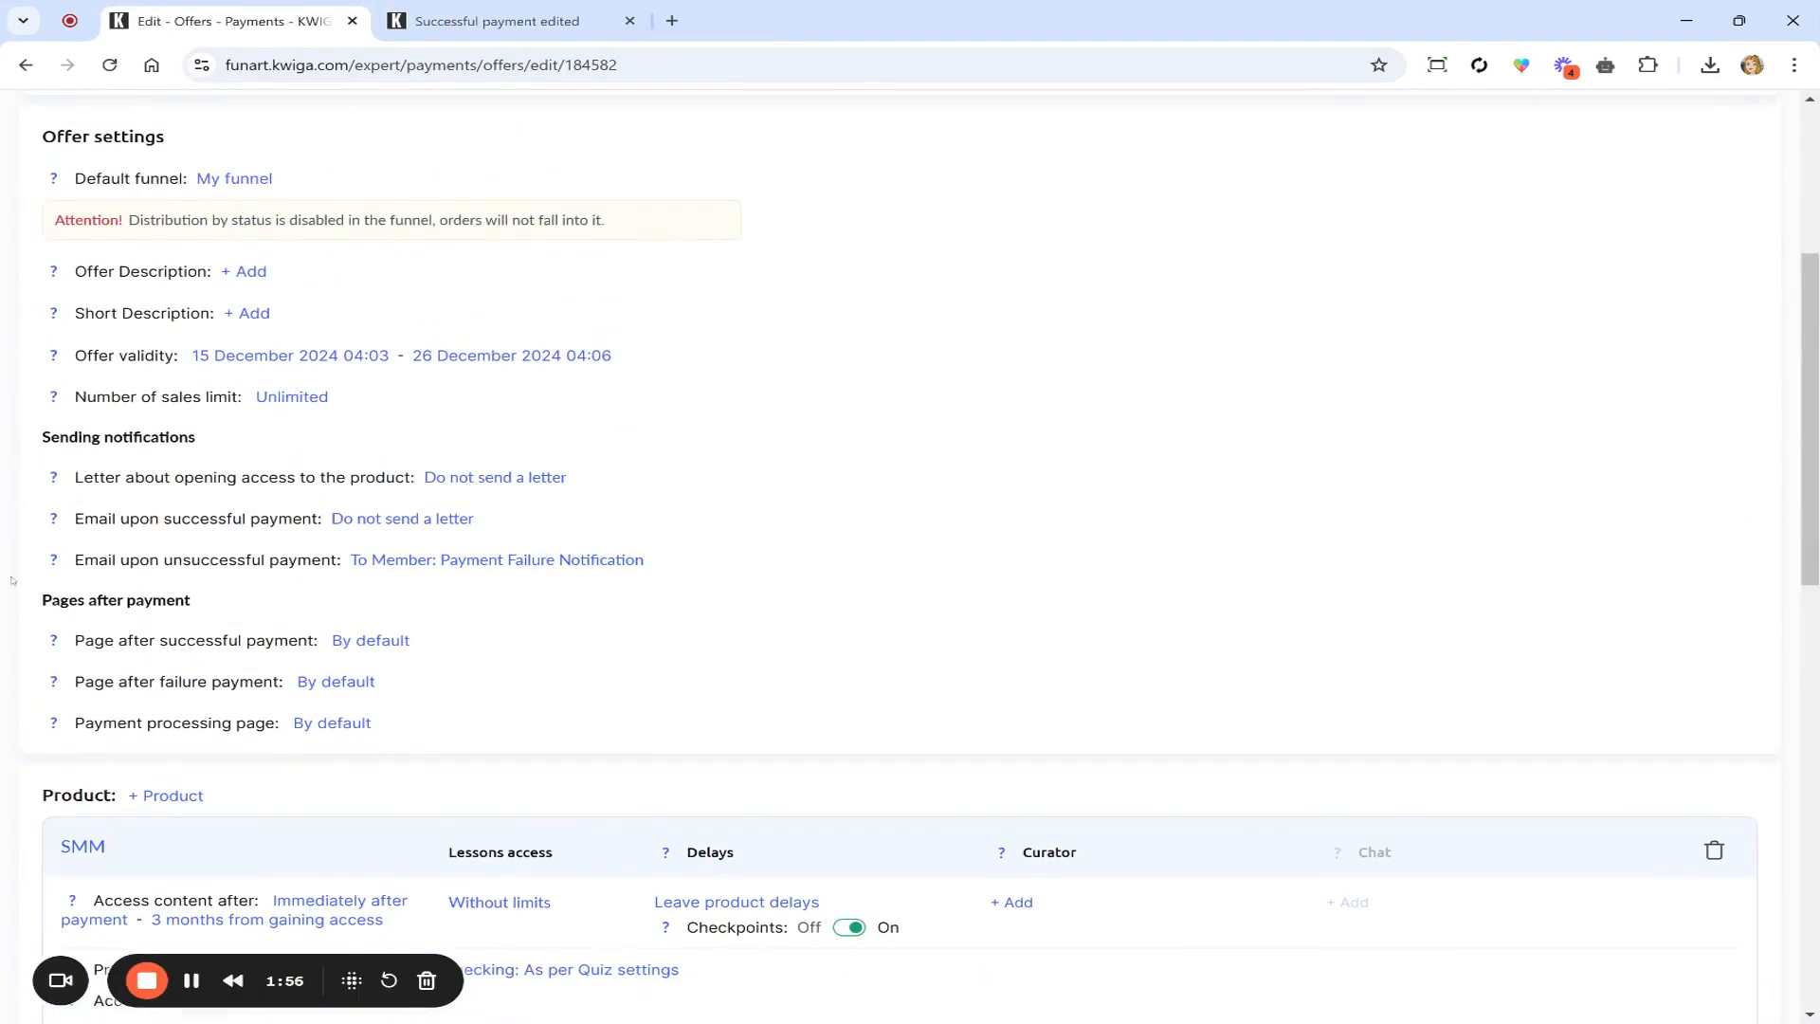
{"action": "left_click", "coordinate": [420, 527]}
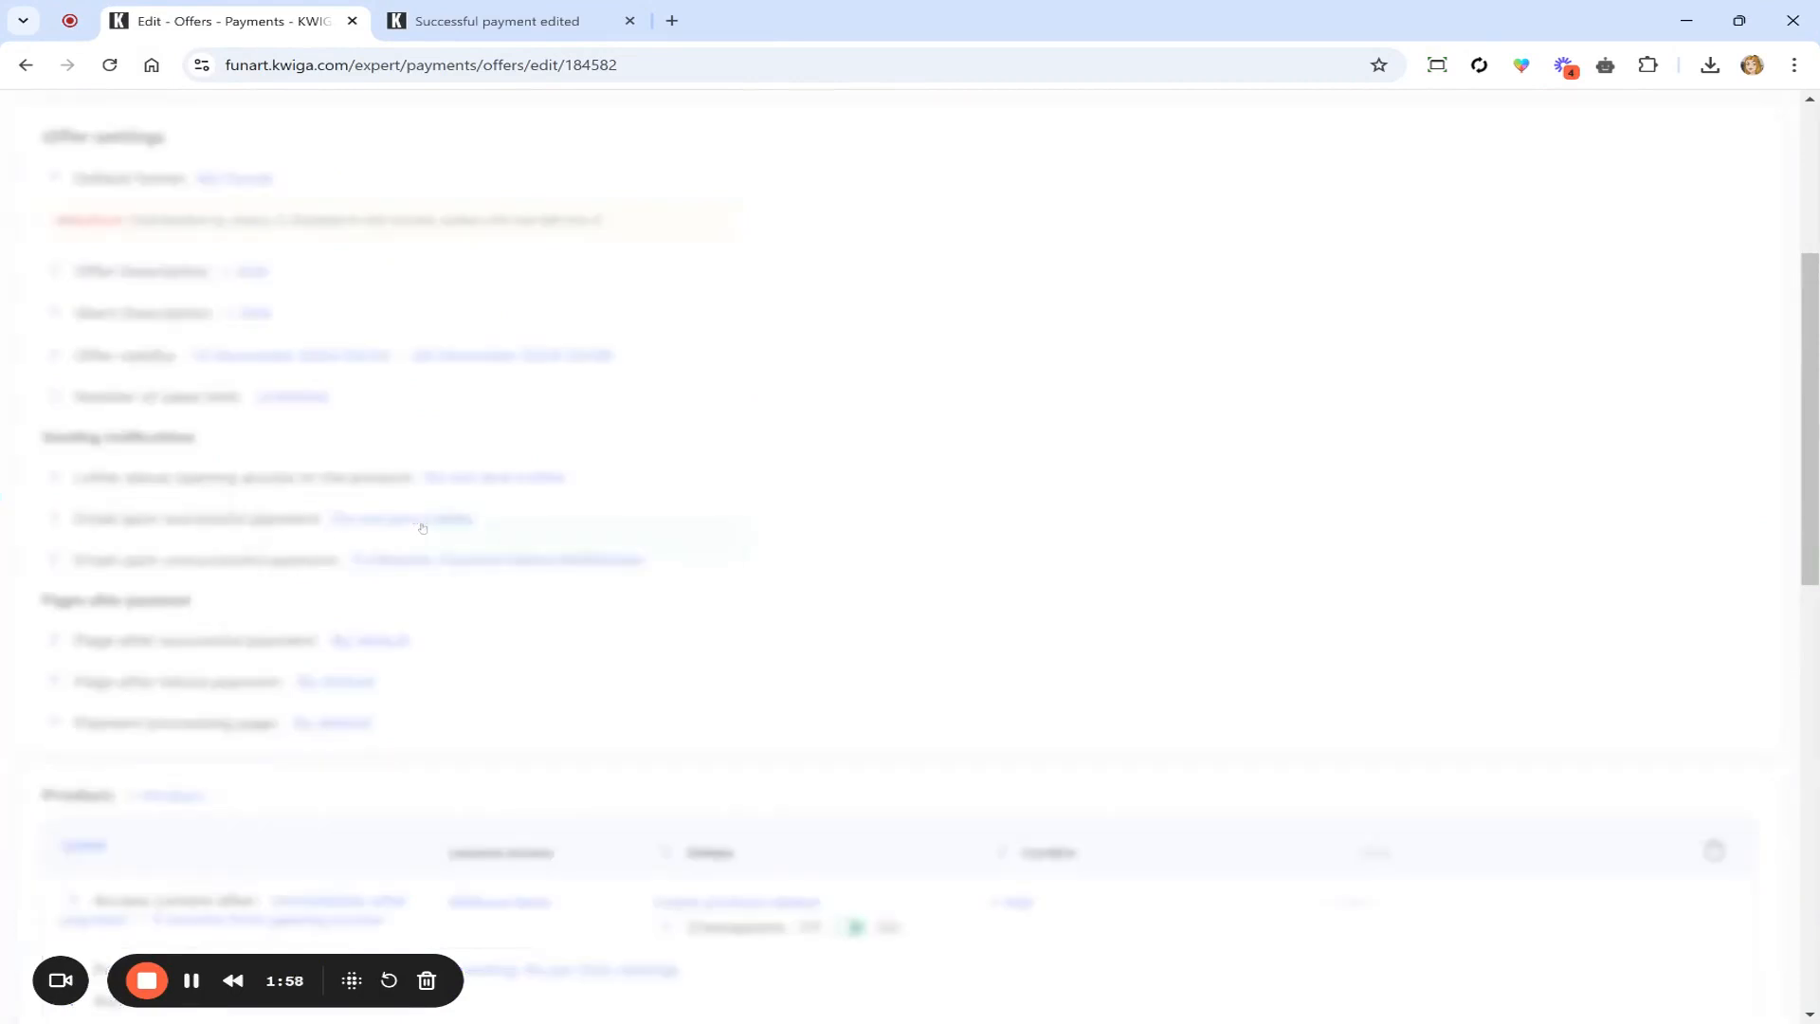
{"action": "left_click", "coordinate": [275, 456]}
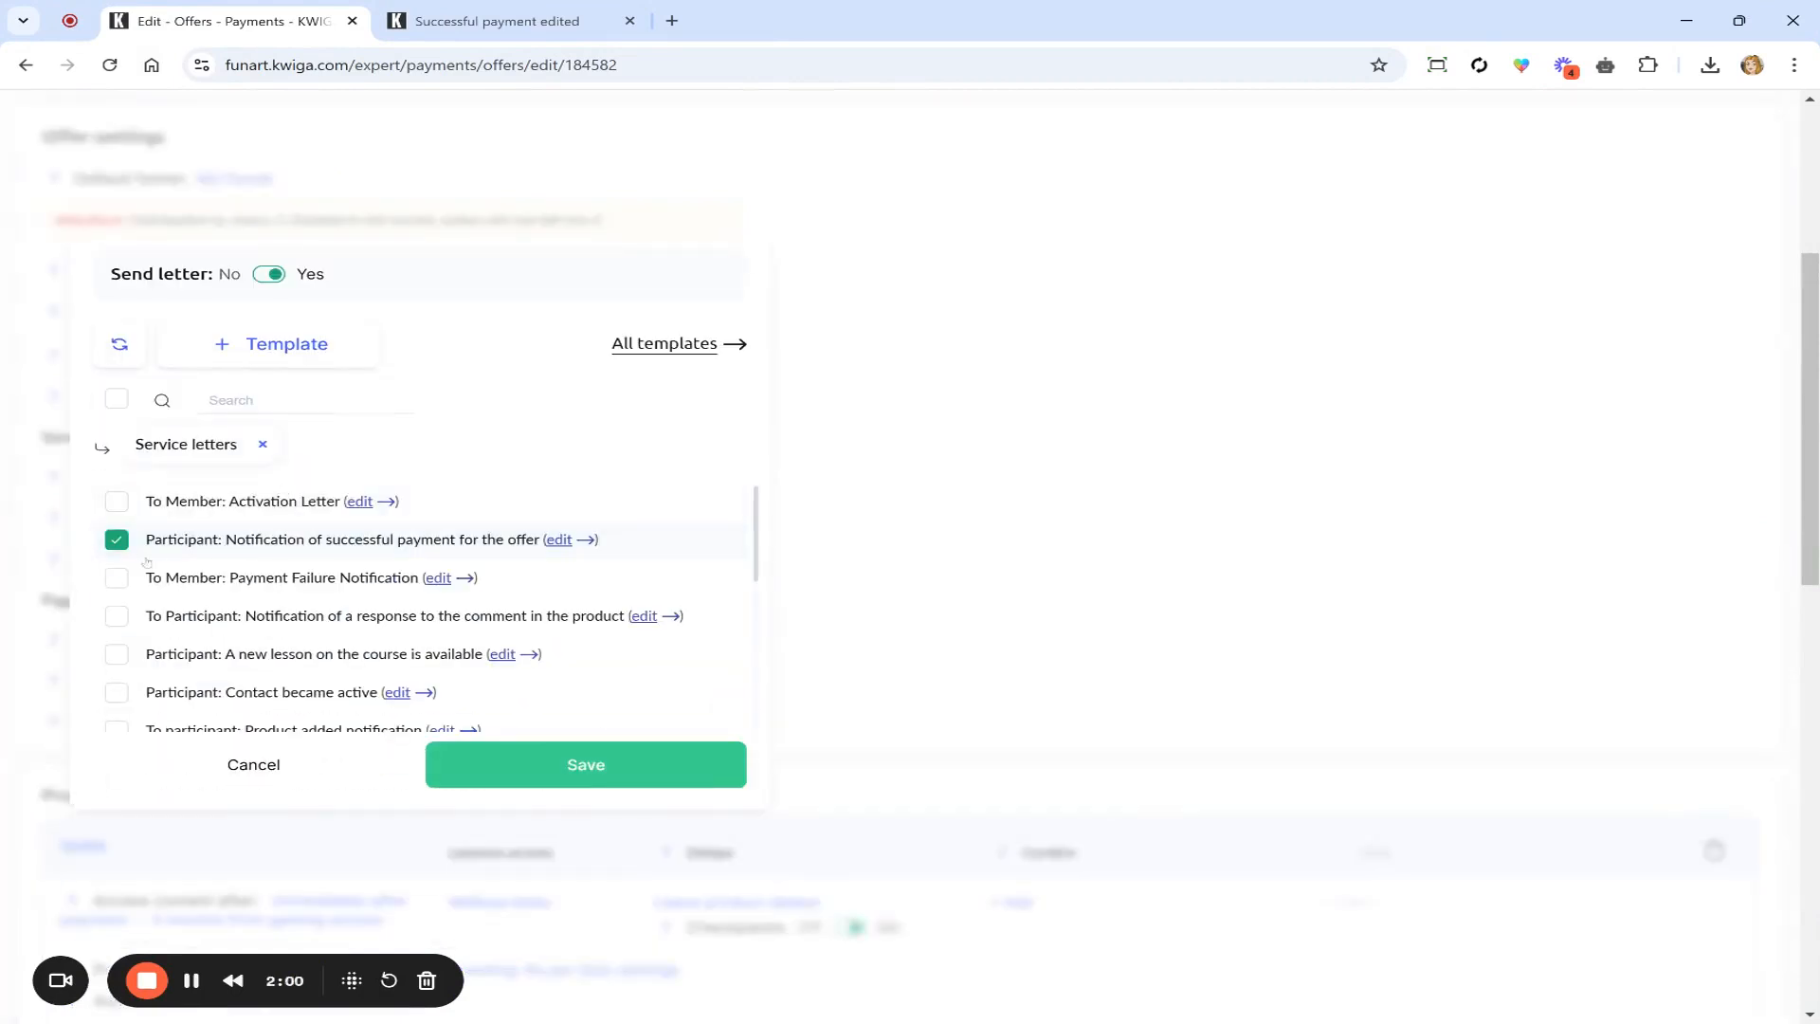
- Deselect the service letter, choose the "Successful payment edited" template outside the Service letters folder, and save the notification
{"action": "left_click", "coordinate": [117, 540]}
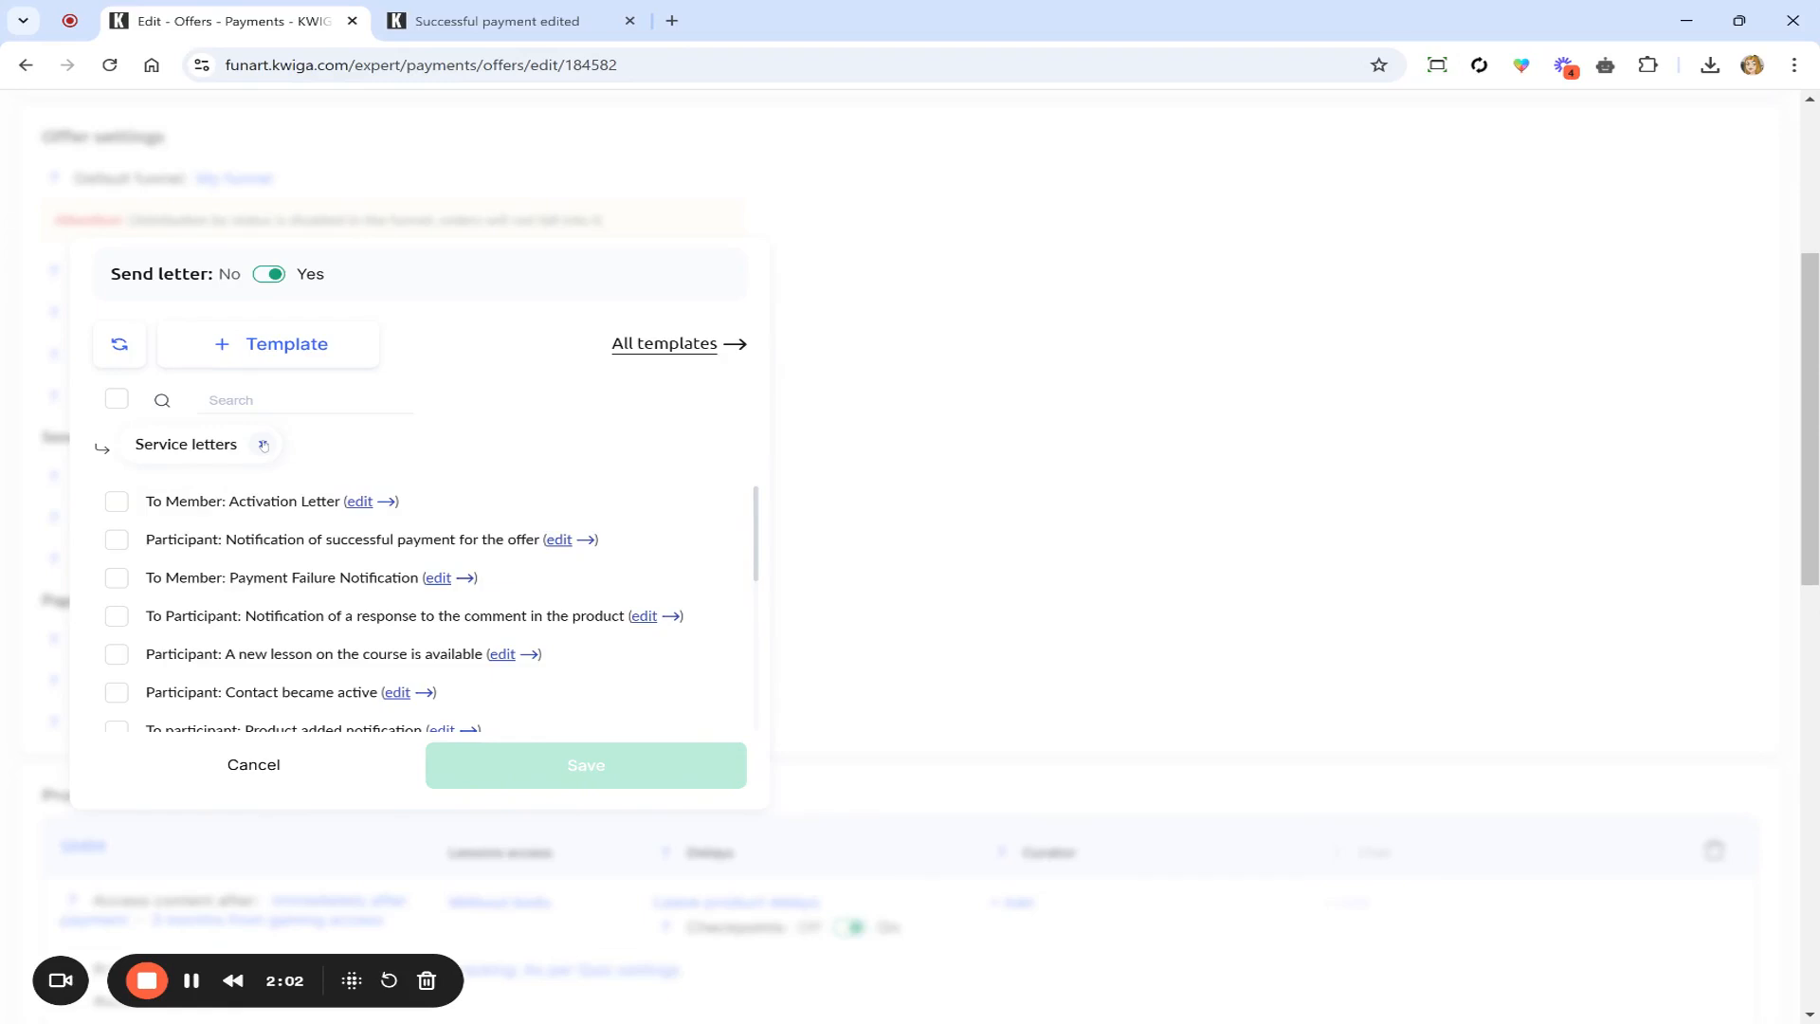
{"action": "left_click", "coordinate": [264, 445]}
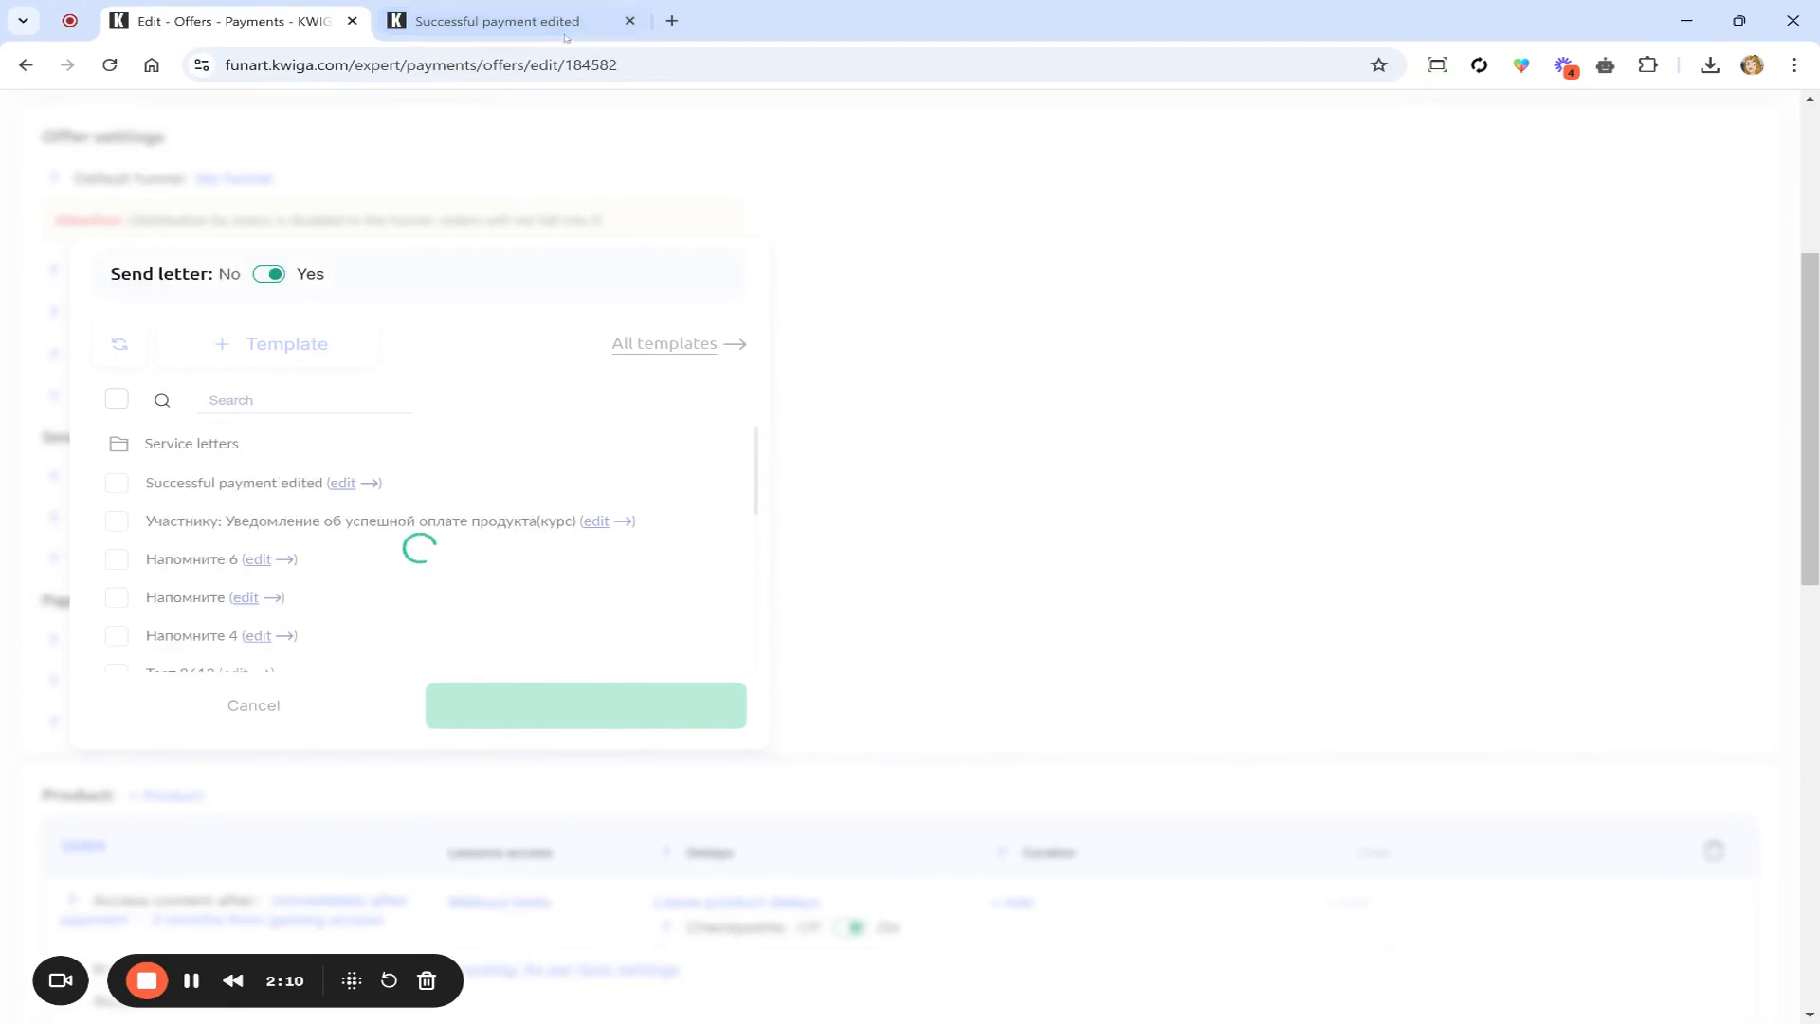
{"action": "left_click", "coordinate": [119, 484]}
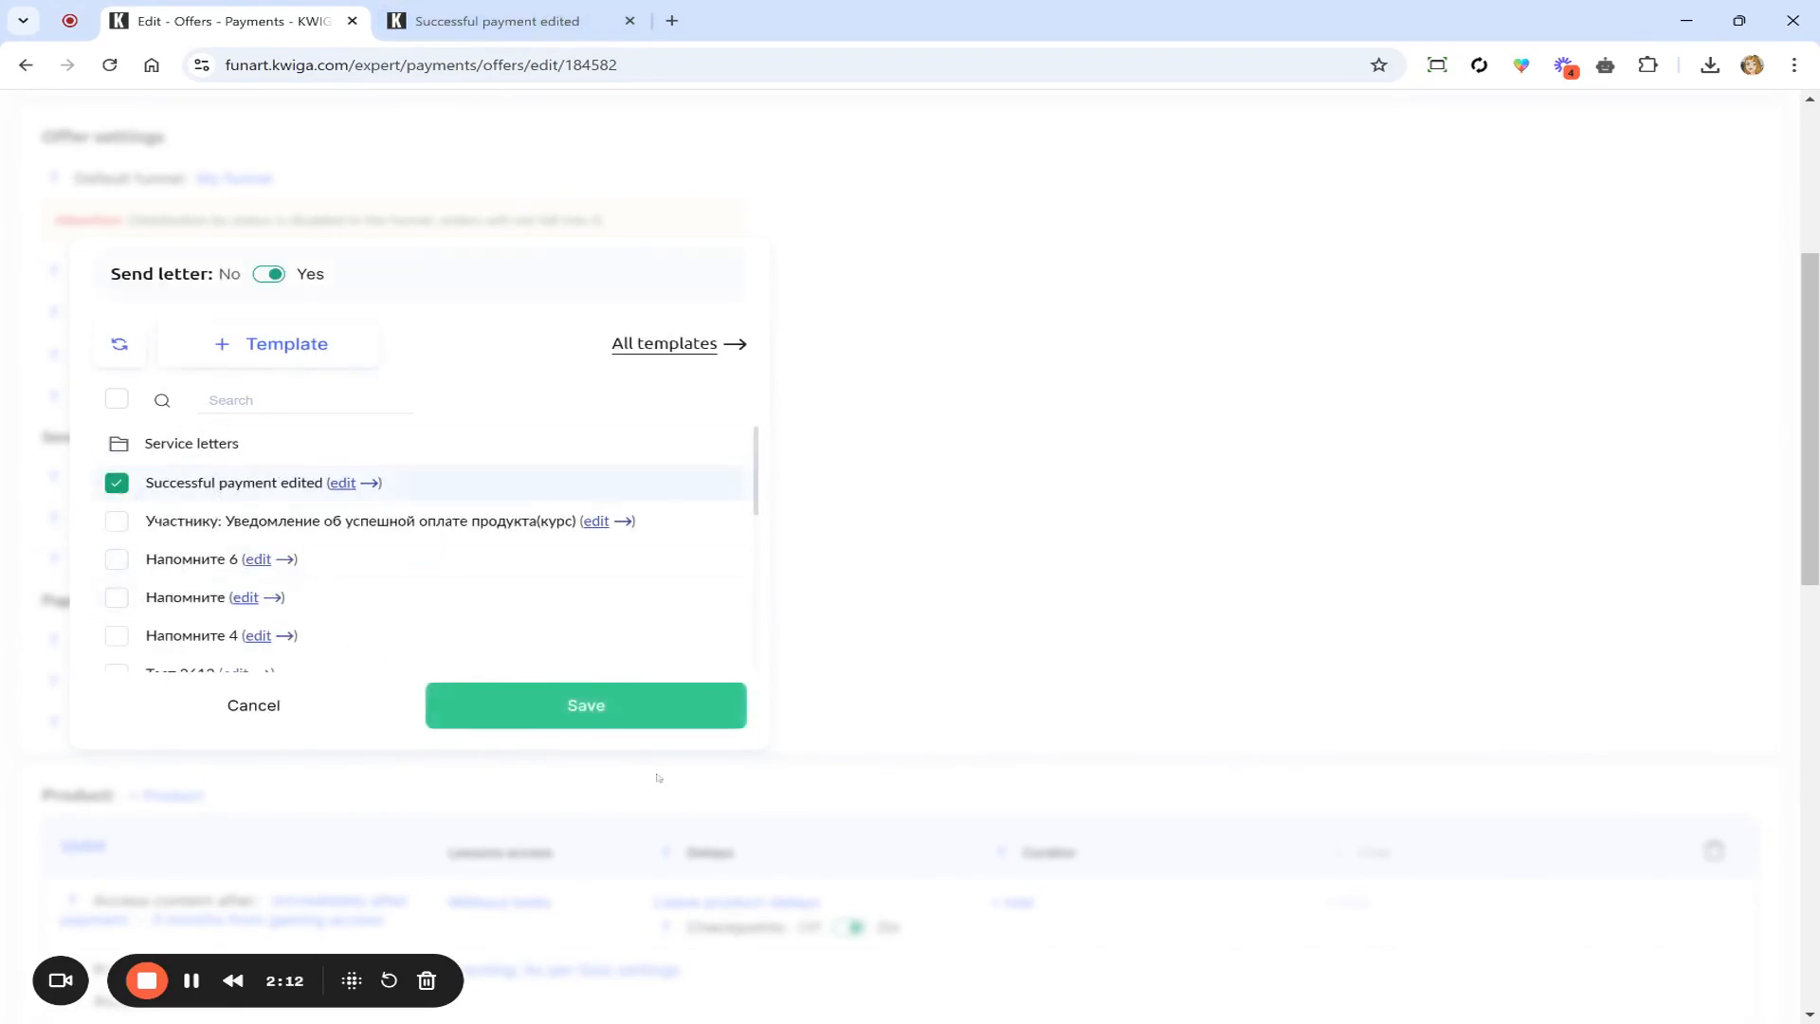
{"action": "left_click", "coordinate": [651, 706]}
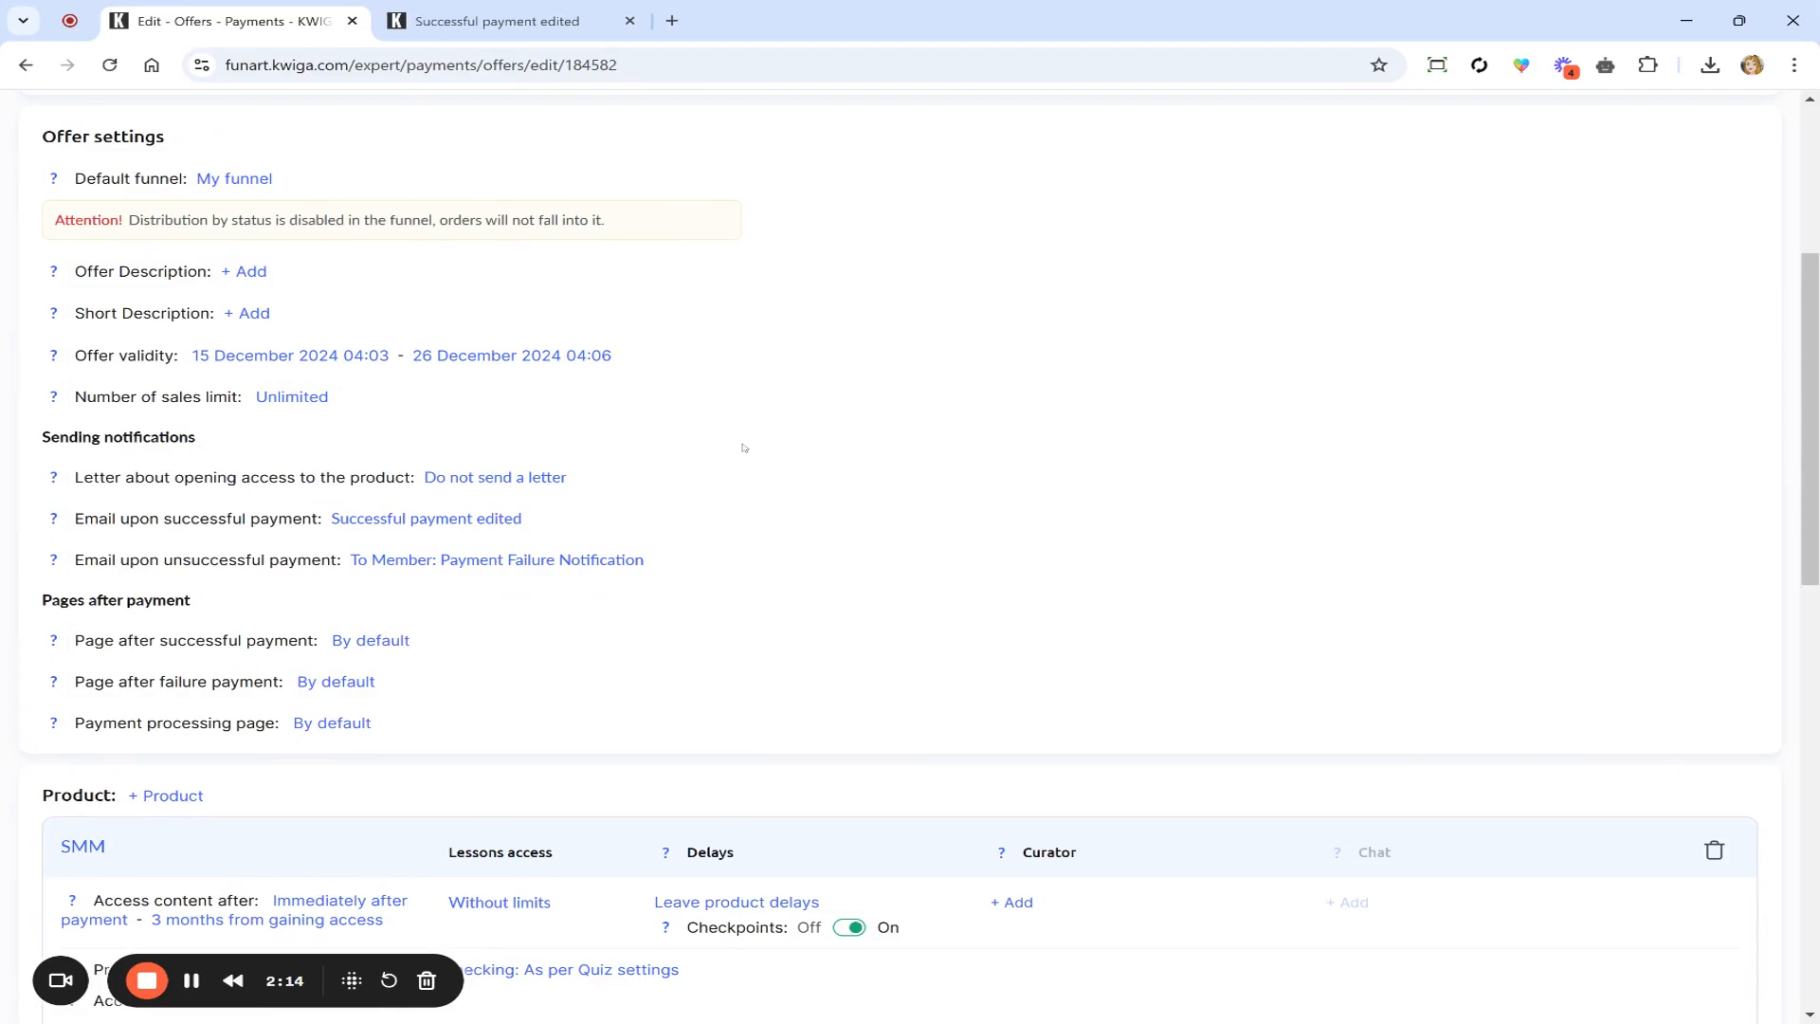
- Review the VIP plan offer's name and its letter assigned for successful payment
{"action": "scroll", "coordinate": [718, 424], "scroll_direction": "up", "scroll_amount": 5}
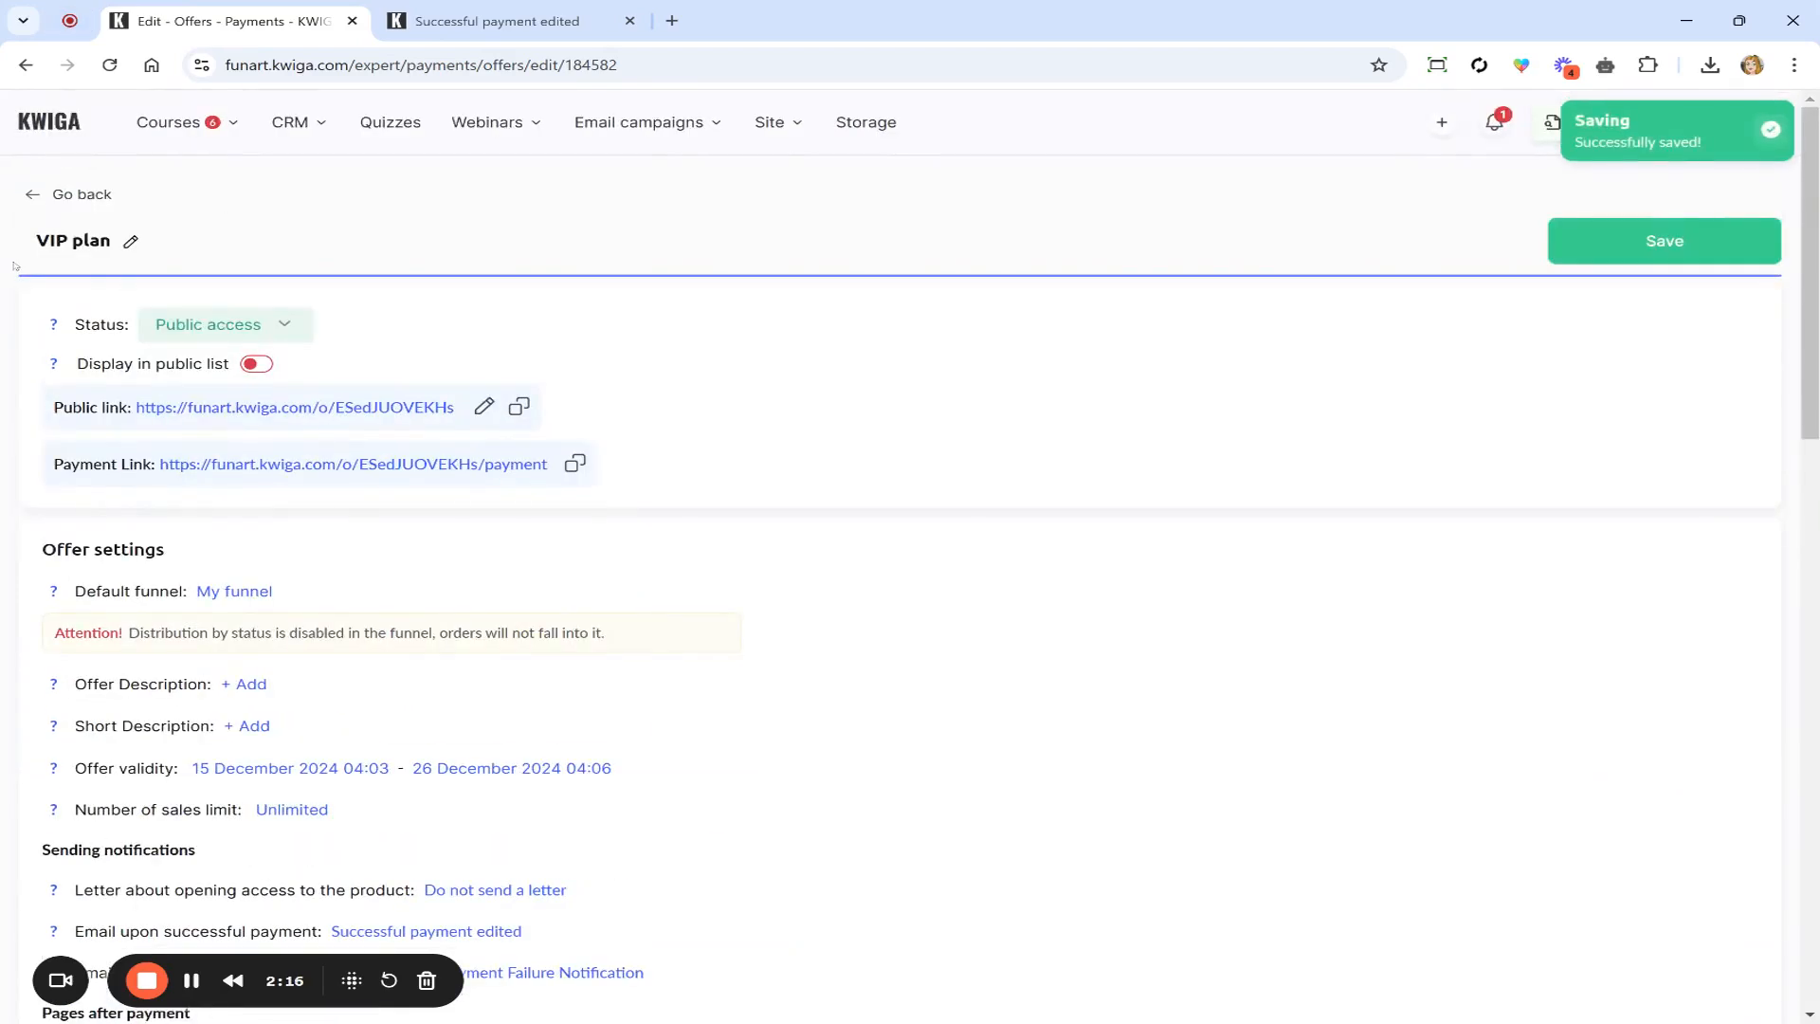
{"action": "left_click_drag", "start_coordinate": [13, 247], "coordinate": [112, 243]}
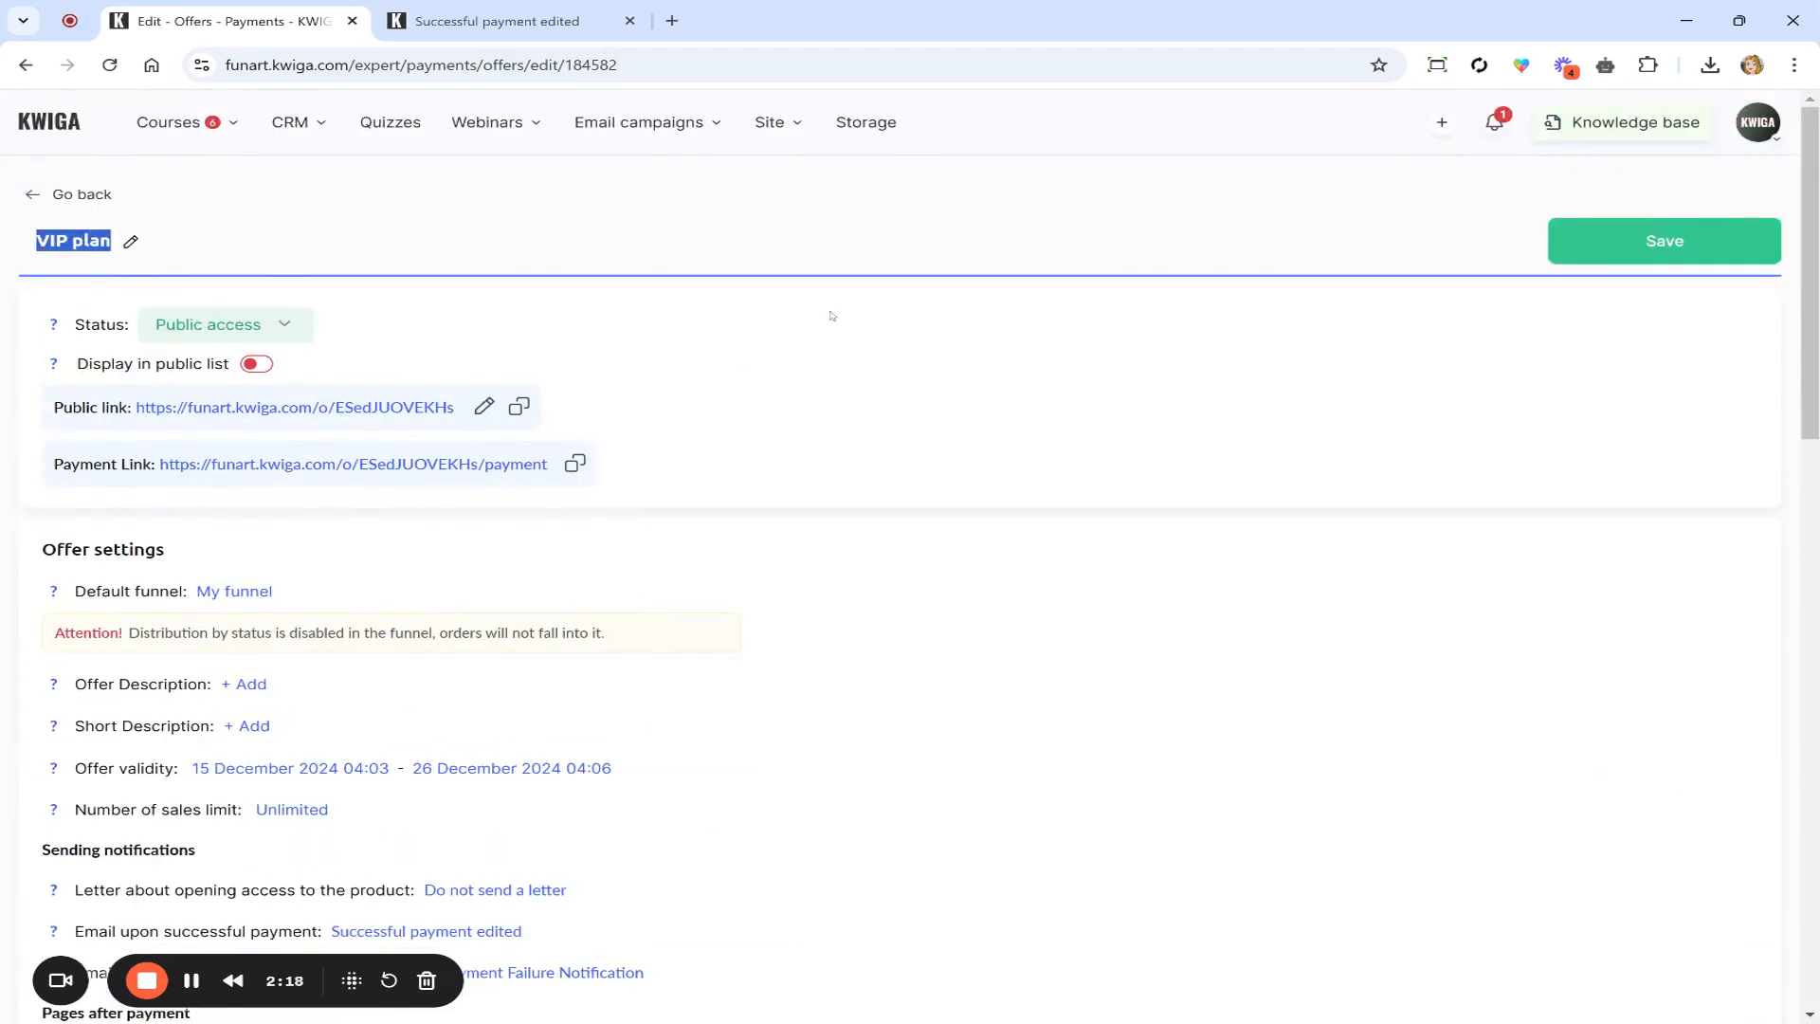
{"action": "scroll", "coordinate": [832, 316], "scroll_direction": "down", "scroll_amount": 7}
{"action": "scroll", "coordinate": [568, 408], "scroll_direction": "up", "scroll_amount": 2}
{"action": "left_click_drag", "start_coordinate": [522, 415], "coordinate": [327, 416]}
{"action": "scroll", "coordinate": [956, 400], "scroll_direction": "up", "scroll_amount": 4}
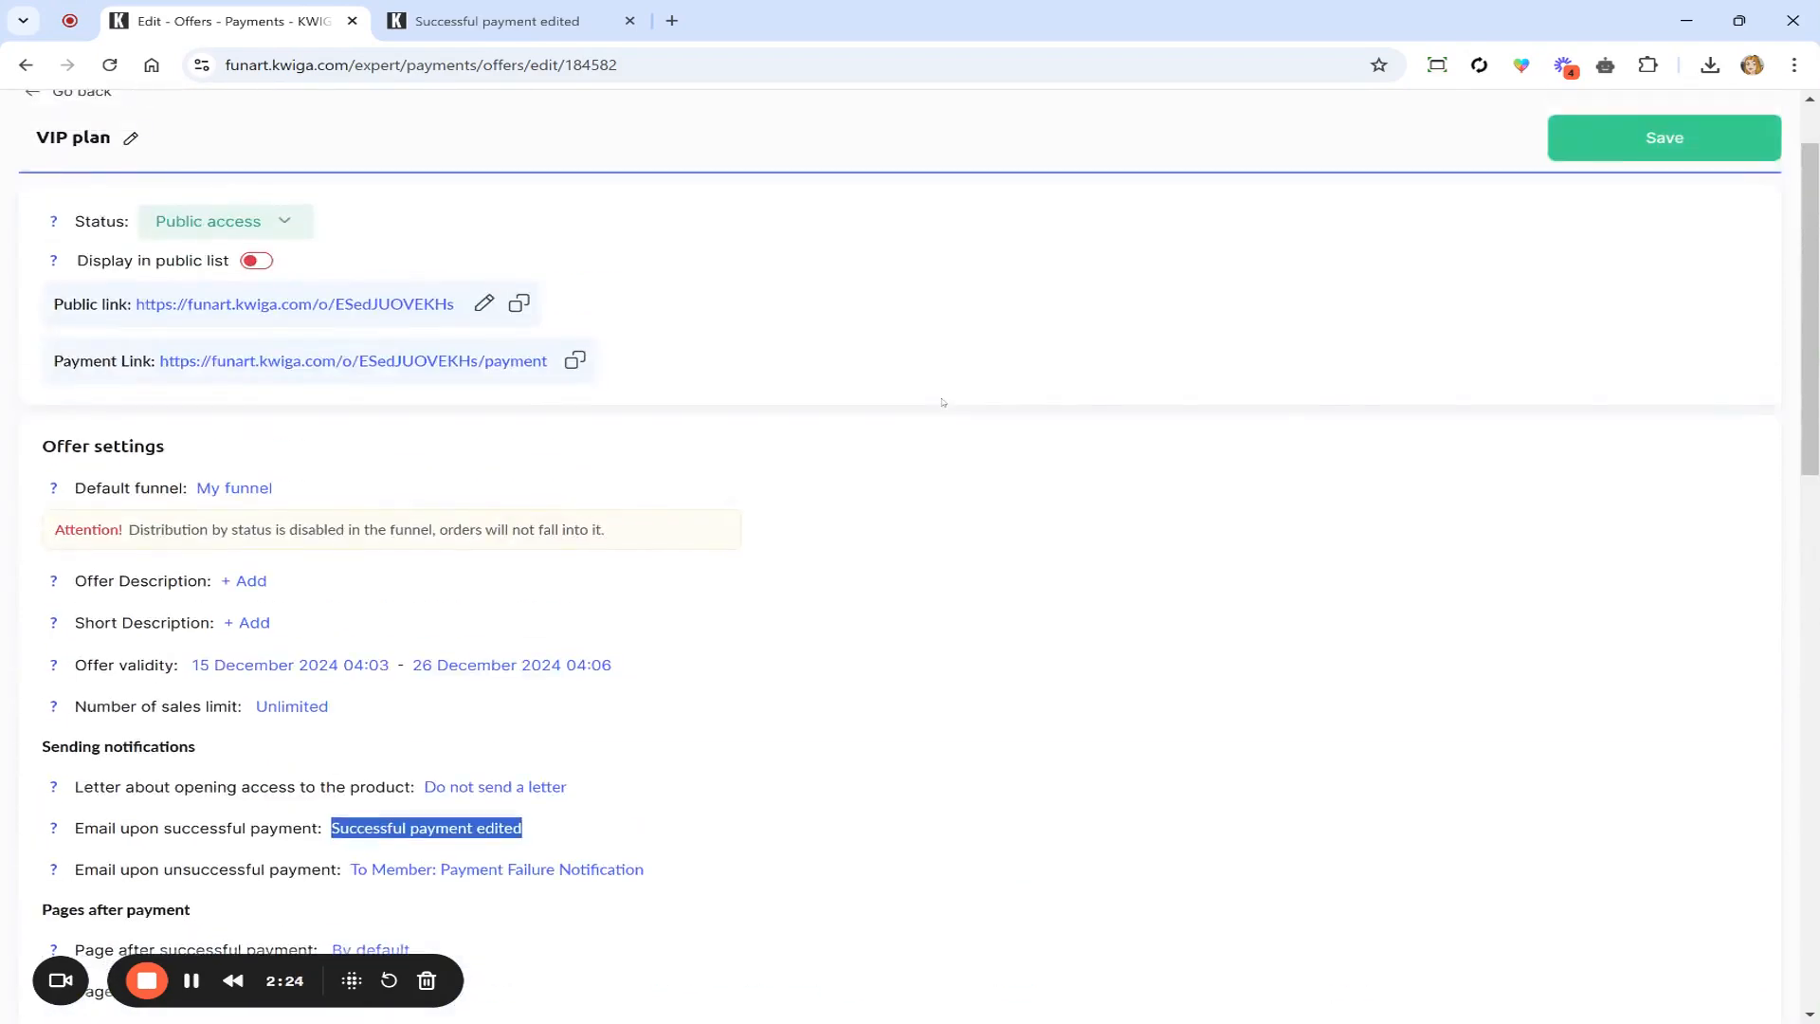
{"action": "scroll", "coordinate": [822, 245], "scroll_direction": "down", "scroll_amount": 3}
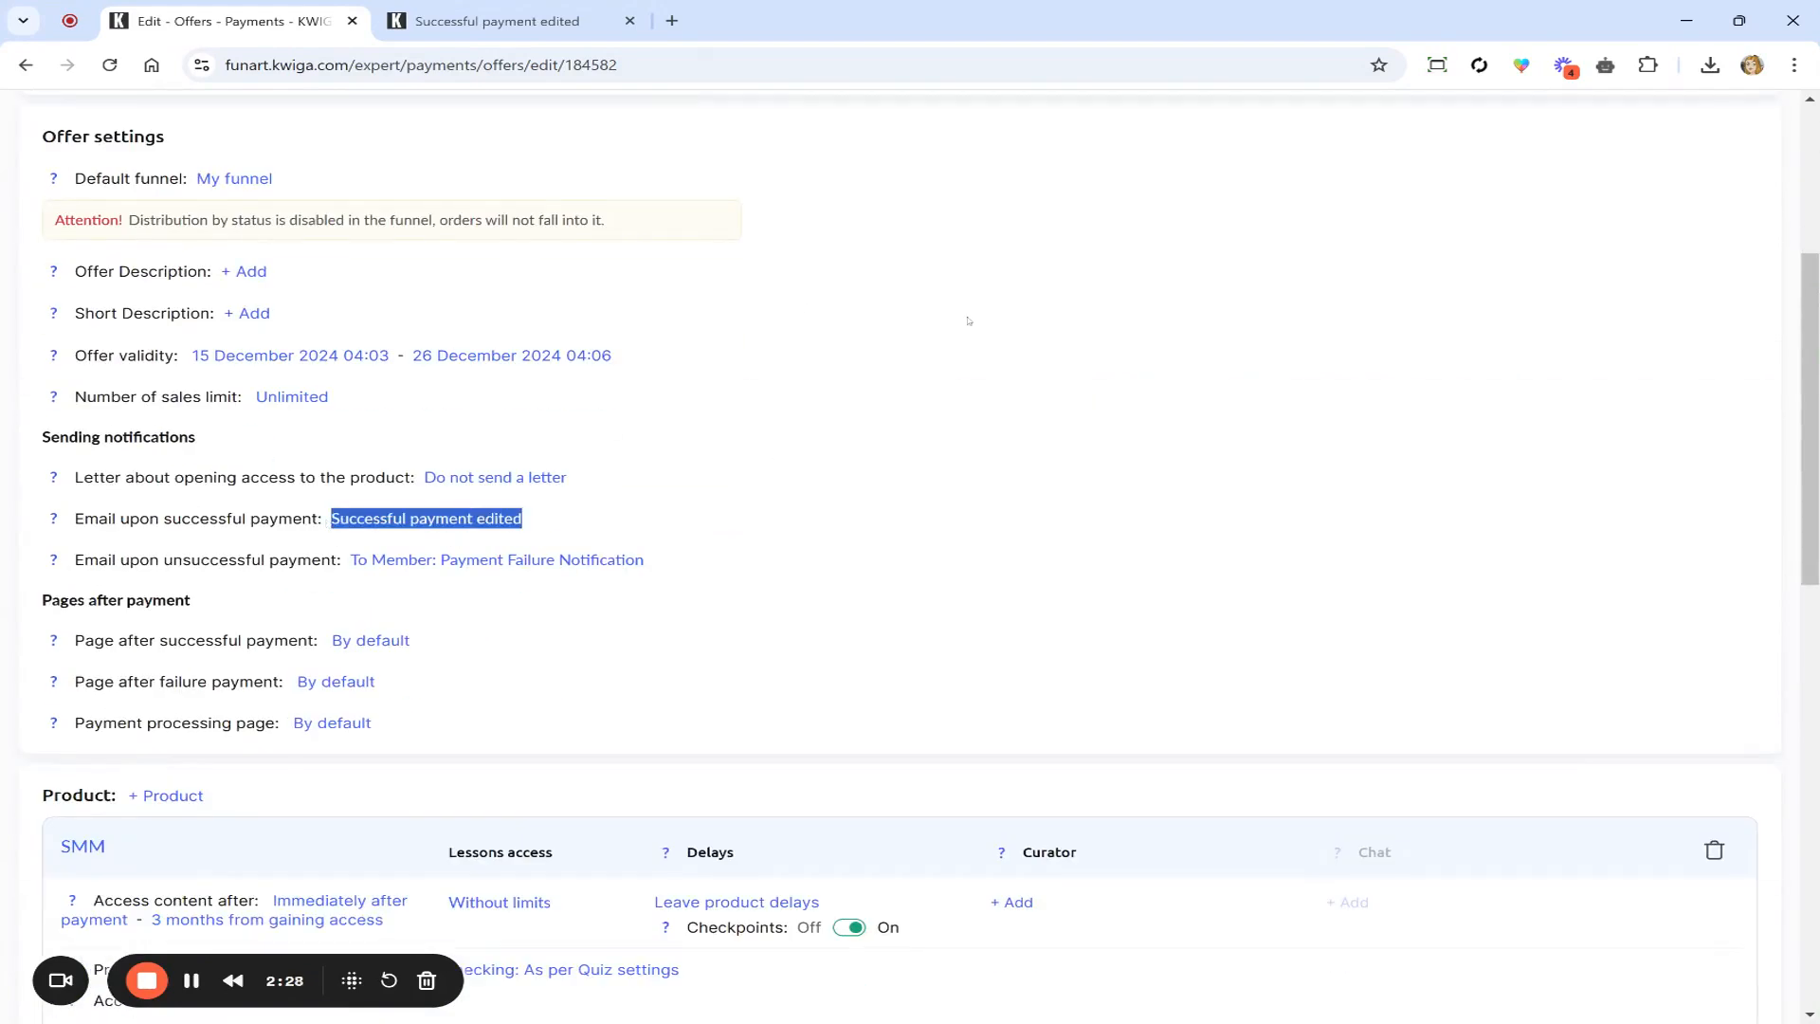
{"action": "scroll", "coordinate": [733, 421], "scroll_direction": "up", "scroll_amount": 4}
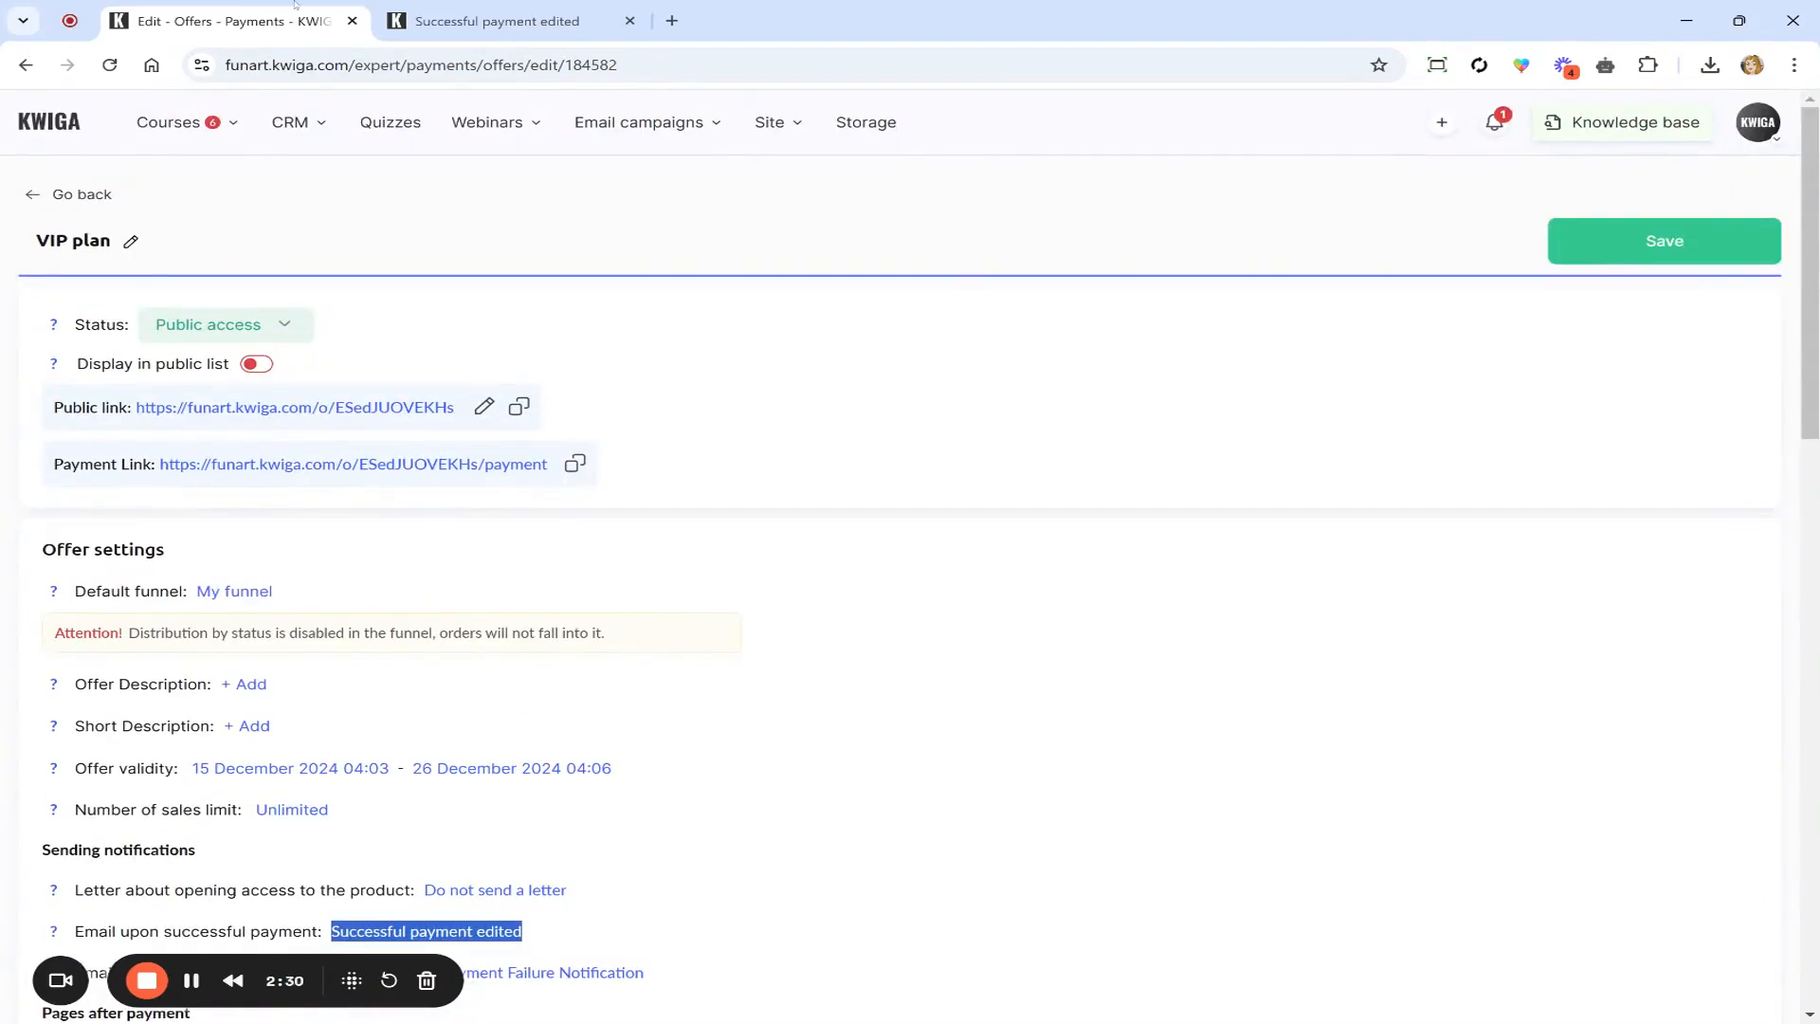
{"action": "scroll", "coordinate": [380, 474], "scroll_direction": "down", "scroll_amount": 5}
{"action": "left_click", "coordinate": [335, 417]}
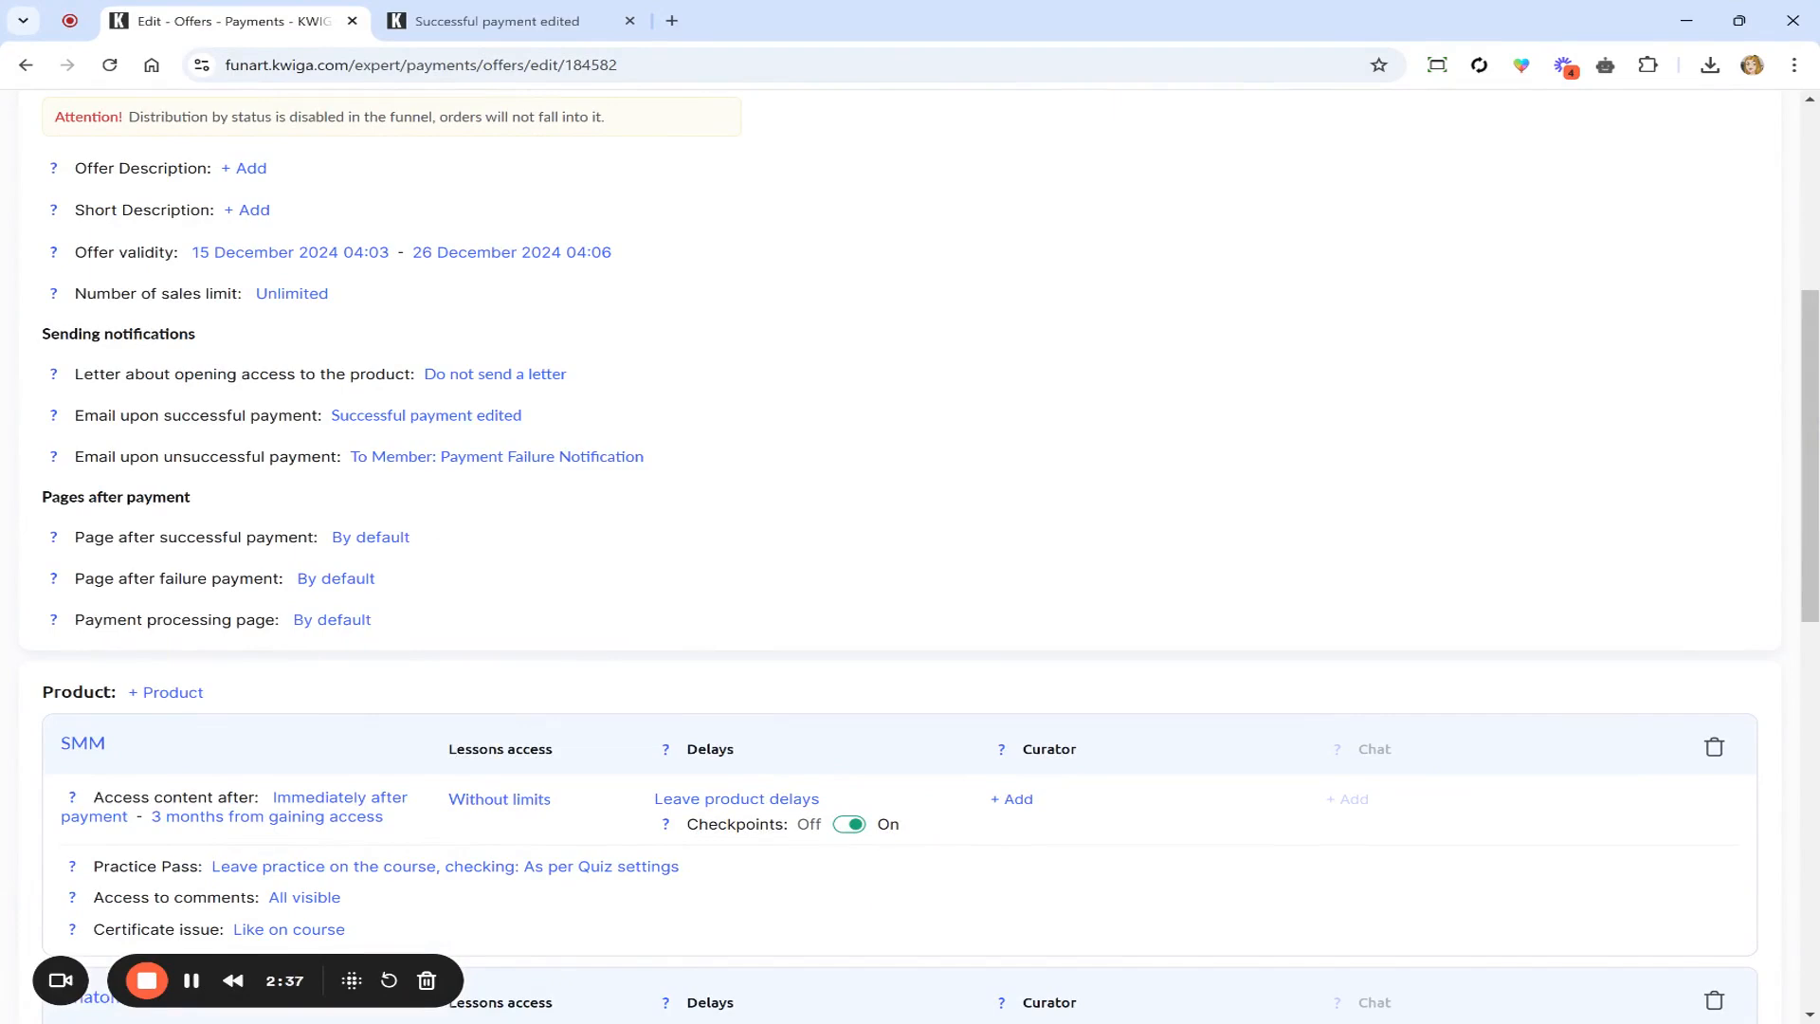
- Examine the draft VIP plan offer's settings from the status down to the payment receiving method
{"action": "scroll", "coordinate": [216, 396], "scroll_direction": "up", "scroll_amount": 5}
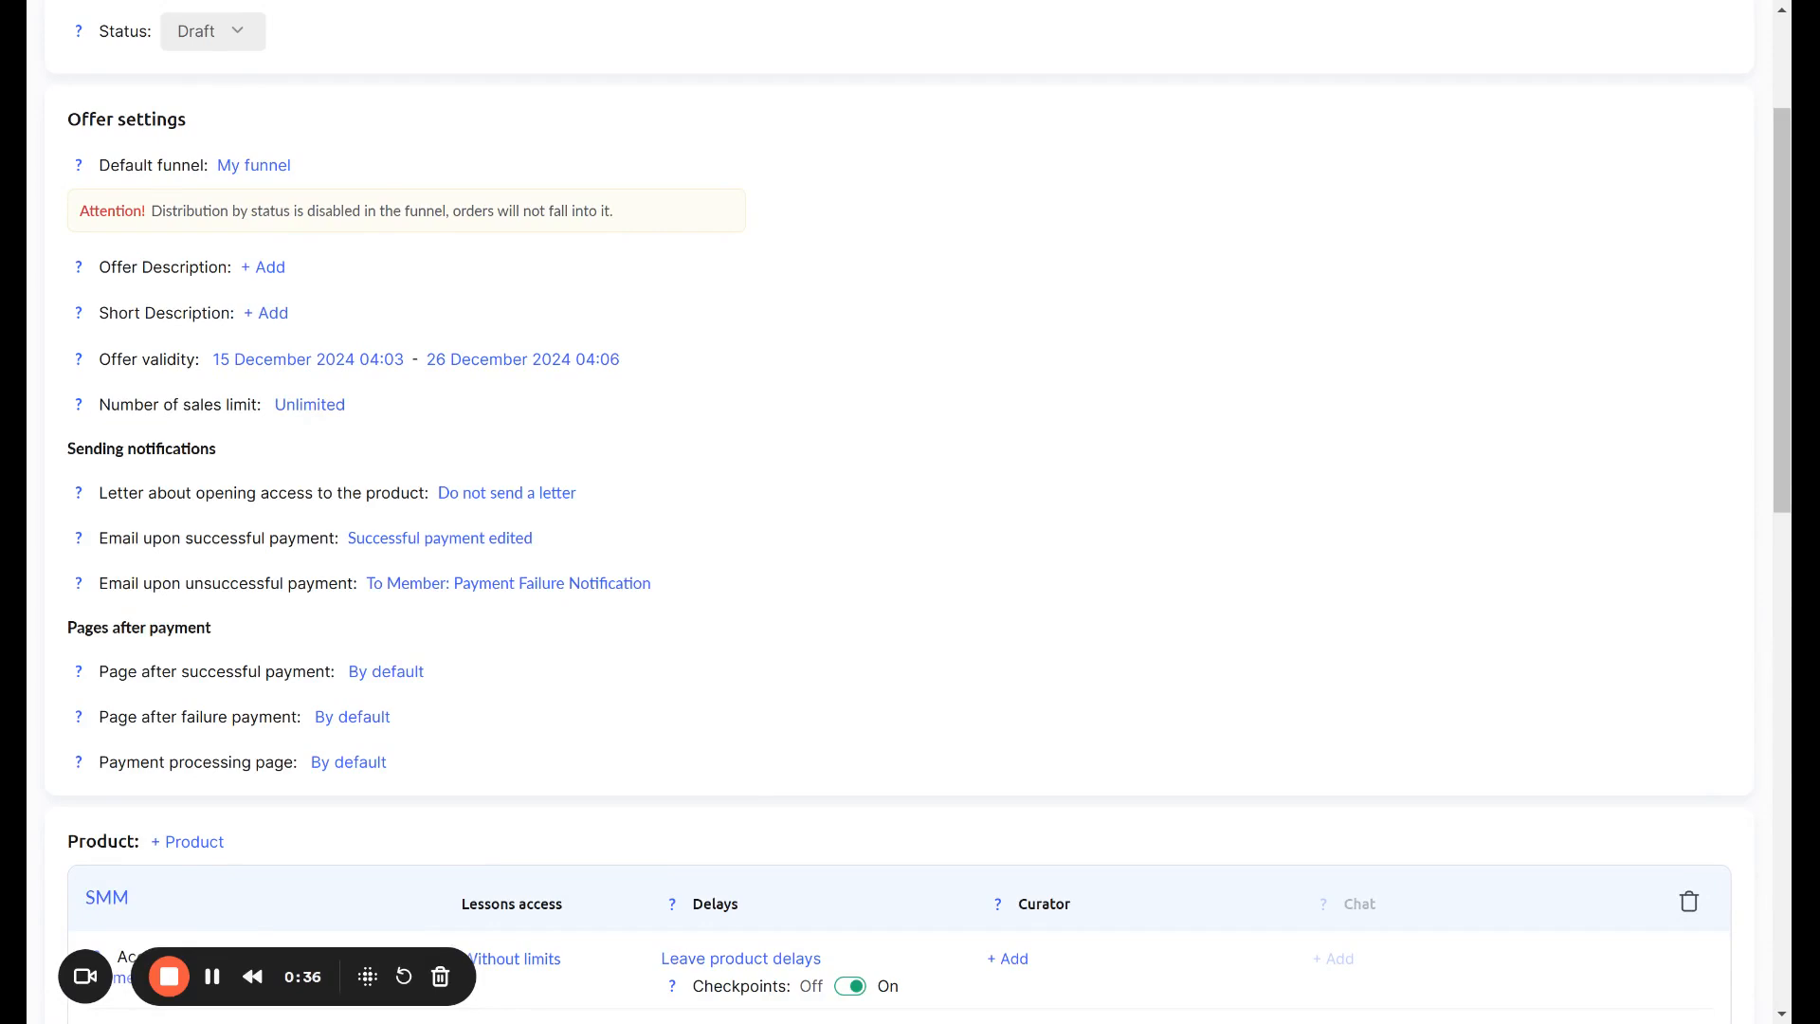
{"action": "scroll", "coordinate": [773, 581], "scroll_direction": "up", "scroll_amount": 3}
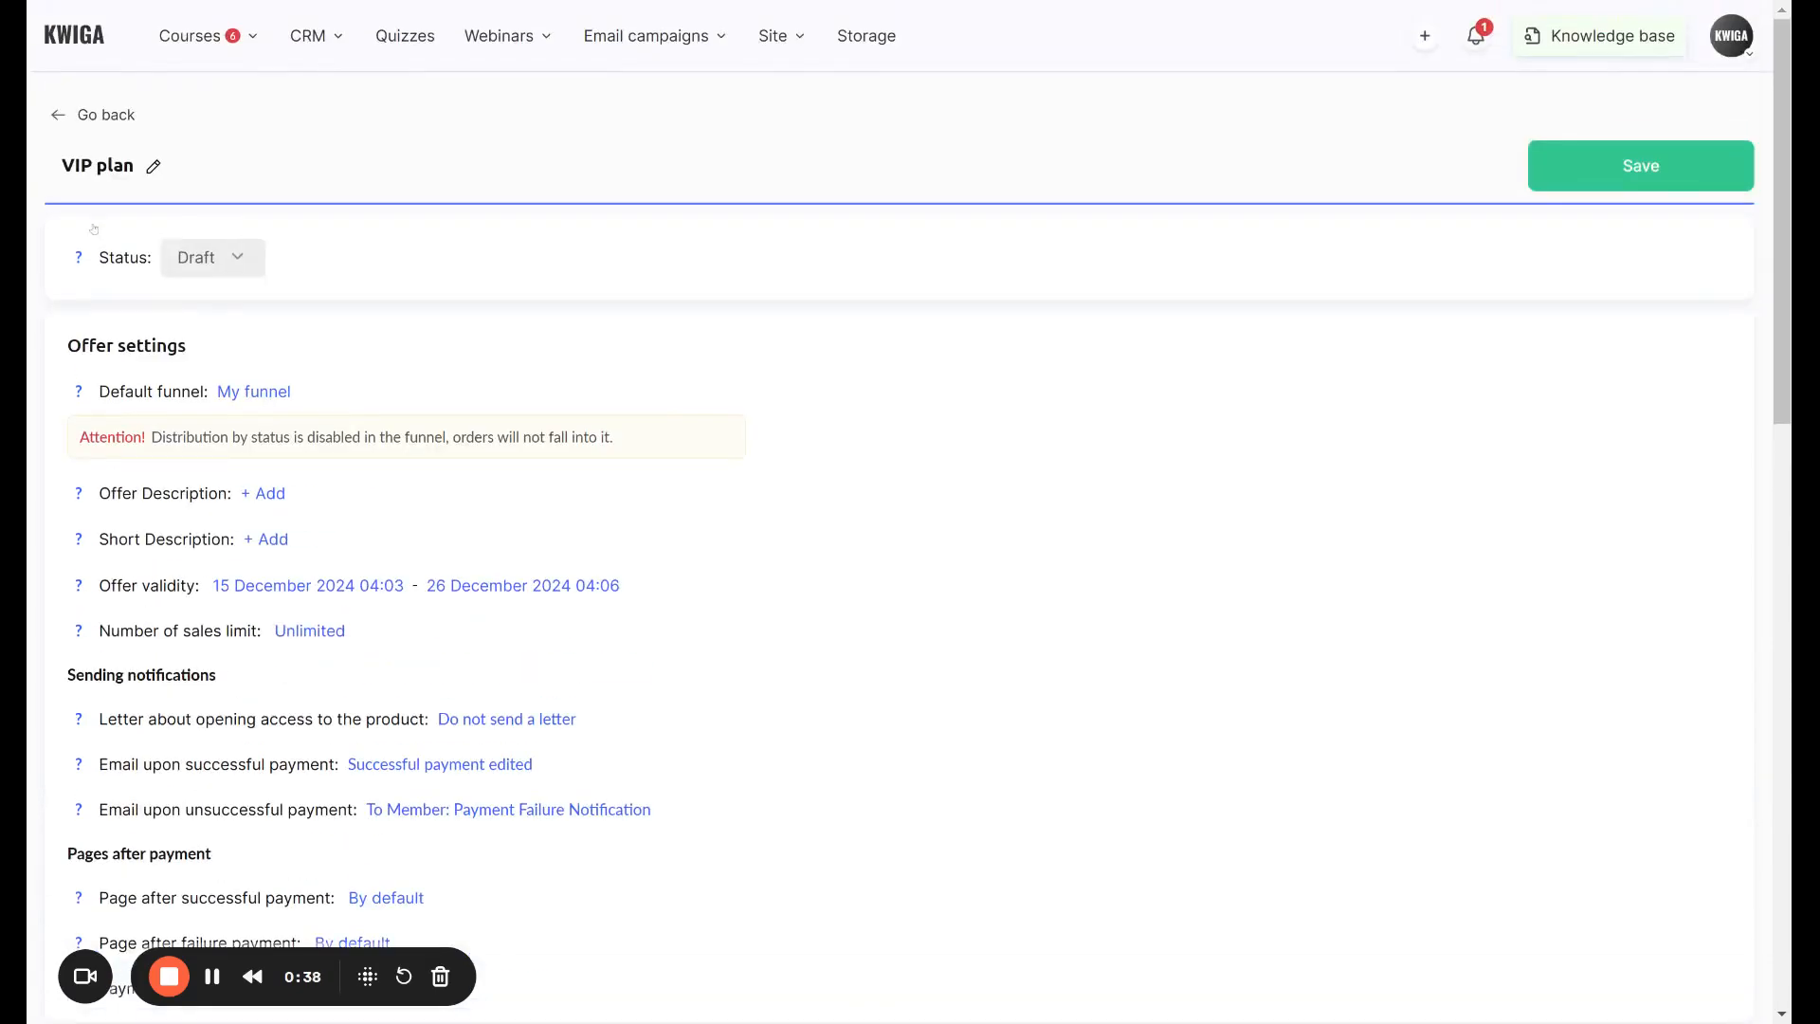
{"action": "scroll", "coordinate": [772, 581], "scroll_direction": "down", "scroll_amount": 3}
{"action": "scroll", "coordinate": [788, 565], "scroll_direction": "up", "scroll_amount": 3}
{"action": "scroll", "coordinate": [695, 559], "scroll_direction": "down", "scroll_amount": 15}
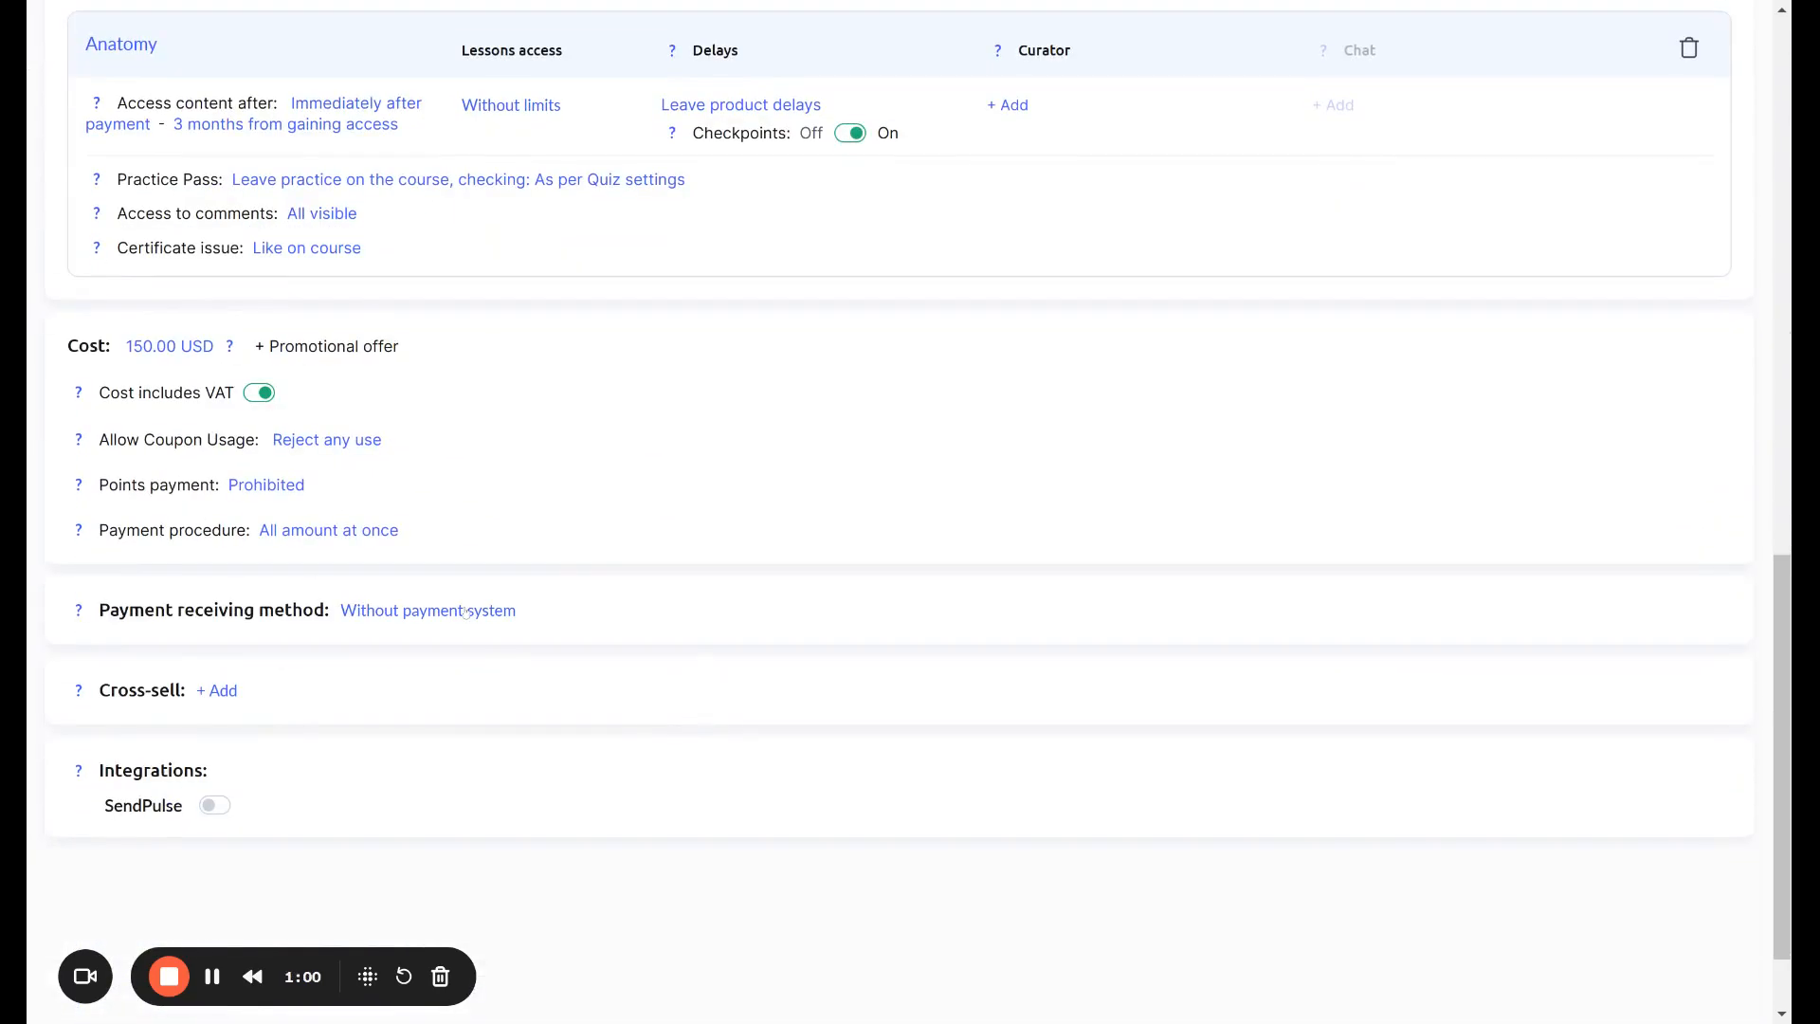
{"action": "left_click_drag", "start_coordinate": [517, 611], "coordinate": [340, 614]}
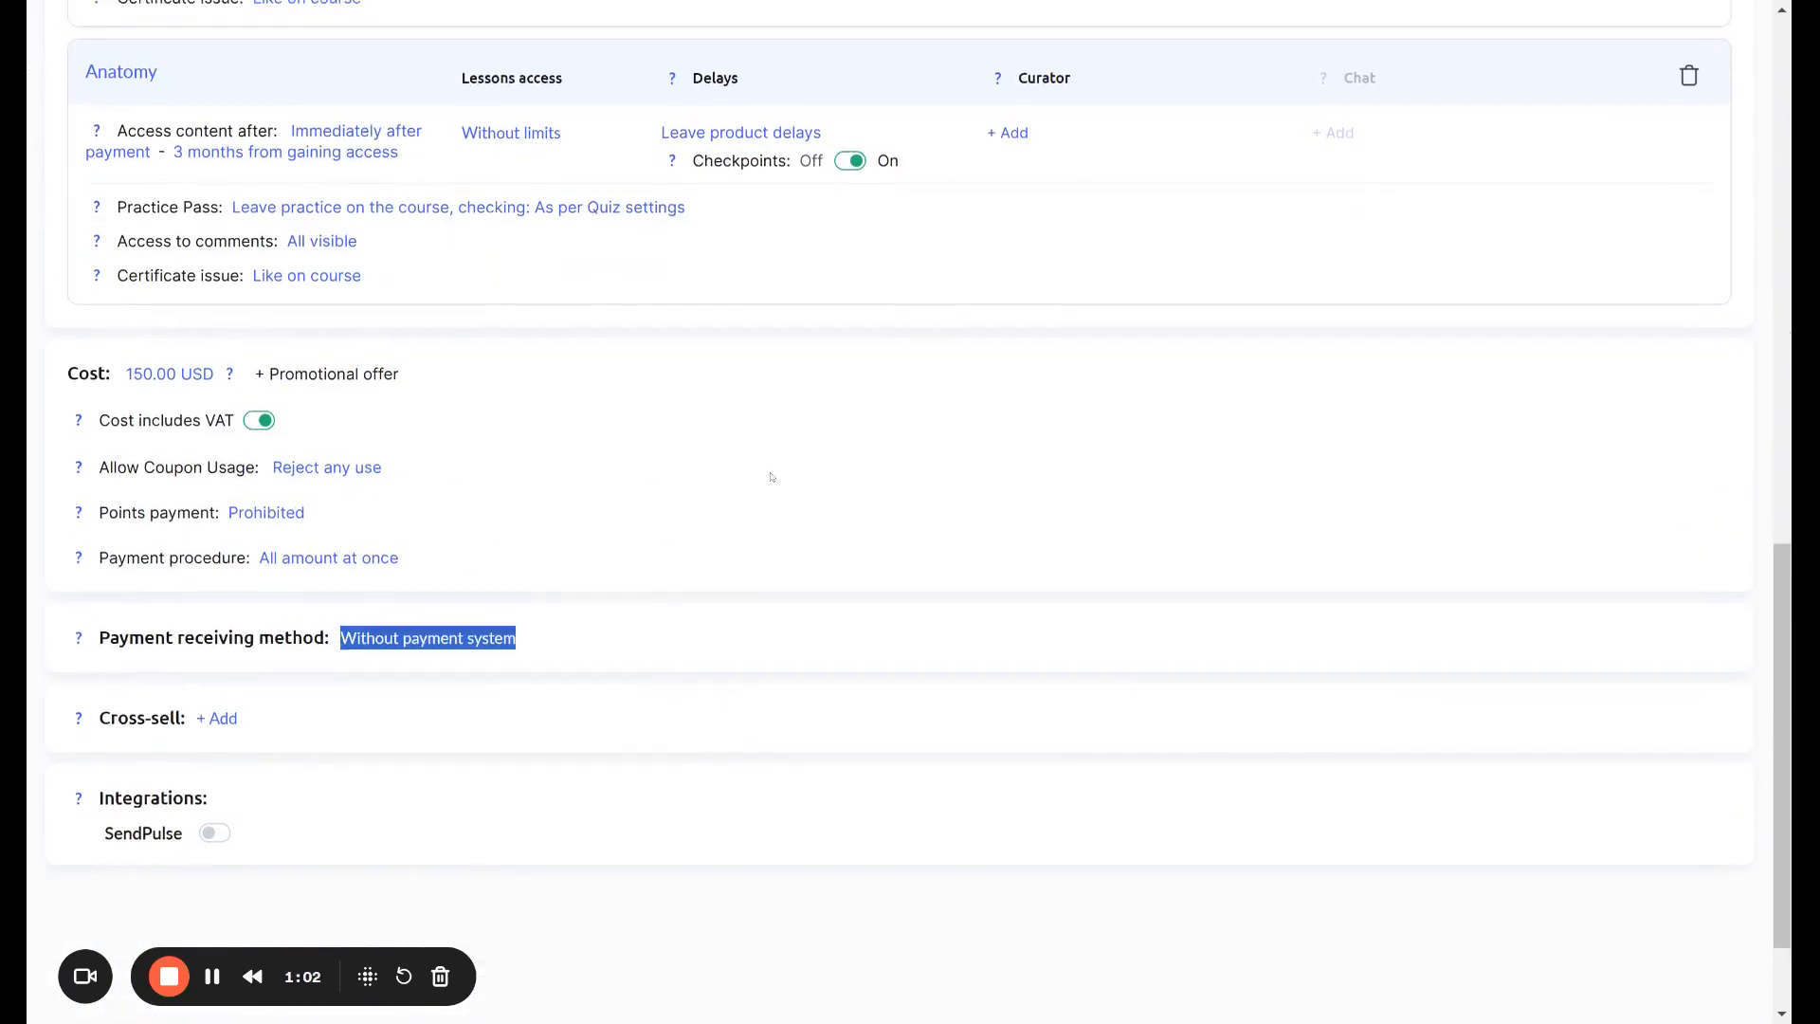
{"action": "scroll", "coordinate": [772, 474], "scroll_direction": "up", "scroll_amount": 15}
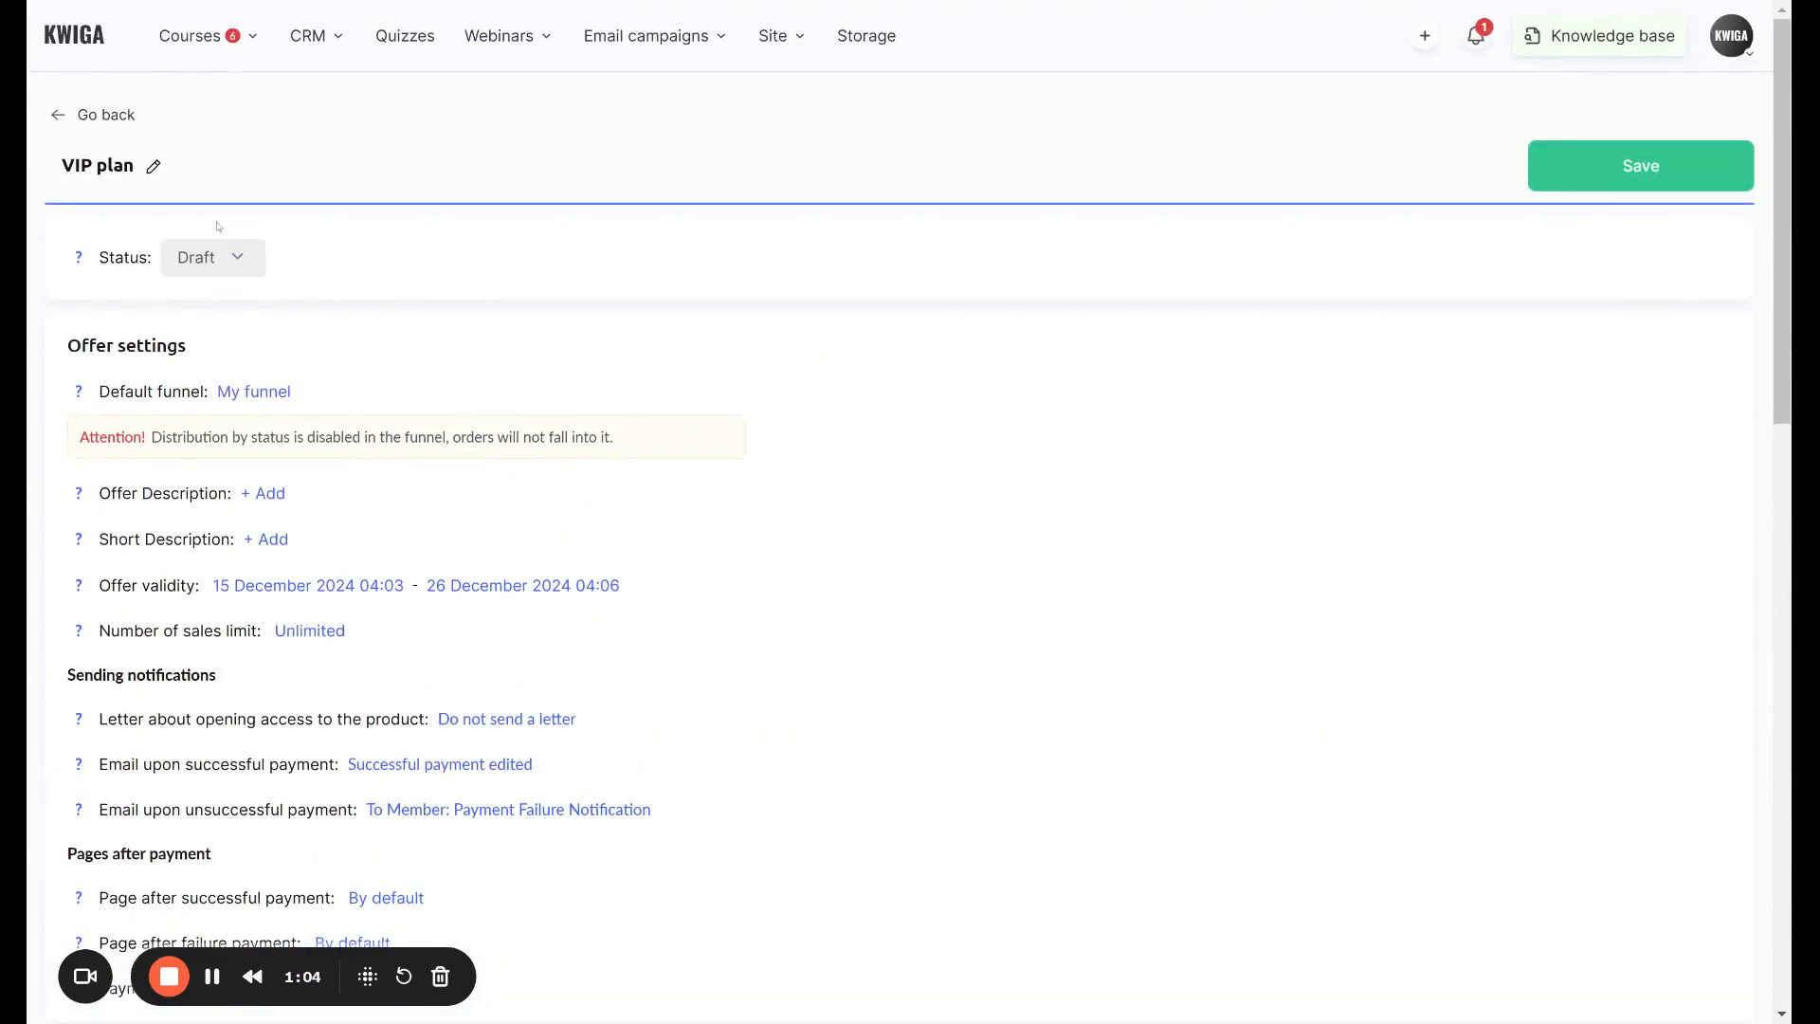
- Check the offer's status options, keeping Draft, and examine its cost and product settings
{"action": "left_click", "coordinate": [211, 255]}
{"action": "left_click", "coordinate": [213, 371]}
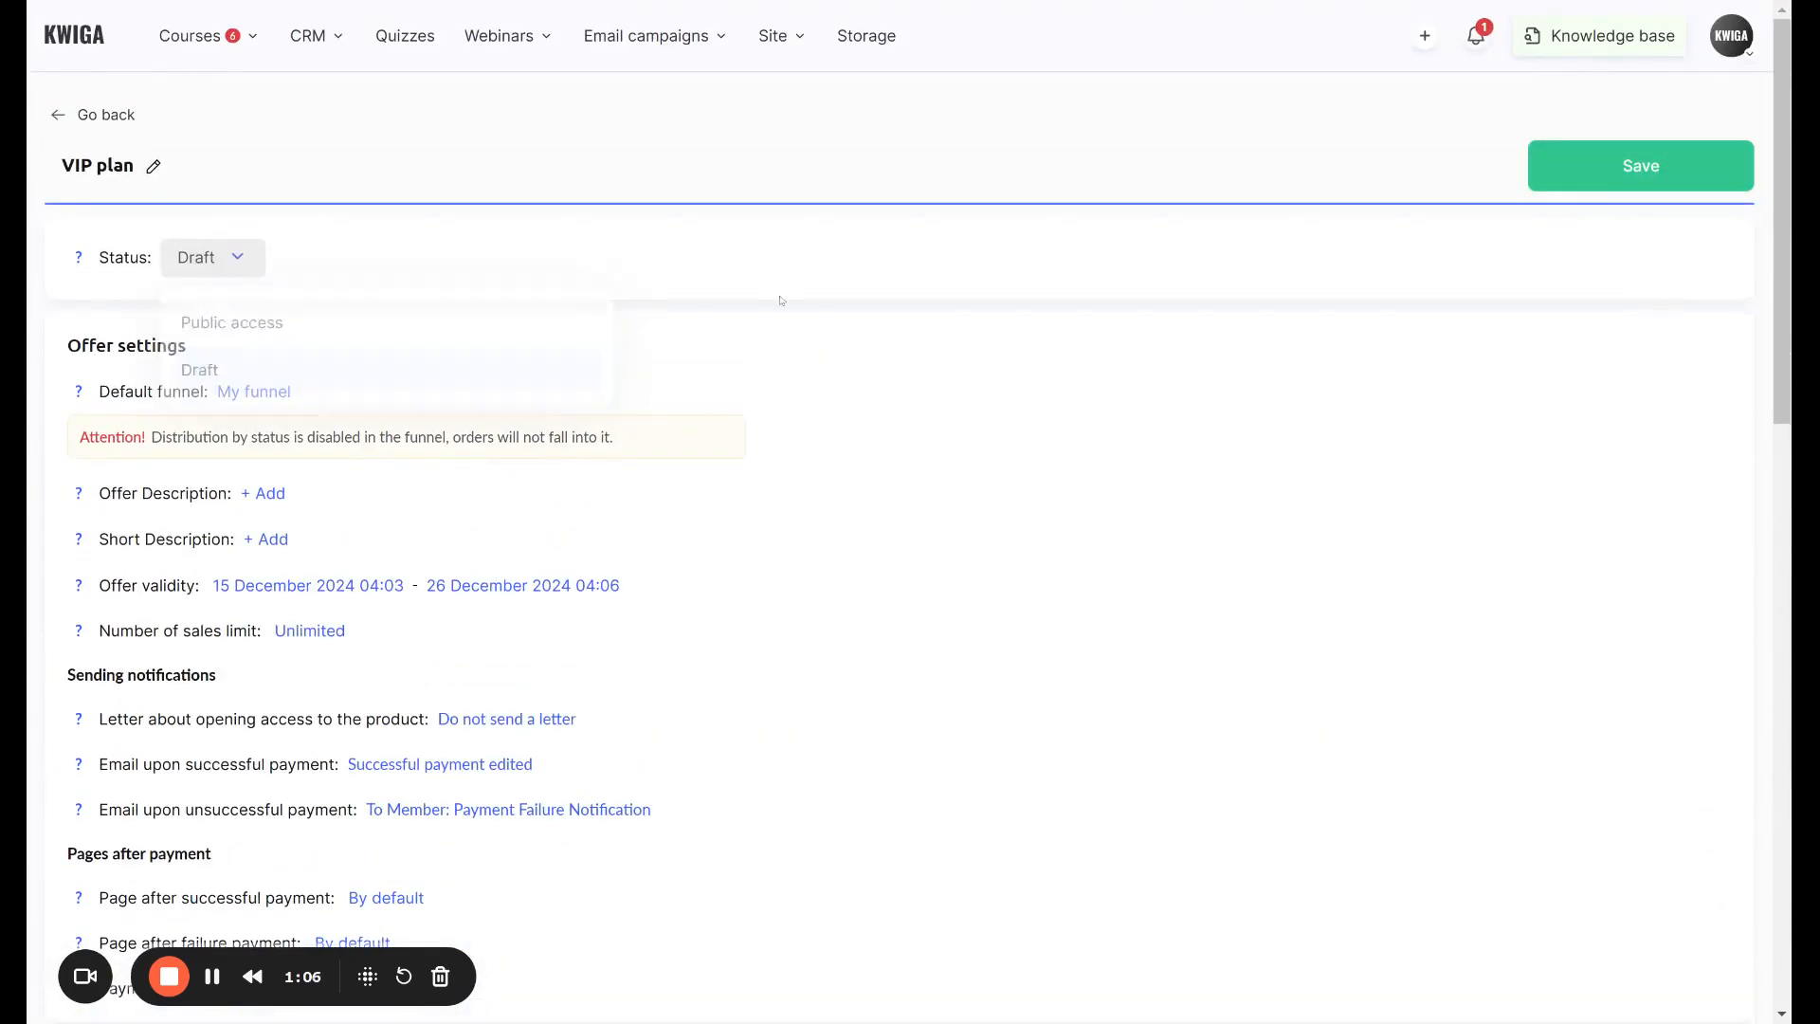
{"action": "scroll", "coordinate": [243, 255], "scroll_direction": "down", "scroll_amount": 15}
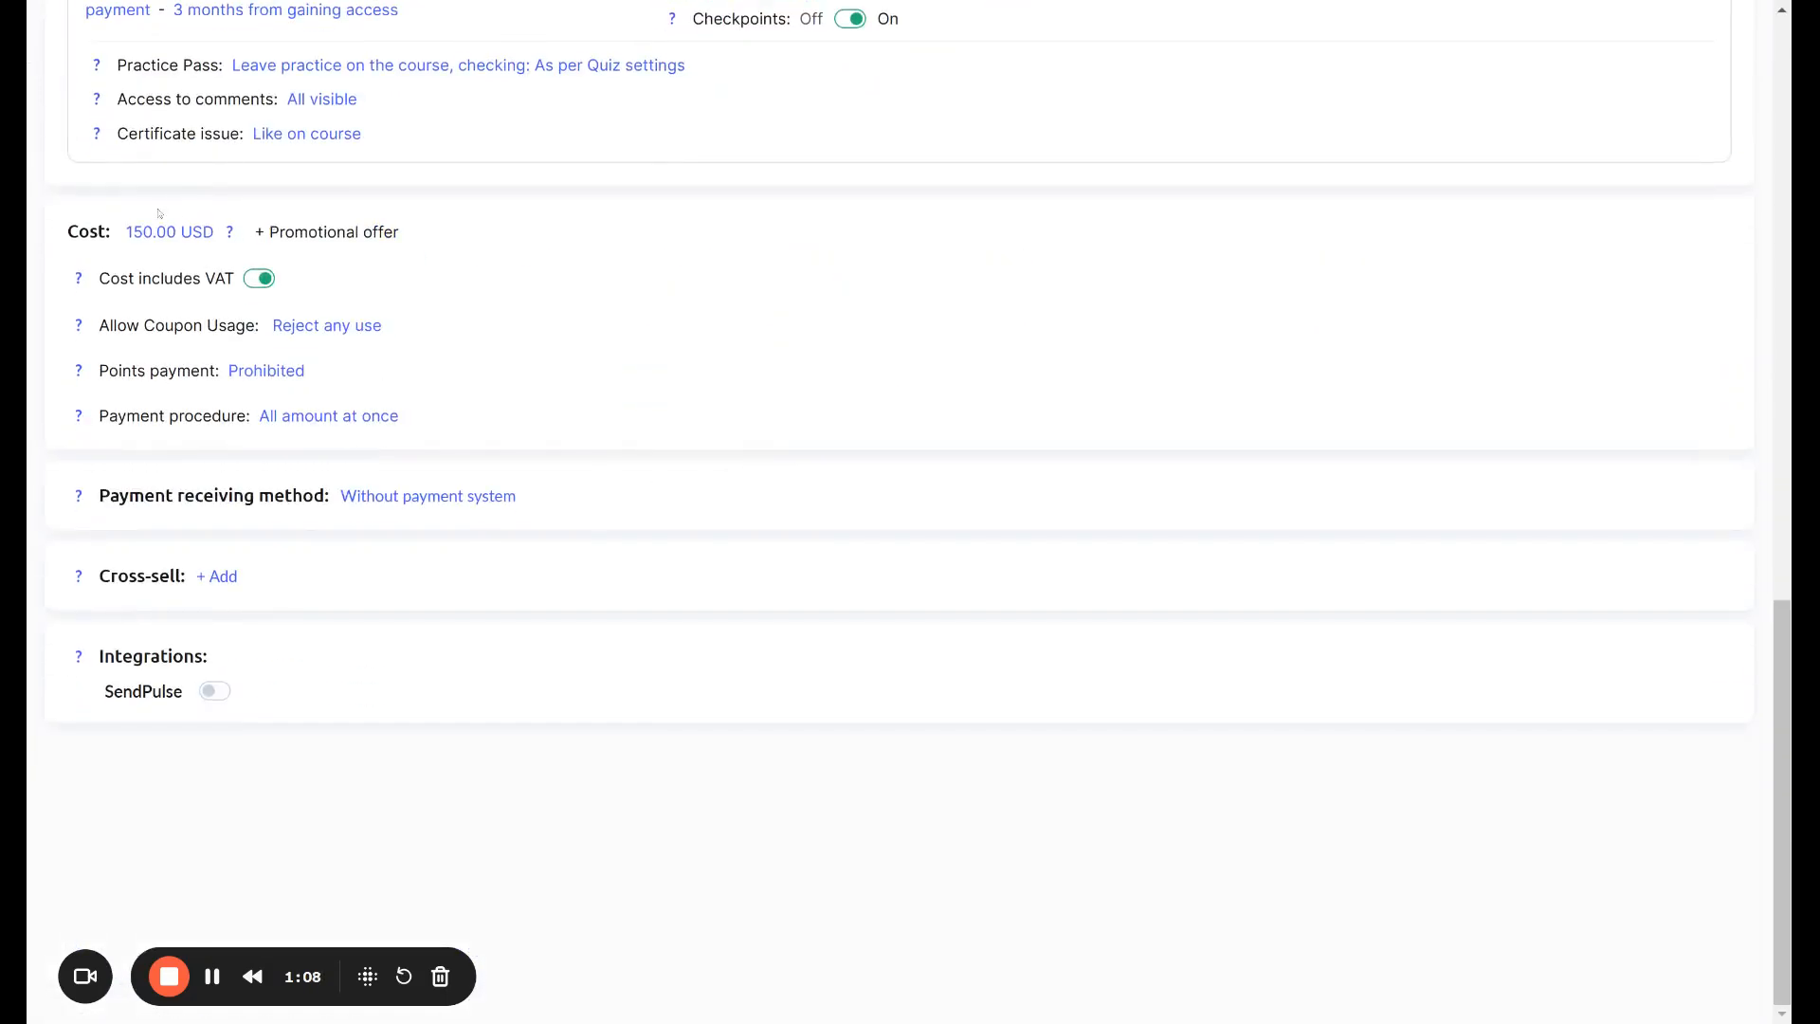
{"action": "left_click_drag", "start_coordinate": [123, 231], "coordinate": [224, 239]}
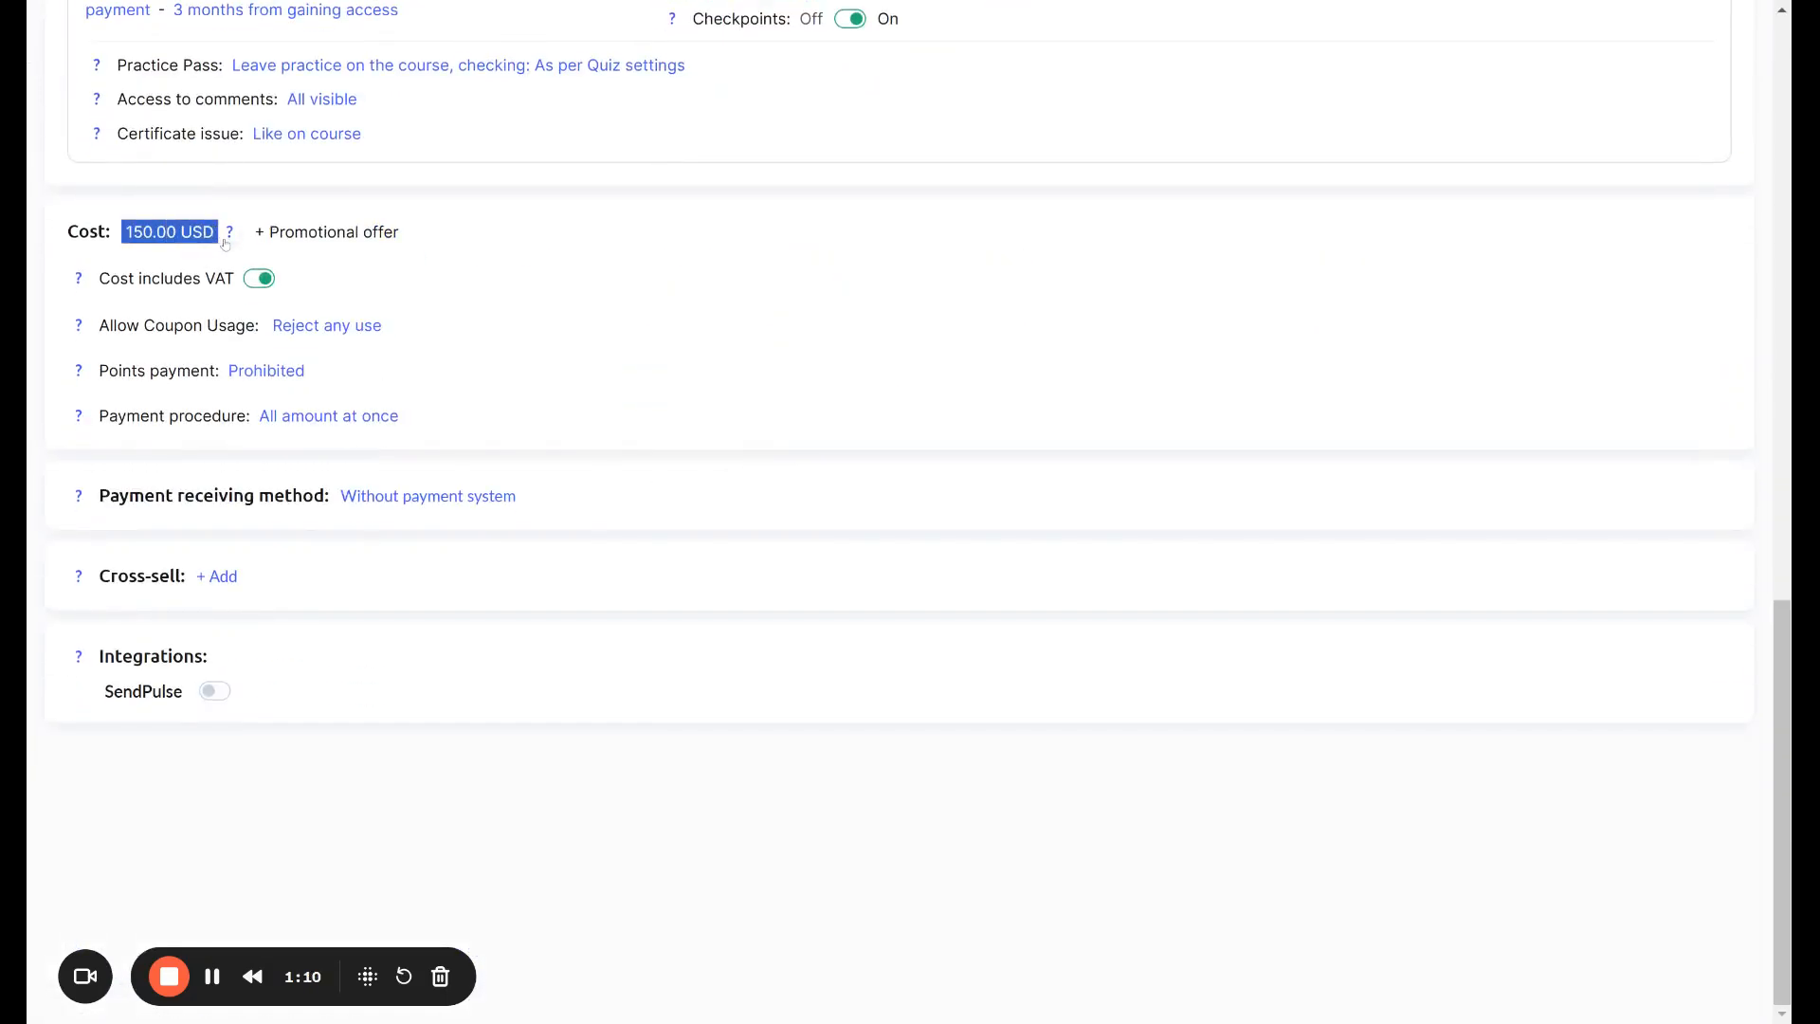
{"action": "left_click", "coordinate": [604, 305]}
{"action": "scroll", "coordinate": [692, 318], "scroll_direction": "up", "scroll_amount": 10}
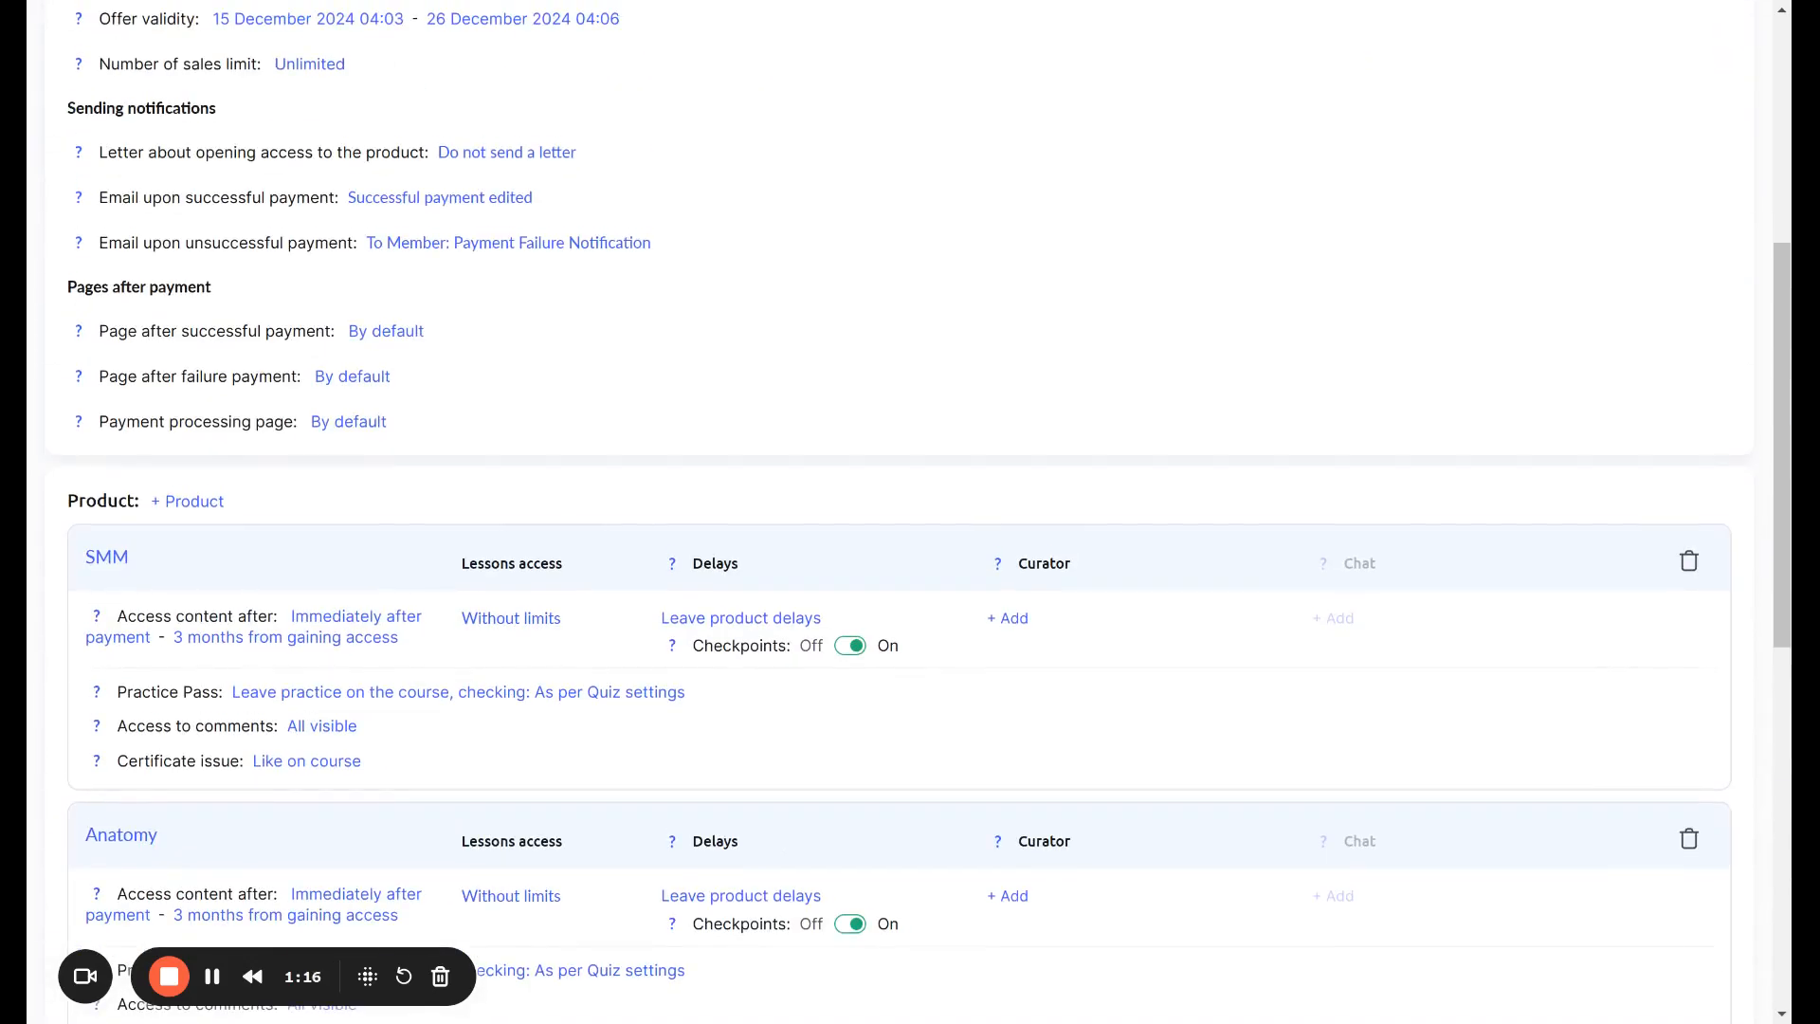
- Examine the VIP plan offer's product section and name, and return to the list of offers
{"action": "scroll", "coordinate": [453, 486], "scroll_direction": "up", "scroll_amount": 3}
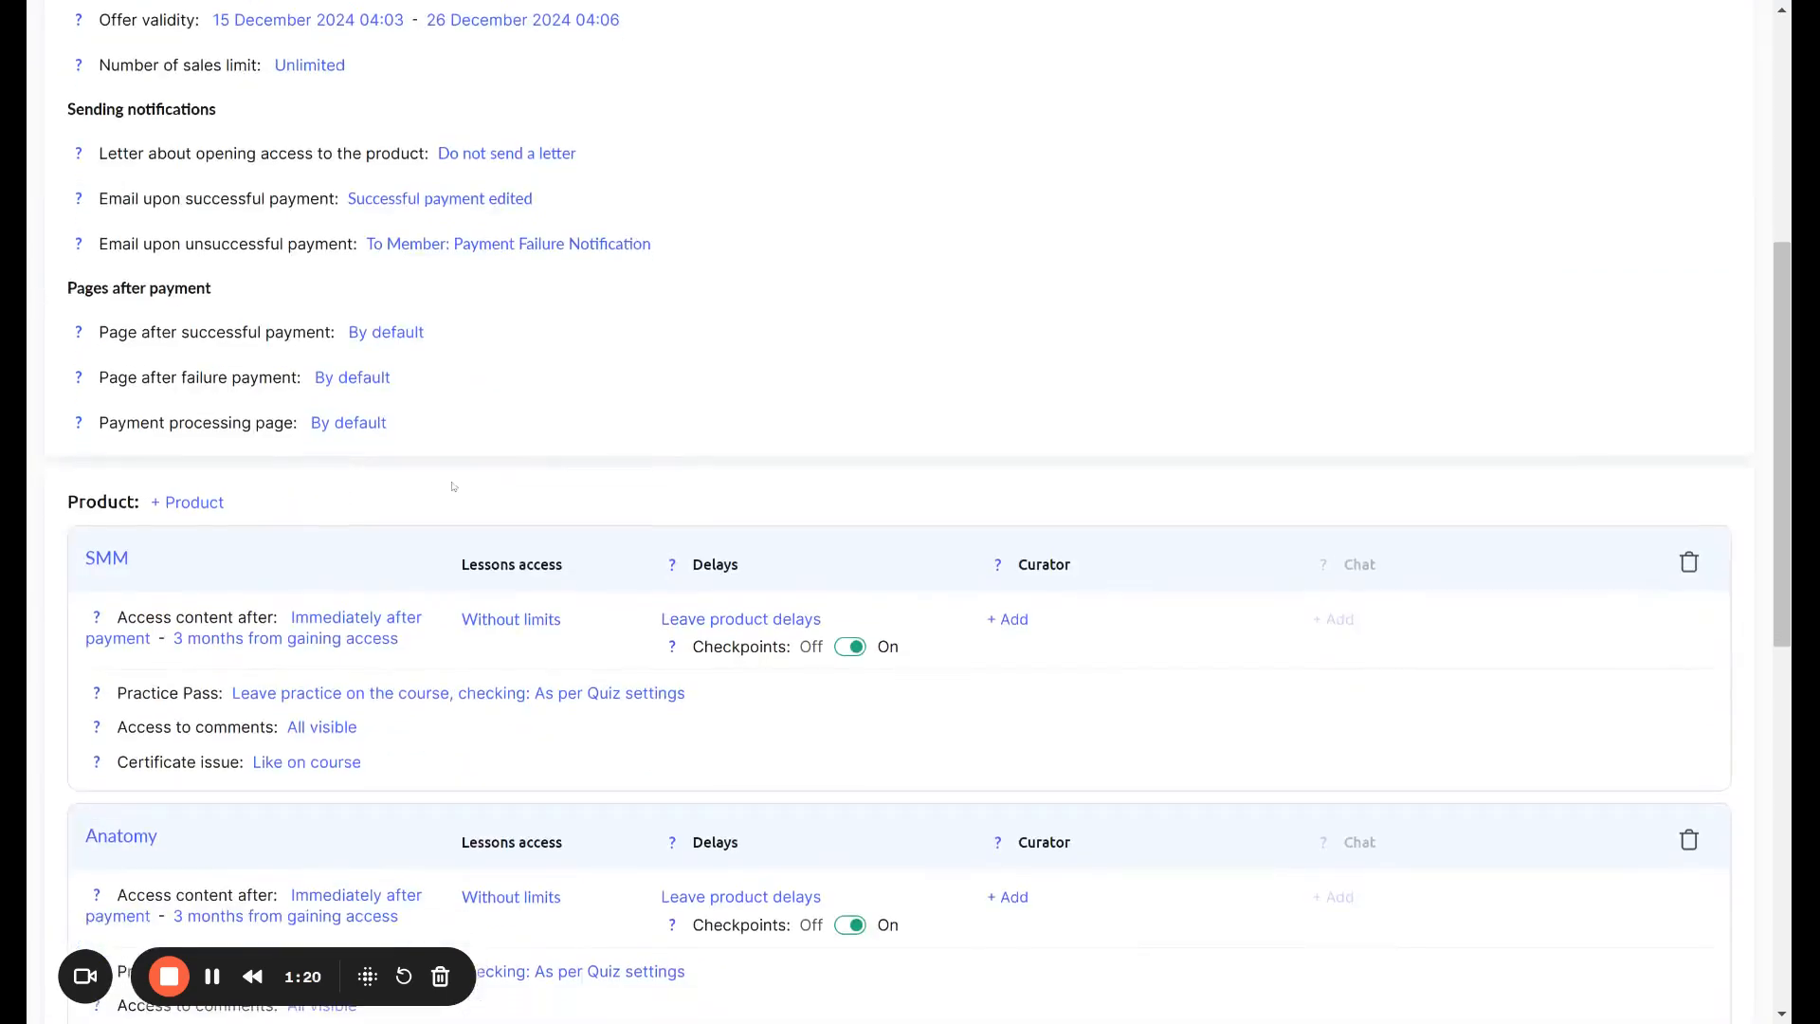
{"action": "left_click_drag", "start_coordinate": [66, 501], "coordinate": [288, 501]}
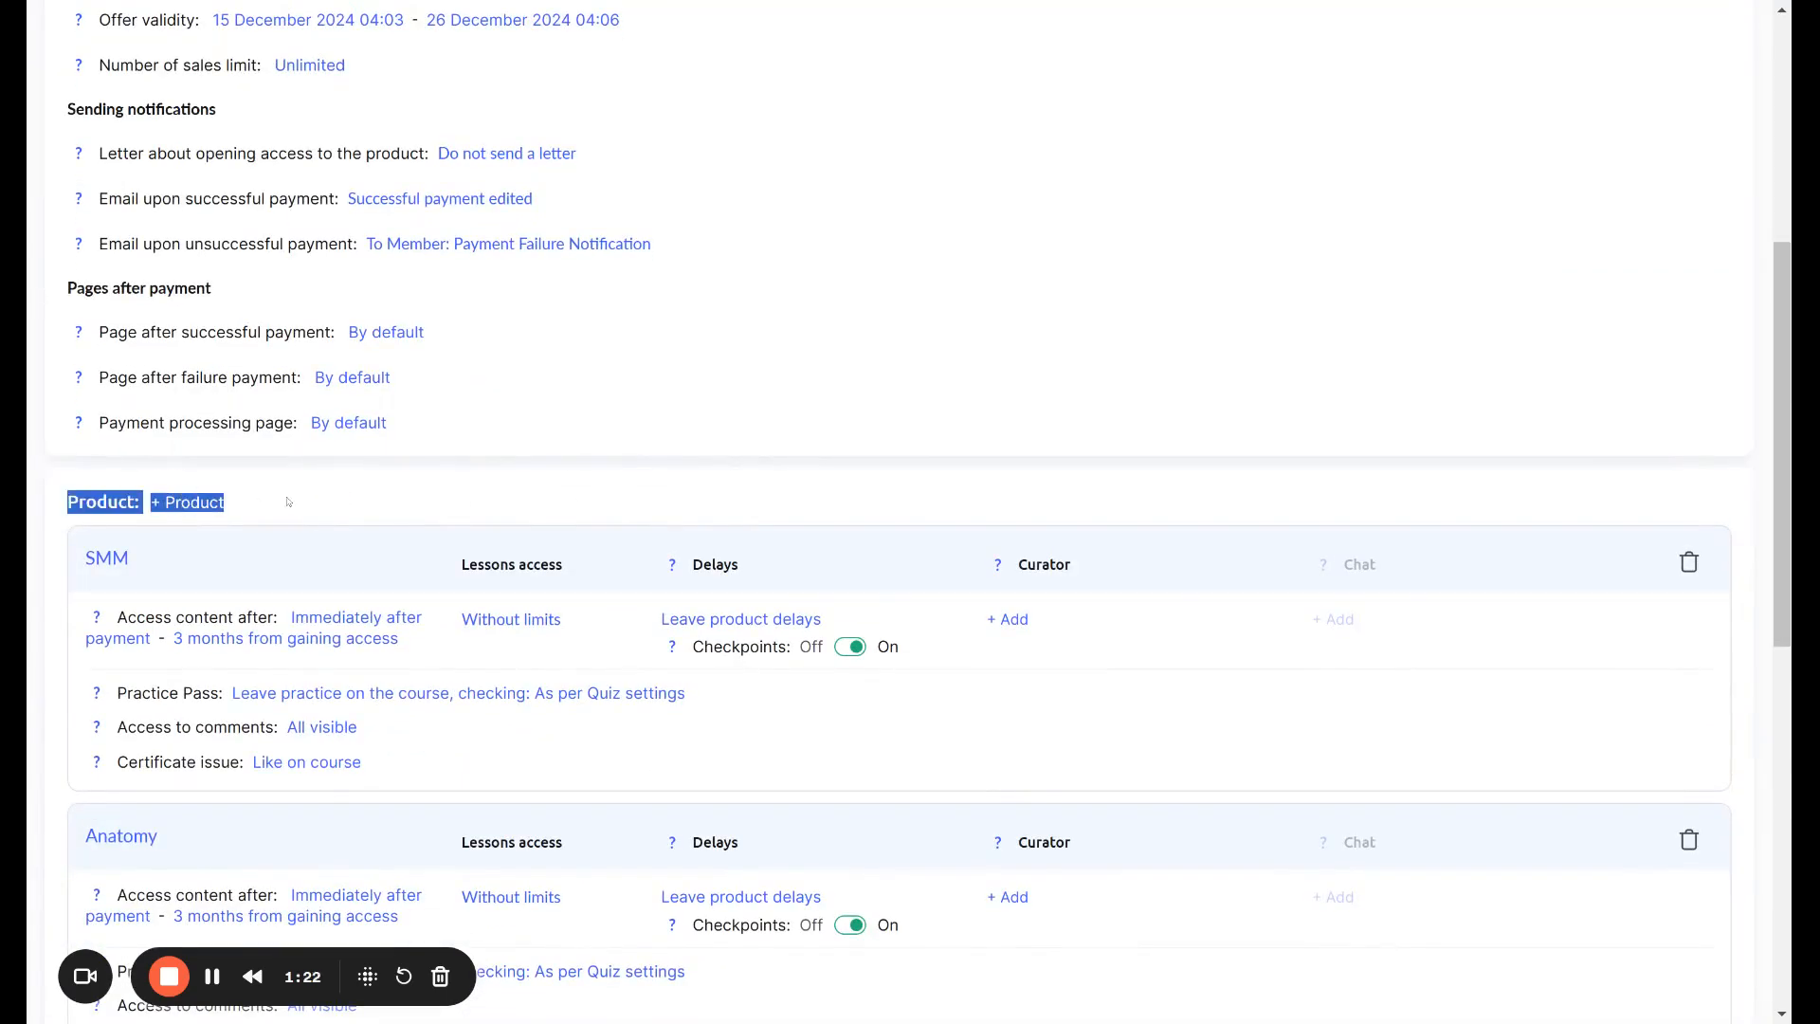
{"action": "left_click", "coordinate": [440, 490]}
{"action": "scroll", "coordinate": [306, 153], "scroll_direction": "up", "scroll_amount": 6}
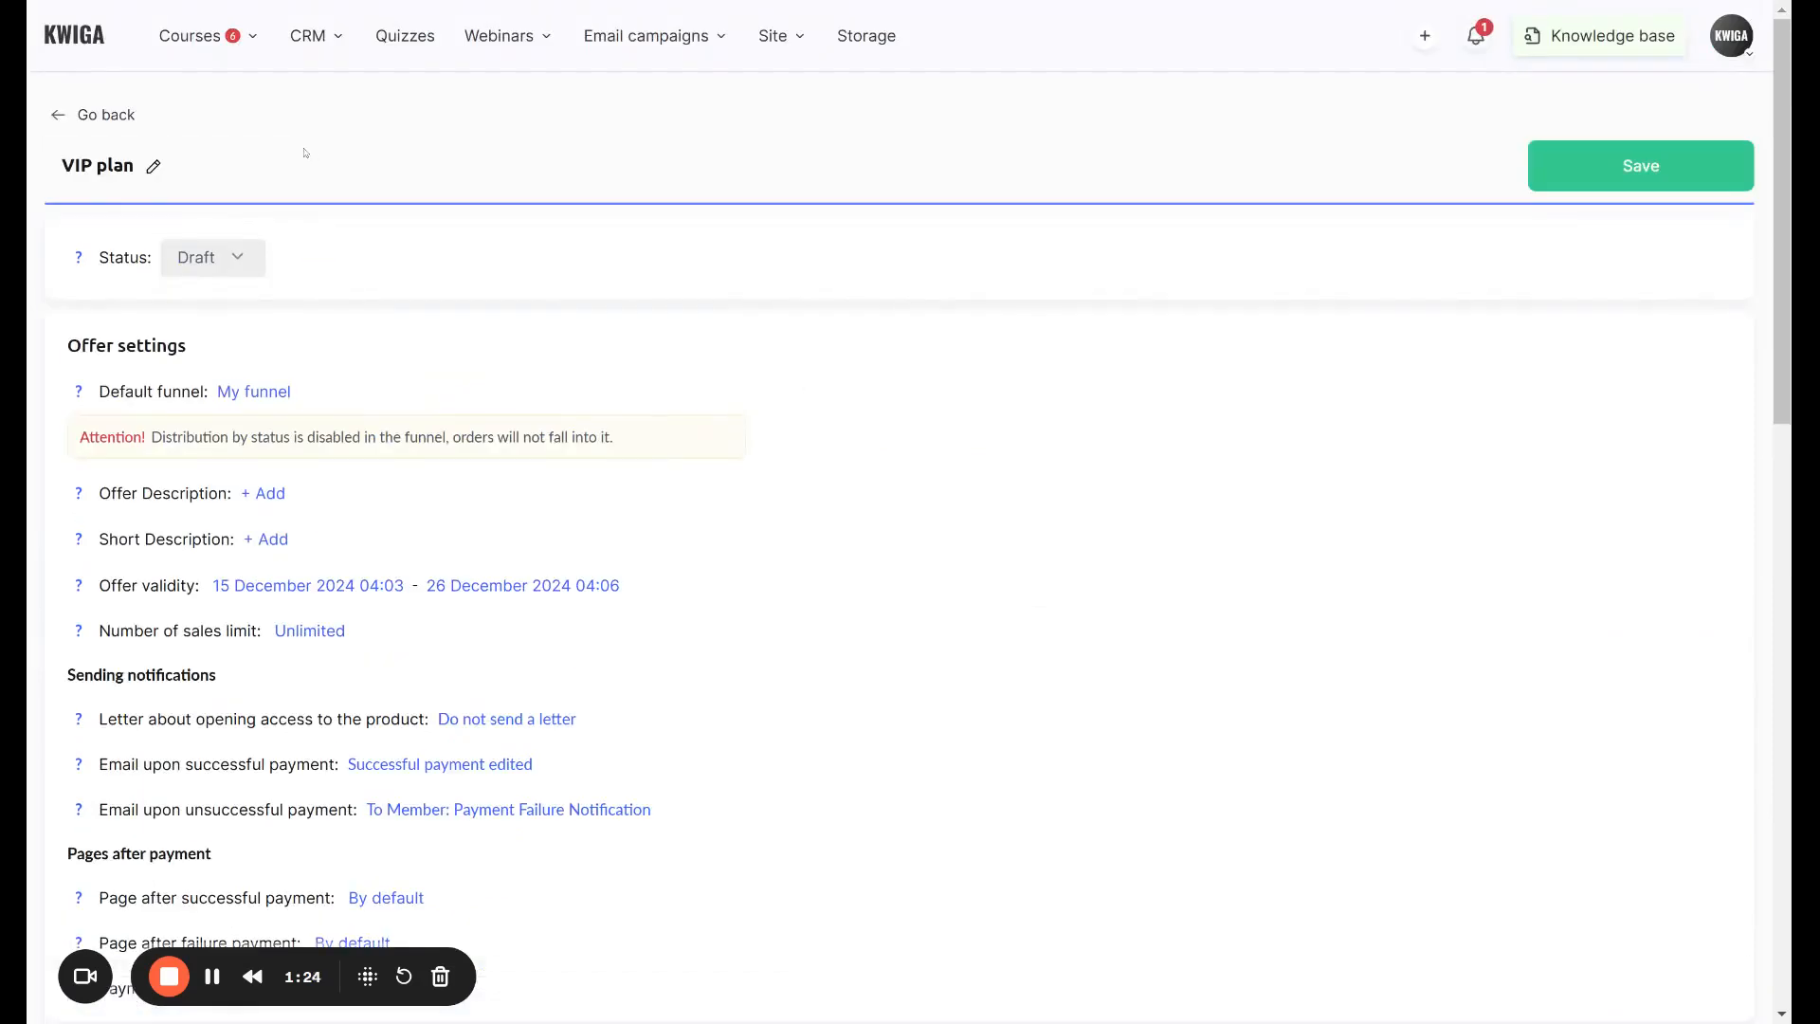
{"action": "left_click_drag", "start_coordinate": [62, 153], "coordinate": [383, 153]}
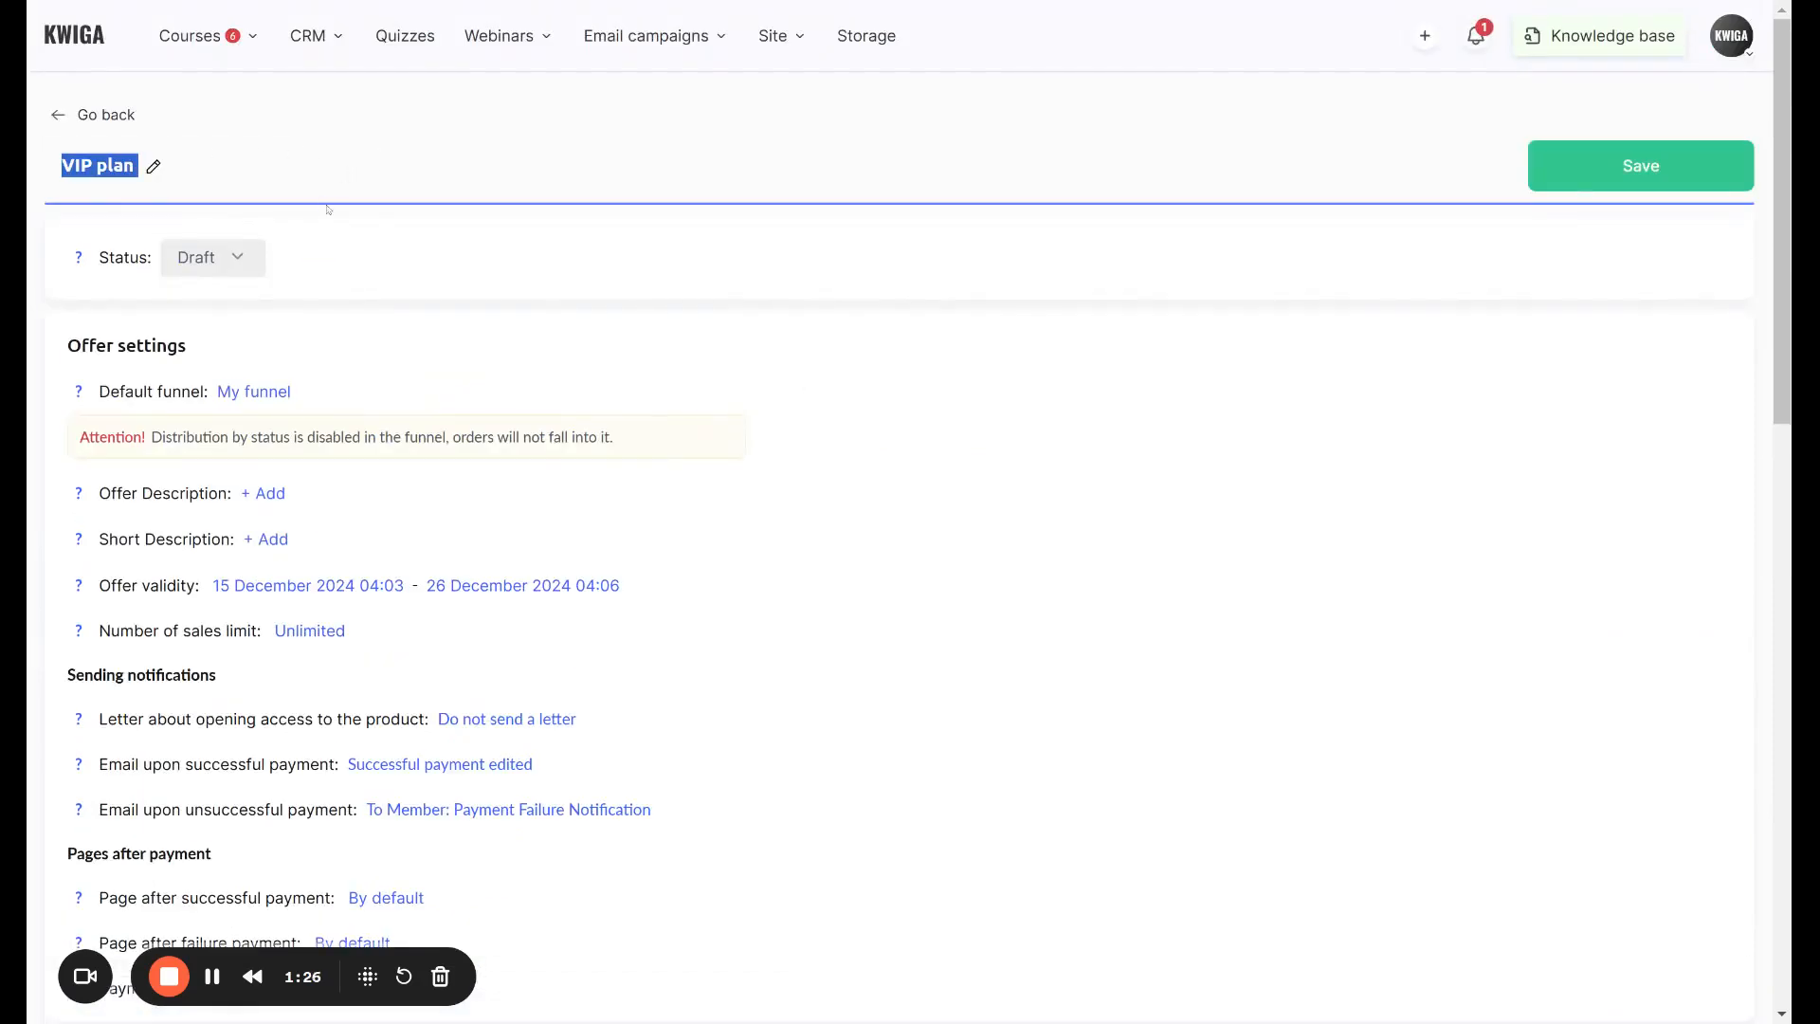
{"action": "left_click_drag", "start_coordinate": [328, 209], "coordinate": [44, 146]}
{"action": "left_click", "coordinate": [73, 121]}
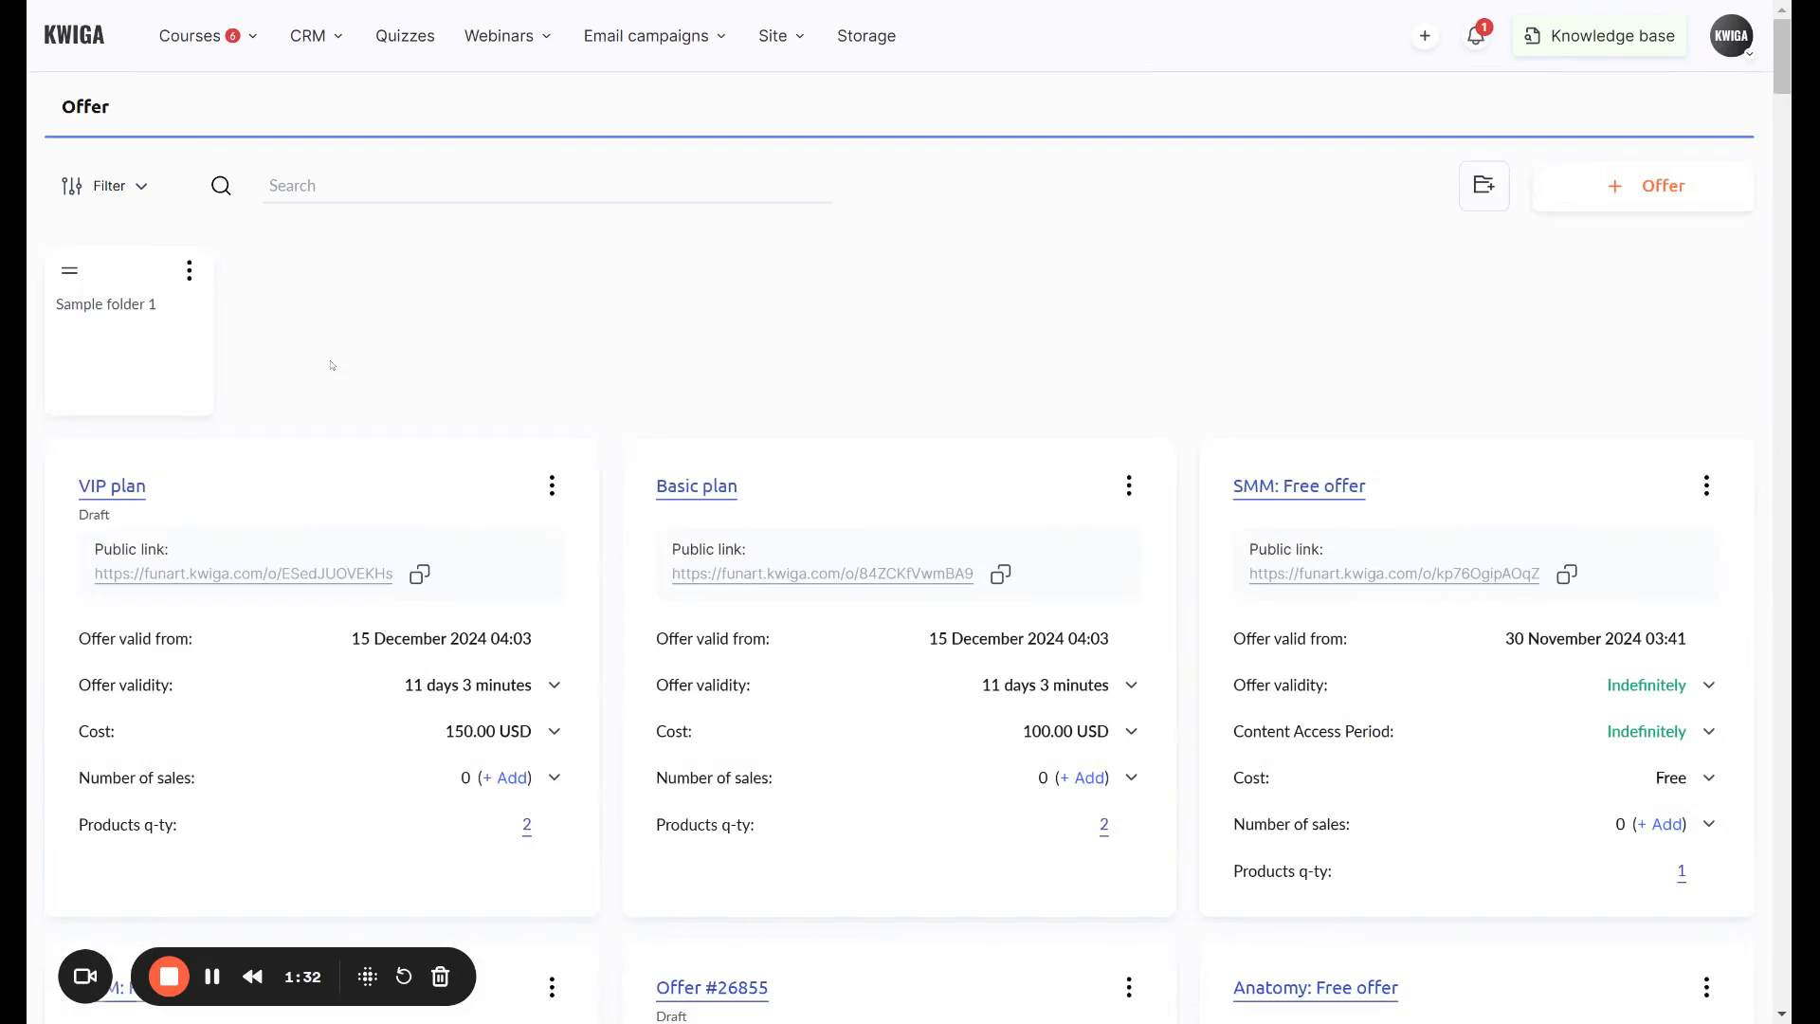
- Open the form for adding an order to the VIP plan offer, examine its fields, and close it without adding anyone
{"action": "left_click", "coordinate": [499, 777]}
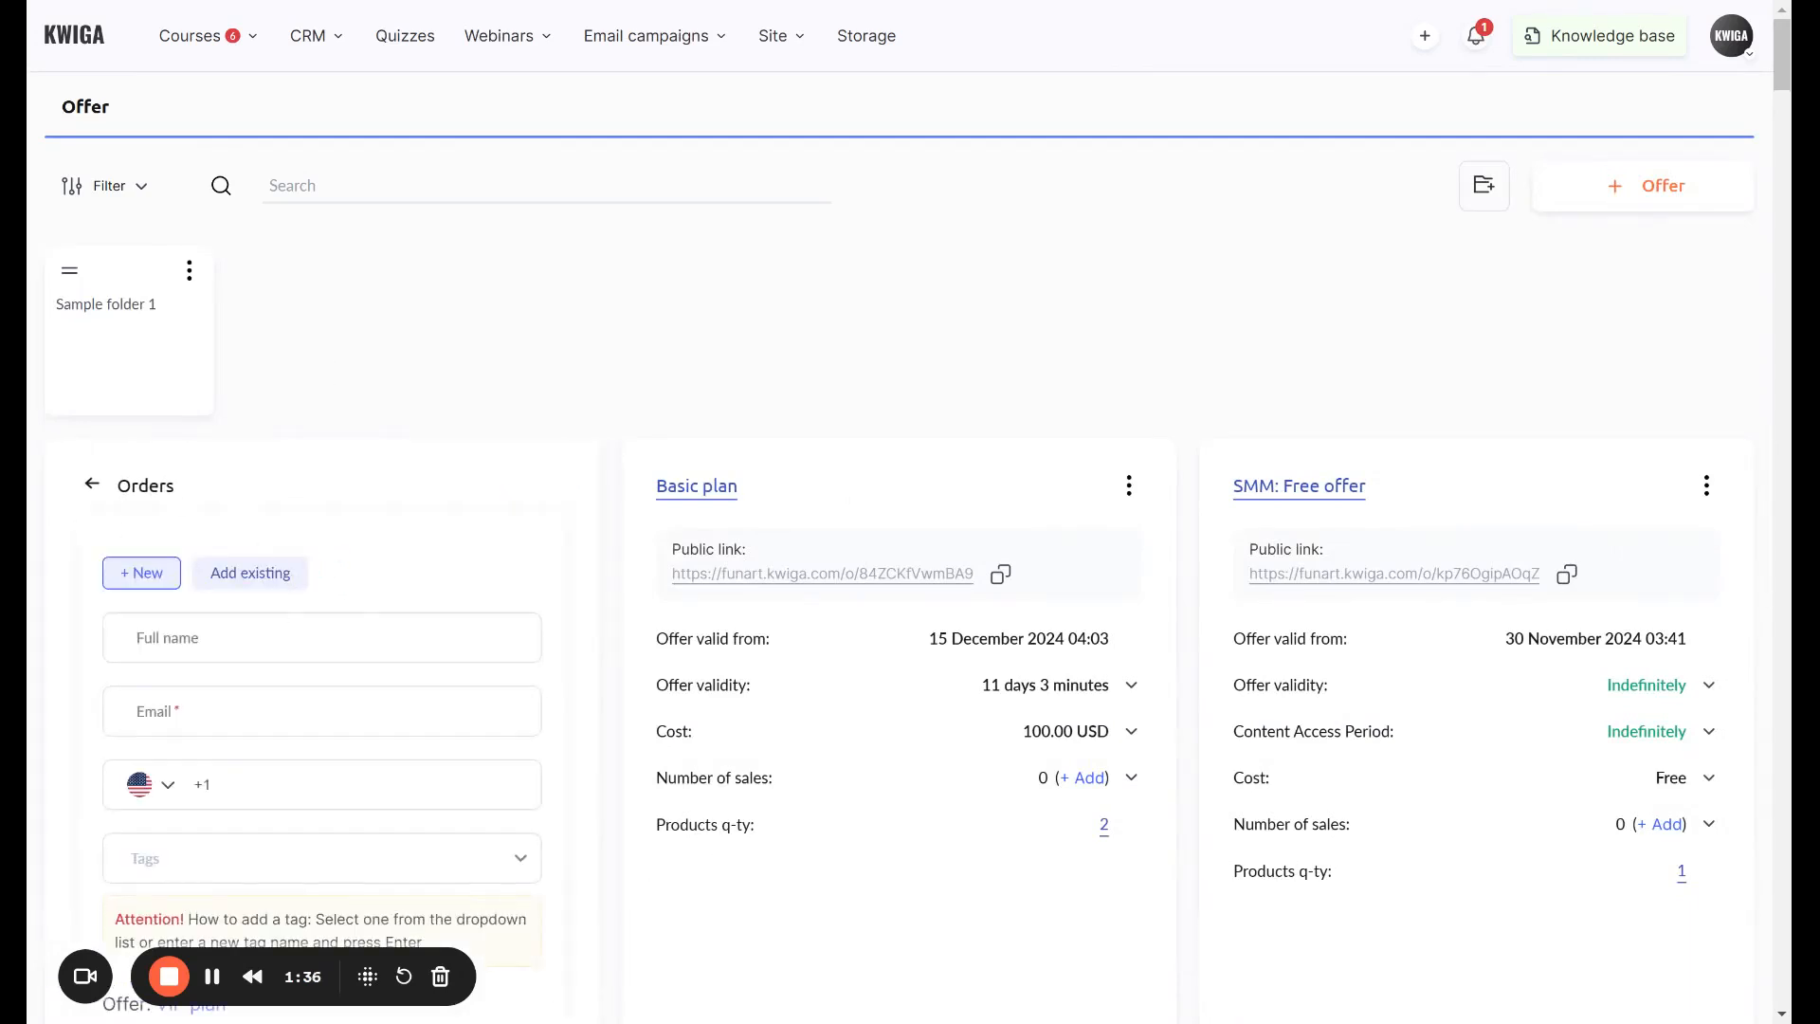
{"action": "scroll", "coordinate": [910, 512], "scroll_direction": "down", "scroll_amount": 4}
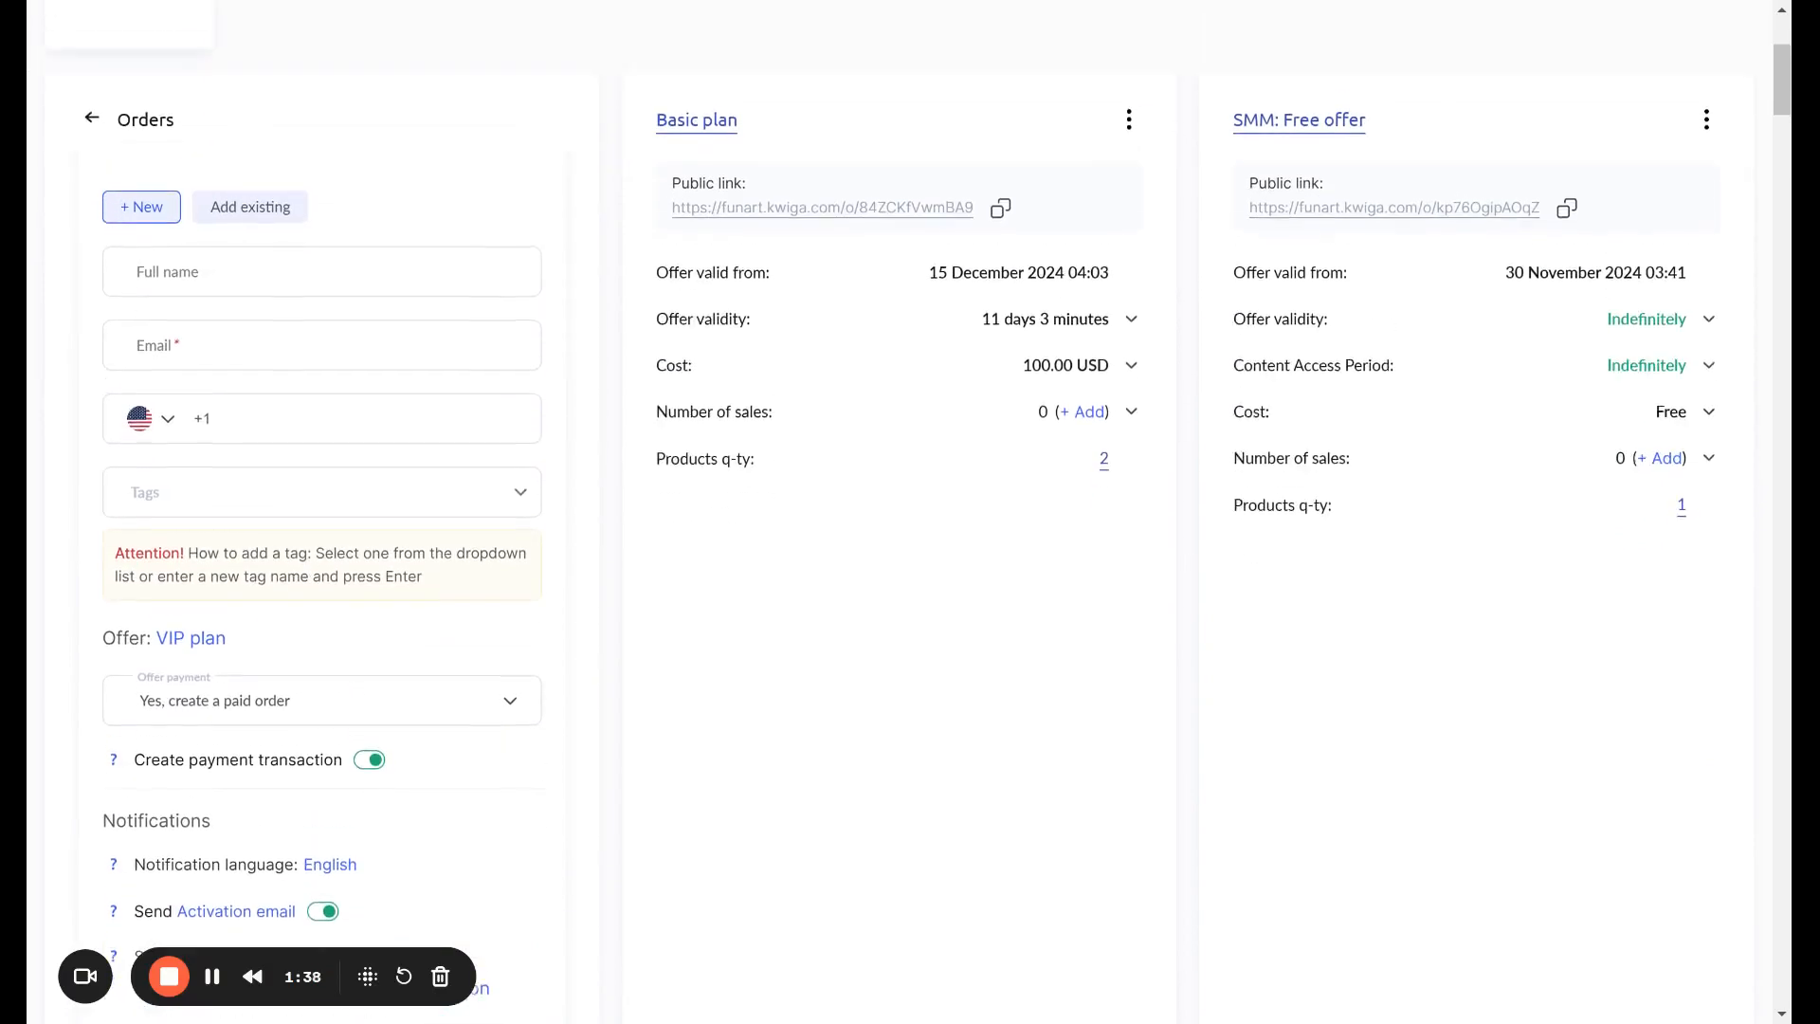
{"action": "scroll", "coordinate": [288, 567], "scroll_direction": "up", "scroll_amount": 4}
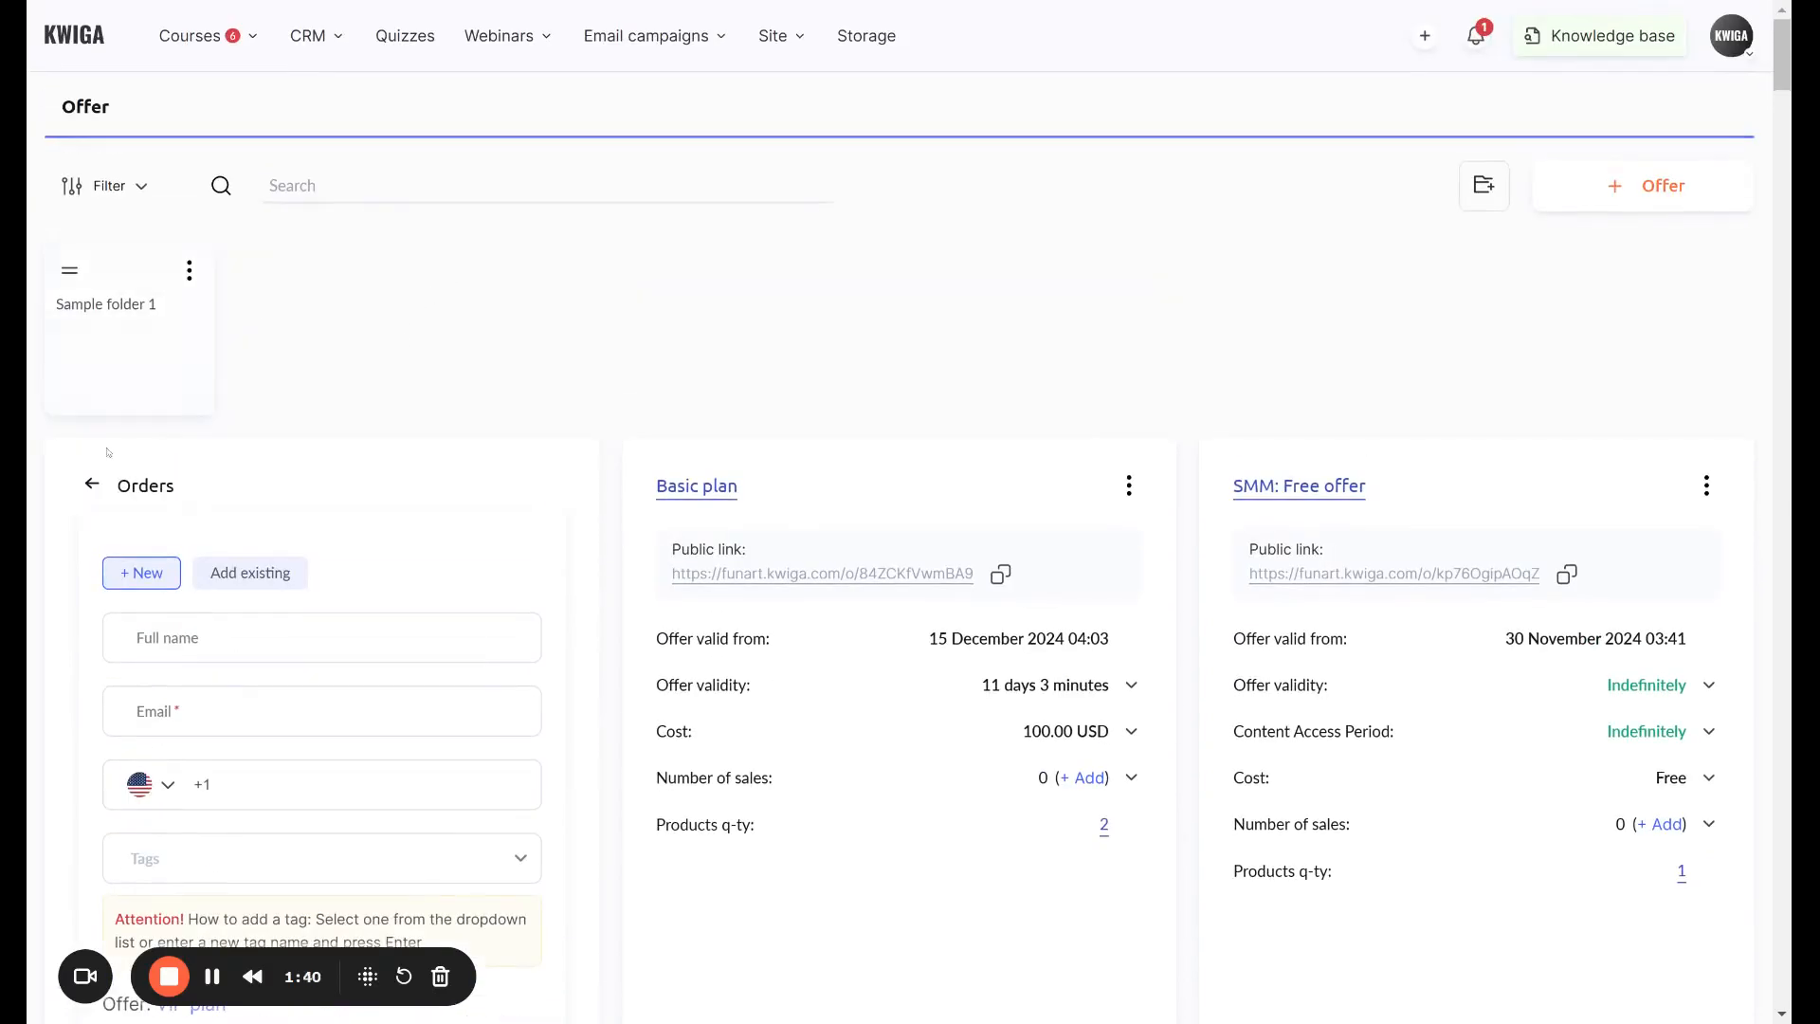
{"action": "left_click", "coordinate": [92, 484]}
- Check where the Students section is found under Courses, and look over the existing offers
{"action": "left_click", "coordinate": [194, 35]}
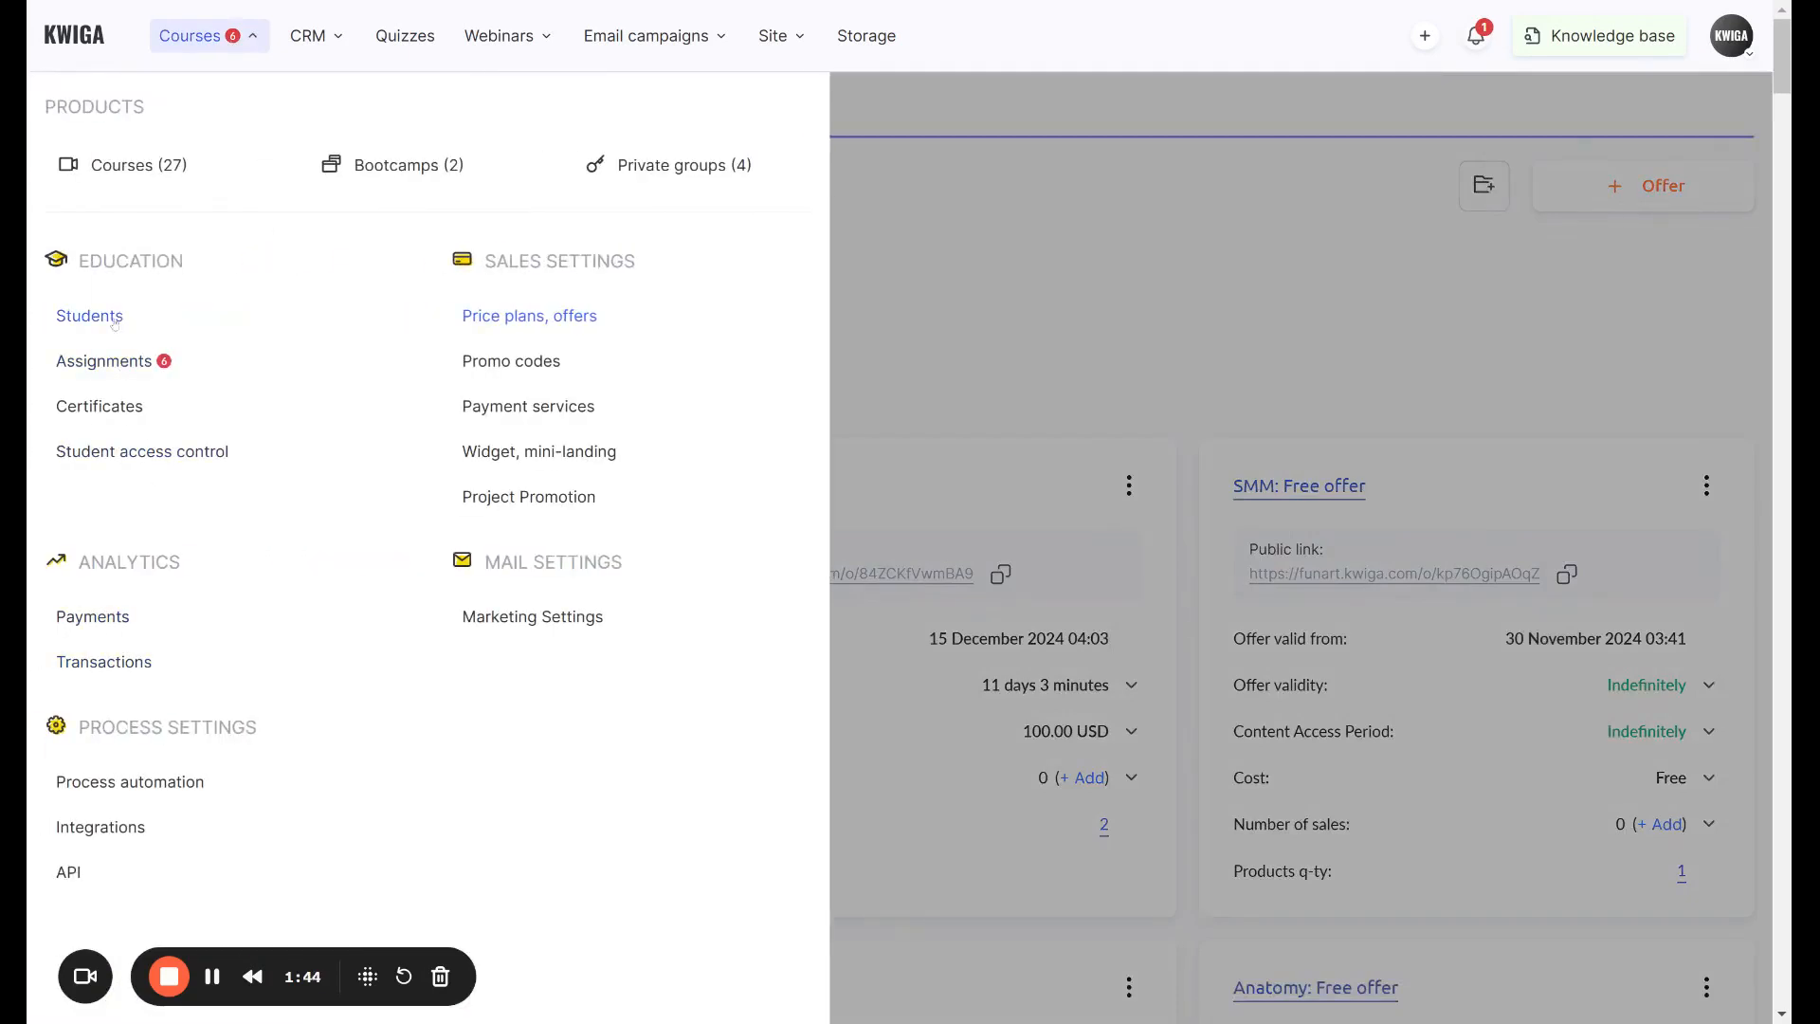
{"action": "left_click", "coordinate": [1064, 277]}
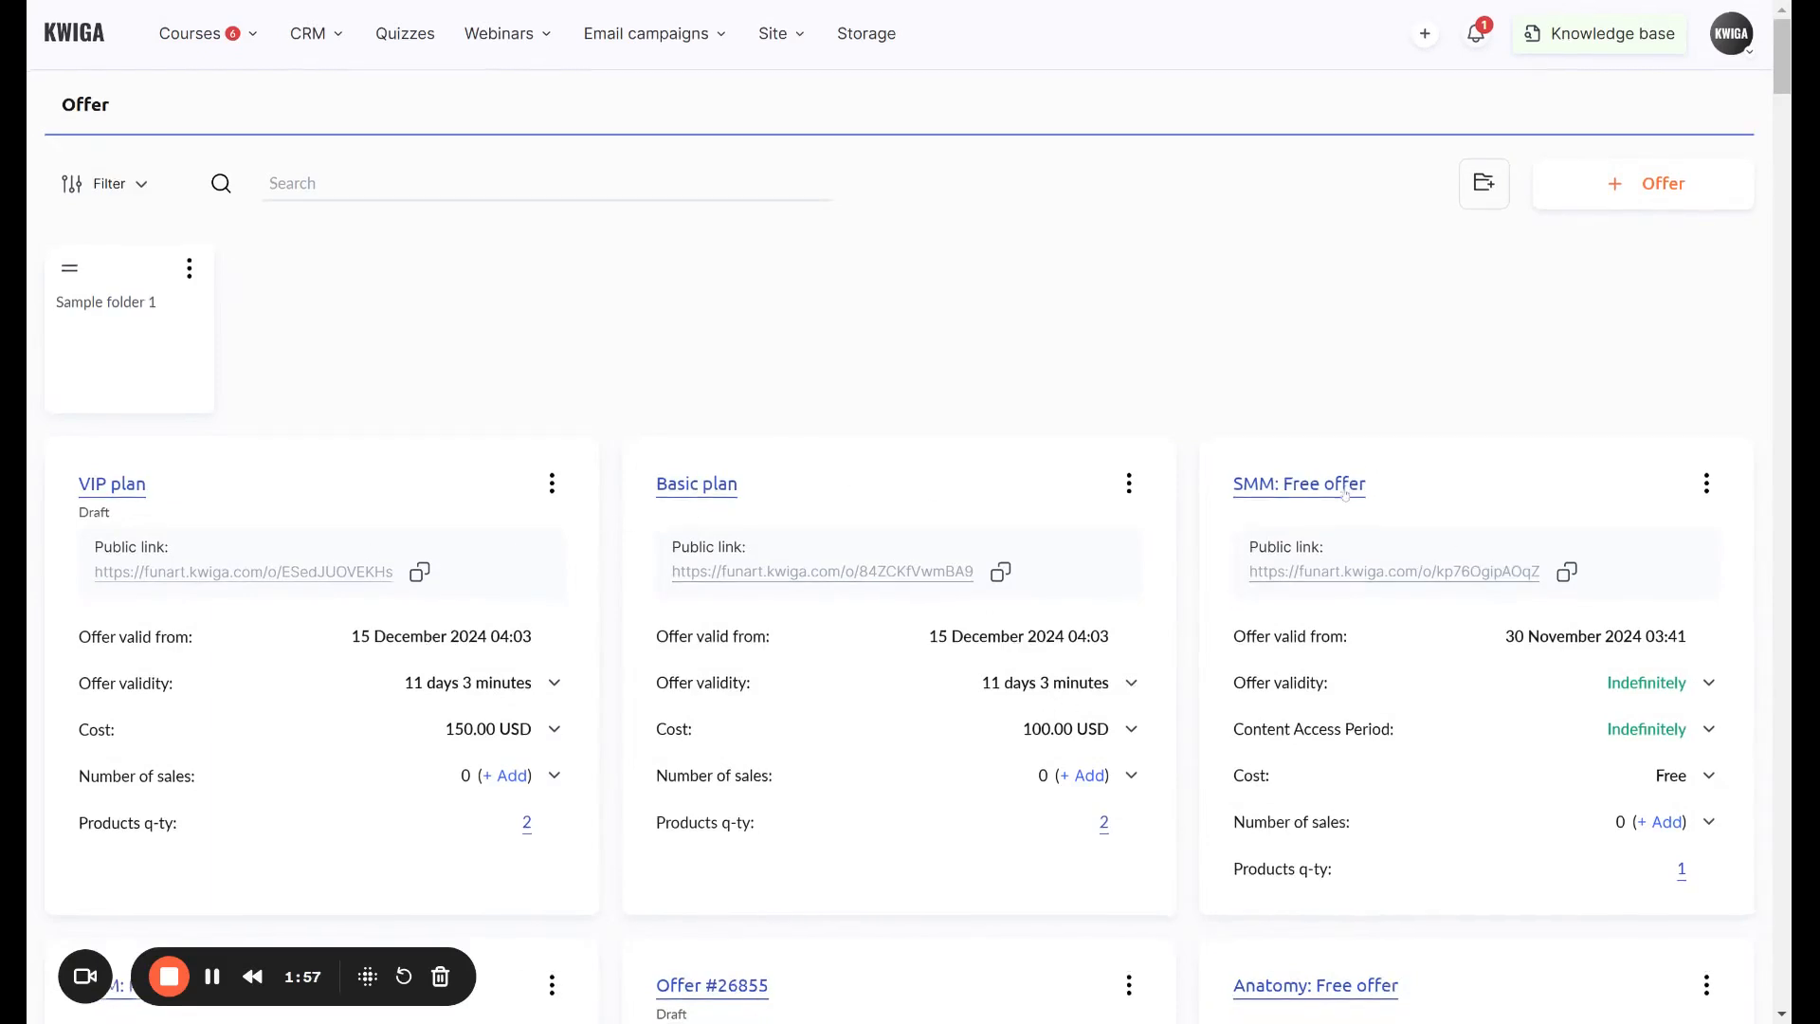
{"action": "scroll", "coordinate": [1355, 471], "scroll_direction": "down", "scroll_amount": 5}
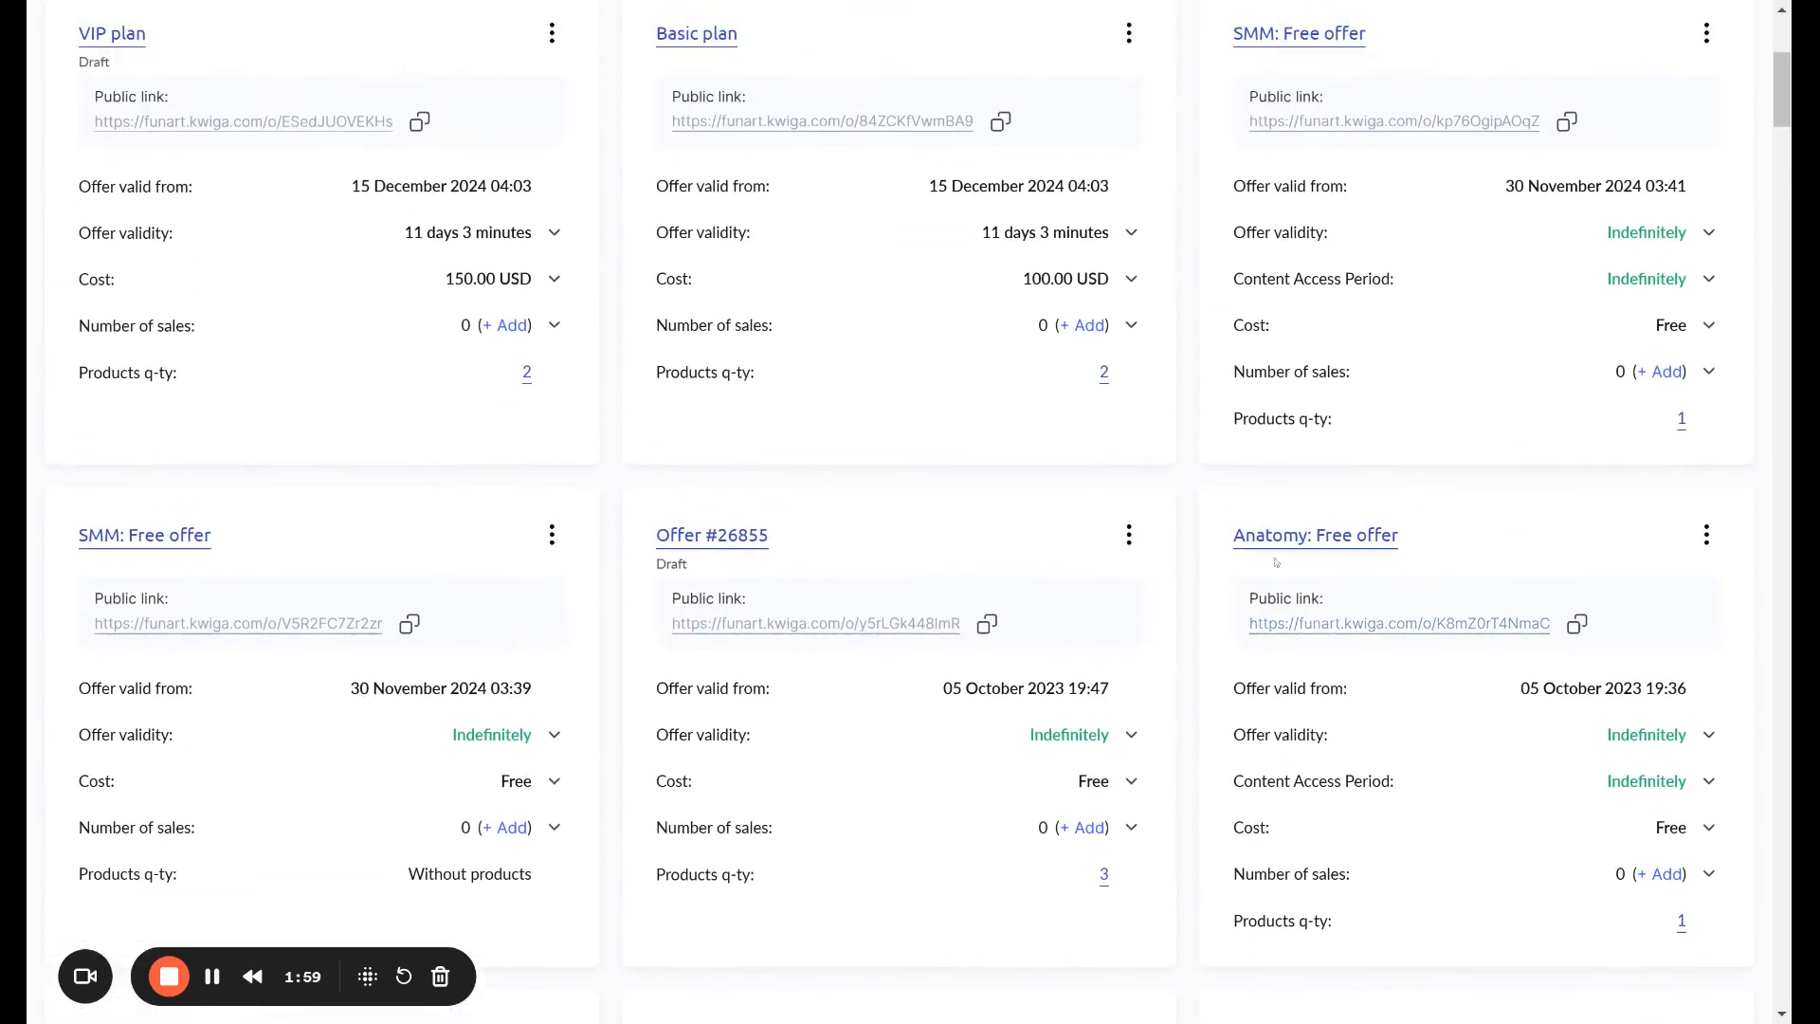
{"action": "scroll", "coordinate": [915, 891], "scroll_direction": "up", "scroll_amount": 5}
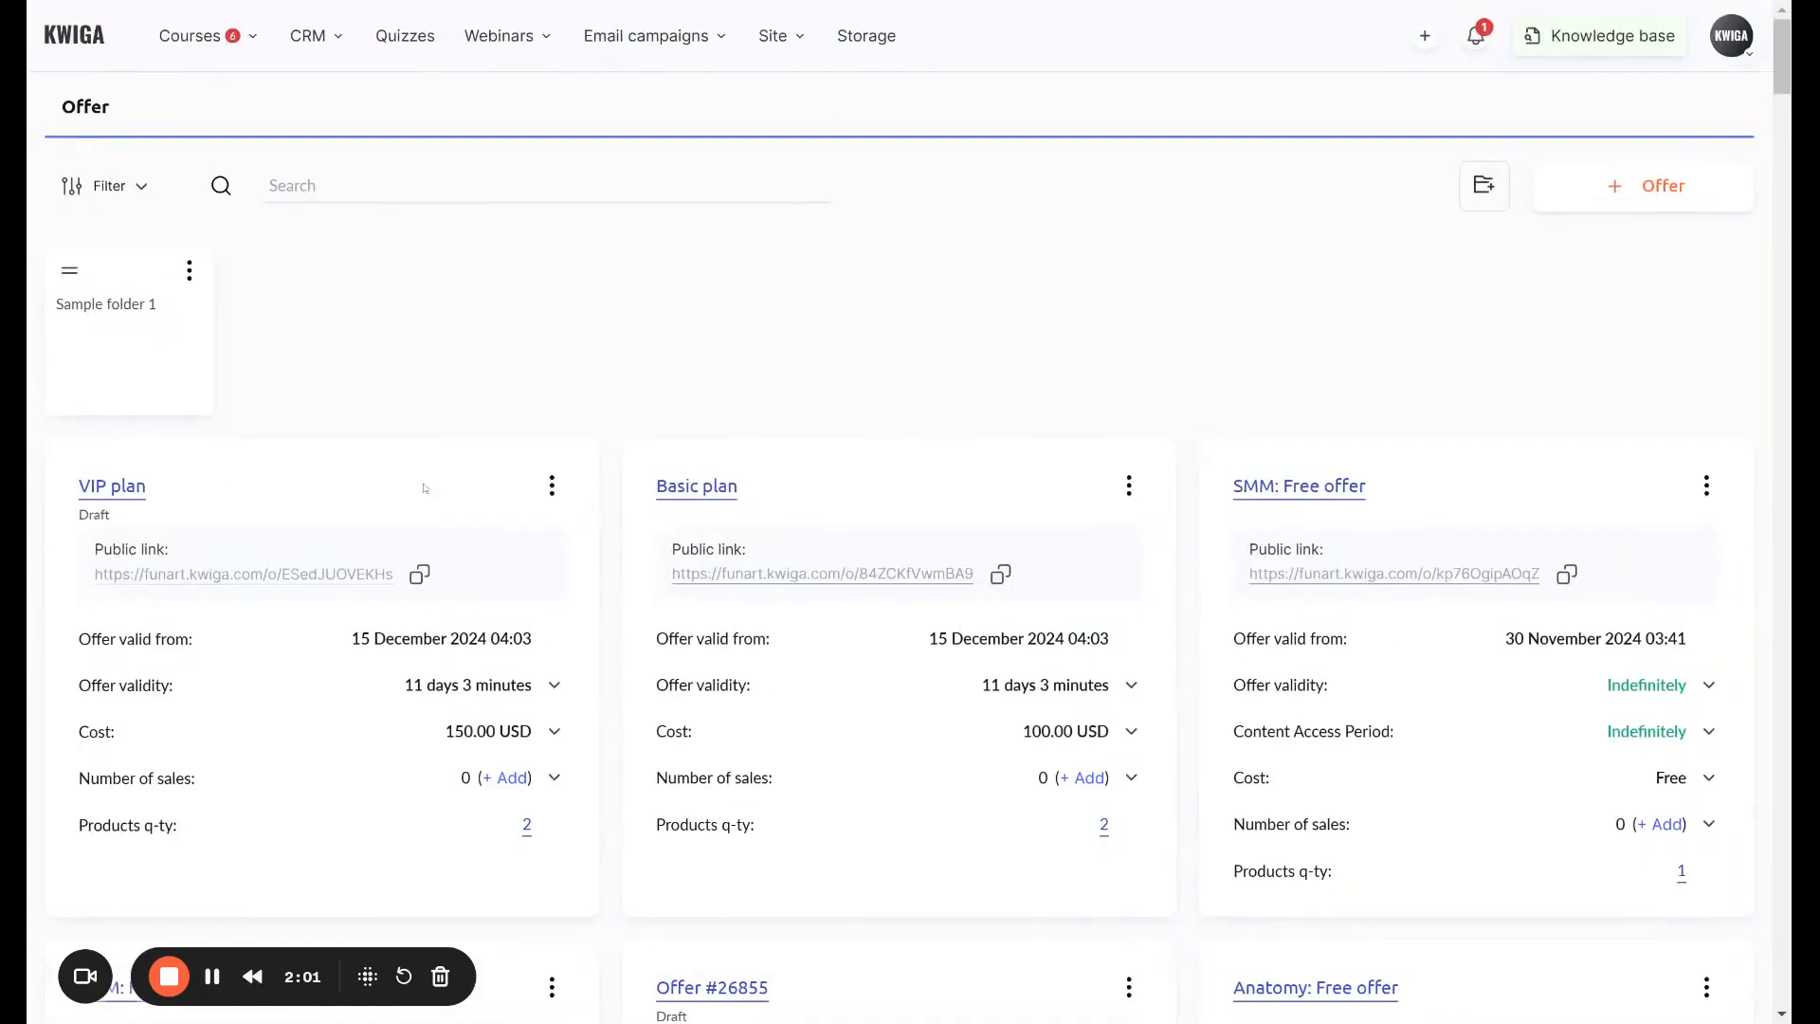
- Open the VIP plan offer for editing and look through its settings, notifications and products
{"action": "left_click", "coordinate": [551, 486]}
{"action": "left_click", "coordinate": [410, 549]}
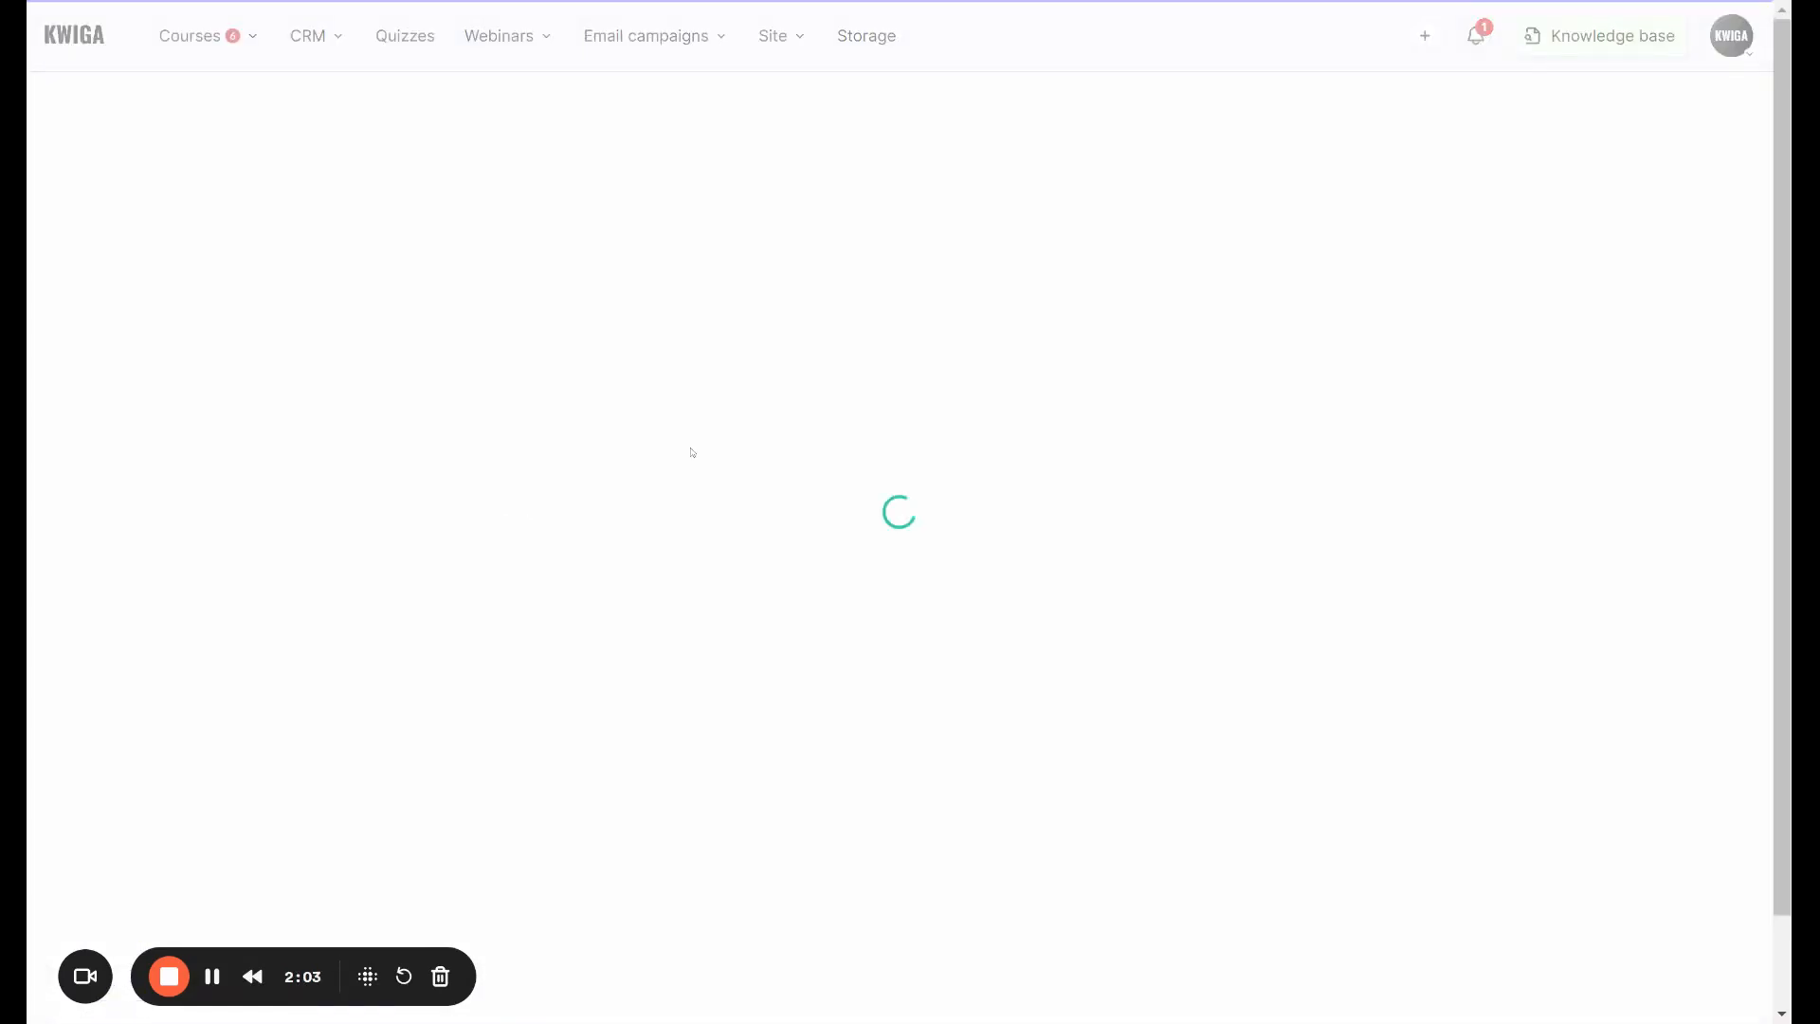
{"action": "scroll", "coordinate": [596, 472], "scroll_direction": "down", "scroll_amount": 3}
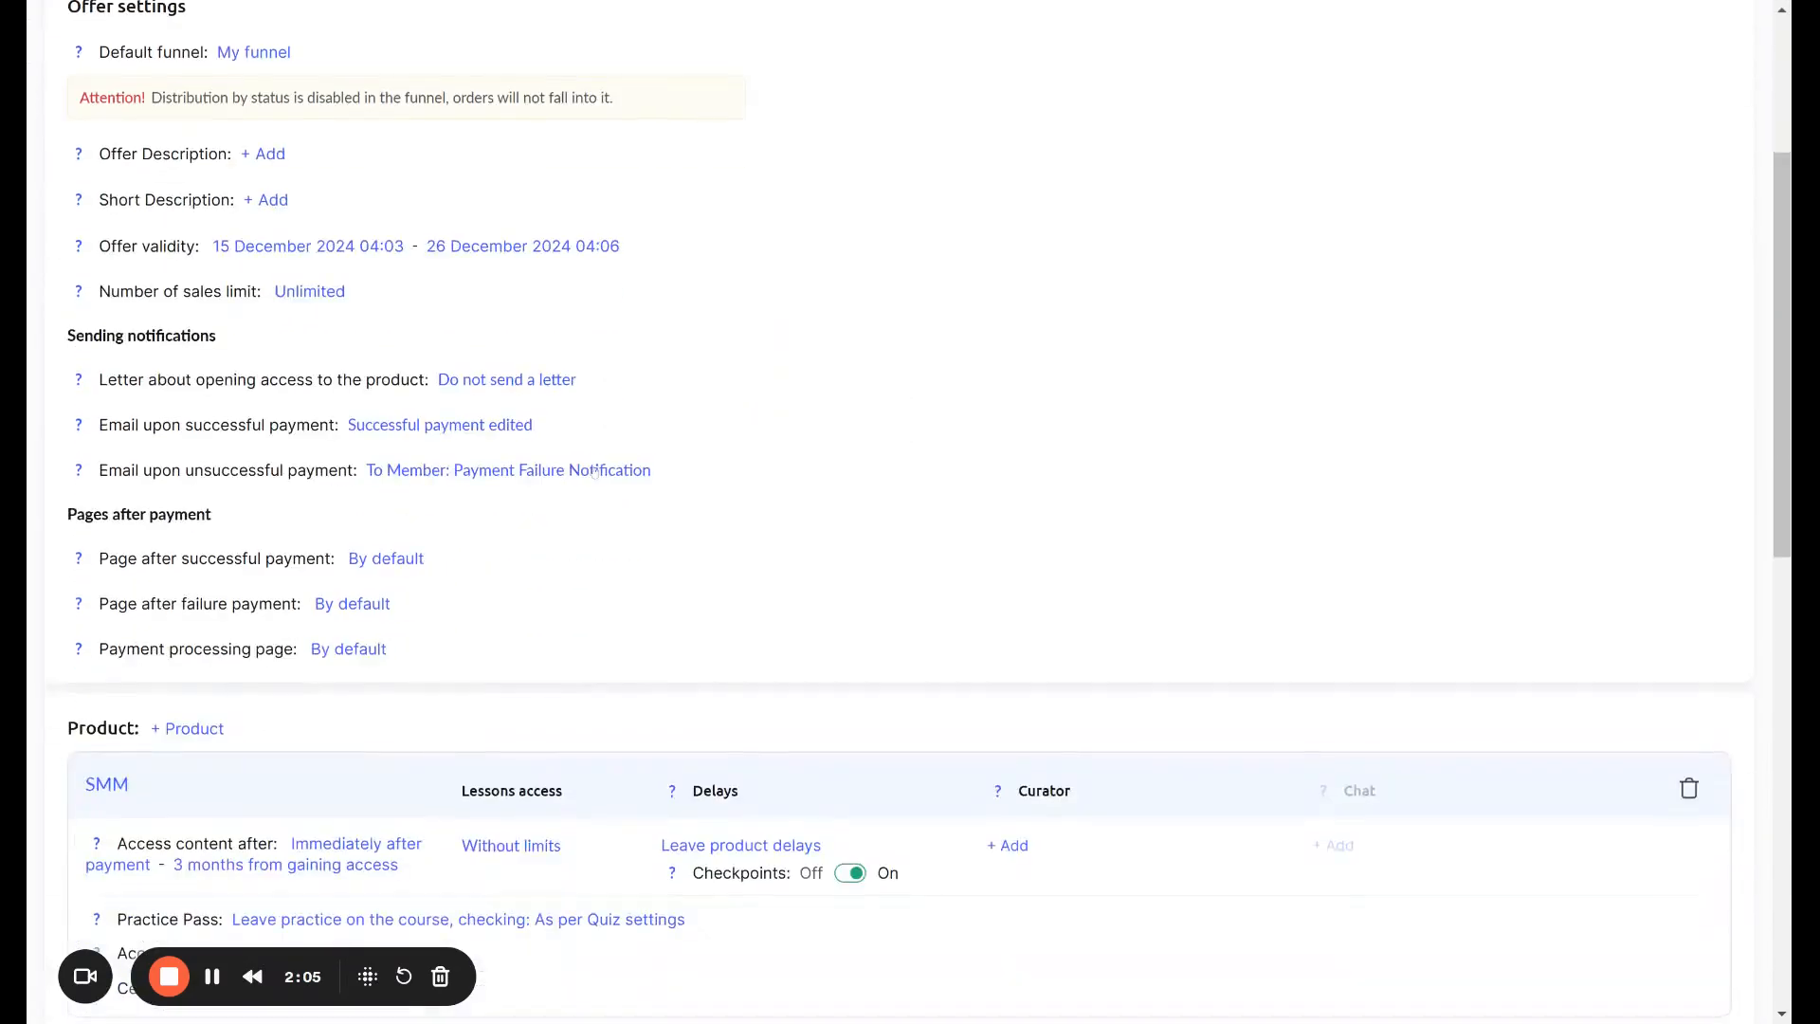
{"action": "scroll", "coordinate": [799, 499], "scroll_direction": "down", "scroll_amount": 4}
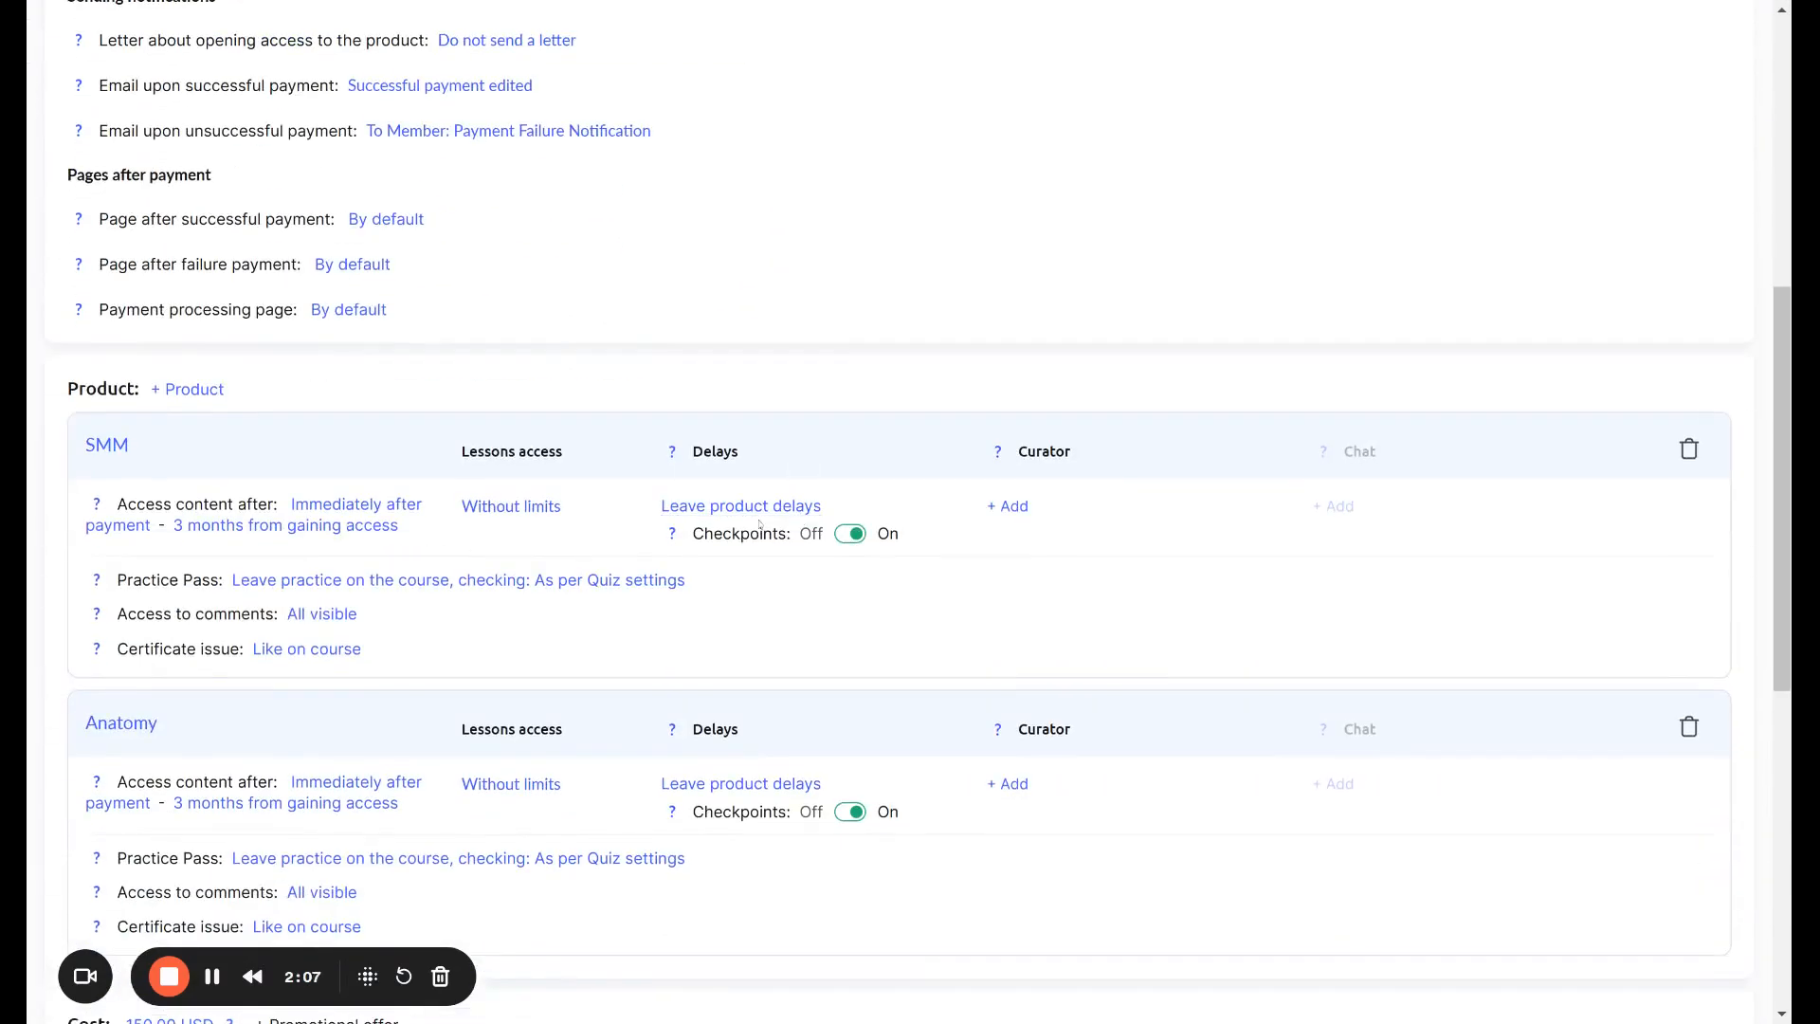
{"action": "scroll", "coordinate": [758, 522], "scroll_direction": "up", "scroll_amount": 5}
{"action": "scroll", "coordinate": [757, 523], "scroll_direction": "down", "scroll_amount": 1}
{"action": "scroll", "coordinate": [755, 521], "scroll_direction": "up", "scroll_amount": 4}
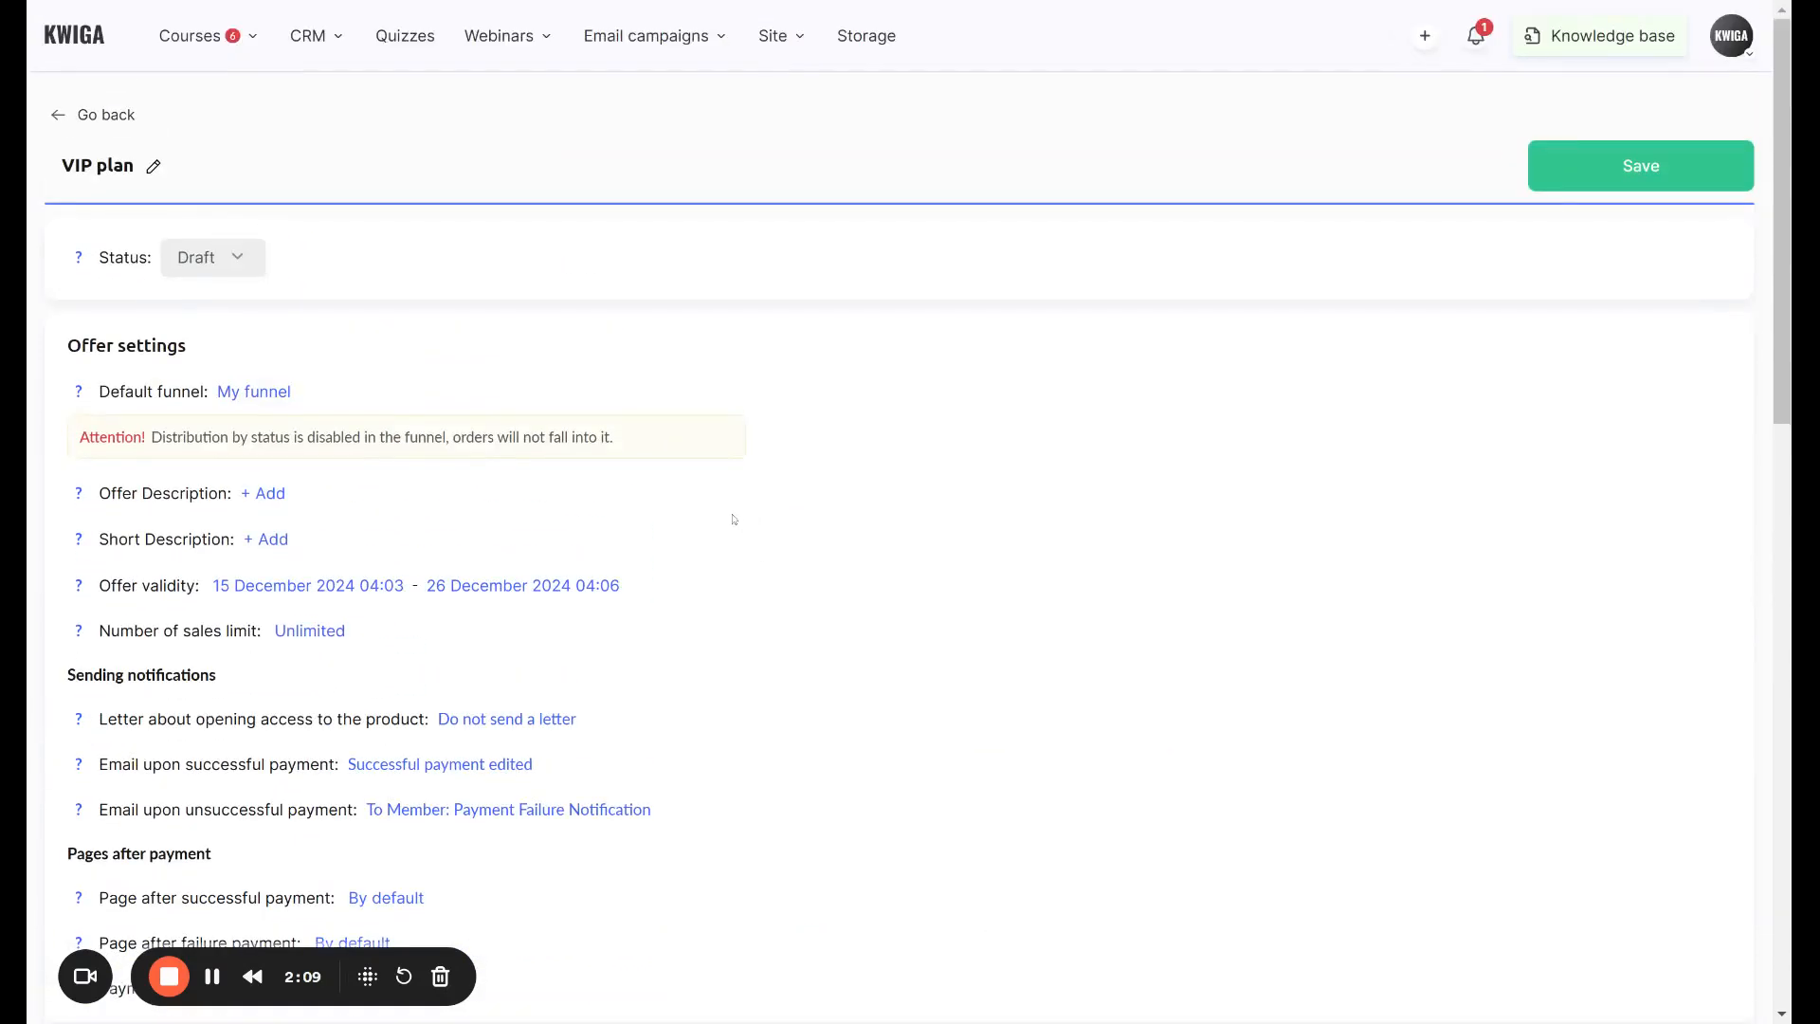
{"action": "scroll", "coordinate": [733, 520], "scroll_direction": "down", "scroll_amount": 8}
{"action": "scroll", "coordinate": [265, 180], "scroll_direction": "up", "scroll_amount": 5}
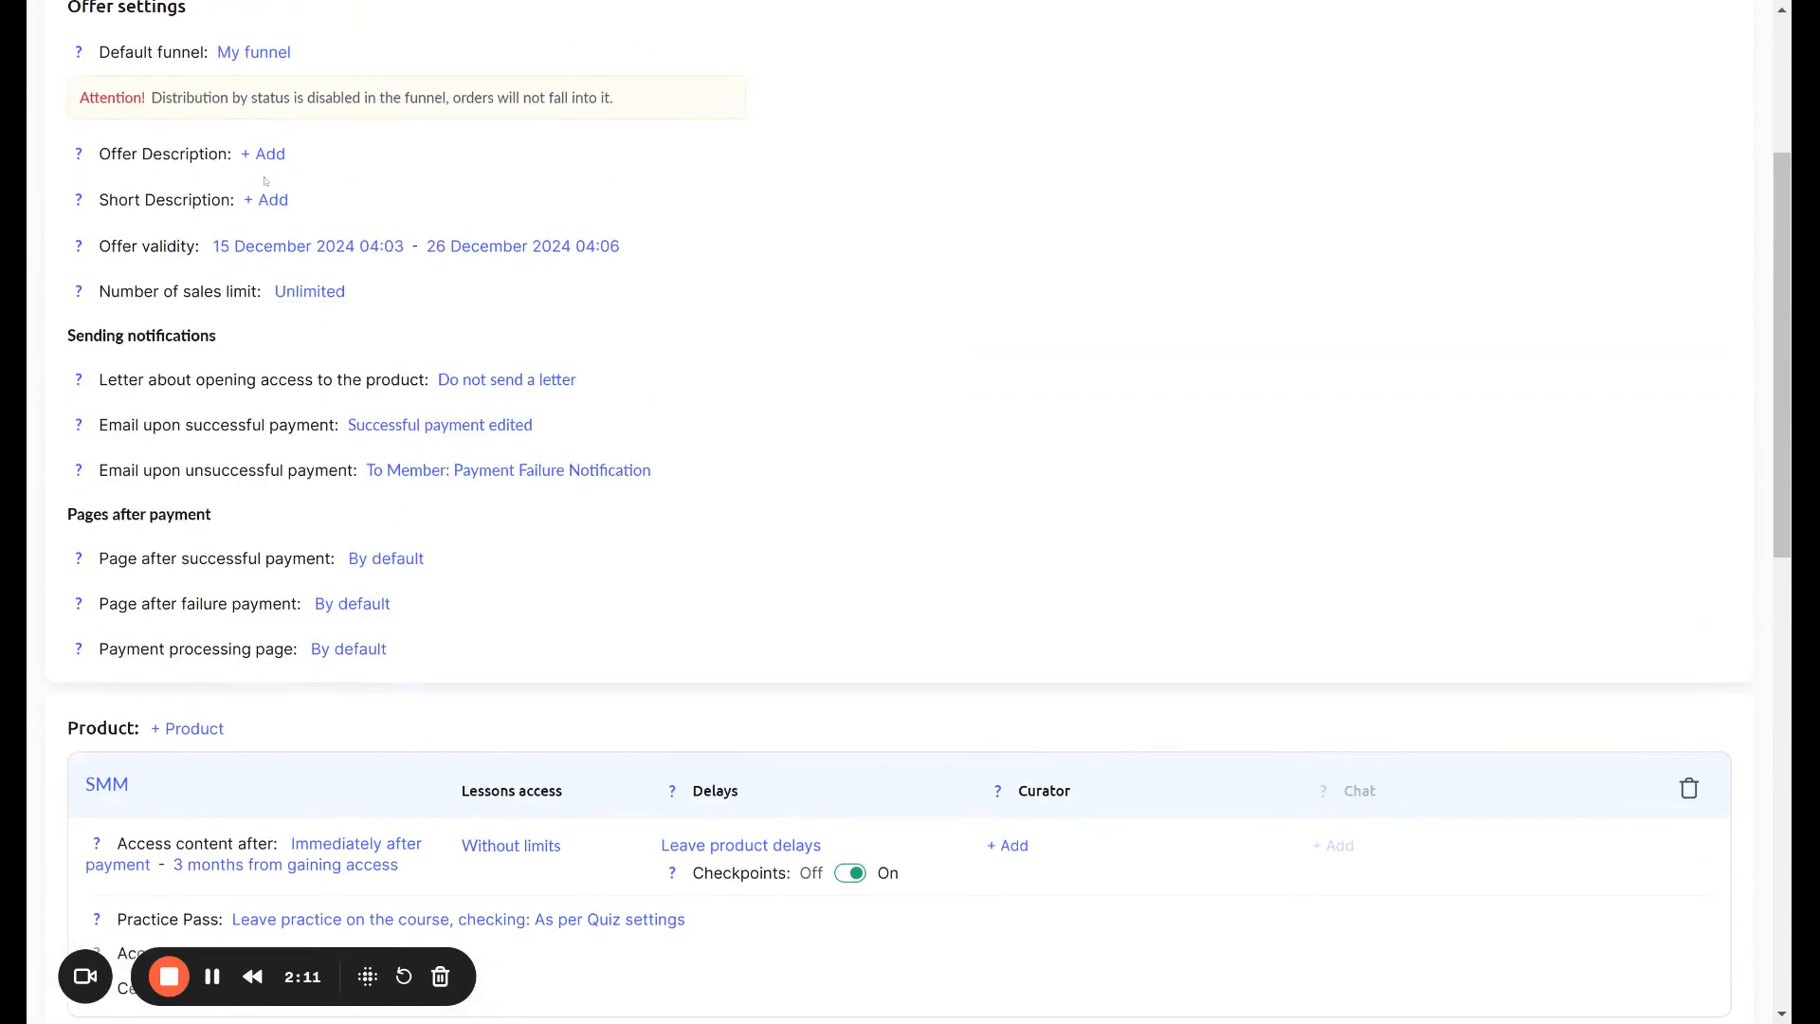
- Limit the SMM product's lesson access to specific modules / lessons, excluding Lesson 2 of Module 2, and save the selection
{"action": "scroll", "coordinate": [427, 285], "scroll_direction": "down", "scroll_amount": 8}
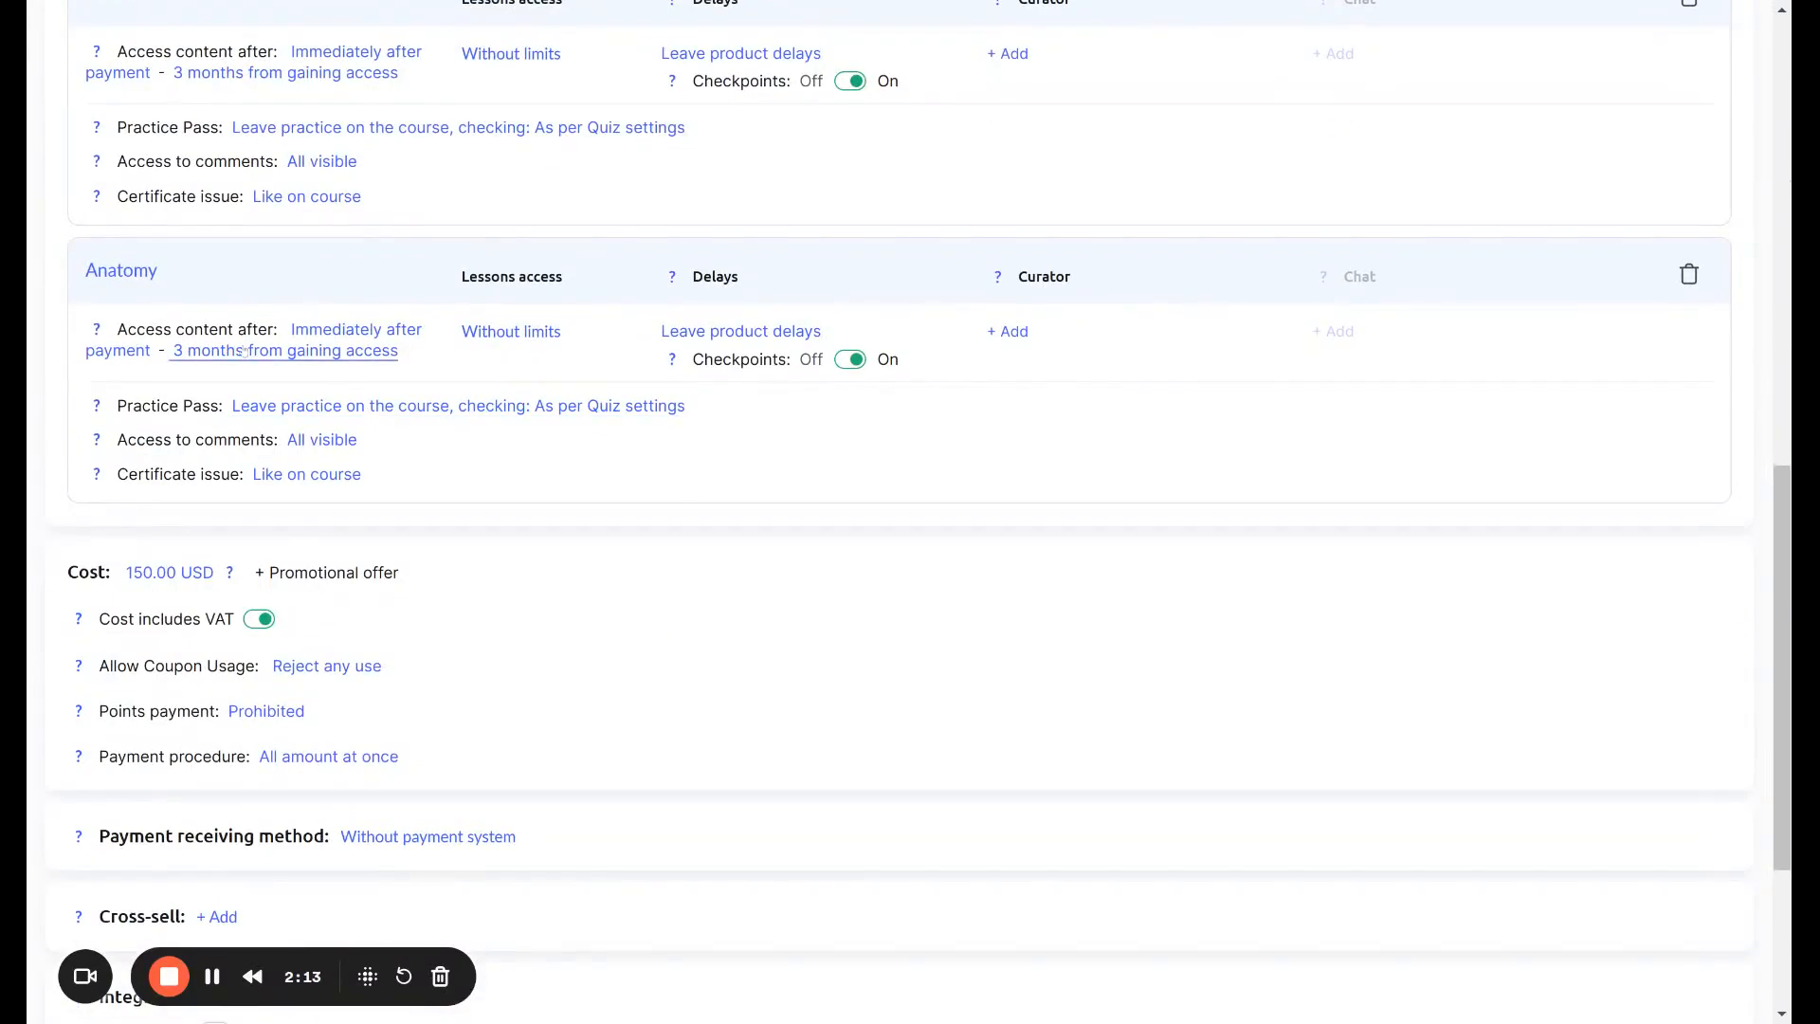
{"action": "left_click", "coordinate": [511, 53]}
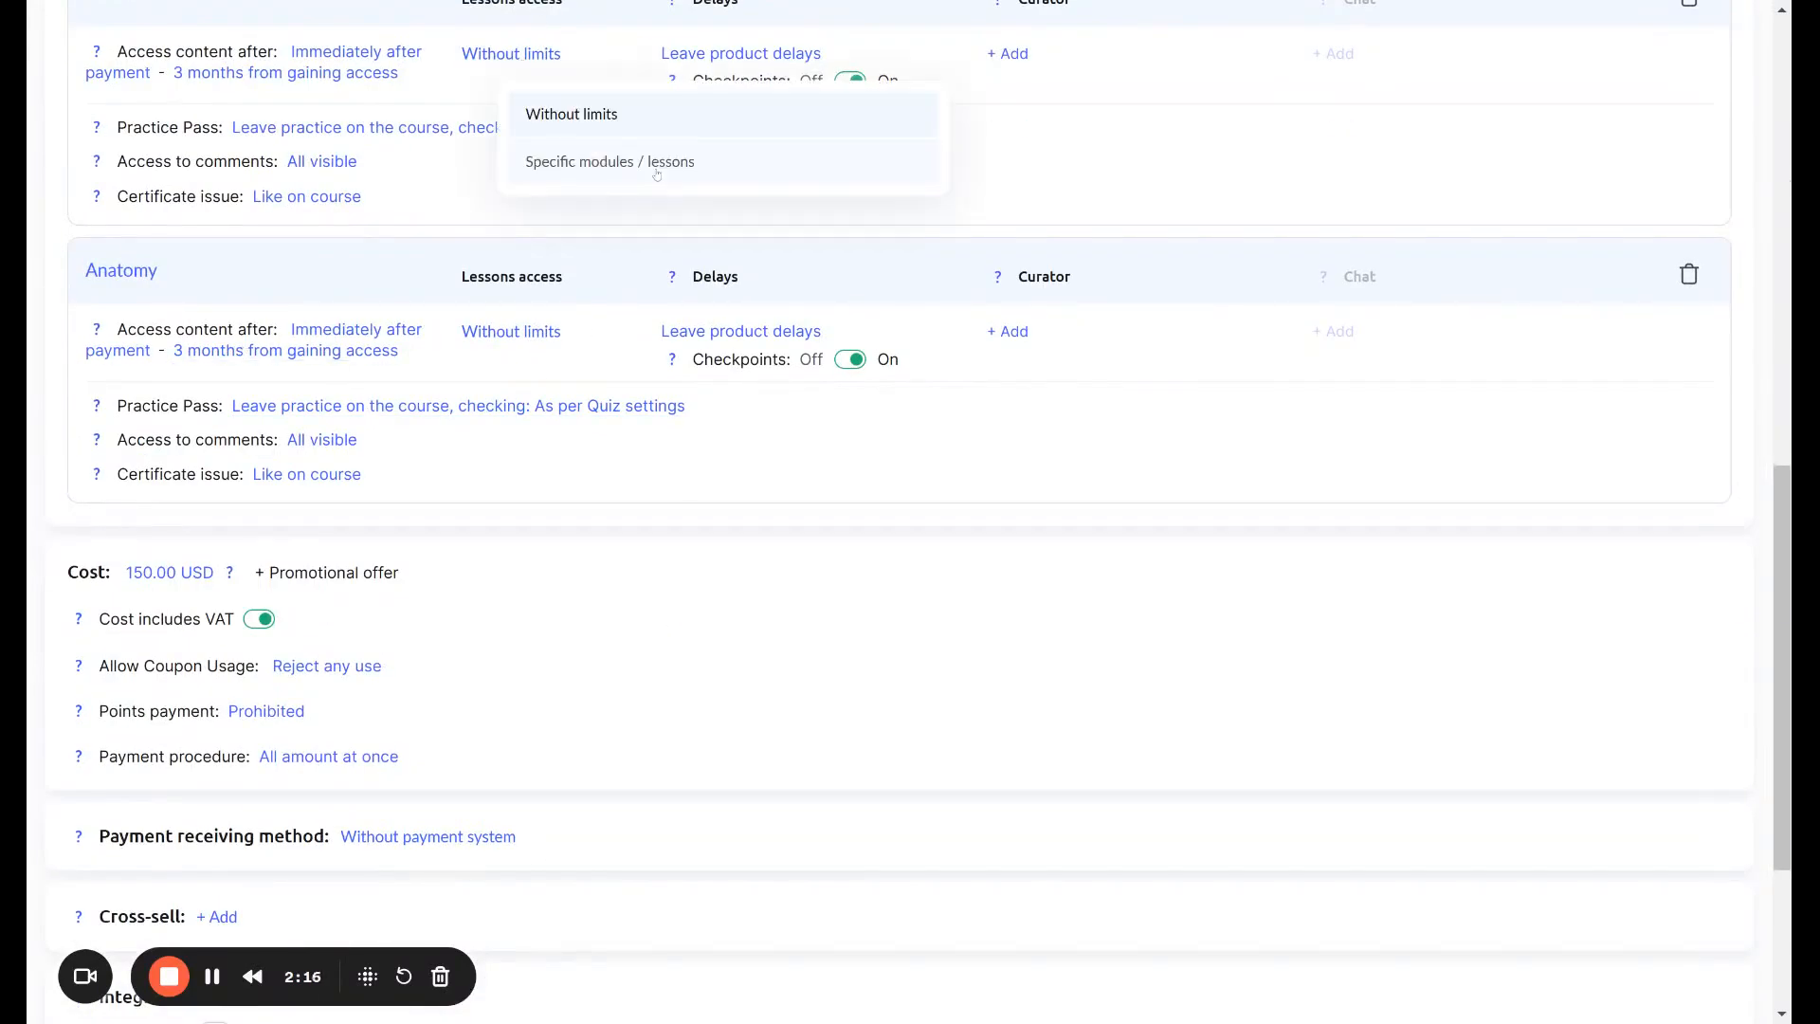
{"action": "left_click", "coordinate": [597, 158]}
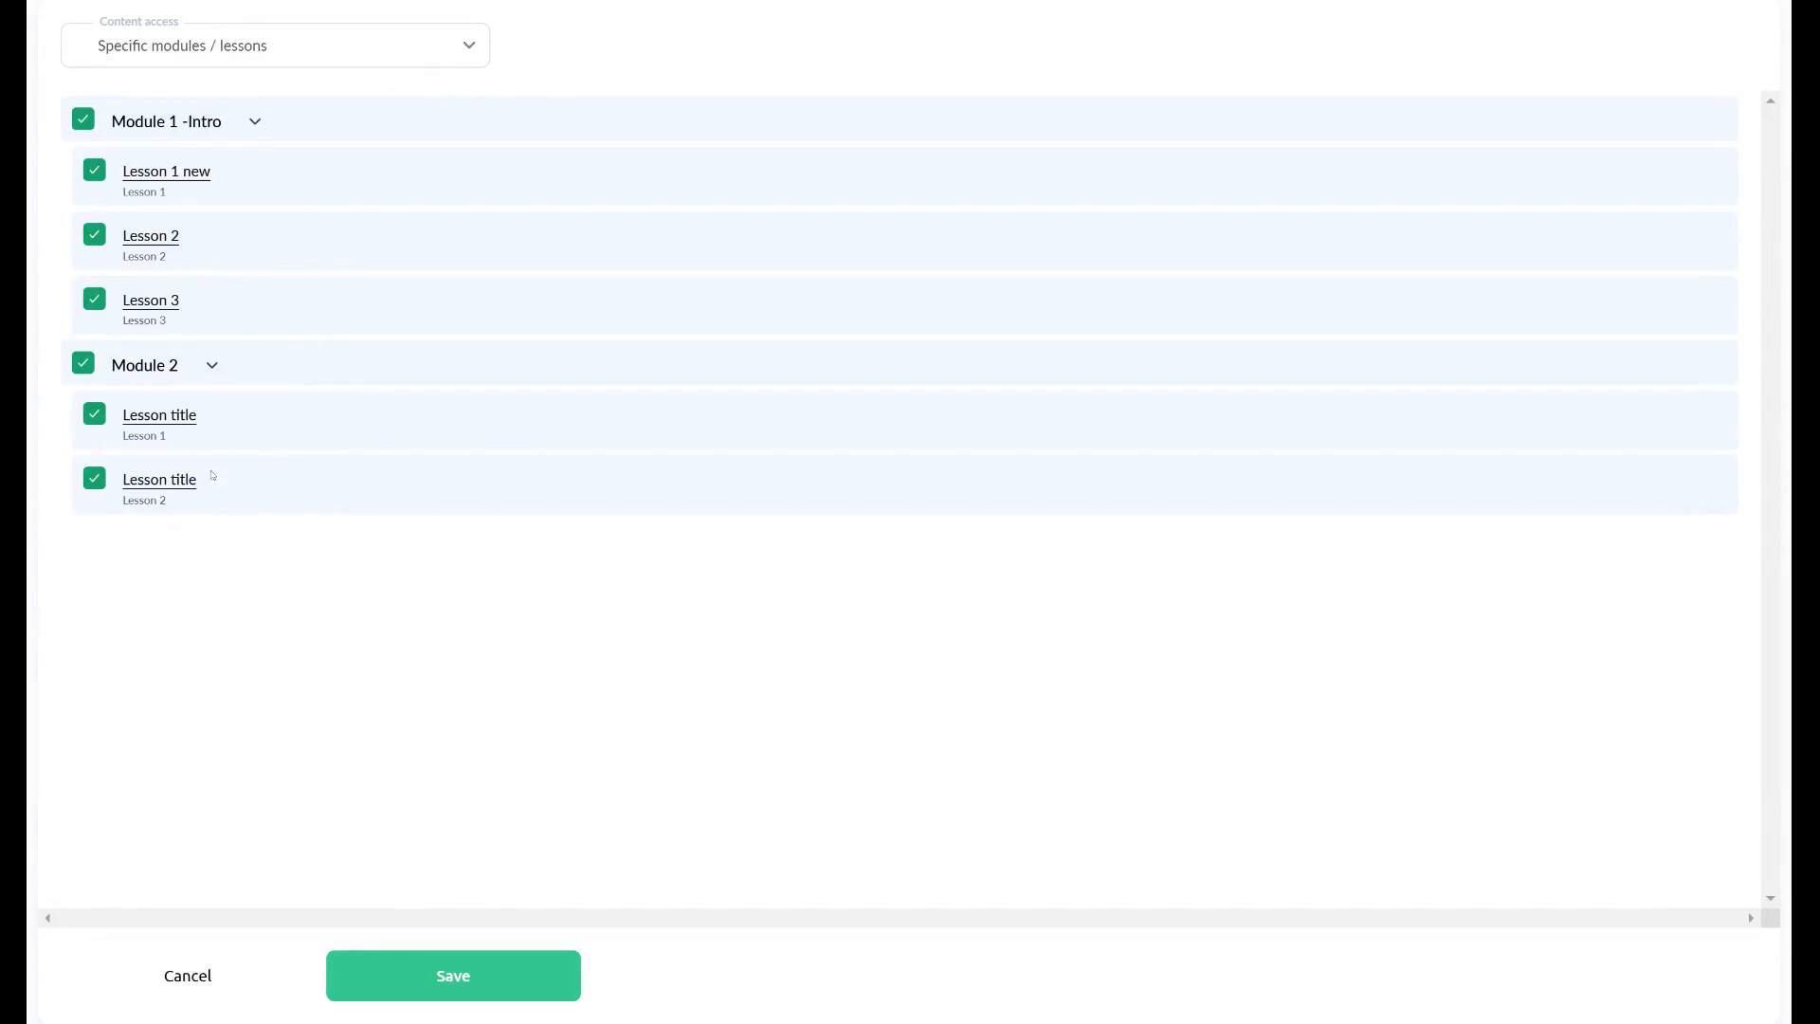
{"action": "left_click", "coordinate": [94, 478]}
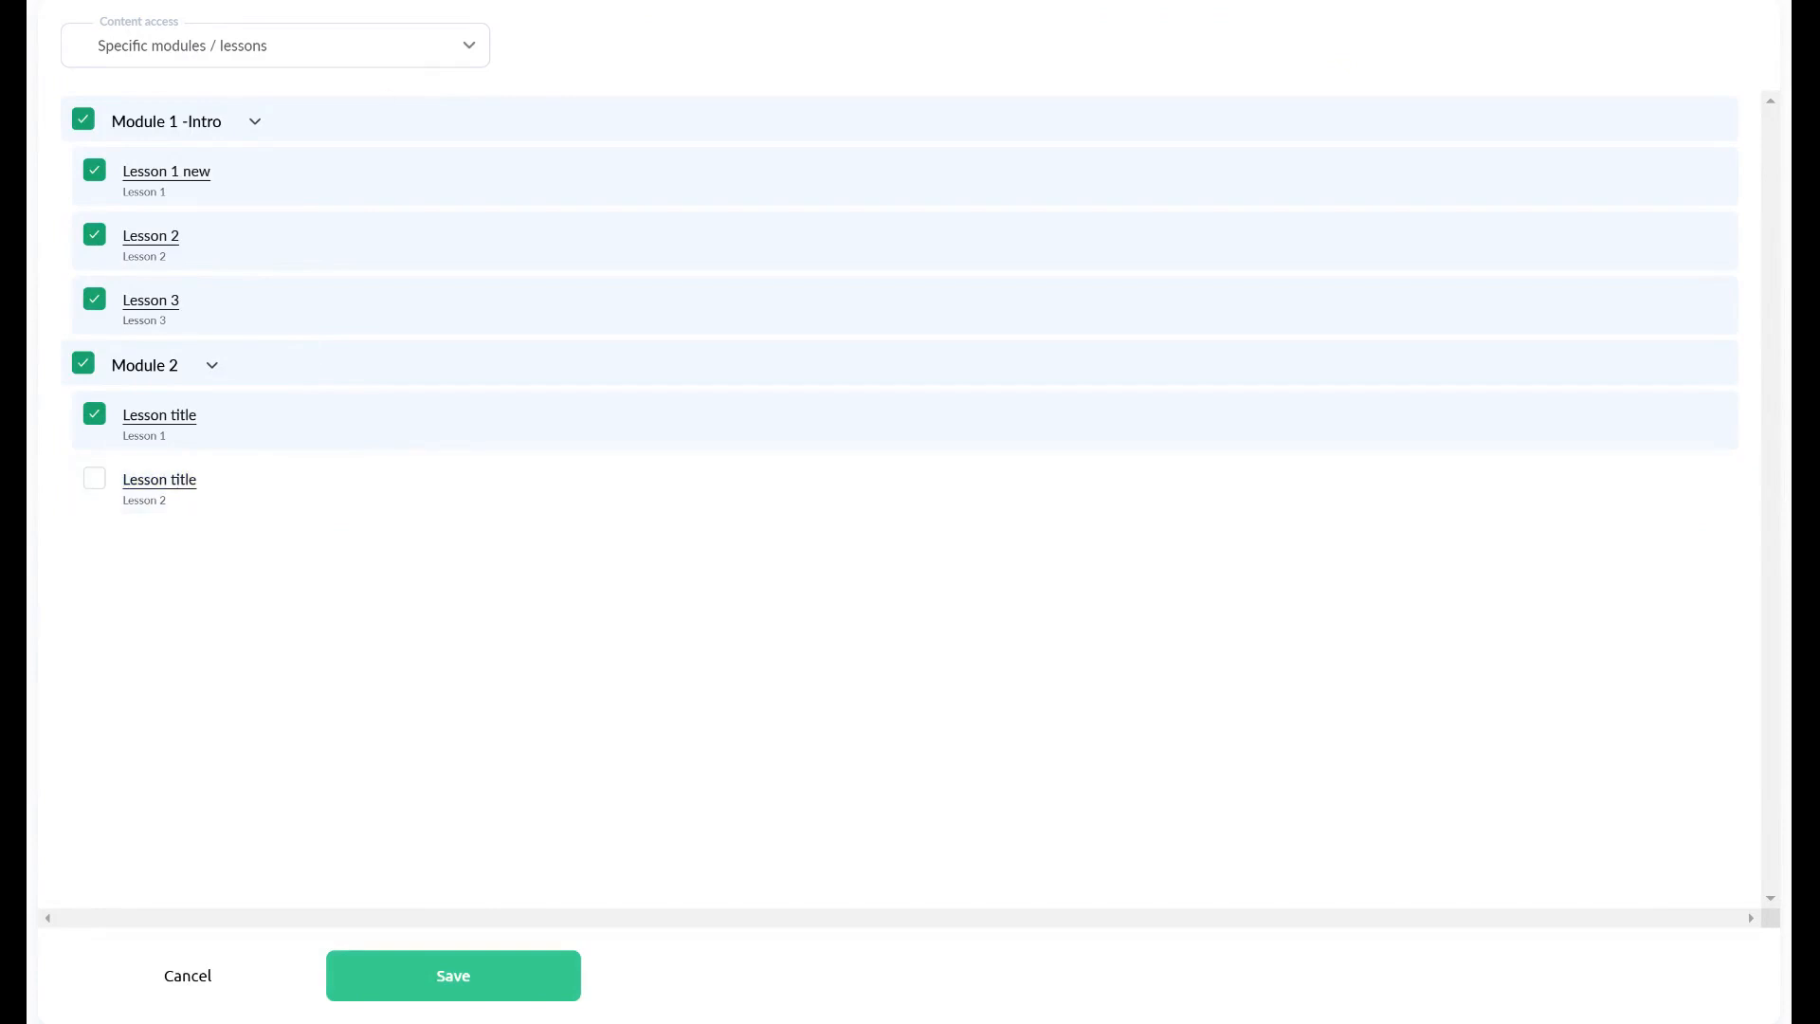
{"action": "left_click", "coordinate": [530, 973]}
{"action": "left_click_drag", "start_coordinate": [1782, 748], "coordinate": [1782, 302]}
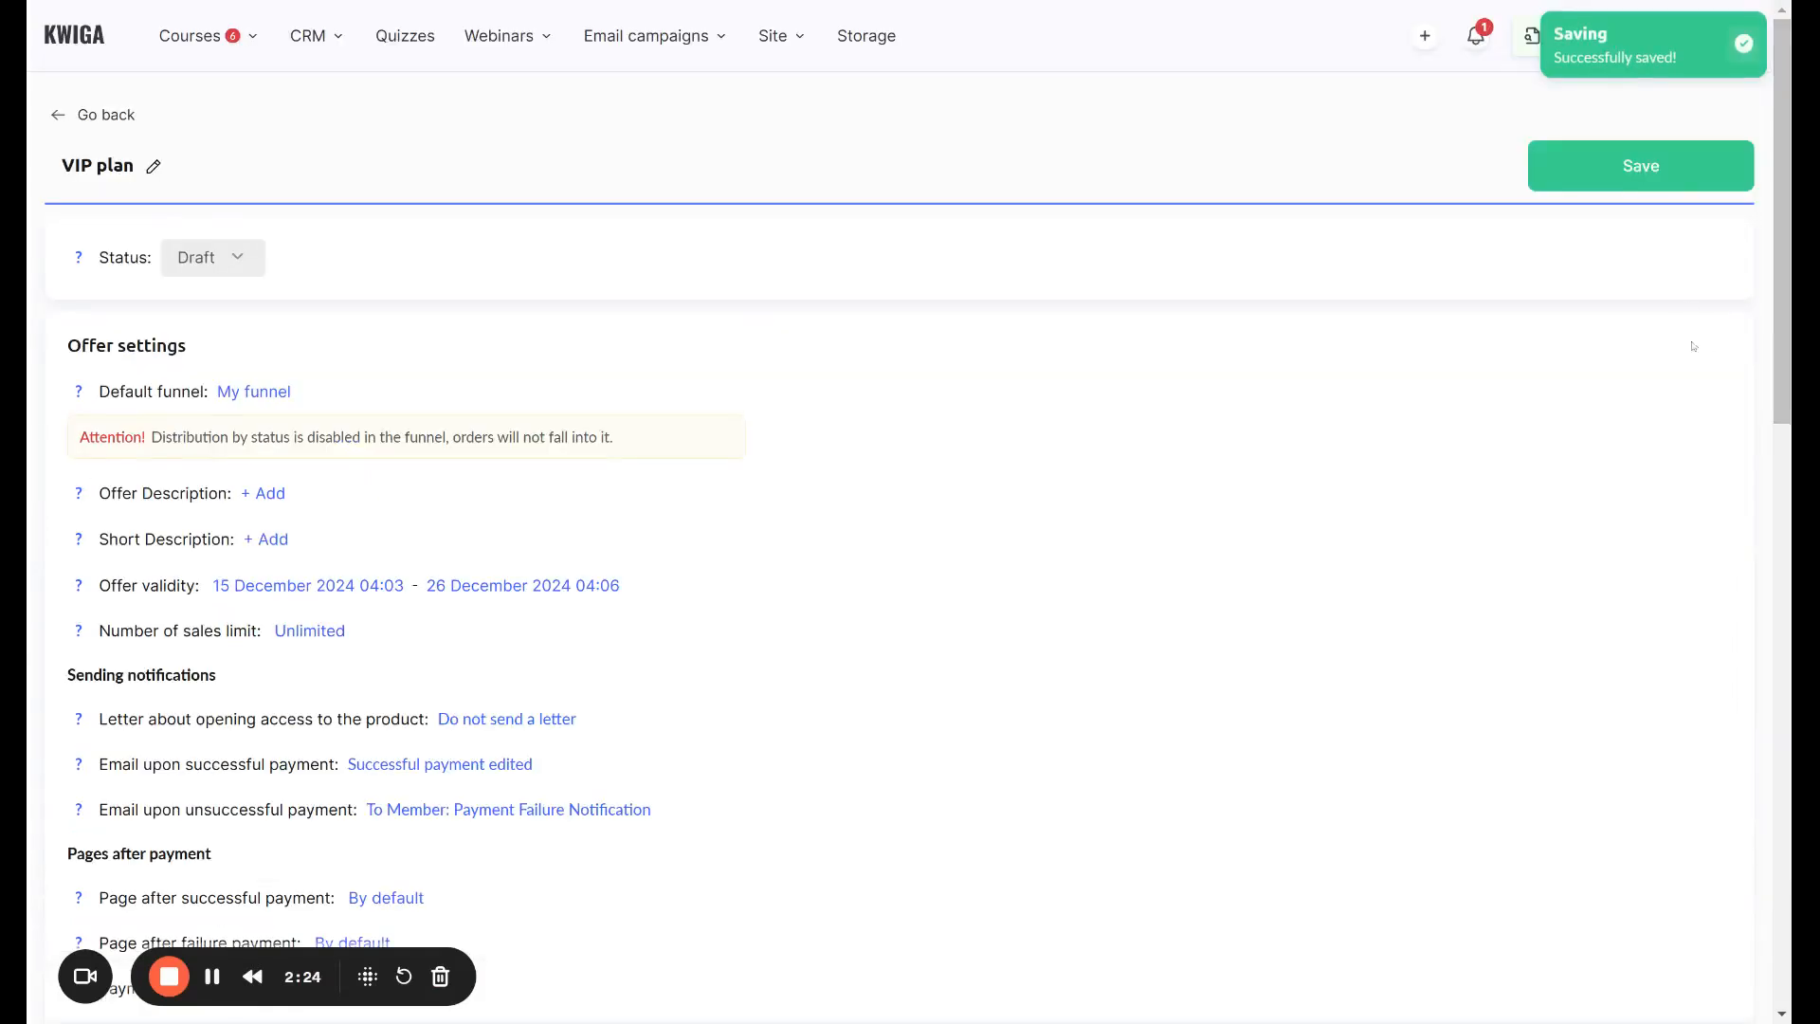
- Save the VIP plan offer and check its name
{"action": "left_click", "coordinate": [1682, 166]}
{"action": "left_click_drag", "start_coordinate": [42, 166], "coordinate": [140, 166]}
{"action": "left_click", "coordinate": [325, 131]}
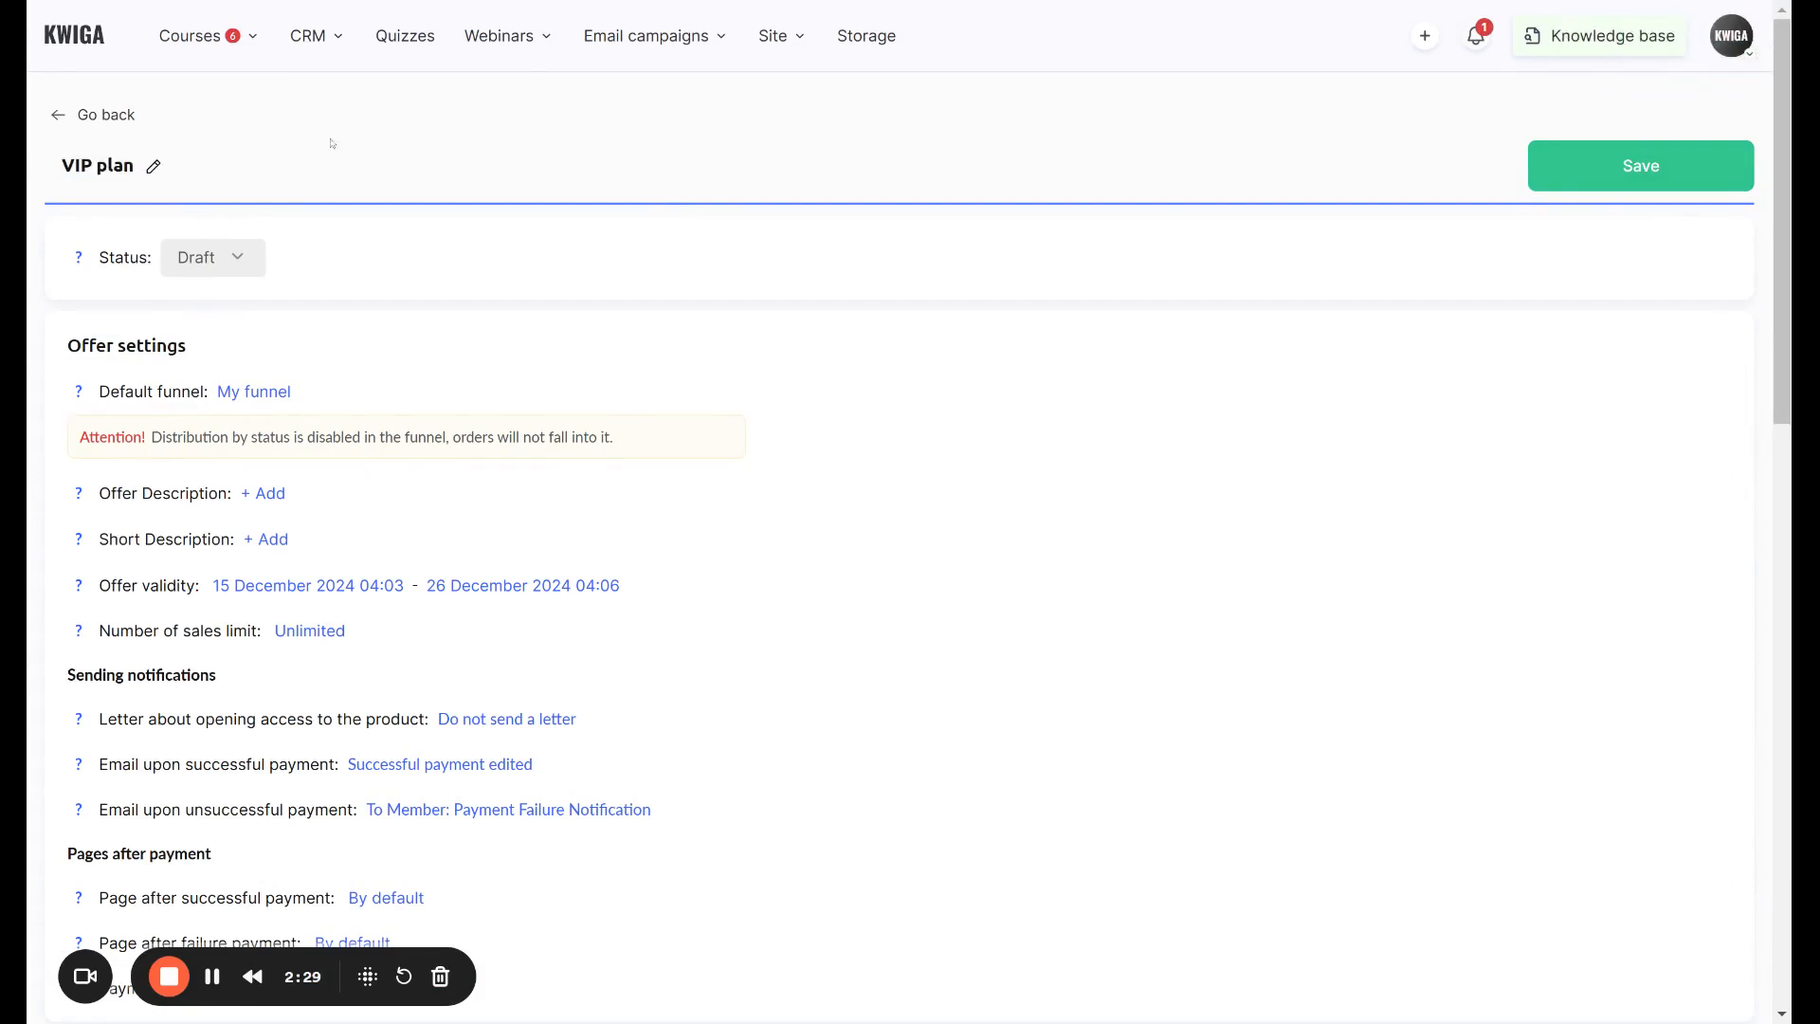